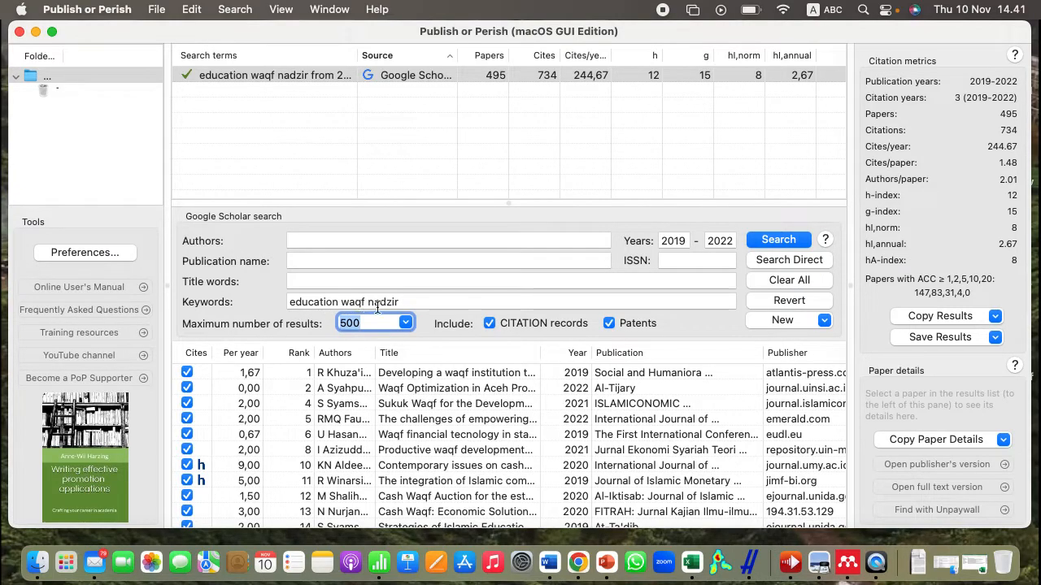
# Examine the papers in the results list from rank 1 to about rank 62, checking their years and publication details.
pyautogui.click(349, 402)
pyautogui.press('Down')
pyautogui.press('Down')
pyautogui.press('Down')
pyautogui.press('Down')
pyautogui.press('Down')
pyautogui.press('Down')
pyautogui.press('Down')
pyautogui.press('Down')
pyautogui.press('Down')
pyautogui.press('Down')
pyautogui.press('Down')
pyautogui.press('Down')
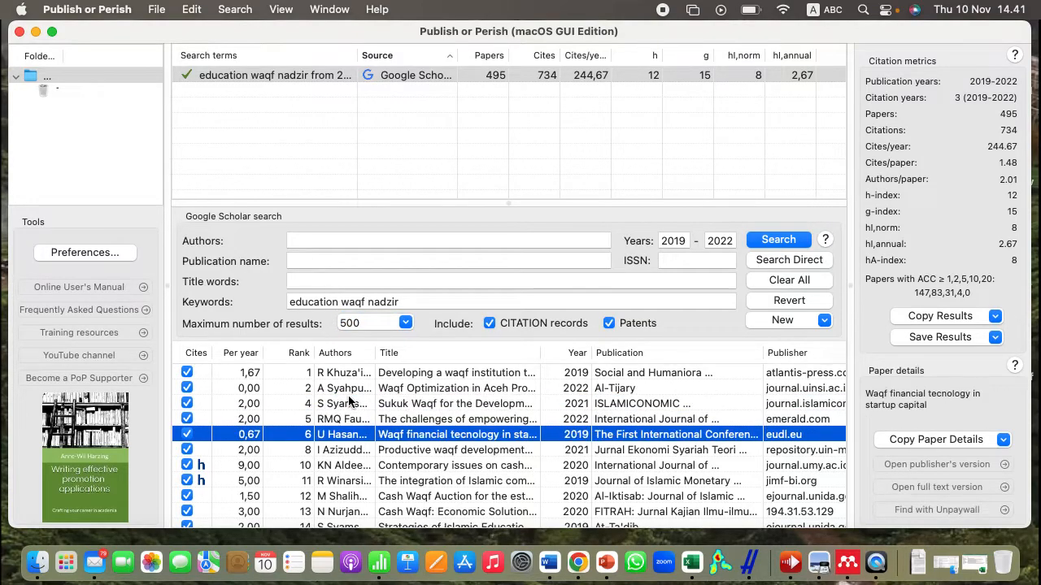
pyautogui.press('Down')
pyautogui.press('Down')
pyautogui.press('Down')
pyautogui.press('Down')
pyautogui.press('Down')
pyautogui.press('Down')
pyautogui.press('Down')
pyautogui.press('Down')
pyautogui.press('Down')
pyautogui.press('Down')
pyautogui.press('Down')
pyautogui.press('Down')
pyautogui.press('Down')
pyautogui.press('Down')
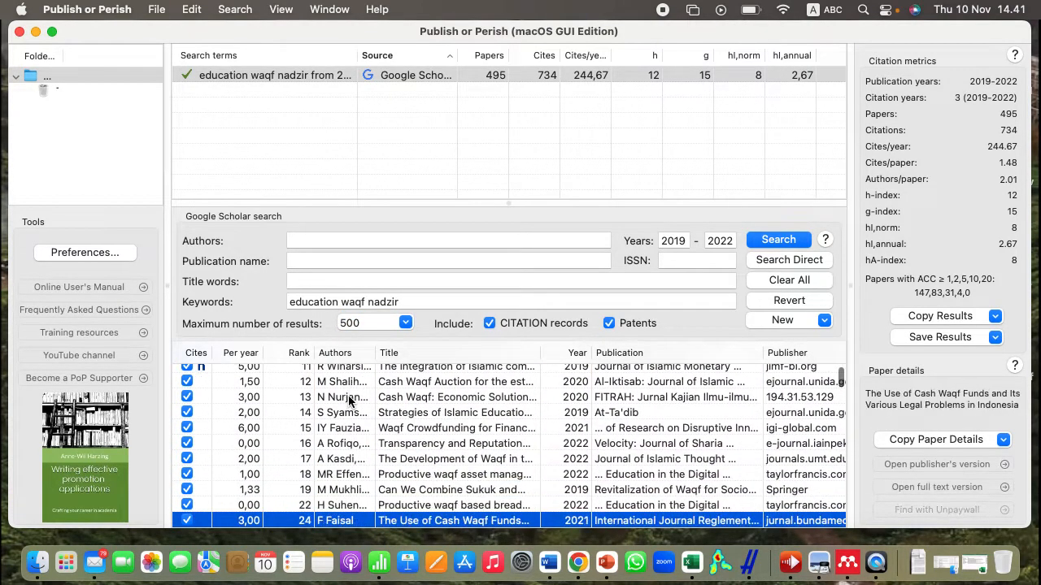
pyautogui.press('Down')
pyautogui.press('Down')
pyautogui.press('Down')
pyautogui.press('Down')
pyautogui.press('Down')
pyautogui.press('Down')
pyautogui.press('Down')
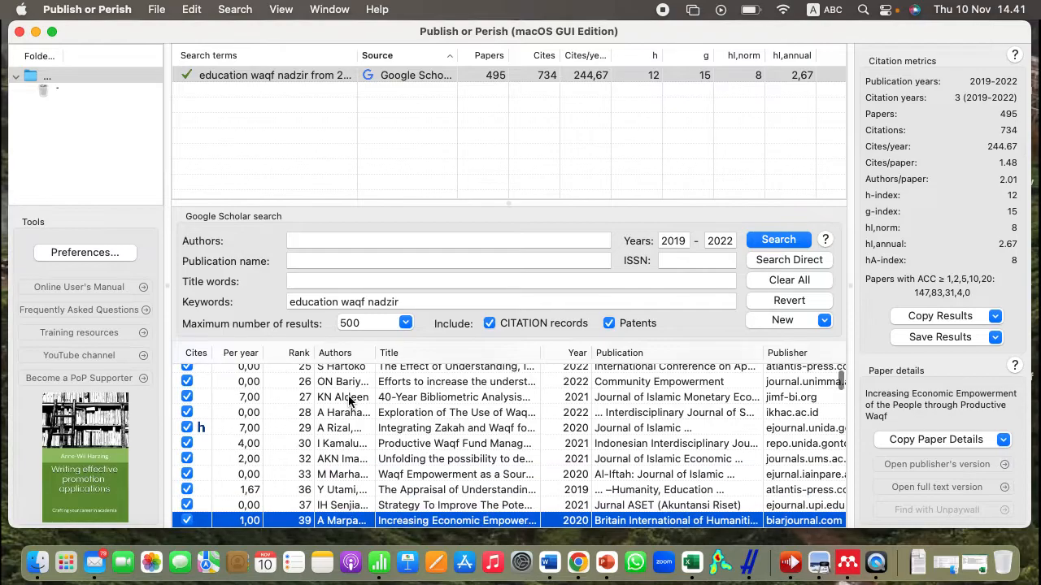
pyautogui.press('Down')
pyautogui.press('Down')
pyautogui.press('Down')
pyautogui.press('Down')
pyautogui.press('Down')
pyautogui.press('Down')
pyautogui.press('Down')
pyautogui.press('Down')
pyautogui.press('Down')
pyautogui.press('Down')
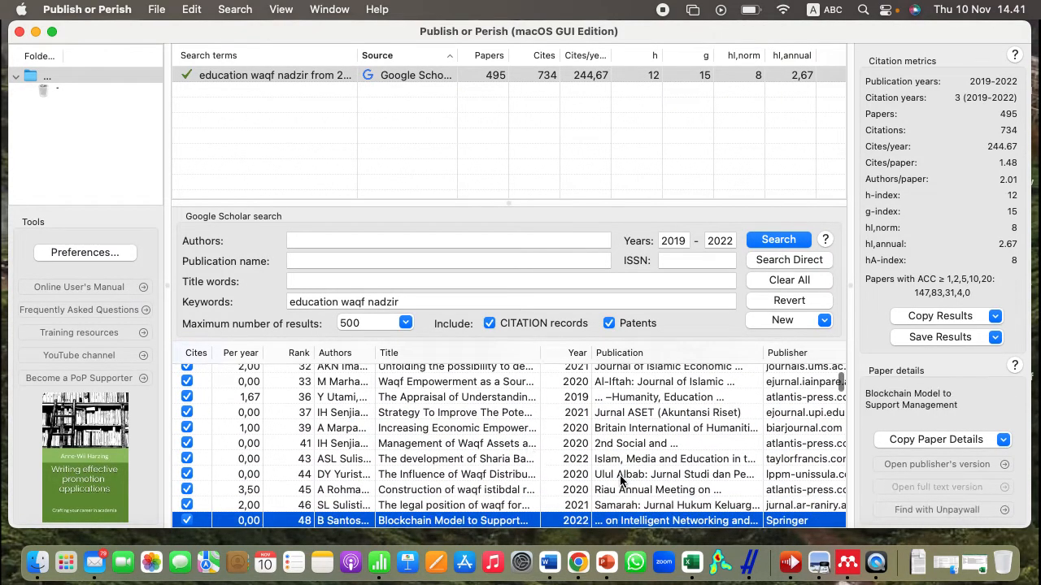
pyautogui.press('Down')
pyautogui.press('Down')
pyautogui.press('Down')
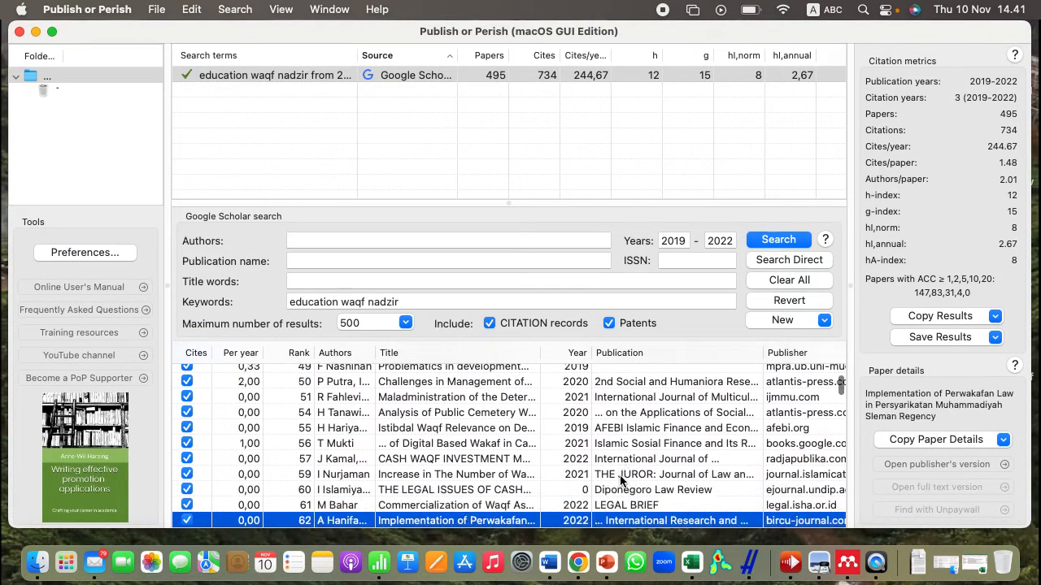
pyautogui.press('Up')
pyautogui.press('Up')
pyautogui.press('Up')
pyautogui.press('Up')
pyautogui.press('Up')
pyautogui.press('Up')
pyautogui.press('Up')
pyautogui.press('Up')
pyautogui.press('Up')
pyautogui.press('Up')
pyautogui.press('Up')
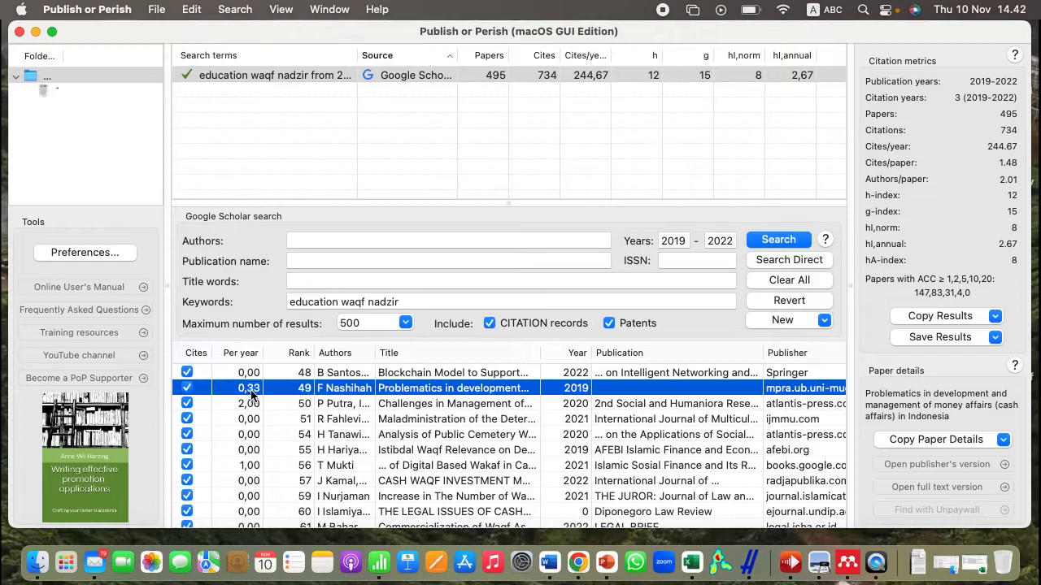
# Exclude the paper "THE LEGAL ISSUES OF CASH WAQF IN CENTRAL JAVA, INDONESIA", listed with year 0, from the results.
pyautogui.click(442, 432)
pyautogui.press('Down')
pyautogui.press('Down')
pyautogui.press('Down')
pyautogui.press('Down')
pyautogui.press('Down')
pyautogui.press('Down')
pyautogui.press('Down')
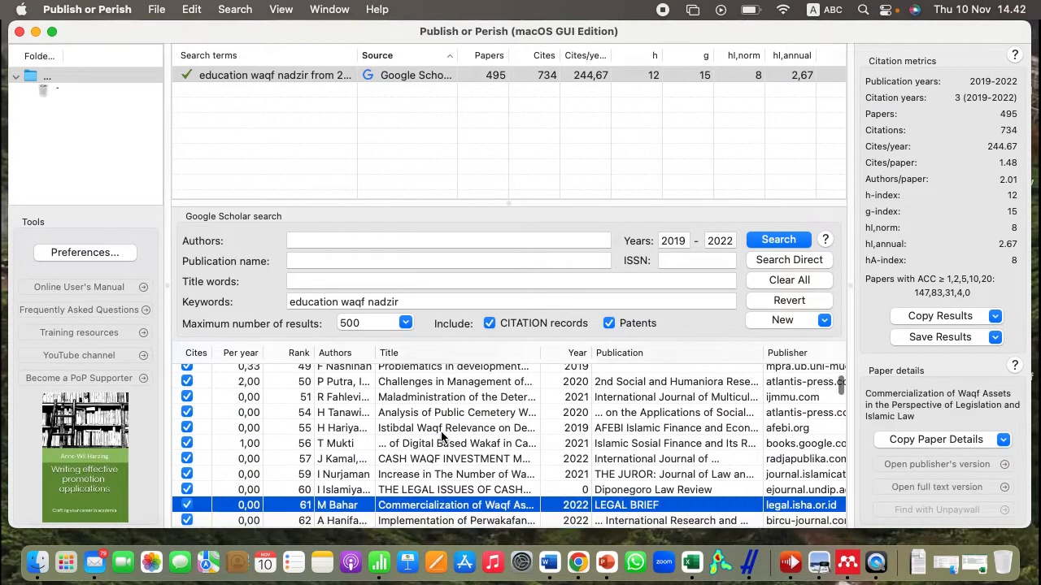
pyautogui.press('Up')
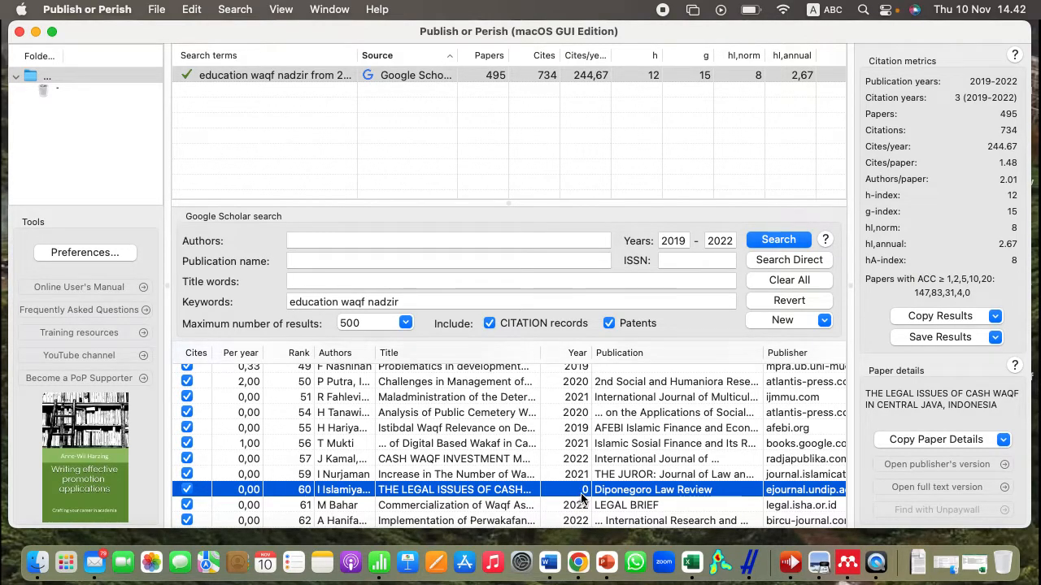
pyautogui.click(187, 491)
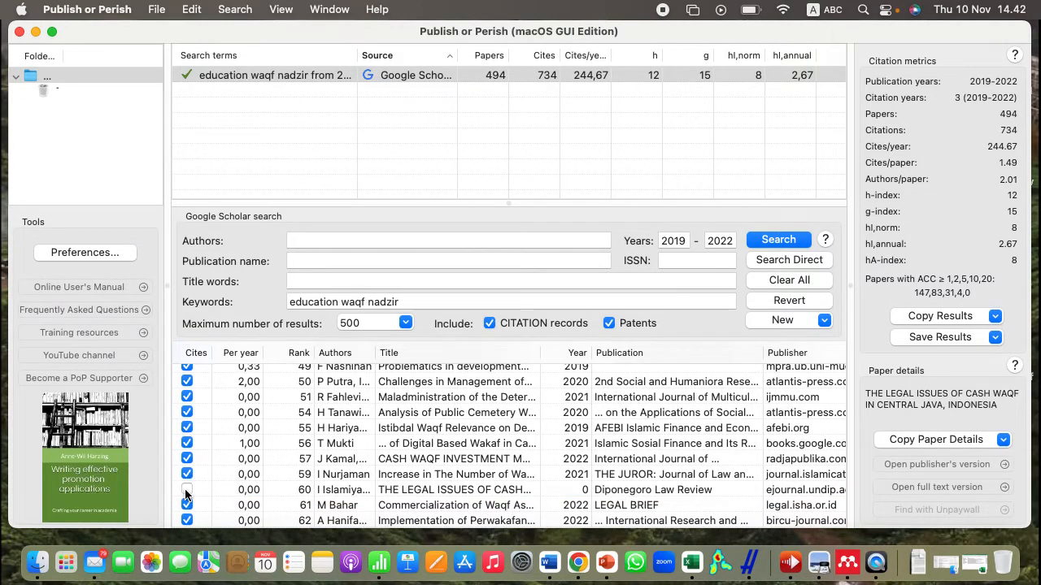
# Check the papers following the excluded one for a missing publication name, stopping at "Legal Renewal of Cash Waqf Law Through Legal System Approach".
pyautogui.click(497, 471)
pyautogui.press('Down')
pyautogui.press('Down')
pyautogui.press('Down')
pyautogui.press('Down')
pyautogui.press('Down')
pyautogui.press('Down')
pyautogui.press('Down')
pyautogui.press('Up')
pyautogui.press('Up')
pyautogui.press('Up')
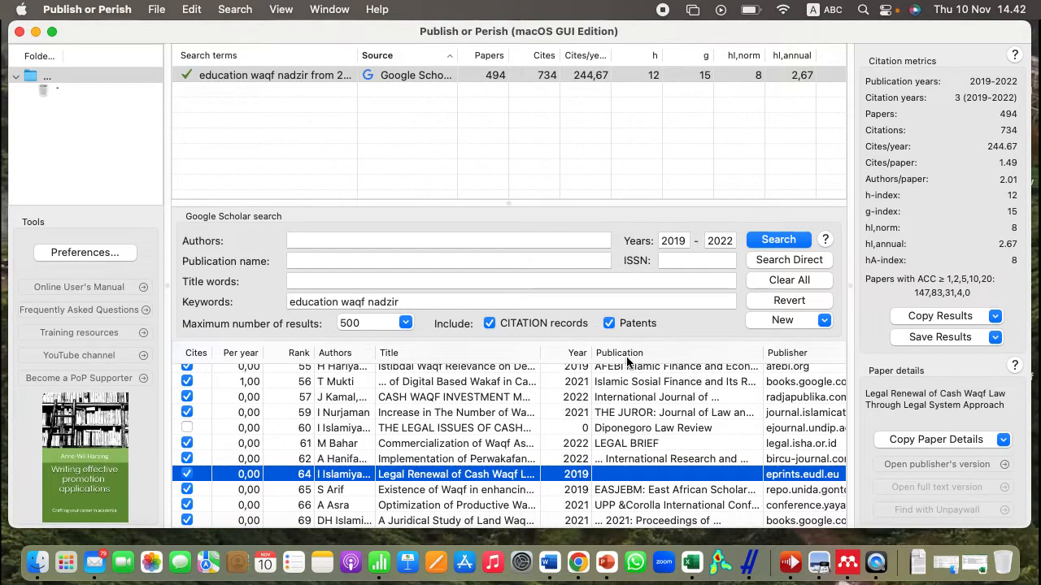
# Widen the results area to show the full Publisher column, keeping the "Legal Renewal of Cash Waqf Law" paper selected.
pyautogui.moveTo(854, 344); pyautogui.dragTo(941, 358)
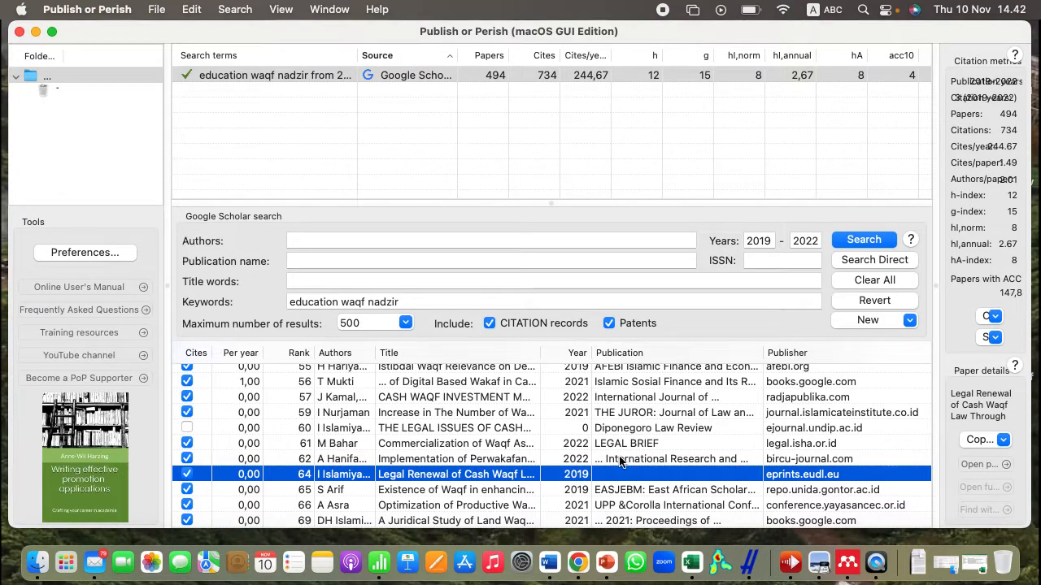
pyautogui.click(602, 483)
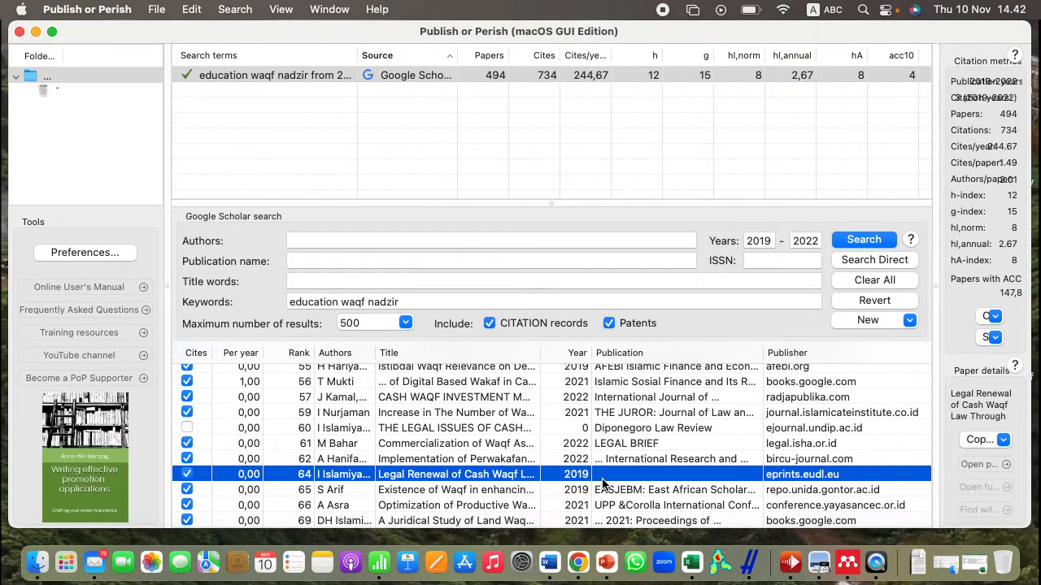
pyautogui.click(781, 476)
# Examine the year, publication and publisher of the papers from rank 65 to rank 88.
pyautogui.press('Down')
pyautogui.press('Down')
pyautogui.press('Down')
pyautogui.press('Down')
pyautogui.press('Down')
pyautogui.press('Down')
pyautogui.press('Down')
pyautogui.press('Down')
pyautogui.press('Down')
pyautogui.press('Down')
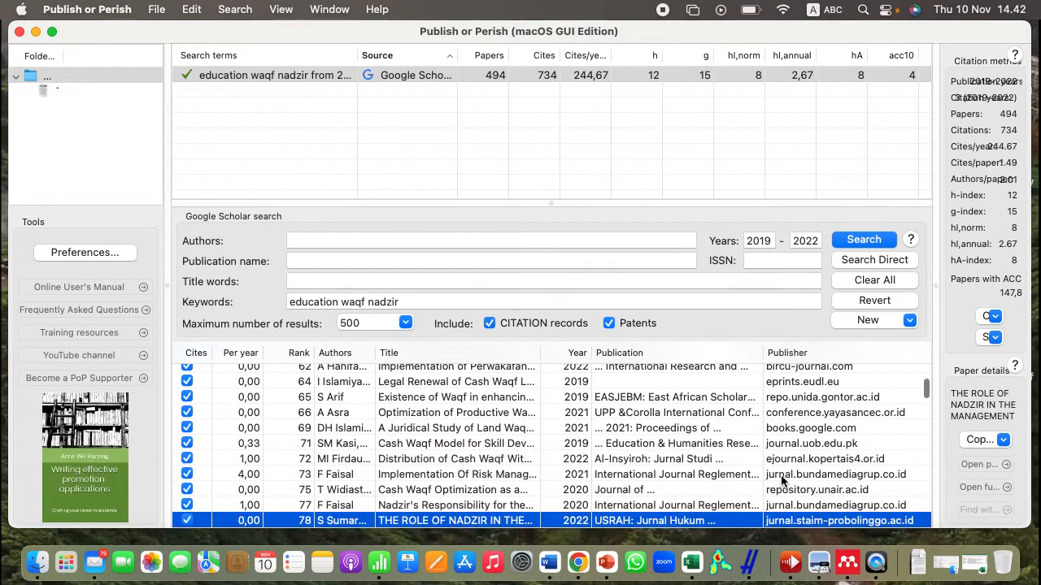
pyautogui.press('Down')
pyautogui.press('Down')
pyautogui.press('Down')
pyautogui.press('Down')
pyautogui.press('Down')
pyautogui.press('Down')
pyautogui.press('Down')
pyautogui.press('Down')
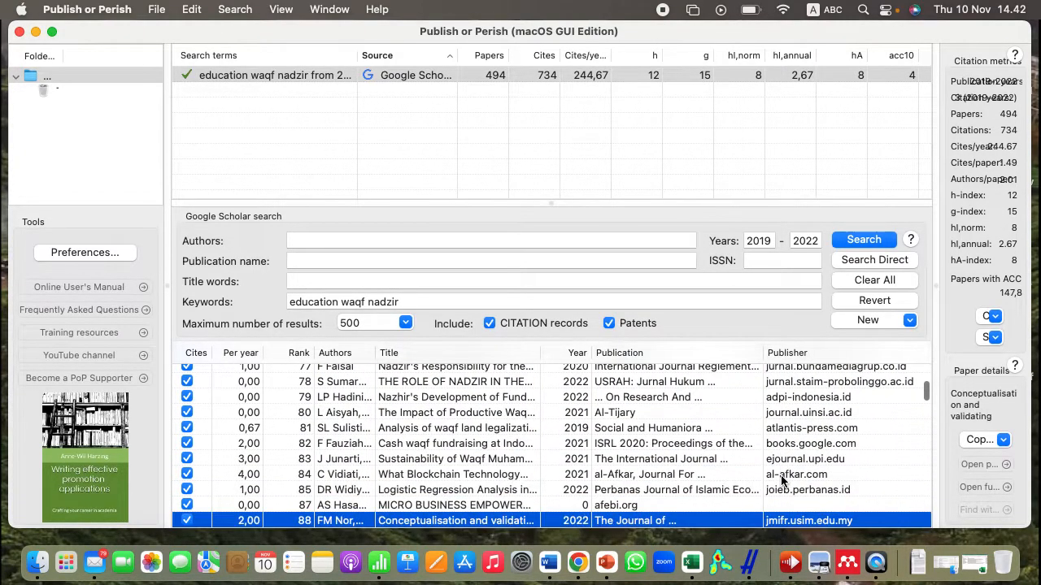
# Sort the results by author in ascending order and return to the beginning of the list.
pyautogui.click(337, 354)
pyautogui.click(351, 418)
pyautogui.scroll(10, 351, 420)
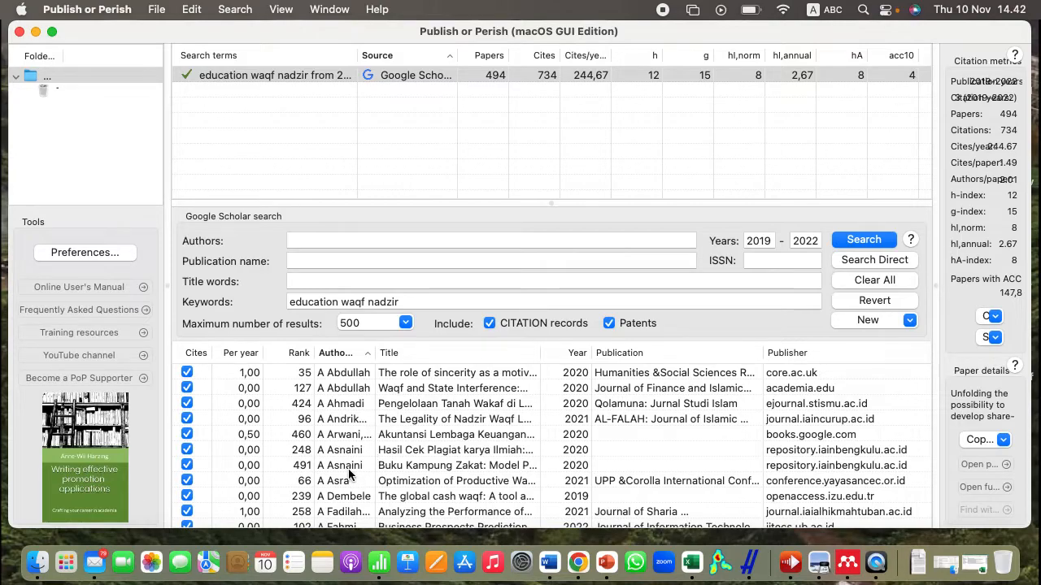
# Examine the author-sorted papers one after another, comparing neighbouring authors, titles, years and publications.
pyautogui.click(413, 467)
pyautogui.press('Down')
pyautogui.press('Down')
pyautogui.press('Down')
pyautogui.press('Down')
pyautogui.press('Down')
pyautogui.press('Down')
pyautogui.press('Down')
pyautogui.press('Down')
pyautogui.press('Down')
pyautogui.press('Down')
pyautogui.press('Down')
pyautogui.press('Down')
pyautogui.press('Down')
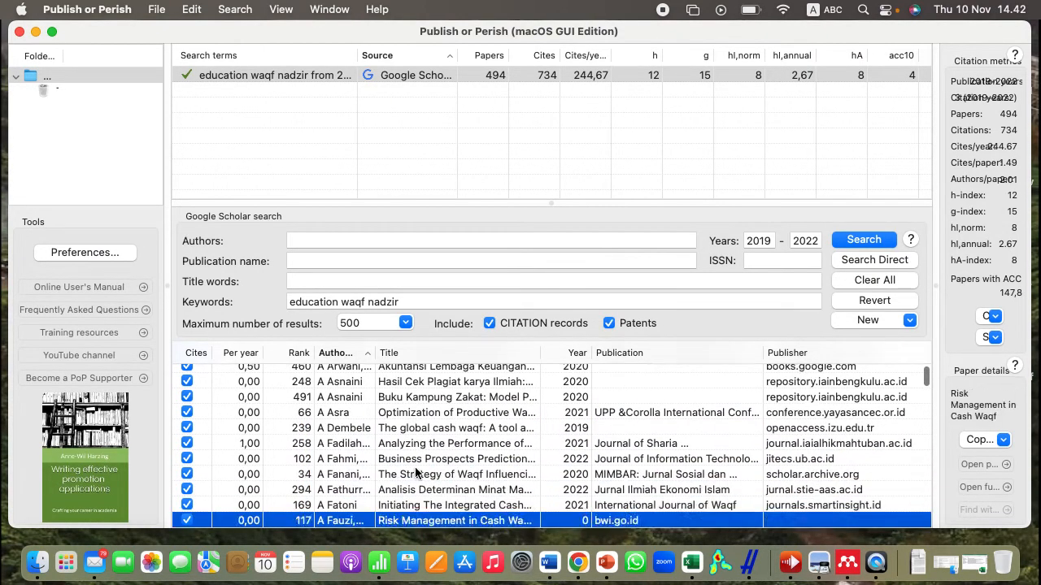
pyautogui.press('Down')
pyautogui.press('Down')
pyautogui.press('Down')
pyautogui.press('Down')
pyautogui.press('Down')
pyautogui.press('Down')
pyautogui.press('Down')
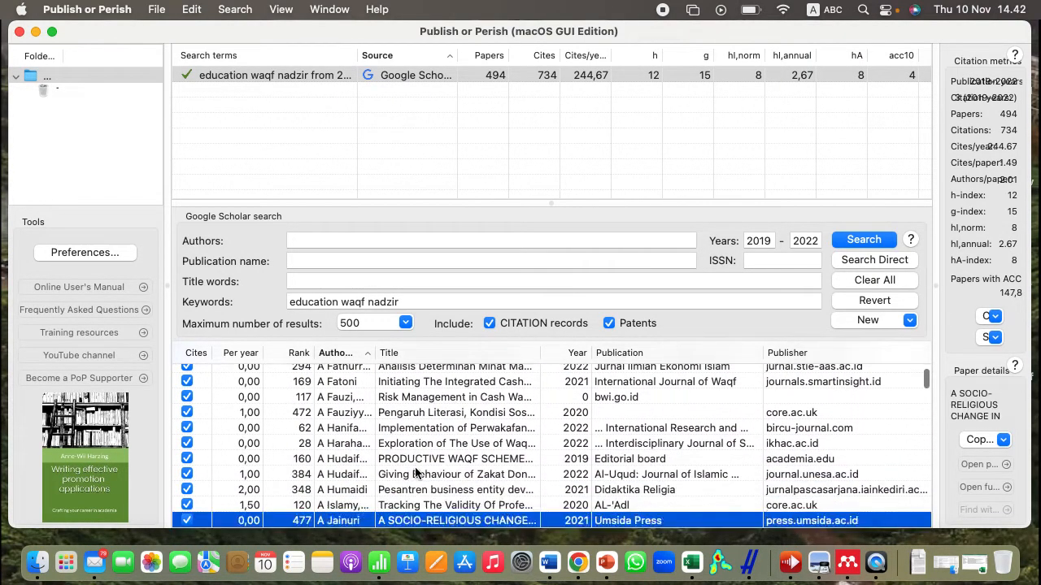
pyautogui.press('Up')
pyautogui.press('Up')
pyautogui.press('Up')
pyautogui.press('Up')
pyautogui.press('Up')
pyautogui.press('Up')
pyautogui.press('Up')
pyautogui.press('Up')
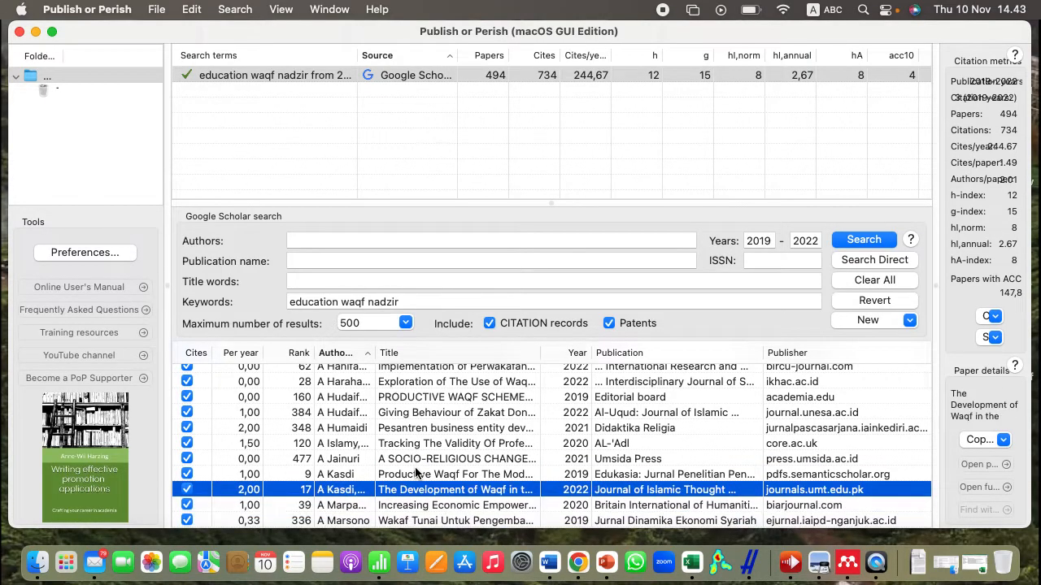
pyautogui.press('Down')
pyautogui.press('Down')
pyautogui.press('Down')
pyautogui.press('Down')
pyautogui.press('Down')
pyautogui.press('Down')
pyautogui.press('Down')
pyautogui.press('Down')
pyautogui.press('Down')
pyautogui.press('Down')
pyautogui.press('Down')
pyautogui.press('Down')
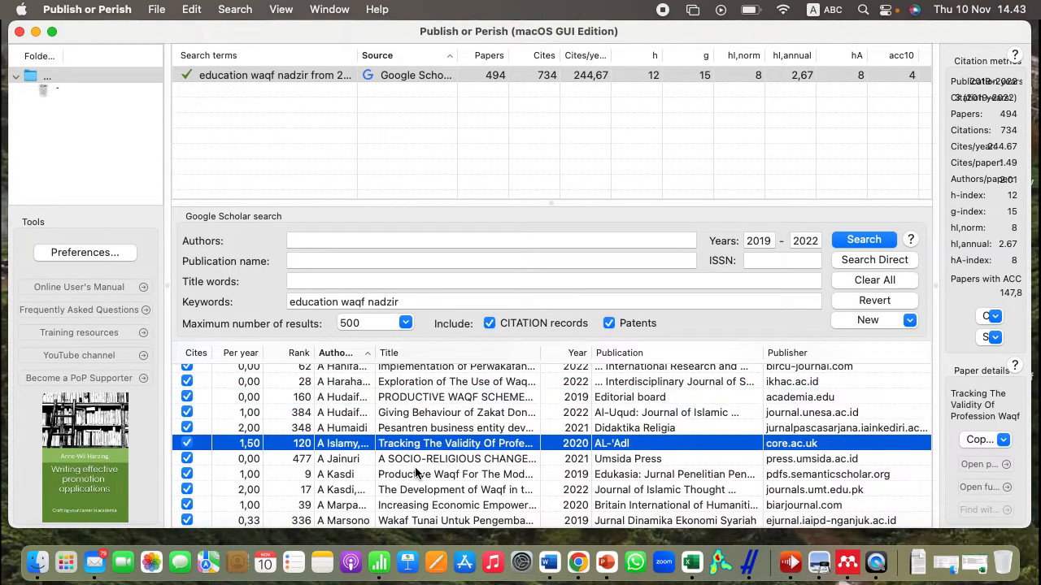
pyautogui.press('Down')
pyautogui.press('Down')
pyautogui.press('Down')
pyautogui.press('Down')
pyautogui.press('Down')
pyautogui.press('Down')
pyautogui.press('Down')
pyautogui.press('Down')
pyautogui.press('Down')
pyautogui.press('Down')
pyautogui.press('Down')
pyautogui.press('Down')
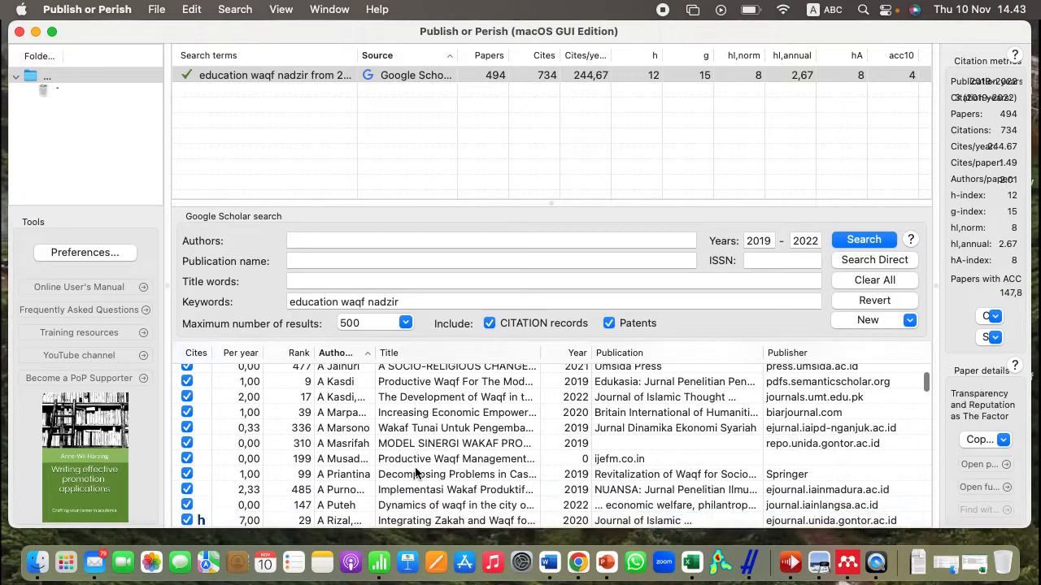
# Examine the author-sorted papers from the A authors into the B authors, comparing neighbouring titles, years, publications and publishers.
pyautogui.press('Down')
pyautogui.press('Down')
pyautogui.press('Down')
pyautogui.press('Down')
pyautogui.press('Down')
pyautogui.press('Down')
pyautogui.press('Down')
pyautogui.press('Down')
pyautogui.press('Down')
pyautogui.press('Down')
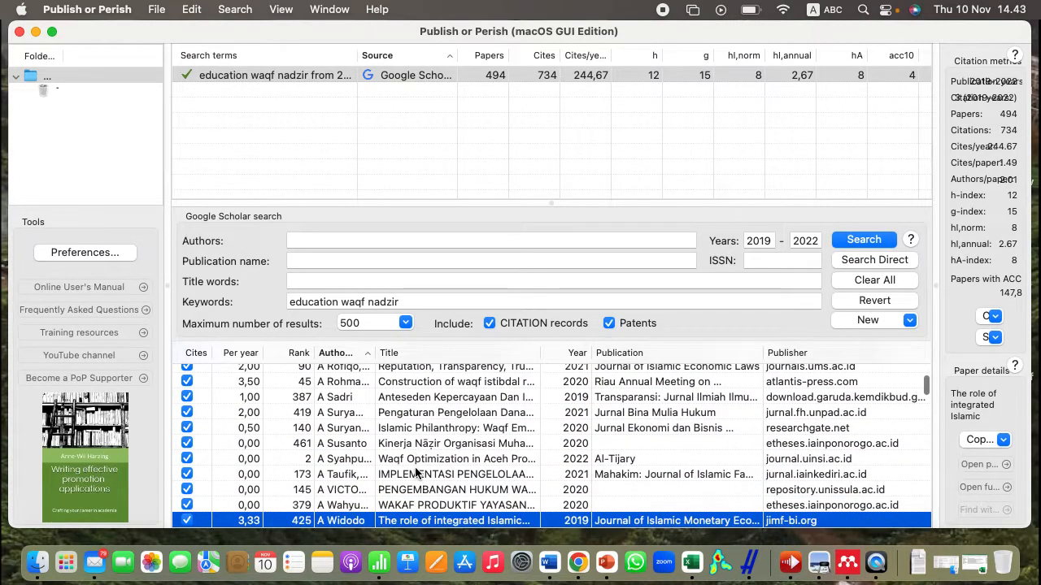
pyautogui.press('Down')
pyautogui.press('Down')
pyautogui.press('Down')
pyautogui.press('Down')
pyautogui.press('Down')
pyautogui.press('Down')
pyautogui.press('Down')
pyautogui.press('Down')
pyautogui.press('Down')
pyautogui.press('Down')
pyautogui.press('Down')
pyautogui.press('Down')
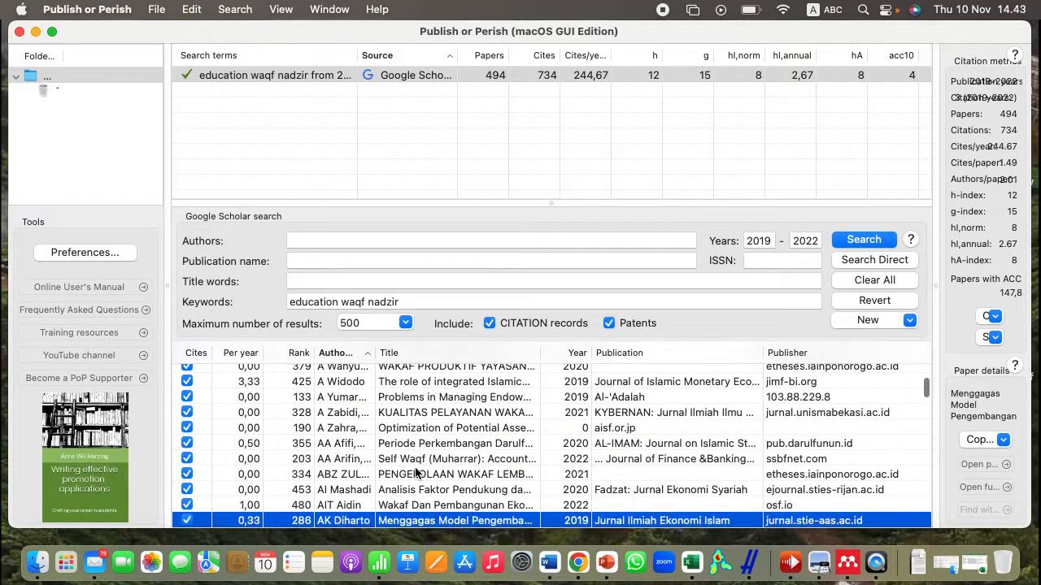
pyautogui.press('Down')
pyautogui.press('Down')
pyautogui.press('Down')
pyautogui.press('Down')
pyautogui.press('Down')
pyautogui.press('Down')
pyautogui.press('Down')
pyautogui.press('Down')
pyautogui.press('Down')
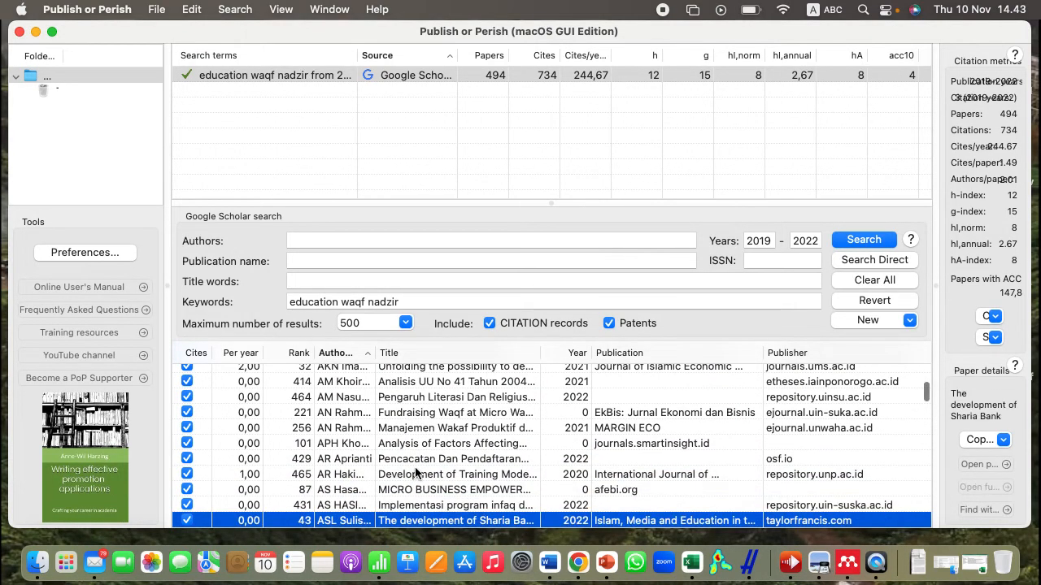
pyautogui.press('Down')
pyautogui.press('Down')
pyautogui.press('Down')
pyautogui.press('Down')
pyautogui.press('Down')
pyautogui.press('Down')
pyautogui.press('Down')
pyautogui.press('Down')
pyautogui.press('Down')
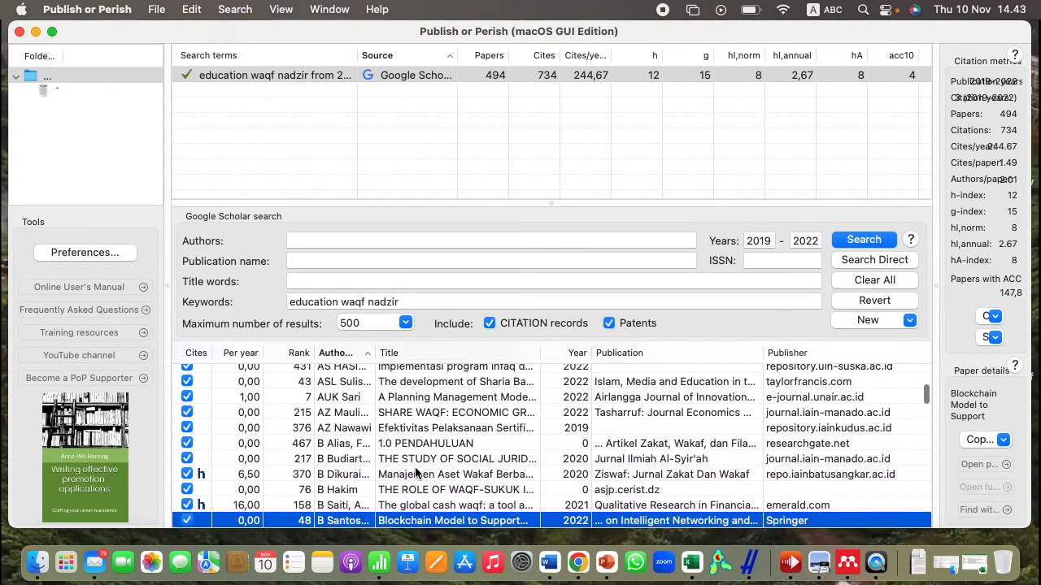
# Examine the B to D authors back and forth, checking neighbouring papers for repeated authors and missing publication details.
pyautogui.press('Down')
pyautogui.press('Up')
pyautogui.press('Up')
pyautogui.press('Up')
pyautogui.press('Up')
pyautogui.press('Up')
pyautogui.press('Up')
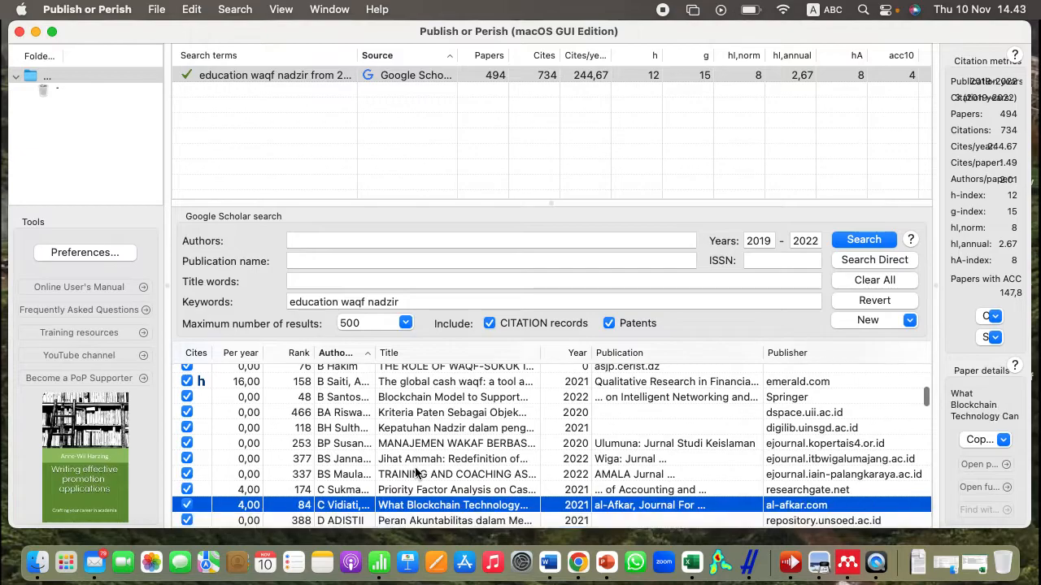
pyautogui.press('Down')
pyautogui.press('Down')
pyautogui.press('Down')
pyautogui.press('Down')
pyautogui.press('Down')
pyautogui.press('Down')
pyautogui.press('Down')
pyautogui.press('Down')
pyautogui.press('Down')
pyautogui.press('Down')
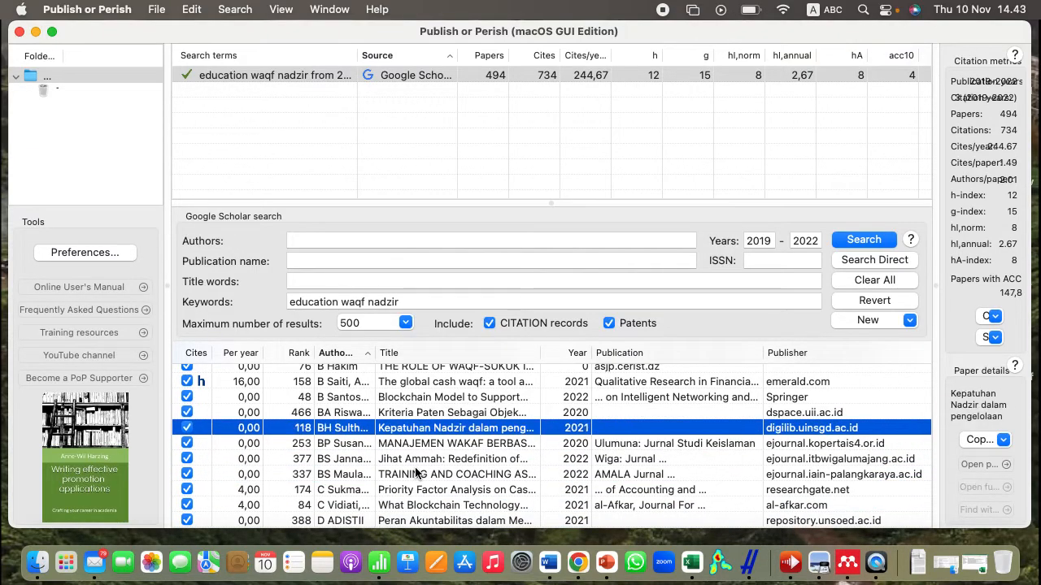
pyautogui.press('Down')
pyautogui.press('Down')
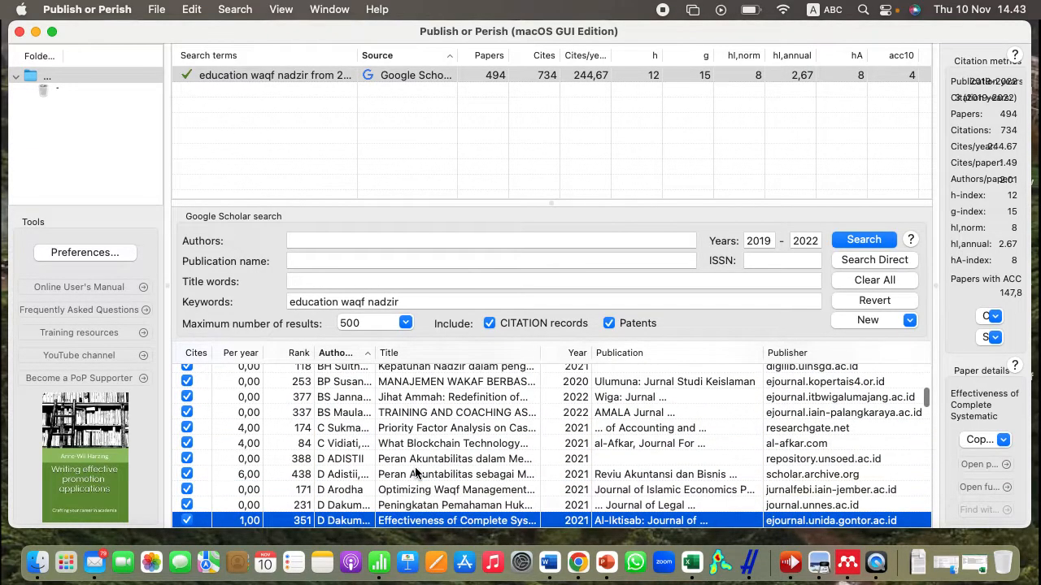
pyautogui.press('Up')
pyautogui.press('Up')
pyautogui.press('Up')
pyautogui.press('Up')
pyautogui.press('Up')
pyautogui.press('Down')
pyautogui.press('Down')
pyautogui.press('Down')
pyautogui.press('Down')
pyautogui.press('Down')
pyautogui.press('Down')
# Scan the author-sorted results from the D authors to the I authors for similar titles and incomplete entries.
pyautogui.scroll(-10, 415, 472)
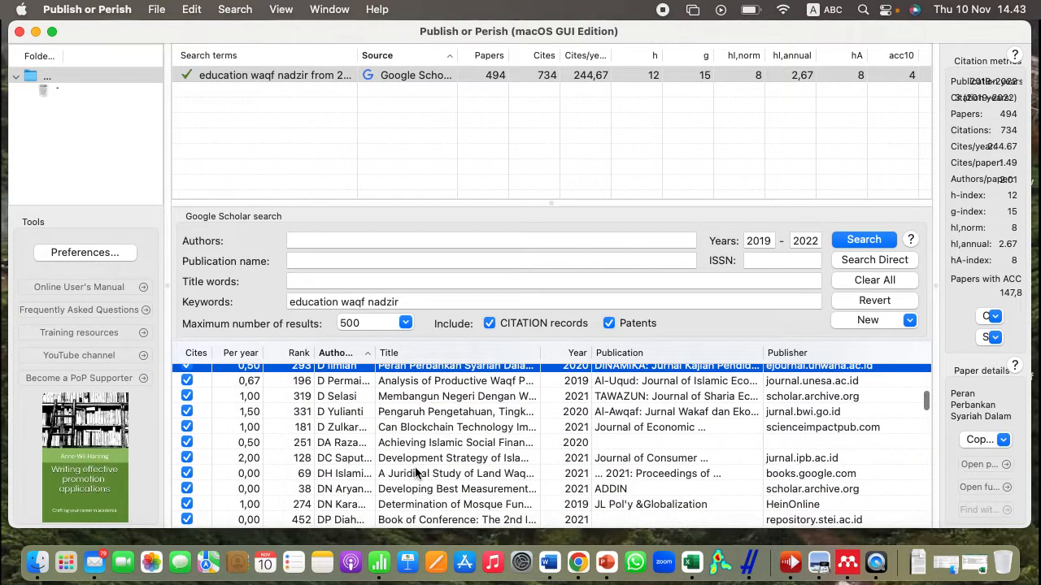
pyautogui.scroll(-5, 416, 472)
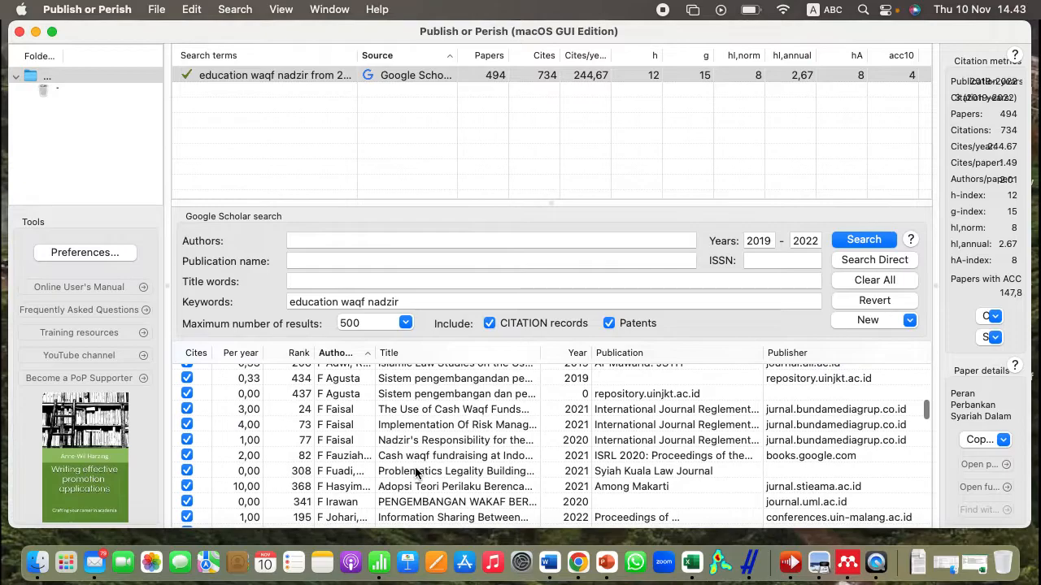
pyautogui.scroll(-3, 336, 452)
pyautogui.scroll(-10, 336, 452)
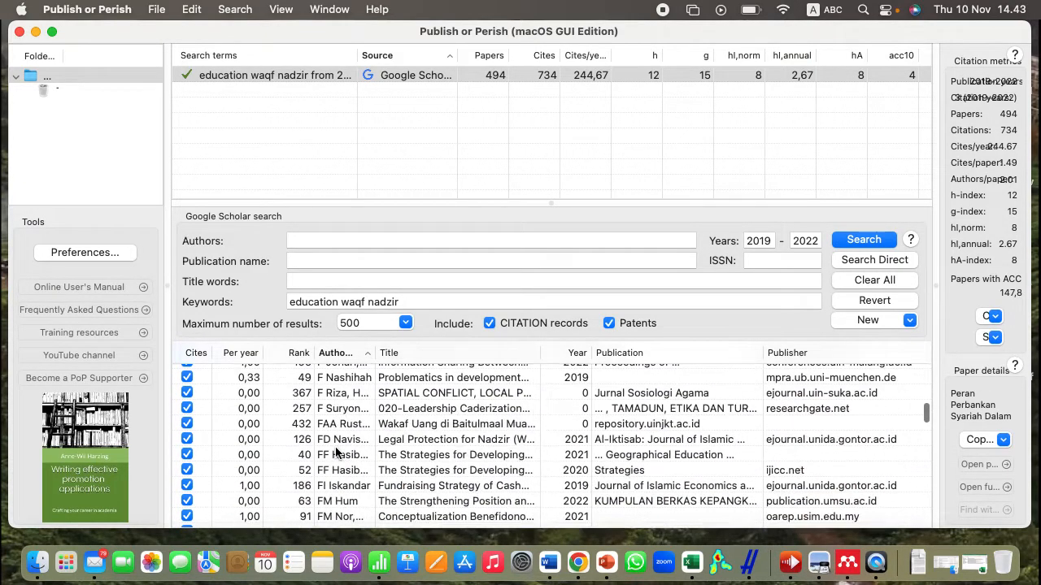
pyautogui.scroll(-5, 335, 452)
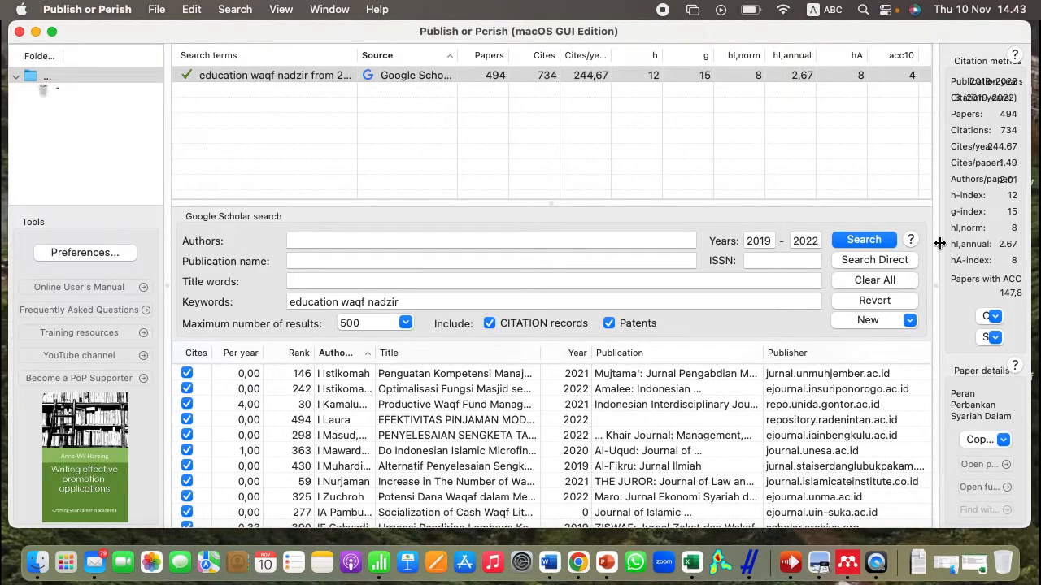
# Widen the citation metrics area and copy the search results for Excel with header.
pyautogui.moveTo(939, 243); pyautogui.dragTo(741, 265)
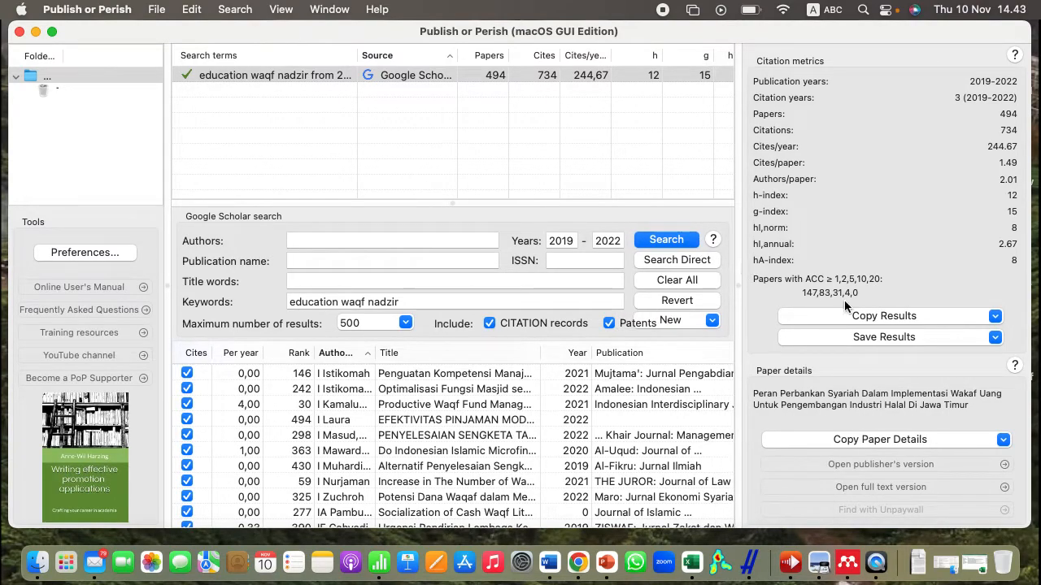
pyautogui.click(996, 315)
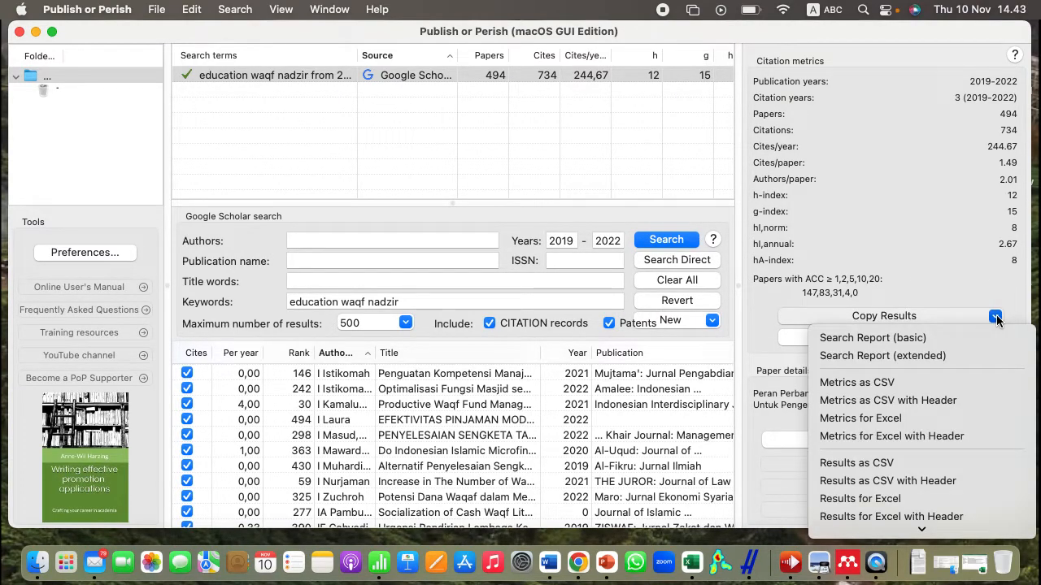
pyautogui.click(906, 517)
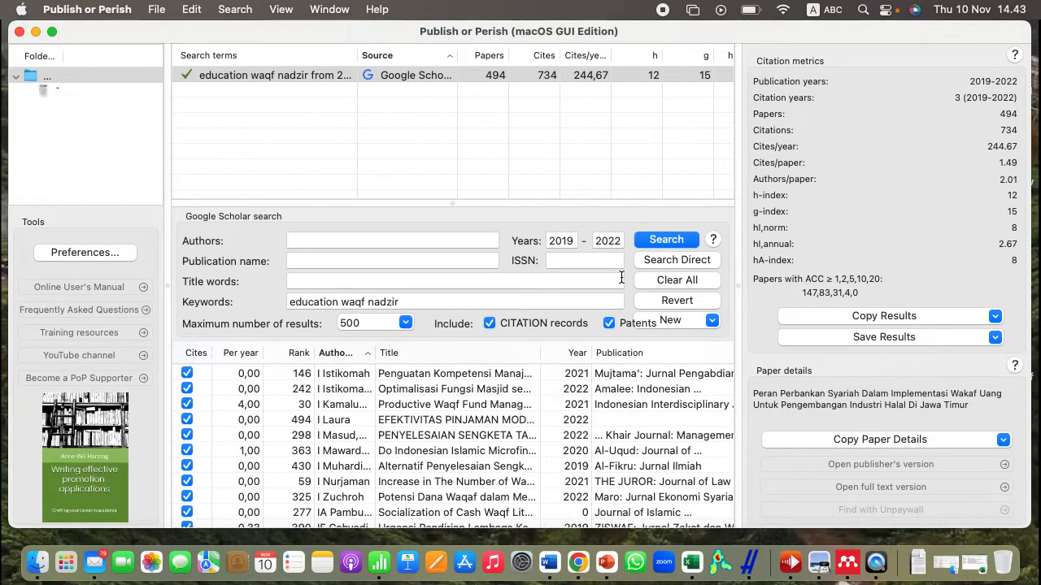
pyautogui.click(977, 316)
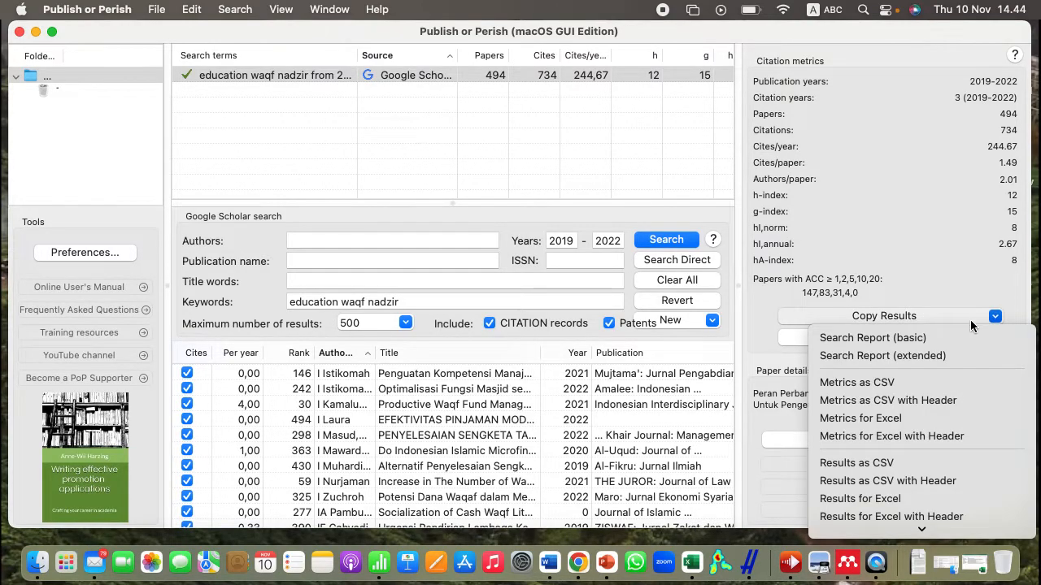
pyautogui.click(908, 518)
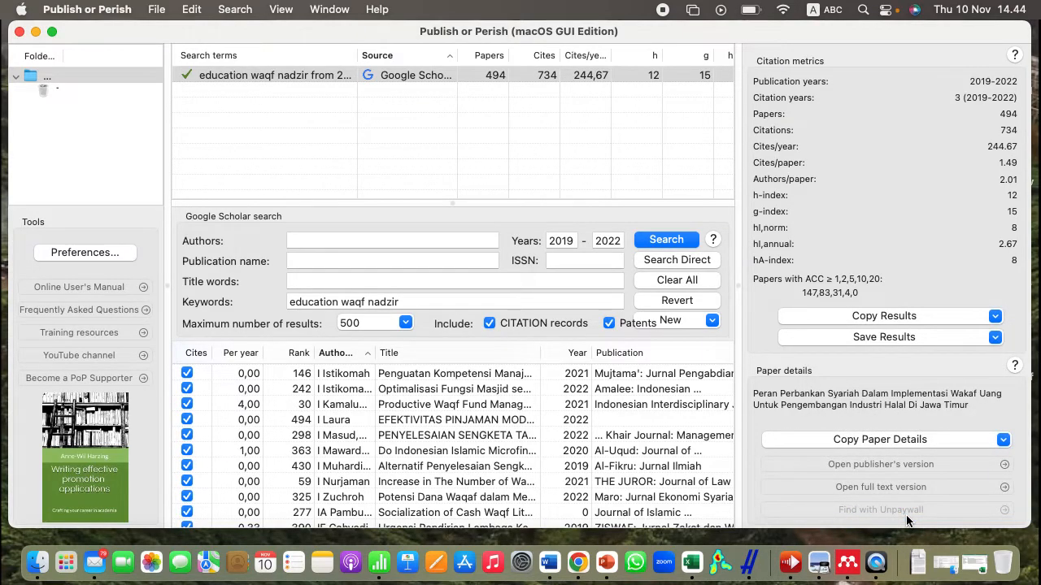
# Switch to Excel and create a new blank workbook shown in full screen.
pyautogui.click(687, 568)
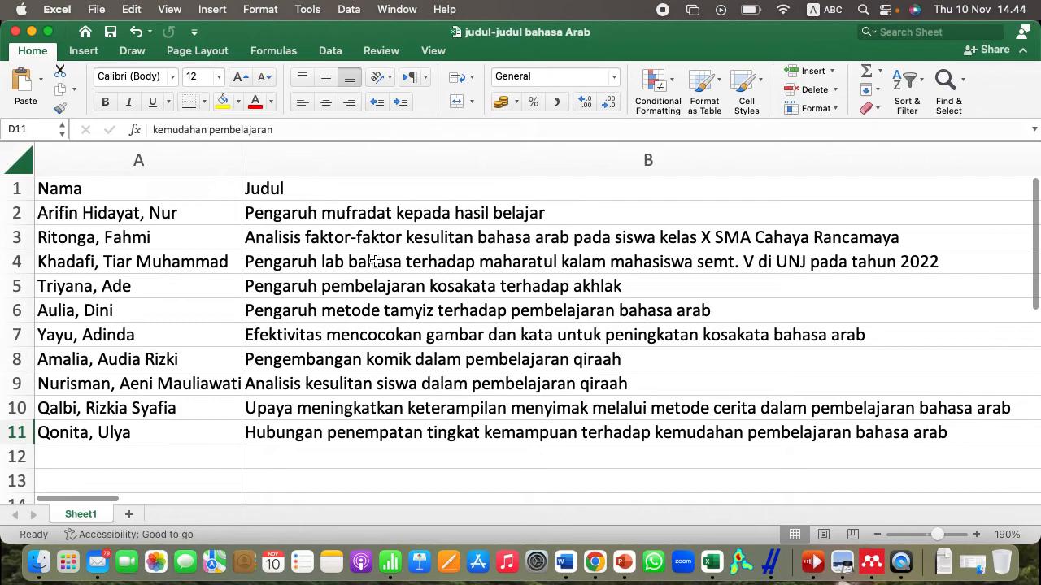
pyautogui.press('super+n')
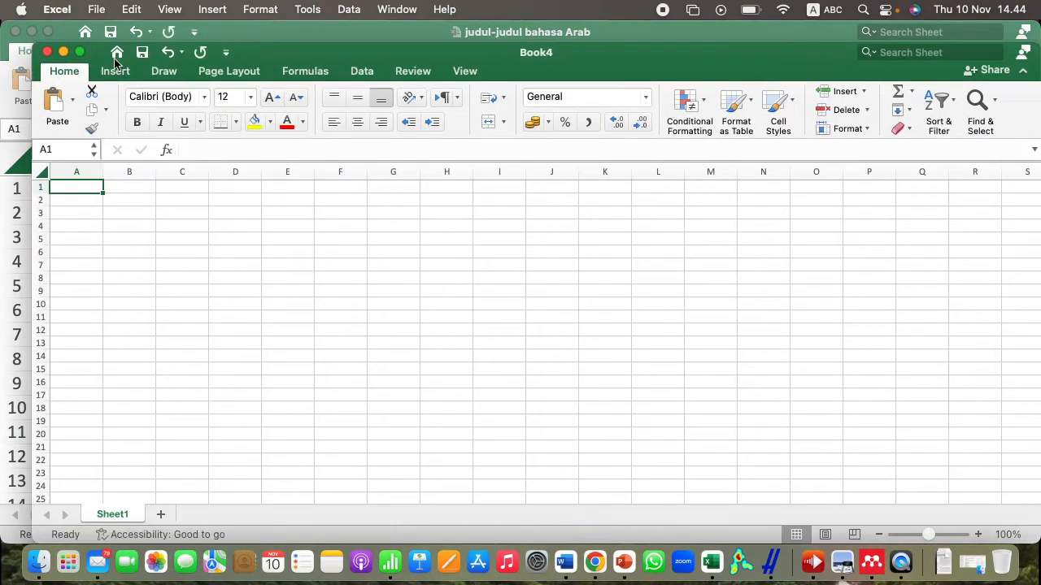
pyautogui.click(80, 52)
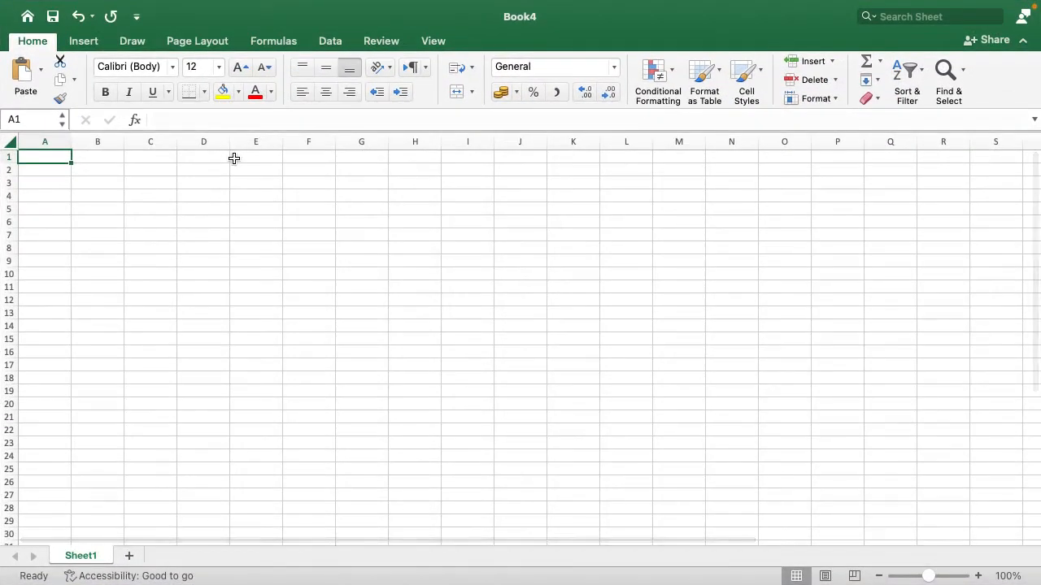
# Paste the copied results starting at cell A1 and widen the QueryDate column to show the full dates.
pyautogui.press('super+v')
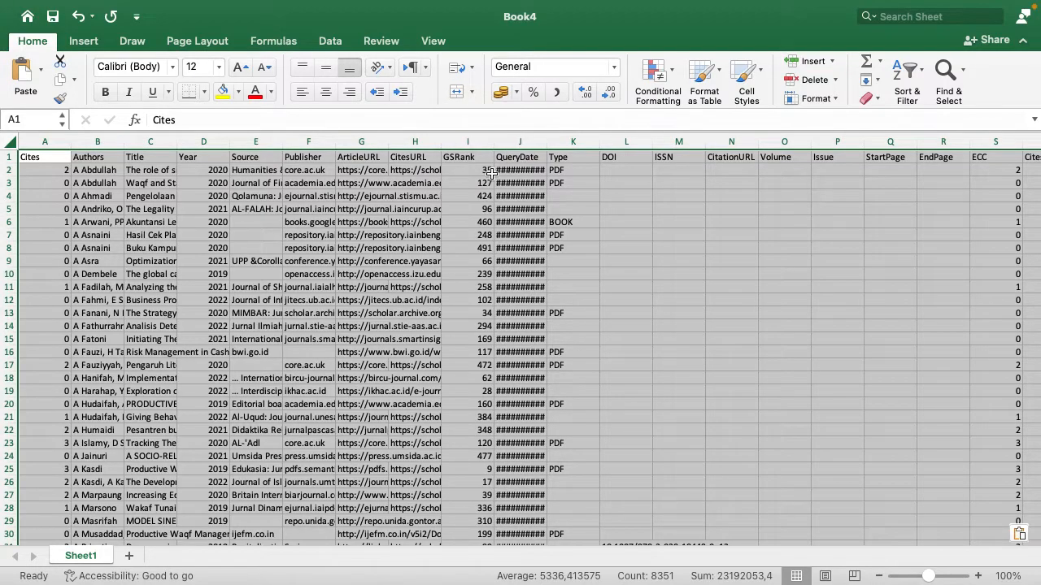
pyautogui.moveTo(546, 142); pyautogui.dragTo(589, 151)
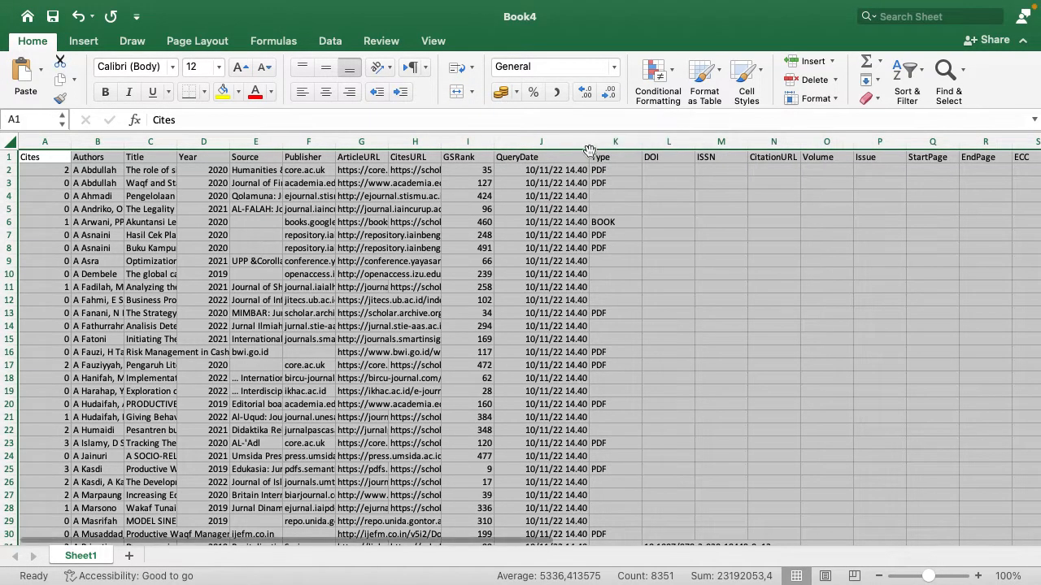
# Examine the column headers of the pasted data from DOI to beyond RelatedURL and back to Publisher.
pyautogui.click(669, 162)
pyautogui.press('Right')
pyautogui.press('Right')
pyautogui.press('Right')
pyautogui.press('Right')
pyautogui.press('Right')
pyautogui.press('Right')
pyautogui.press('Right')
pyautogui.press('Right')
pyautogui.press('Right')
pyautogui.press('Right')
pyautogui.press('Right')
pyautogui.press('Right')
pyautogui.press('Right')
pyautogui.press('Right')
pyautogui.press('Right')
pyautogui.press('Right')
pyautogui.press('Right')
pyautogui.press('Right')
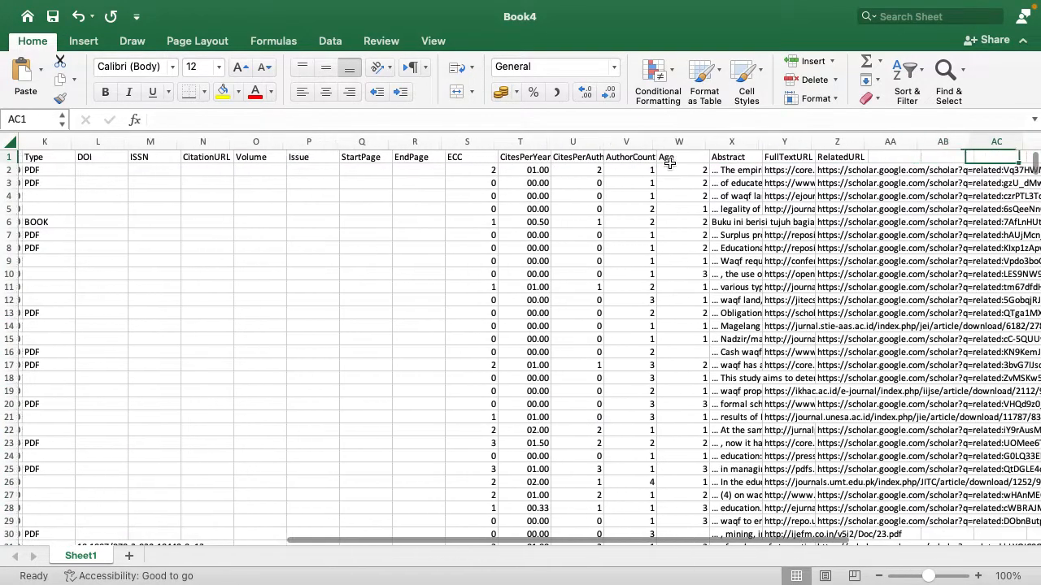
pyautogui.press('Left')
pyautogui.press('Left')
pyautogui.press('Left')
pyautogui.press('Left')
pyautogui.press('Left')
pyautogui.press('Left')
pyautogui.press('Left')
pyautogui.press('Left')
pyautogui.press('Left')
pyautogui.press('Left')
pyautogui.press('Left')
pyautogui.press('Left')
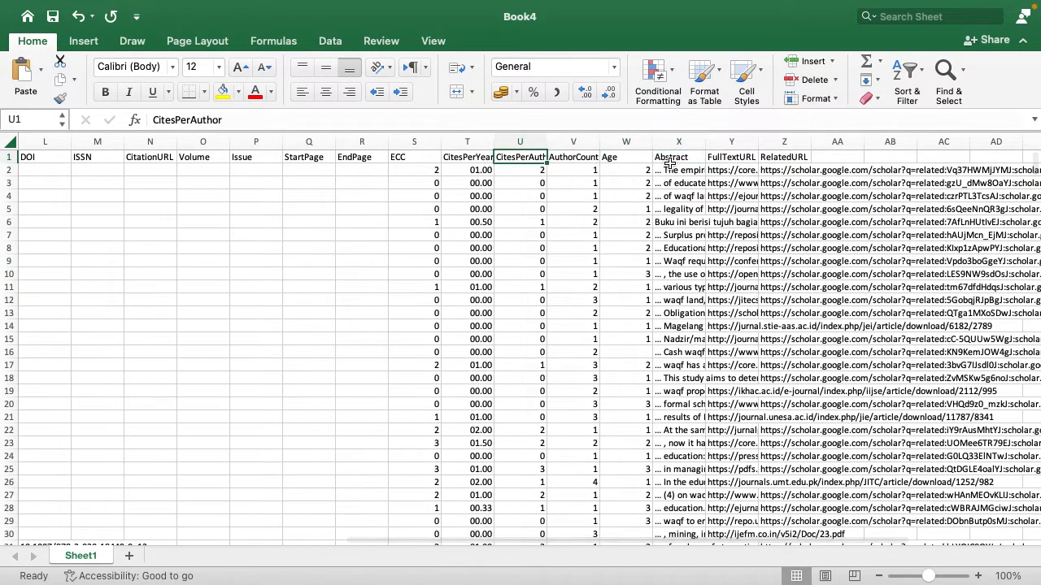
pyautogui.press('Left')
pyautogui.press('Left')
pyautogui.press('Left')
pyautogui.press('Left')
pyautogui.press('Left')
pyautogui.press('Left')
pyautogui.press('Left')
pyautogui.press('Left')
pyautogui.press('Left')
pyautogui.press('Left')
pyautogui.press('Left')
pyautogui.press('Left')
pyautogui.press('Left')
pyautogui.press('Left')
pyautogui.press('Left')
pyautogui.press('Left')
pyautogui.press('Left')
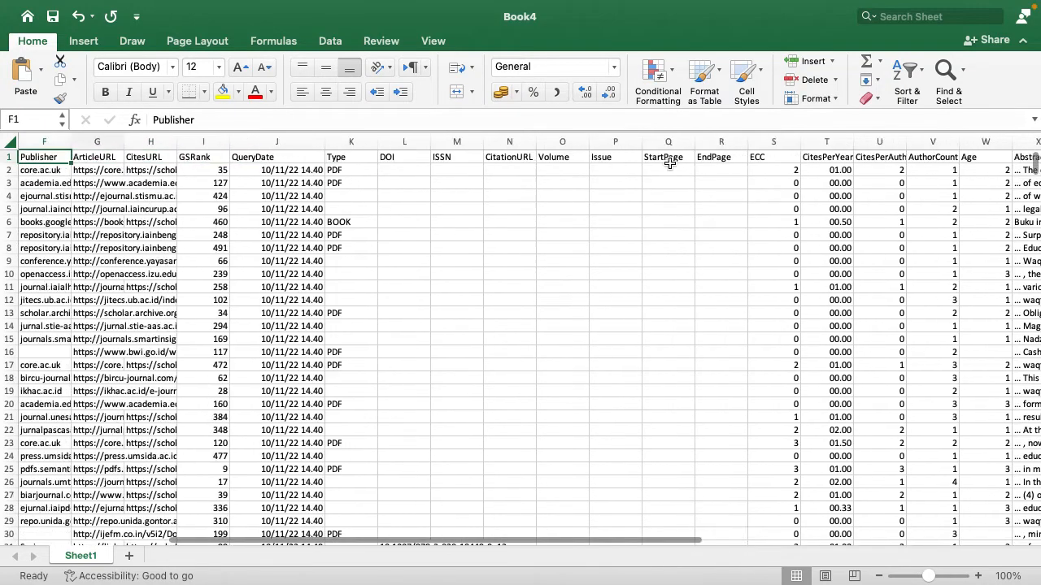
# Select the whole pasted data range and add filters to its header row.
pyautogui.press('super+a')
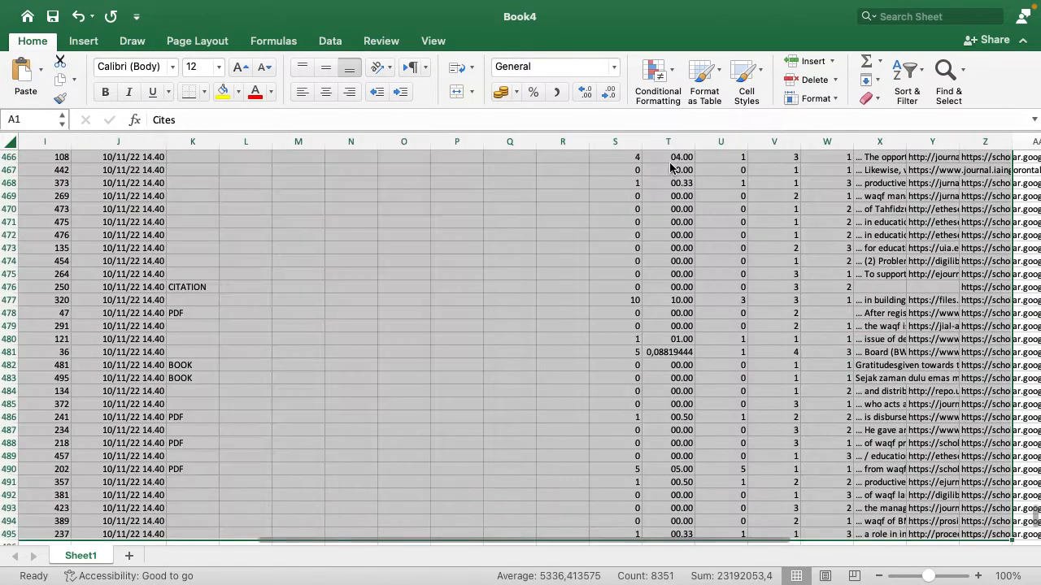
pyautogui.press('super+a')
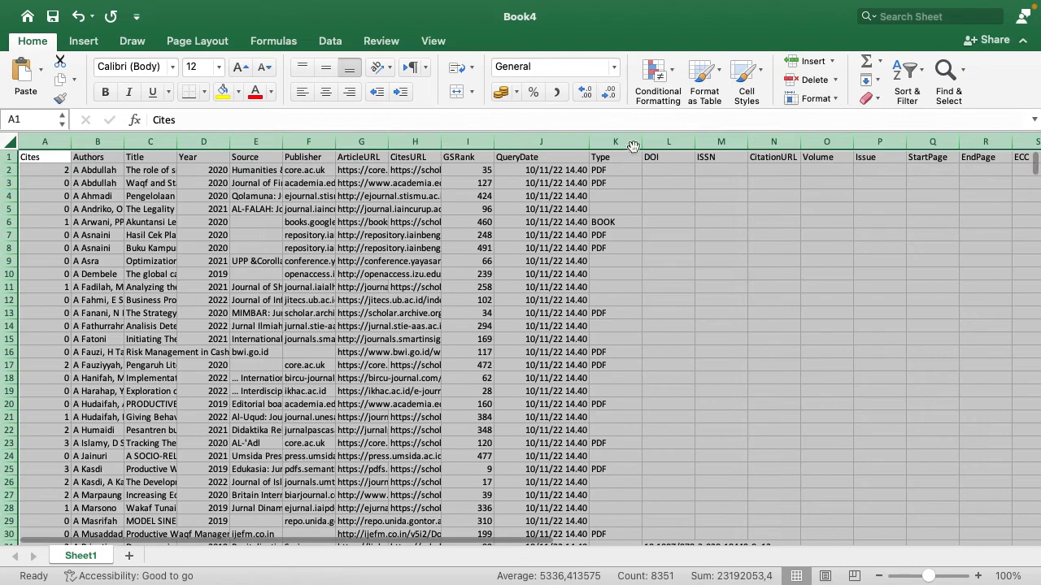
pyautogui.click(333, 41)
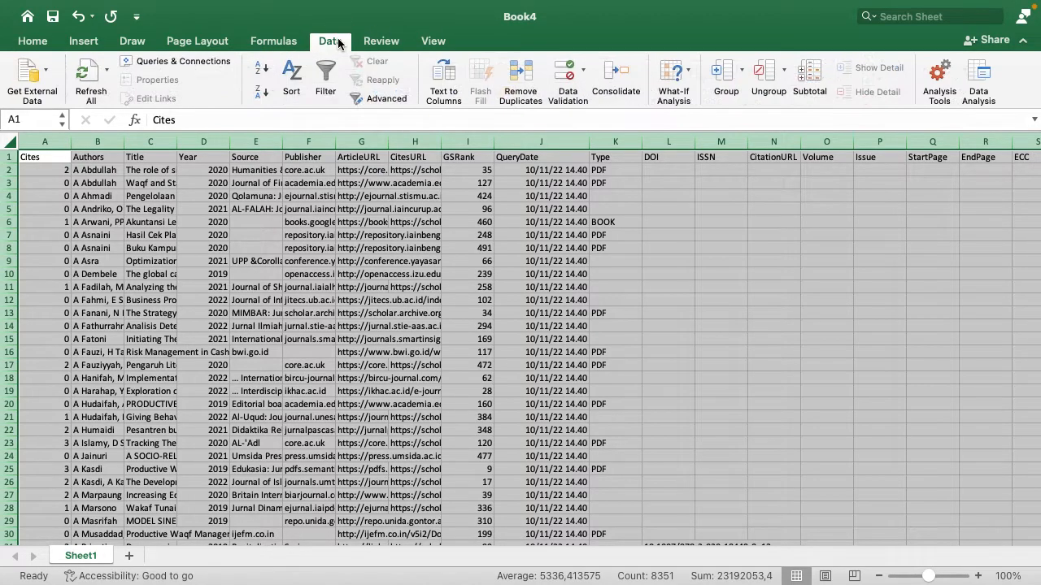
pyautogui.click(327, 73)
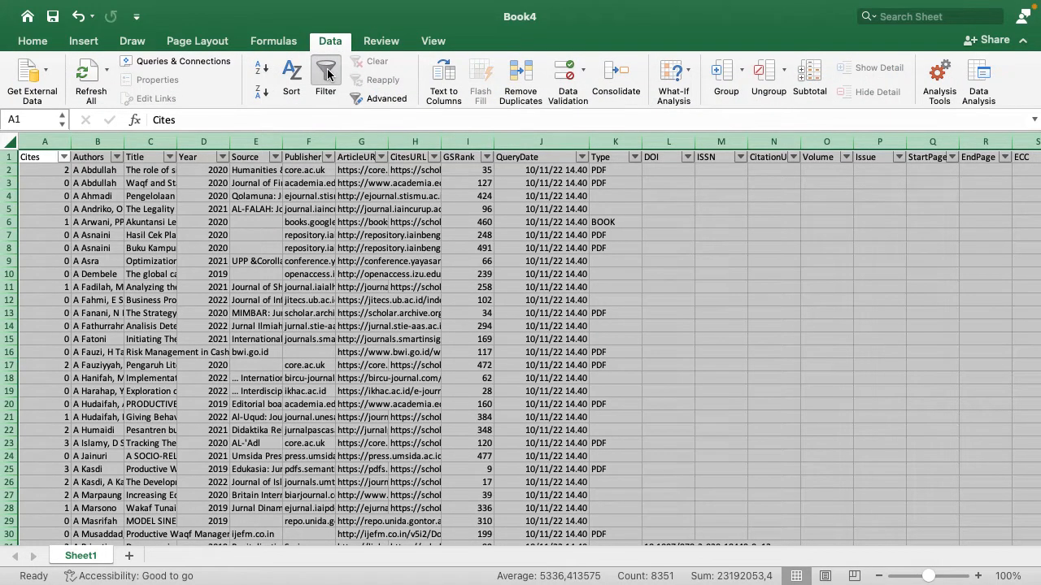
# Return to cell A1 and widen the Authors and Title columns.
pyautogui.click(437, 247)
pyautogui.press('Left')
pyautogui.press('Left')
pyautogui.press('Left')
pyautogui.press('Left')
pyautogui.press('Left')
pyautogui.press('Left')
pyautogui.press('Left')
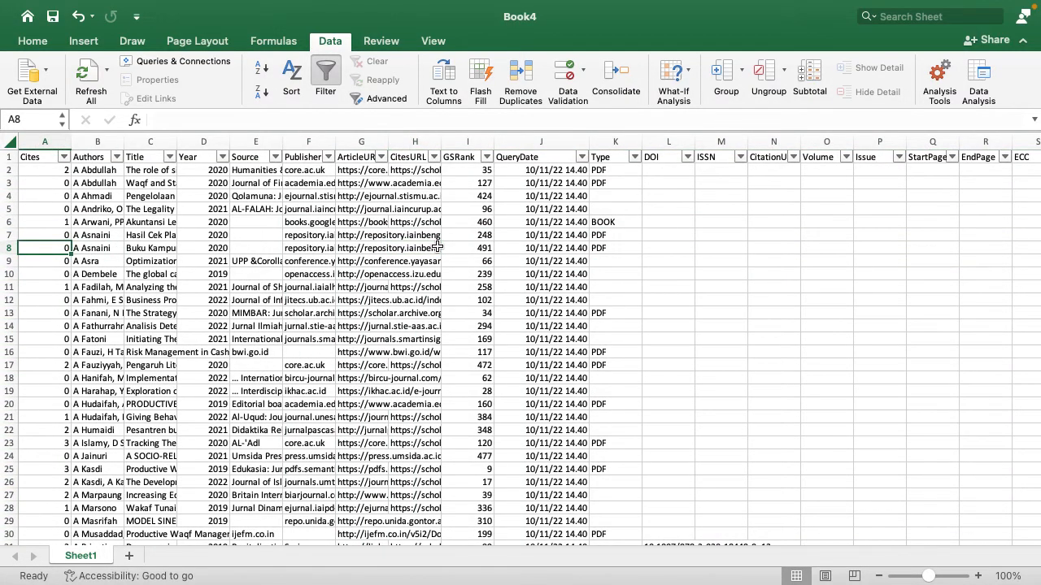
pyautogui.press('Up')
pyautogui.press('Up')
pyautogui.press('Up')
pyautogui.press('Up')
pyautogui.press('Up')
pyautogui.press('Up')
pyautogui.press('Up')
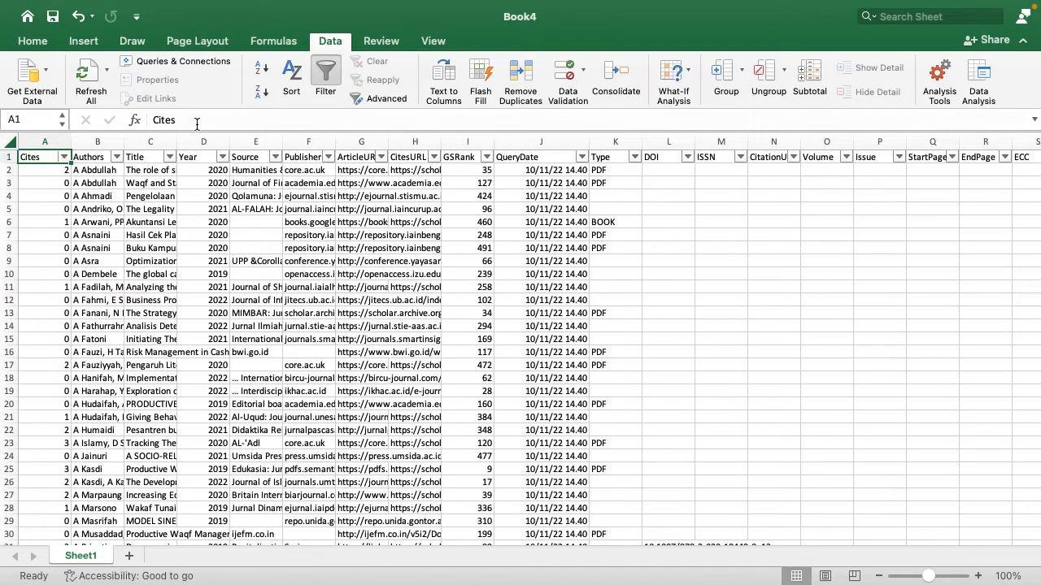
pyautogui.moveTo(123, 141); pyautogui.dragTo(257, 142)
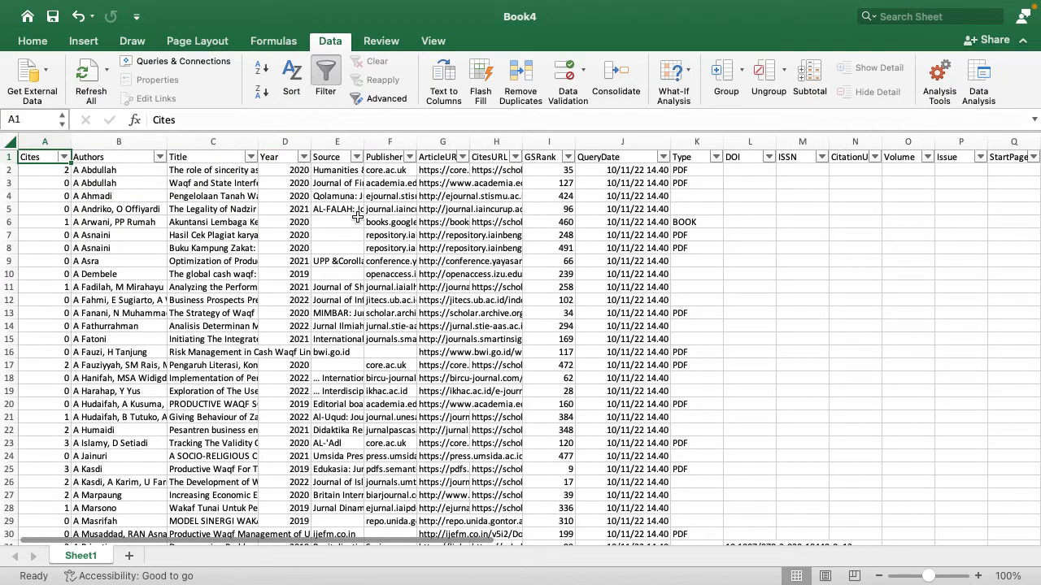
# Sort the data by Year in descending order and close the filter window.
pyautogui.click(304, 157)
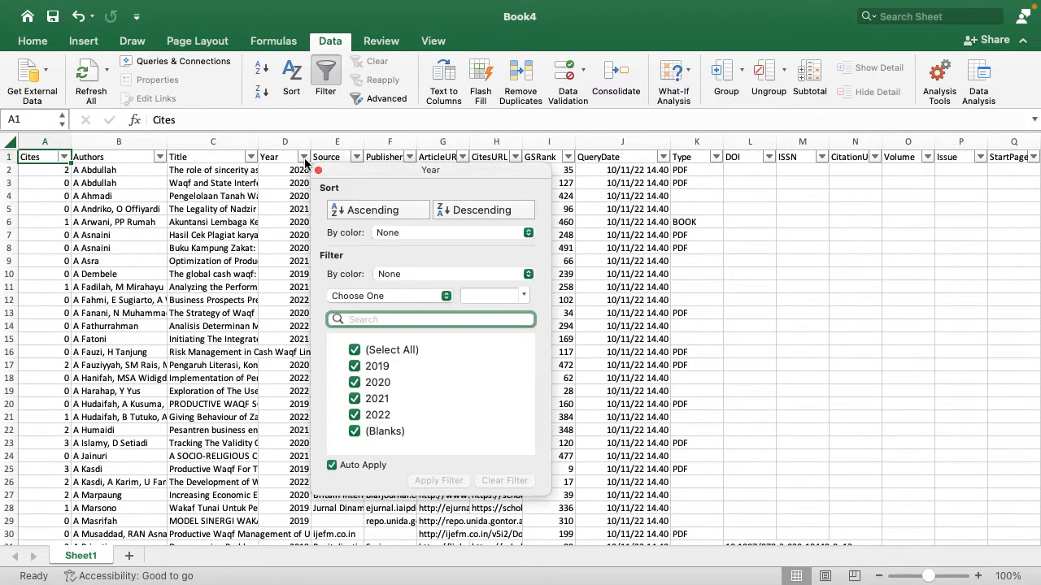
pyautogui.click(470, 212)
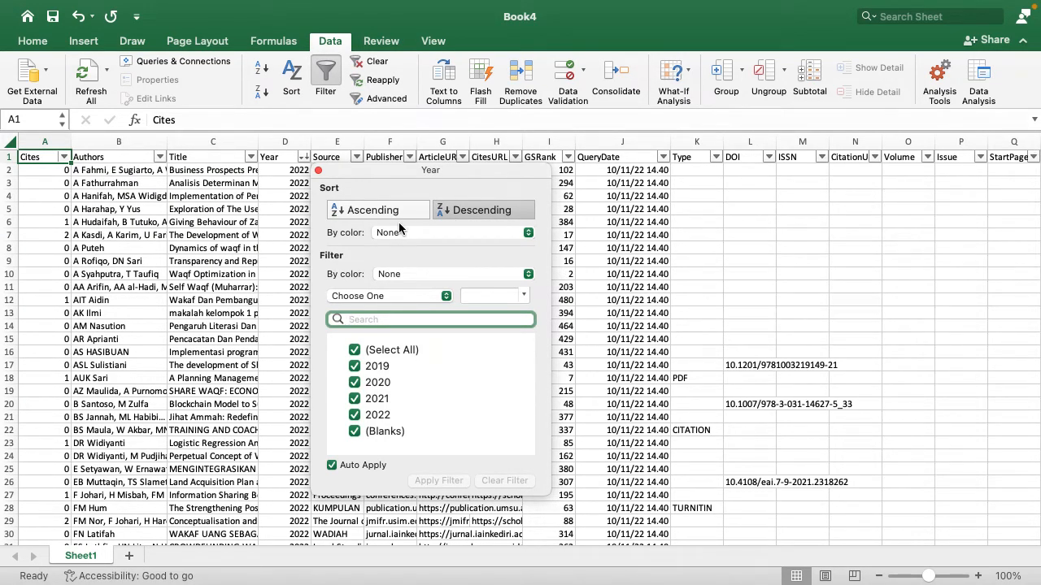
pyautogui.click(267, 281)
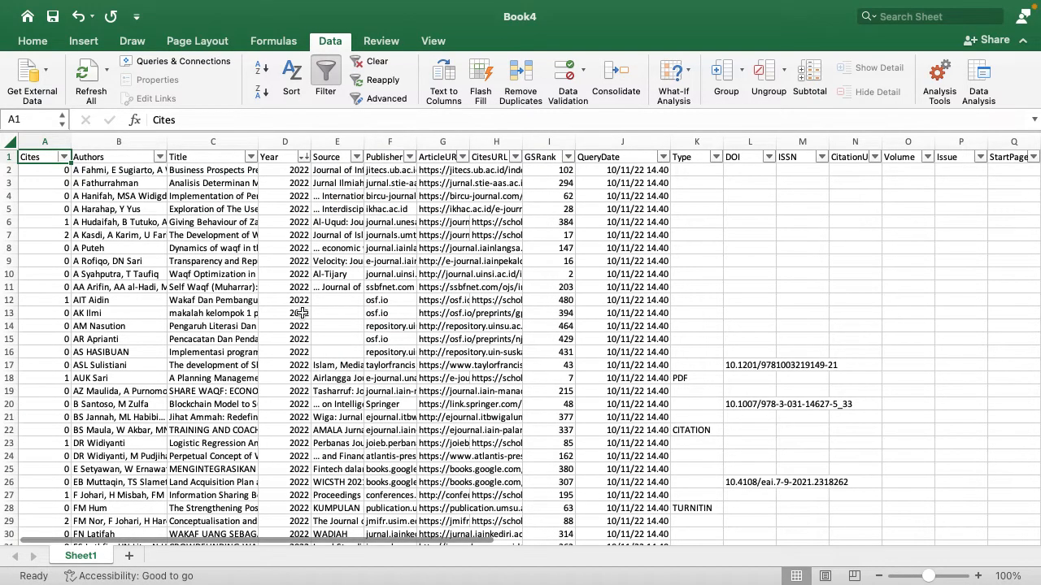
# Create three copies of Sheet1 in the same workbook, each placed before the existing sheets.
pyautogui.rightClick(91, 558)
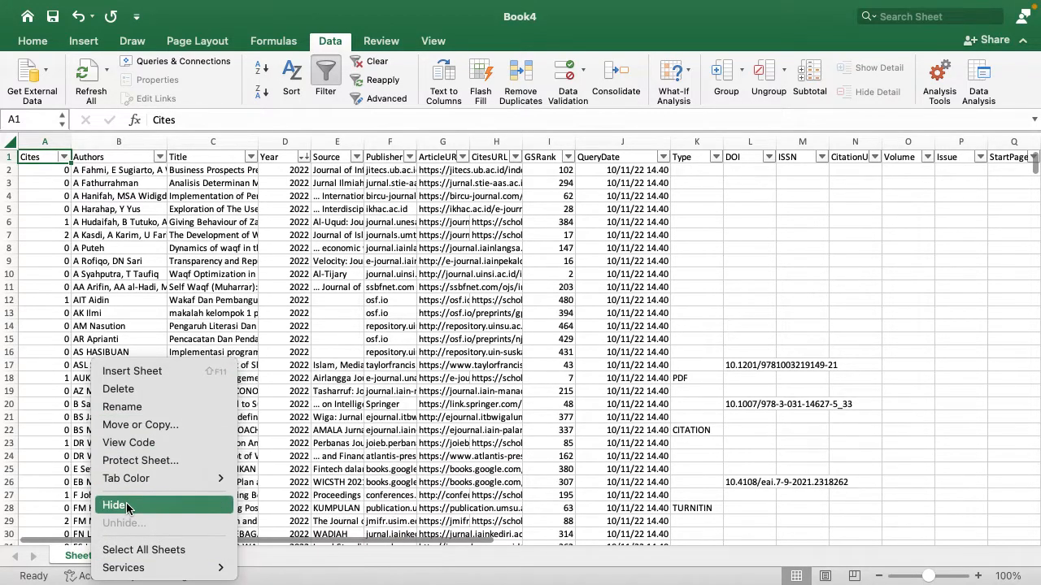
pyautogui.click(152, 428)
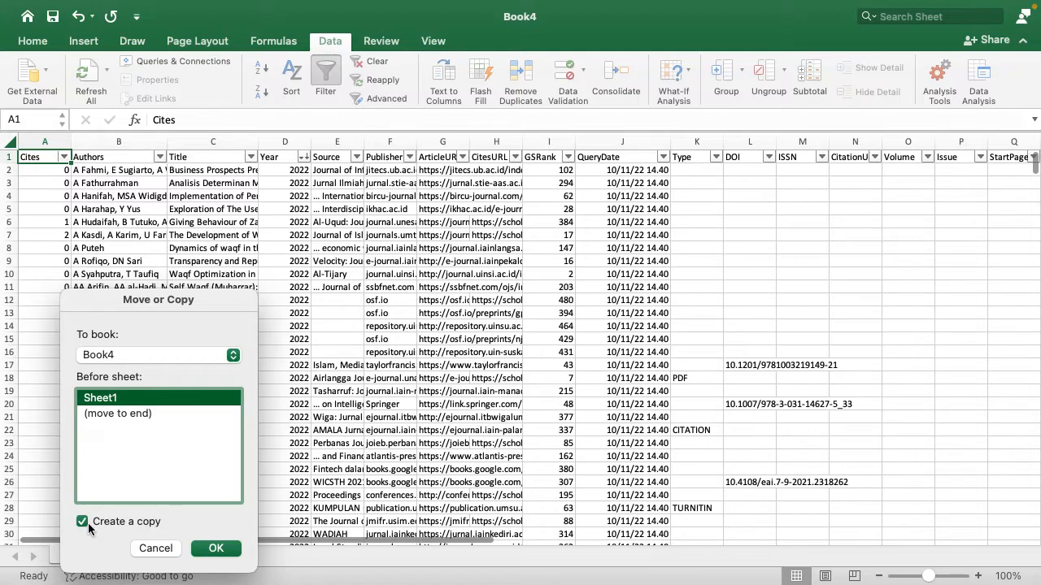
pyautogui.click(216, 550)
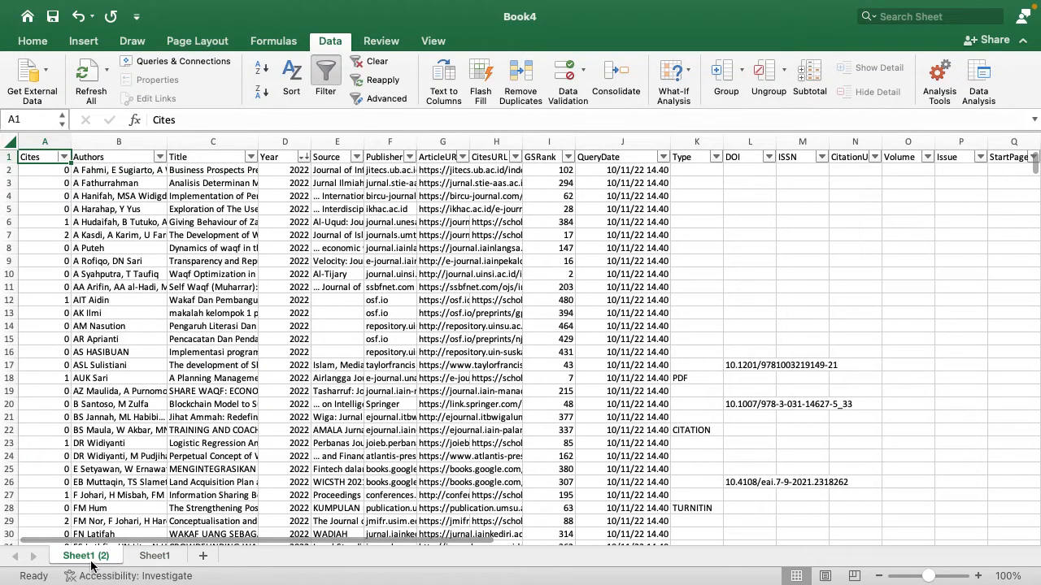
pyautogui.rightClick(89, 559)
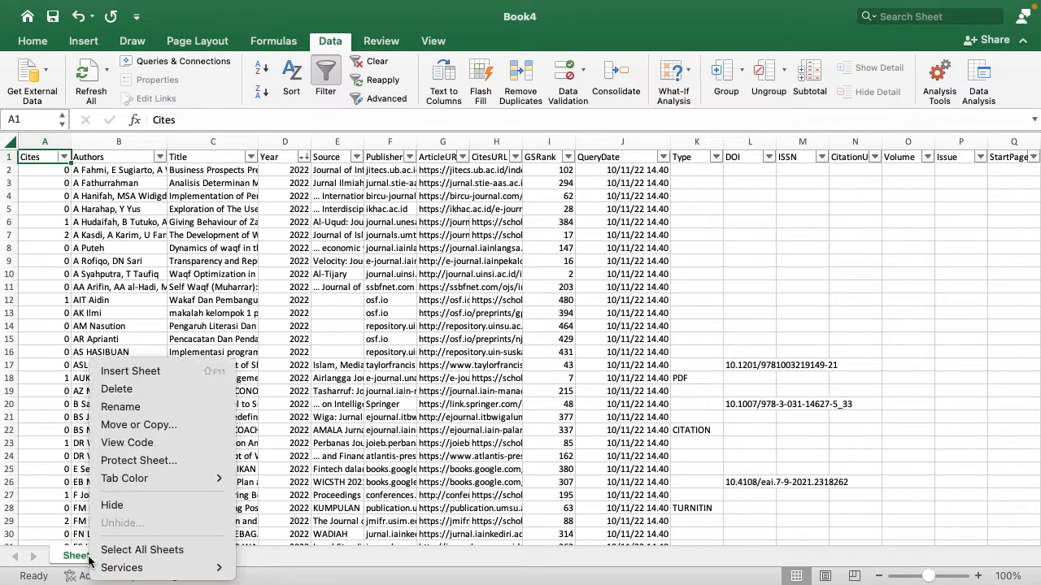
pyautogui.click(166, 427)
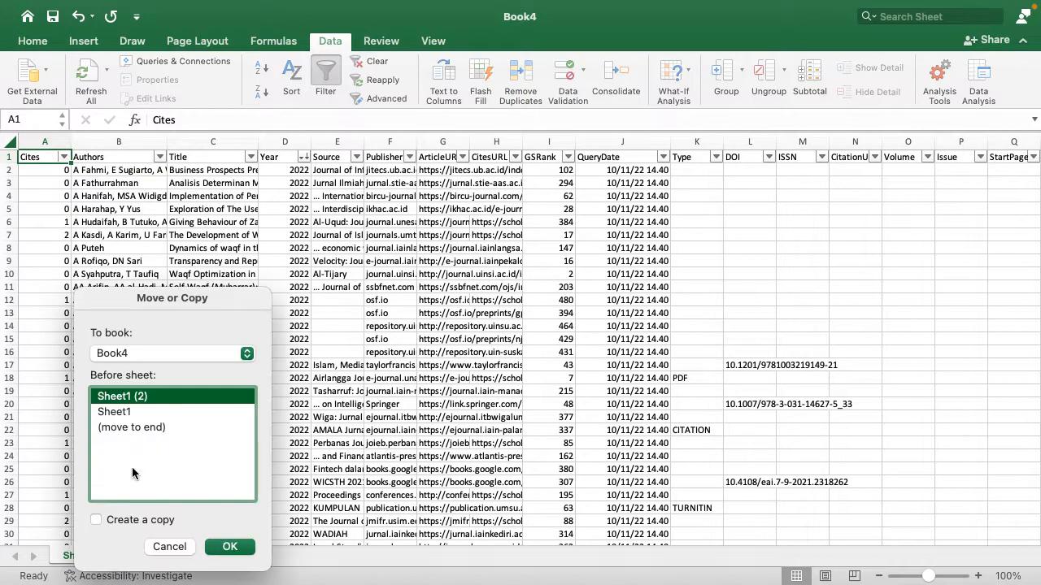
pyautogui.click(97, 518)
pyautogui.click(228, 547)
pyautogui.rightClick(93, 557)
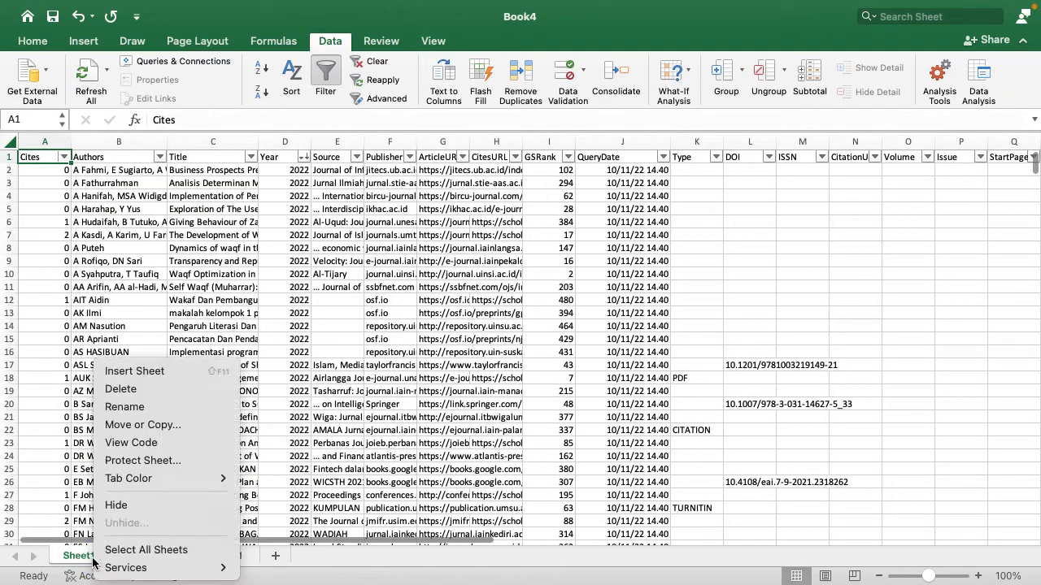
pyautogui.click(178, 427)
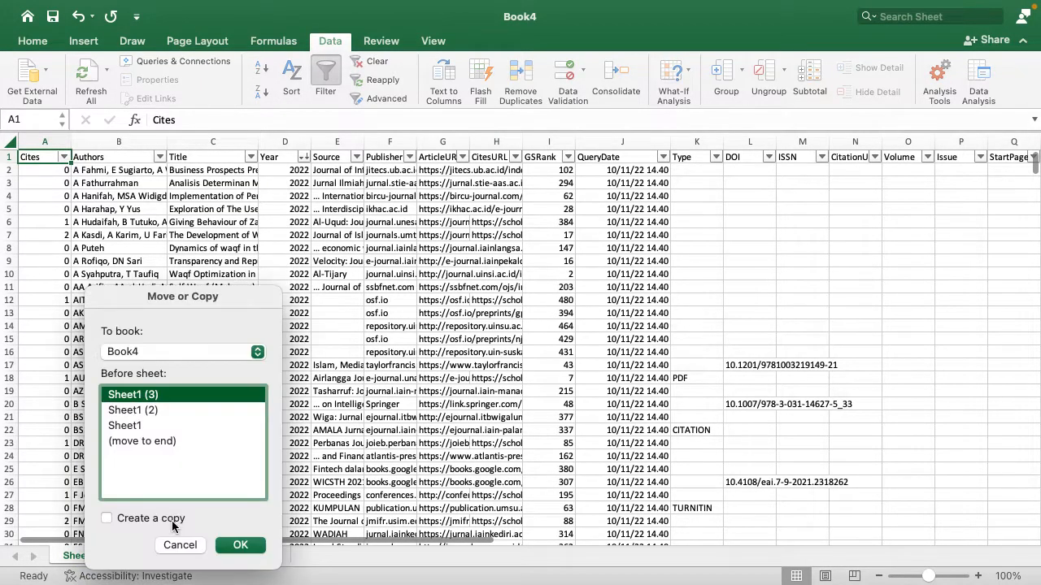
pyautogui.click(107, 518)
pyautogui.click(224, 548)
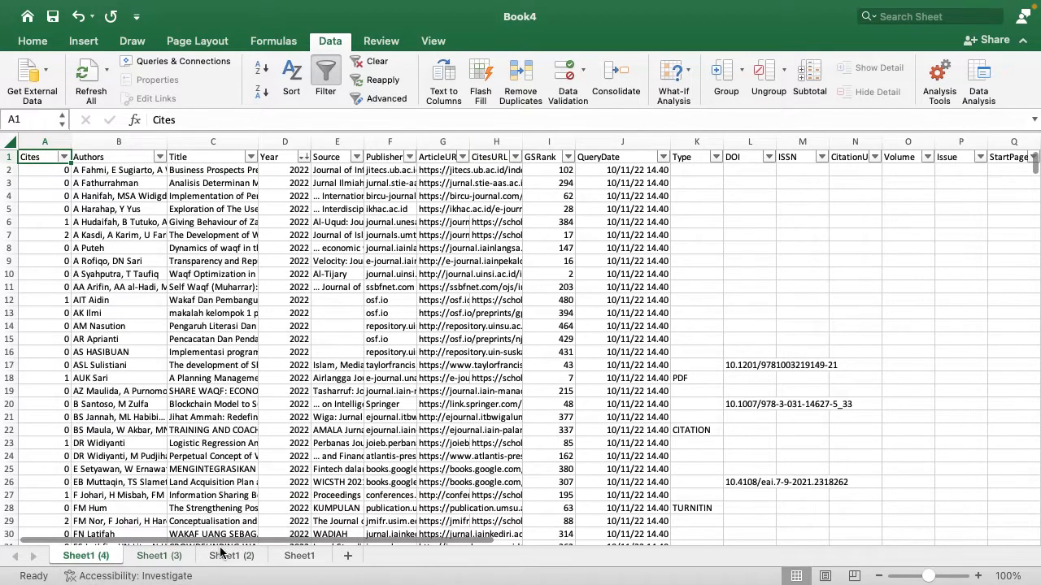
# Rename the first two sheet copies, Sheet1 (4) and Sheet1 (3), as 2022 and 2021.
pyautogui.doubleClick(85, 556)
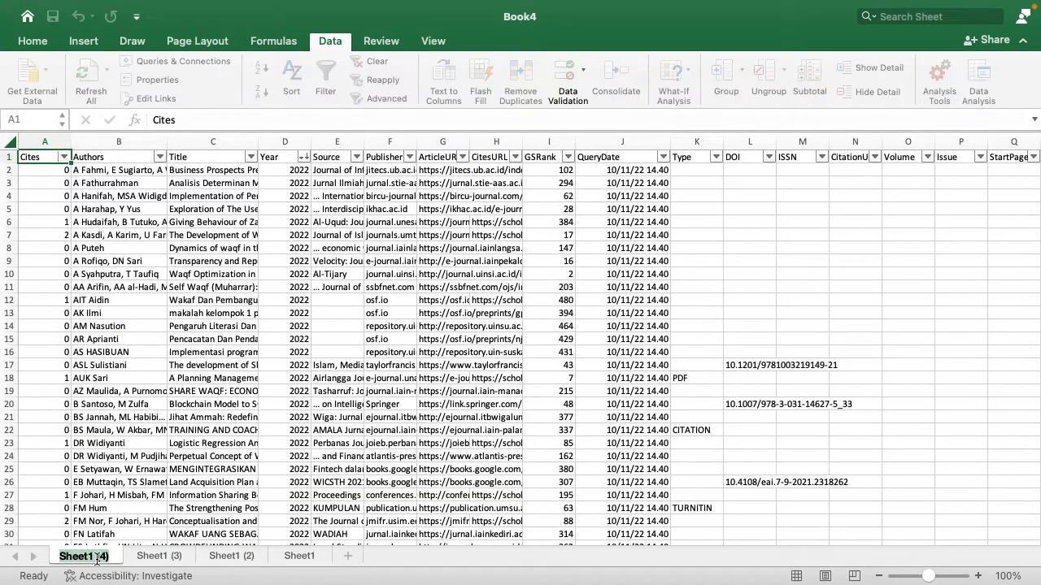
pyautogui.write('20')
pyautogui.press('Return')
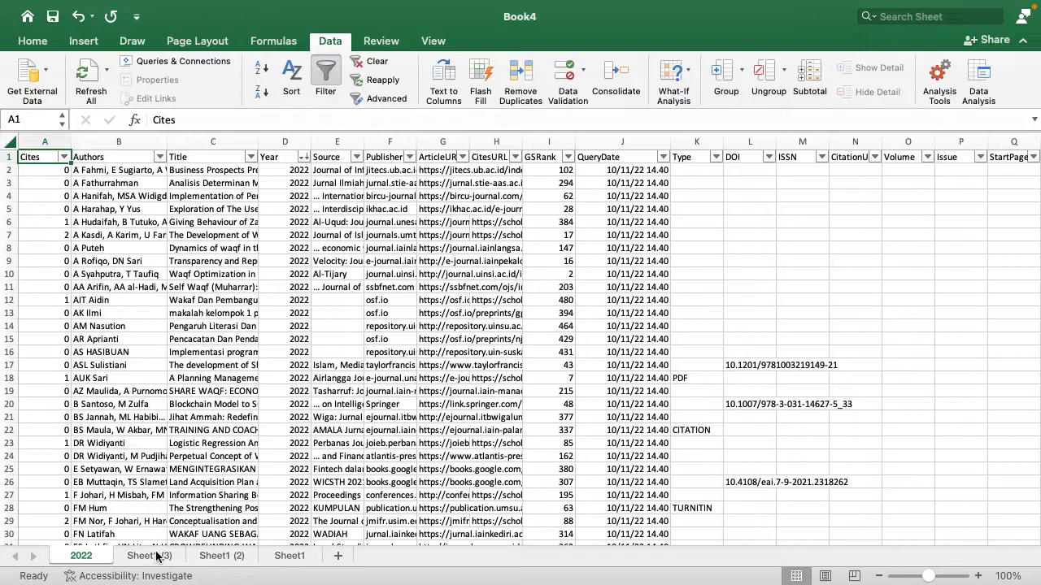
pyautogui.click(156, 556)
pyautogui.doubleClick(156, 556)
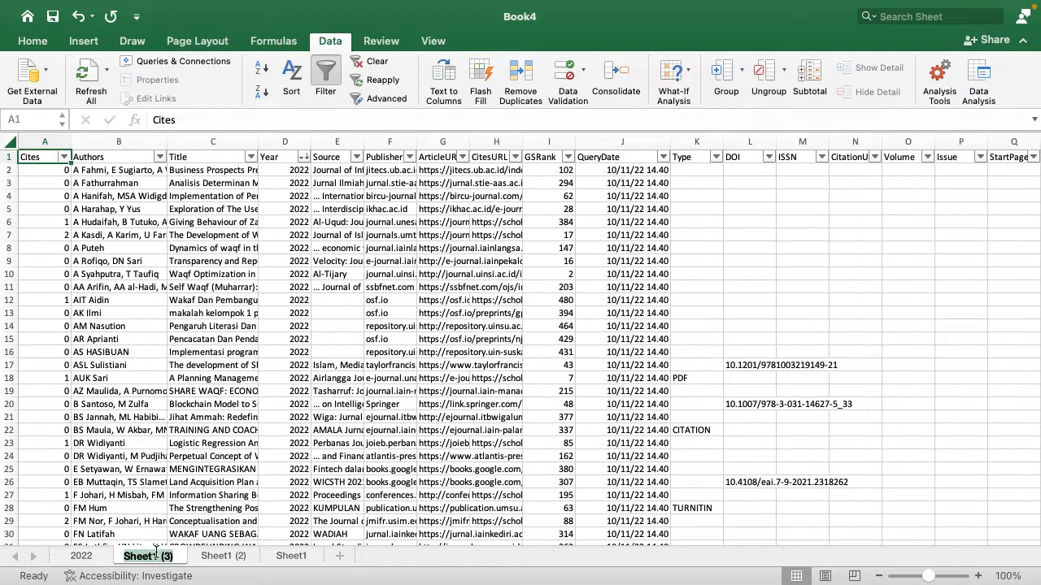
pyautogui.write('2021')
pyautogui.press('Return')
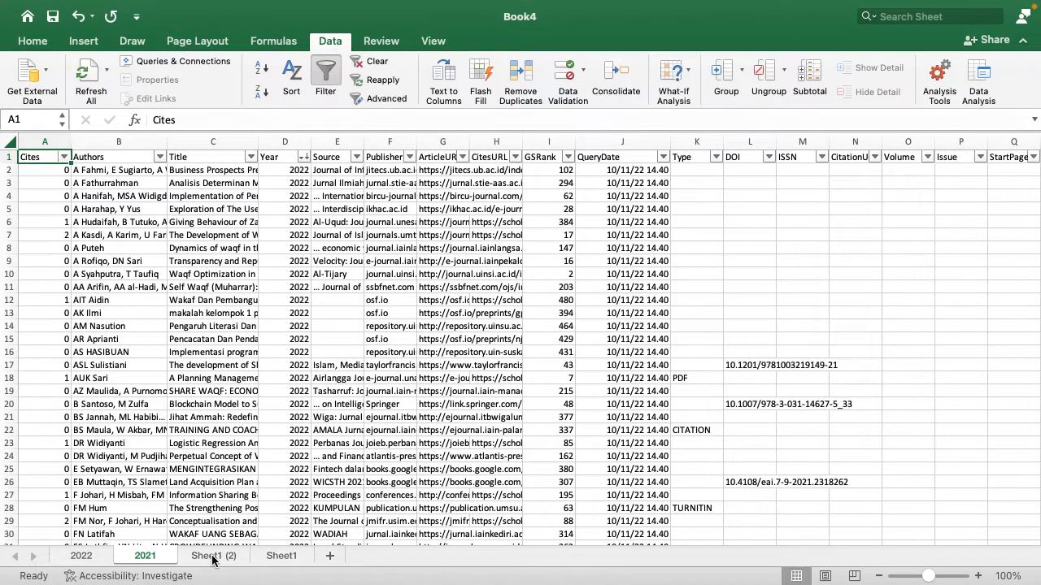
# Rename the third sheet copy, Sheet1 (2), as 2020.
pyautogui.click(211, 556)
pyautogui.doubleClick(212, 556)
pyautogui.write('202')
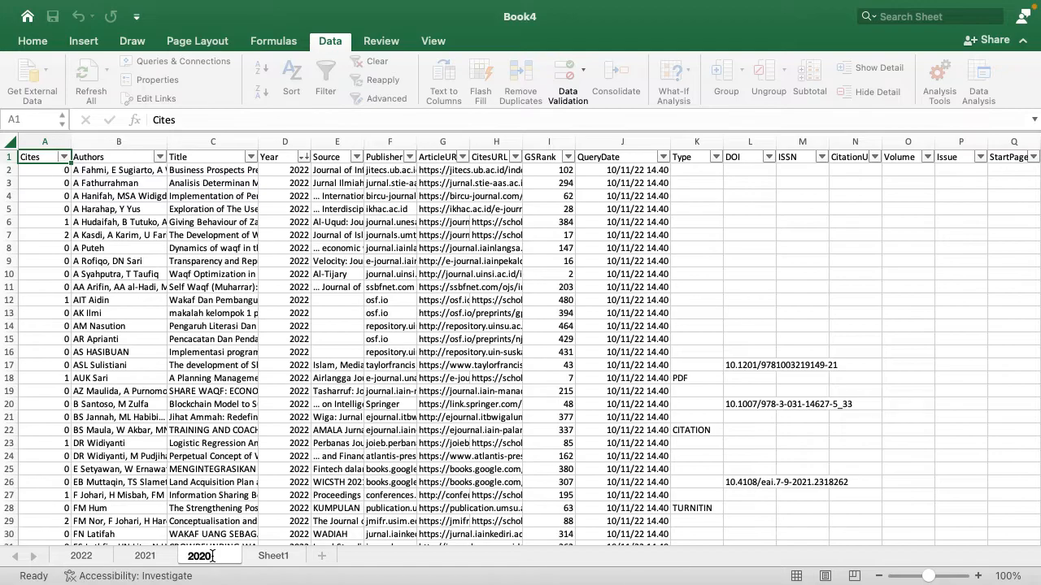
pyautogui.write('0')
pyautogui.press('Return')
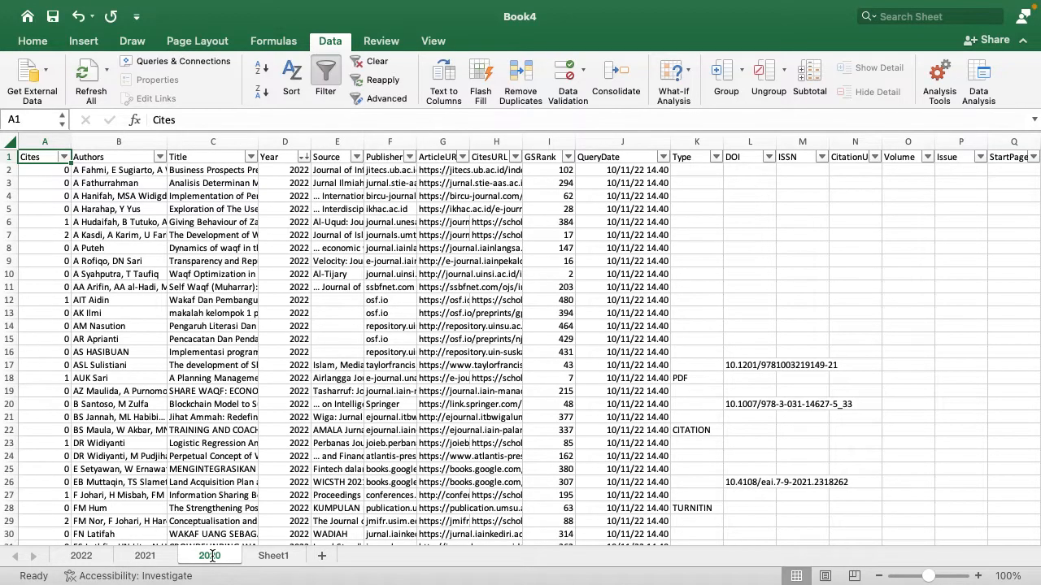
pyautogui.hotkey('ctrl', 'Left')
pyautogui.hotkey('ctrl', 'Right')
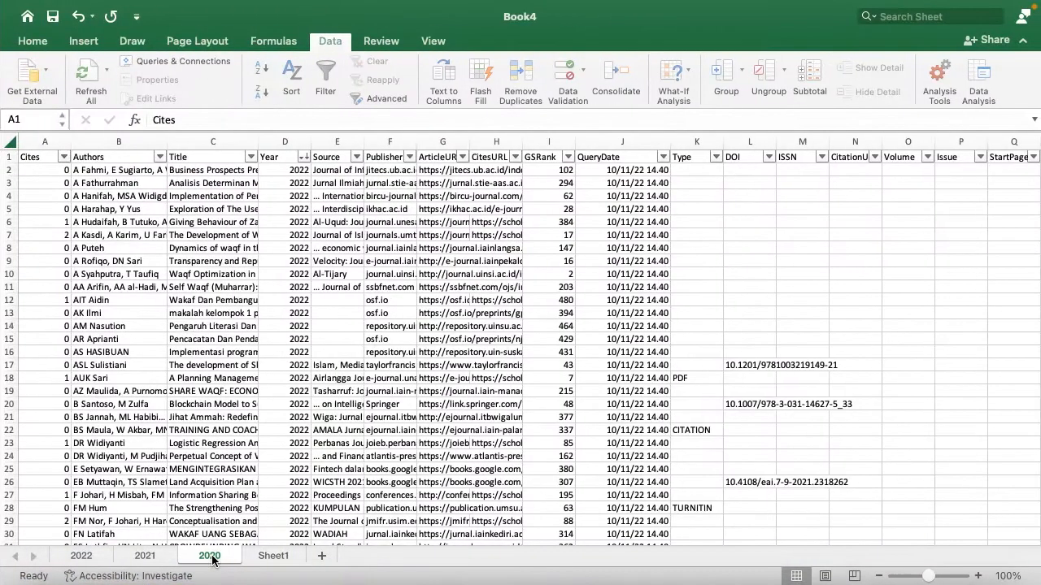
# Make one more copy of Sheet1, place it between the 2020 sheet and Sheet1, and rename it 2019.
pyautogui.click(260, 560)
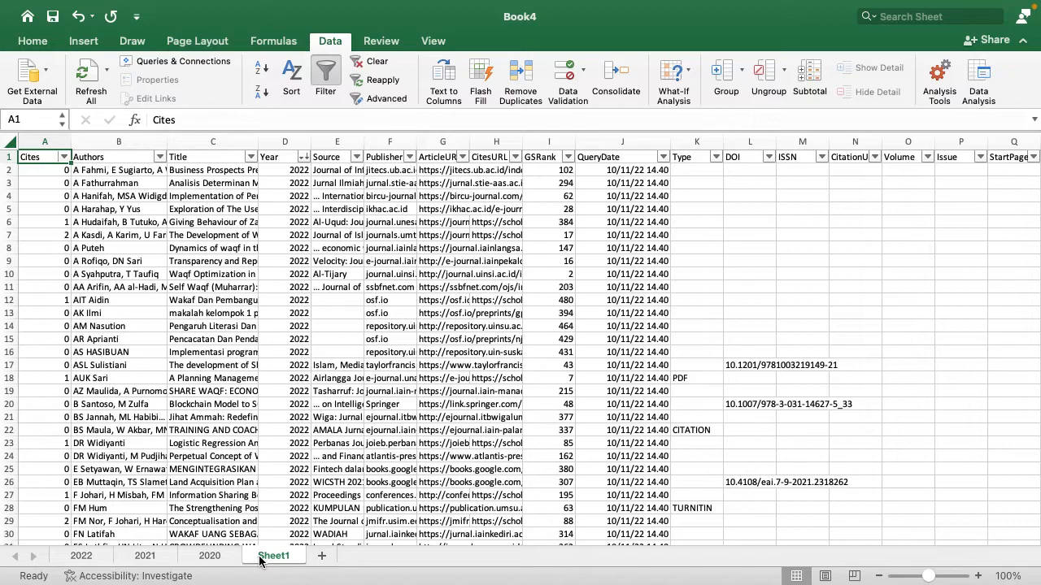
pyautogui.rightClick(261, 560)
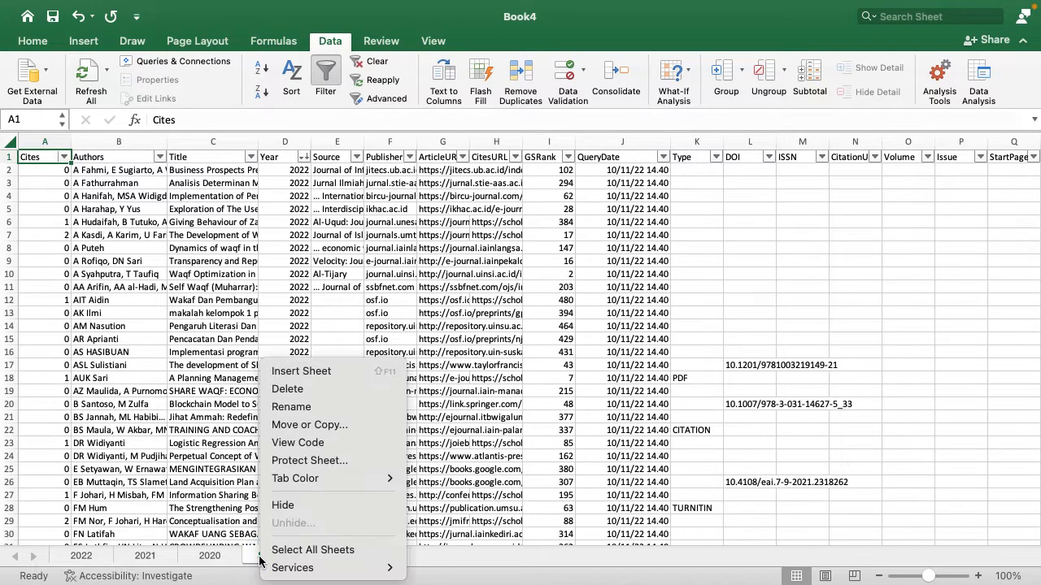
pyautogui.click(316, 435)
pyautogui.click(291, 524)
pyautogui.click(391, 556)
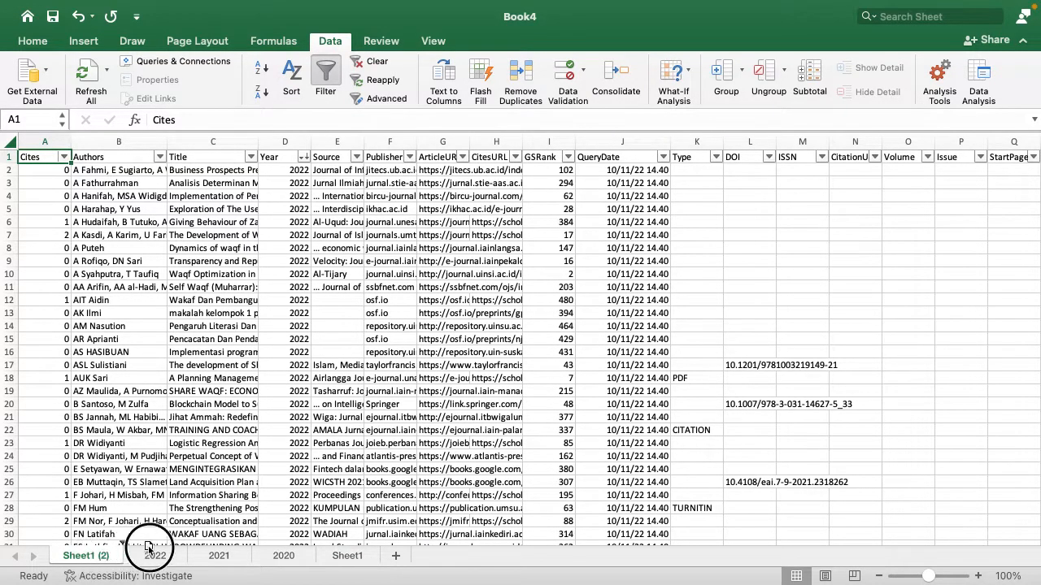
pyautogui.moveTo(301, 549); pyautogui.dragTo(275, 556)
pyautogui.write('2019')
pyautogui.press('Return')
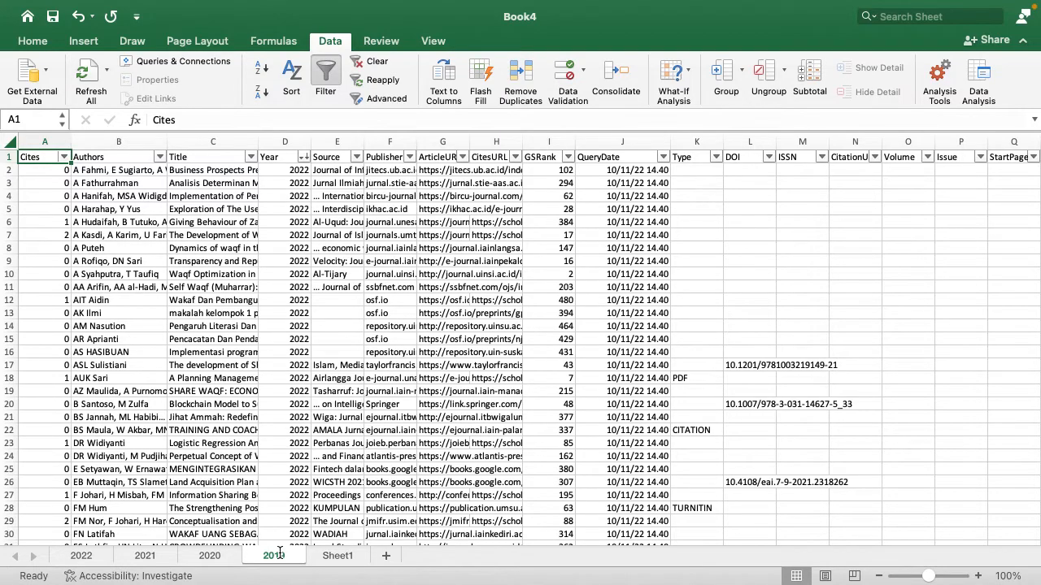
pyautogui.click(334, 557)
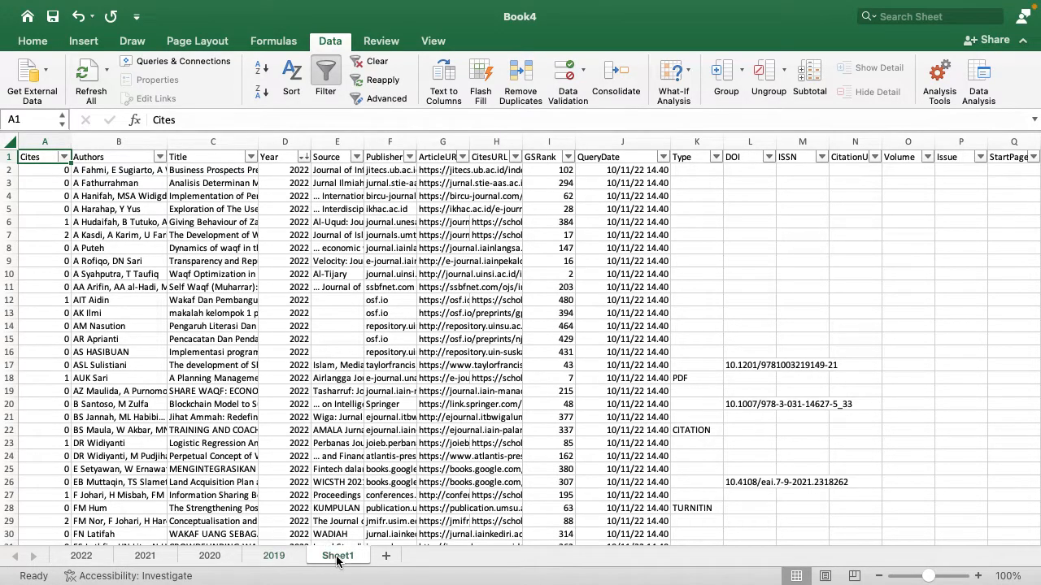
pyautogui.click(85, 559)
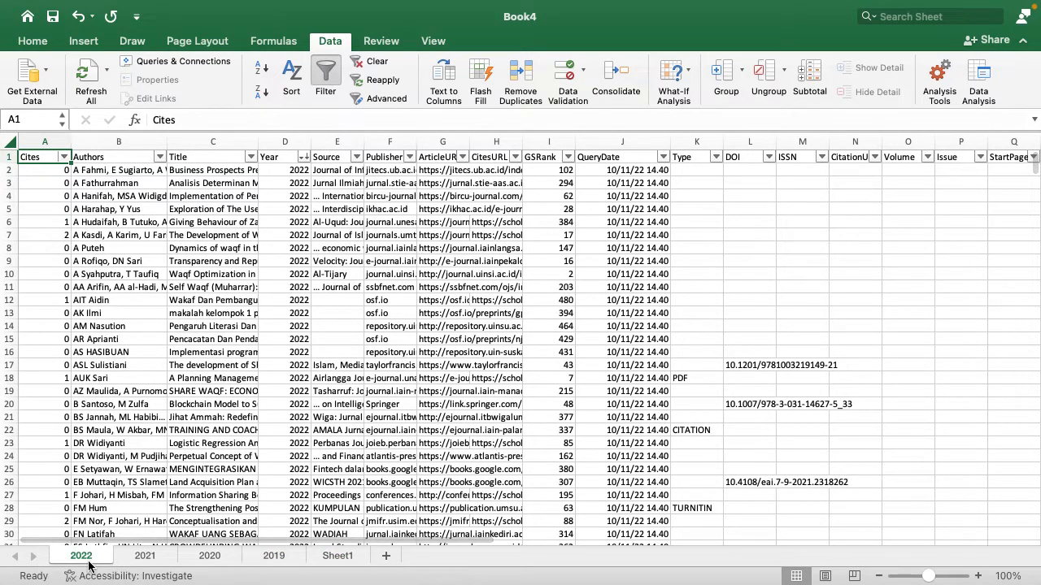
pyautogui.click(264, 301)
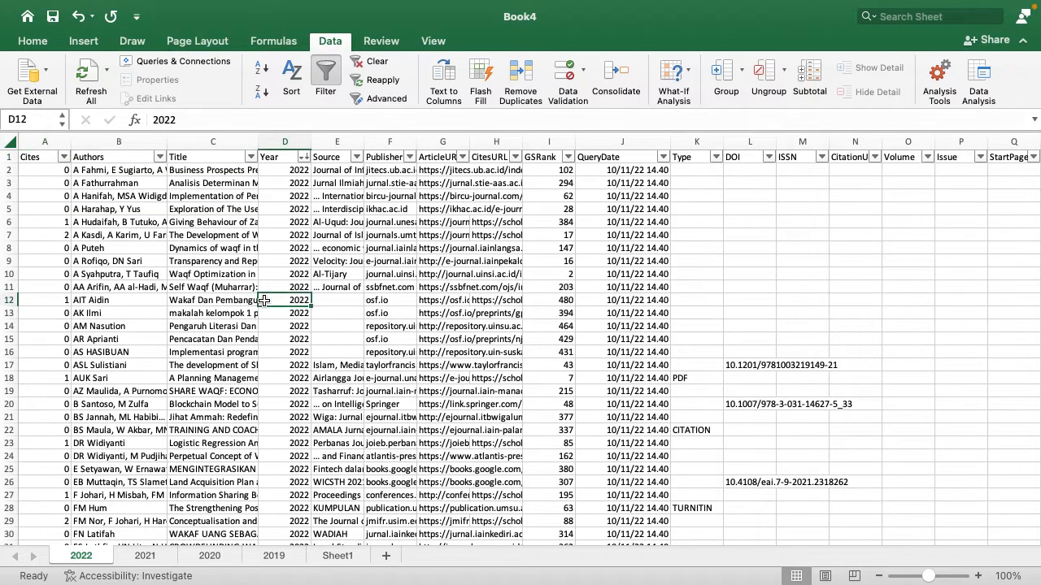
# Add a blank sheet after Sheet1 and name it Summary.
pyautogui.click(385, 556)
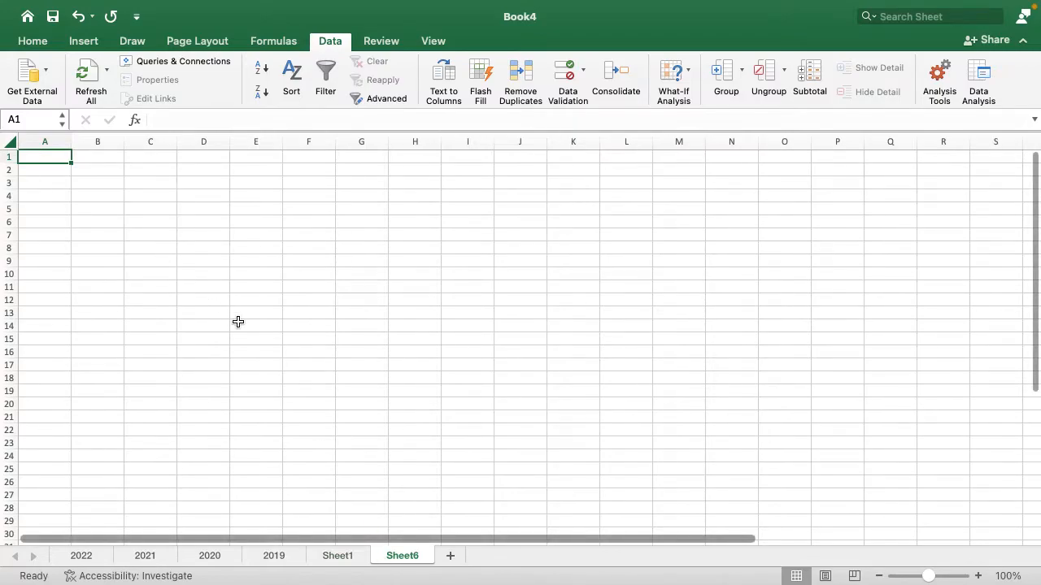
pyautogui.click(407, 557)
pyautogui.doubleClick(407, 558)
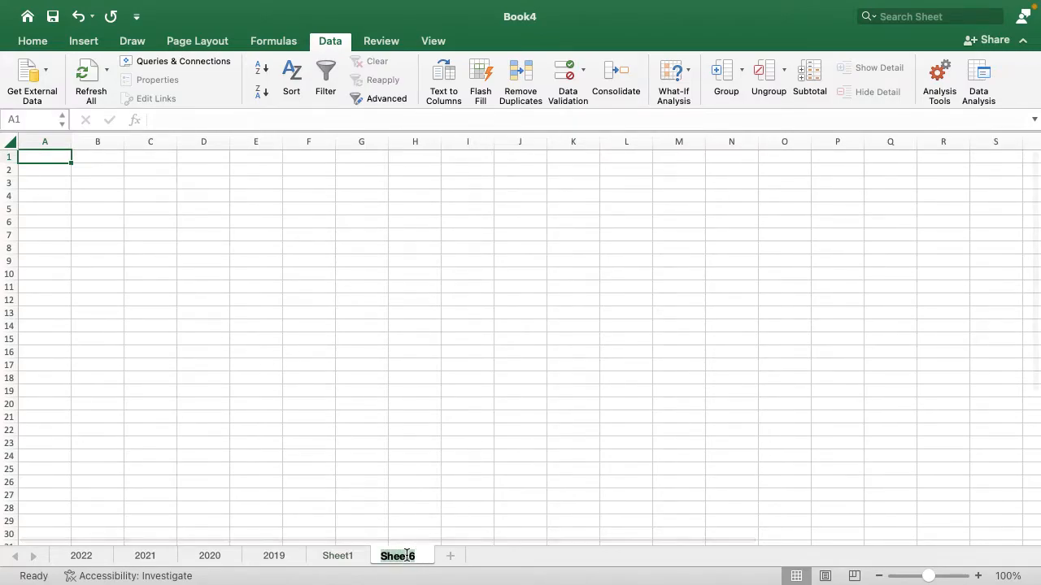
pyautogui.write('Summary')
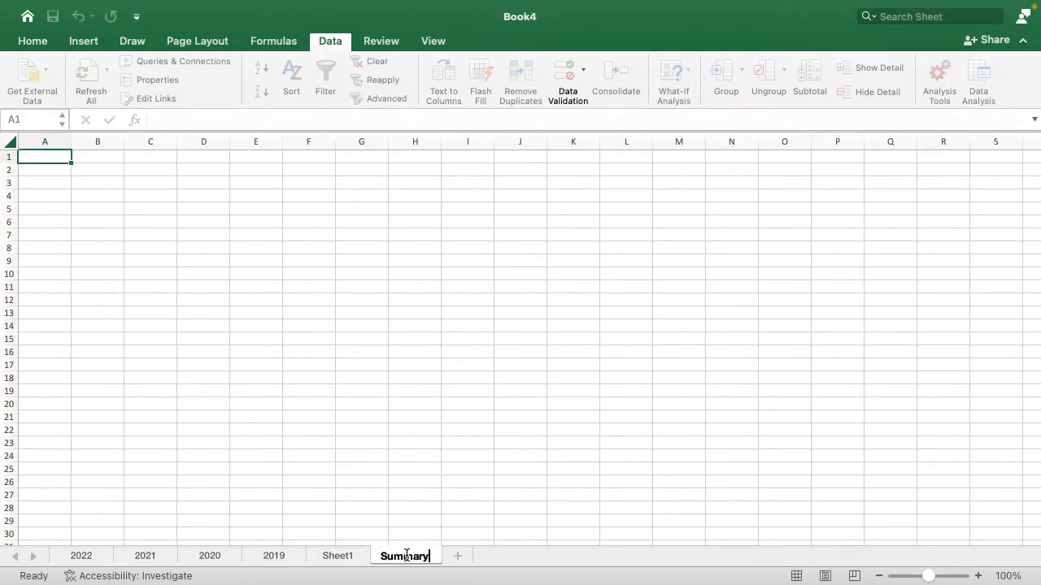
pyautogui.press('Return')
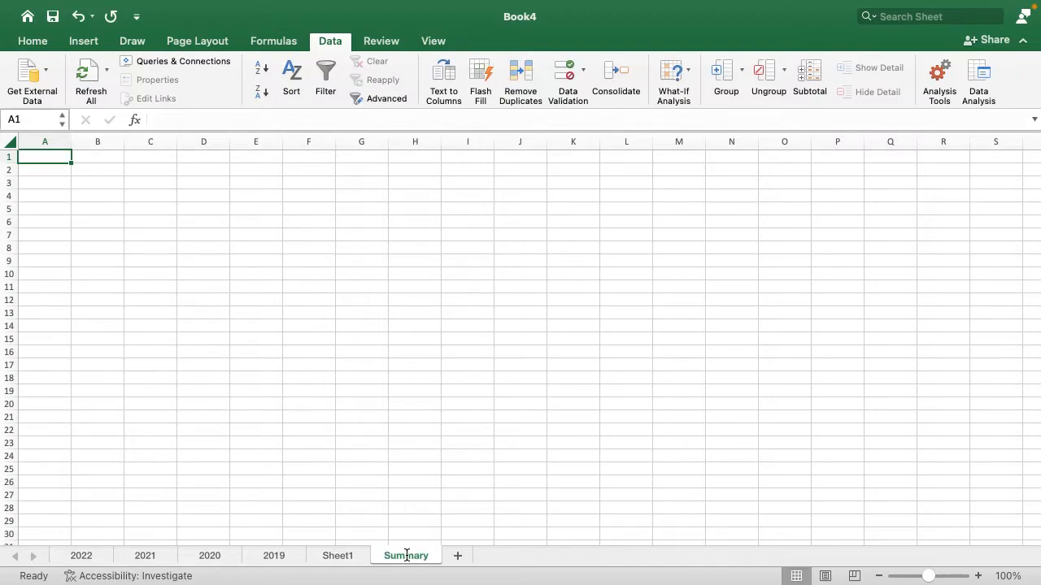
# Enter the column headers Year in A1 and Publication in B1 of the Summary sheet.
pyautogui.write('Year')
pyautogui.press('Tab')
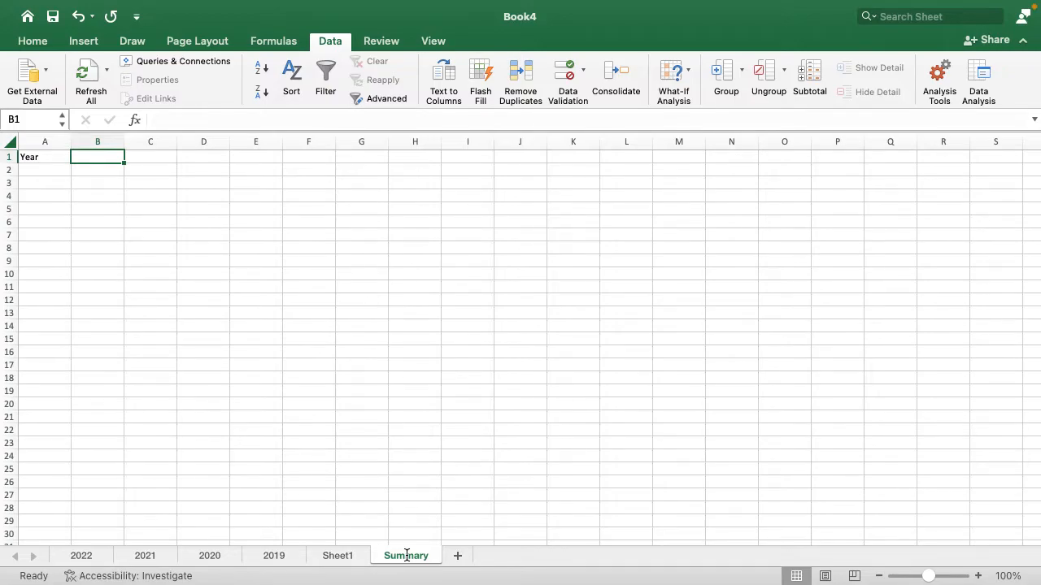
pyautogui.write('Cia')
pyautogui.write('t')
pyautogui.press('BackSpace')
pyautogui.press('BackSpace')
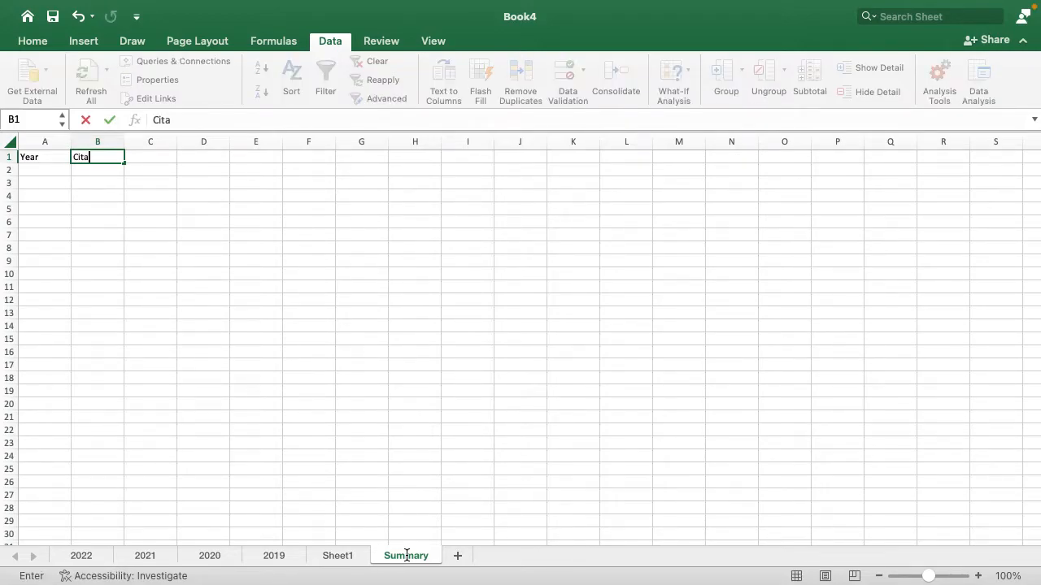
pyautogui.write('tation')
pyautogui.press('Return')
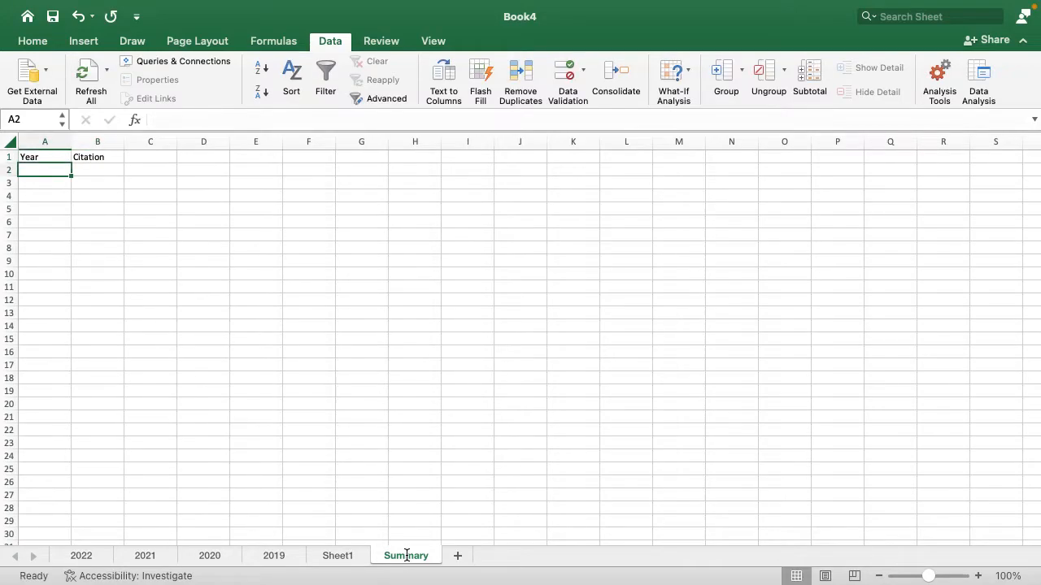
pyautogui.press('Up')
pyautogui.press('Right')
pyautogui.write('Publication')
pyautogui.press('Return')
# List the years 2022, 2021, 2020 and 2019 in cells A2 to A5 under the Year header.
pyautogui.press('Left')
pyautogui.write('2022')
pyautogui.press('Return')
pyautogui.write('20')
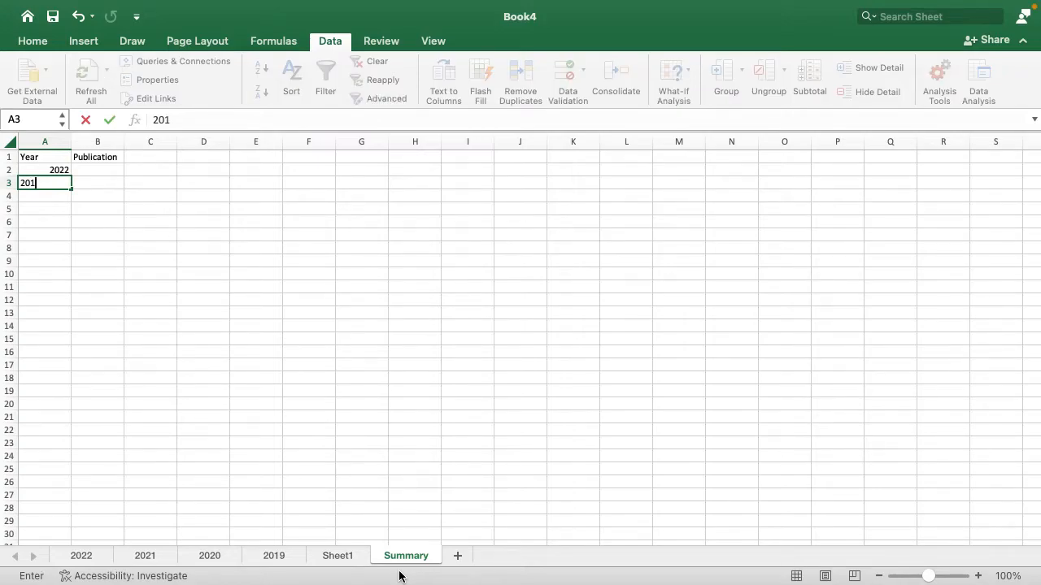
pyautogui.write('21')
pyautogui.press('Return')
pyautogui.write('2020')
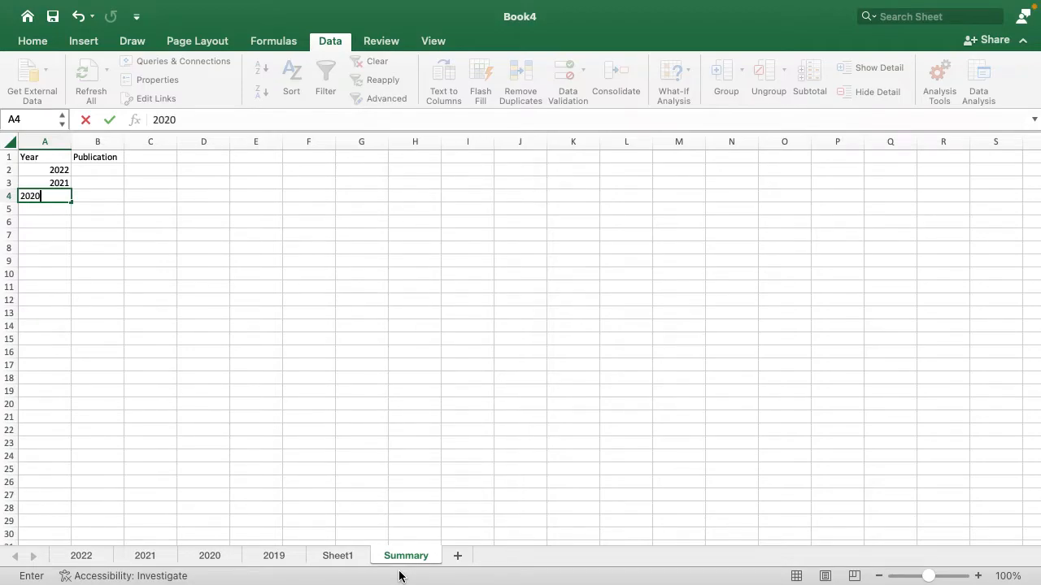
pyautogui.press('Return')
pyautogui.write('2019')
pyautogui.press('Return')
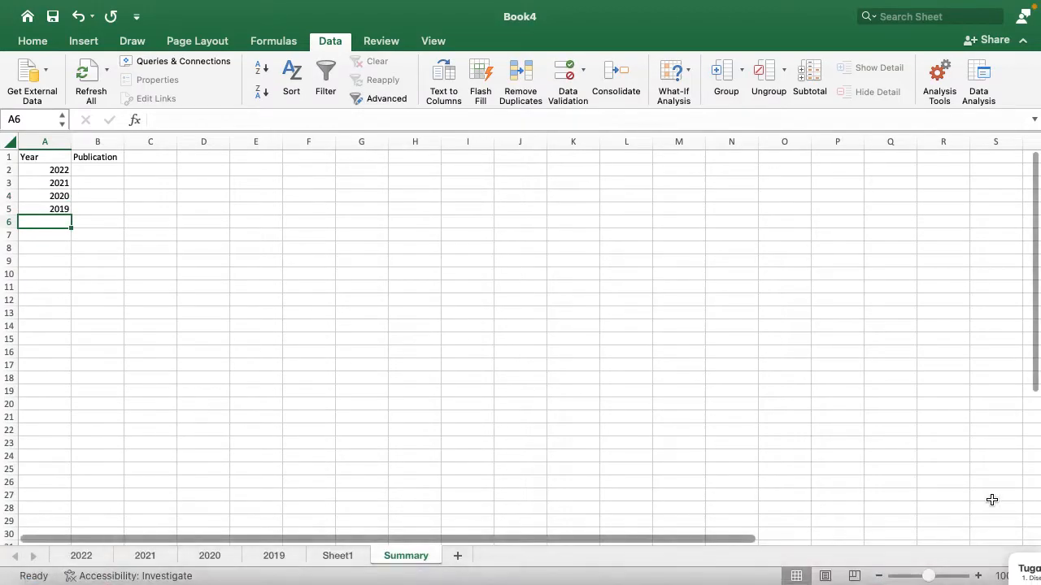
pyautogui.click(978, 575)
pyautogui.click(978, 575)
pyautogui.click(978, 575)
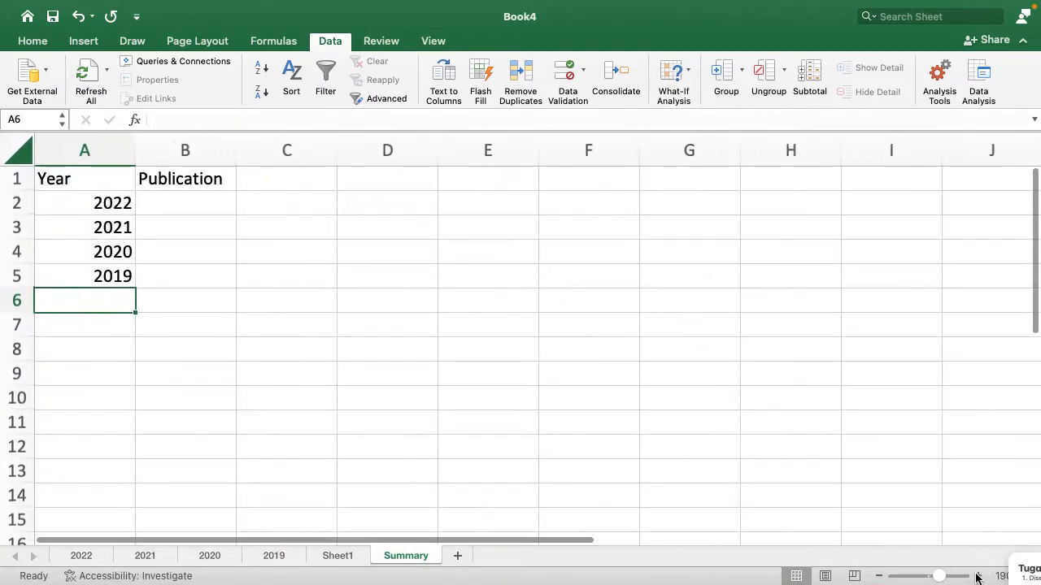
# Filter the Year column on the 2022 sheet to show only 2022 records.
pyautogui.click(276, 556)
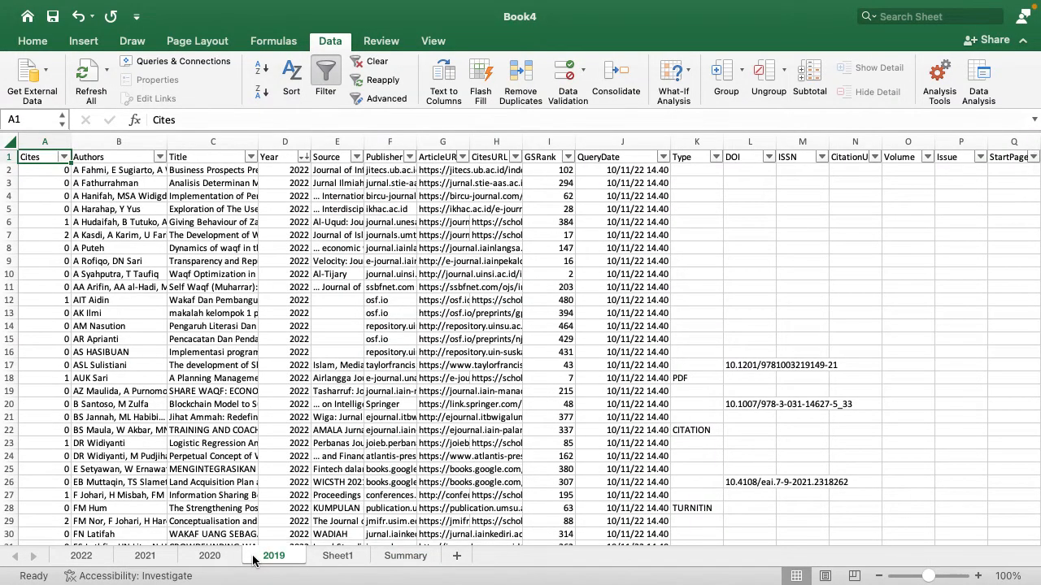
pyautogui.click(88, 563)
pyautogui.click(304, 158)
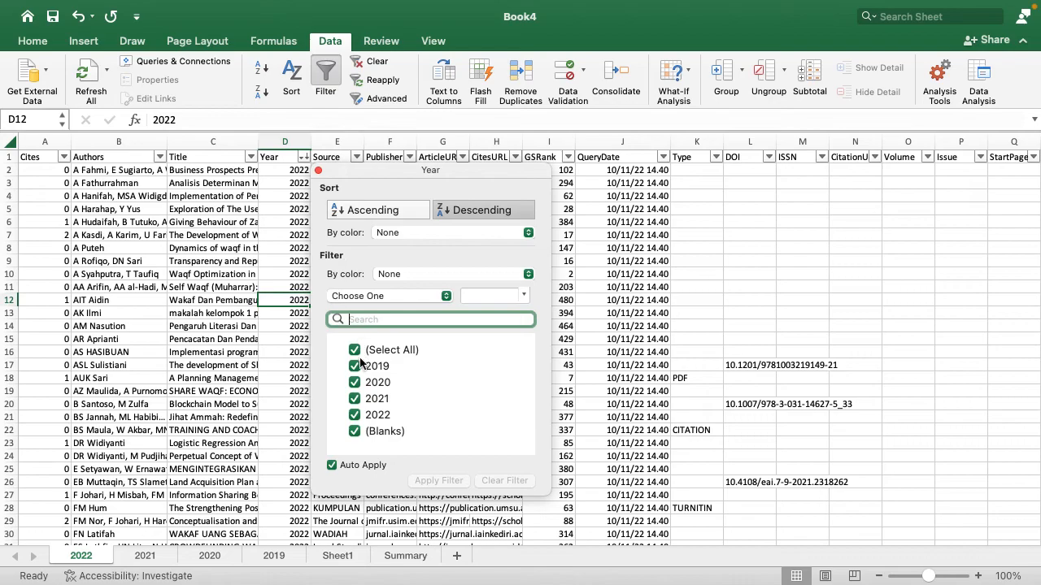
pyautogui.click(354, 351)
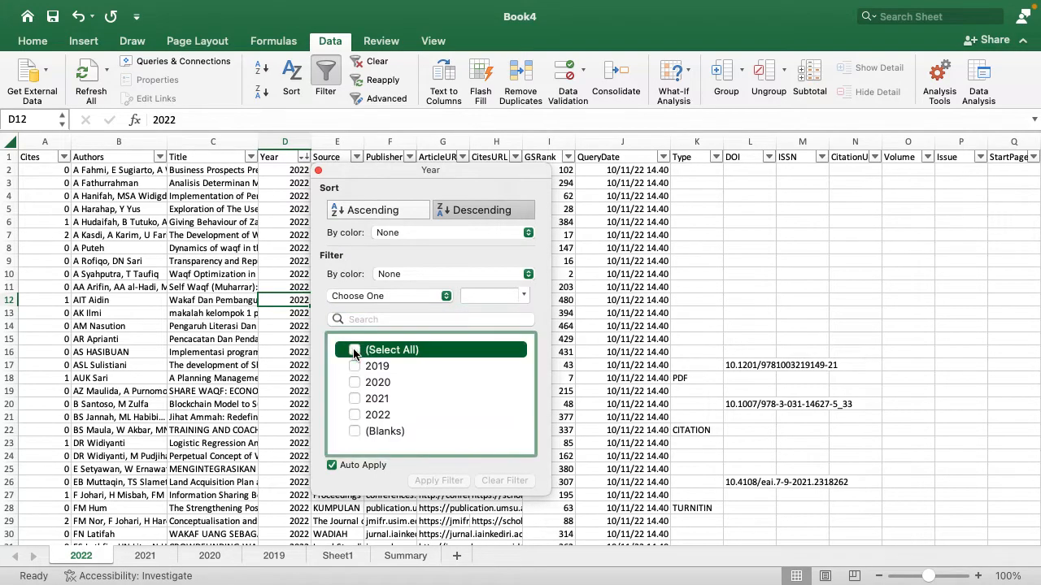
pyautogui.click(355, 415)
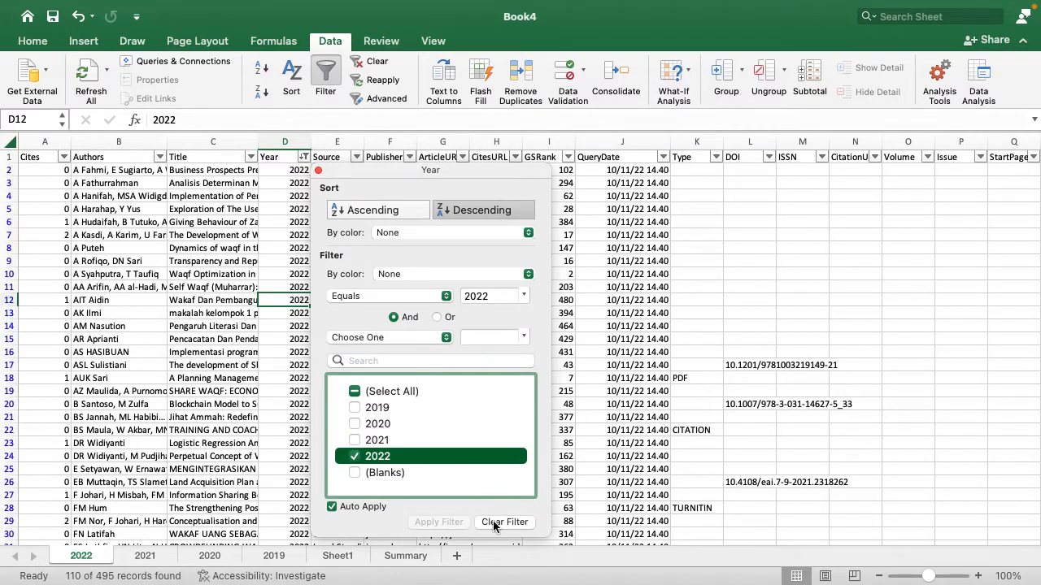
pyautogui.click(318, 172)
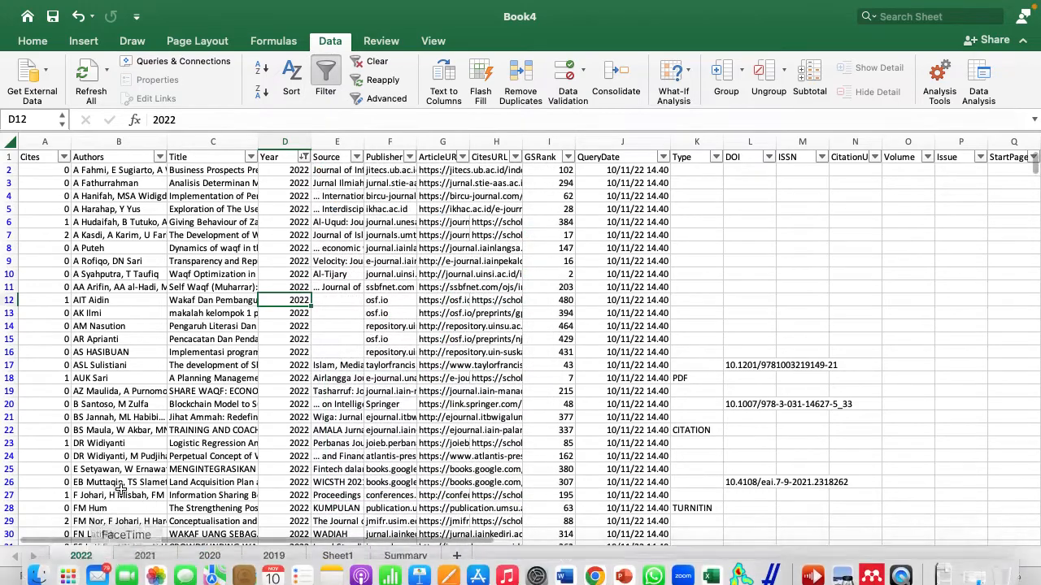
# Filter the Year column on the 2021 sheet to show only 2021 records.
pyautogui.click(145, 557)
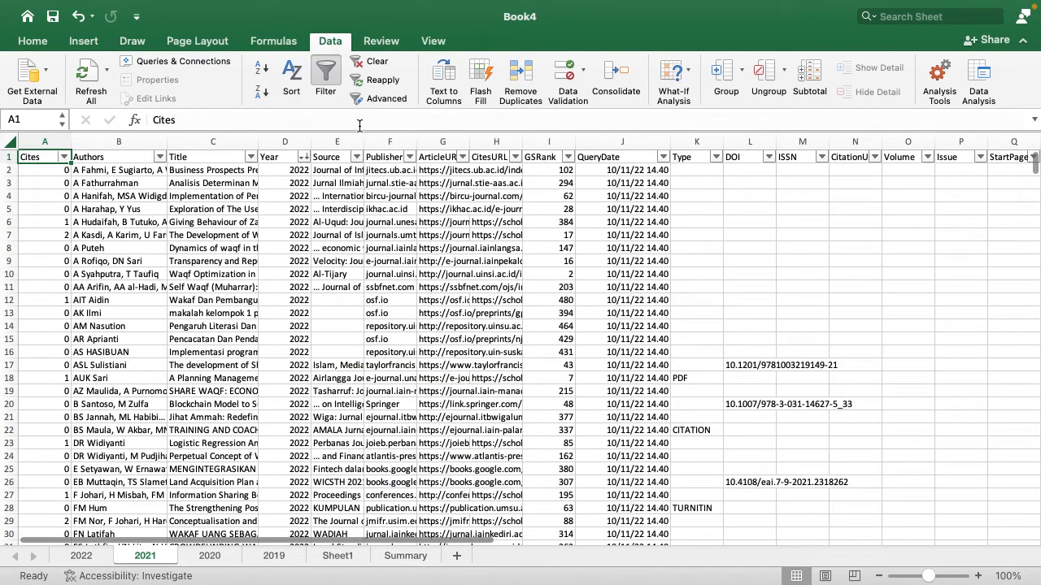
pyautogui.click(302, 157)
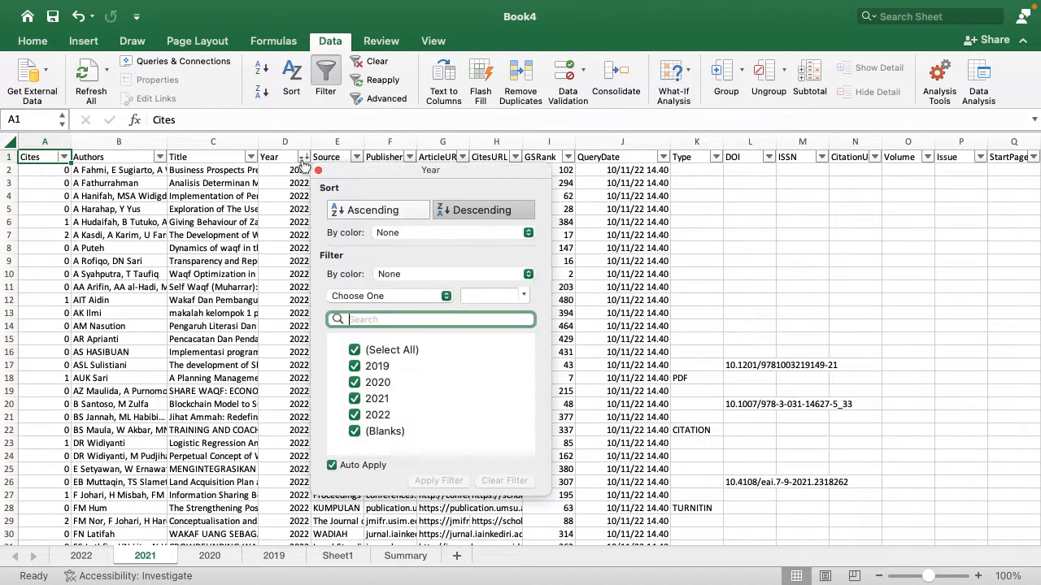
pyautogui.click(355, 350)
pyautogui.click(355, 398)
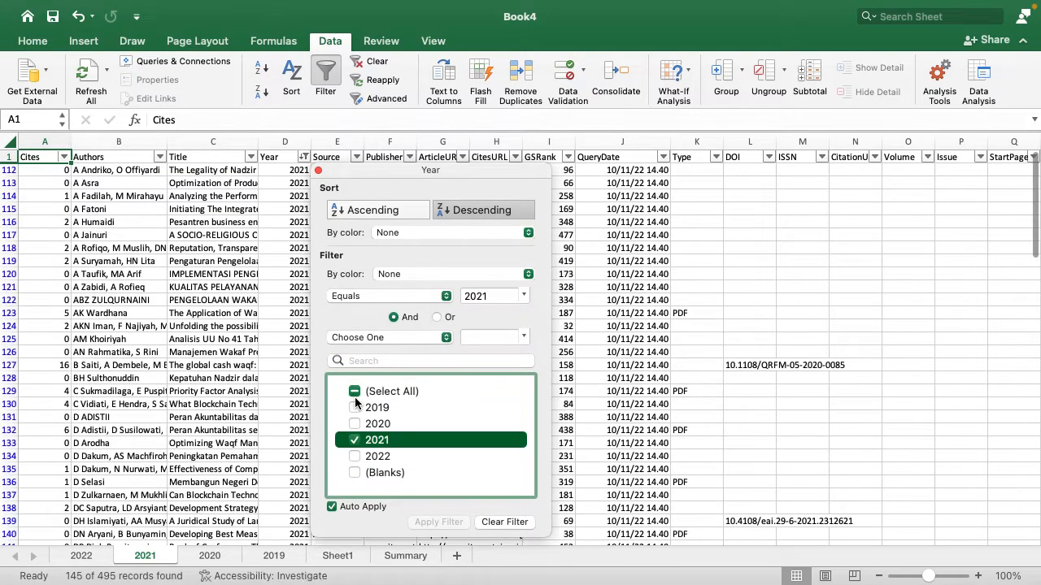
# Filter the Year column on the 2020 sheet to show only 2020 records.
pyautogui.click(213, 558)
pyautogui.click(213, 557)
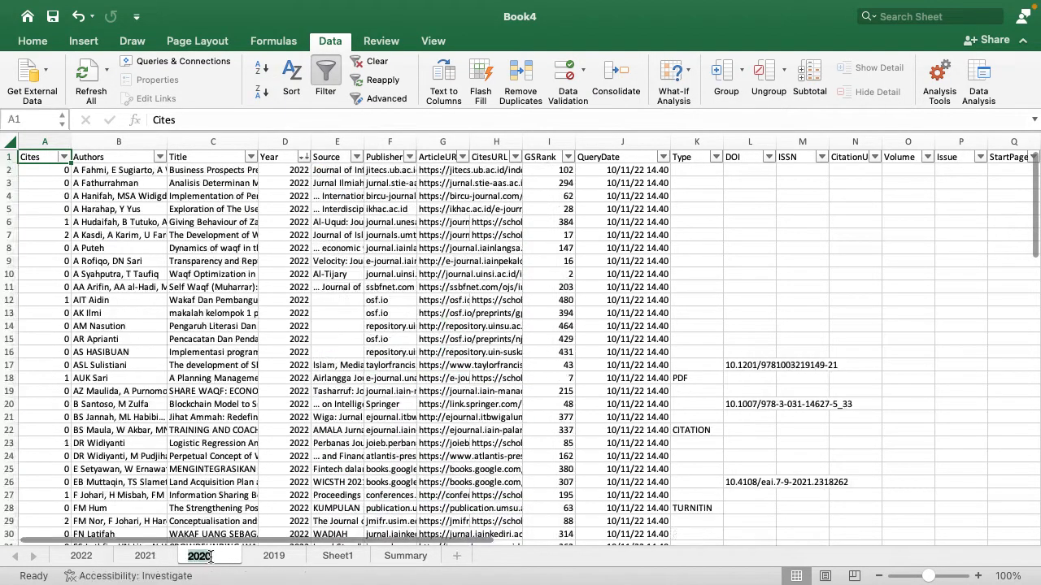
pyautogui.click(303, 157)
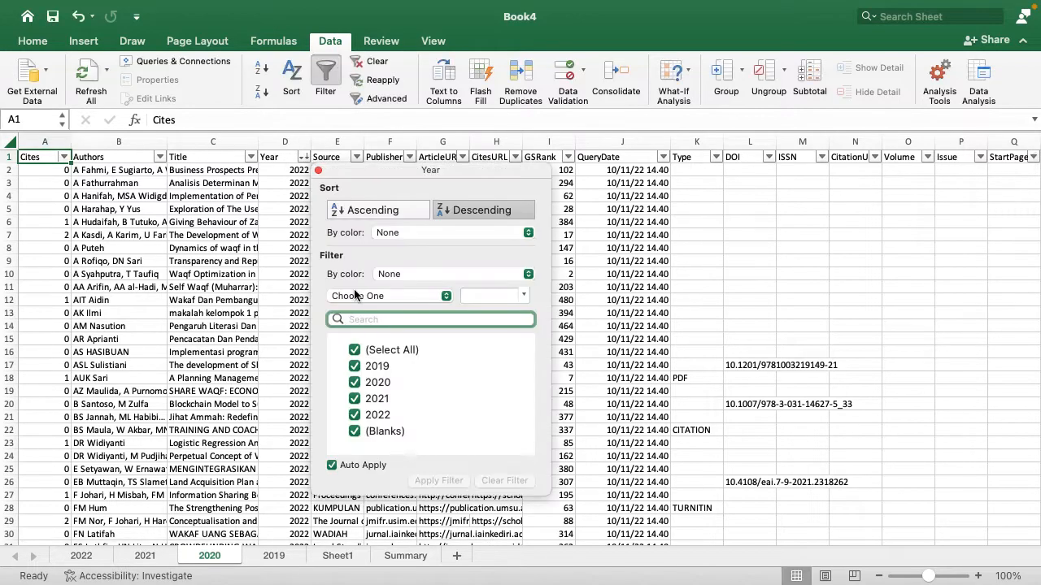
pyautogui.click(355, 350)
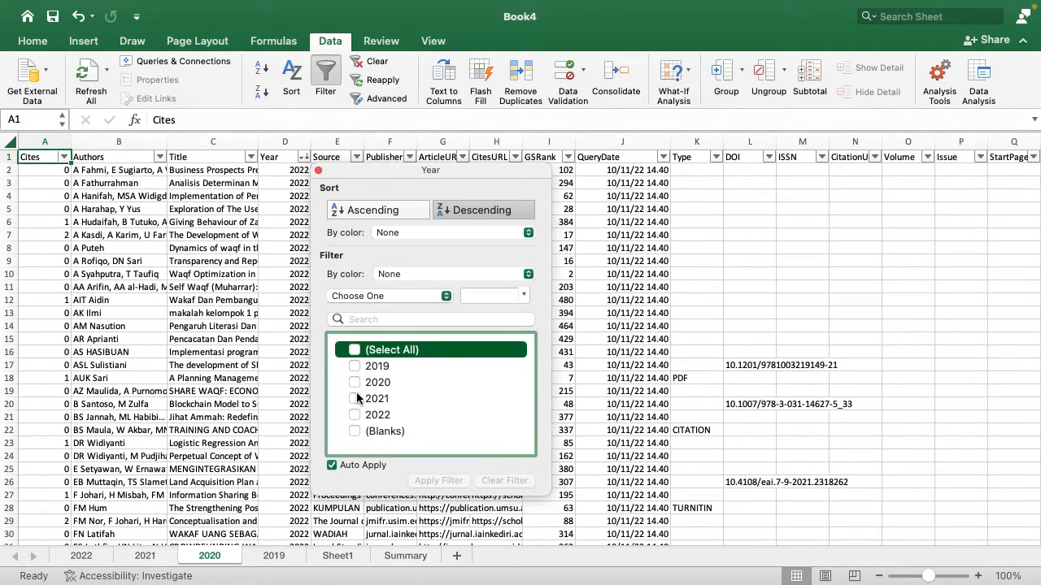
pyautogui.click(355, 383)
pyautogui.click(260, 420)
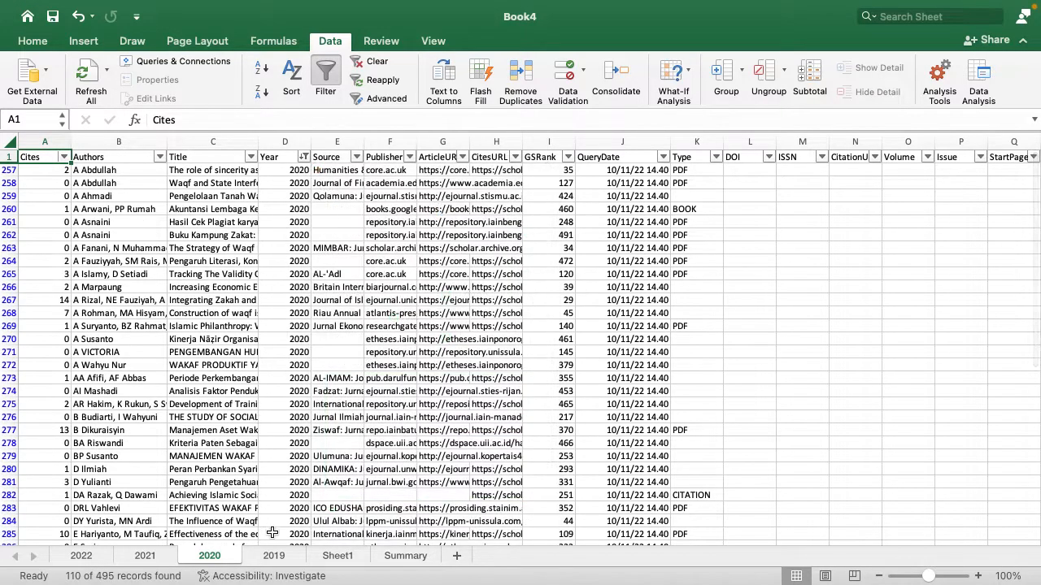
# Filter the Year column on the 2019 sheet to show only 2019 records.
pyautogui.click(273, 555)
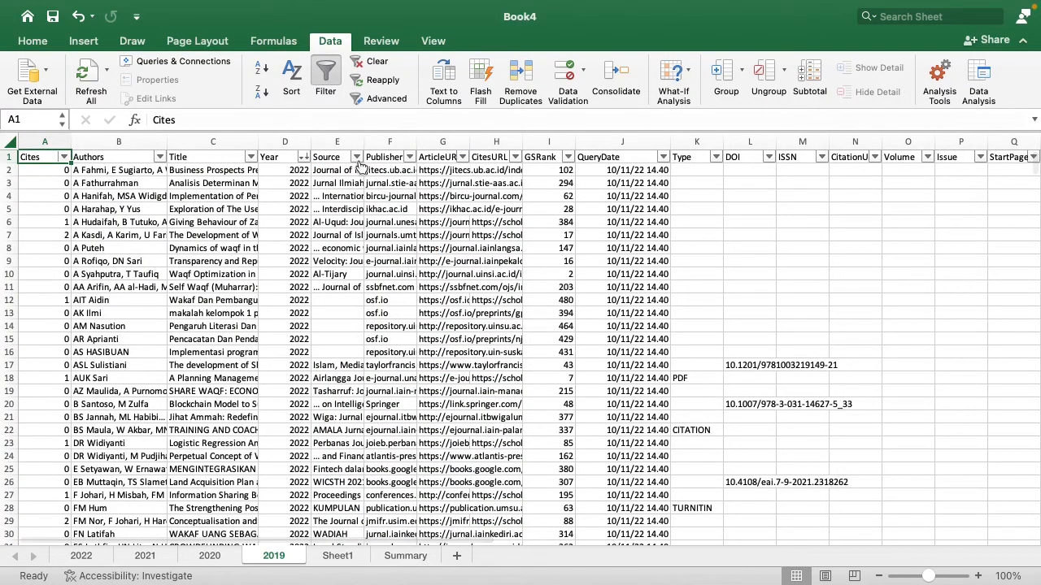
pyautogui.click(304, 156)
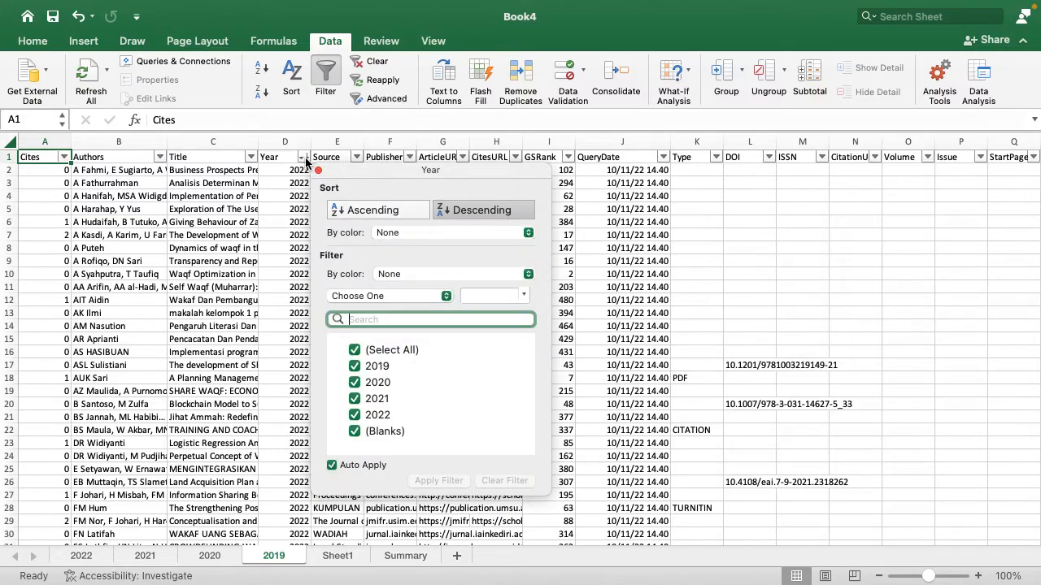
pyautogui.click(355, 349)
pyautogui.click(354, 366)
pyautogui.click(255, 417)
# Calculate the number of 2022 publications with =111-1 in cell B497, below the last record on the 2022 sheet.
pyautogui.click(79, 557)
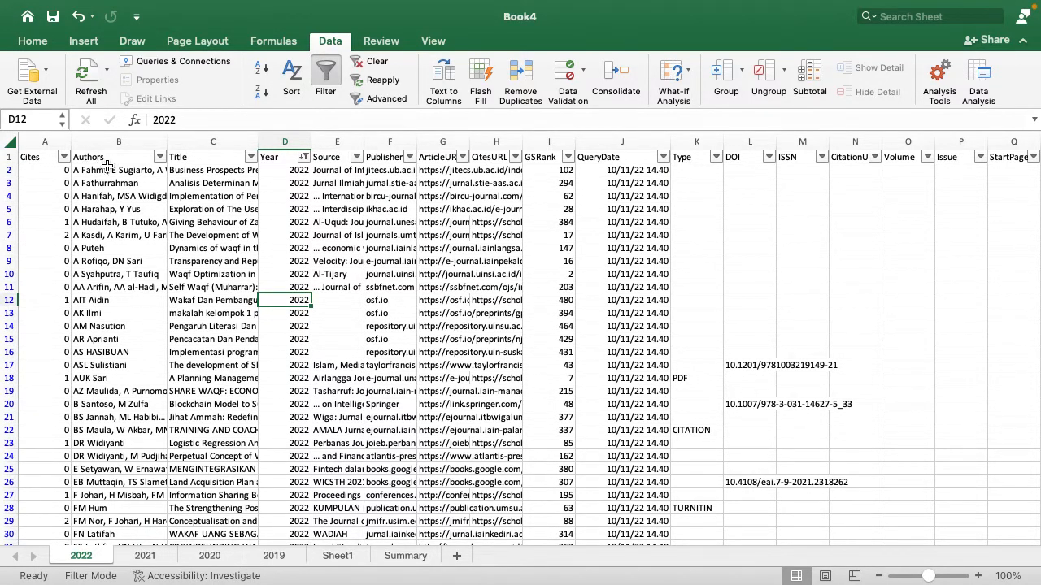
pyautogui.click(149, 225)
pyautogui.scroll(-20, 150, 225)
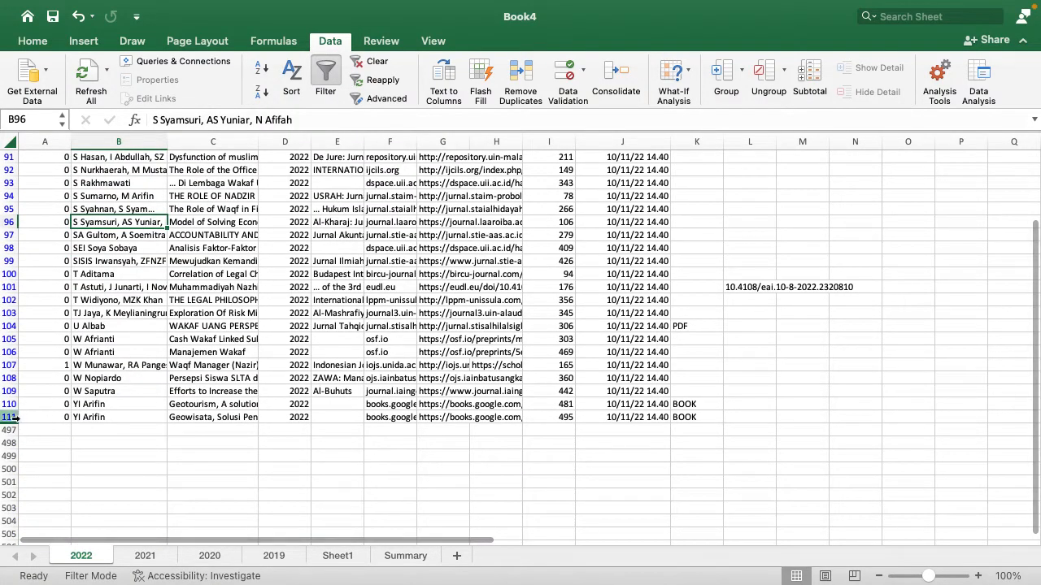
pyautogui.click(104, 435)
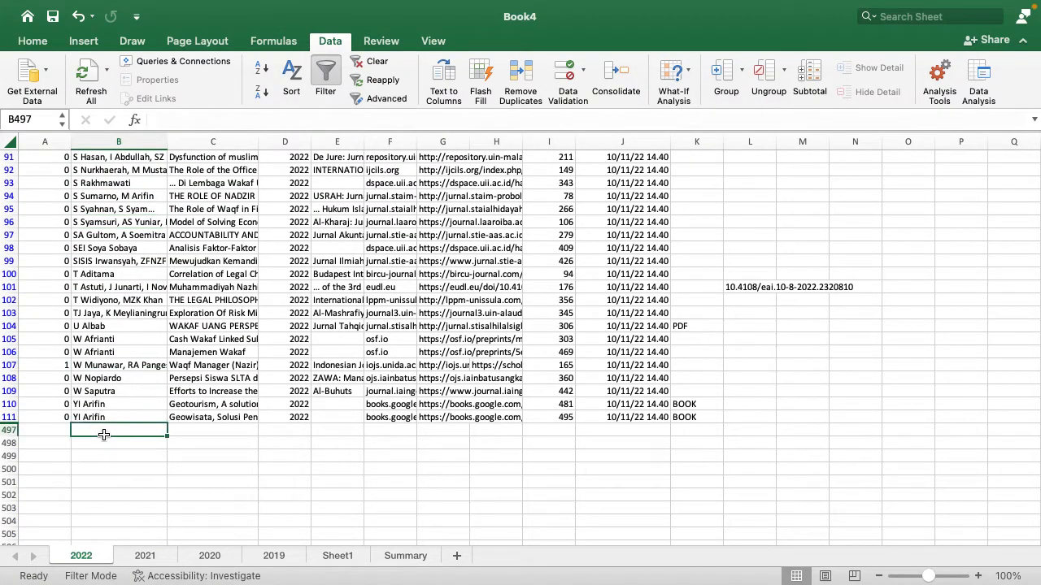
pyautogui.write('=11')
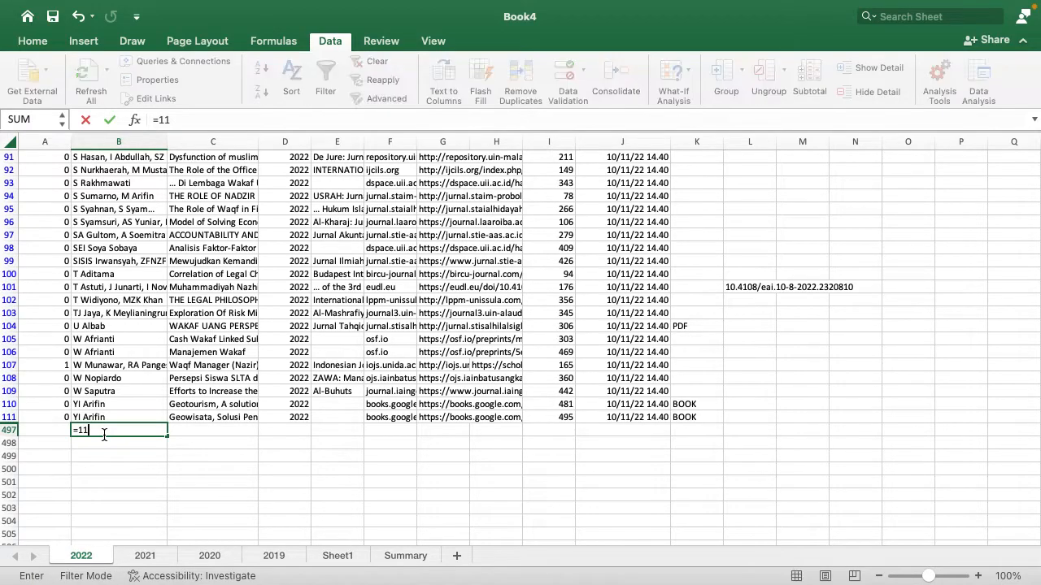
pyautogui.press('Return')
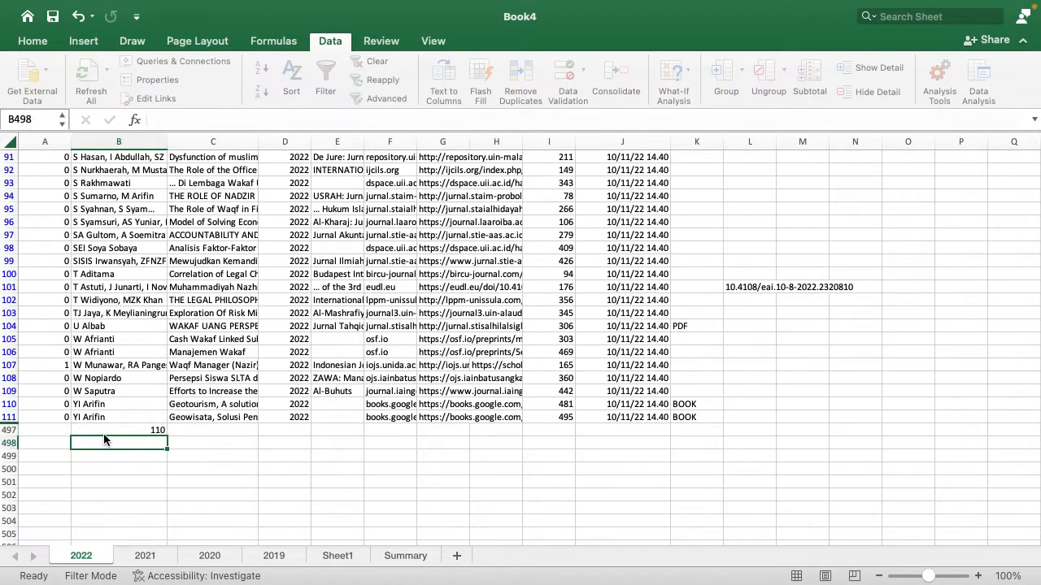
pyautogui.click(103, 433)
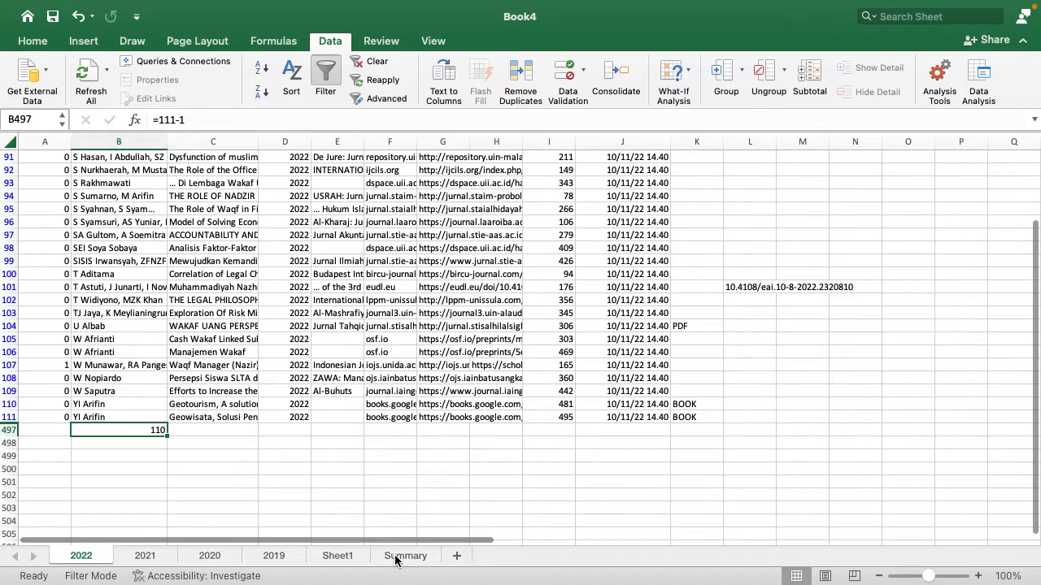
# Enter 110 as the 2022 publication count in cell B2 of the Summary sheet.
pyautogui.click(395, 558)
pyautogui.click(170, 212)
pyautogui.write('111')
pyautogui.write('0')
pyautogui.press('Return')
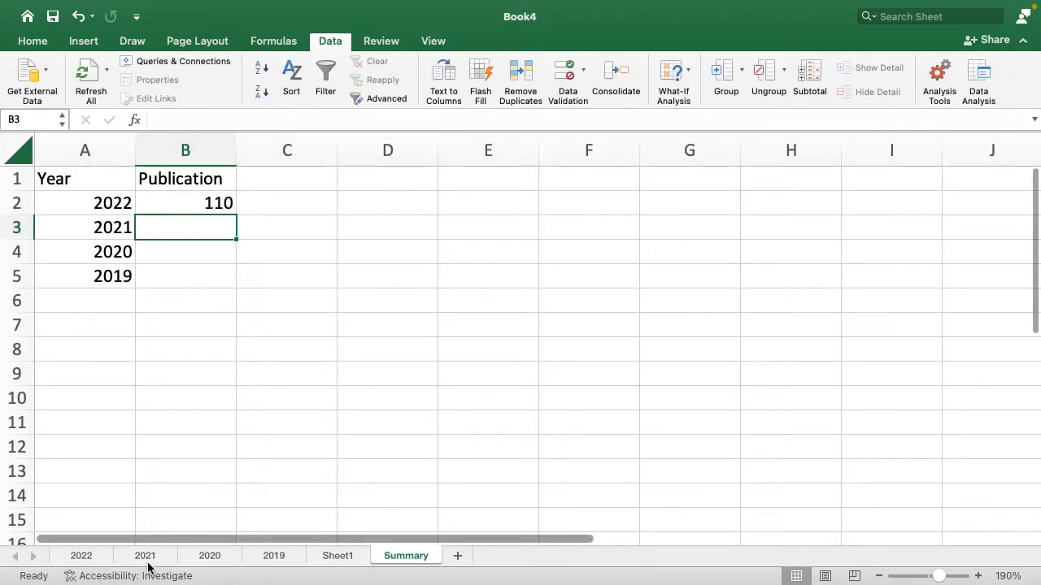
# Calculate the number of 2021 publications with =256-111 in cell B497, below the last record on the 2021 sheet.
pyautogui.click(146, 559)
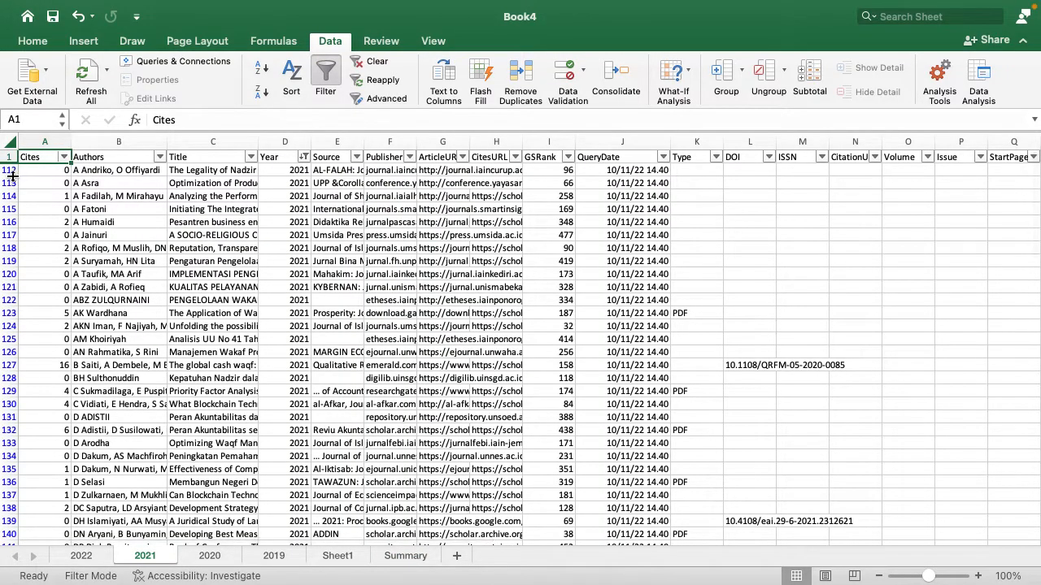
pyautogui.click(118, 178)
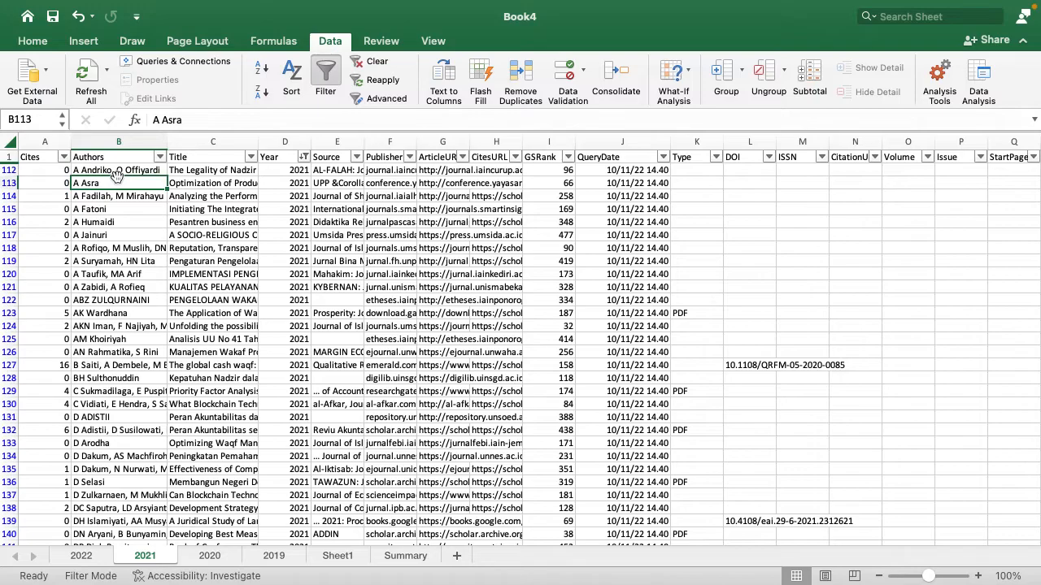
pyautogui.press('Down')
pyautogui.press('Down')
pyautogui.press('Down')
pyautogui.press('Down')
pyautogui.press('Down')
pyautogui.press('Down')
pyautogui.press('Down')
pyautogui.press('Down')
pyautogui.press('Down')
pyautogui.press('Down')
pyautogui.press('Down')
pyautogui.press('Down')
pyautogui.press('Down')
pyautogui.press('Down')
pyautogui.press('Down')
pyautogui.press('Down')
pyautogui.press('Down')
pyautogui.press('Down')
pyautogui.press('Down')
pyautogui.press('Down')
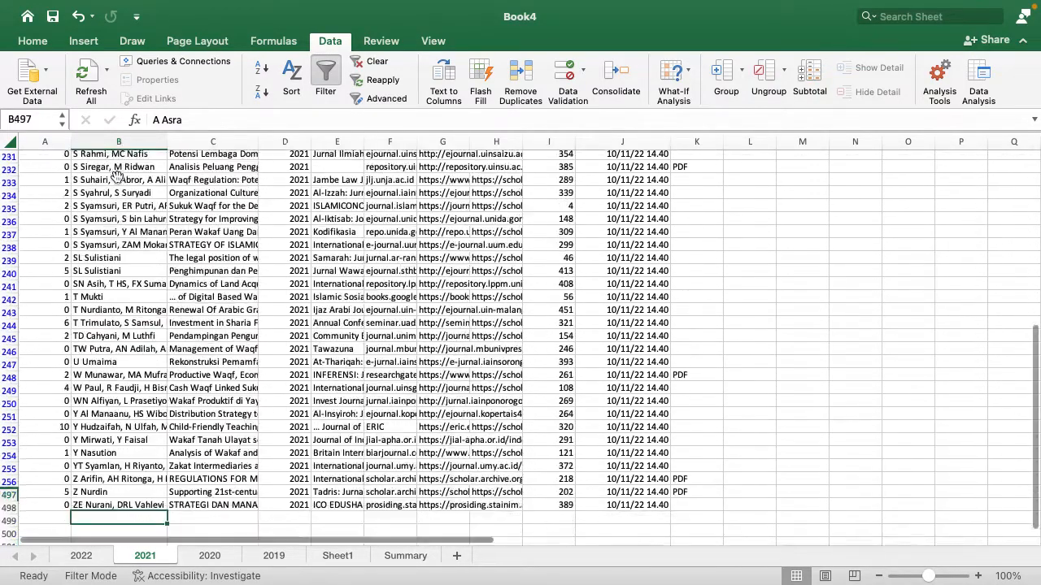
pyautogui.write('=256-111')
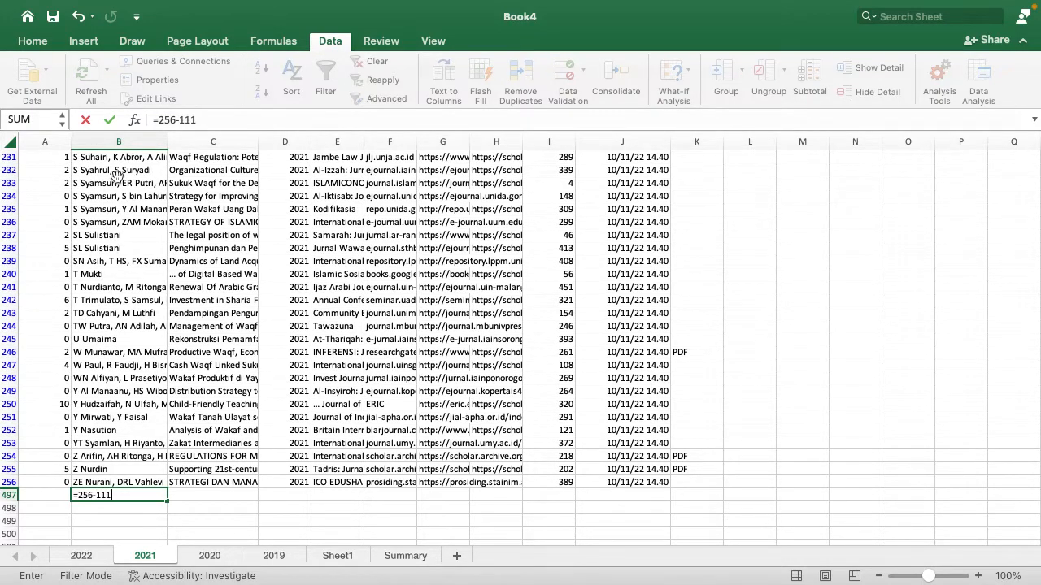
pyautogui.press('Return')
pyautogui.press('Up')
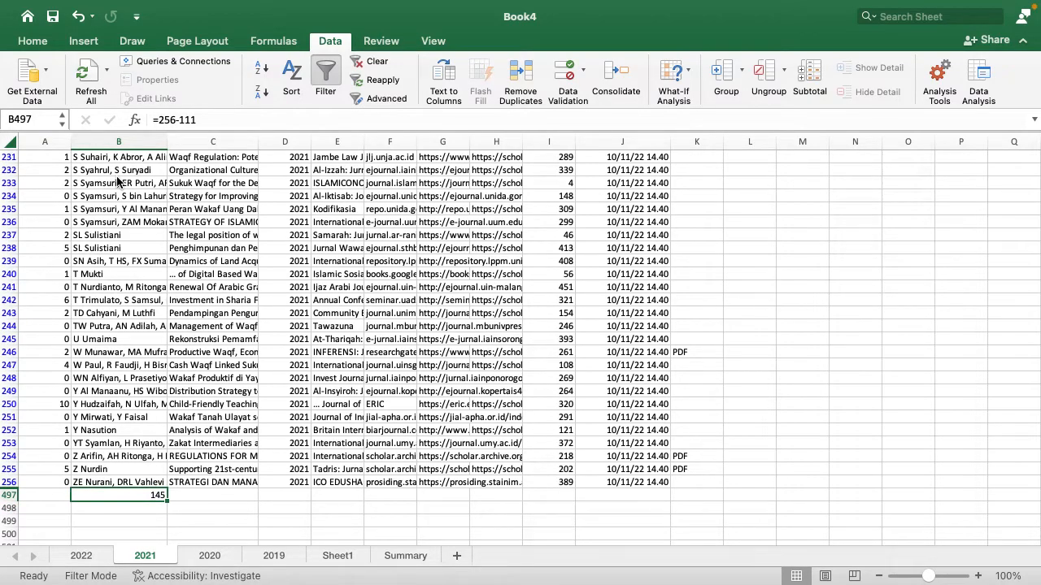
# Enter 145 as the 2021 publication count in cell B3 of the Summary sheet.
pyautogui.click(402, 556)
pyautogui.write('145')
pyautogui.press('Return')
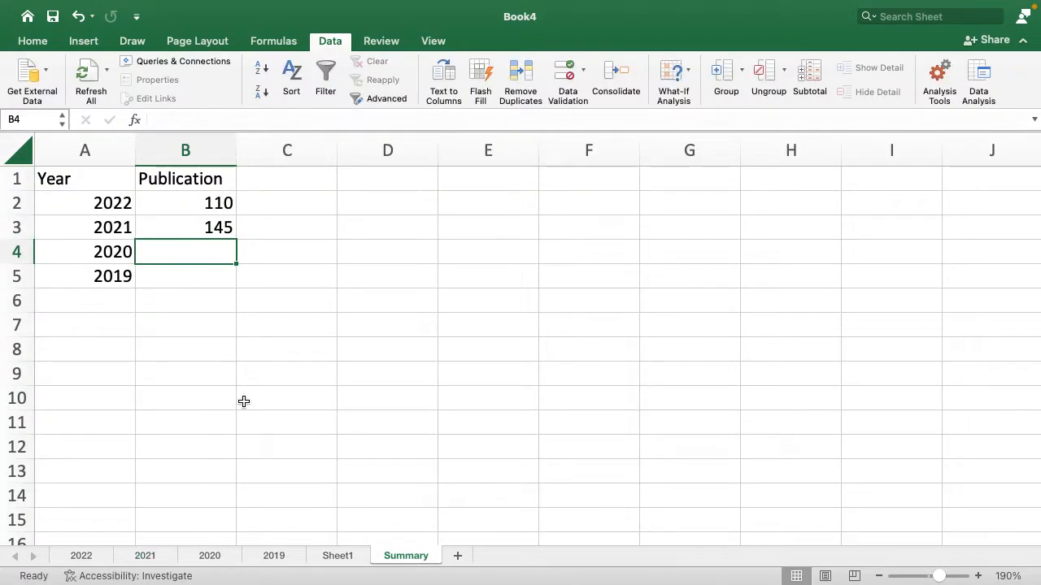
# Calculate the number of 2020 publications with =366-256 in cell B497, below the last record on the 2020 sheet.
pyautogui.click(213, 558)
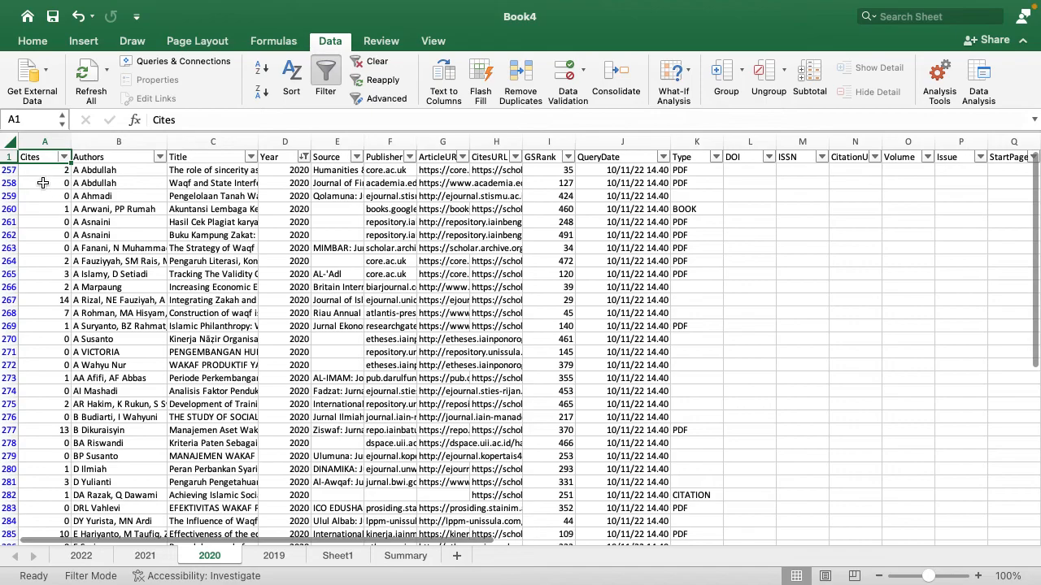
pyautogui.click(125, 195)
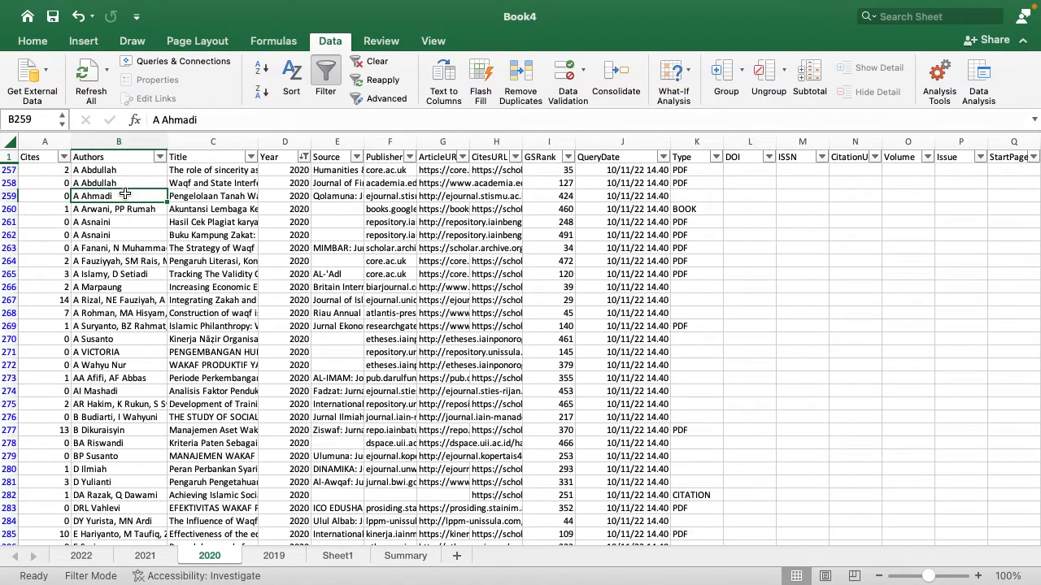
pyautogui.press('pagedown')
pyautogui.press('pagedown')
pyautogui.press('pagedown')
pyautogui.press('pagedown')
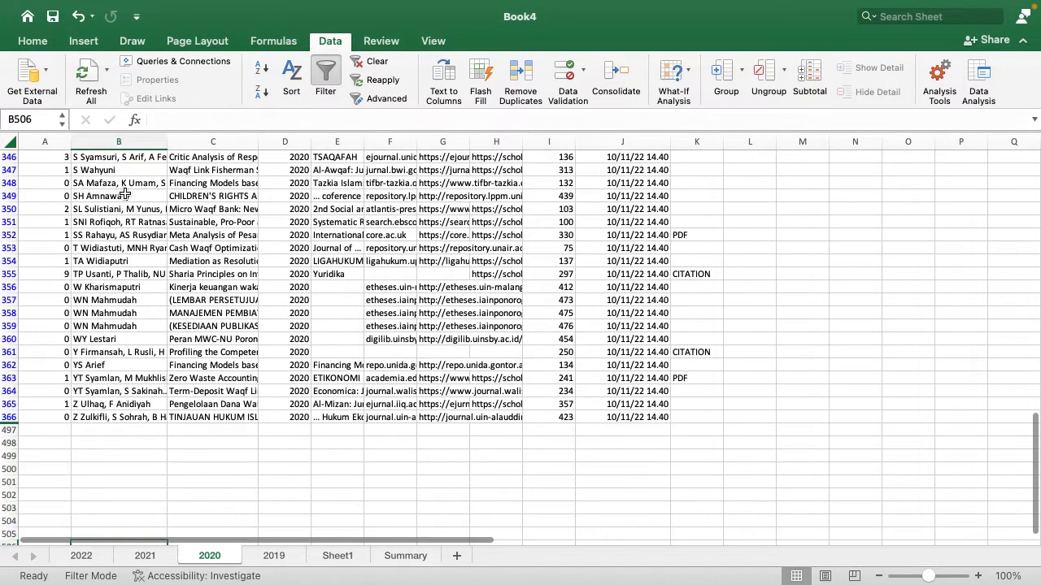
pyautogui.click(107, 431)
pyautogui.write('=')
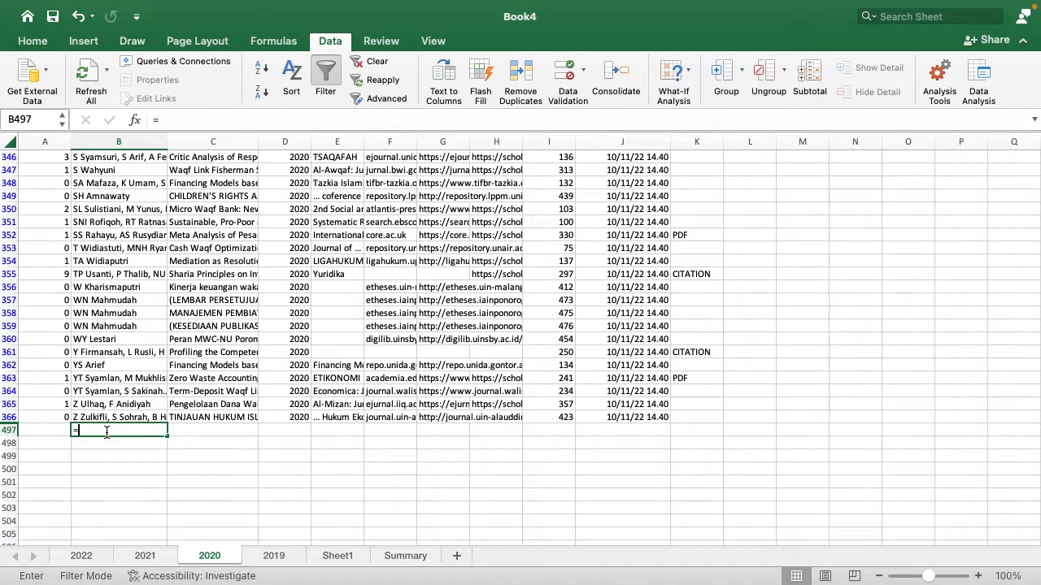
pyautogui.write('366-256')
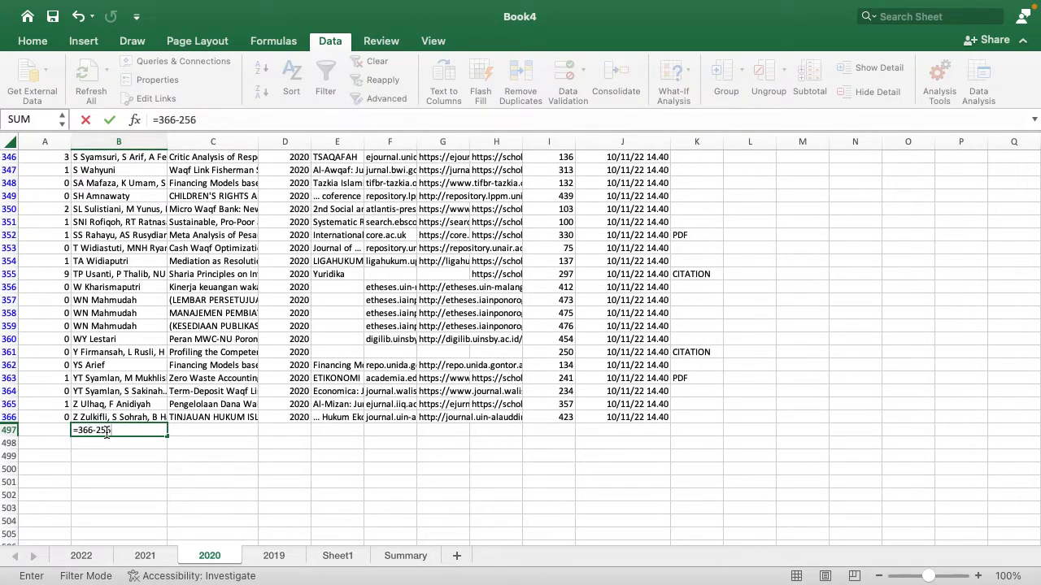
pyautogui.press('Return')
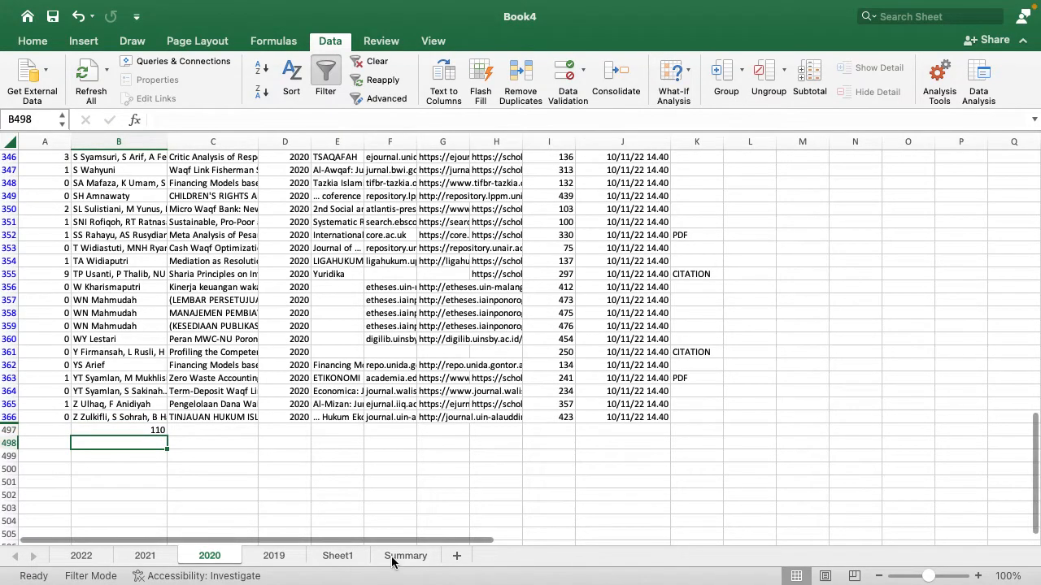
# Enter 110 as the 2020 publication count in cell B4 of the Summary sheet.
pyautogui.click(392, 559)
pyautogui.write('110')
pyautogui.press('Return')
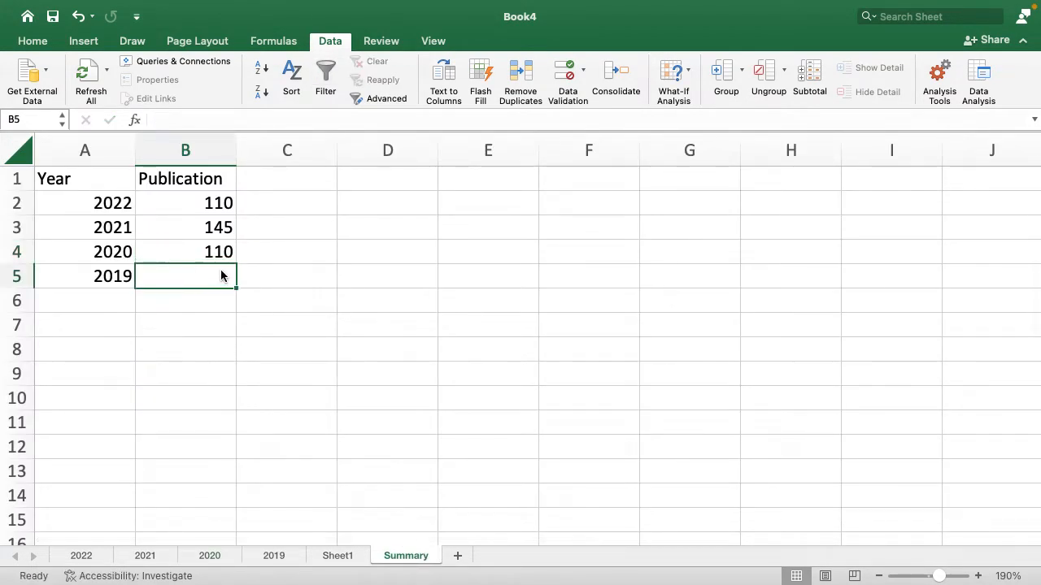
# Calculate the number of 2019 publications with =445-366 in cell B497, below the last record on the 2019 sheet.
pyautogui.click(284, 559)
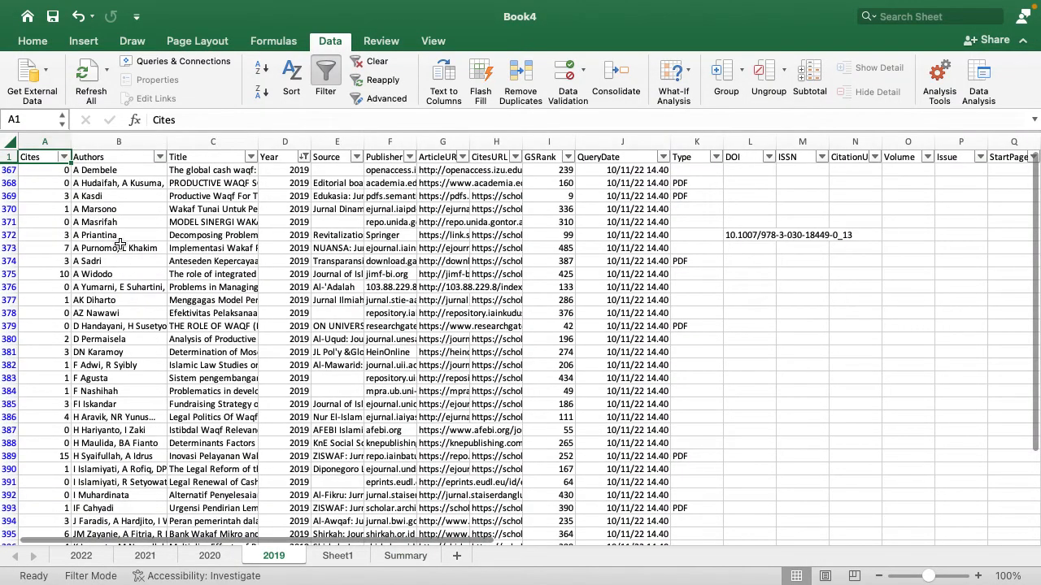
pyautogui.click(104, 182)
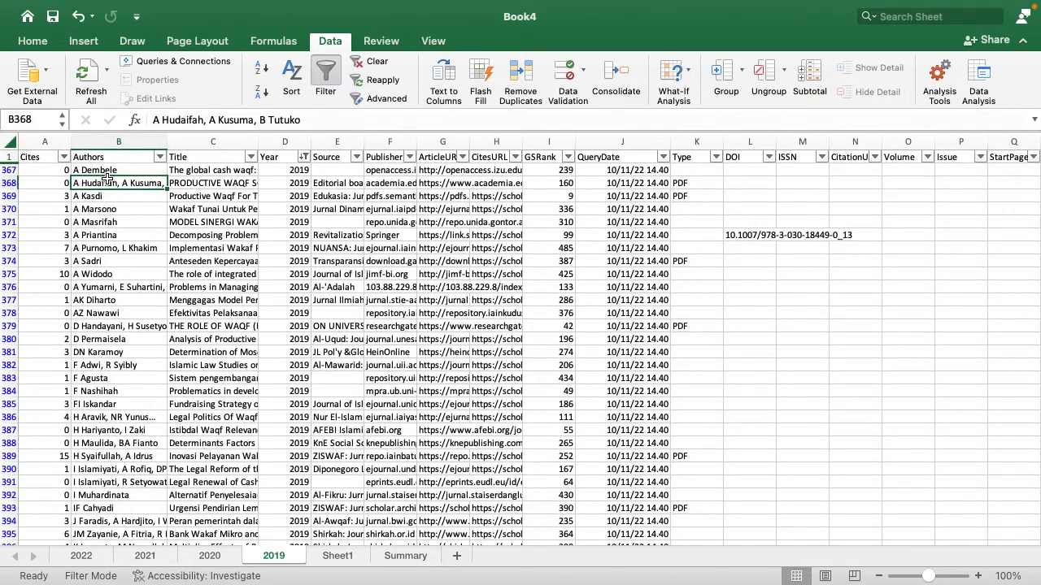
pyautogui.press('pagedown')
pyautogui.press('pagedown')
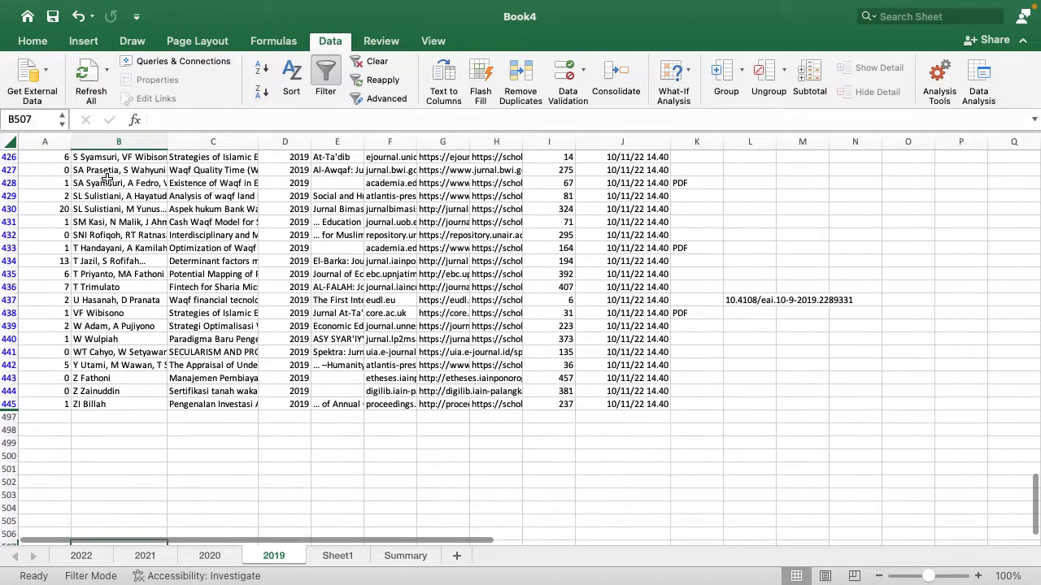
pyautogui.click(117, 418)
pyautogui.write('=445-366')
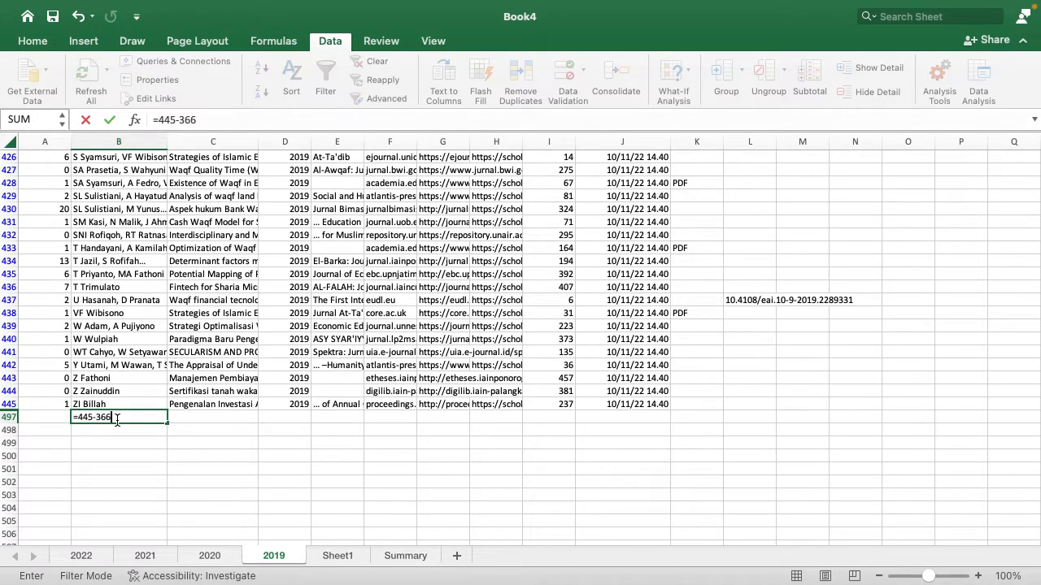
pyautogui.press('Return')
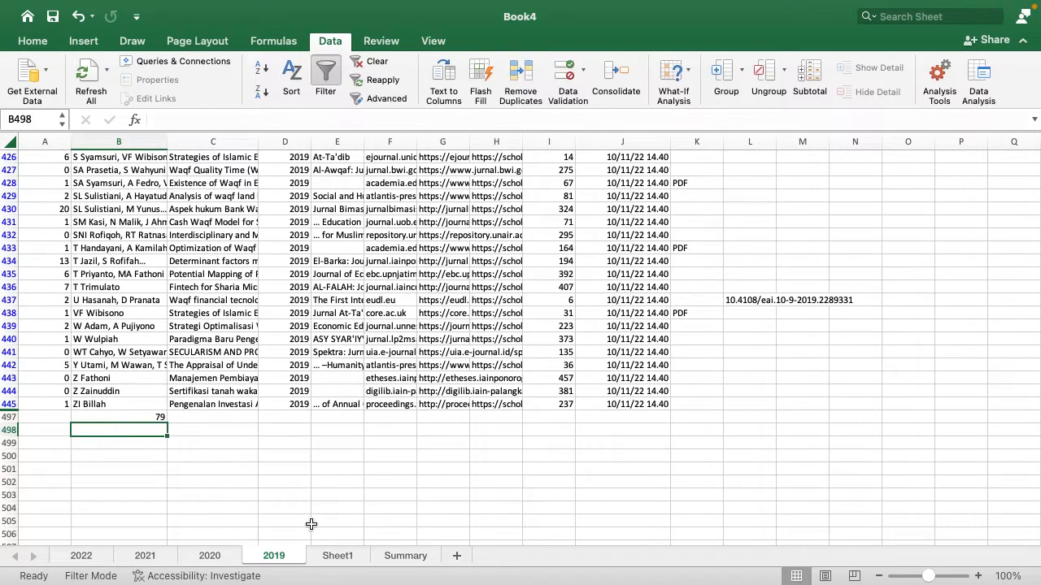
# Enter 79 as the 2019 publication count in cell B5 of the Summary sheet.
pyautogui.click(405, 558)
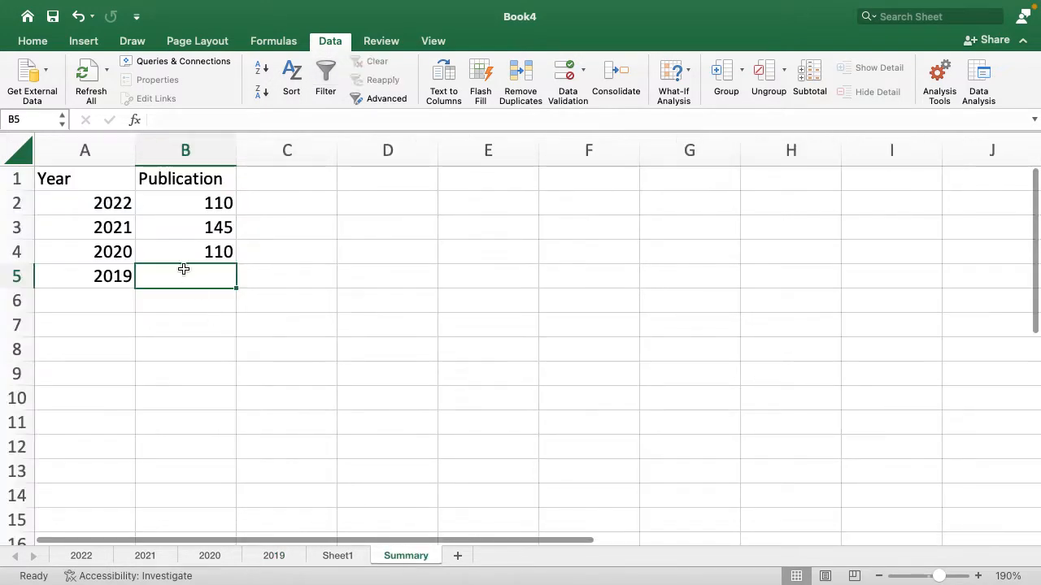
pyautogui.write('79')
pyautogui.press('Return')
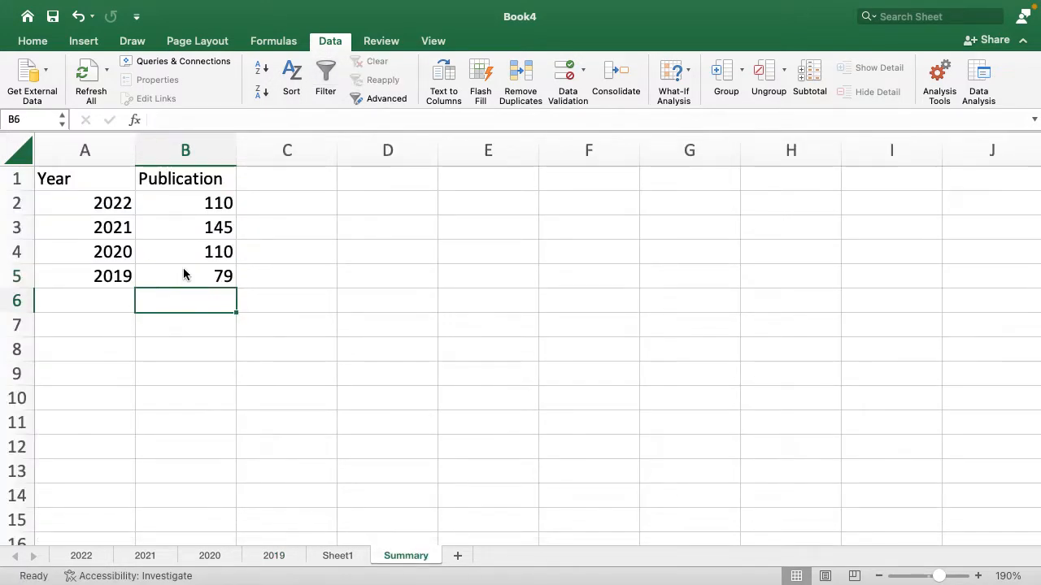
# Insert a scatter chart with smooth lines and markers from the Year and Publication data in A1:B5.
pyautogui.click(215, 277)
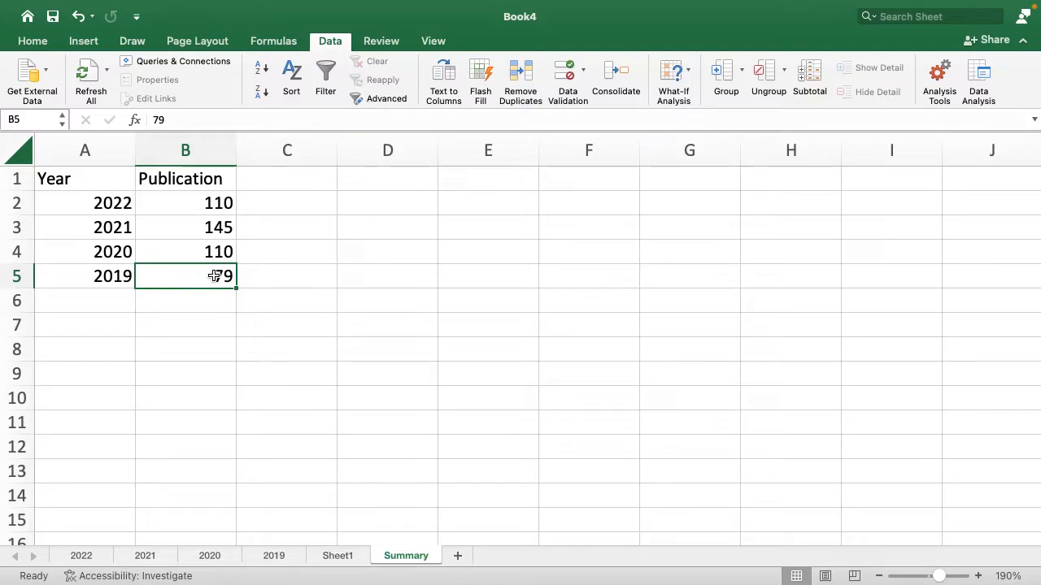
pyautogui.hotkey('shift', 'Left')
pyautogui.hotkey('shift', 'Up')
pyautogui.hotkey('shift', 'Up')
pyautogui.hotkey('shift', 'Up')
pyautogui.hotkey('shift', 'Up')
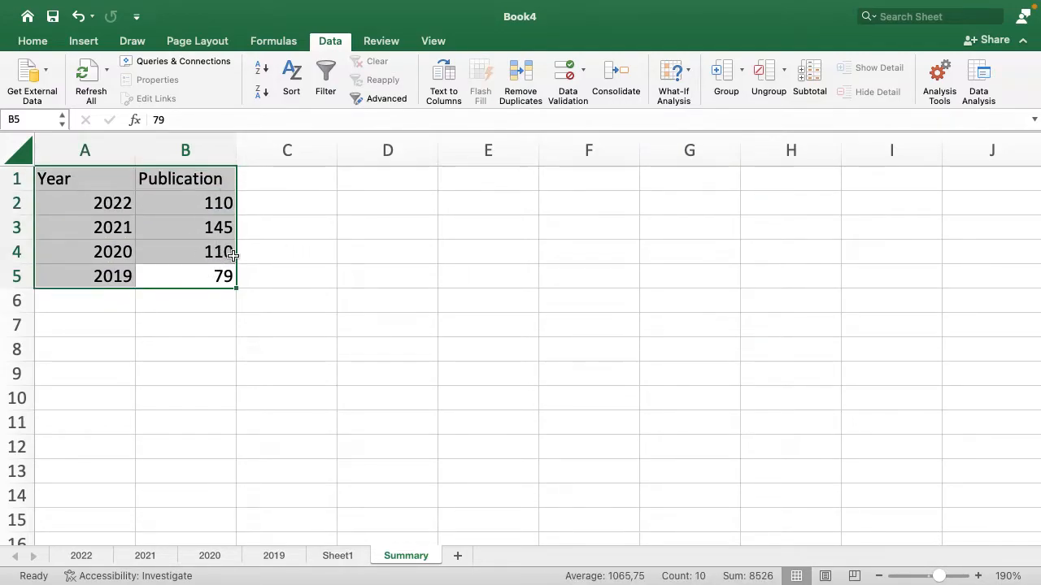
pyautogui.click(75, 45)
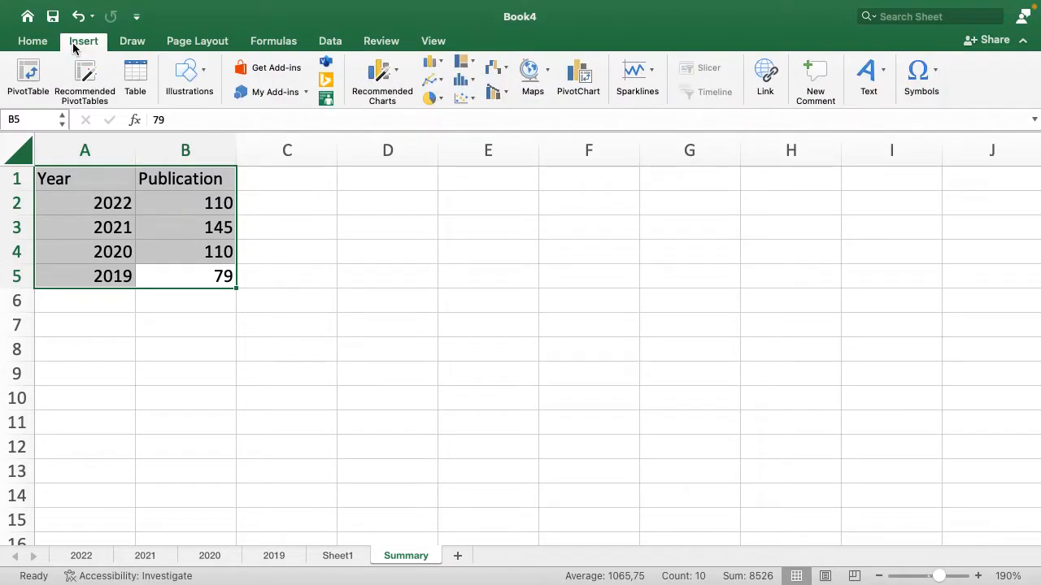
pyautogui.click(474, 99)
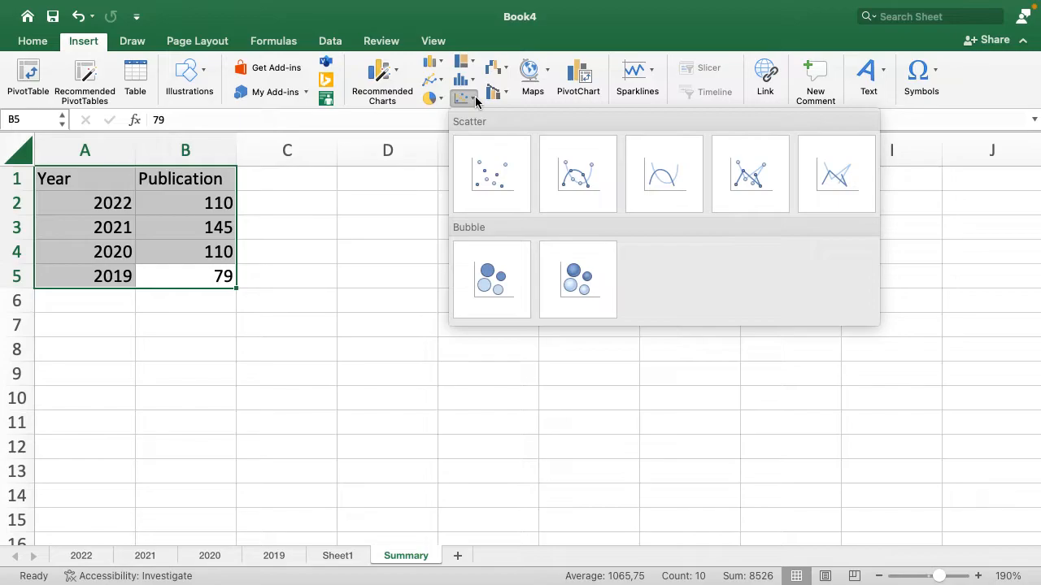
pyautogui.click(570, 179)
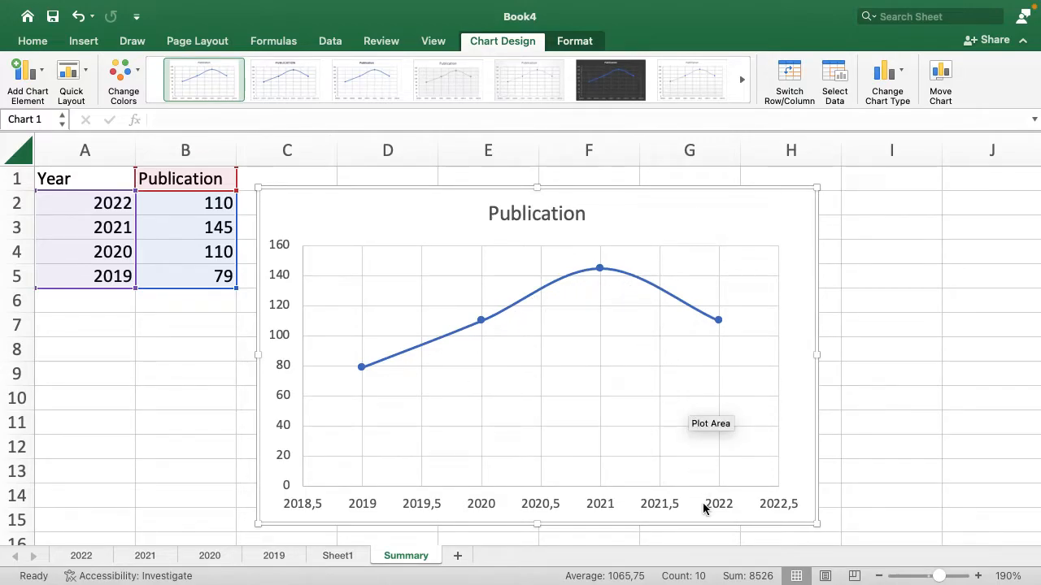
pyautogui.click(842, 356)
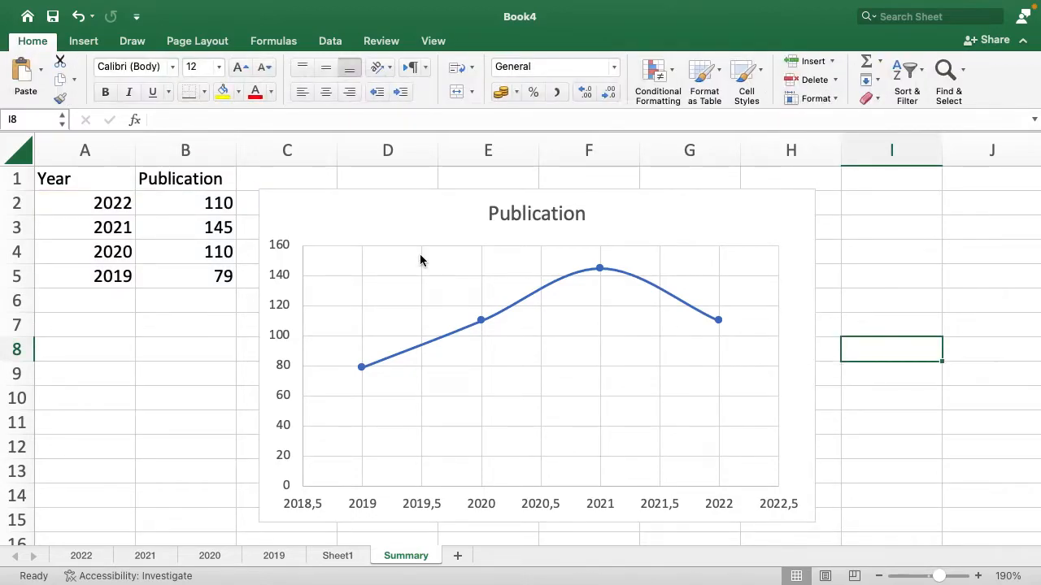
# Add a primary horizontal axis title to the Publication chart and name it "Years".
pyautogui.click(345, 200)
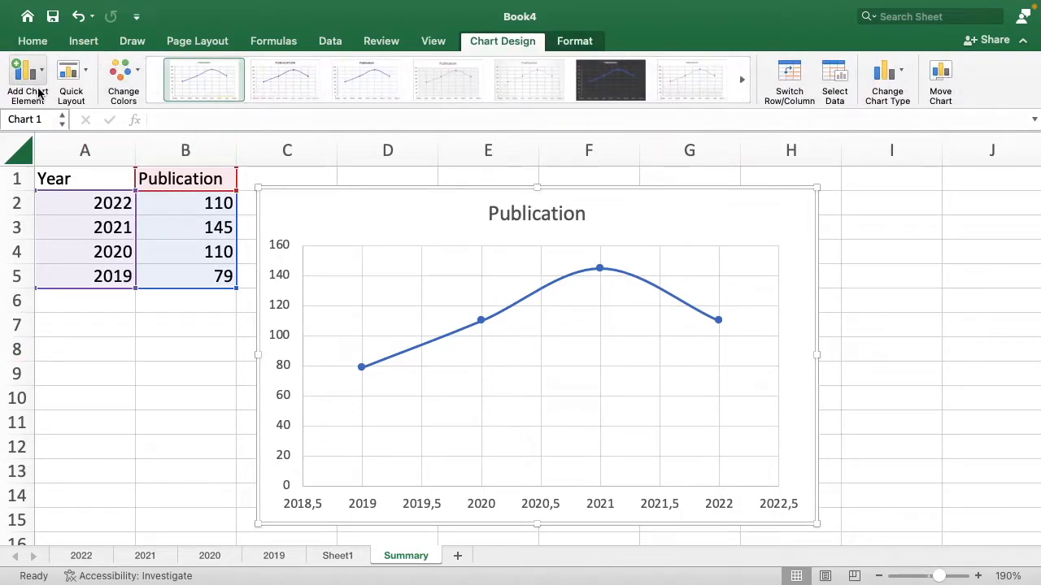
pyautogui.click(45, 75)
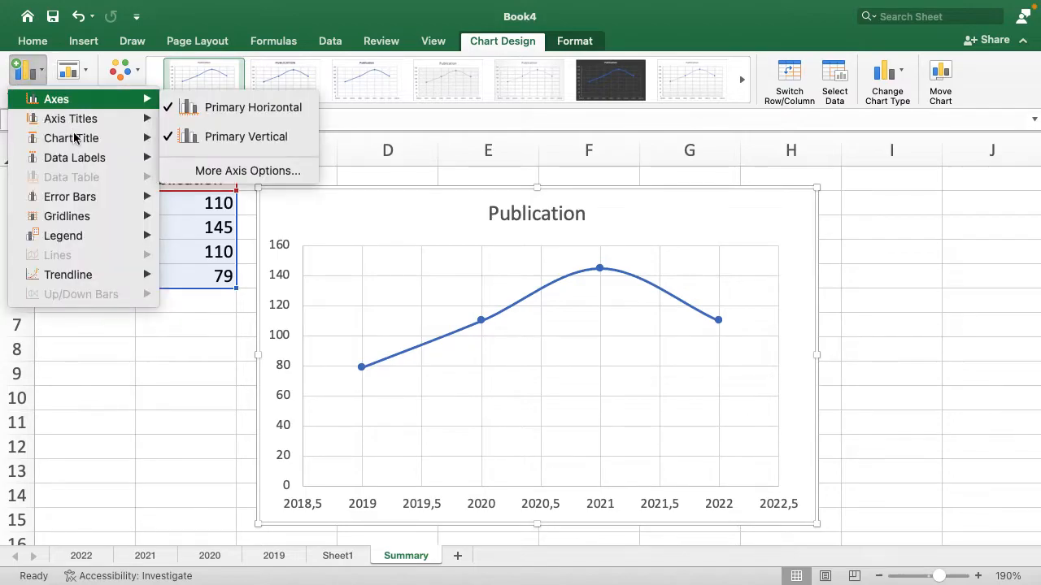
pyautogui.moveTo(90, 128)
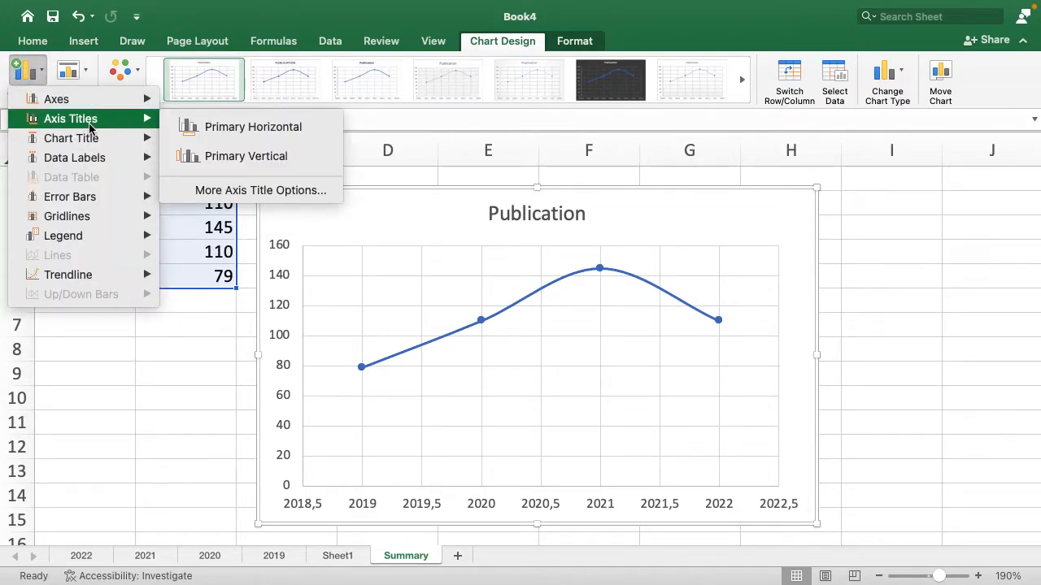
pyautogui.click(238, 127)
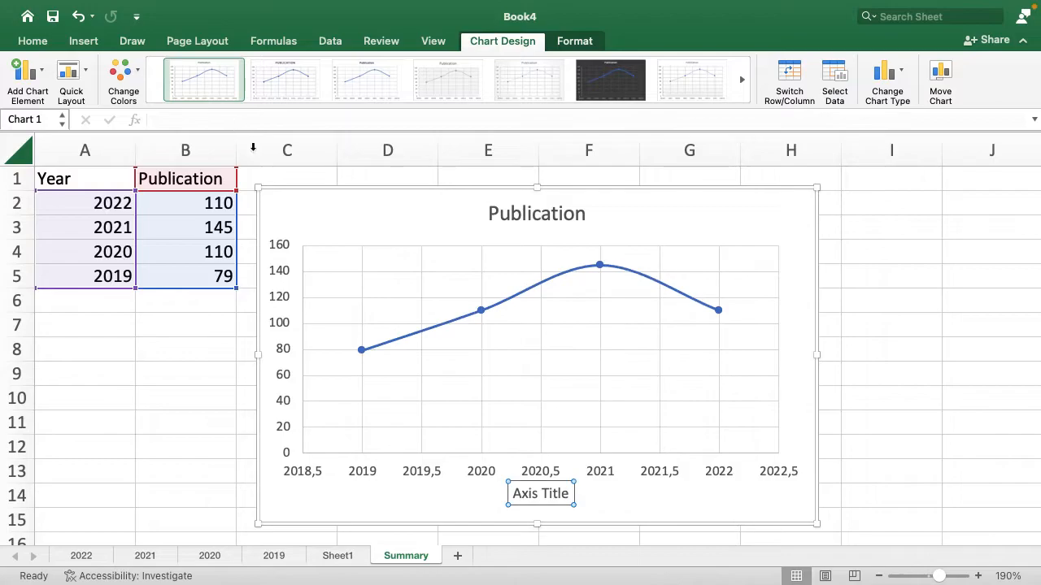
pyautogui.click(533, 492)
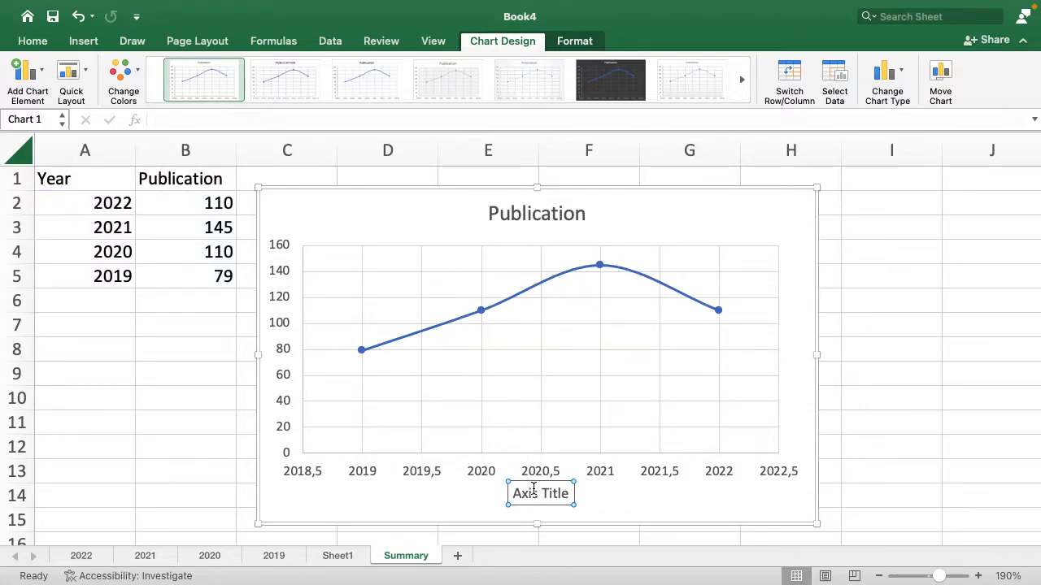
pyautogui.tripleClick(532, 488)
pyautogui.write('Years')
pyautogui.press('Return')
pyautogui.press('BackSpace')
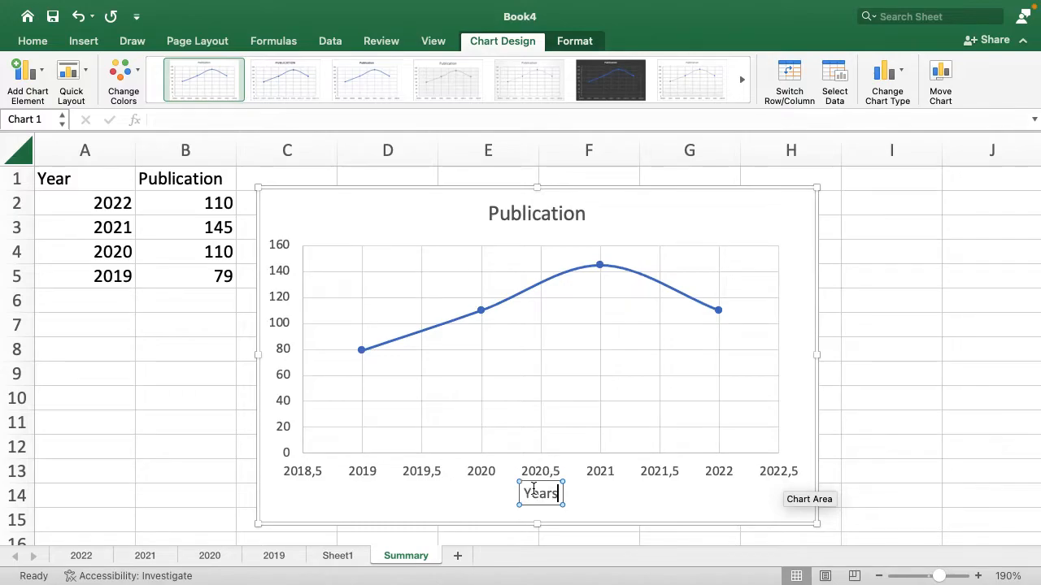
# Add a primary vertical axis title to the Publication chart and name it "Numbers of Publication".
pyautogui.click(304, 189)
pyautogui.click(45, 74)
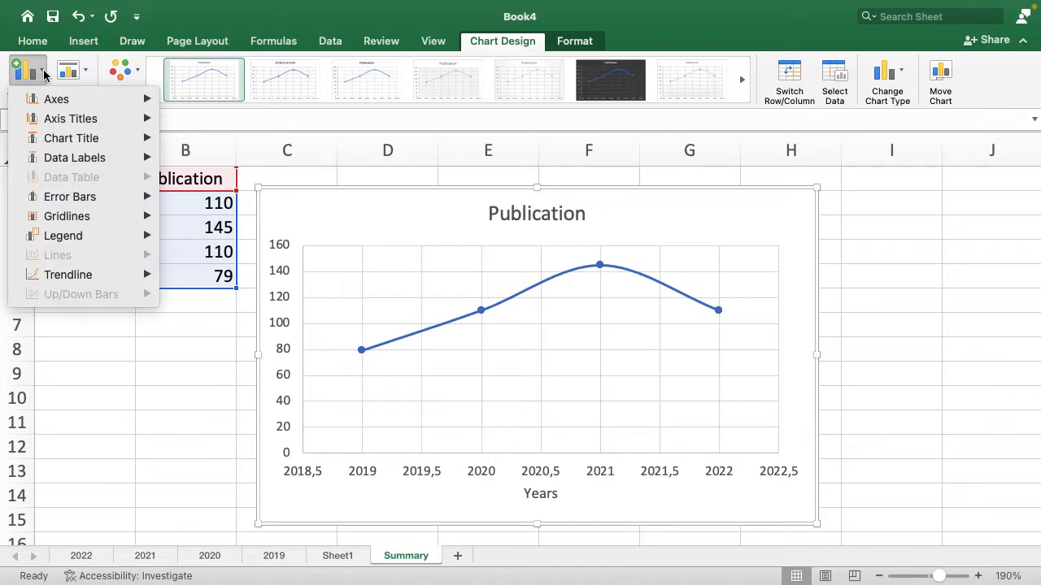
pyautogui.moveTo(72, 122)
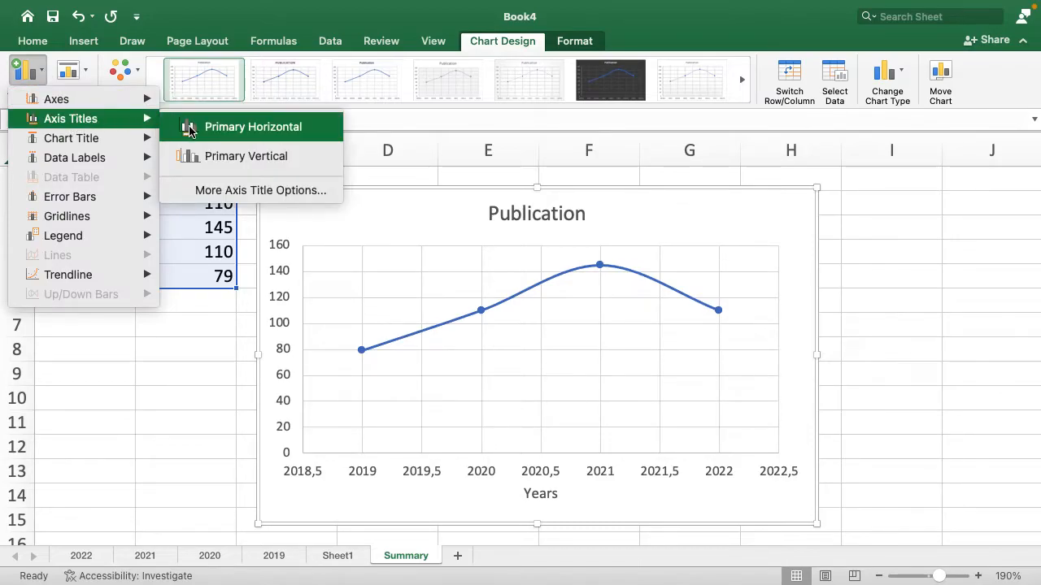
pyautogui.click(197, 156)
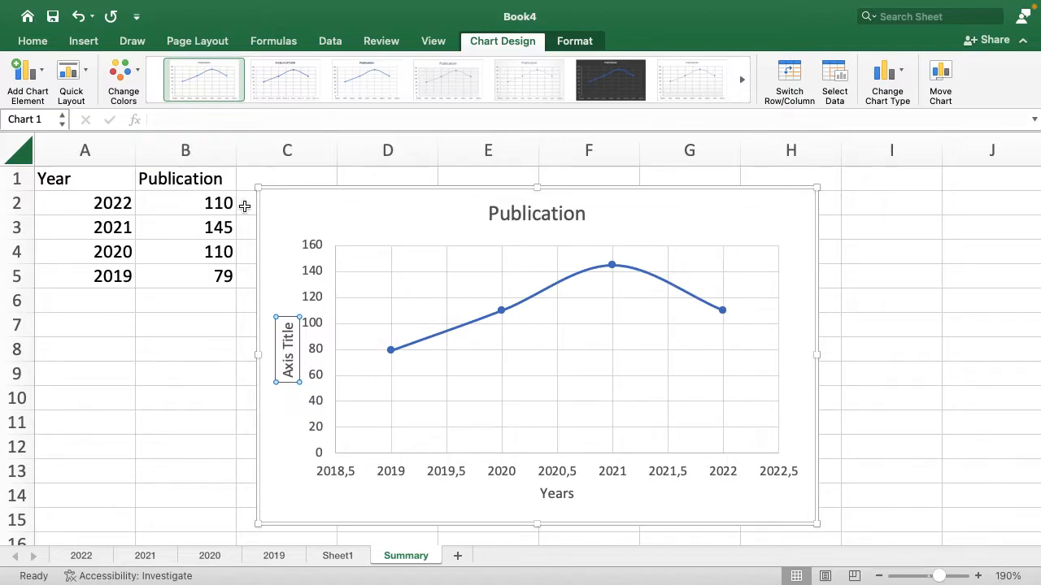
pyautogui.press('super+a')
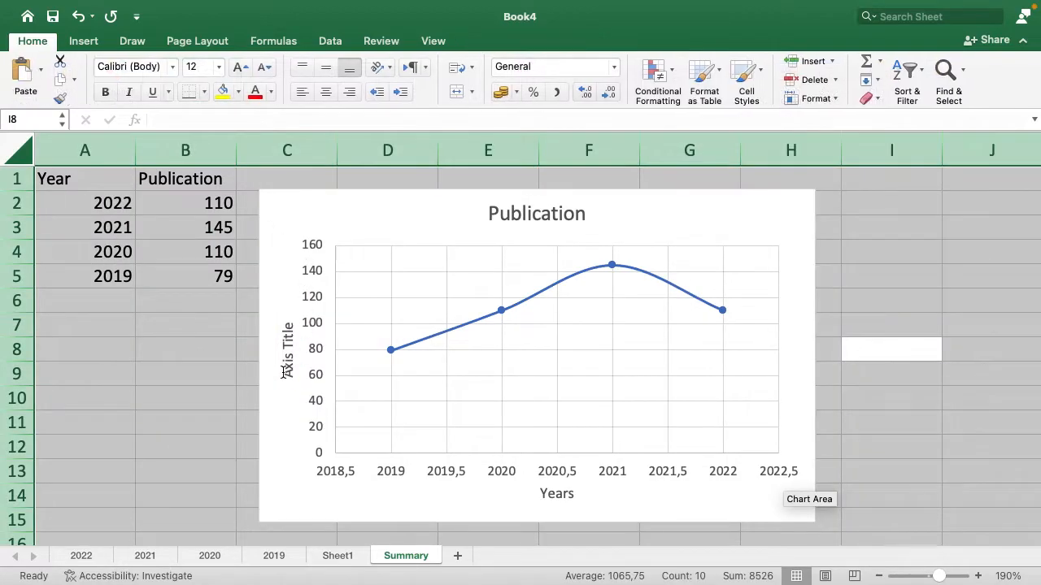
pyautogui.click(287, 368)
pyautogui.press('super+a')
pyautogui.write('Numbers of Publication')
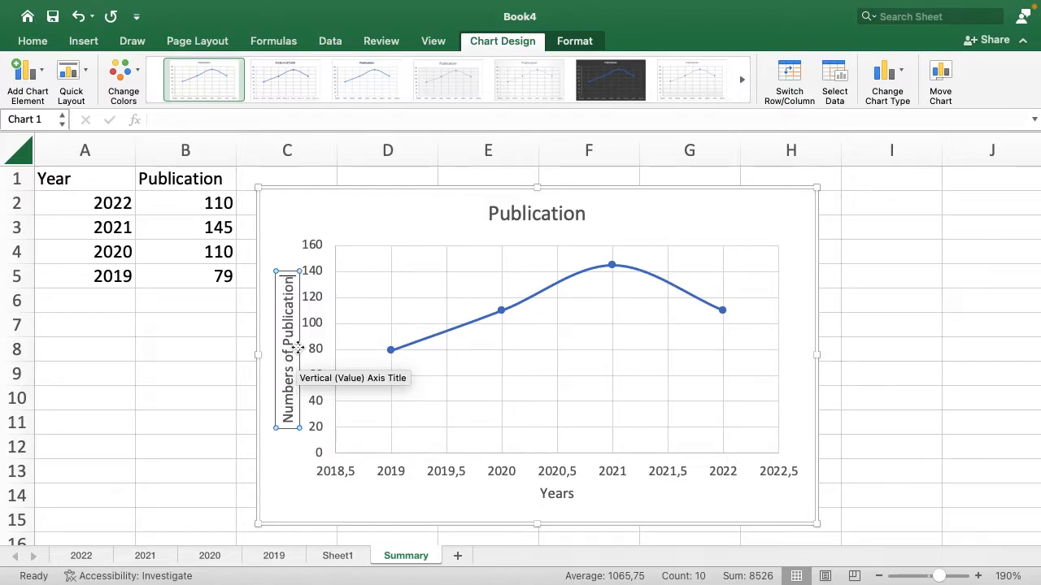
pyautogui.click(224, 400)
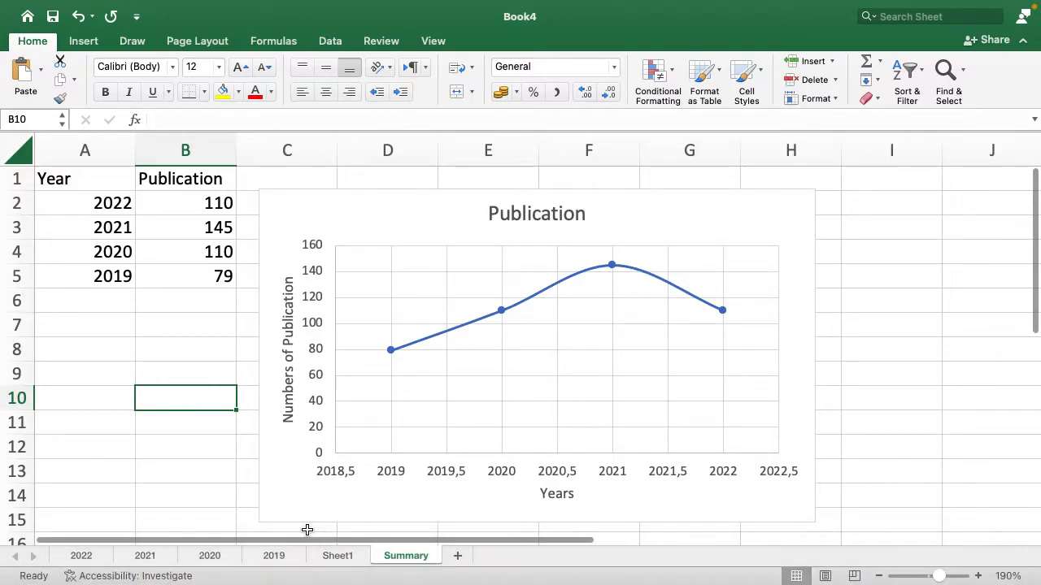
# Switch to Publish or Perish and save the search results in RIS/RefManager format as "nadzhir waqf education" on the Desktop.
pyautogui.press('super+Tab')
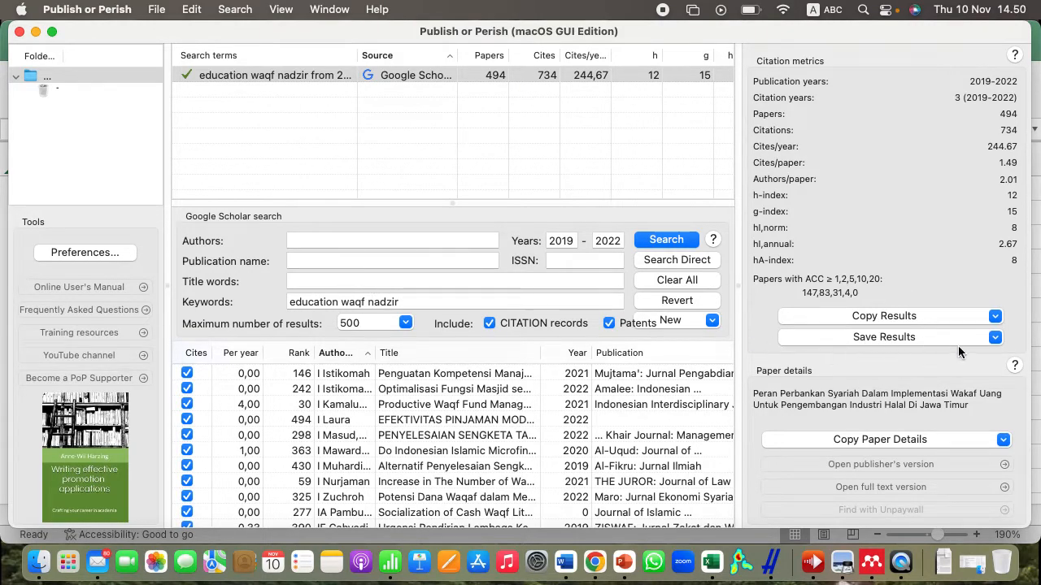
pyautogui.click(996, 337)
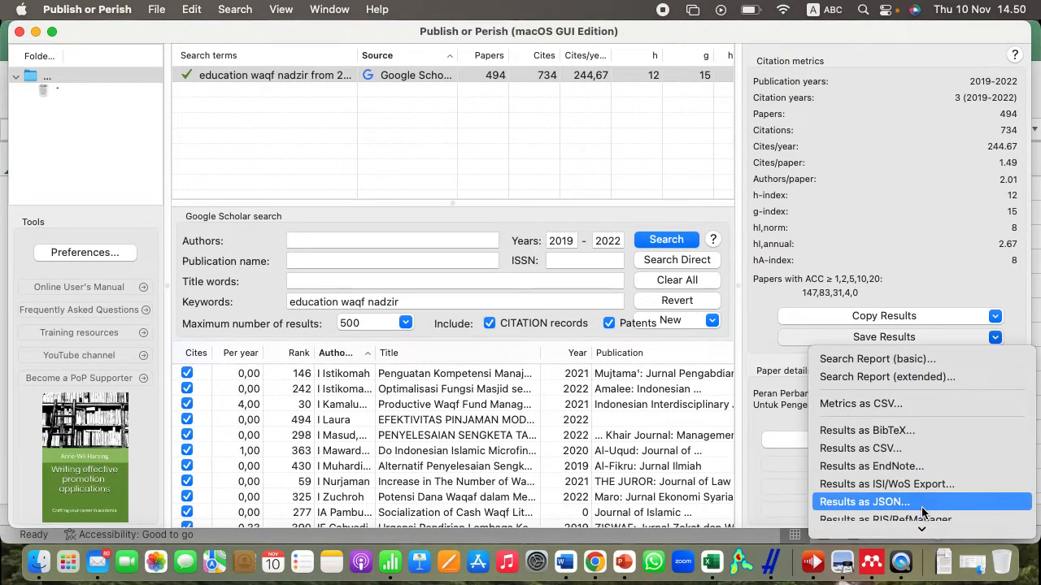
pyautogui.moveTo(923, 529)
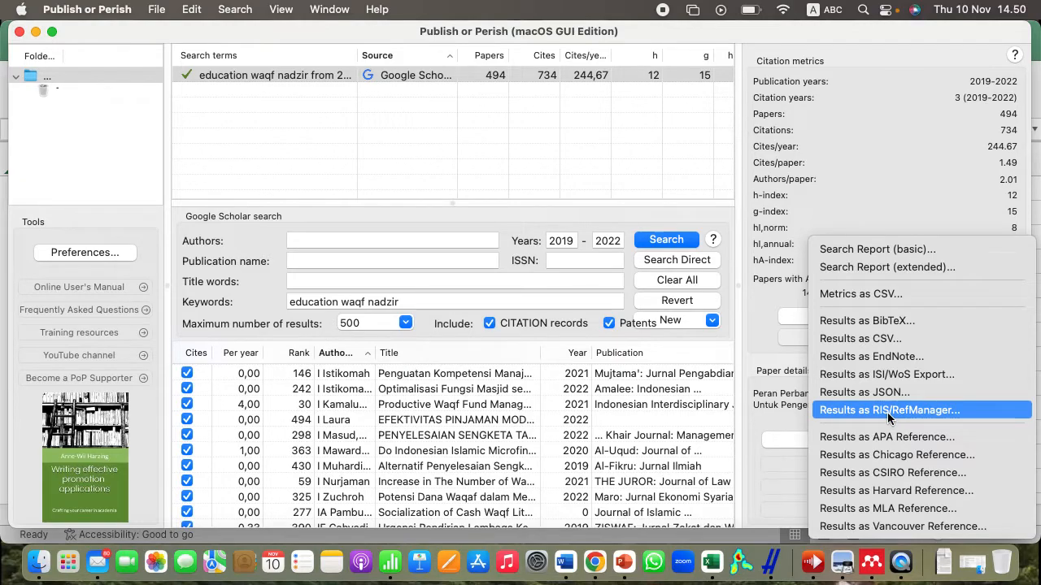
pyautogui.click(887, 410)
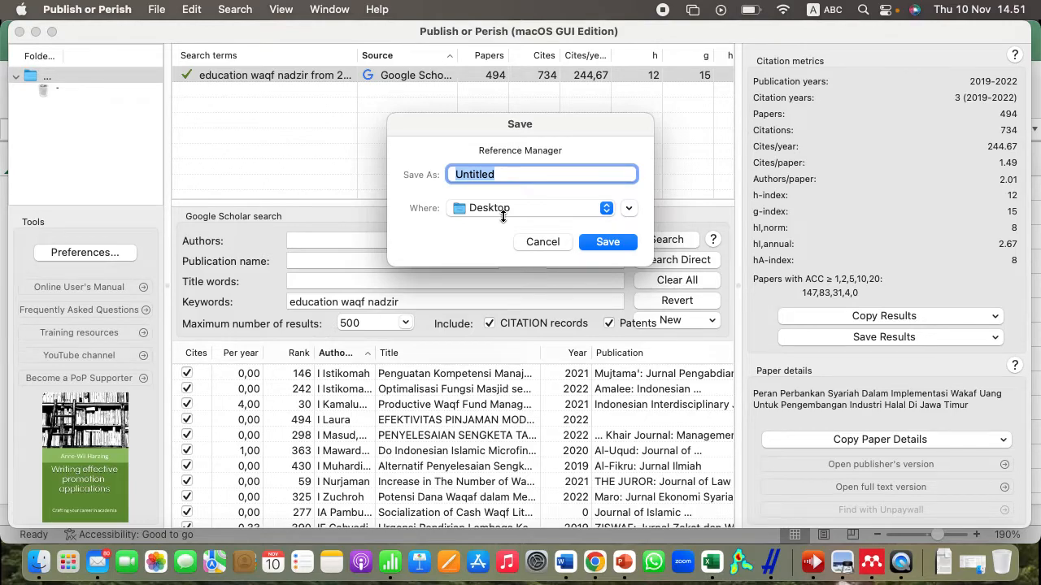
pyautogui.write('na')
pyautogui.write('dzhir waqf education')
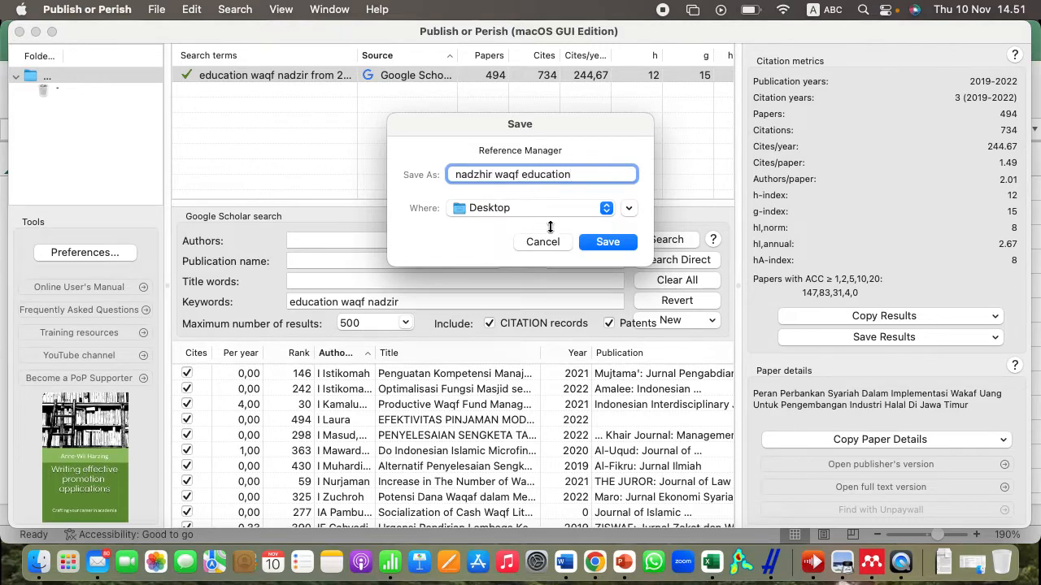
pyautogui.click(606, 241)
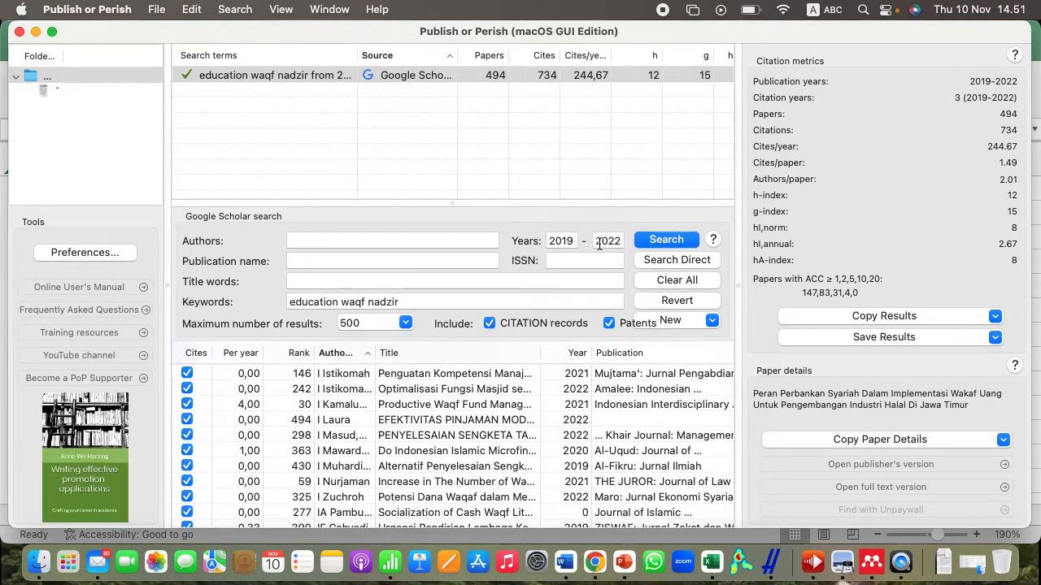
# Switch to VOSviewer and start a new map based on text data, reading the data from reference manager files.
pyautogui.click(36, 32)
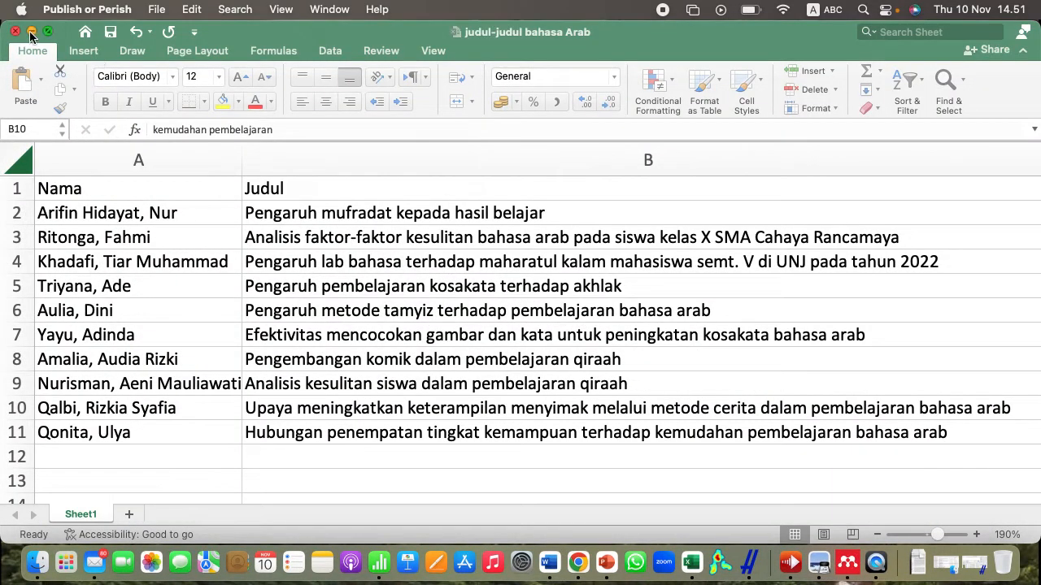
pyautogui.click(31, 33)
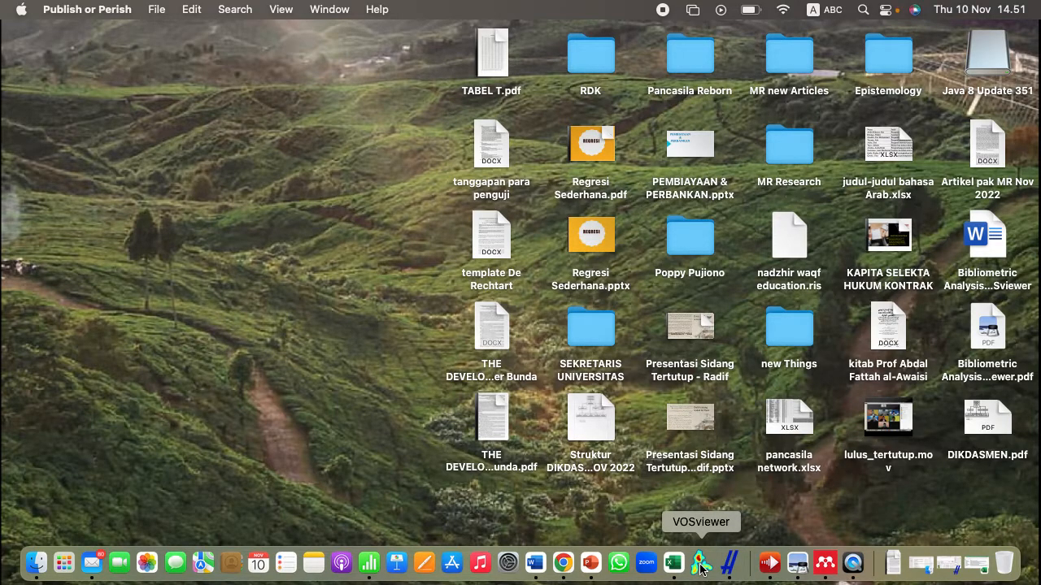
pyautogui.click(700, 562)
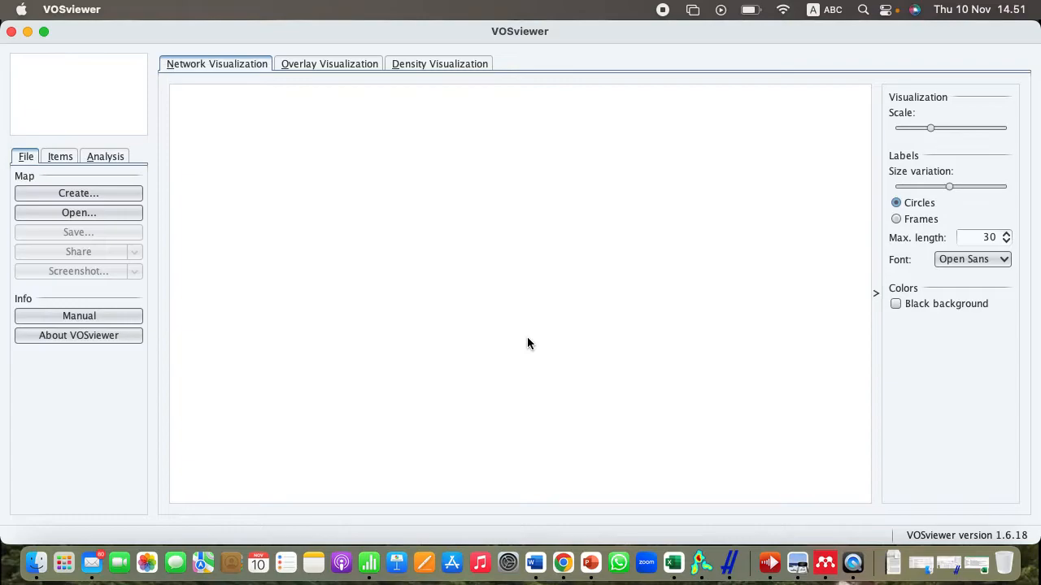
pyautogui.click(77, 193)
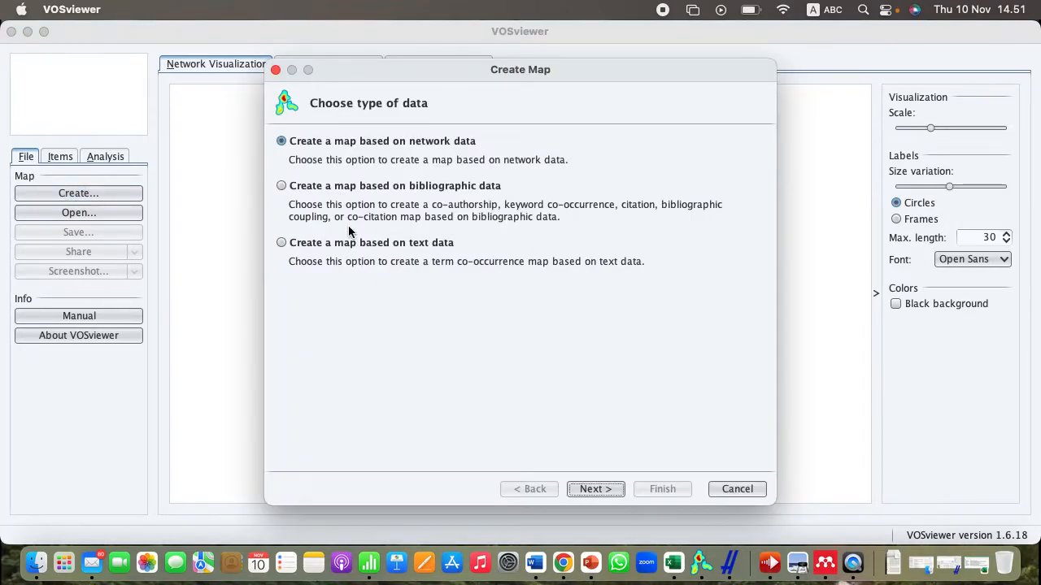
pyautogui.click(344, 244)
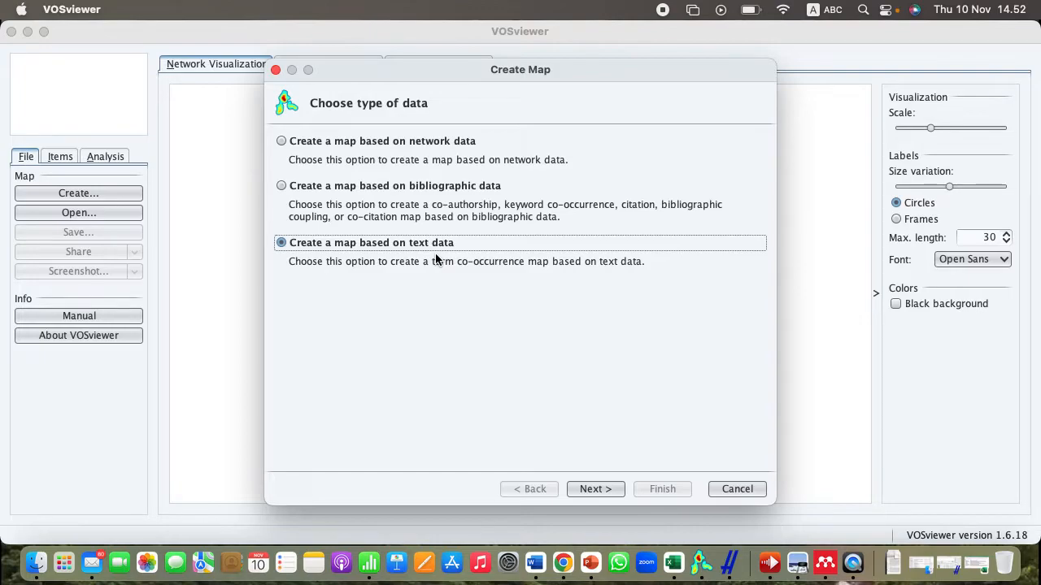
pyautogui.click(596, 489)
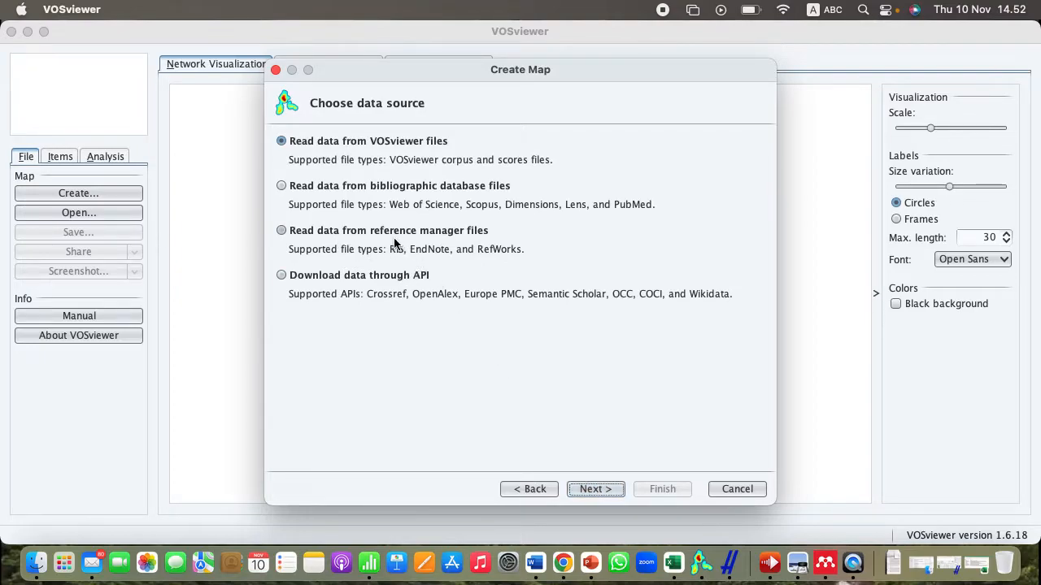
pyautogui.click(282, 231)
pyautogui.click(601, 482)
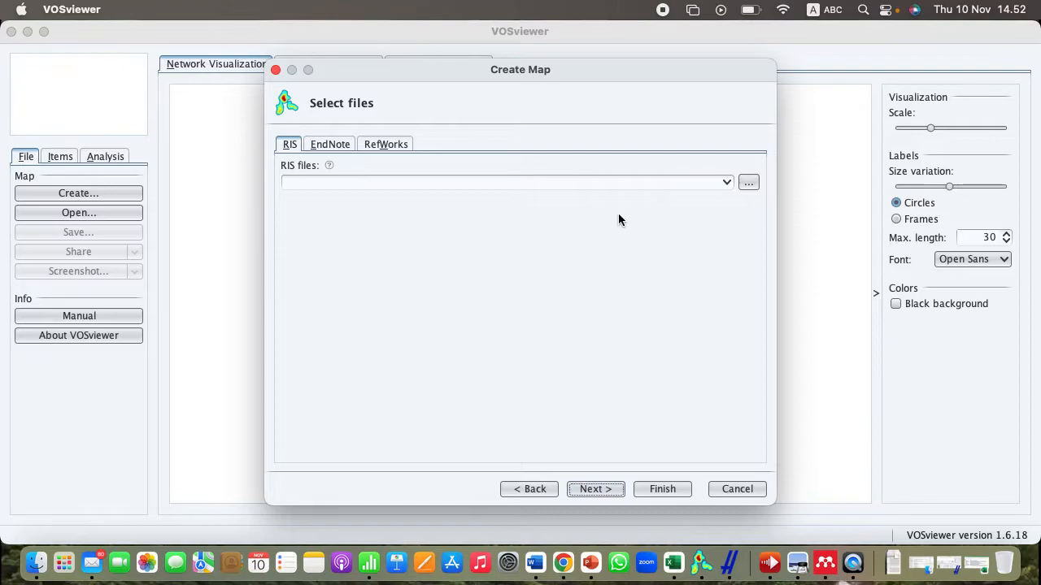
# Load "nadzhir waqf education.ris" from the Desktop as the RIS source file for the map.
pyautogui.click(746, 184)
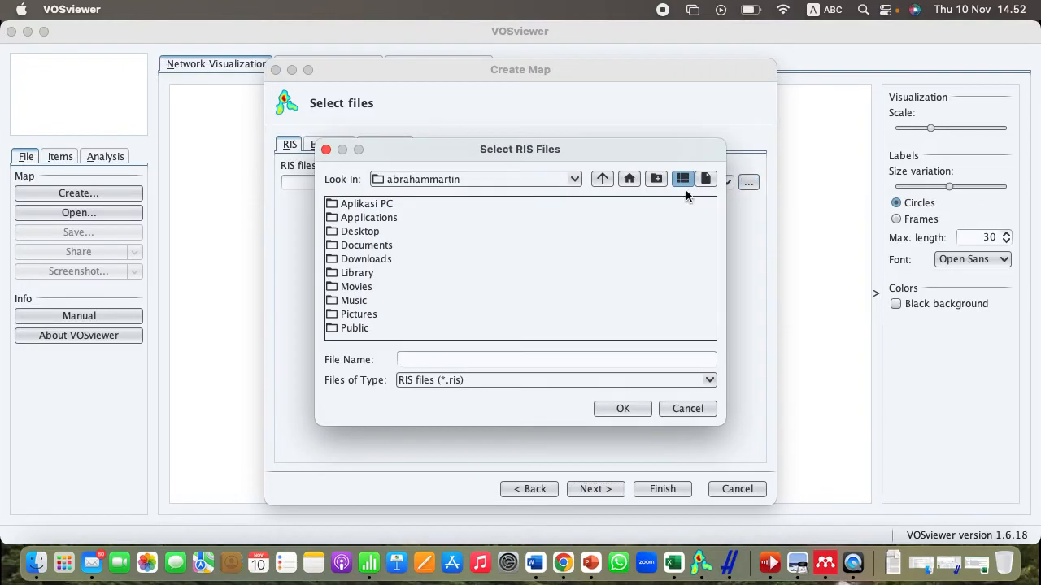
pyautogui.click(367, 232)
pyautogui.click(366, 232)
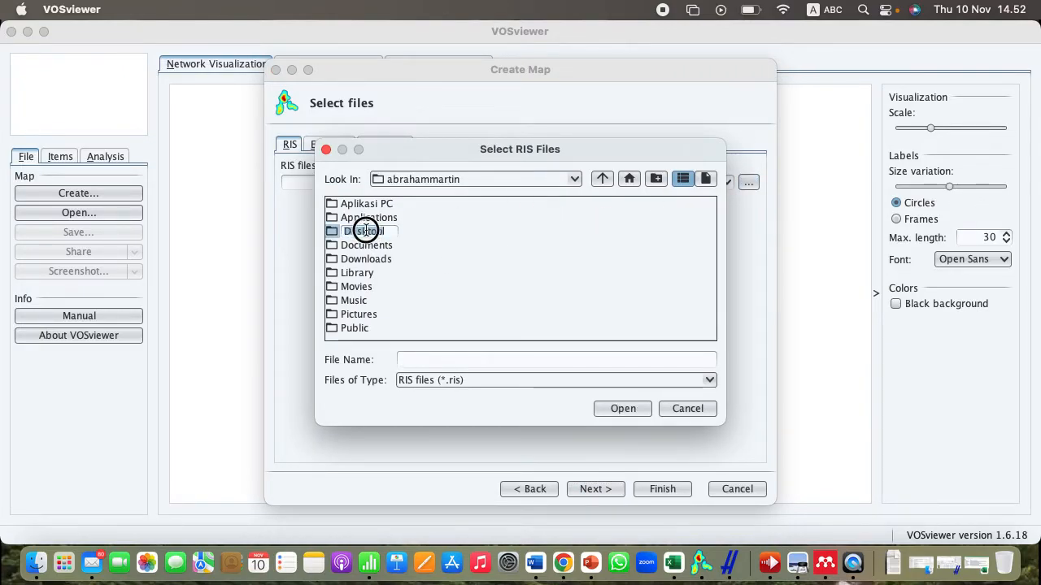
pyautogui.doubleClick(333, 232)
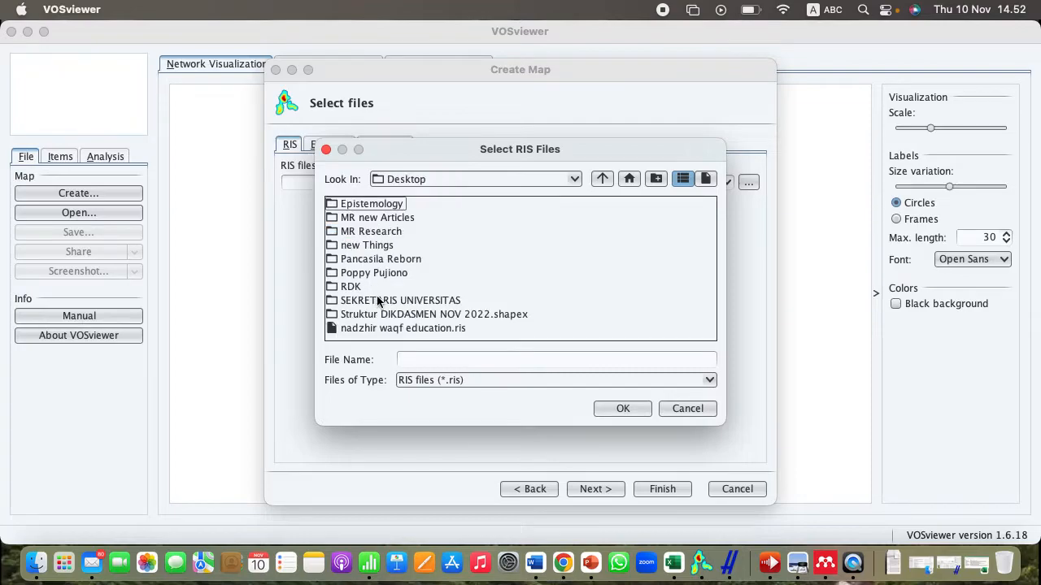
pyautogui.click(382, 327)
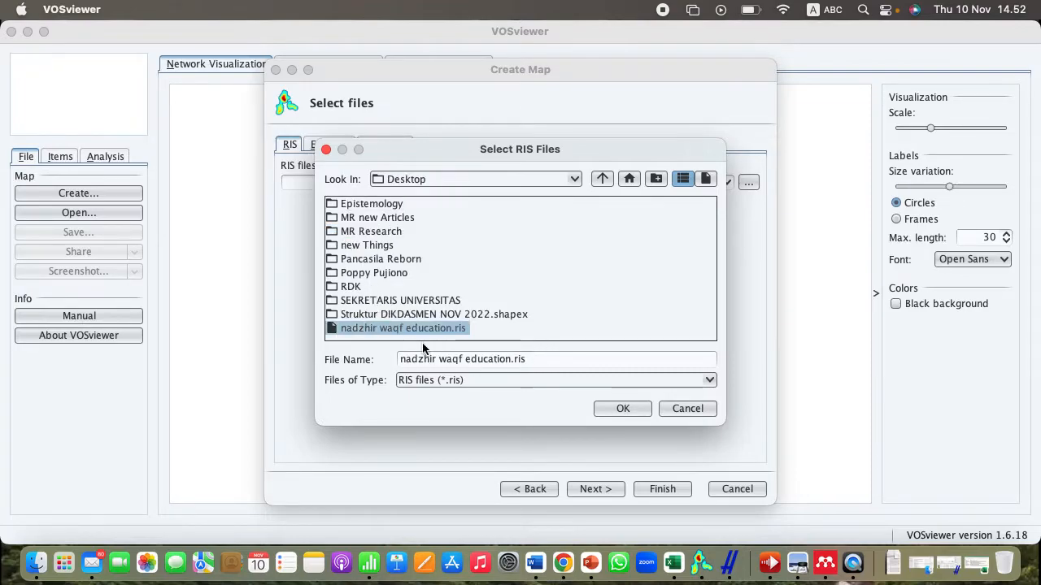
pyautogui.click(633, 408)
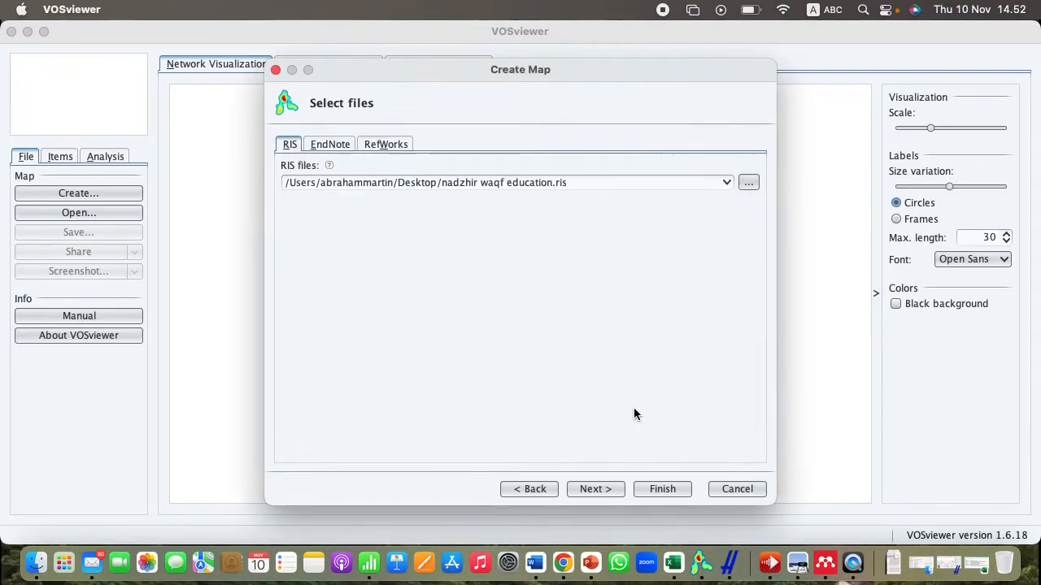
pyautogui.click(602, 490)
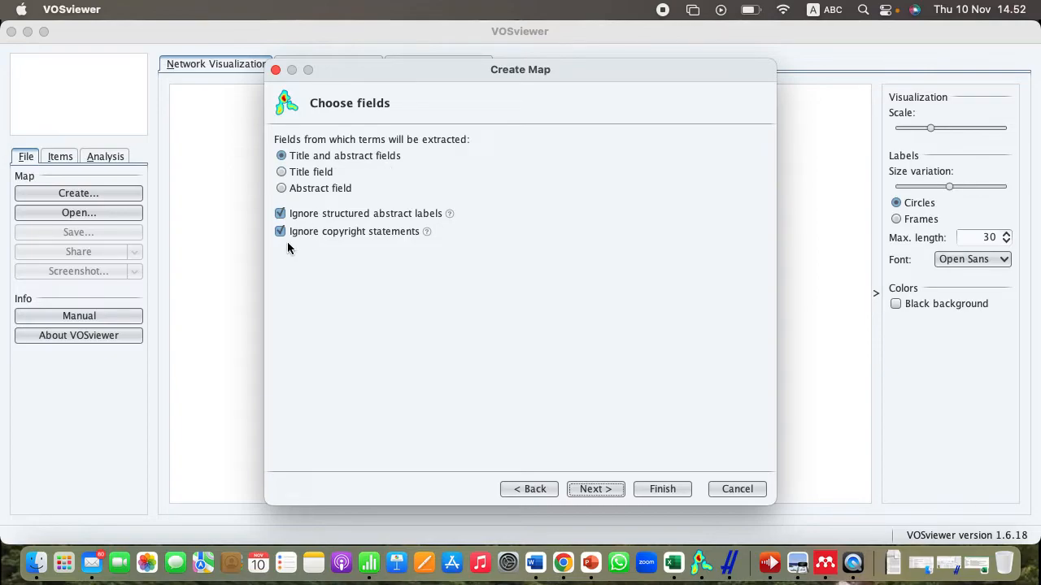
# Accept extraction from title and abstract fields with binary counting, a minimum of 10 term occurrences and 26 terms.
pyautogui.click(605, 488)
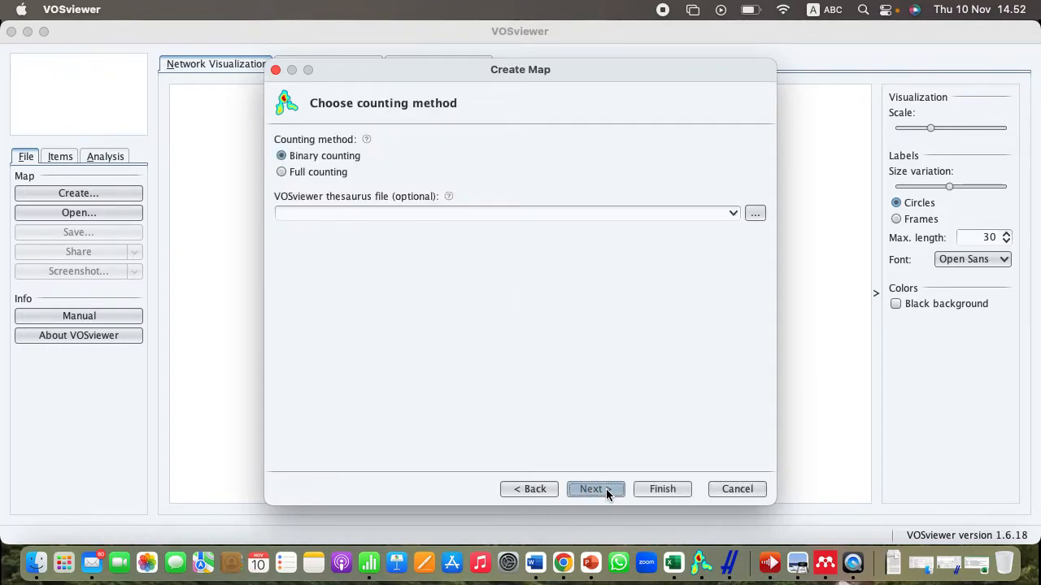
pyautogui.click(287, 172)
pyautogui.click(281, 155)
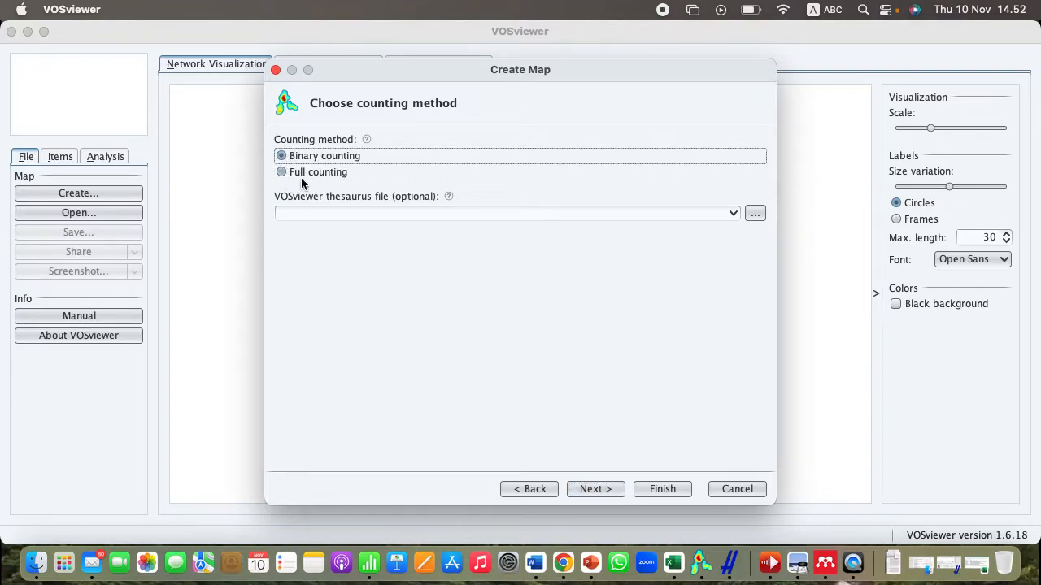
pyautogui.click(606, 490)
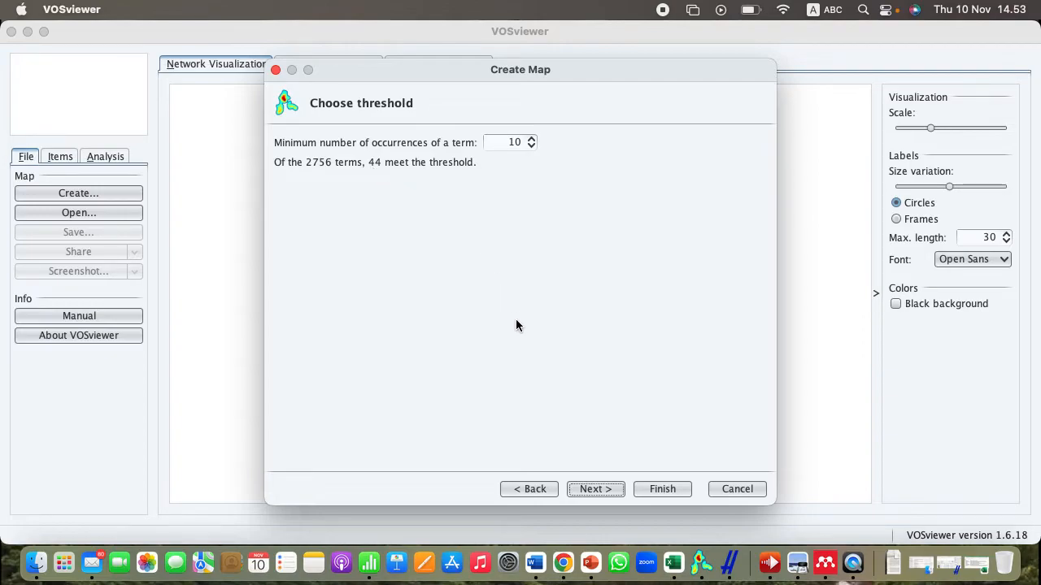
pyautogui.click(599, 490)
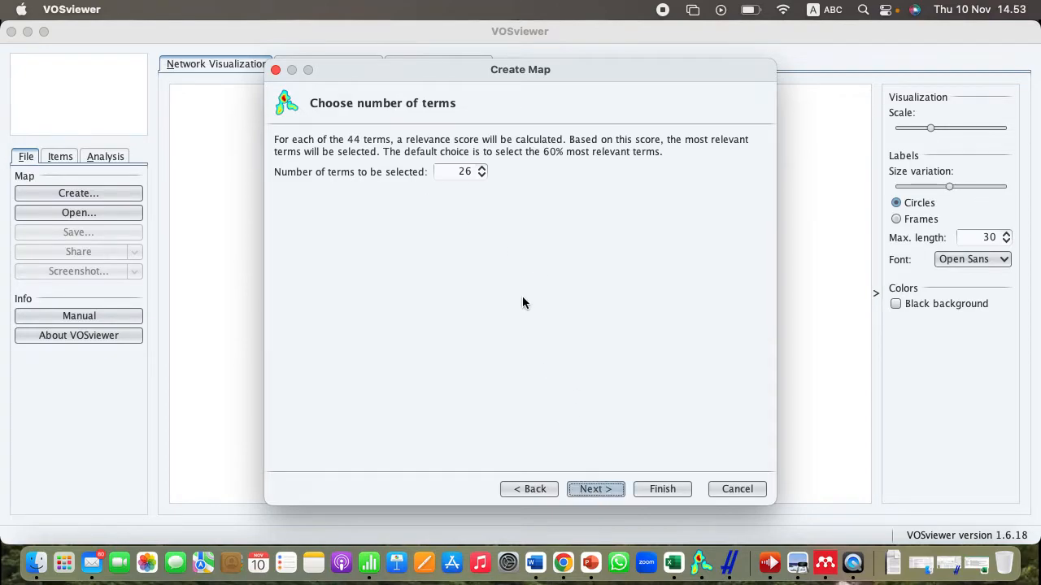
pyautogui.click(599, 491)
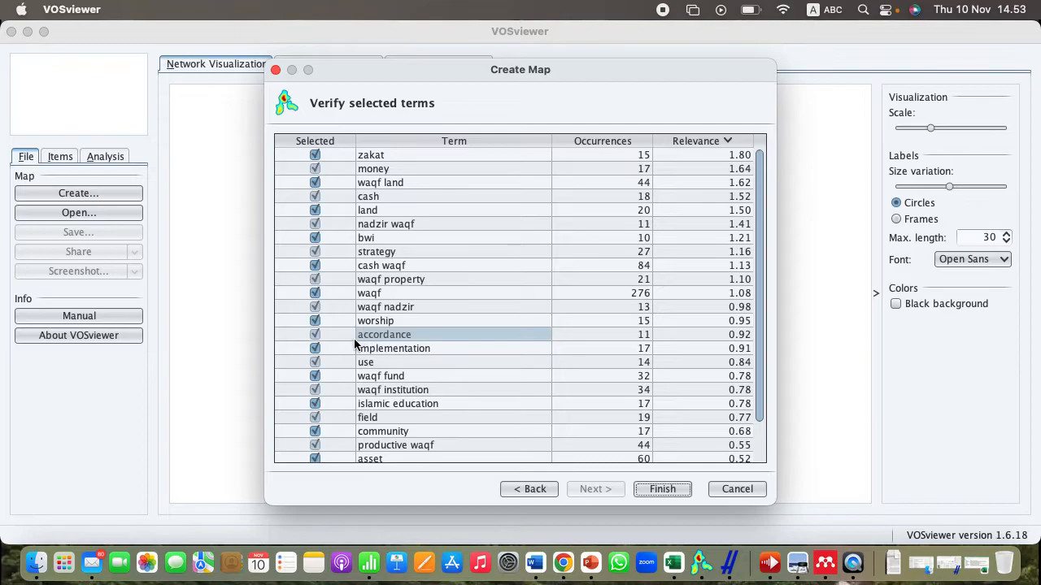
# Exclude the term "accordance" from the selected terms and generate the network map.
pyautogui.click(315, 334)
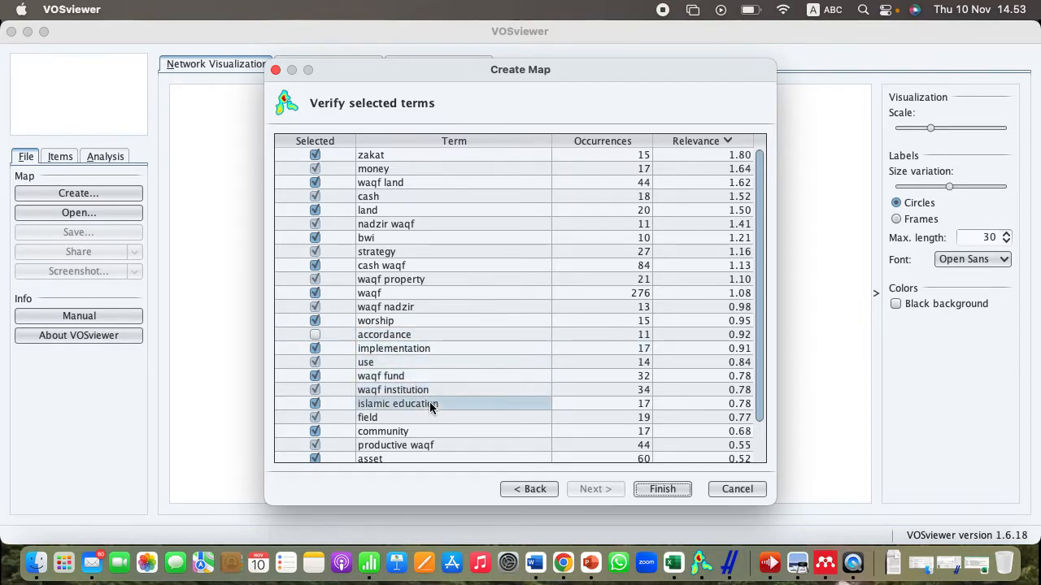
pyautogui.moveTo(758, 363); pyautogui.dragTo(764, 436)
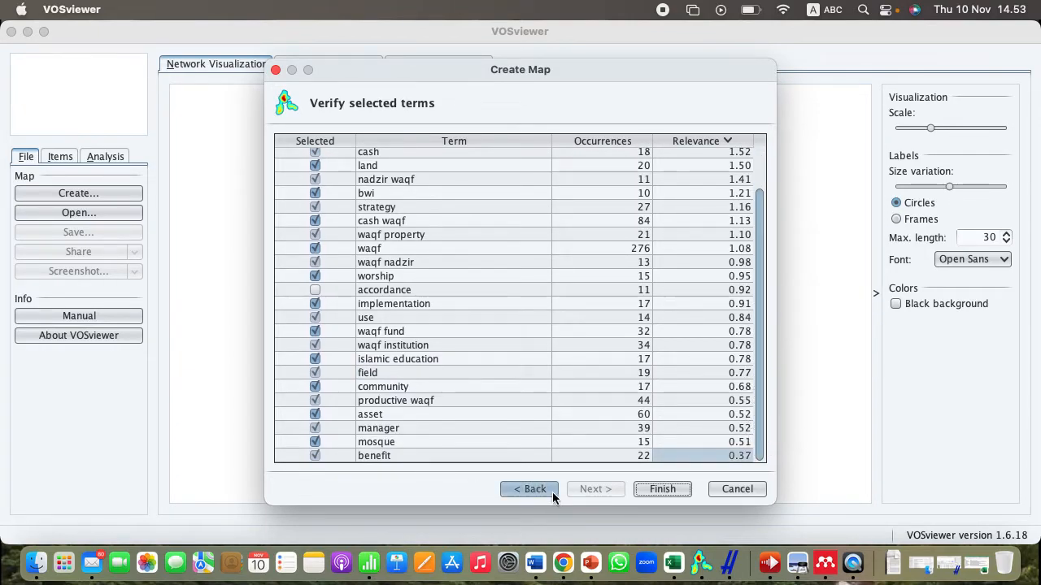
pyautogui.click(569, 437)
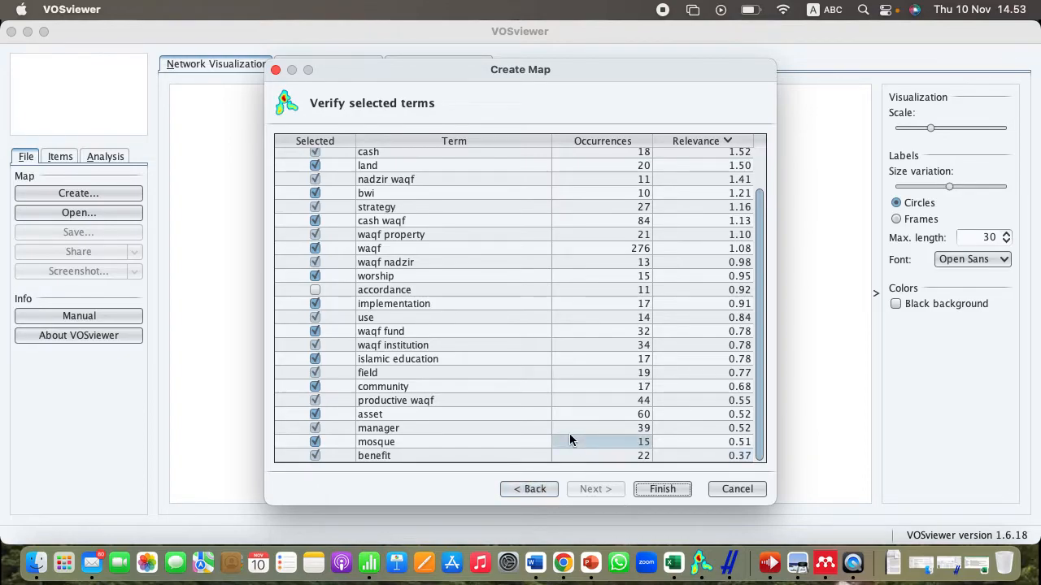
pyautogui.click(656, 488)
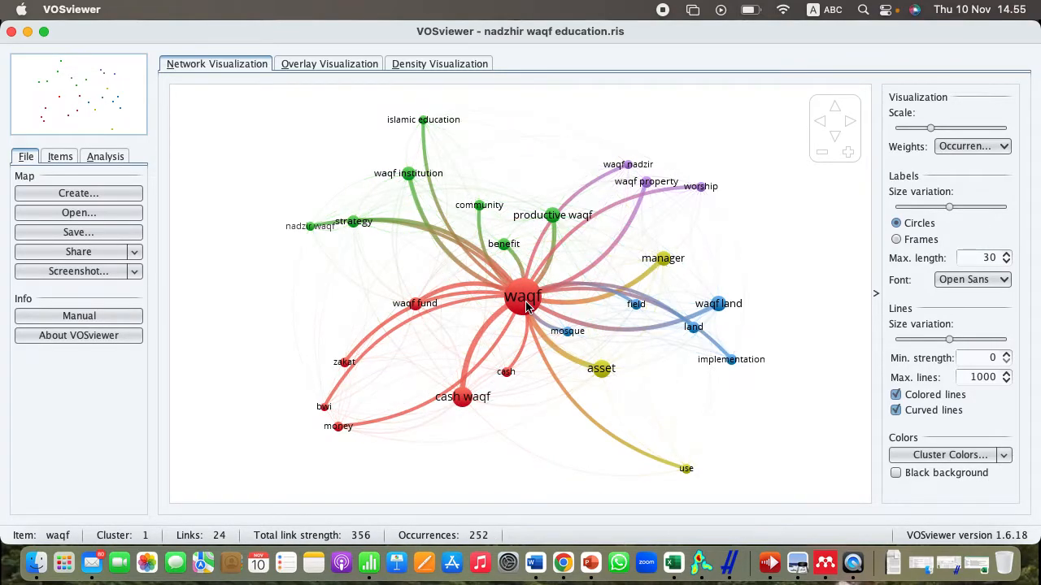
# Capture screenshots of the network map with the links of "waqf", "islamic education" and "waqf nadzir" highlighted in turn.
pyautogui.press('super+shift+4')
pyautogui.moveTo(278, 492); pyautogui.dragTo(771, 93)
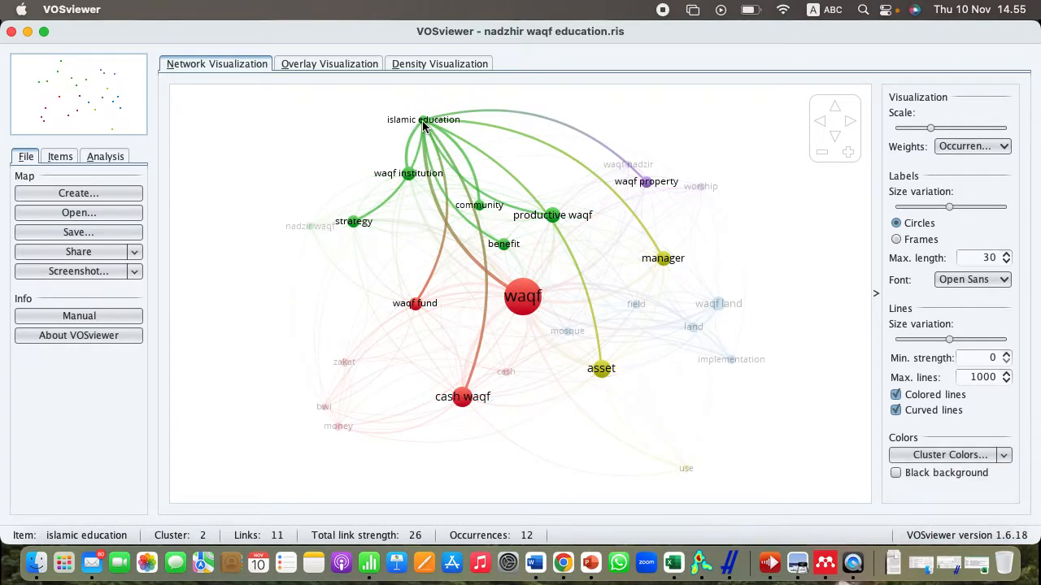
pyautogui.press('super+shift+4')
pyautogui.moveTo(274, 490); pyautogui.dragTo(771, 97)
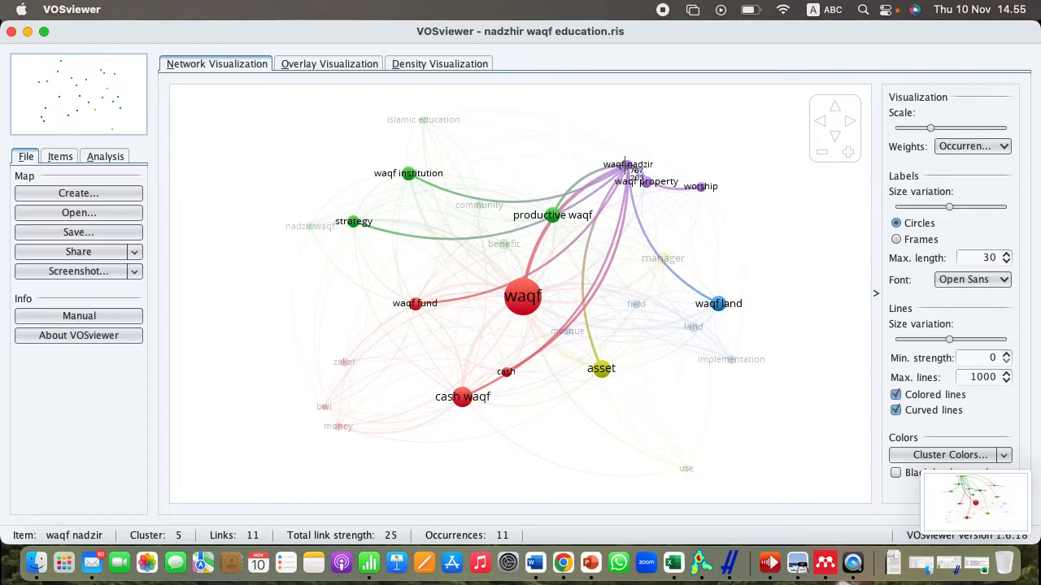
pyautogui.press('super+shift+4')
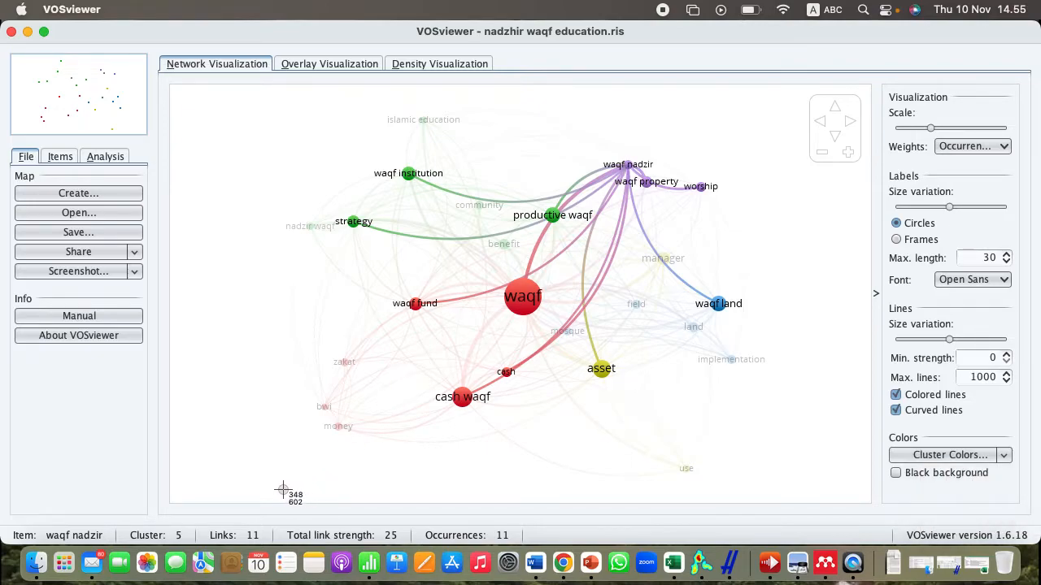
pyautogui.moveTo(283, 489); pyautogui.dragTo(776, 100)
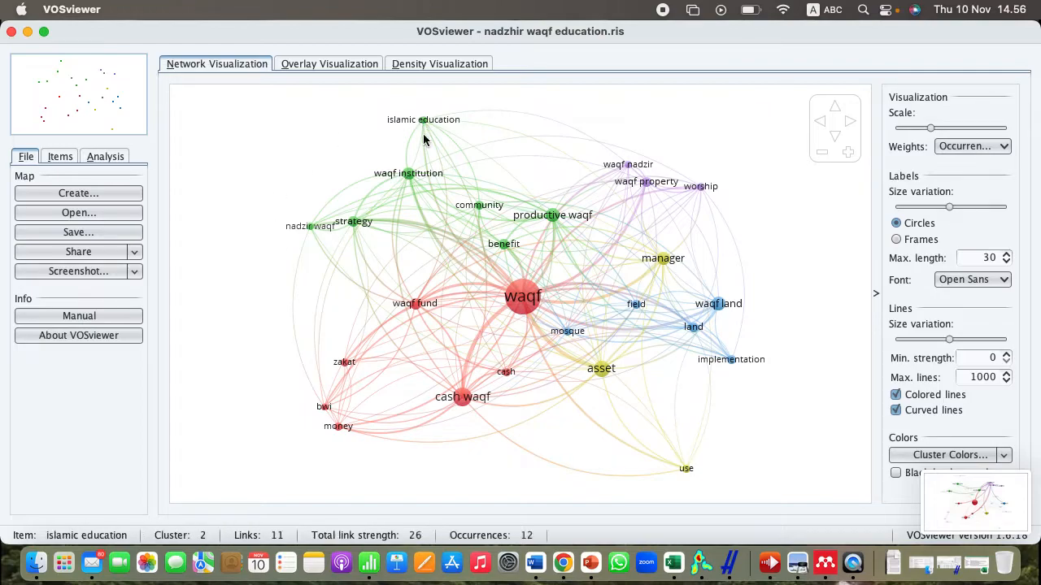
# Show the list of map items grouped by cluster and examine the terms in it.
pyautogui.moveTo(513, 308)
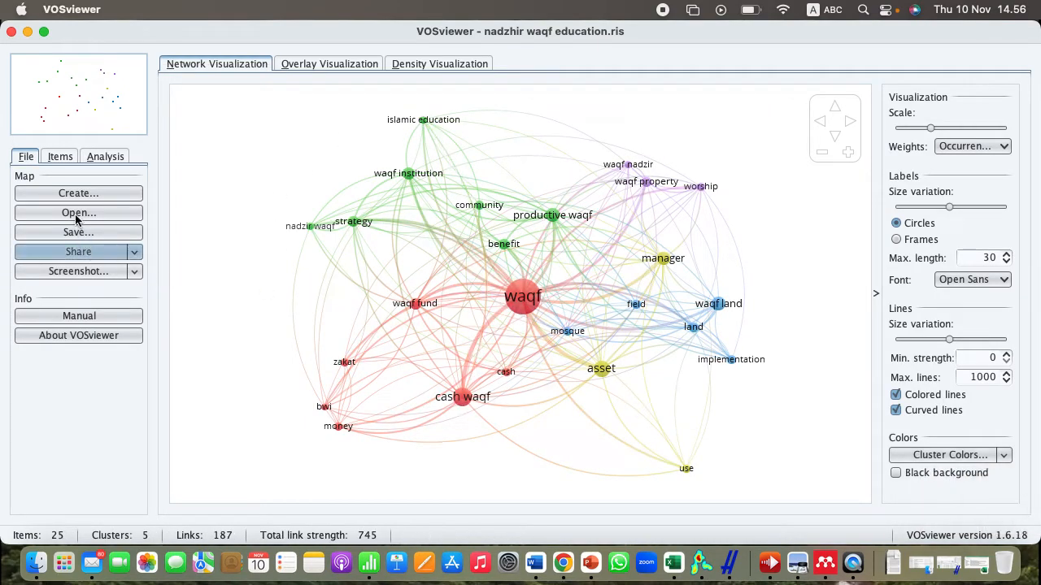
pyautogui.click(58, 157)
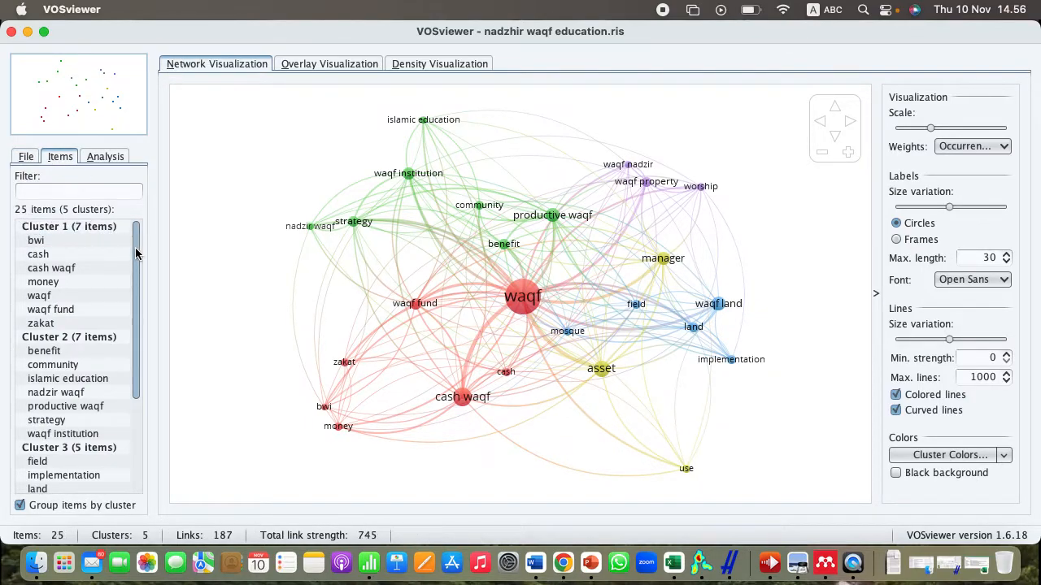
pyautogui.moveTo(136, 244)
pyautogui.mouseDown()
pyautogui.moveTo(136, 269)
pyautogui.moveTo(139, 244)
pyautogui.mouseUp()
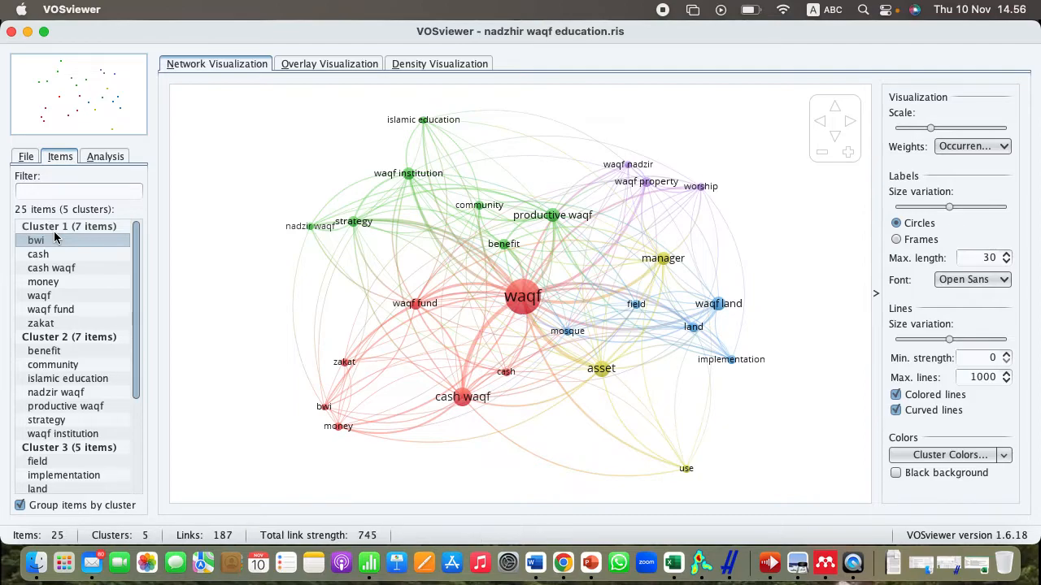
# Switch to the Book4 workbook in Excel and add a new sheet named "Cluster".
pyautogui.press('super+Tab')
pyautogui.press('super+Tab')
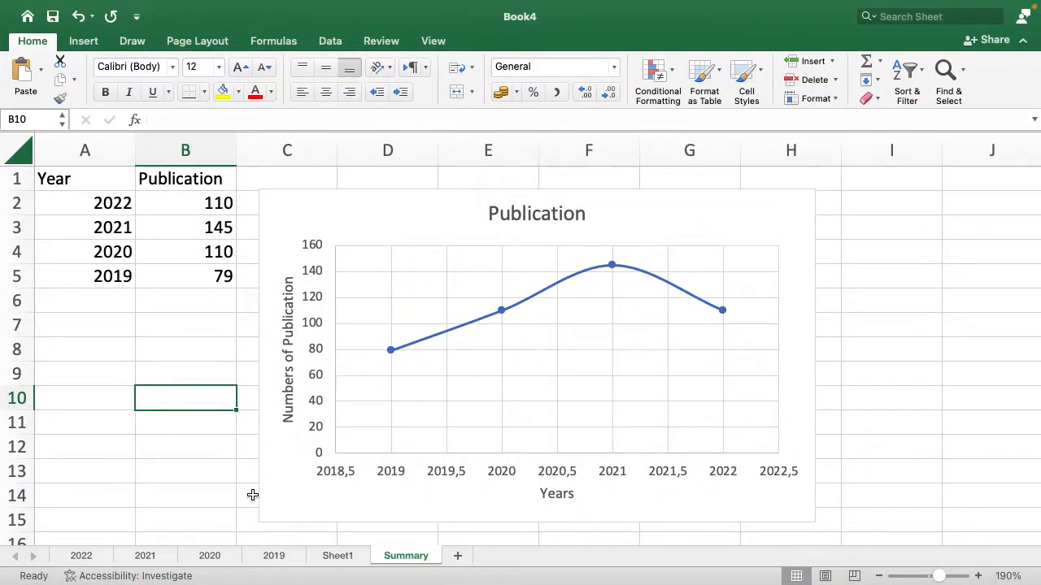
pyautogui.click(458, 556)
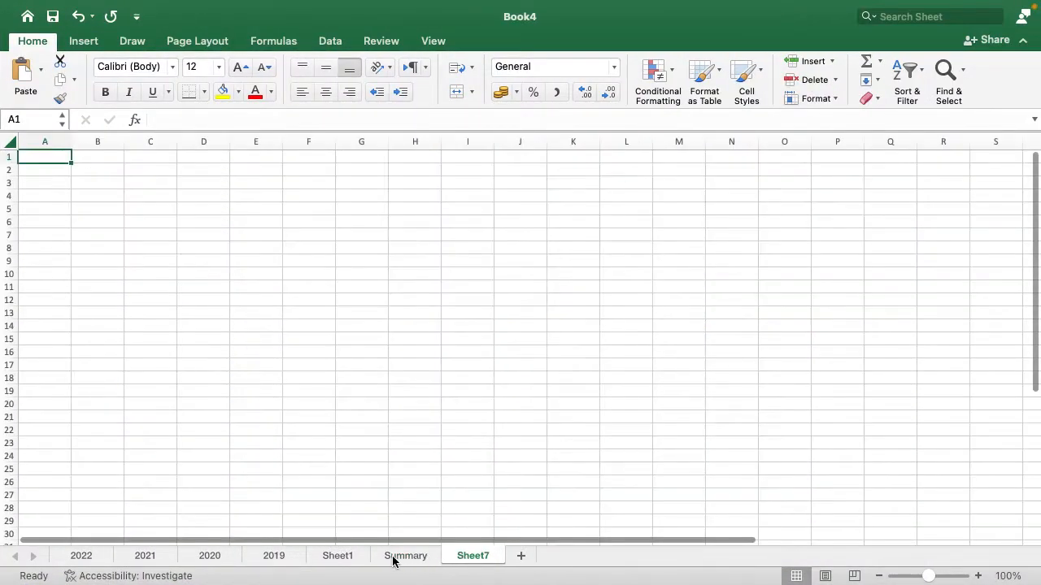
pyautogui.doubleClick(471, 558)
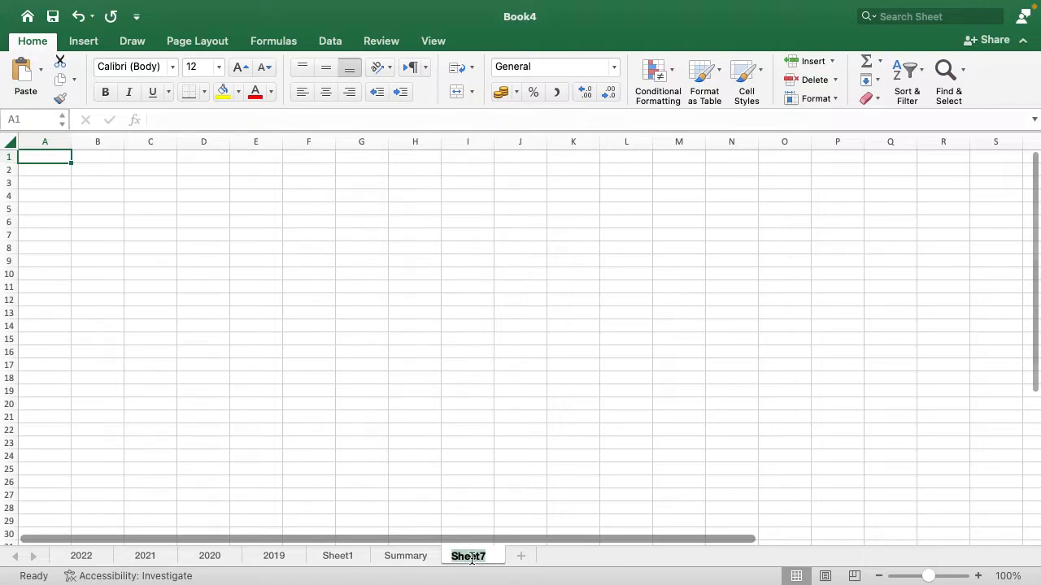
pyautogui.write('Cluster')
pyautogui.press('Return')
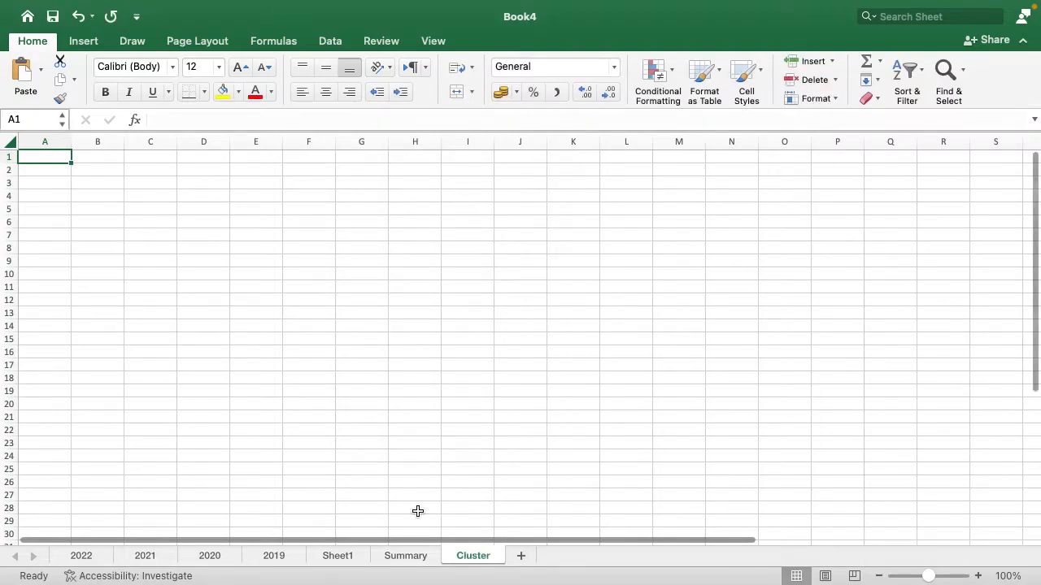
# Enter the heading "Claster 1" in cell A1 of the Cluster sheet.
pyautogui.write('Claster')
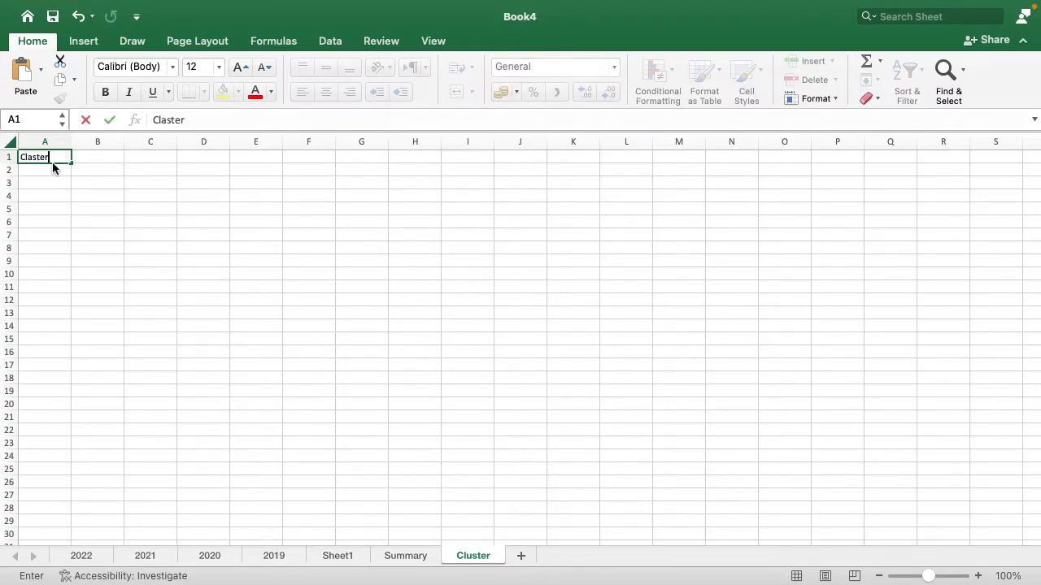
pyautogui.write(' 1')
pyautogui.press('Return')
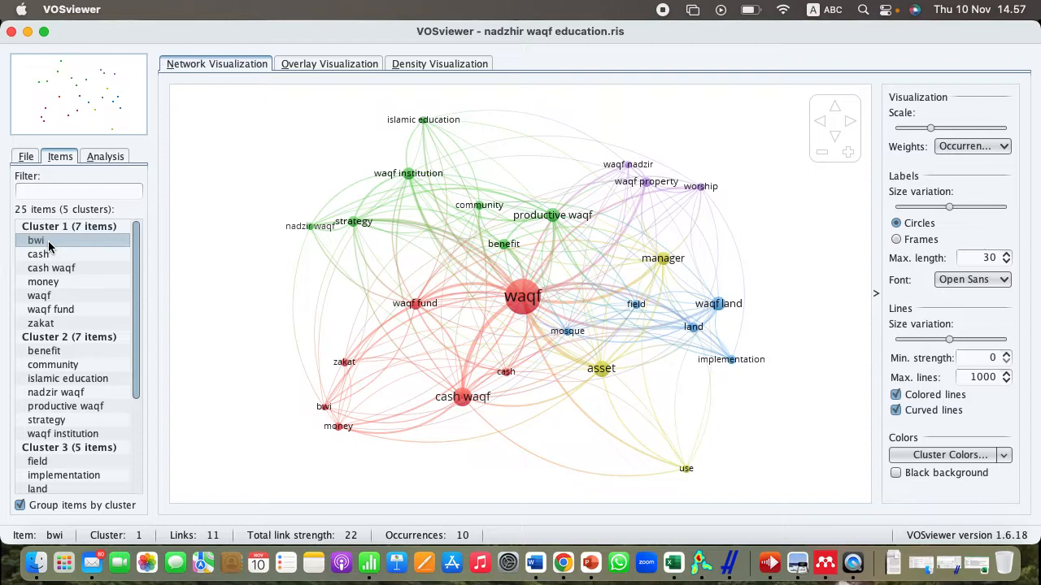
# Examine the total link strength and occurrences of the Cluster 1 items from "cash" through "zakat" one by one.
pyautogui.click(48, 256)
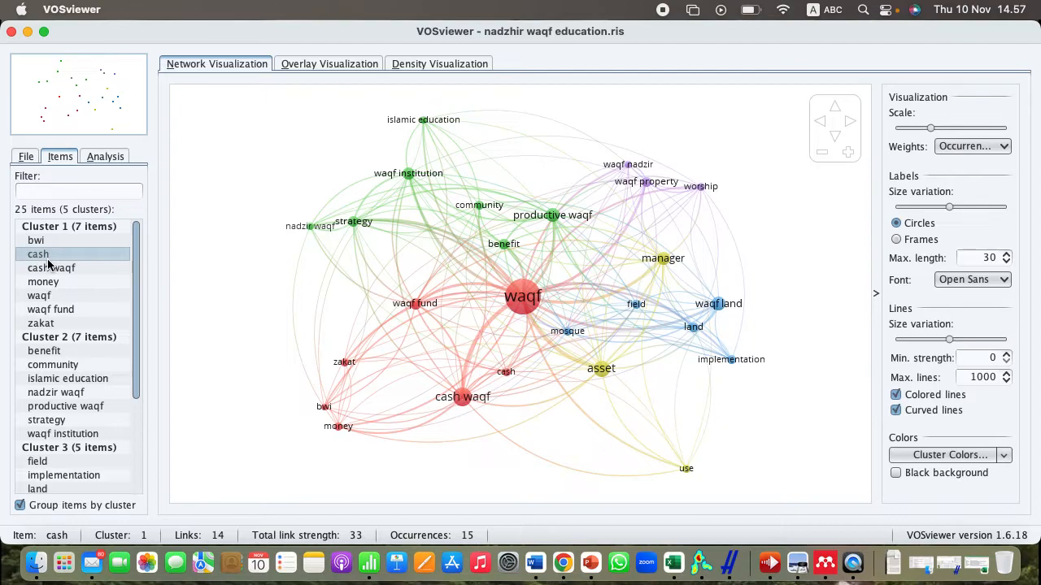
pyautogui.click(48, 268)
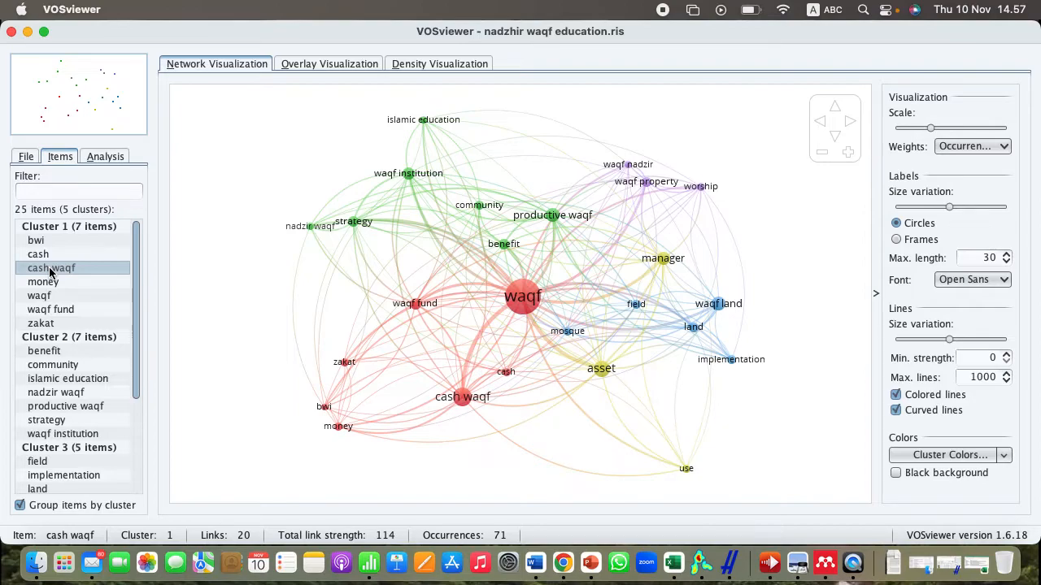
pyautogui.click(51, 282)
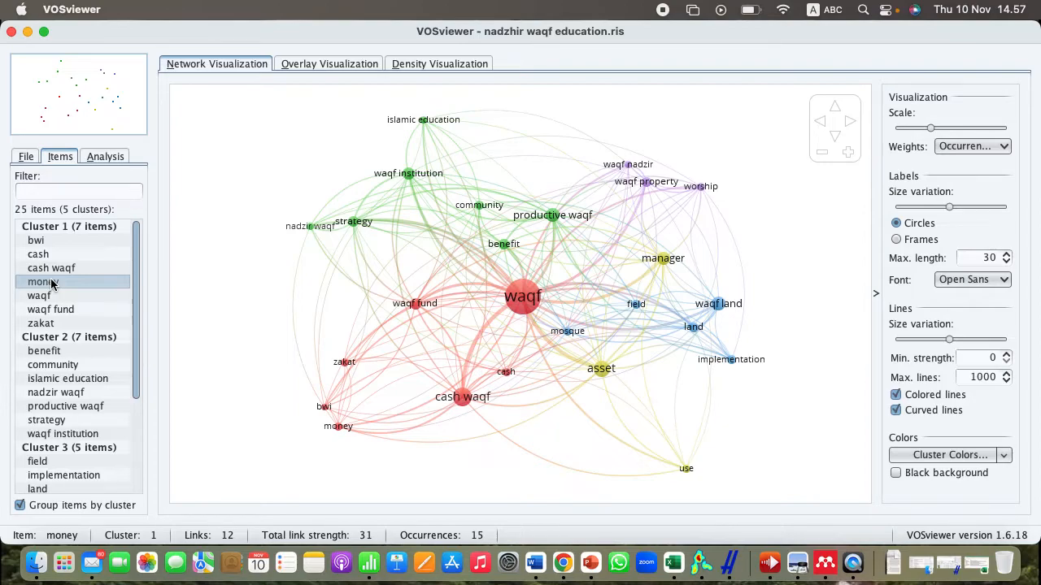
pyautogui.click(47, 297)
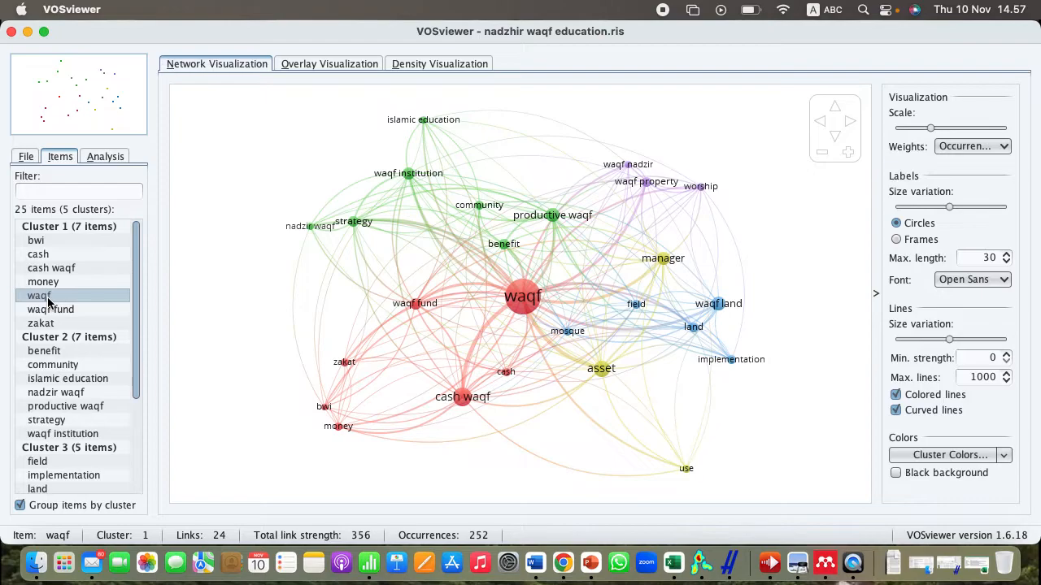
pyautogui.click(47, 310)
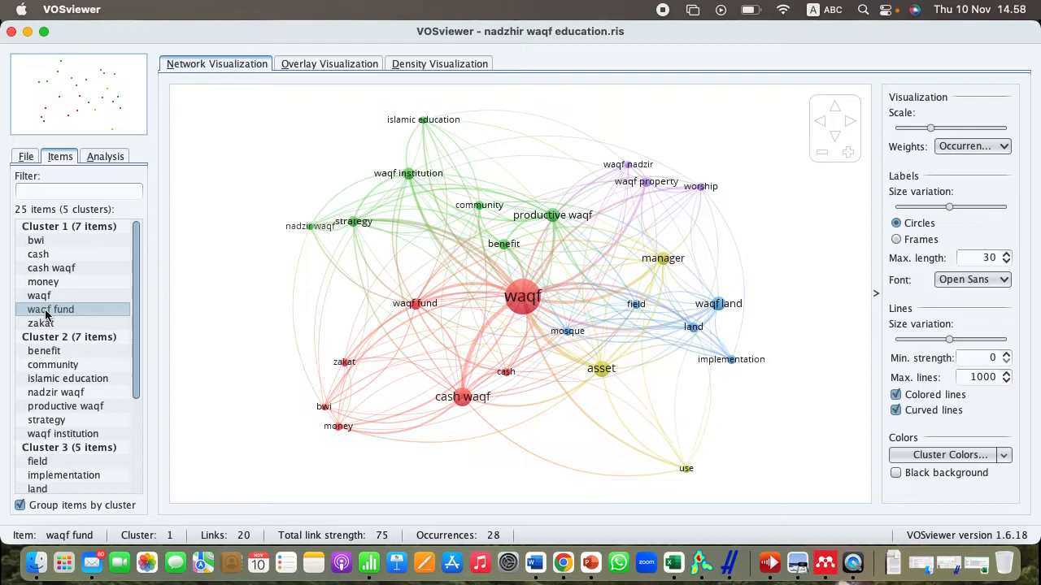
pyautogui.click(47, 327)
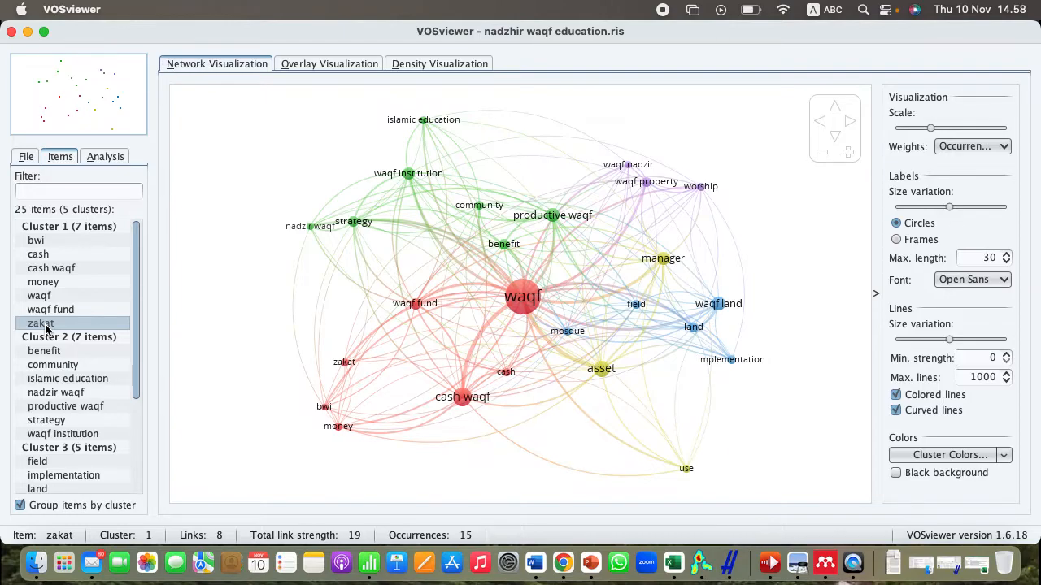
# Switch to the Book4 workbook in Excel and enter the headings "Link Strength" in B1 and "Occurrence" in C1.
pyautogui.press('super+Tab')
pyautogui.press('Up')
pyautogui.press('Right')
pyautogui.write('Ling')
pyautogui.press('BackSpace')
pyautogui.write('k')
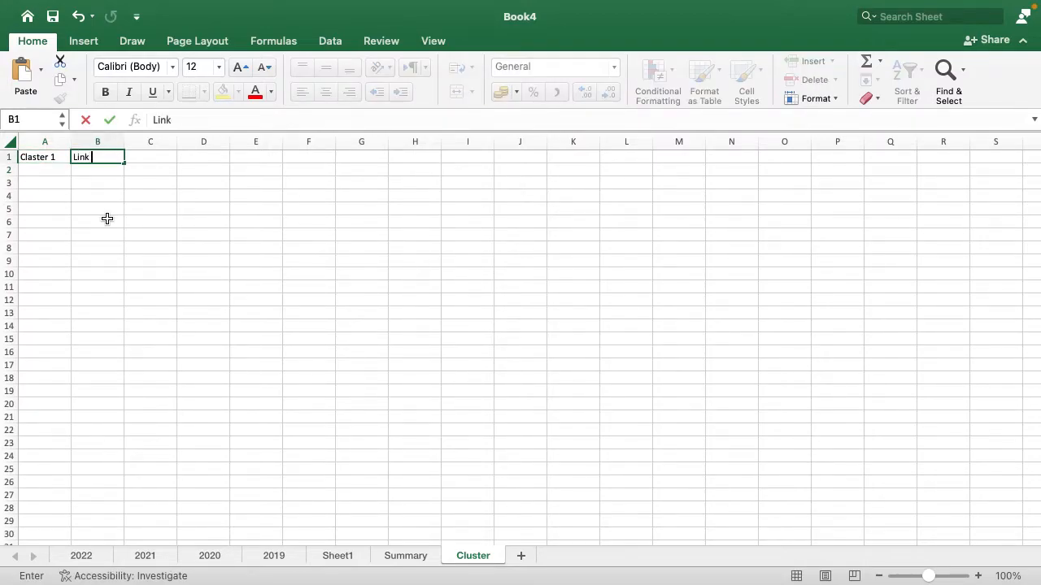
pyautogui.write(' Ste')
pyautogui.press('BackSpace')
pyautogui.write('rength')
pyautogui.press('Tab')
pyautogui.write('Occu')
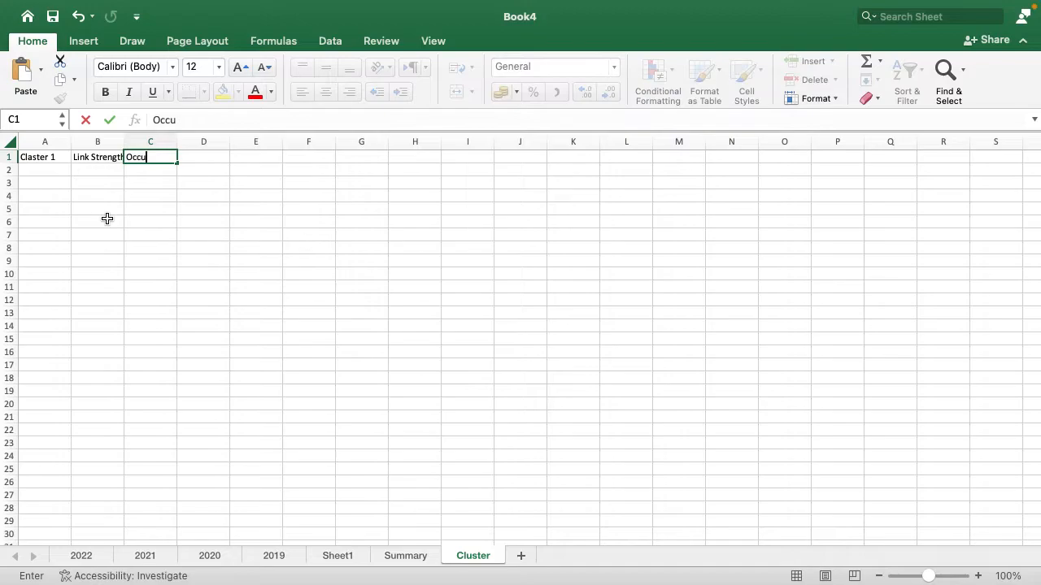
pyautogui.write('rrence')
pyautogui.press('Return')
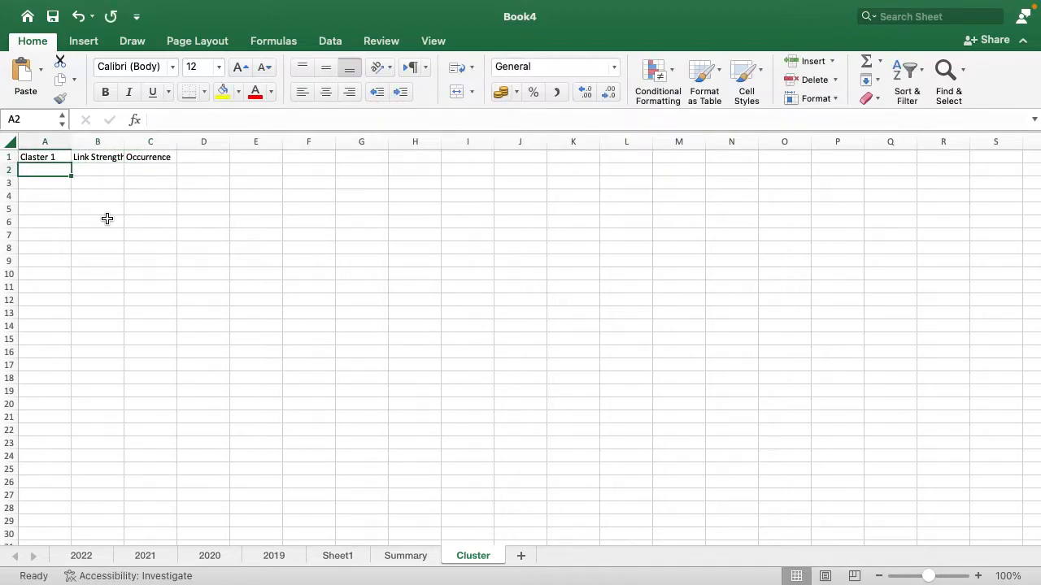
# Fill row 2 of the Cluster sheet with the item "BWI", link strength 22 and occurrence 10.
pyautogui.write('BWI')
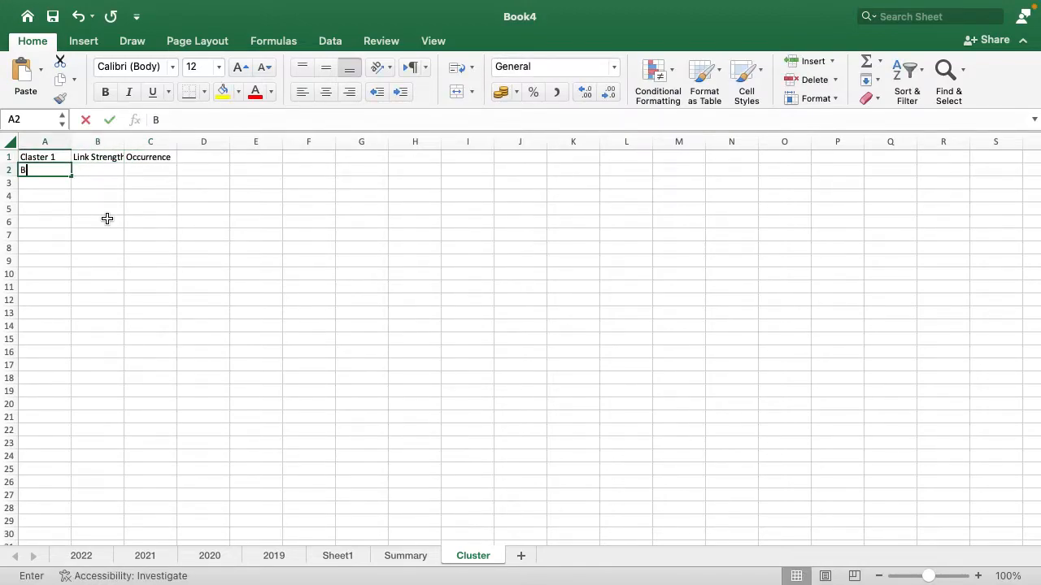
pyautogui.press('BackSpace')
pyautogui.press('BackSpace')
pyautogui.press('BackSpace')
pyautogui.write('BWI')
pyautogui.press('Tab')
pyautogui.write('22')
pyautogui.press('Tab')
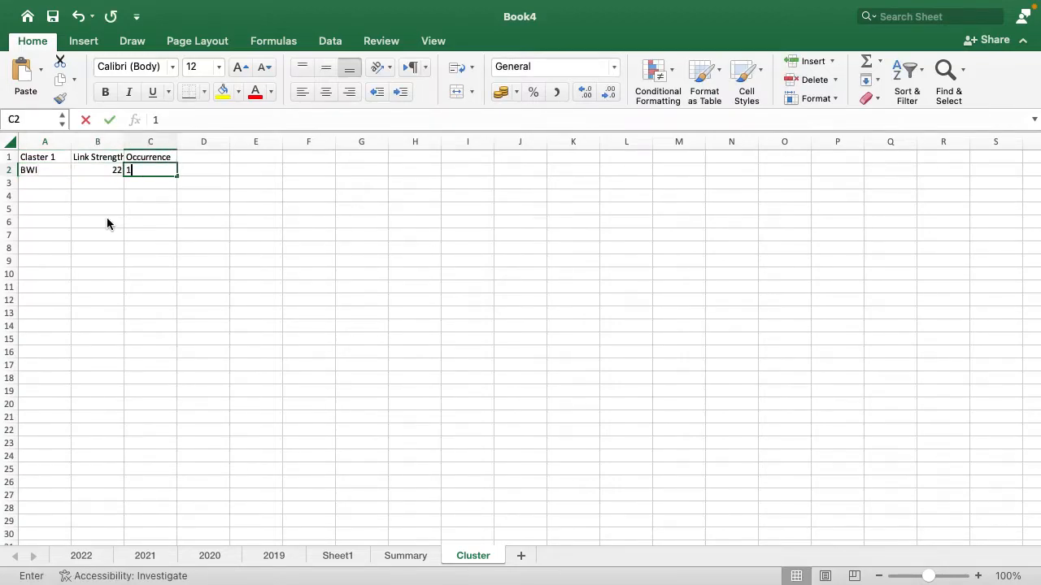
pyautogui.write('10')
pyautogui.press('Return')
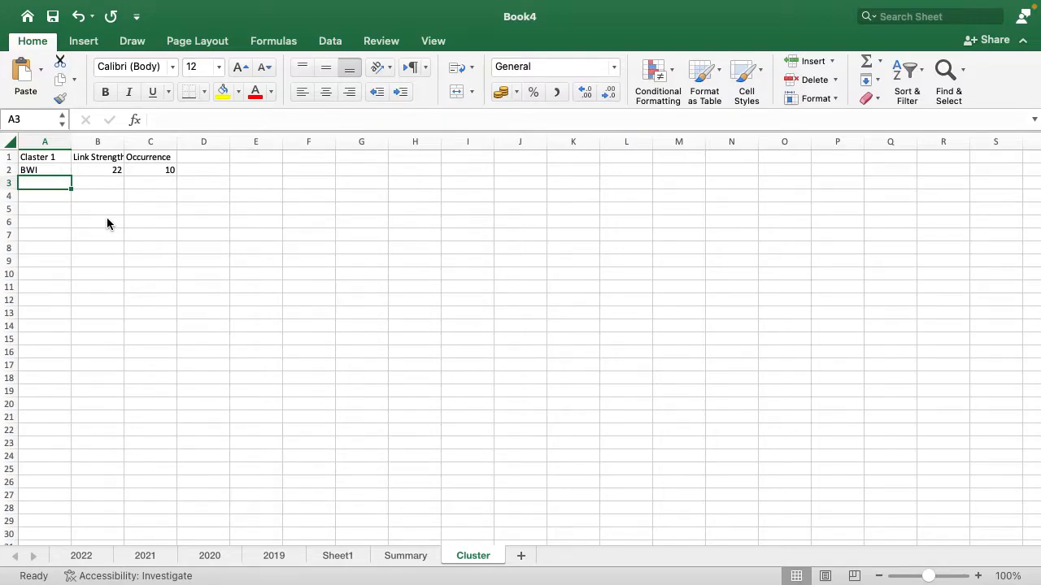
# Look up the "cash" item in VOSviewer and record it in row 3 in Excel as "Cash", 33 and 15.
pyautogui.hotkey('ctrl', 'Left')
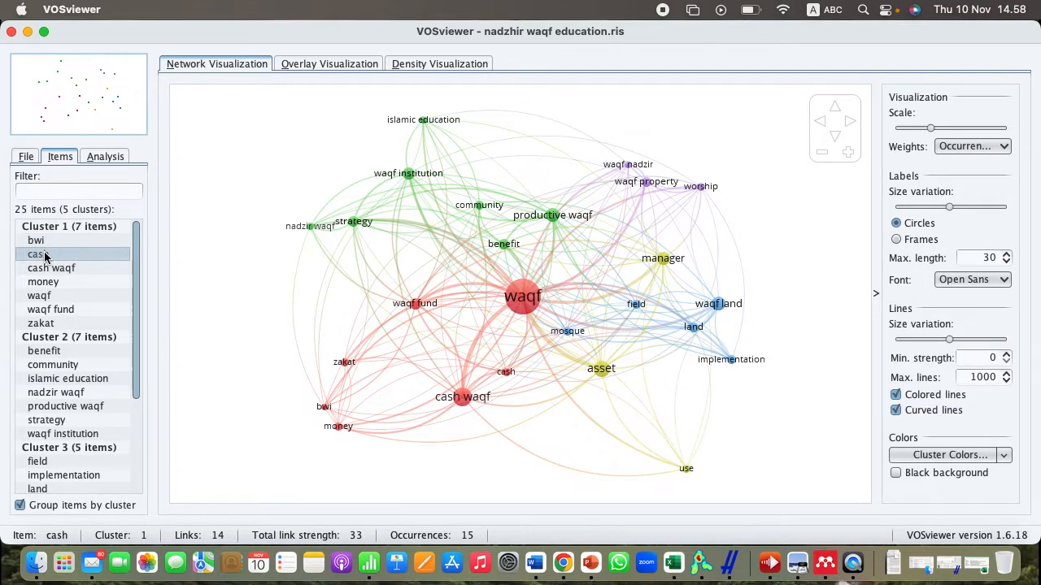
pyautogui.hotkey('ctrl', 'Right')
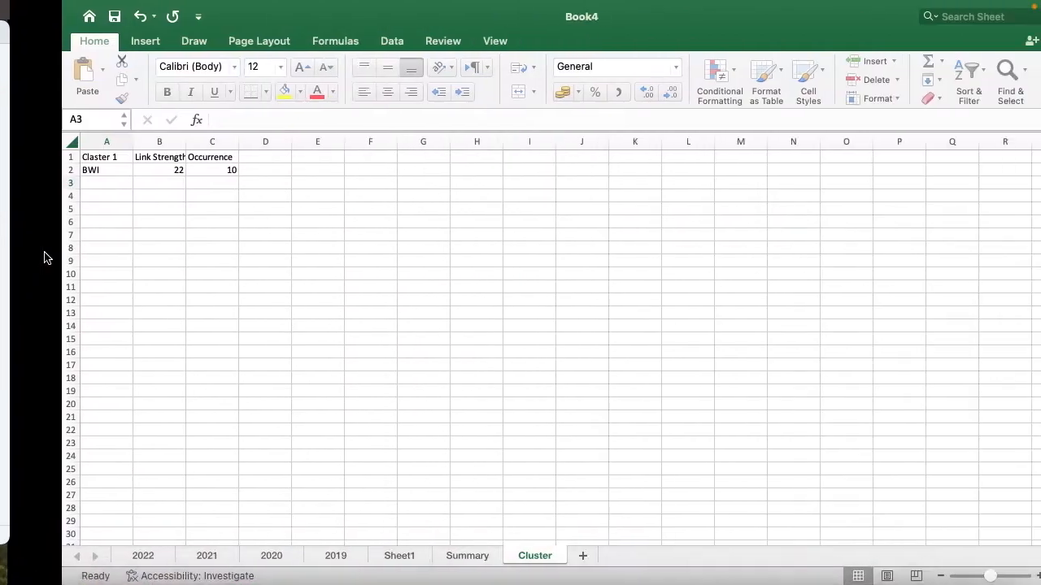
pyautogui.write('Cash')
pyautogui.press('Tab')
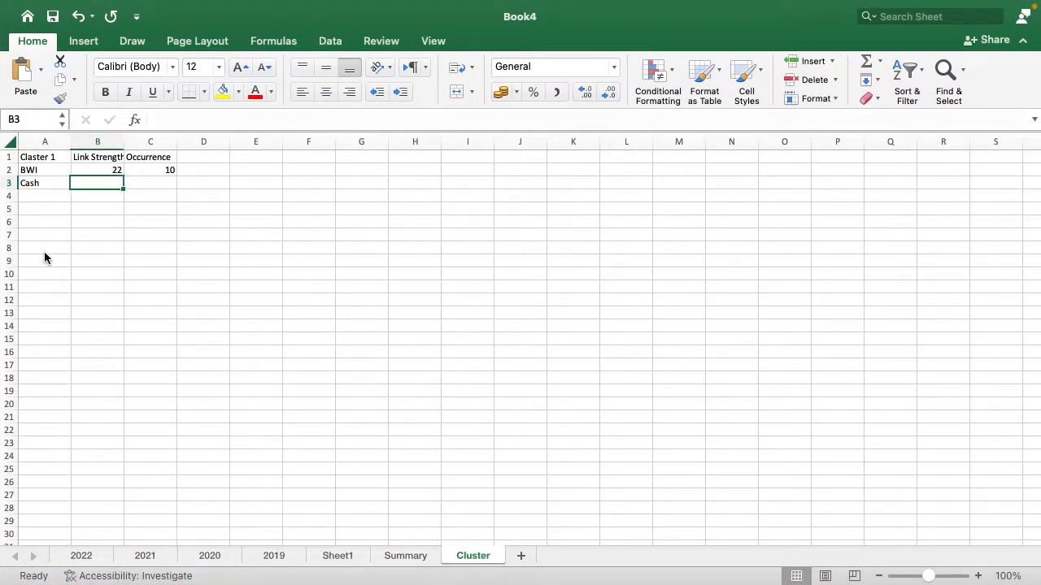
pyautogui.write('33')
pyautogui.press('Tab')
pyautogui.write('15')
pyautogui.press('Return')
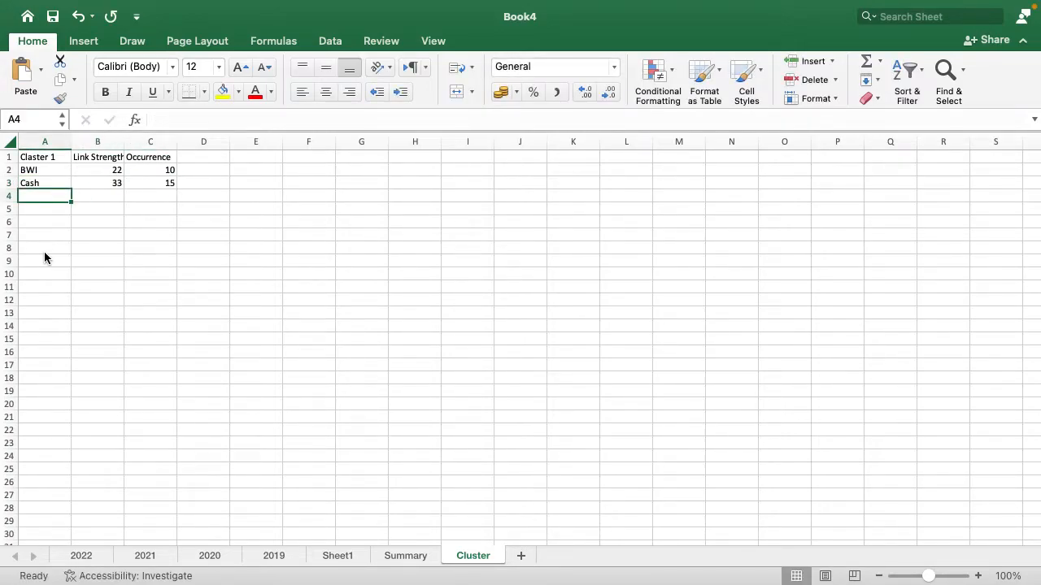
# Look up the "cash waqf" item in VOSviewer and enter "Cash waqf" in cell A4 of the Excel sheet.
pyautogui.hotkey('ctrl', 'Left')
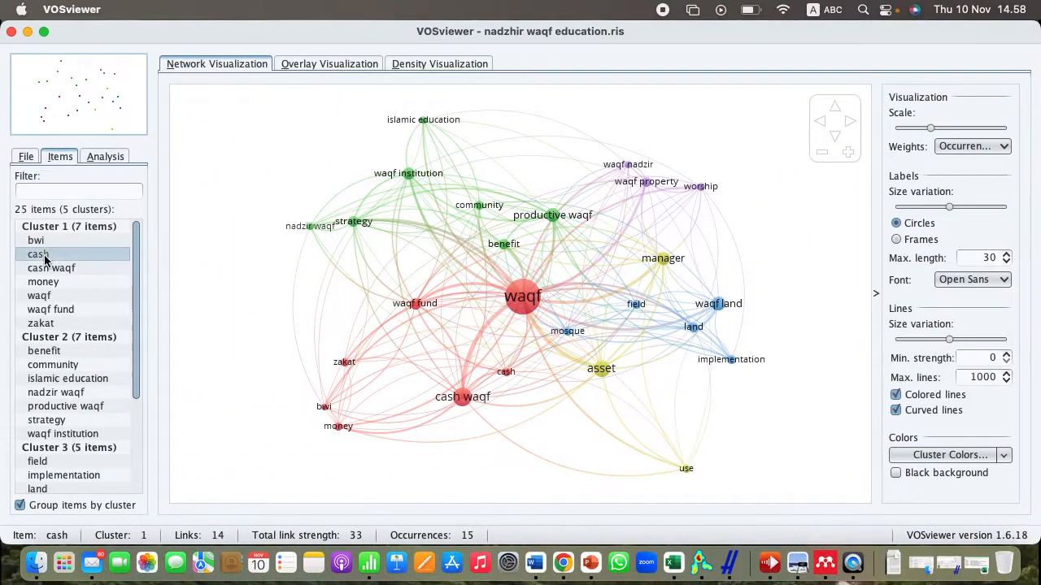
pyautogui.click(58, 269)
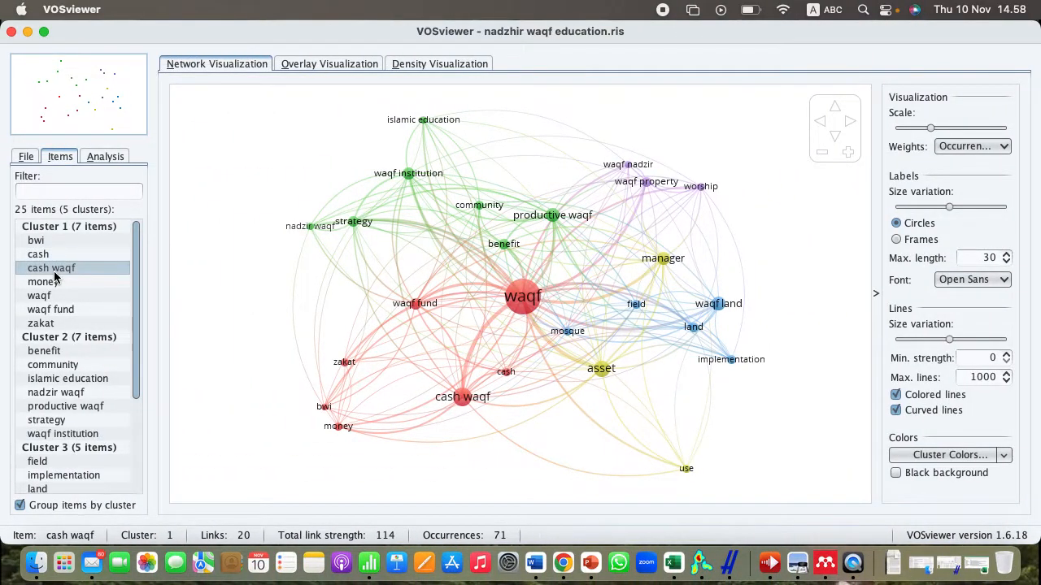
pyautogui.hotkey('ctrl', 'Right')
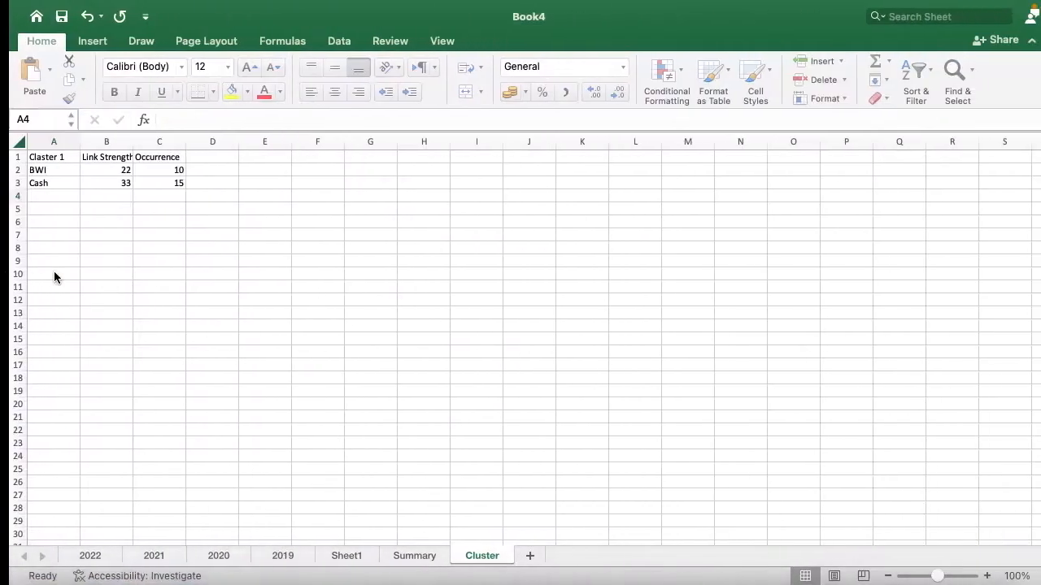
pyautogui.write('Cash')
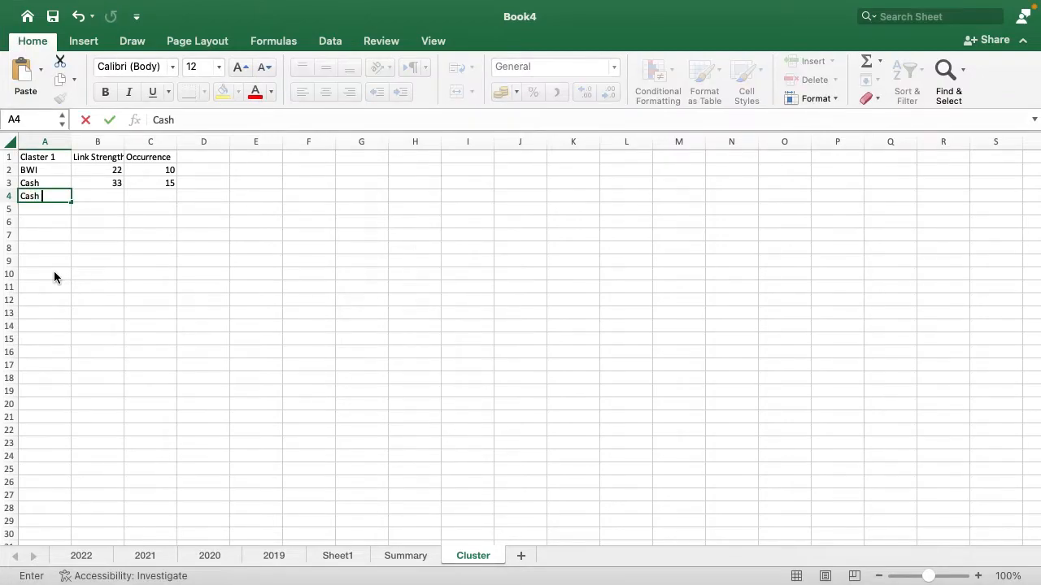
pyautogui.write(' Waq')
pyautogui.press('BackSpace')
pyautogui.press('BackSpace')
pyautogui.press('BackSpace')
pyautogui.write('waqf')
pyautogui.press('Tab')
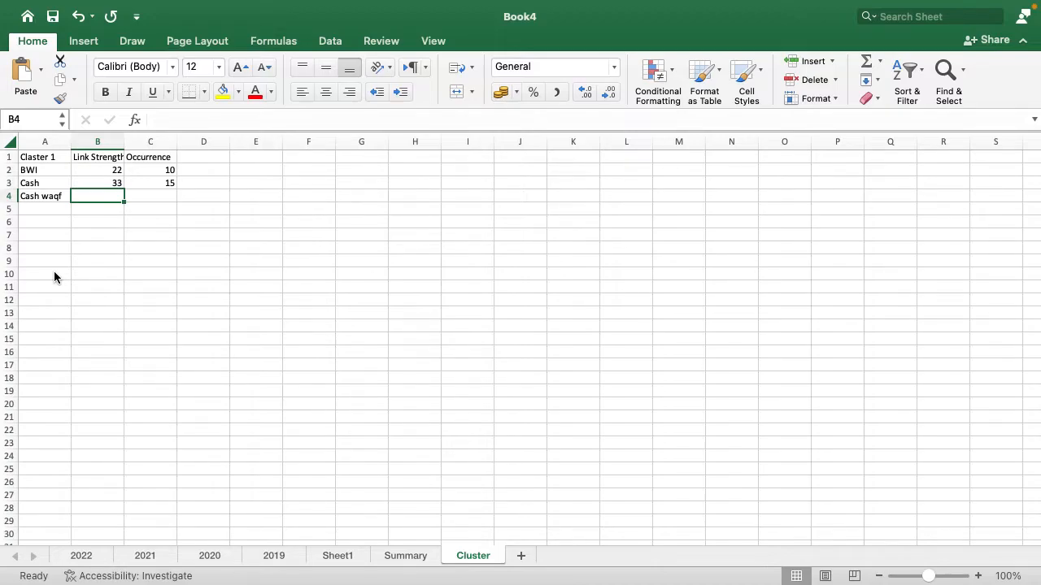
# Enter link strength 114 and occurrence 71 for the Cash waqf row.
pyautogui.write('117')
pyautogui.press('Tab')
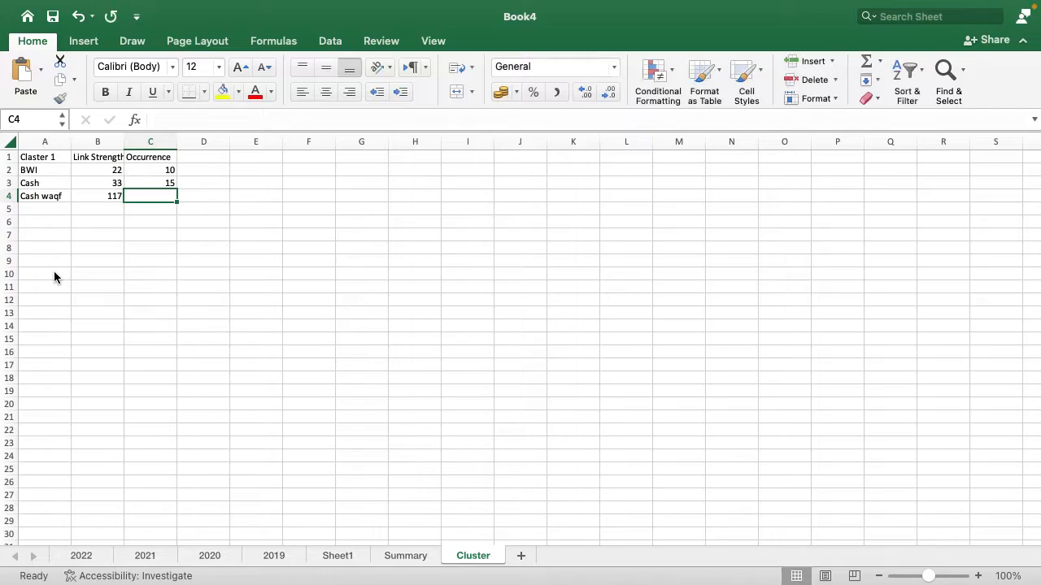
pyautogui.press('Left')
pyautogui.write('114')
pyautogui.press('Tab')
pyautogui.write('71')
pyautogui.press('Return')
pyautogui.press('Left')
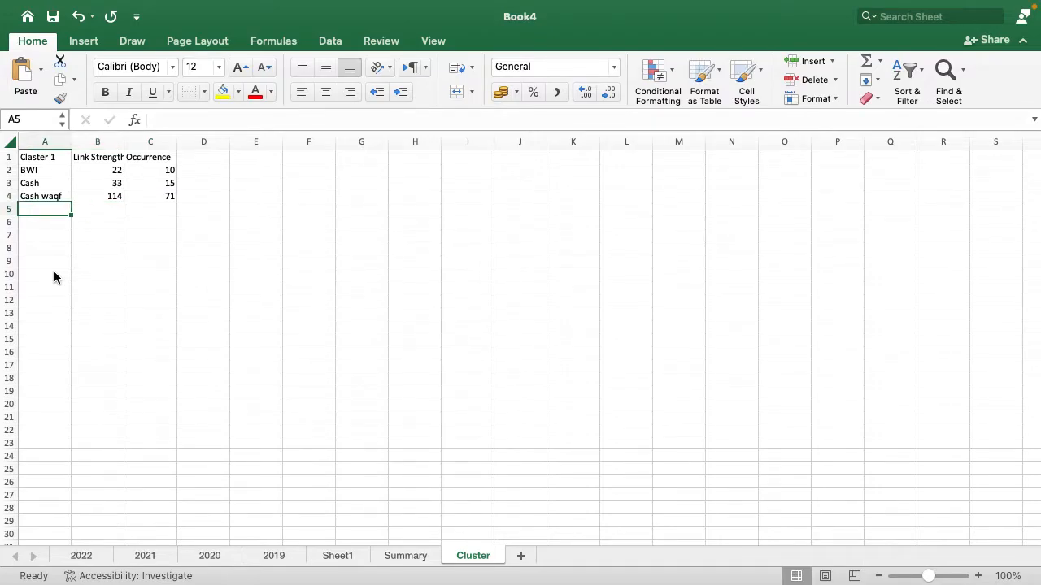
# Fill row 5 with the item "money", link strength 31 and occurrence 15.
pyautogui.write('moneyt')
pyautogui.press('Tab')
pyautogui.press('Left')
pyautogui.write('money')
pyautogui.press('Tab')
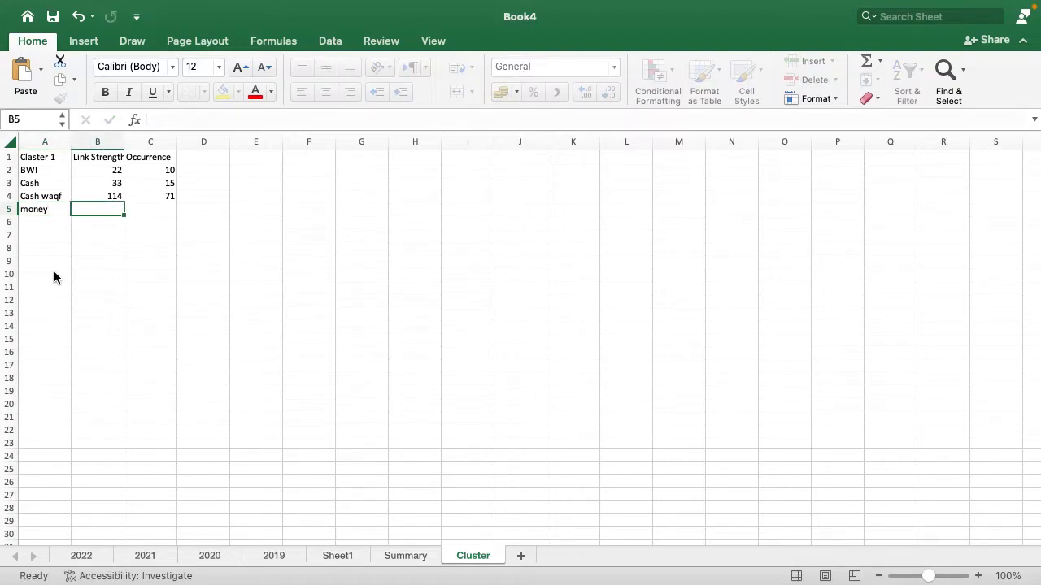
pyautogui.write('31')
pyautogui.press('Tab')
pyautogui.write('15')
pyautogui.press('Return')
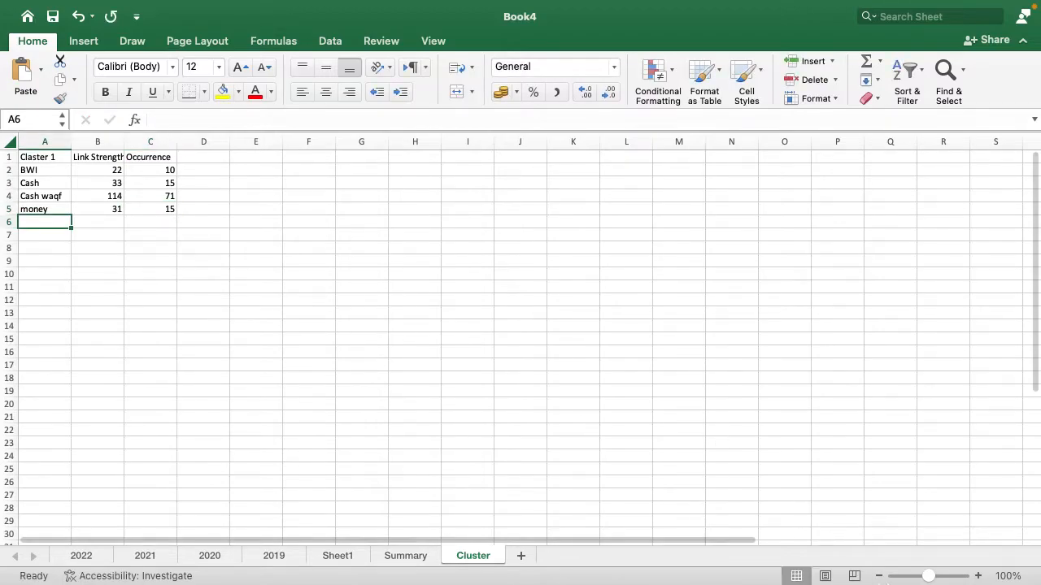
# Enlarge the Cluster sheet to 170% and review the Cluster 1 items entered in column A.
pyautogui.click(978, 575)
pyautogui.click(978, 575)
pyautogui.click(978, 575)
pyautogui.click(978, 575)
pyautogui.click(978, 576)
pyautogui.click(978, 575)
pyautogui.click(978, 576)
pyautogui.press('Up')
pyautogui.press('Up')
pyautogui.press('Up')
pyautogui.press('Up')
pyautogui.press('Up')
pyautogui.press('Down')
pyautogui.press('Down')
pyautogui.press('Down')
pyautogui.press('Down')
pyautogui.press('Down')
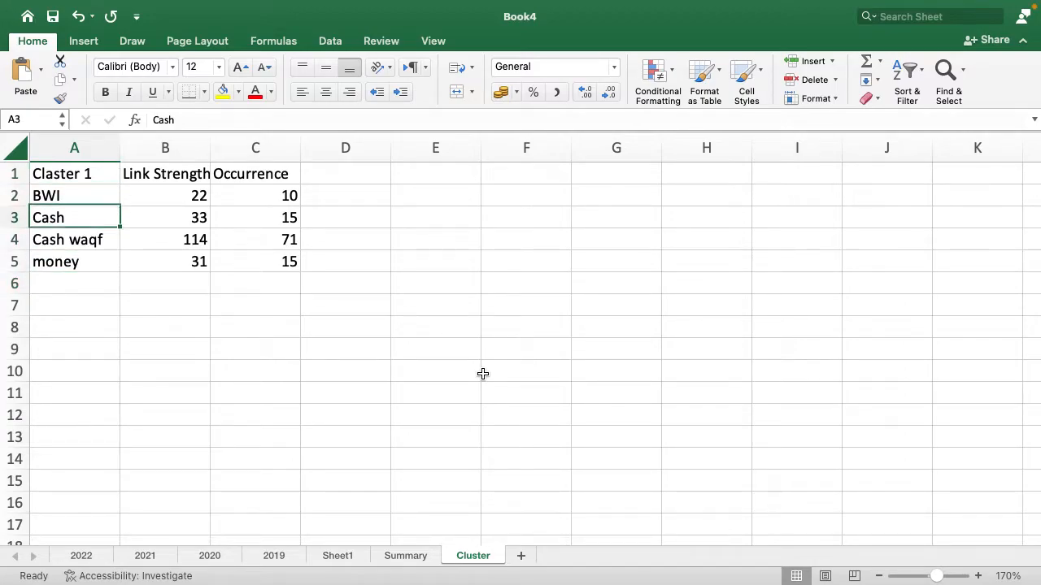
pyautogui.press('Up')
pyautogui.press('Up')
pyautogui.press('Up')
pyautogui.press('Up')
pyautogui.press('Down')
pyautogui.press('Down')
pyautogui.press('Down')
pyautogui.press('Down')
# Look up the "waqf" item in VOSviewer and record it in row 6 in Excel as "waqf", 356 and 252.
pyautogui.hotkey('ctrl', 'Left')
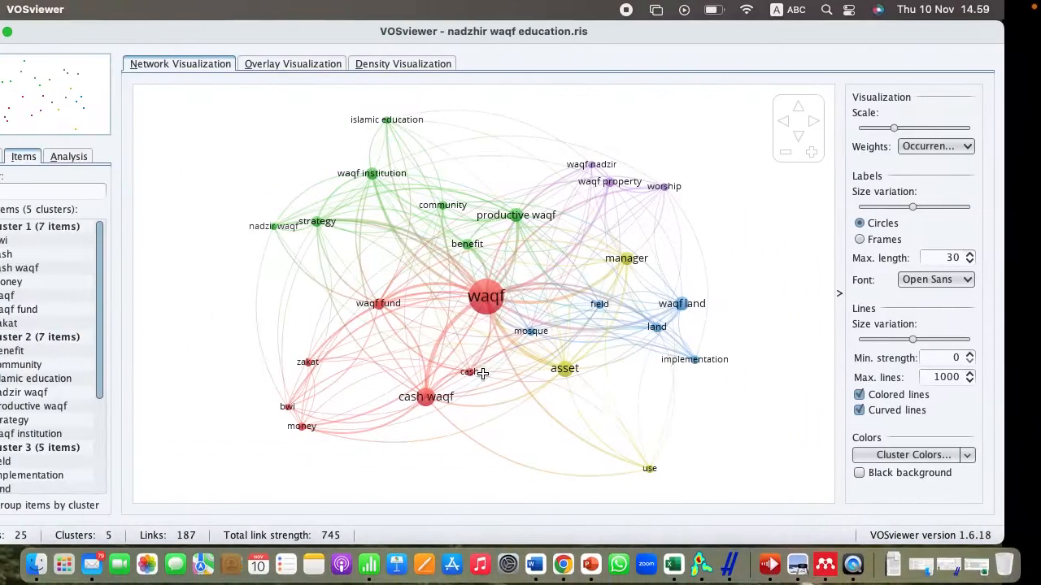
pyautogui.moveTo(41, 300)
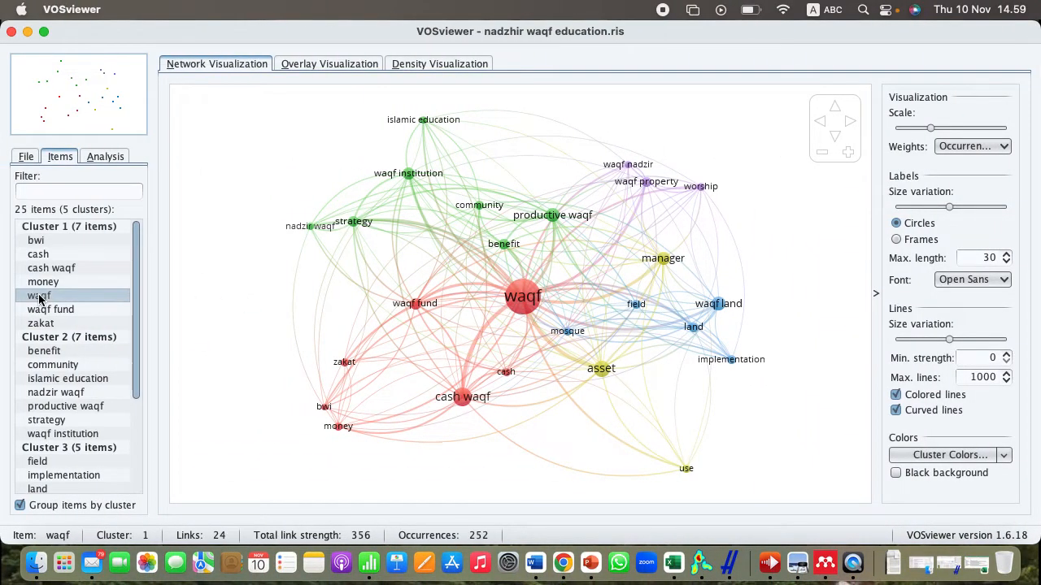
pyautogui.hotkey('ctrl', 'Right')
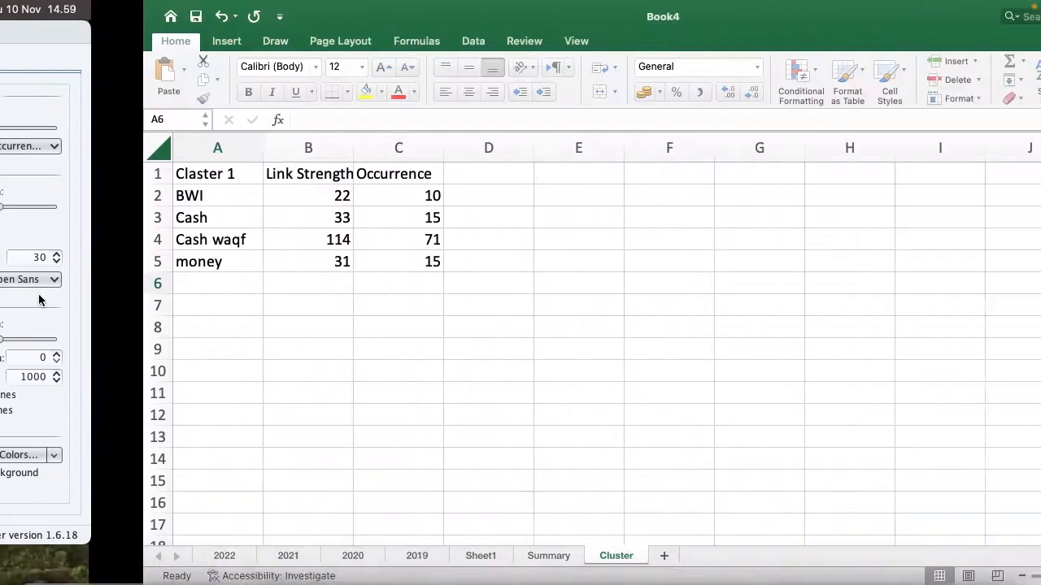
pyautogui.write('waqf')
pyautogui.press('Tab')
pyautogui.write('36')
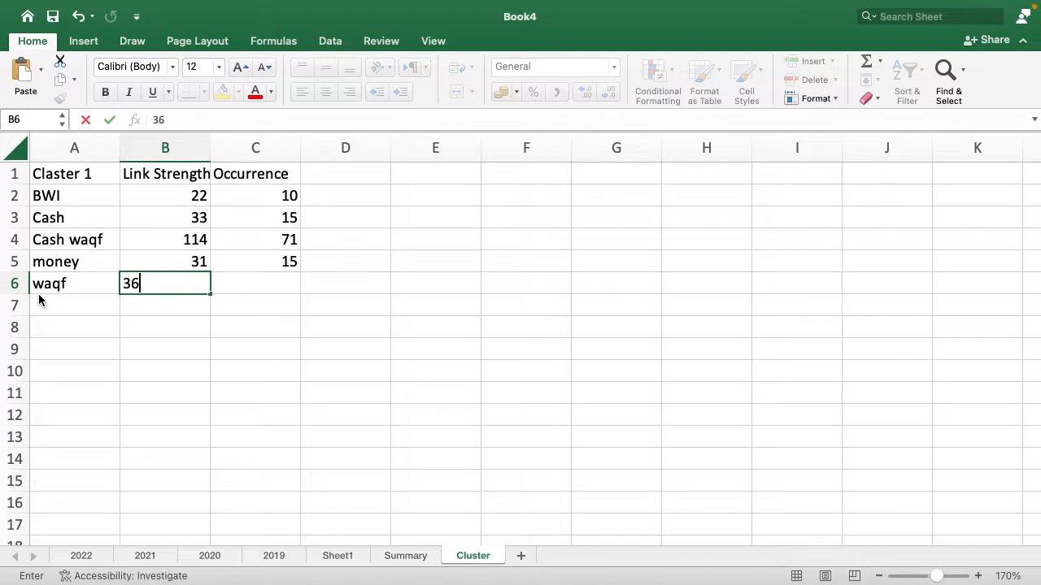
pyautogui.press('BackSpace')
pyautogui.write('56')
pyautogui.press('Tab')
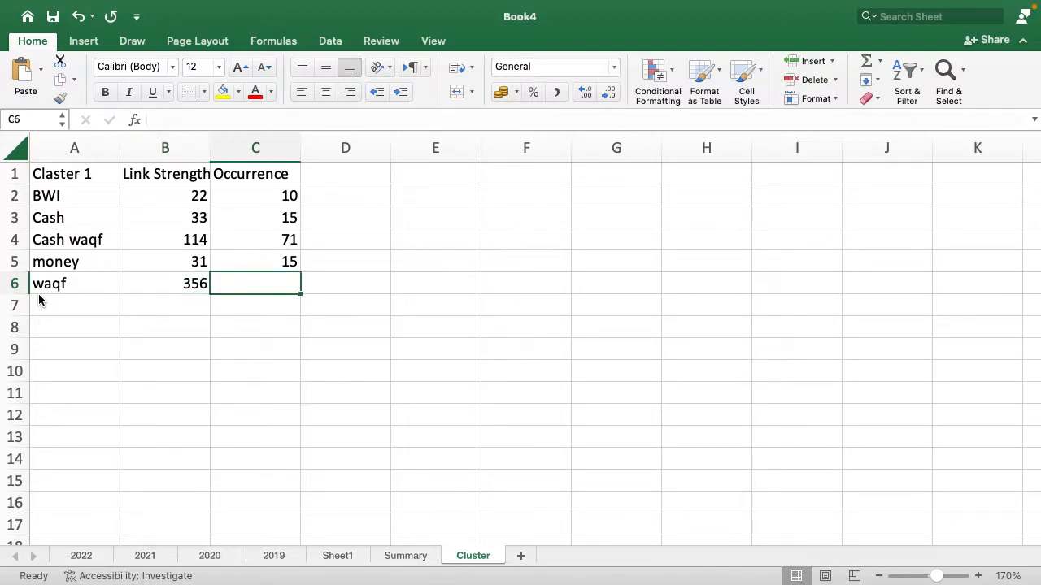
pyautogui.write('252')
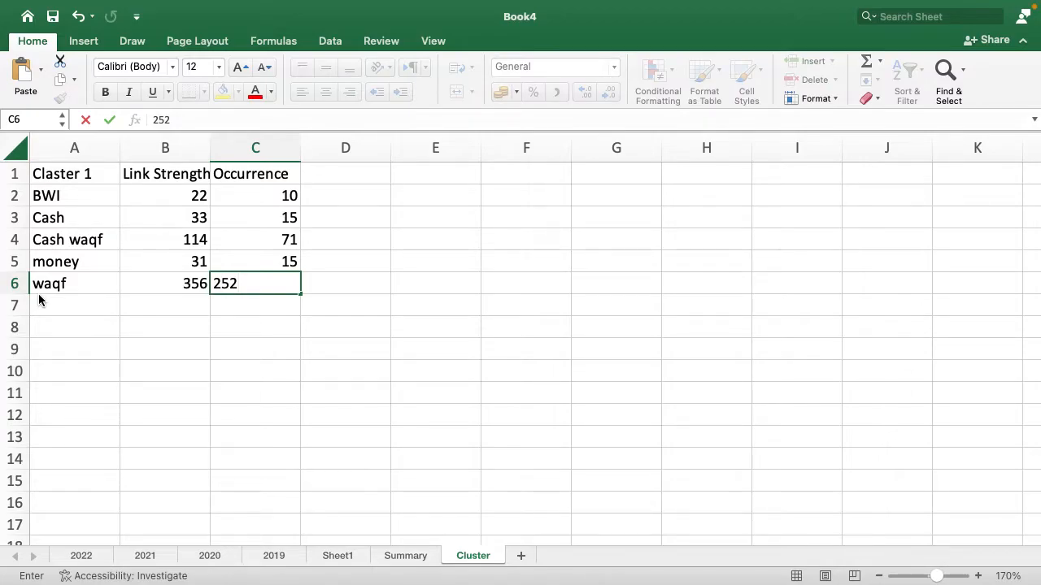
# Look up the "waqf fund" item in VOSviewer and record it in row 7 in Excel with link strength 75 and occurrence 28.
pyautogui.press('super+Tab')
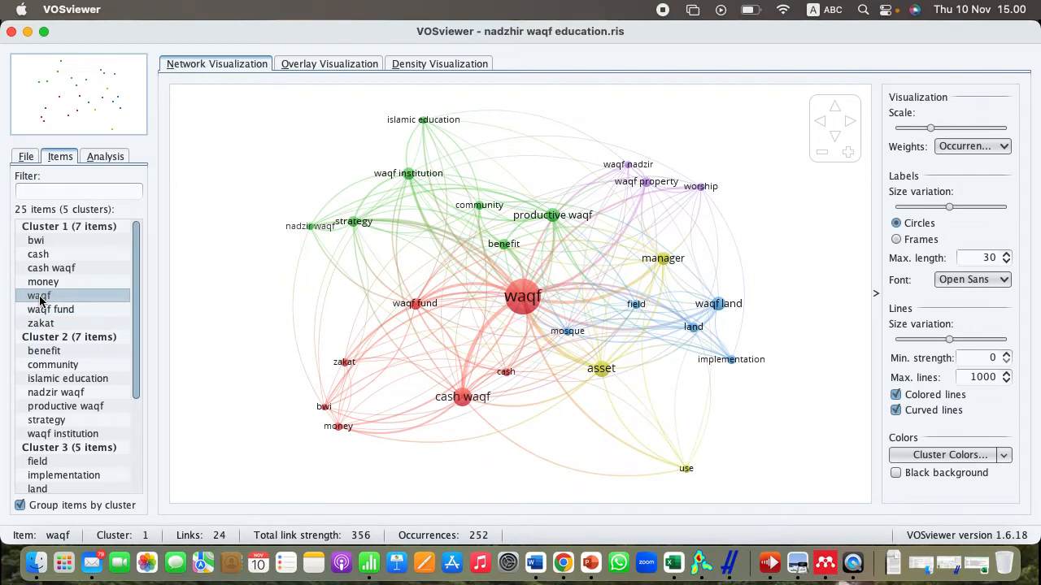
pyautogui.click(43, 315)
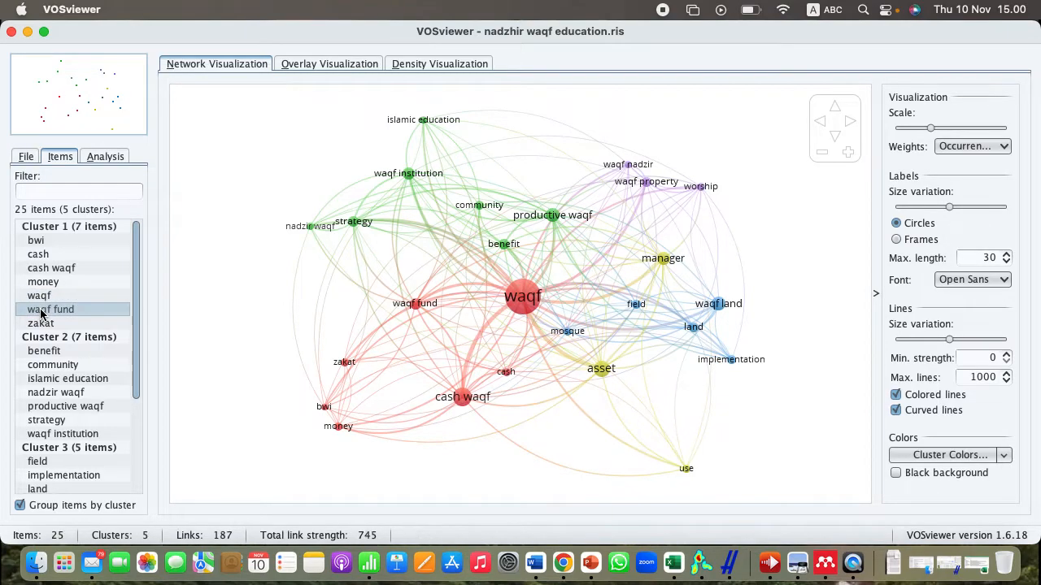
pyautogui.press('super+Tab')
pyautogui.click(39, 308)
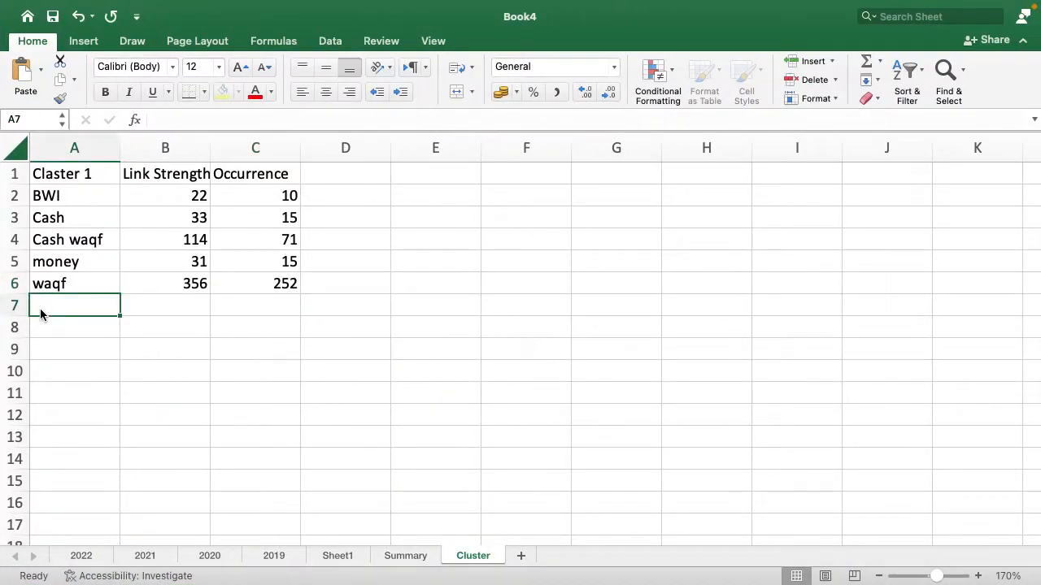
pyautogui.write('waqf fund')
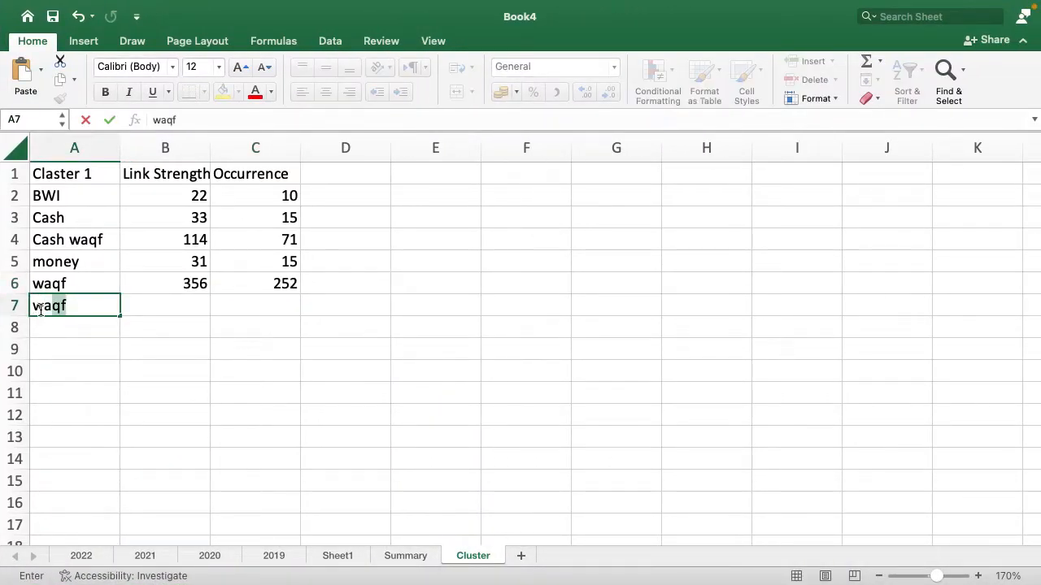
pyautogui.press('Tab')
pyautogui.write('75')
pyautogui.press('Tab')
pyautogui.write('28')
pyautogui.press('Return')
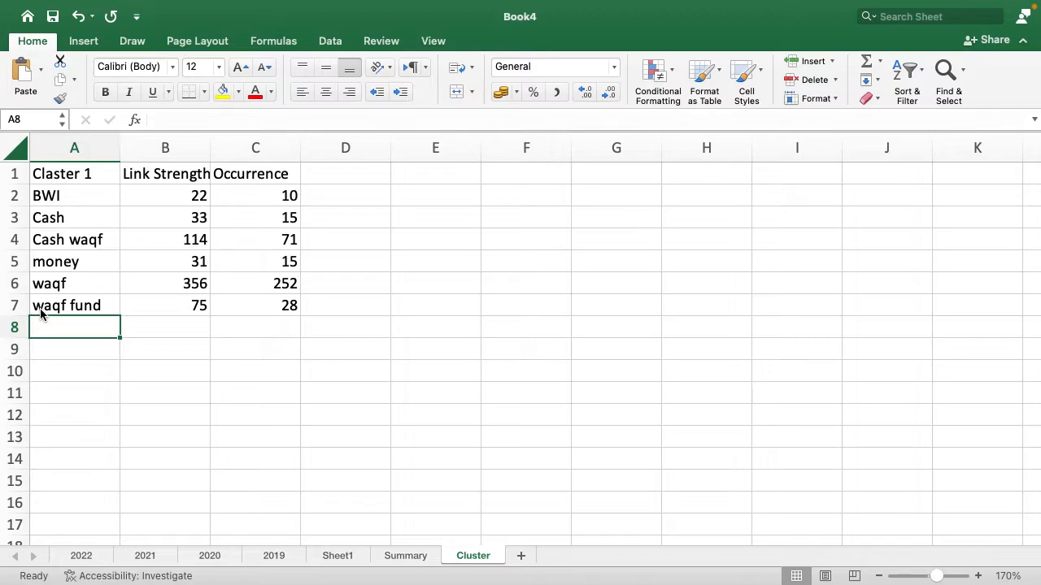
# Fill row 8 with the item "zakat", link strength 19 and occurrence 15.
pyautogui.write('zakat')
pyautogui.press('Tab')
pyautogui.write('15')
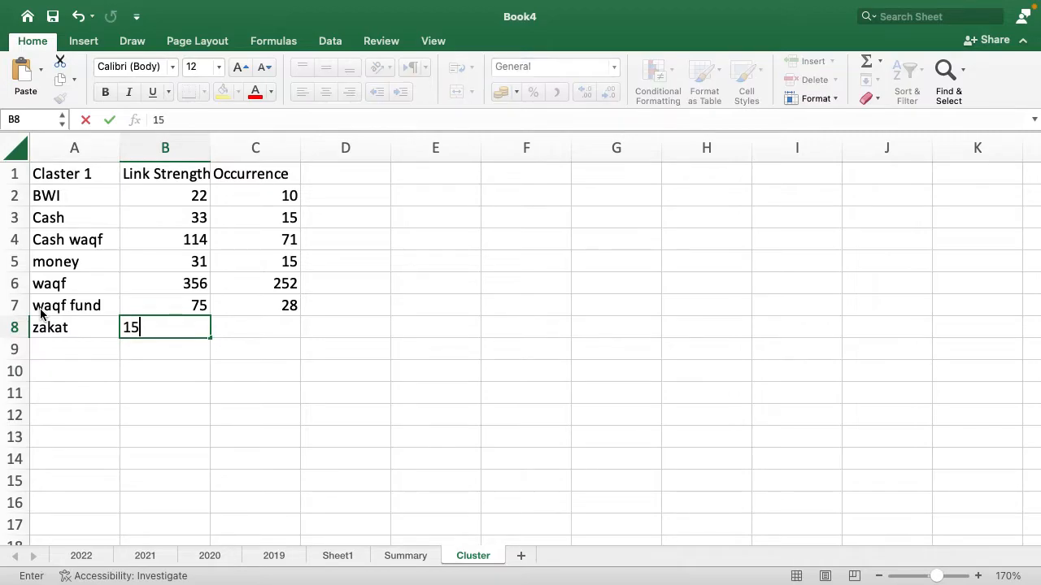
pyautogui.press('BackSpace')
pyautogui.write('6')
pyautogui.press('BackSpace')
pyautogui.write('9')
pyautogui.press('Tab')
pyautogui.write('16')
pyautogui.press('BackSpace')
pyautogui.write('5')
pyautogui.press('Return')
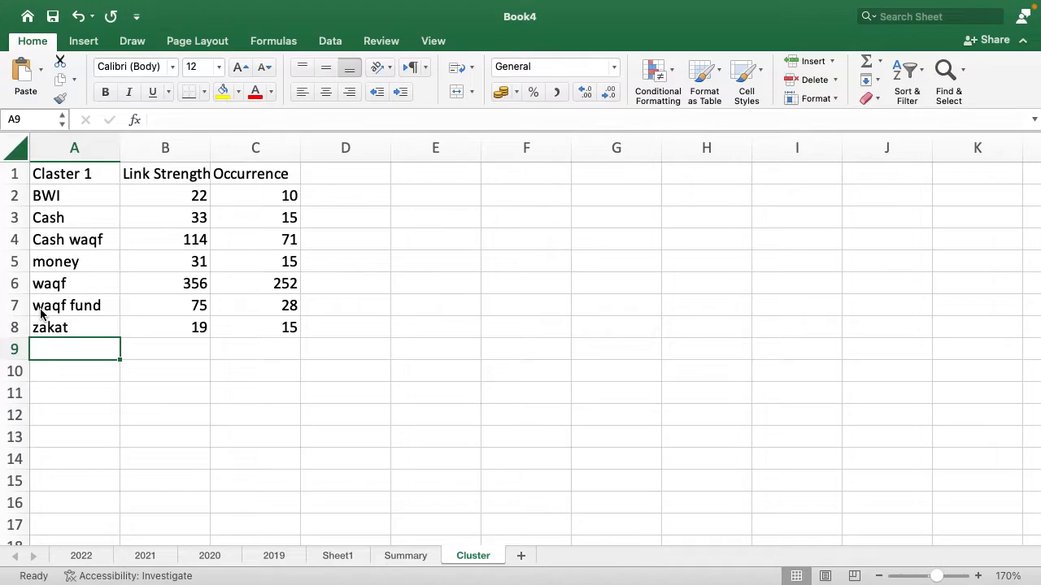
# Switch to VOSviewer and examine the link strength and occurrences of Cluster 2 items, including benefit, community, islamic education, nadzir waqf, strategy and waqf institution.
pyautogui.hotkey('ctrl', 'Left')
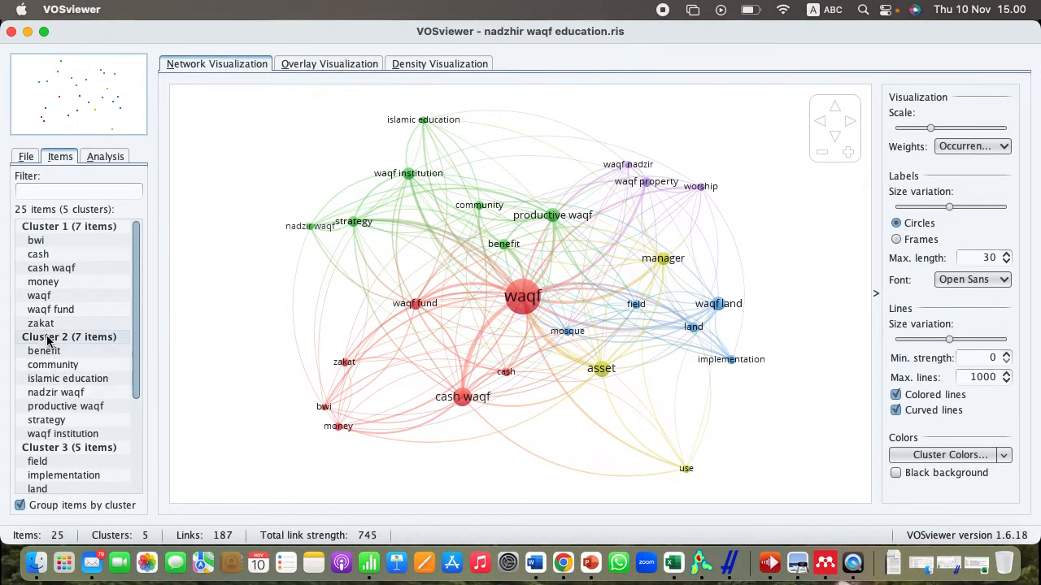
pyautogui.moveTo(137, 300); pyautogui.dragTo(138, 382)
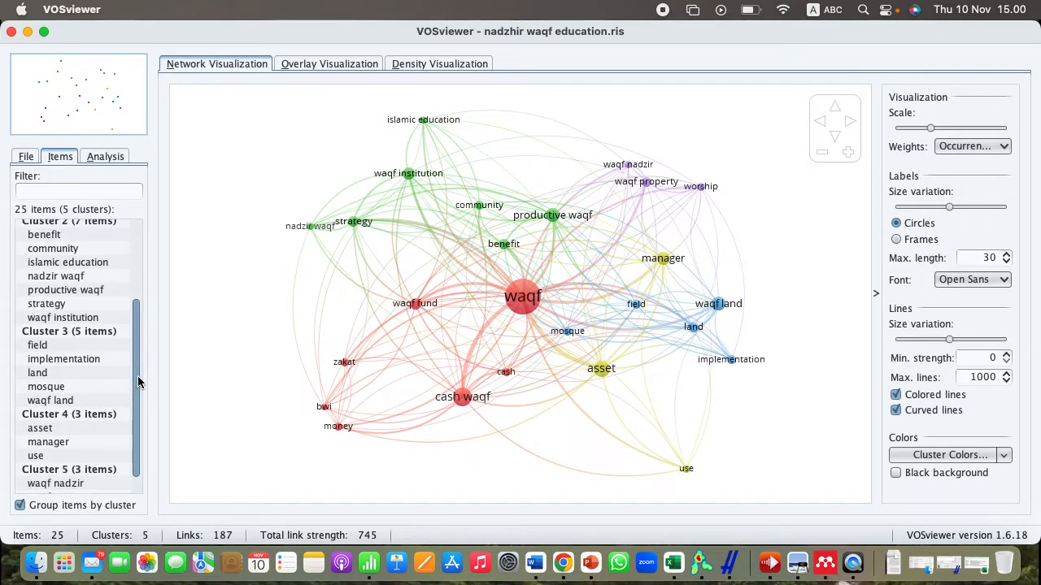
pyautogui.click(47, 236)
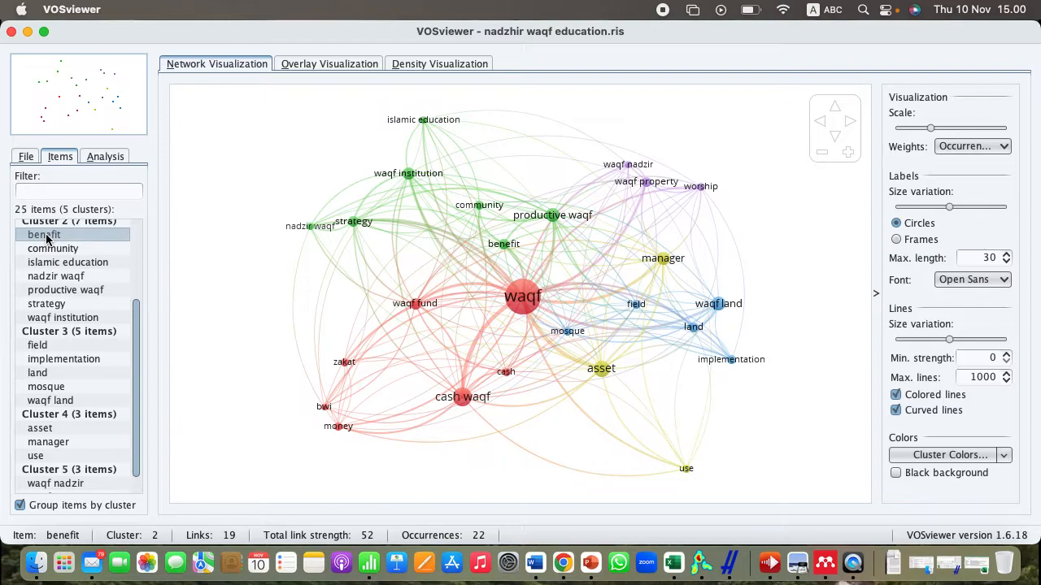
pyautogui.click(46, 249)
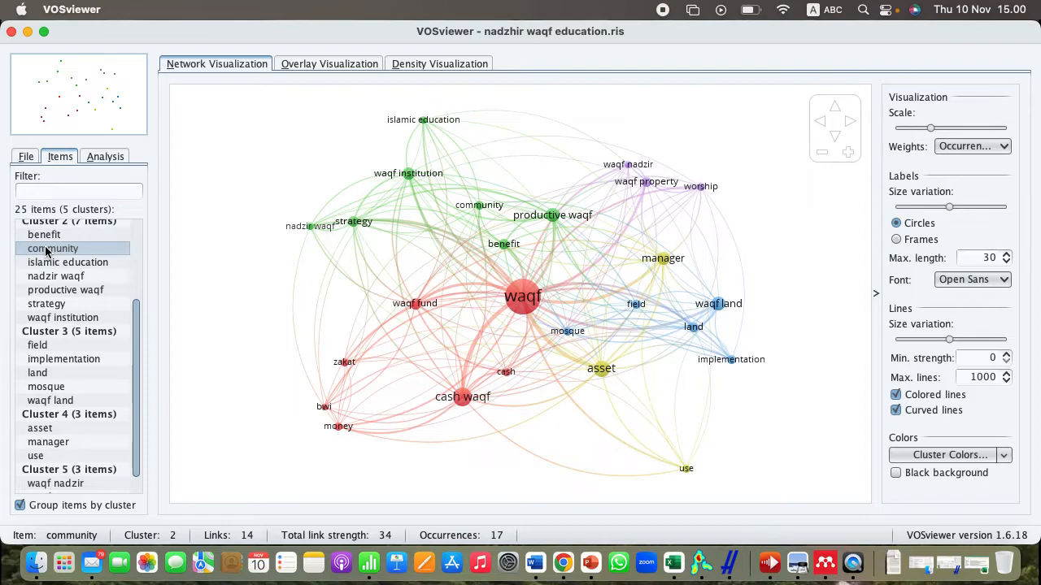
pyautogui.click(46, 263)
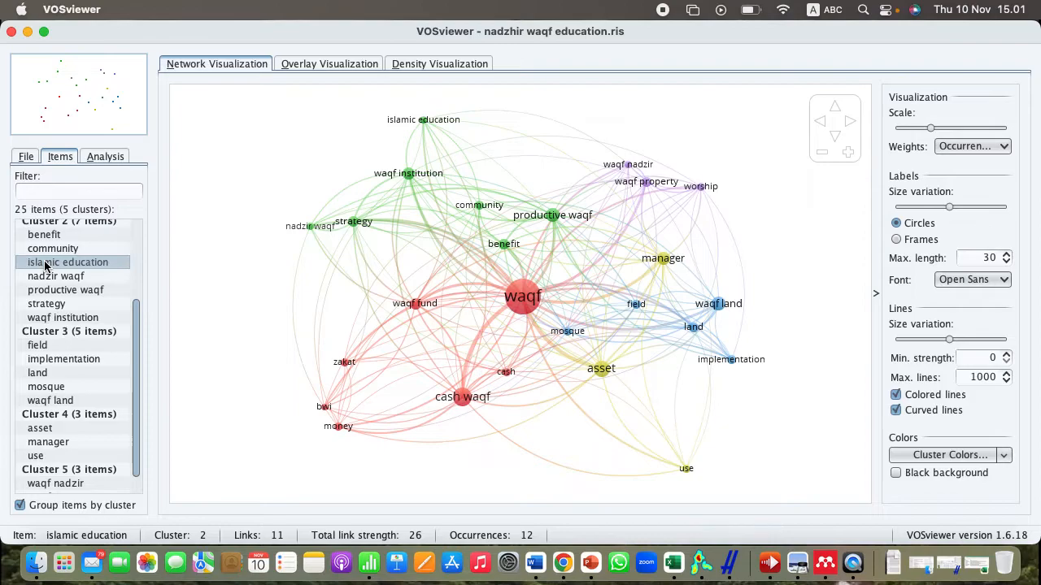
pyautogui.click(47, 279)
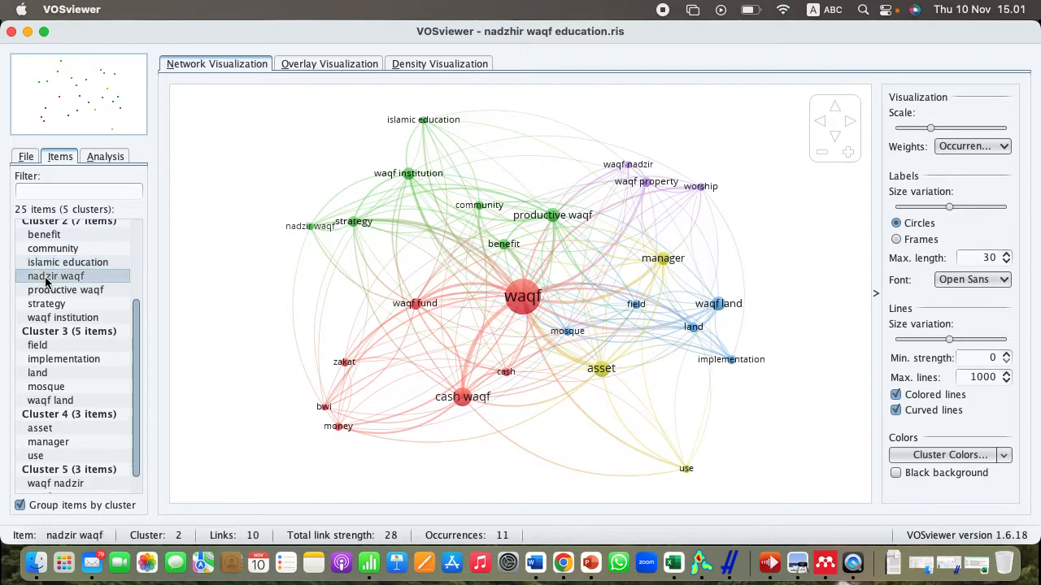
pyautogui.click(49, 263)
pyautogui.click(47, 278)
pyautogui.click(53, 250)
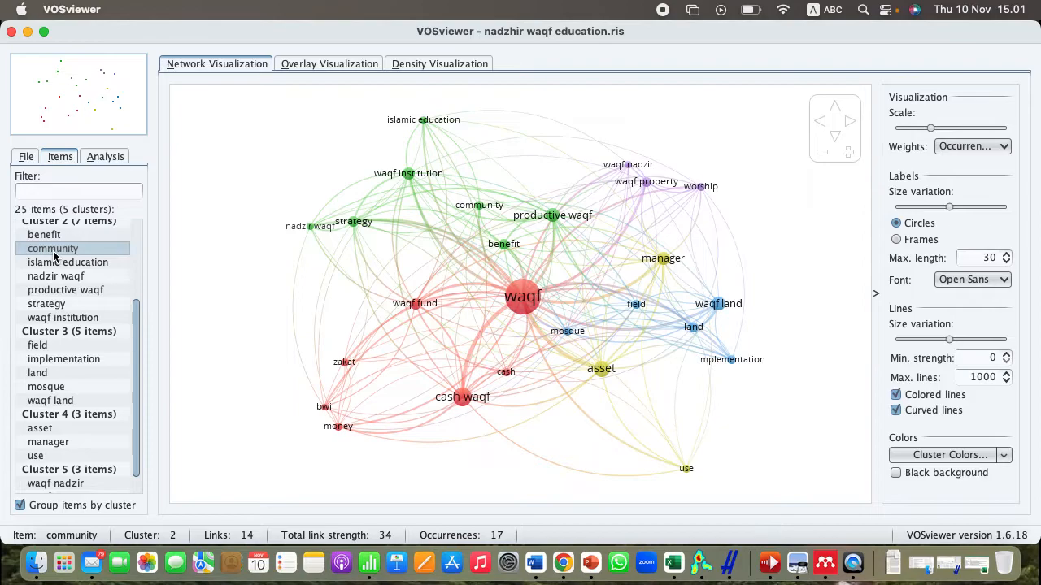
pyautogui.click(53, 263)
pyautogui.click(52, 285)
pyautogui.click(53, 282)
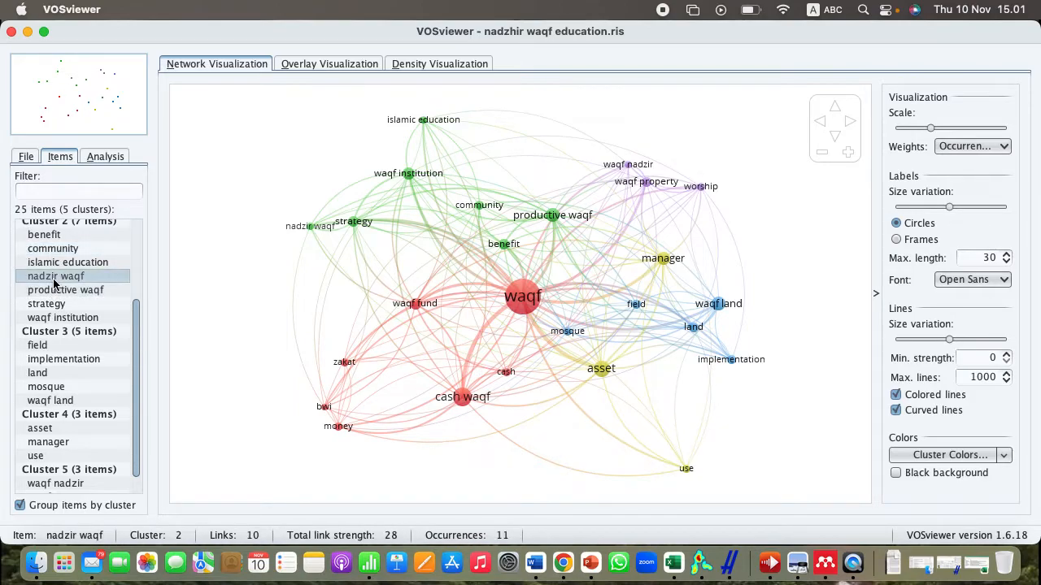
pyautogui.click(53, 304)
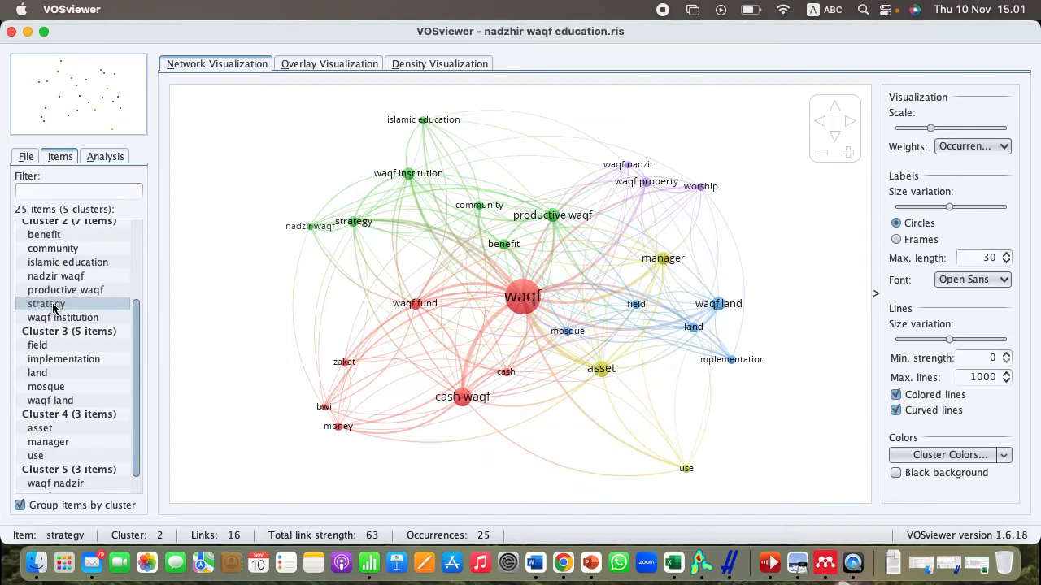
pyautogui.click(54, 319)
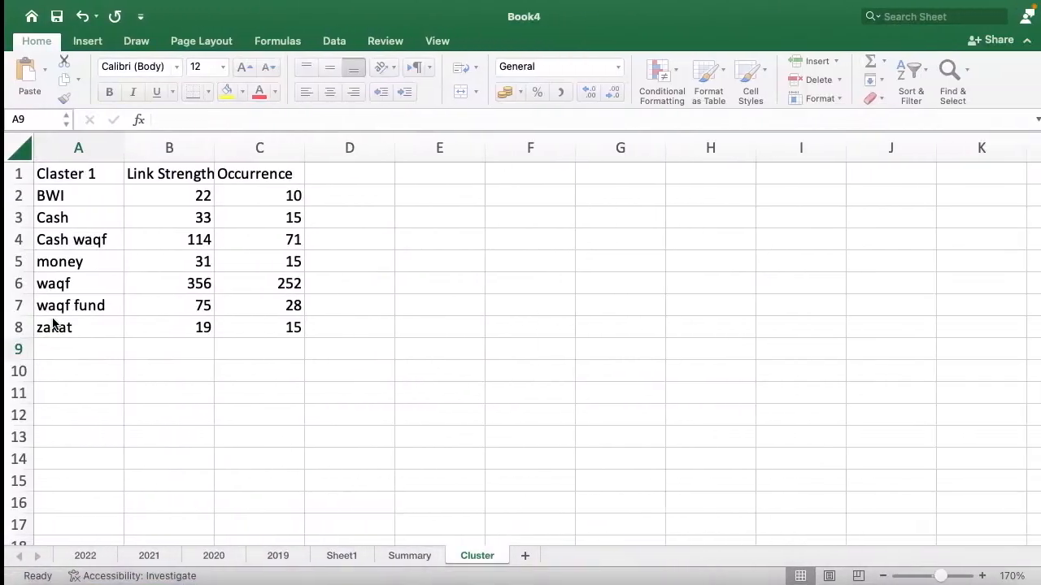
# Fill row 9 in Excel with the item "benefit" in bold, link strength 52 and occurrence 22.
pyautogui.press('super+b')
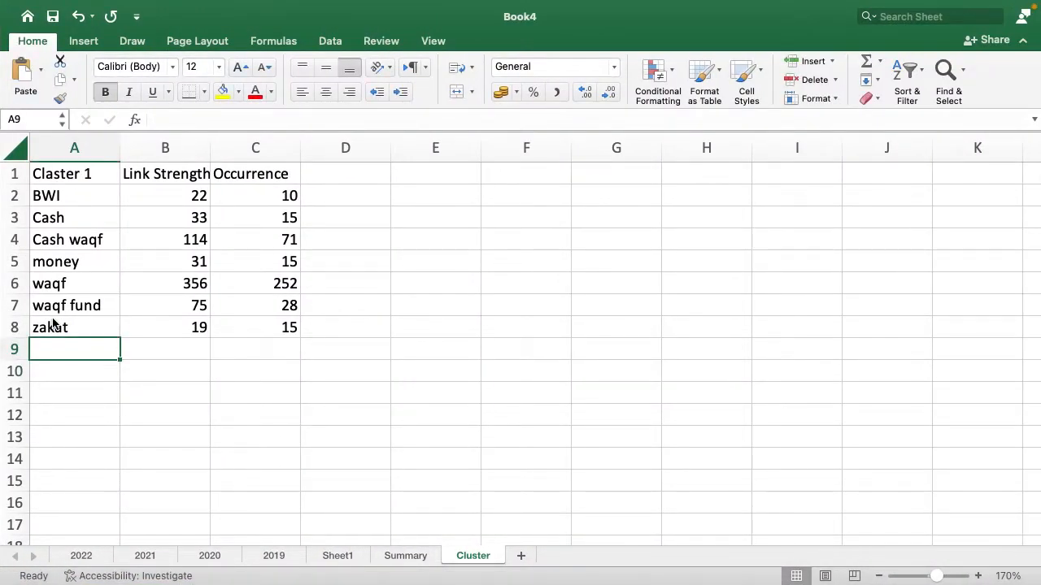
pyautogui.write('be')
pyautogui.press('Escape')
pyautogui.write('bener')
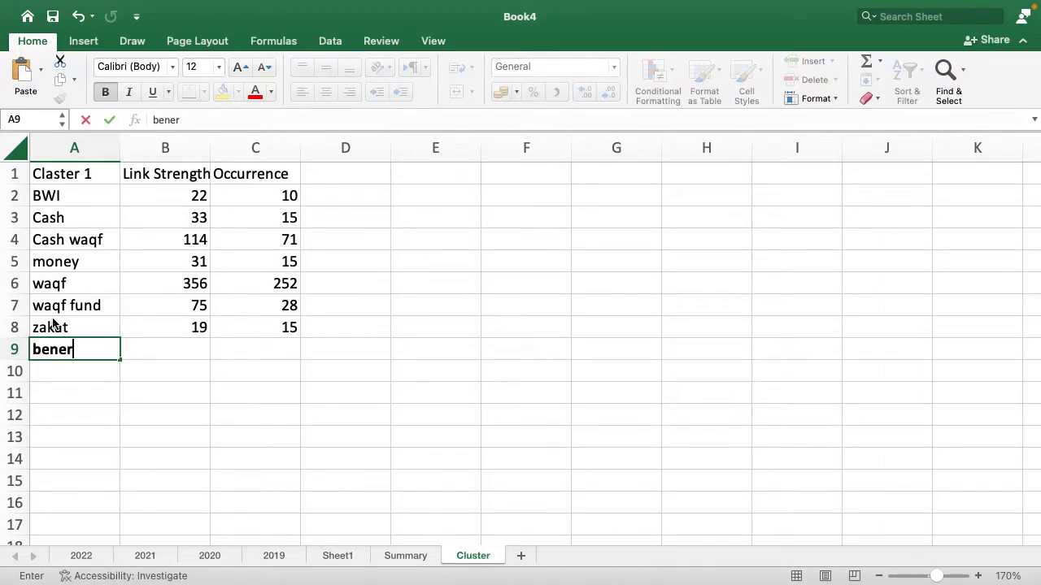
pyautogui.press('BackSpace')
pyautogui.write('fit')
pyautogui.press('Tab')
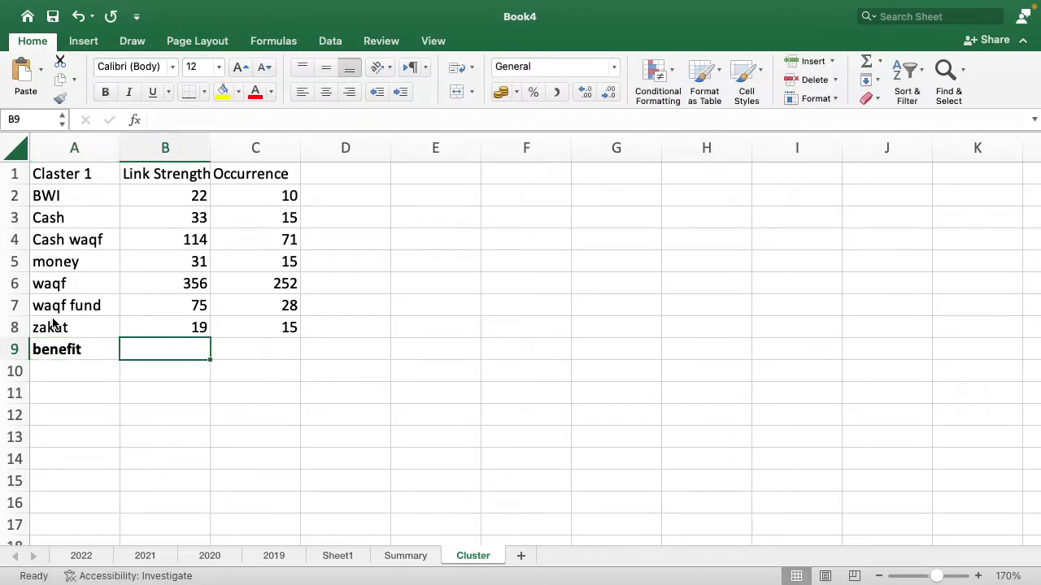
pyautogui.write('52')
pyautogui.press('Tab')
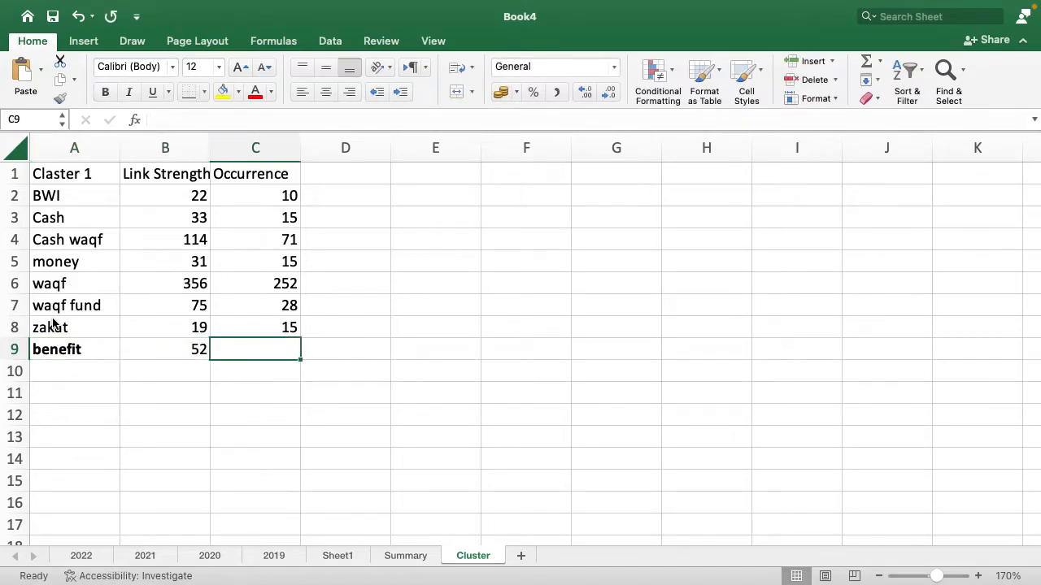
pyautogui.write('22')
pyautogui.press('Return')
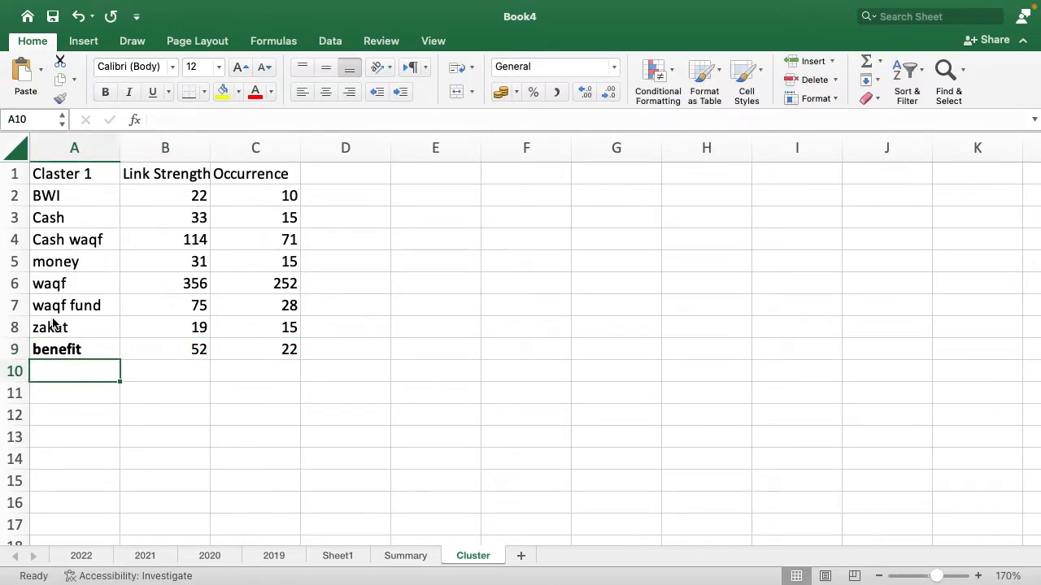
# Fill row 10 with the item "community", link strength 34 and occurrence 17.
pyautogui.write('comm')
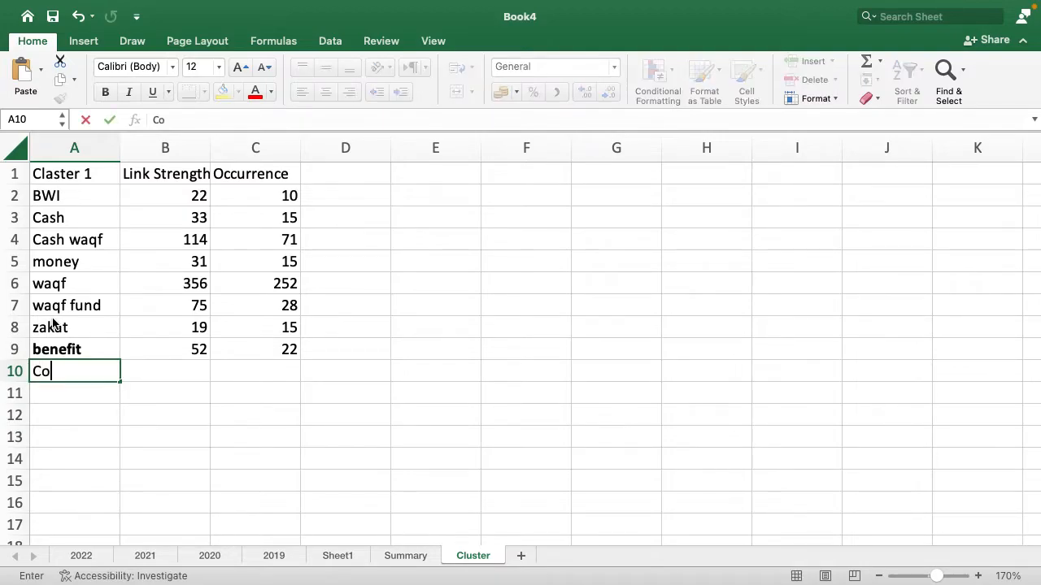
pyautogui.write('unity')
pyautogui.press('Tab')
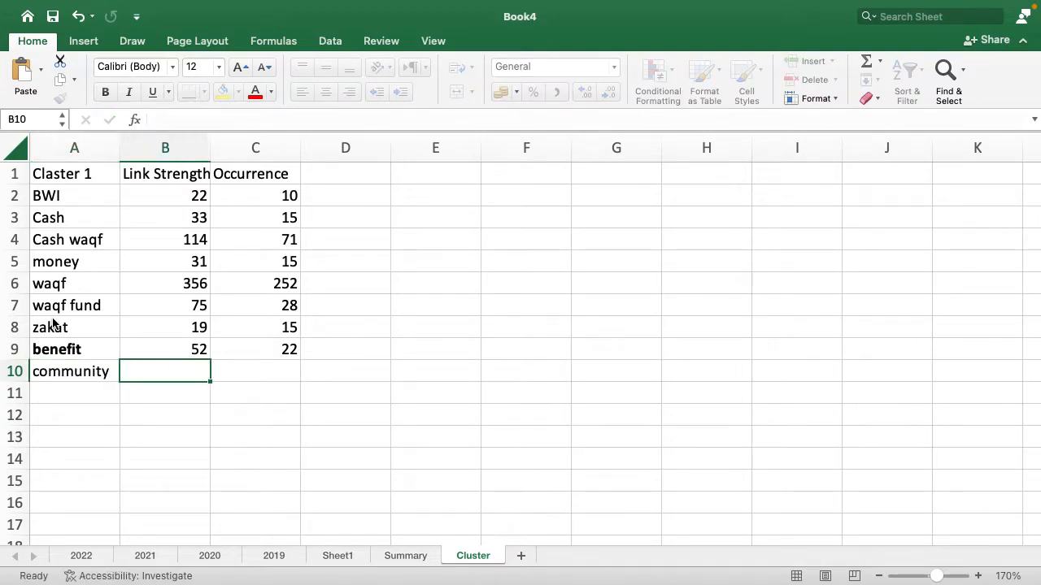
pyautogui.write('34')
pyautogui.press('Tab')
pyautogui.write('17')
pyautogui.press('Return')
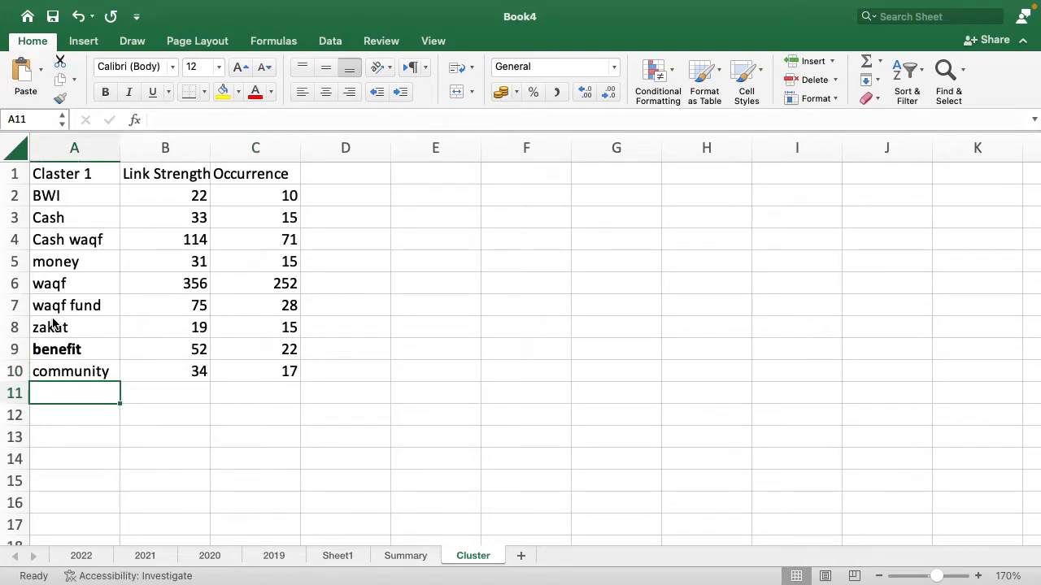
# Fill row 11 with the item "islamic education", link strength 26 and occurrence 12.
pyautogui.write('islamic education')
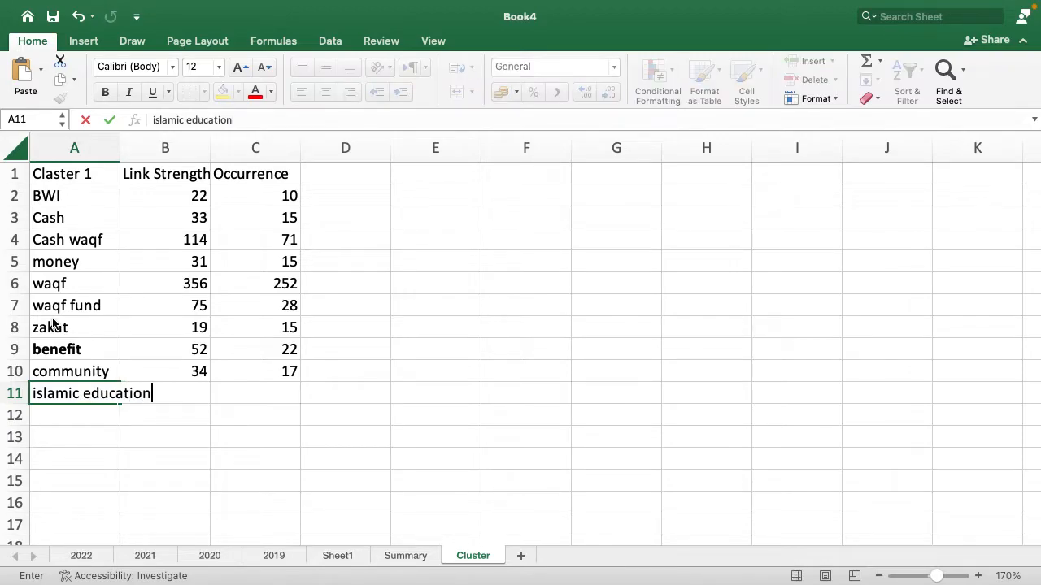
pyautogui.press('Tab')
pyautogui.write('26')
pyautogui.press('Tab')
pyautogui.write('12')
pyautogui.press('Return')
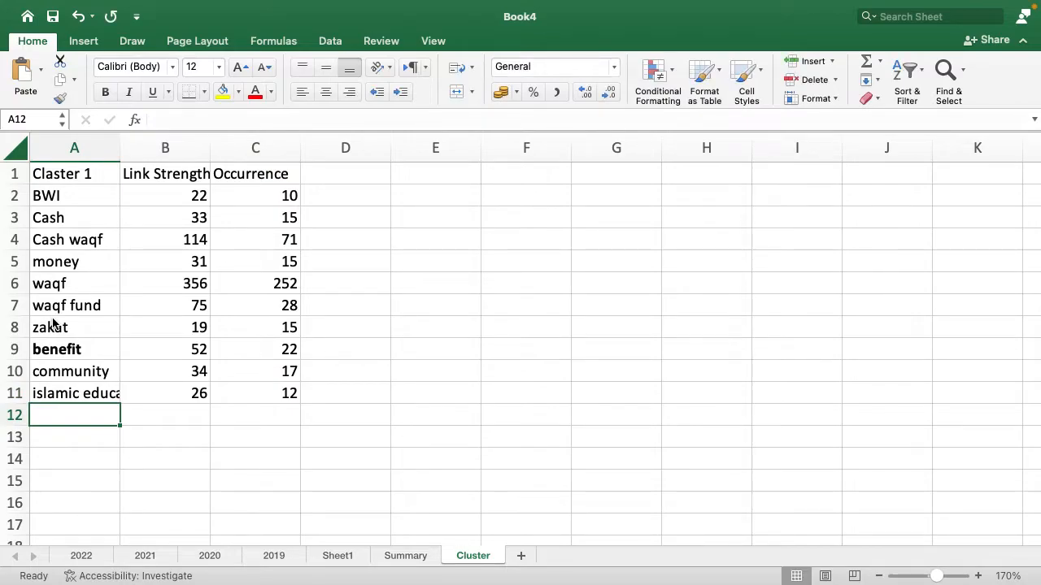
# Fill row 12 with the item "nazhir waqf", link strength 28 and occurrence 11.
pyautogui.write('nazh')
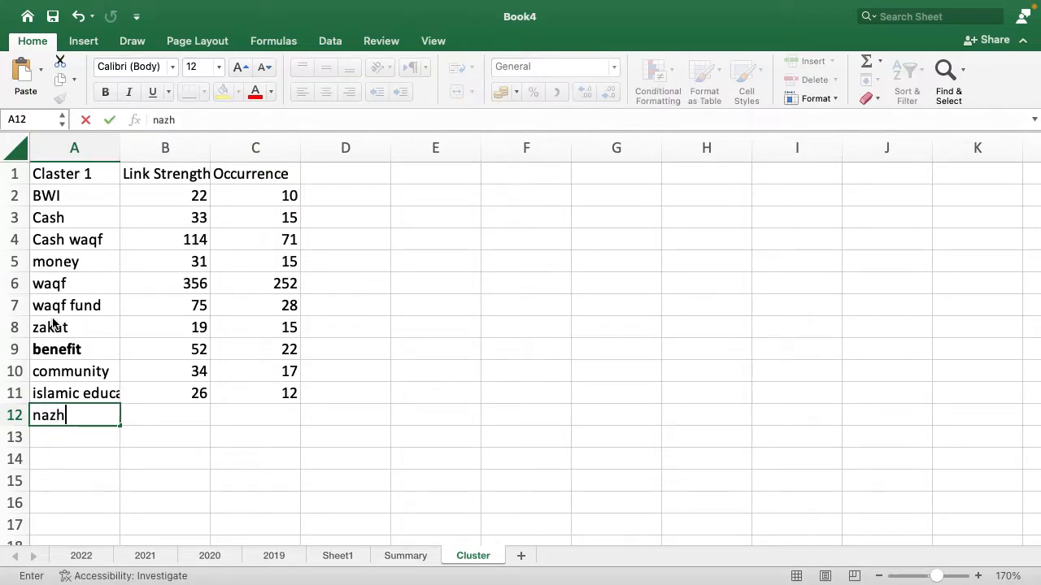
pyautogui.write('ir waqf')
pyautogui.press('Tab')
pyautogui.write('28')
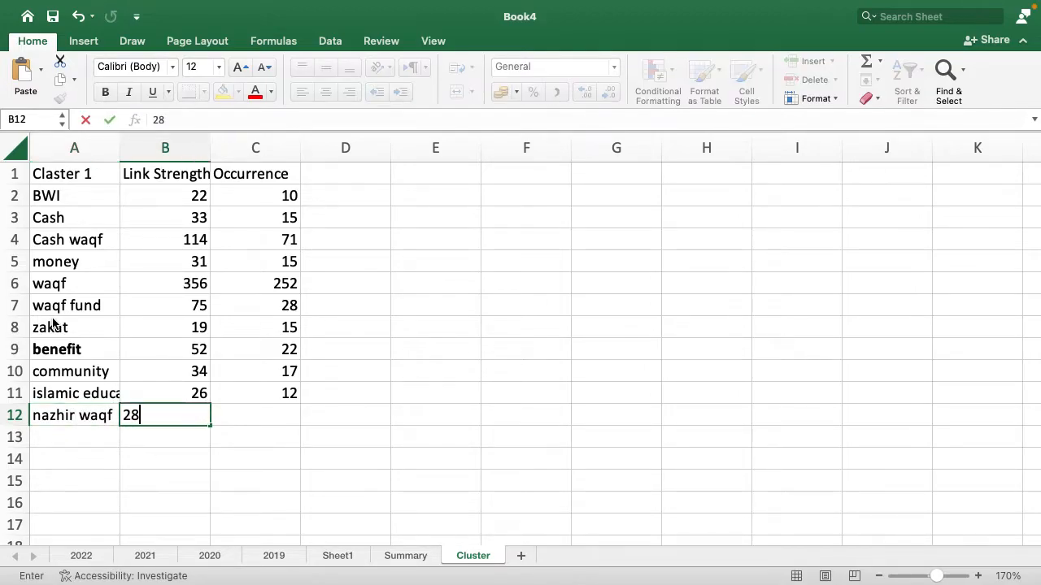
pyautogui.press('Tab')
pyautogui.write('11')
pyautogui.press('Return')
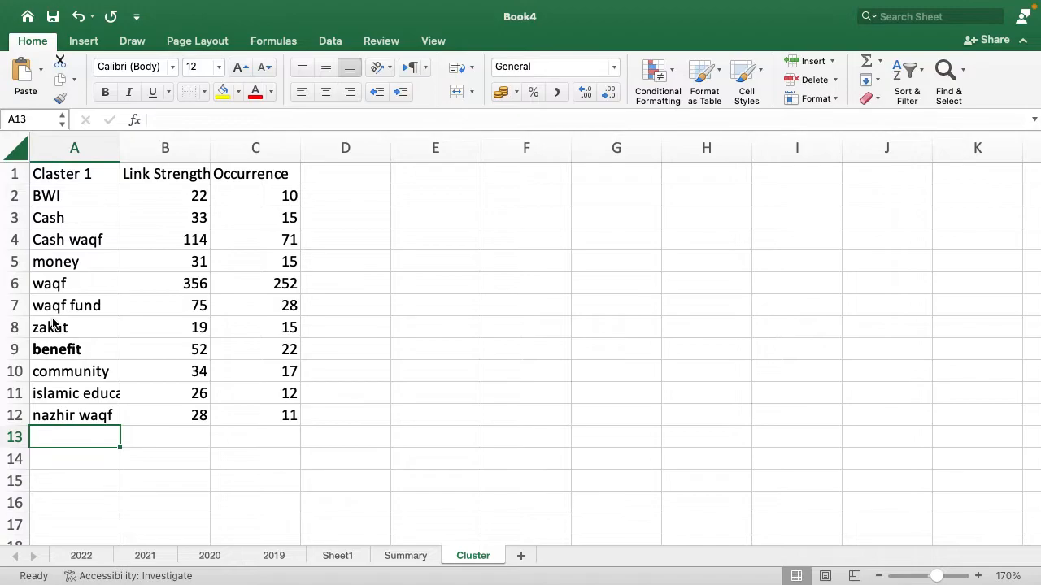
# Fill row 13 with the item "strategy", link strength 63 and occurrence 25.
pyautogui.write('strategy')
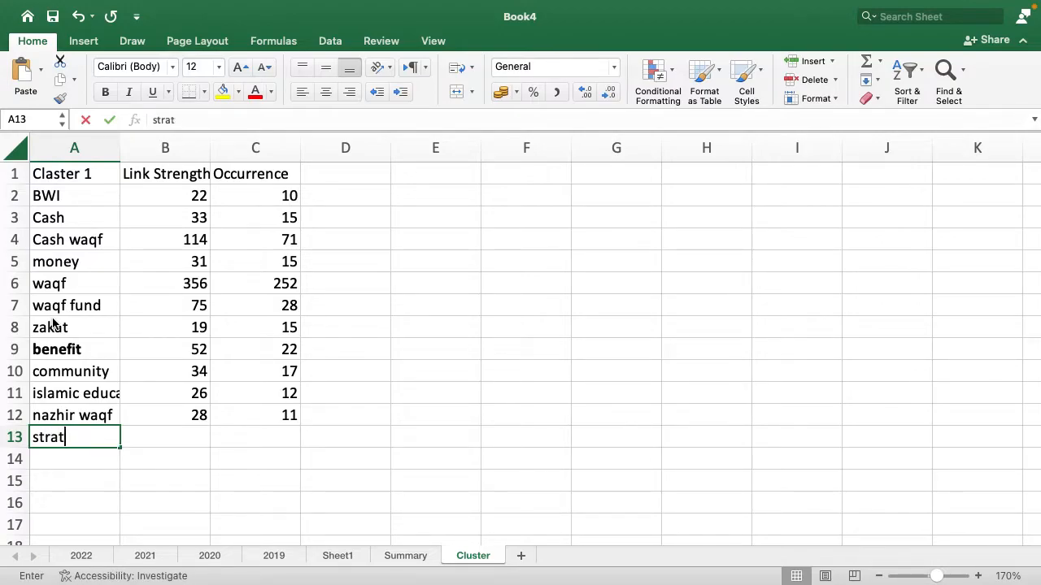
pyautogui.press('Tab')
pyautogui.write('63')
pyautogui.press('Tab')
pyautogui.write('2')
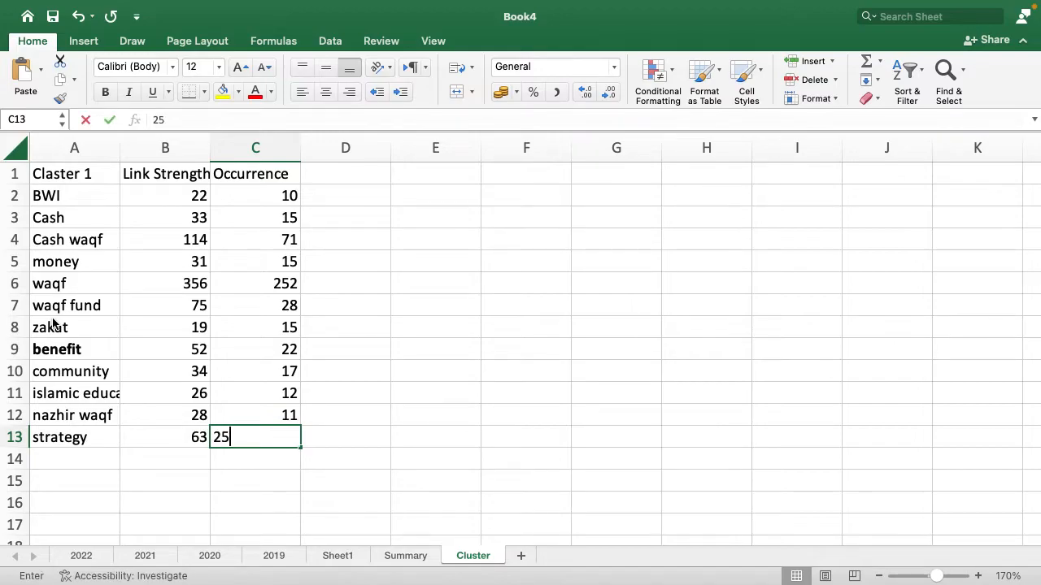
pyautogui.write('5')
pyautogui.press('Return')
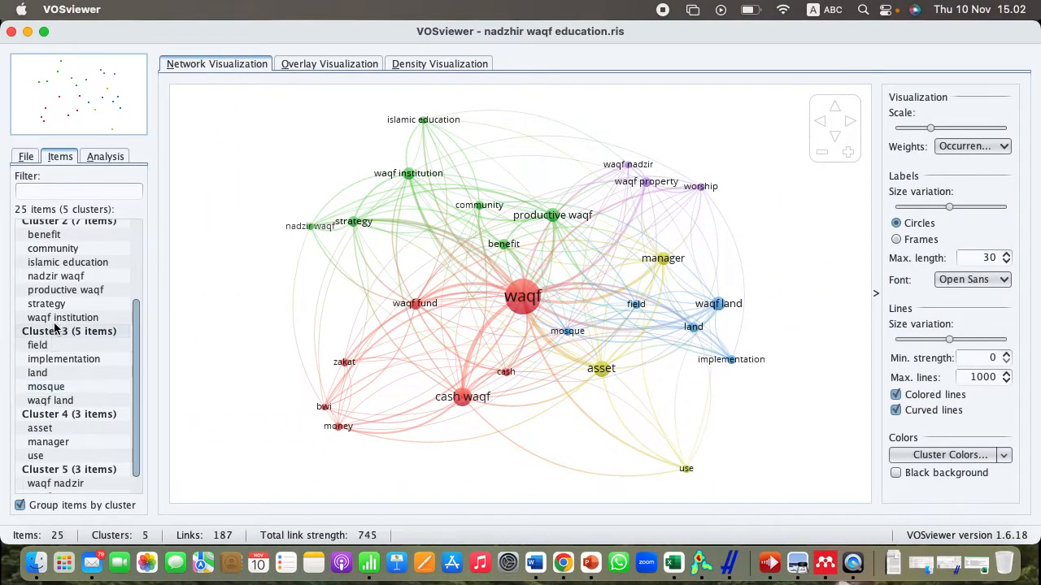
# Fill row 14 of the Excel sheet with "waqf institution", link strength 65 and occurrence 30, and widen column A to fit the item names.
pyautogui.hotkey('ctrl', 'Right')
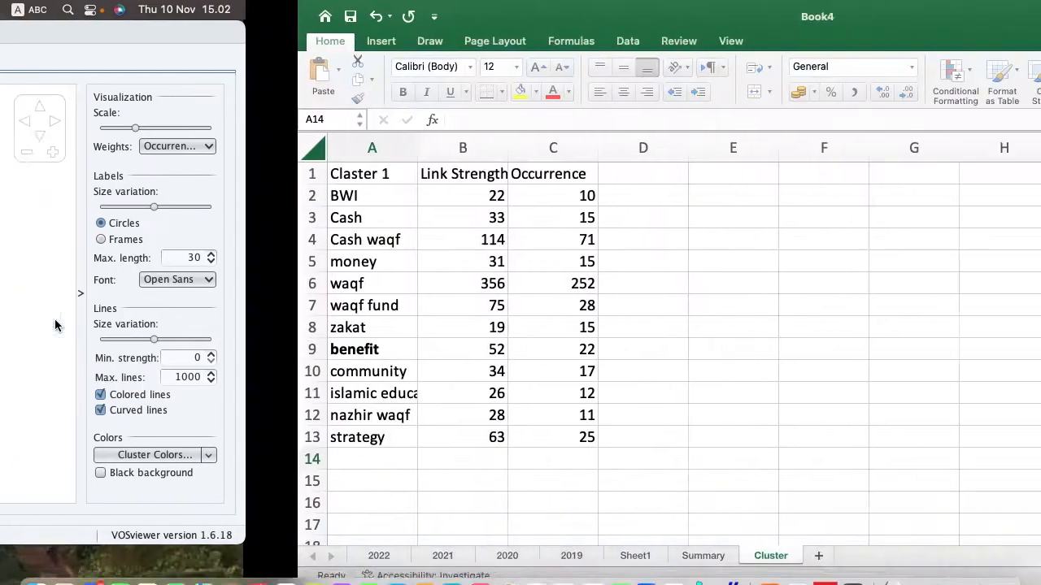
pyautogui.write('waq')
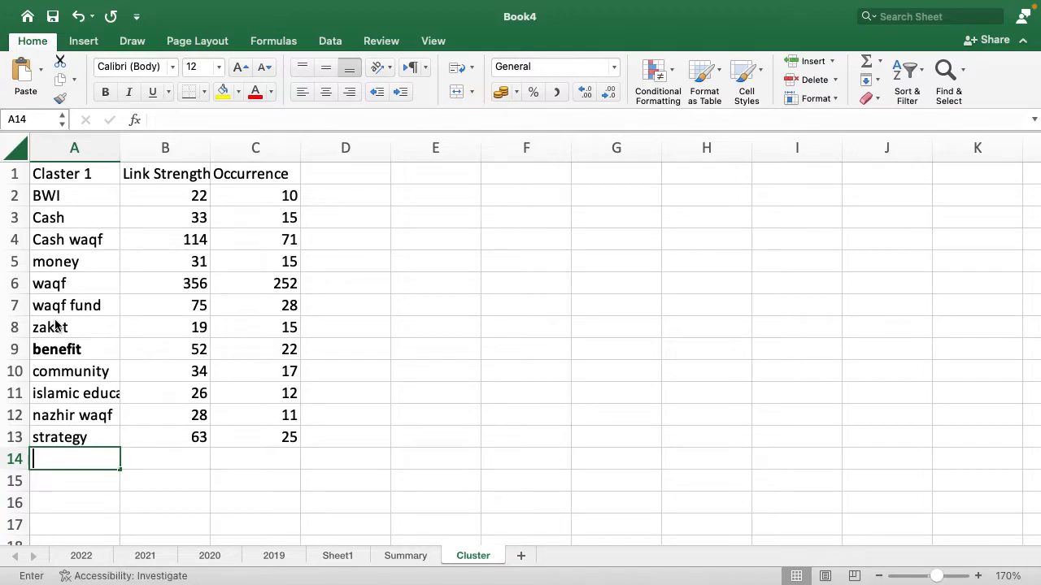
pyautogui.write('f ins')
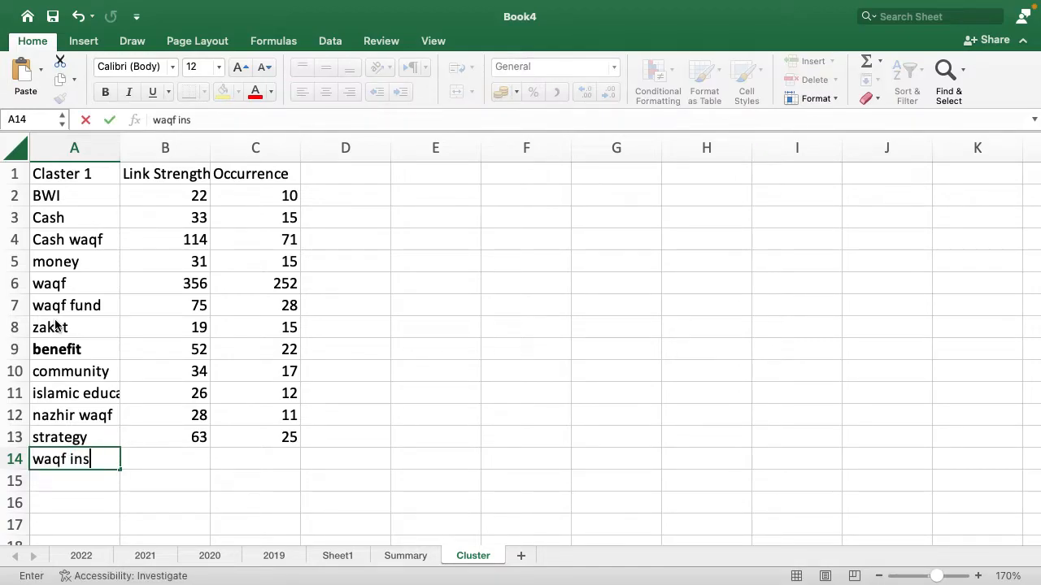
pyautogui.write('titution')
pyautogui.press('Tab')
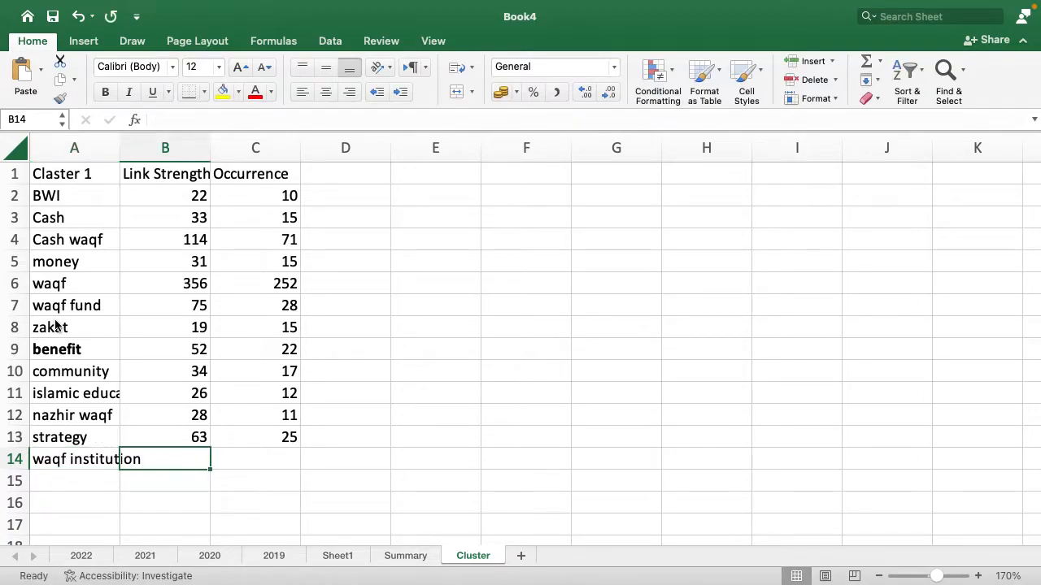
pyautogui.write('65')
pyautogui.press('Tab')
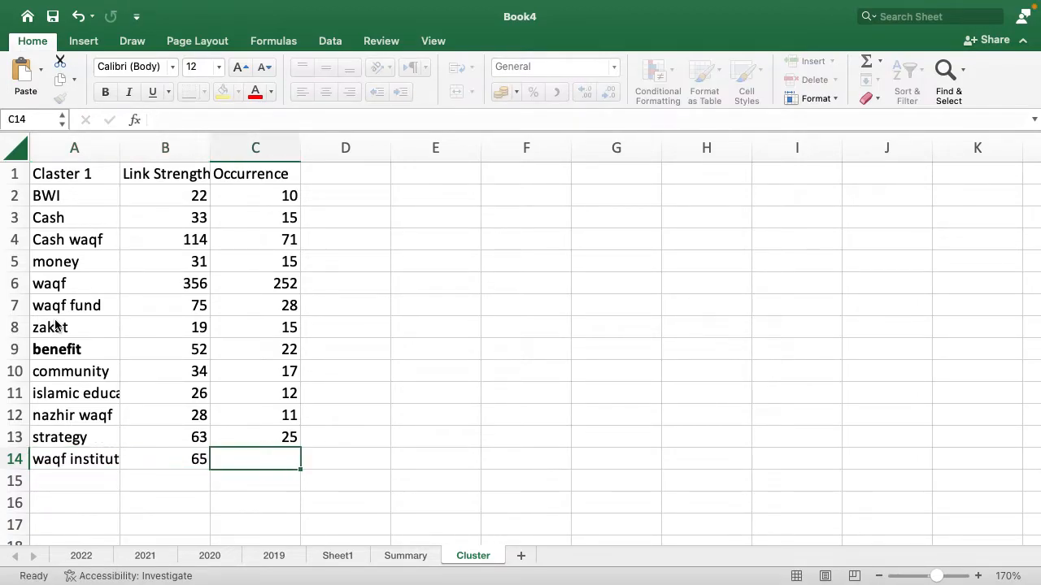
pyautogui.write('30')
pyautogui.press('Return')
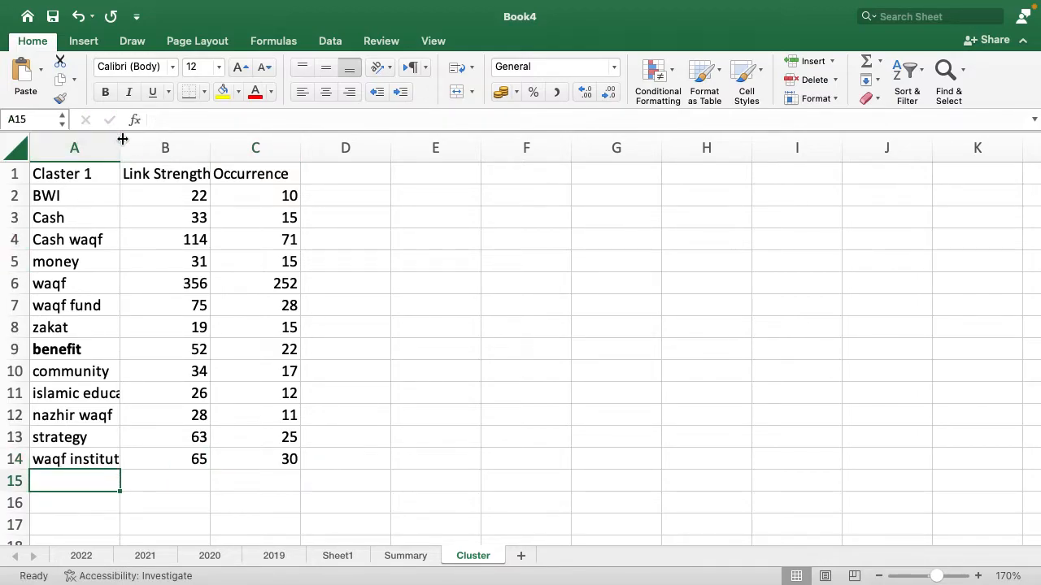
pyautogui.moveTo(120, 141); pyautogui.dragTo(157, 141)
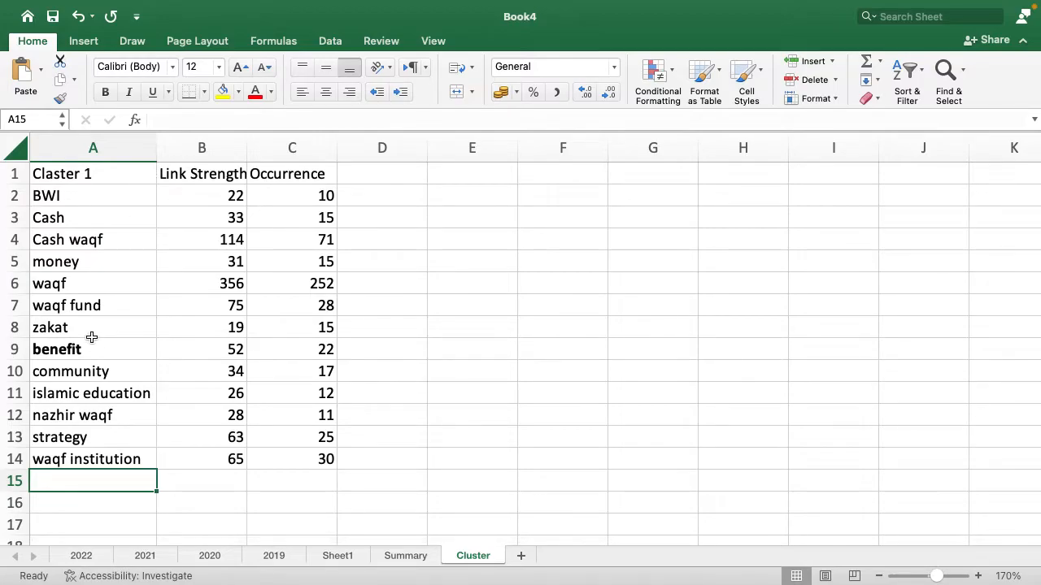
# Fill row 15 with the first Cluster 3 item "field" in bold, link strength 33 and occurrence 16, read from VOSviewer.
pyautogui.press('super+b')
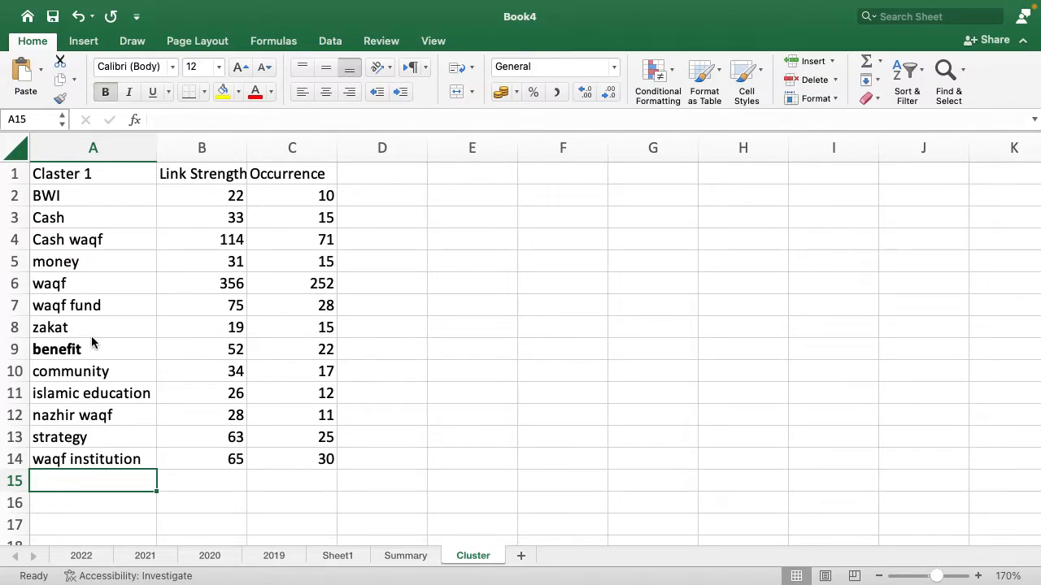
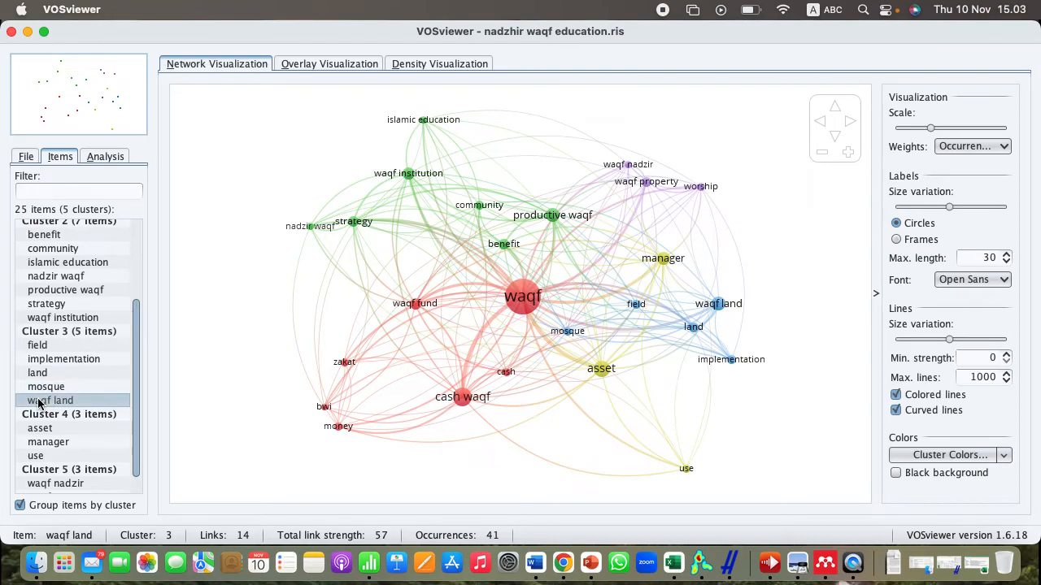
pyautogui.hotkey('ctrl', 'Right')
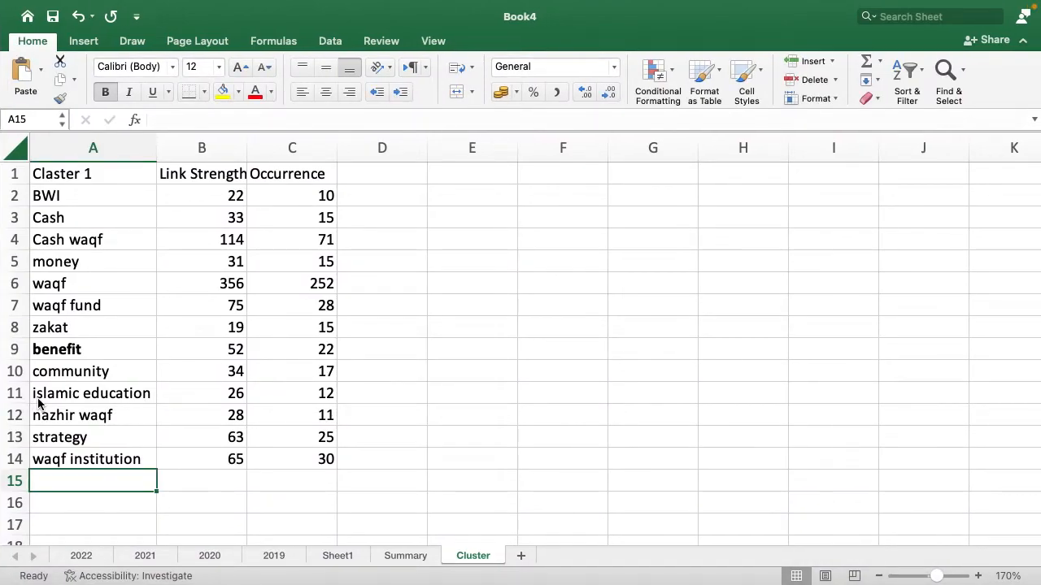
pyautogui.hotkey('ctrl', 'Left')
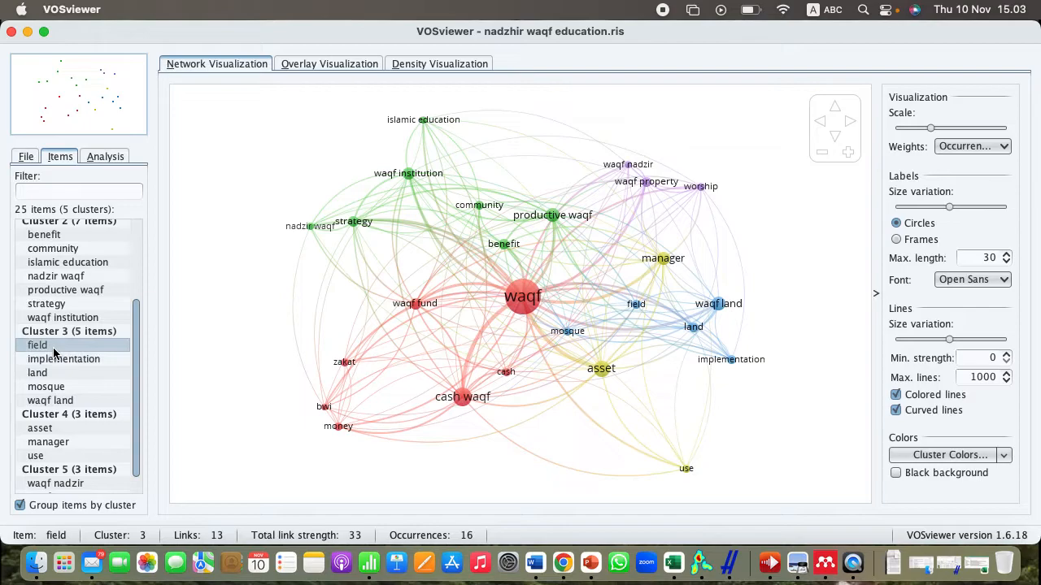
pyautogui.hotkey('ctrl', 'Right')
pyautogui.write('field')
pyautogui.press('Tab')
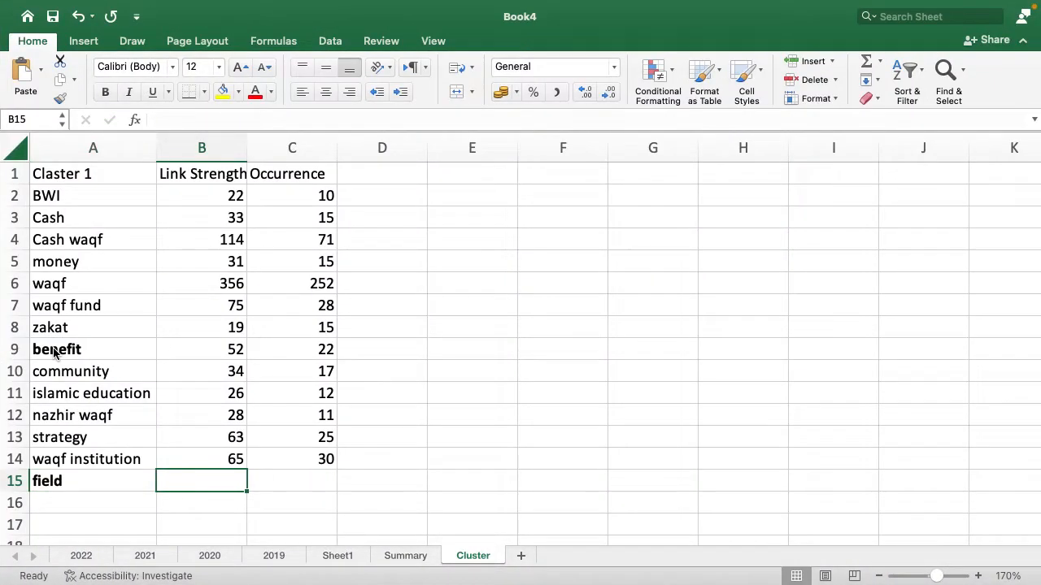
pyautogui.hotkey('ctrl', 'Left')
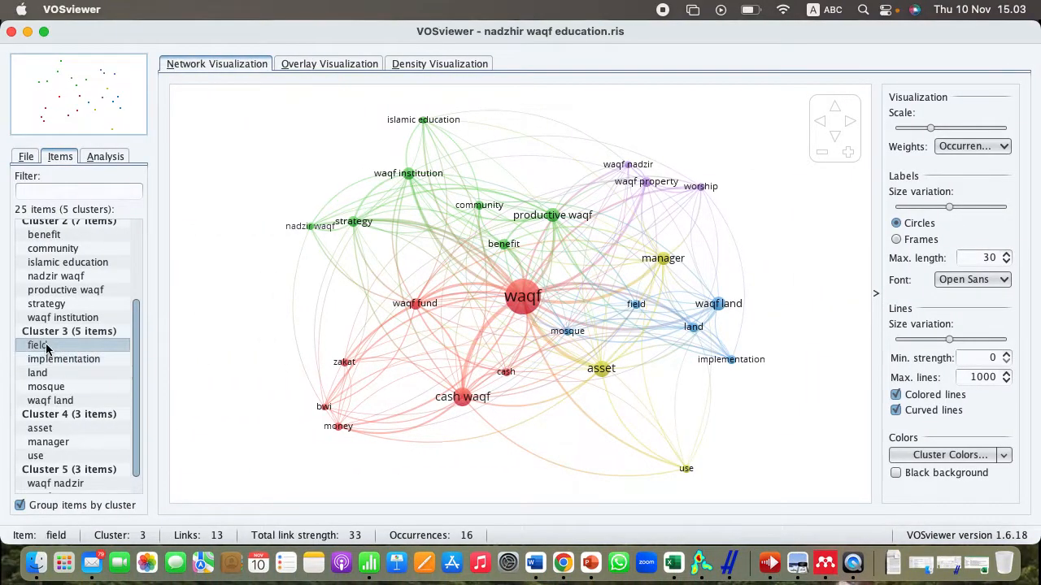
pyautogui.hotkey('ctrl', 'Right')
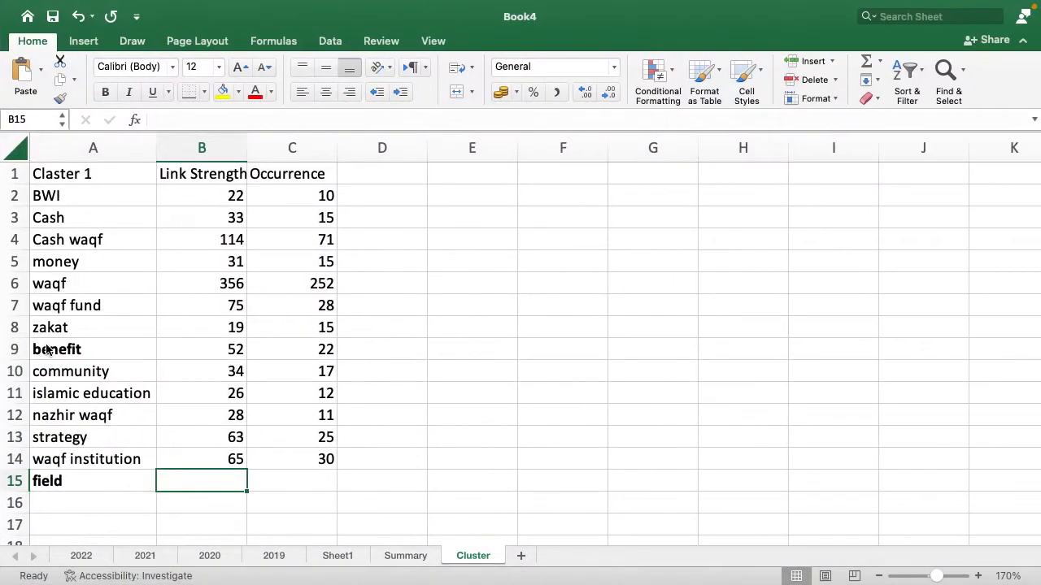
pyautogui.write('33')
pyautogui.press('Tab')
pyautogui.write('1')
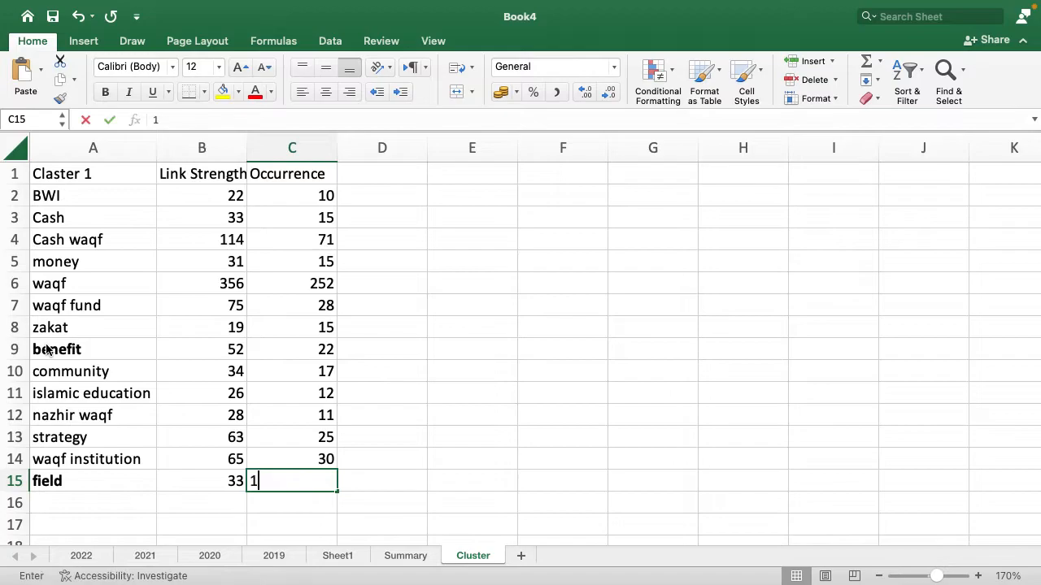
pyautogui.write('6')
pyautogui.press('Return')
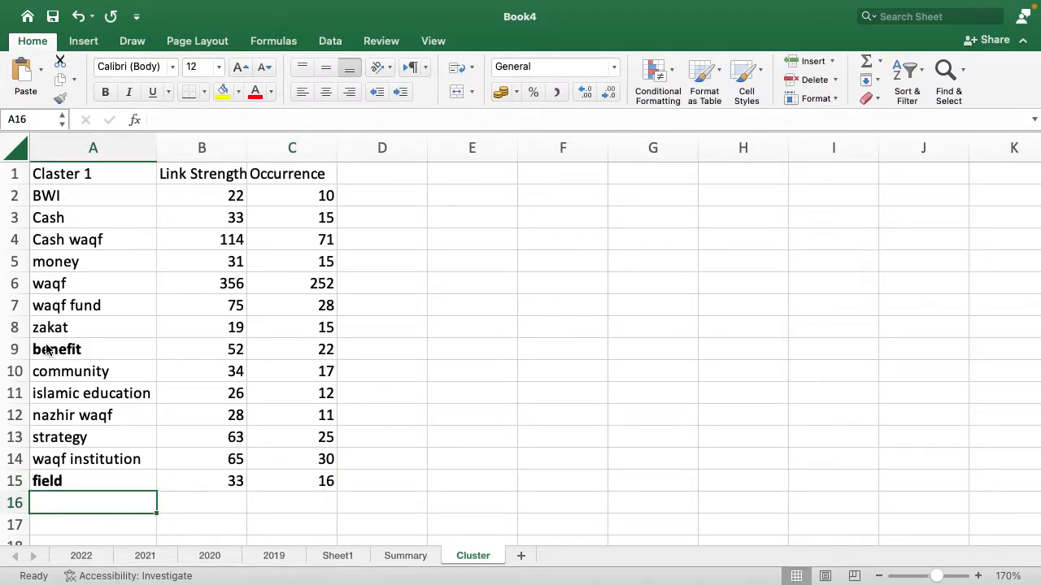
# Fill row 16 with the item "implementation", link strength 30 and occurrence 17.
pyautogui.write('implementation')
pyautogui.press('Tab')
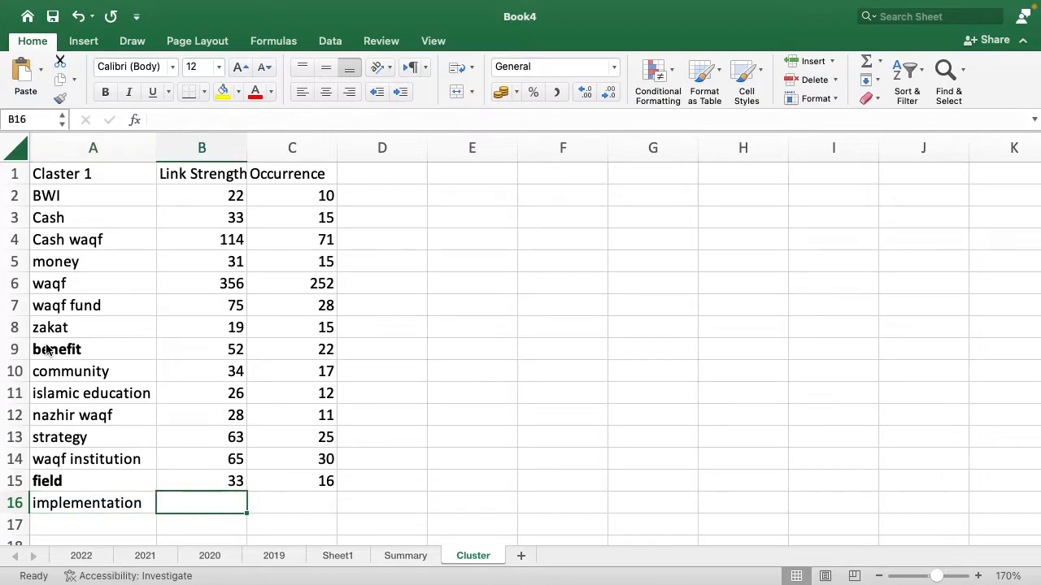
pyautogui.write('30')
pyautogui.press('Tab')
pyautogui.write('17')
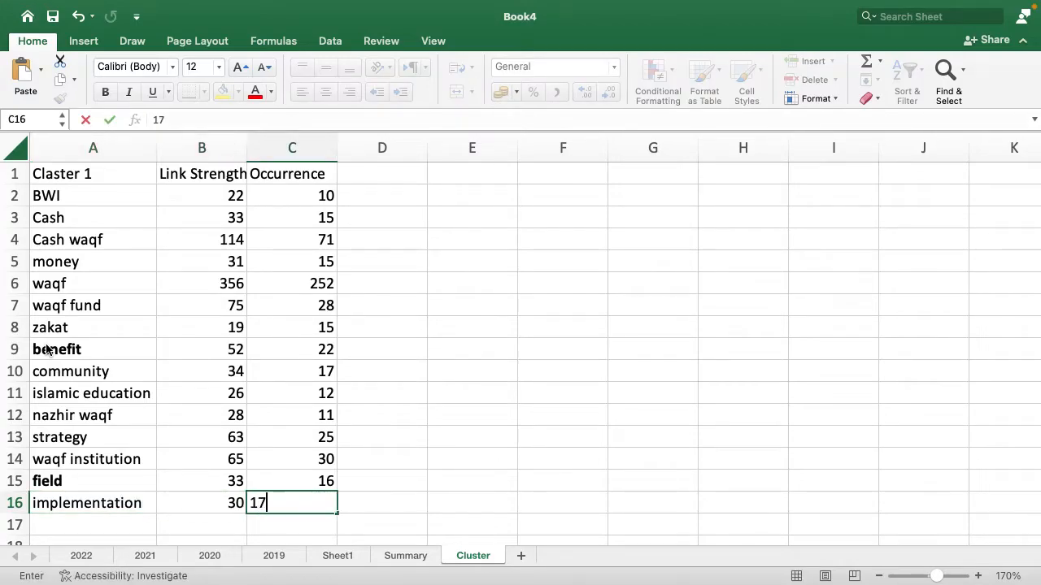
pyautogui.press('Return')
# Fill row 17 with the item "land", link strength 40 and occurrence 19.
pyautogui.write('land')
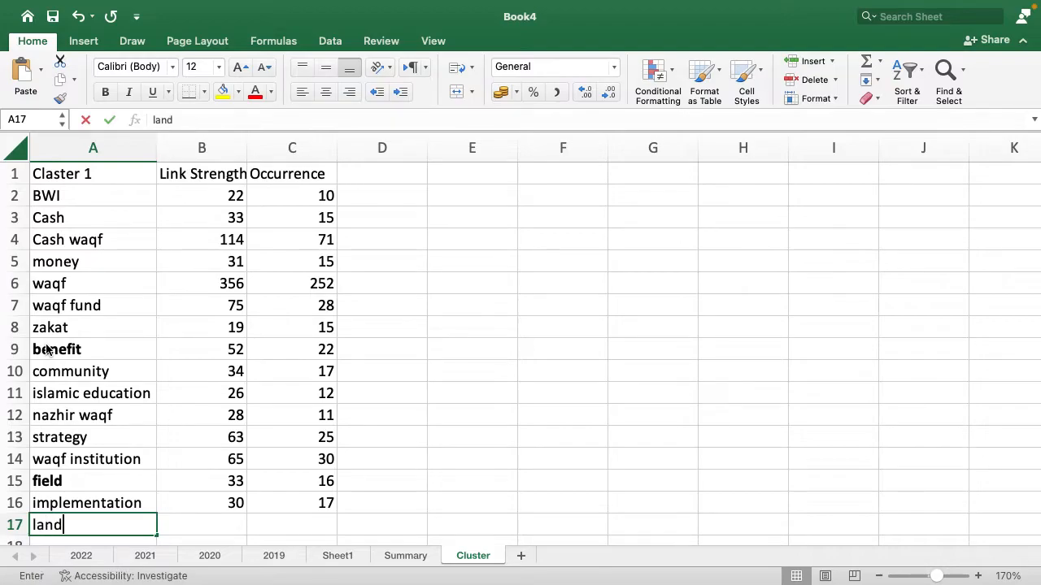
pyautogui.press('Tab')
pyautogui.write('40')
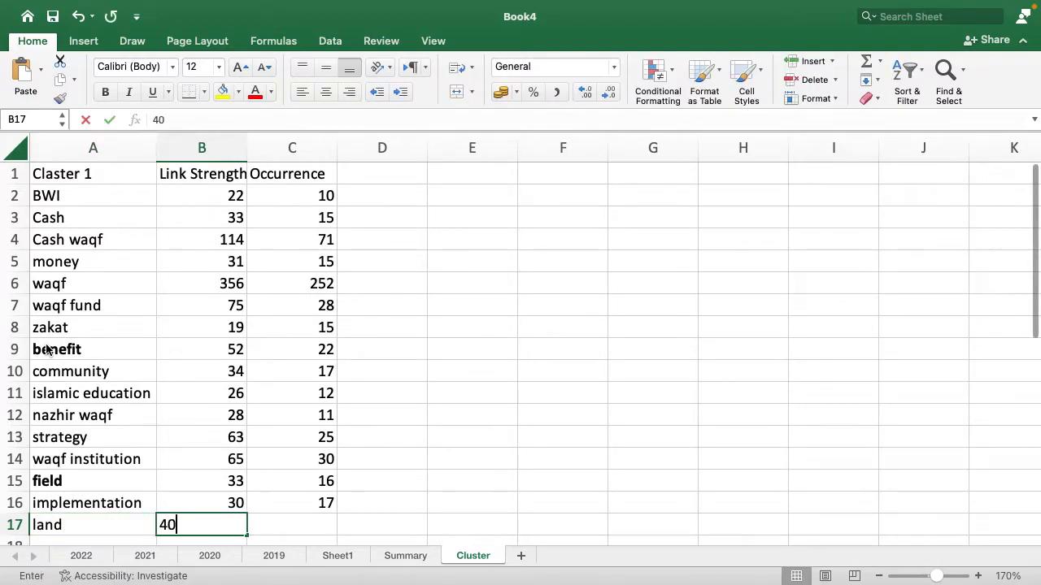
pyautogui.press('Tab')
pyautogui.write('19')
pyautogui.press('Return')
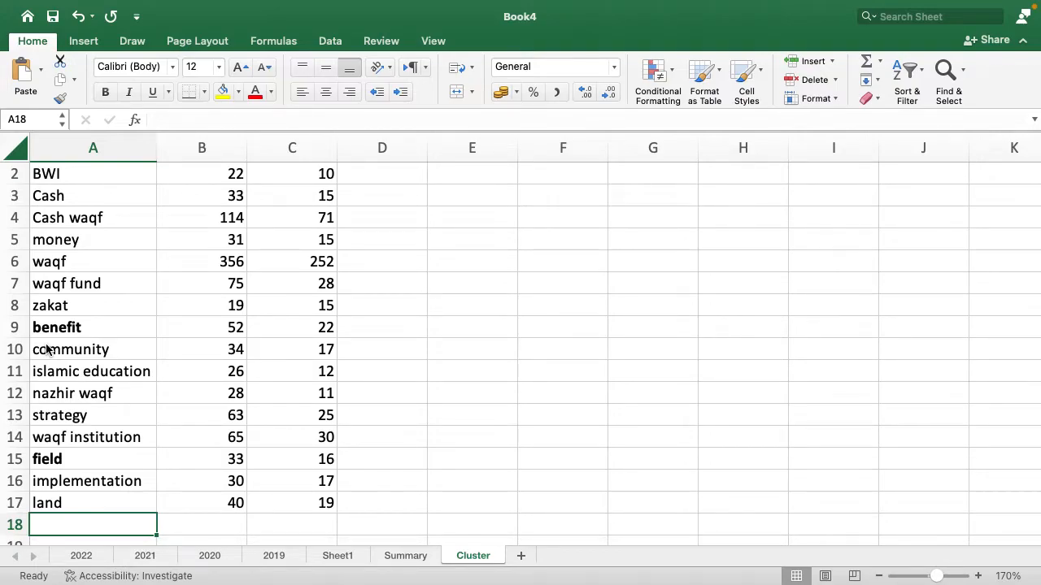
# Fill row 18 with the item "mosque", link strength 39 and occurrence 15.
pyautogui.write('mosque')
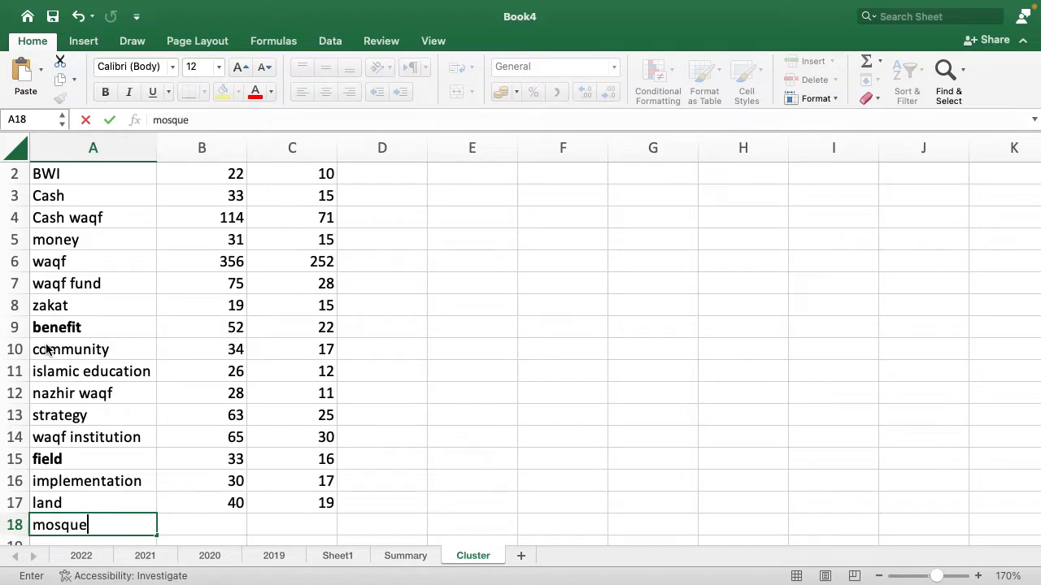
pyautogui.press('Tab')
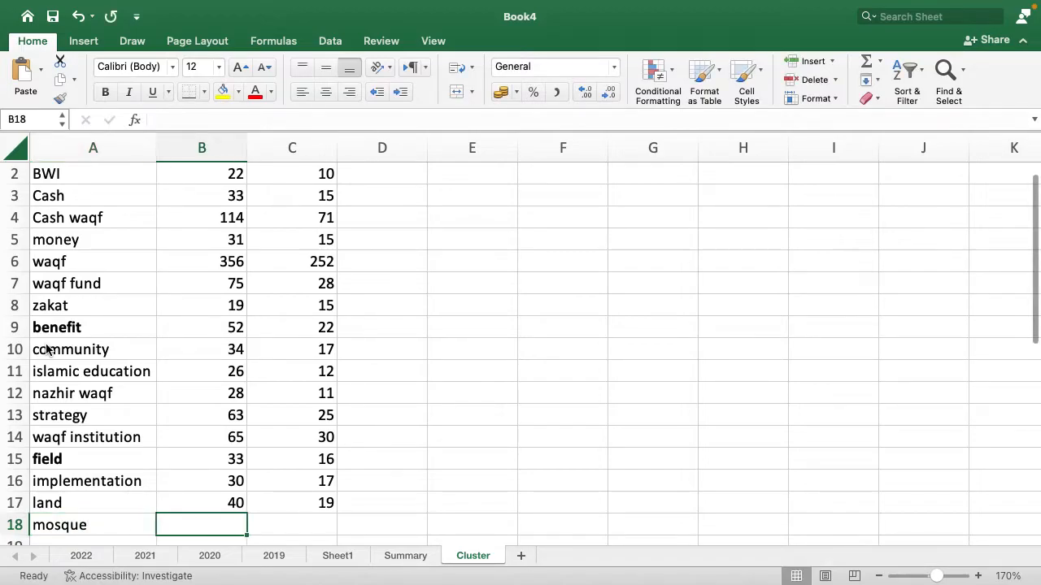
pyautogui.write('39')
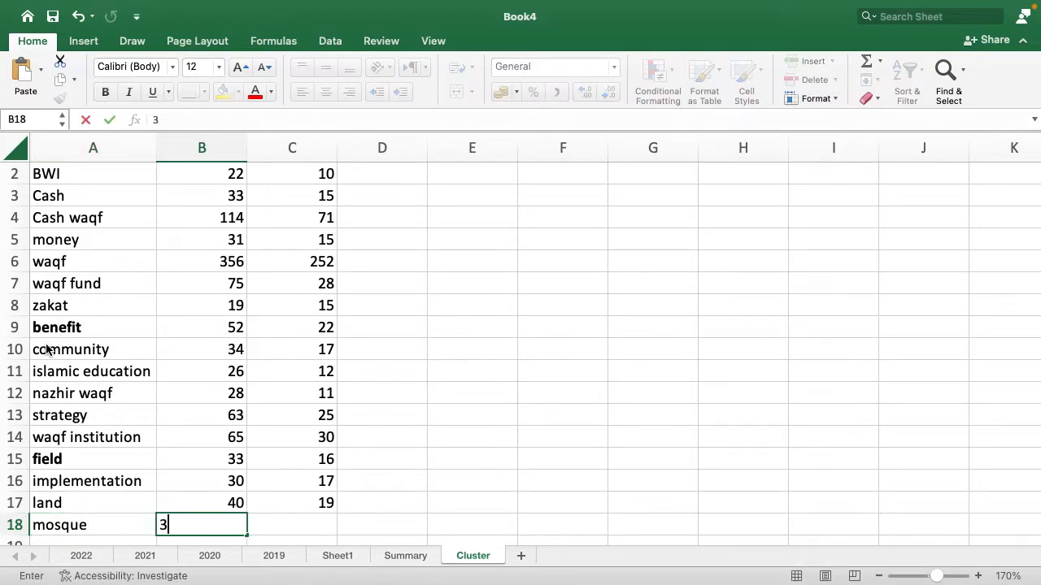
pyautogui.press('Tab')
pyautogui.write('15')
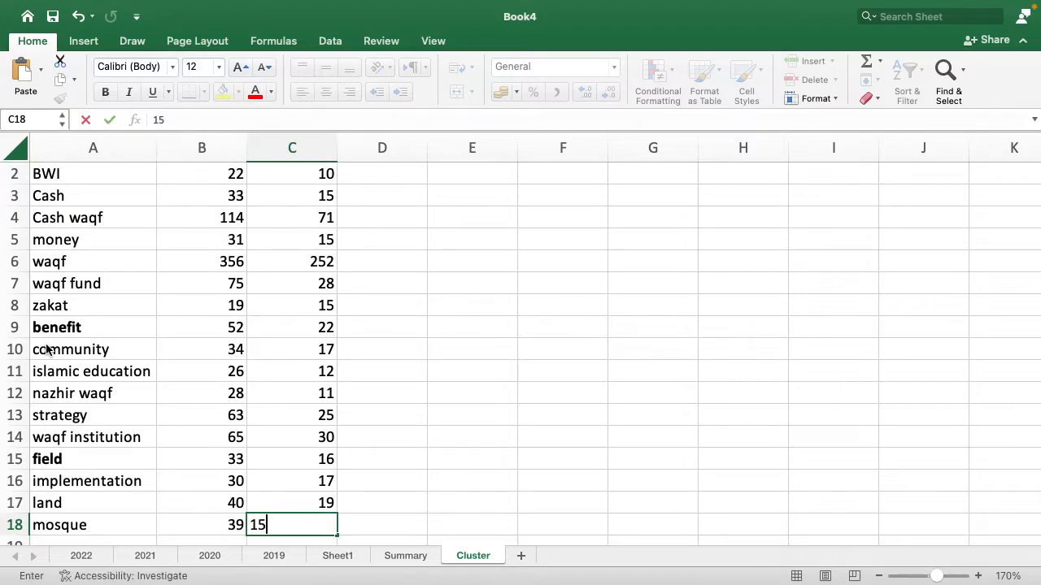
pyautogui.press('Return')
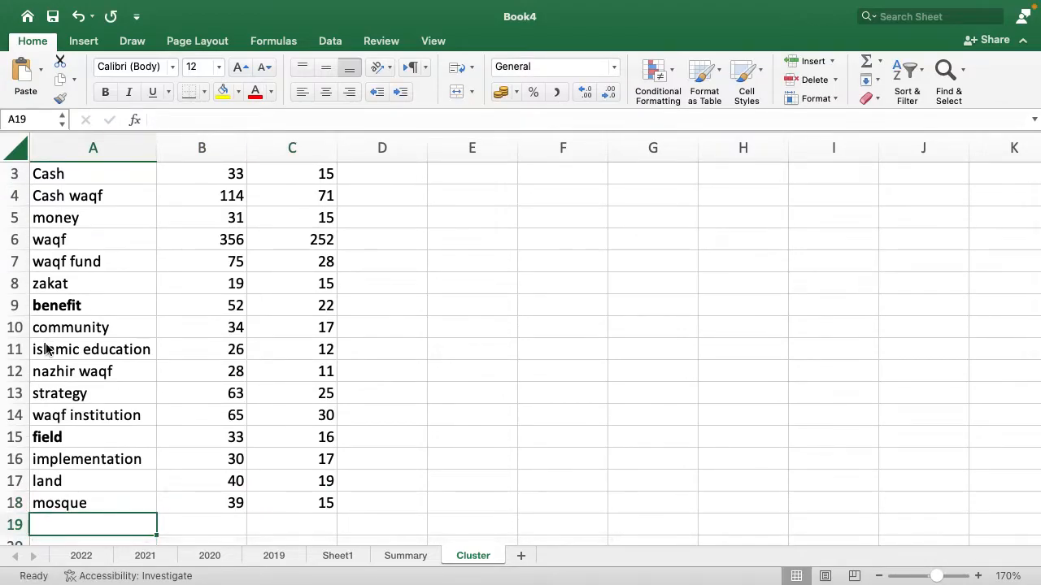
# Fill row 19 with the item "waqf land", link strength 57 and occurrence 41.
pyautogui.write('waqf land')
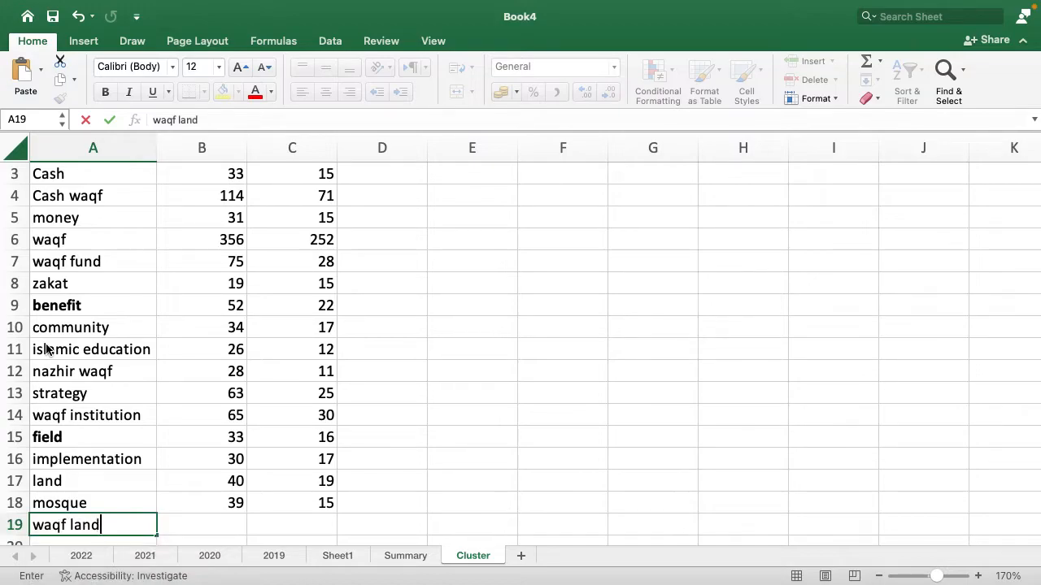
pyautogui.press('Tab')
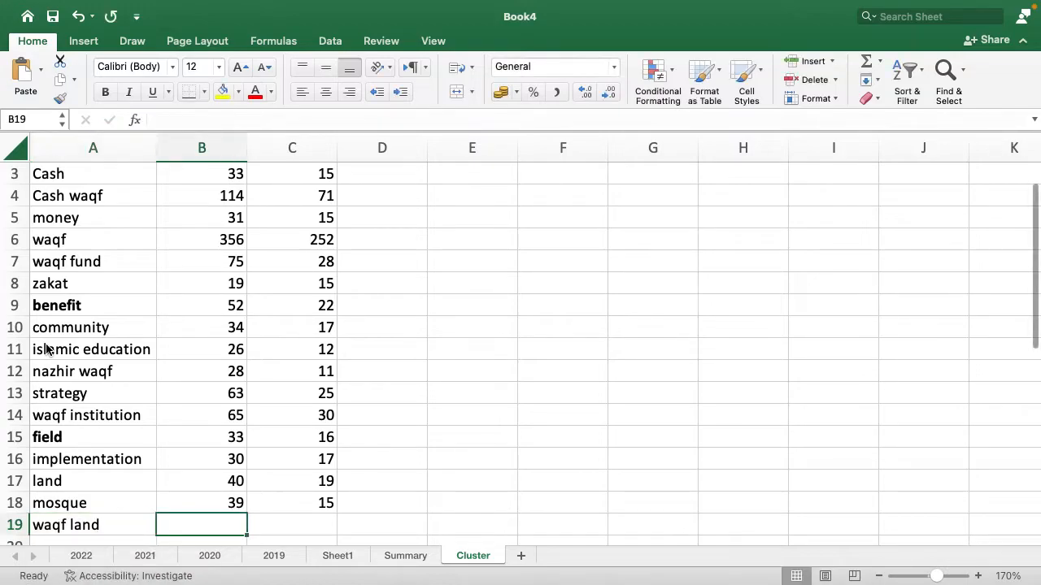
pyautogui.write('57')
pyautogui.press('Tab')
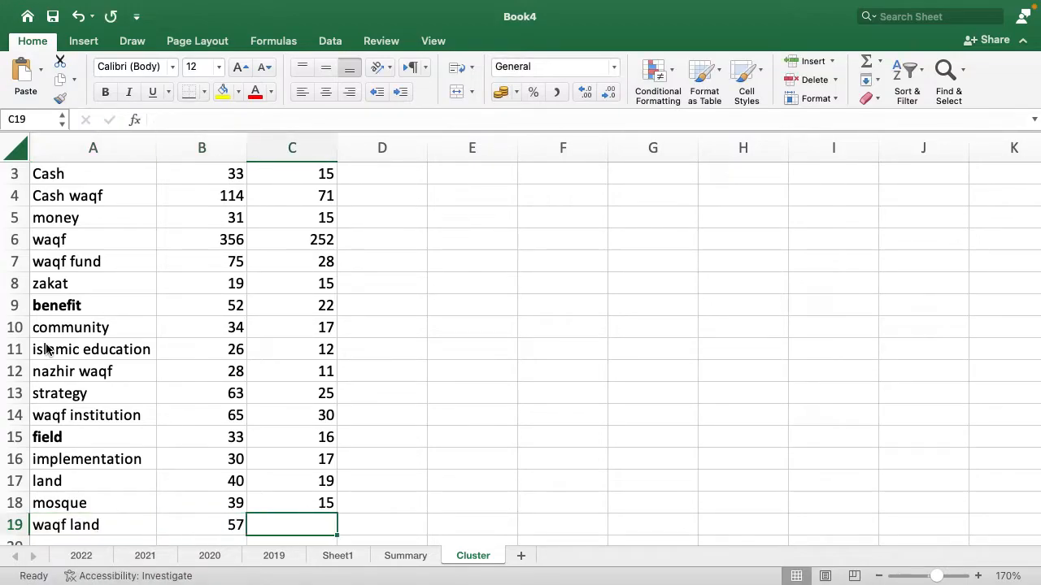
pyautogui.write('41')
pyautogui.press('Return')
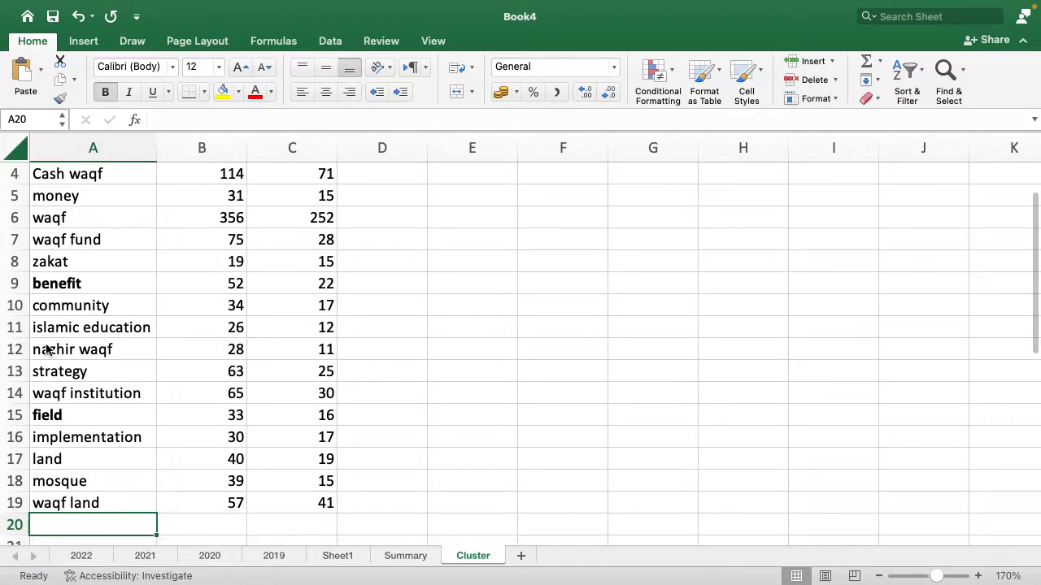
# Check the Cluster 4 items in VOSviewer and enter the first one, "asset", in cell A20 of the Excel sheet.
pyautogui.hotkey('ctrl', 'Left')
pyautogui.click(47, 347)
pyautogui.click(50, 415)
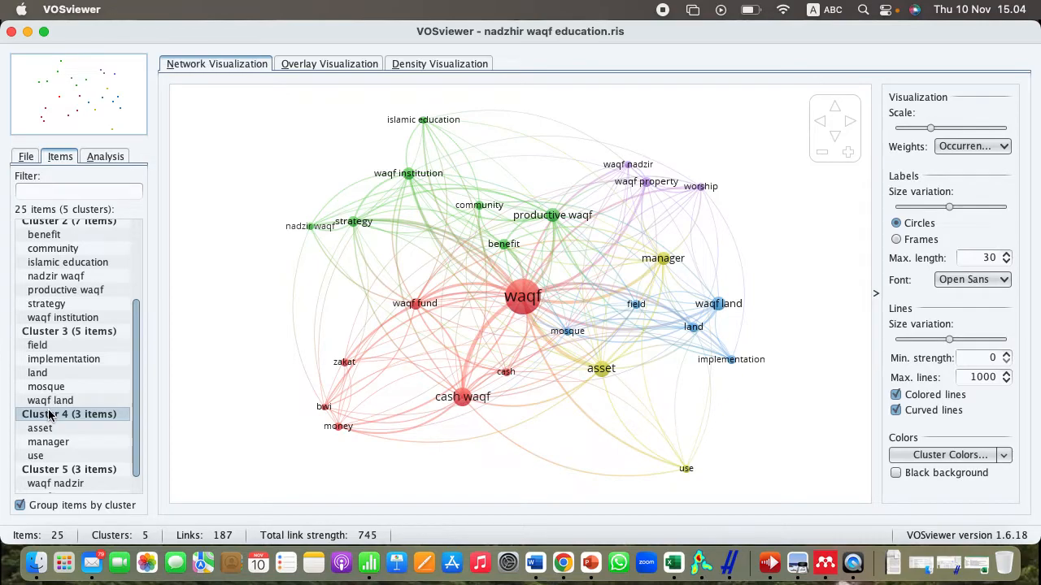
pyautogui.click(43, 429)
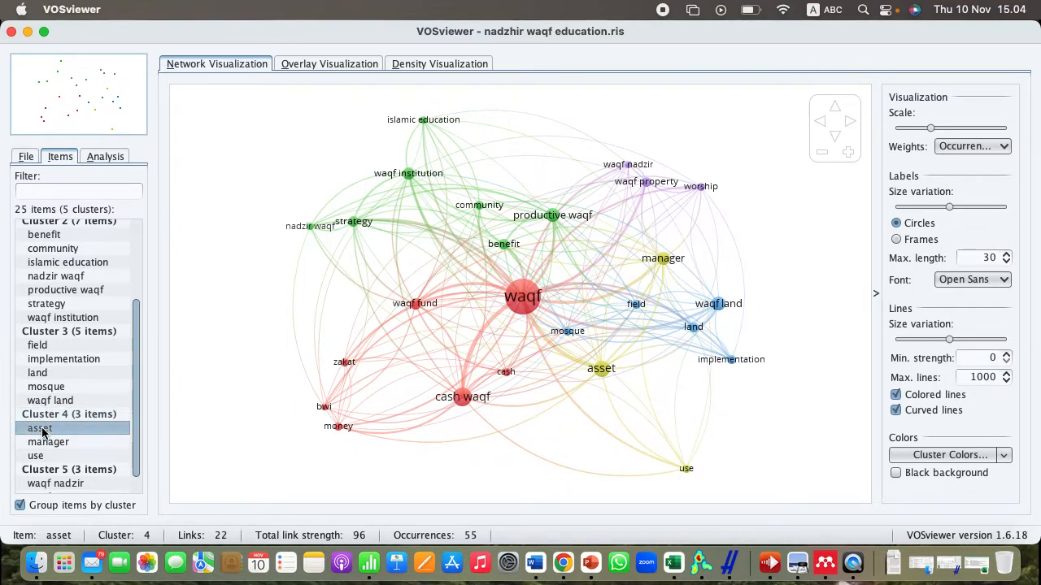
pyautogui.keyDown('shift'); pyautogui.click(45, 441); pyautogui.keyUp('shift')
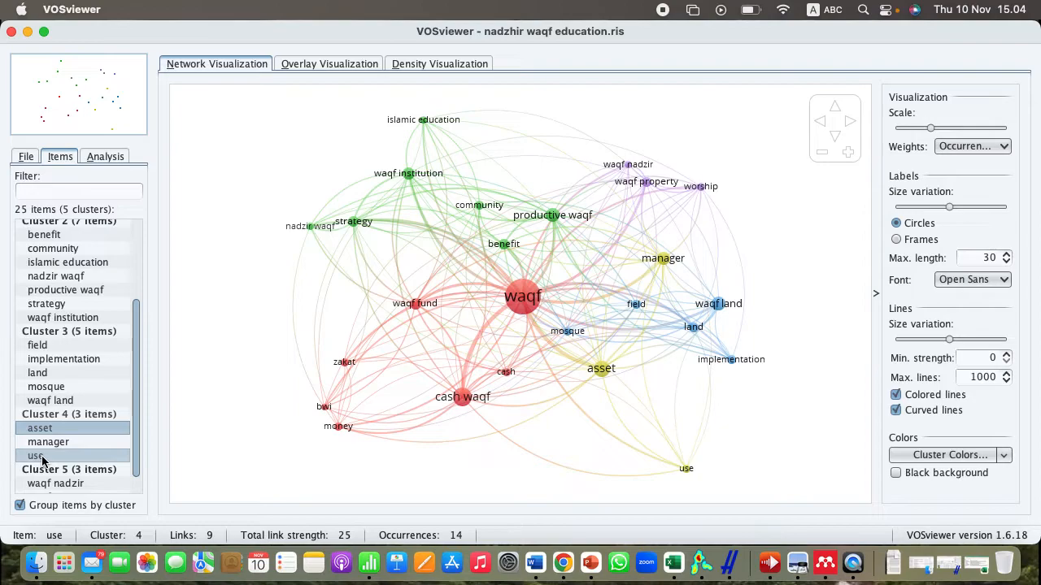
pyautogui.hotkey('ctrl', 'Right')
pyautogui.write('asset')
pyautogui.press('Return')
# Enter the remaining Cluster 4 items, "manager" in A21 and "use" in A22.
pyautogui.write('ma')
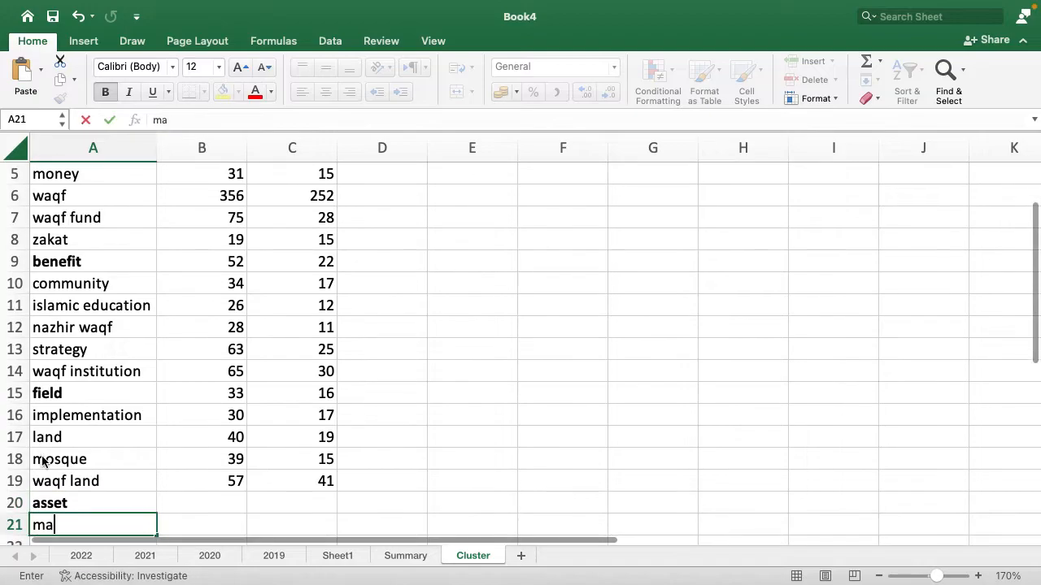
pyautogui.write('n')
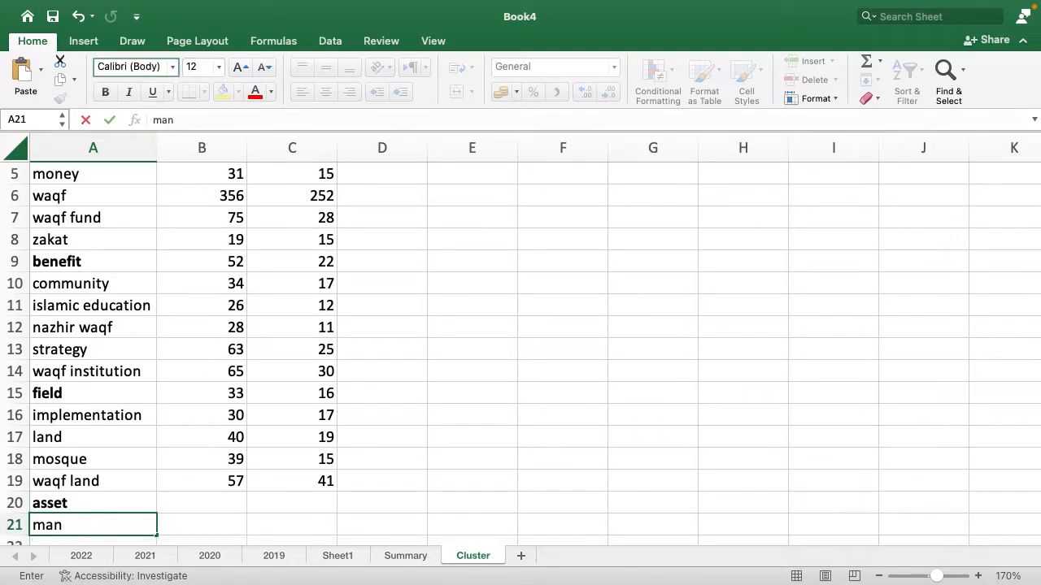
pyautogui.write('ager')
pyautogui.press('Return')
pyautogui.write('use')
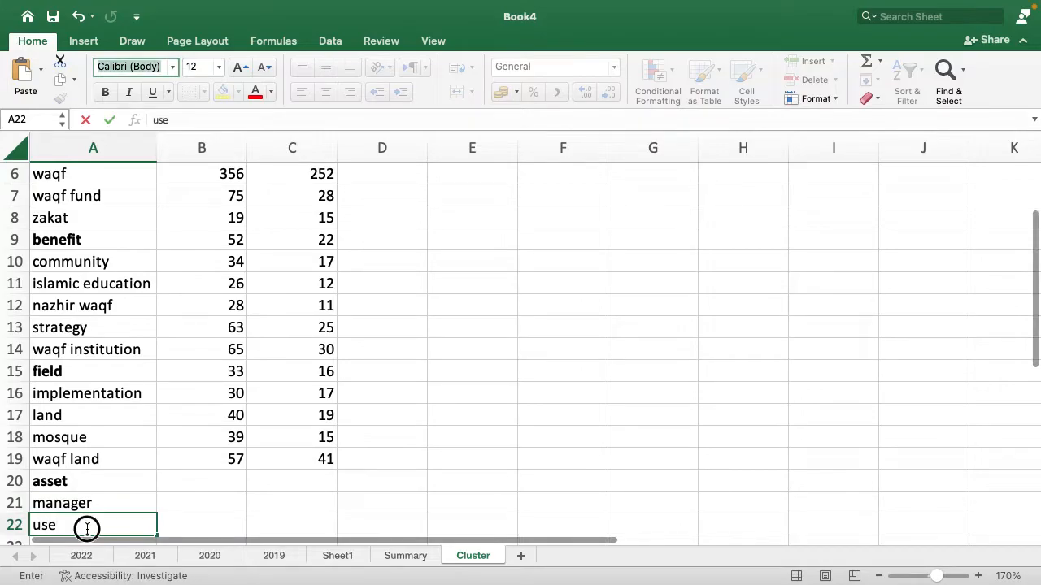
pyautogui.click(87, 530)
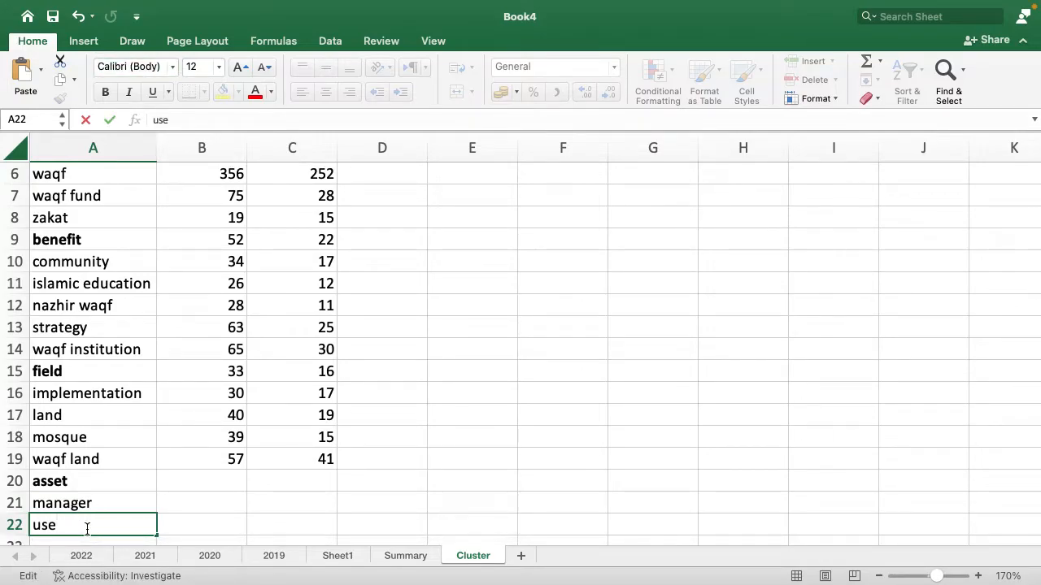
# Give "asset" in row 20 a link strength of 96 and an occurrence of 55.
pyautogui.press('Tab')
pyautogui.press('Up')
pyautogui.press('Up')
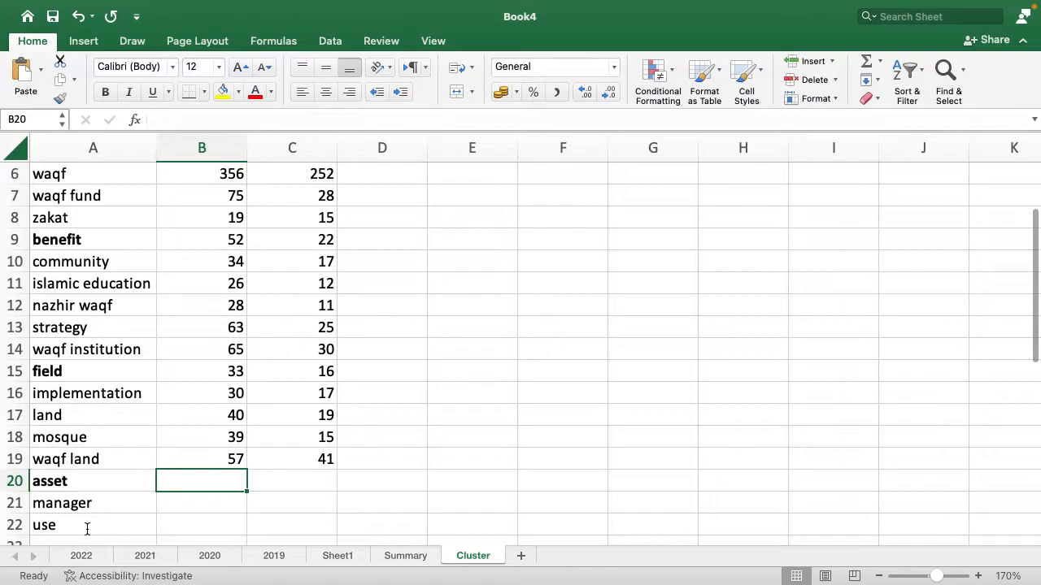
pyautogui.write('95')
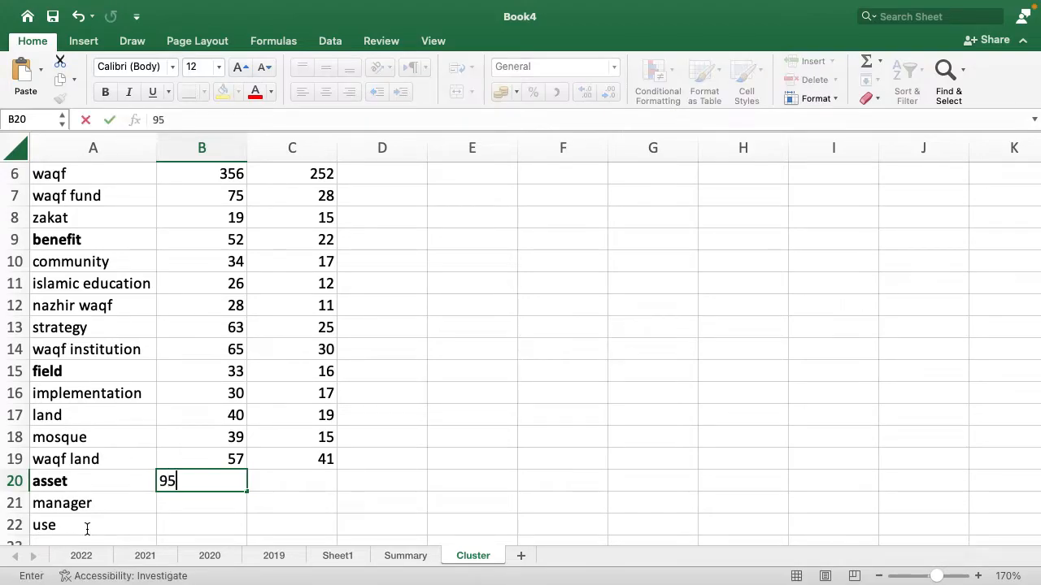
pyautogui.press('Tab')
pyautogui.write('55')
pyautogui.press('Return')
pyautogui.press('Up')
pyautogui.write('96')
pyautogui.press('Return')
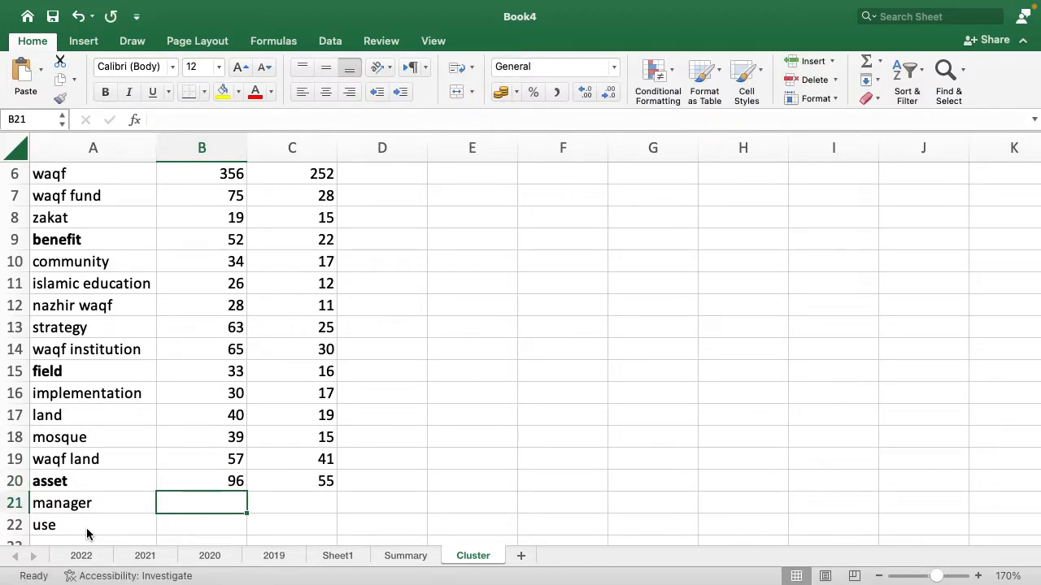
# Give "manager" in row 21 a link strength of 73 and an occurrence of 36.
pyautogui.write('73')
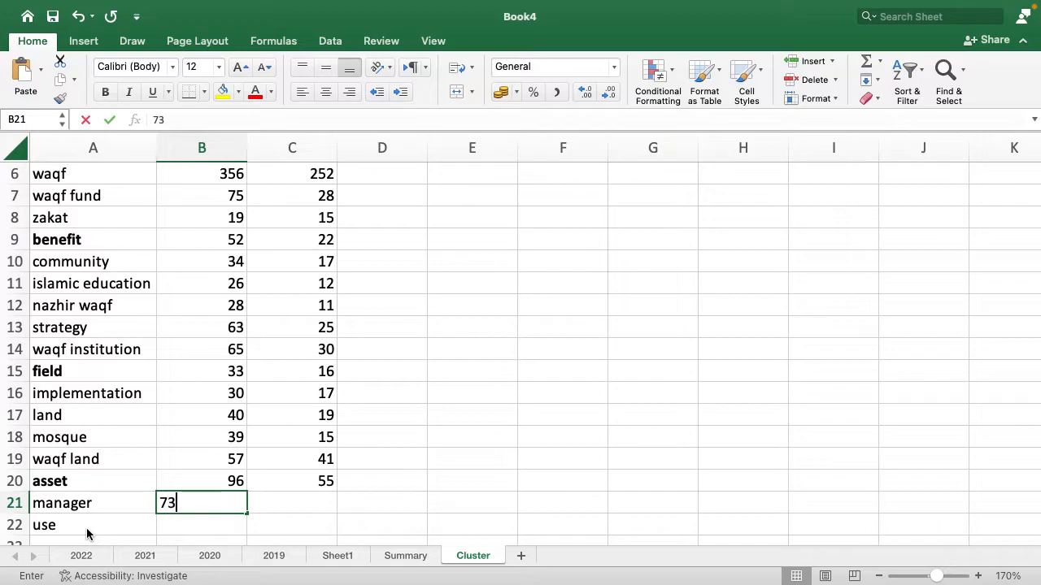
pyautogui.press('Tab')
pyautogui.write('6')
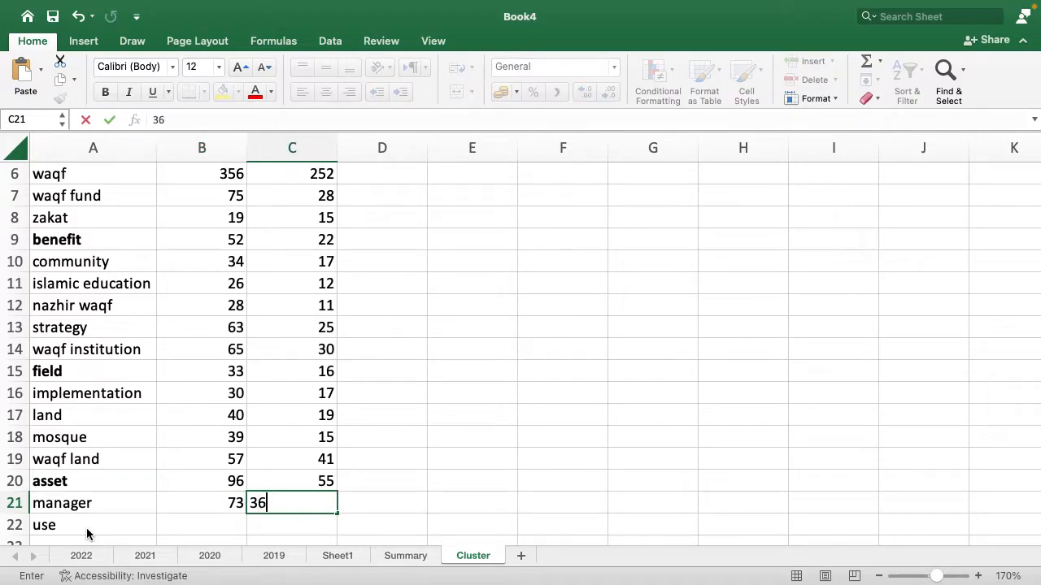
pyautogui.press('Return')
# Give "use" in row 22 a link strength of 25 and an occurrence of 14.
pyautogui.write('25')
pyautogui.press('Tab')
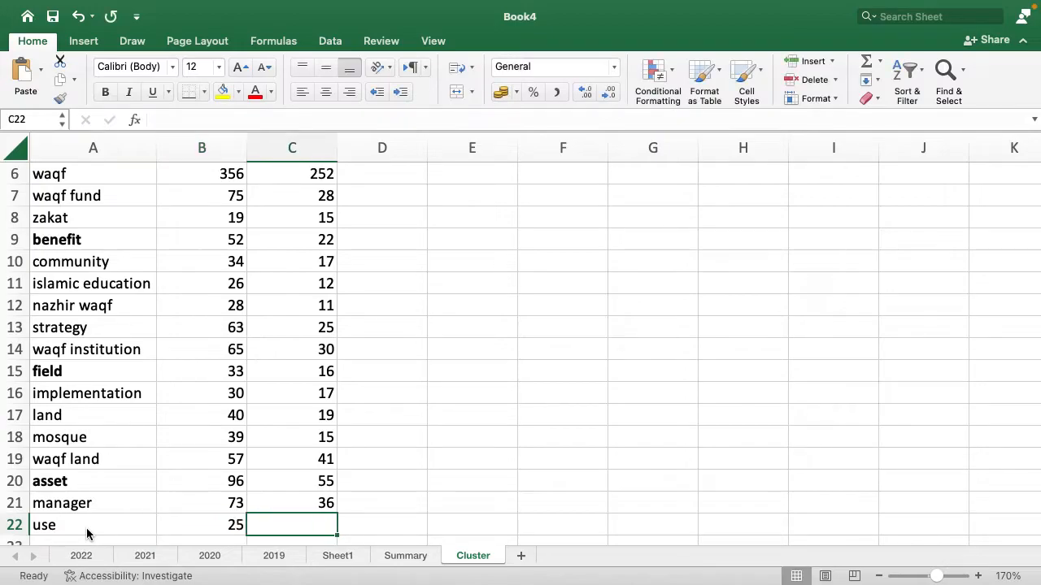
pyautogui.write('14')
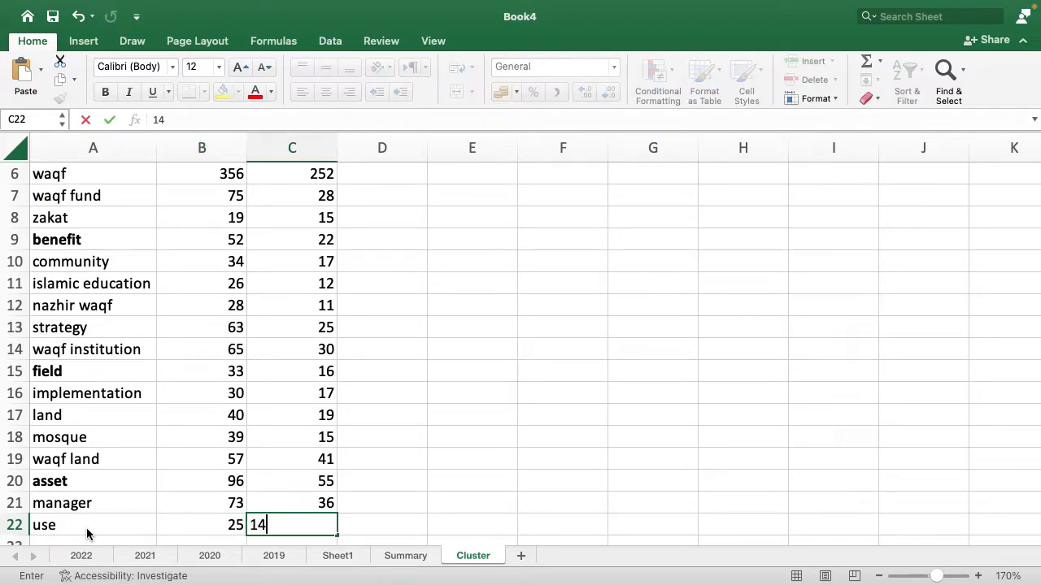
pyautogui.press('Return')
# Check the Cluster 5 items in VOSviewer and enter the first one as "waqf nazhir" in cell A23 of the Excel sheet.
pyautogui.click(87, 532)
pyautogui.hotkey('ctrl', 'Left')
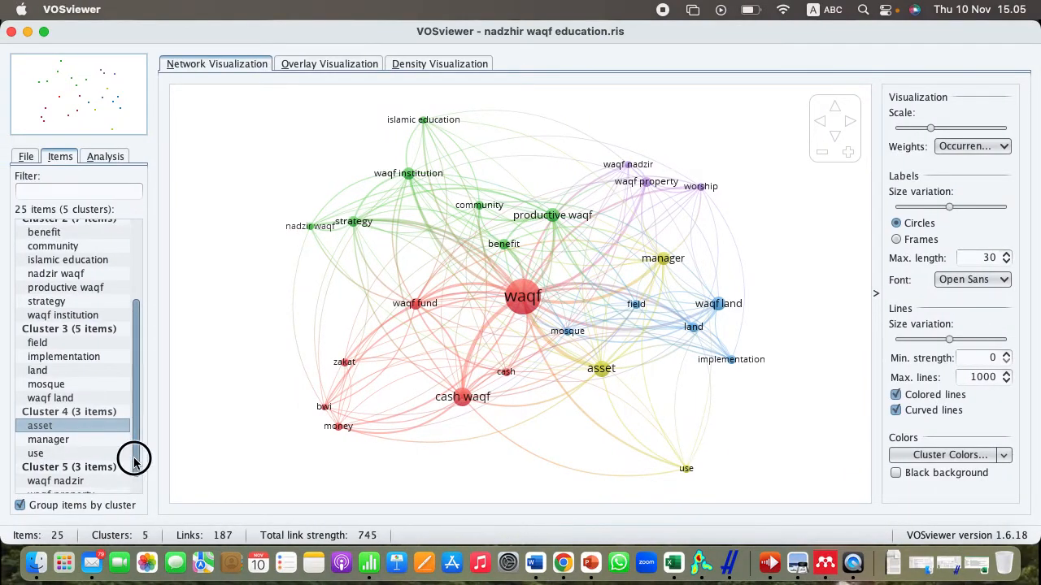
pyautogui.moveTo(133, 456); pyautogui.dragTo(132, 494)
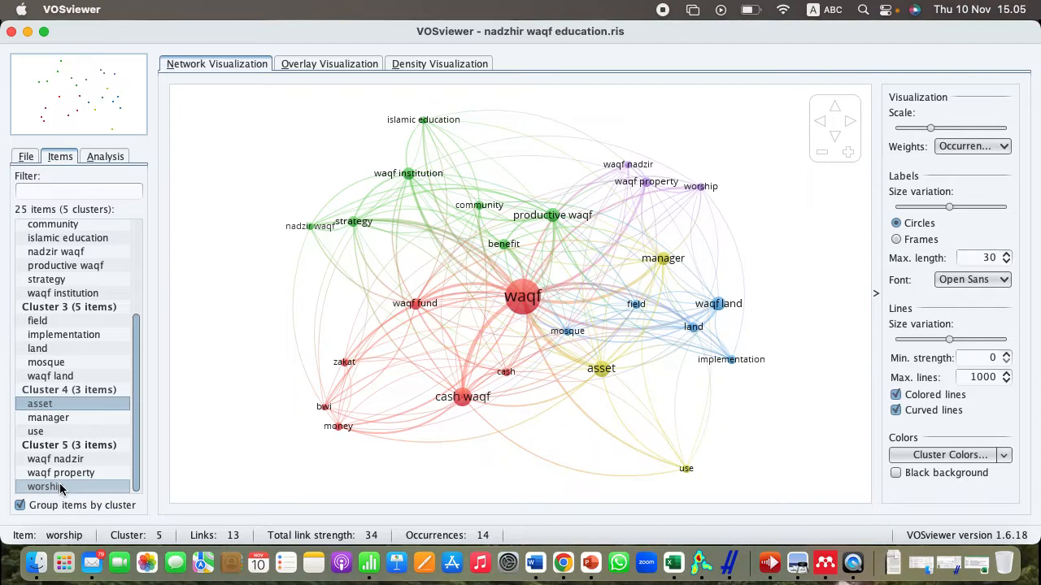
pyautogui.hotkey('ctrl', 'Right')
pyautogui.write('Q')
pyautogui.press('BackSpace')
pyautogui.write('Wq')
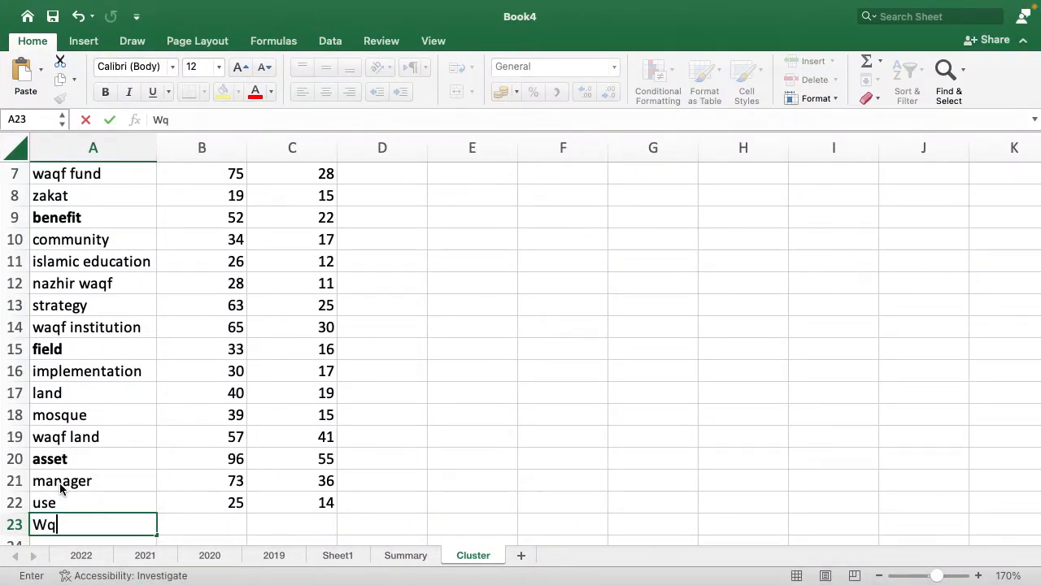
pyautogui.press('BackSpace')
pyautogui.write('a')
pyautogui.press('BackSpace')
pyautogui.press('BackSpace')
pyautogui.write('waq')
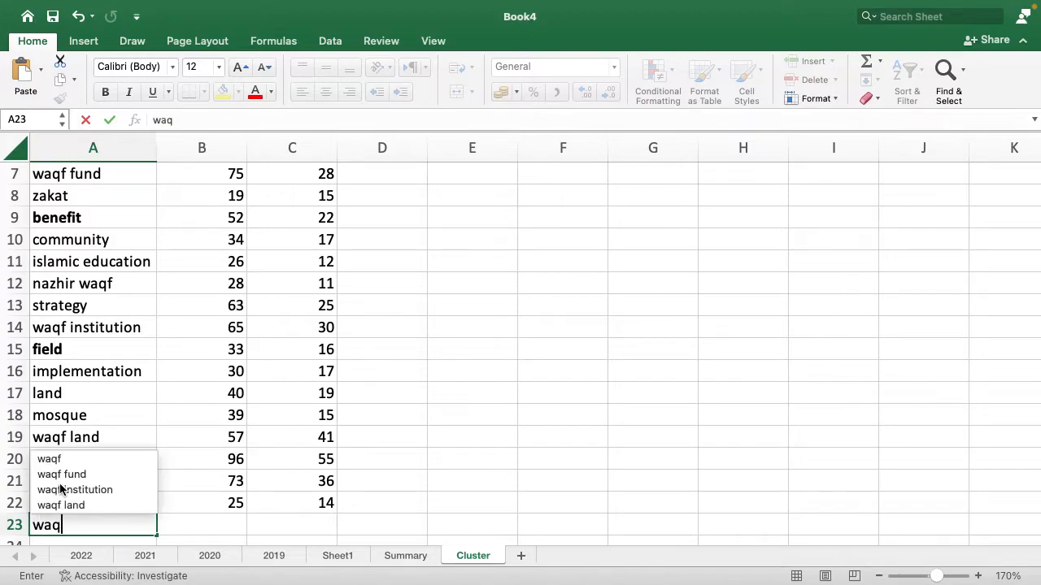
pyautogui.write('f nazhir')
pyautogui.press('Return')
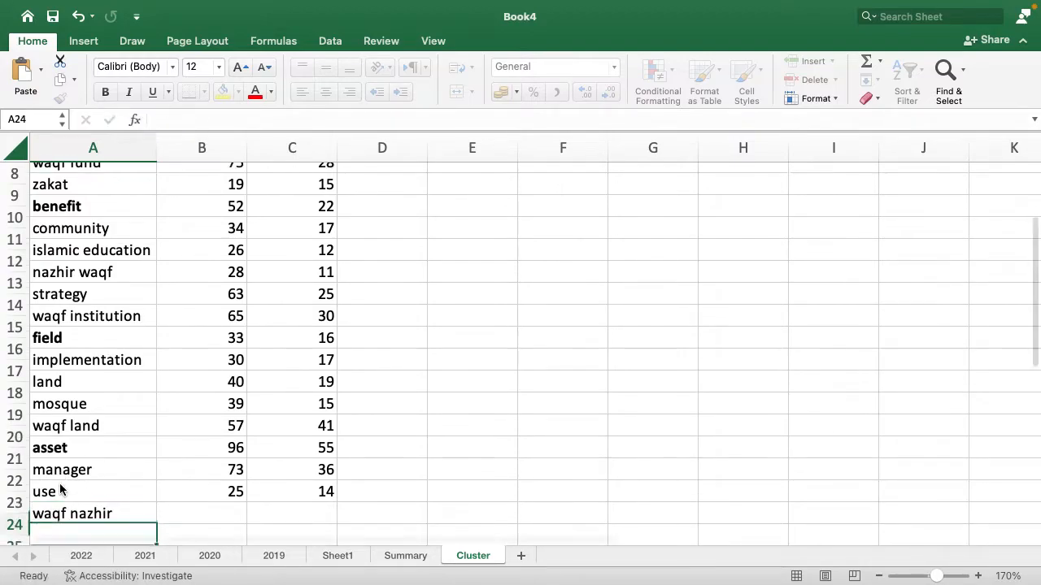
# Enter "waqf property" in A24 and, after rechecking Cluster 5 in VOSviewer, "worship" in A25.
pyautogui.write('q')
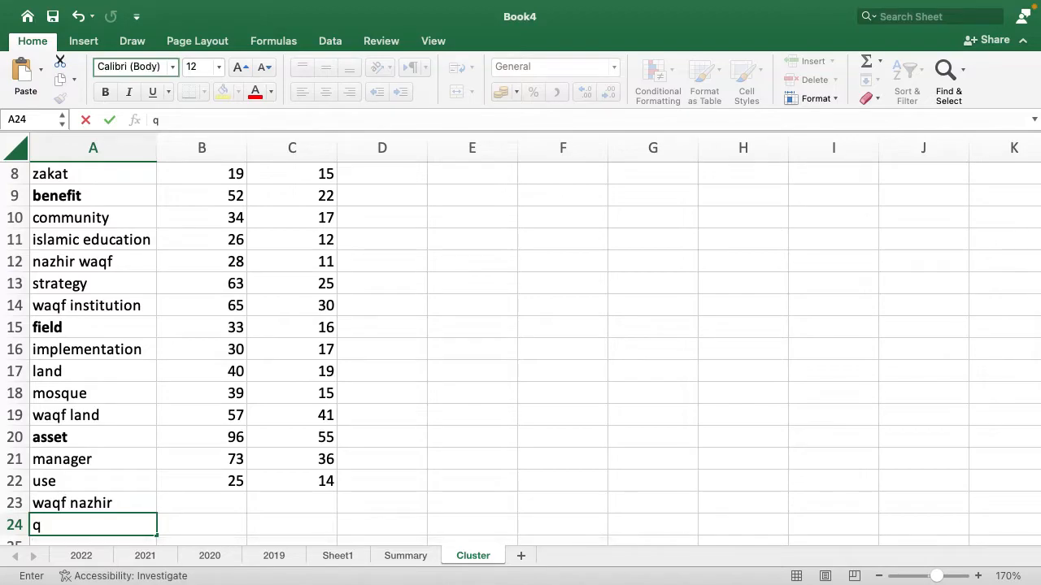
pyautogui.write('w')
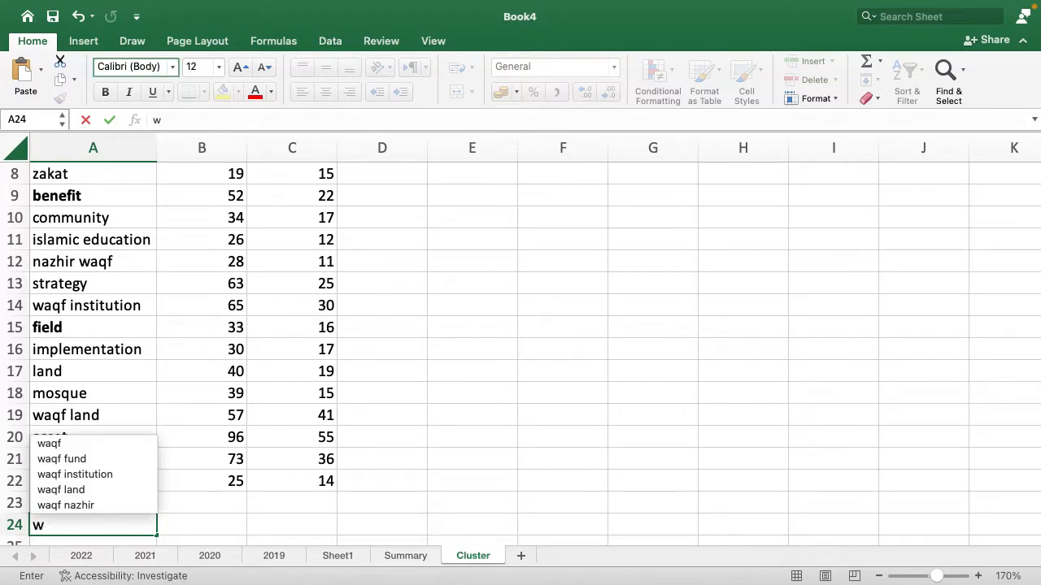
pyautogui.write('aqf')
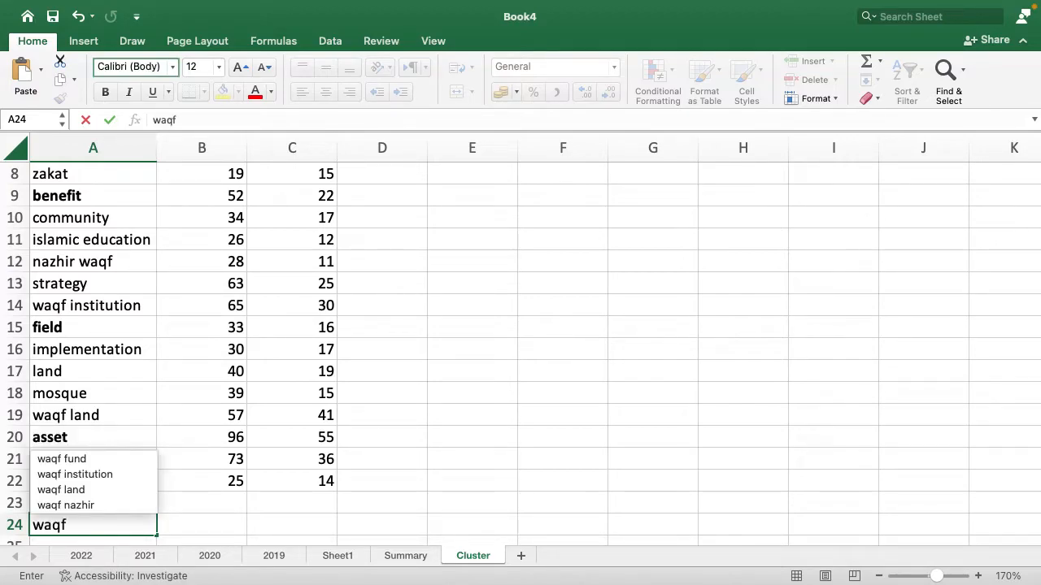
pyautogui.write(' property')
pyautogui.press('Return')
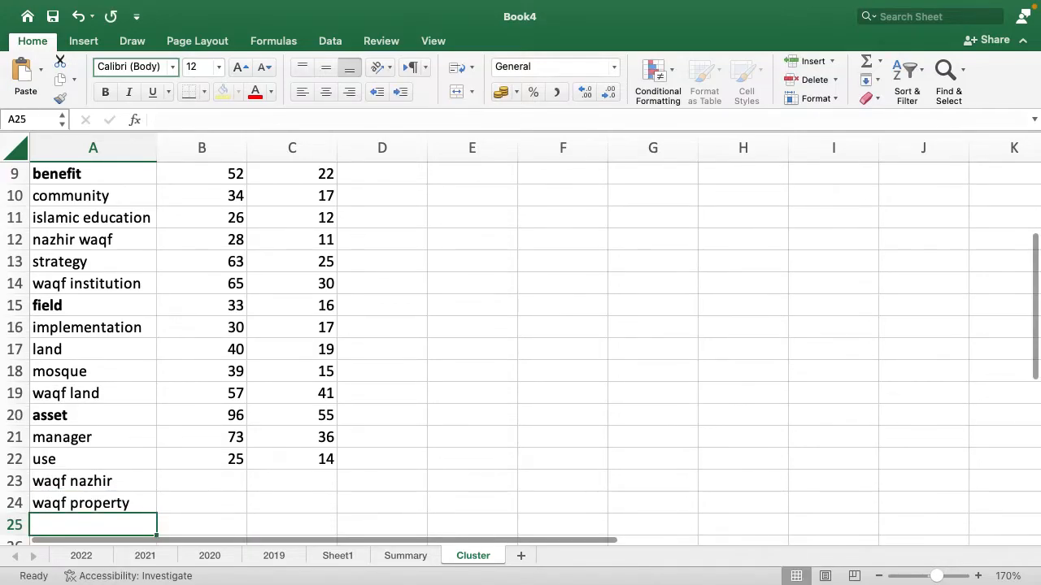
pyautogui.hotkey('ctrl', 'Left')
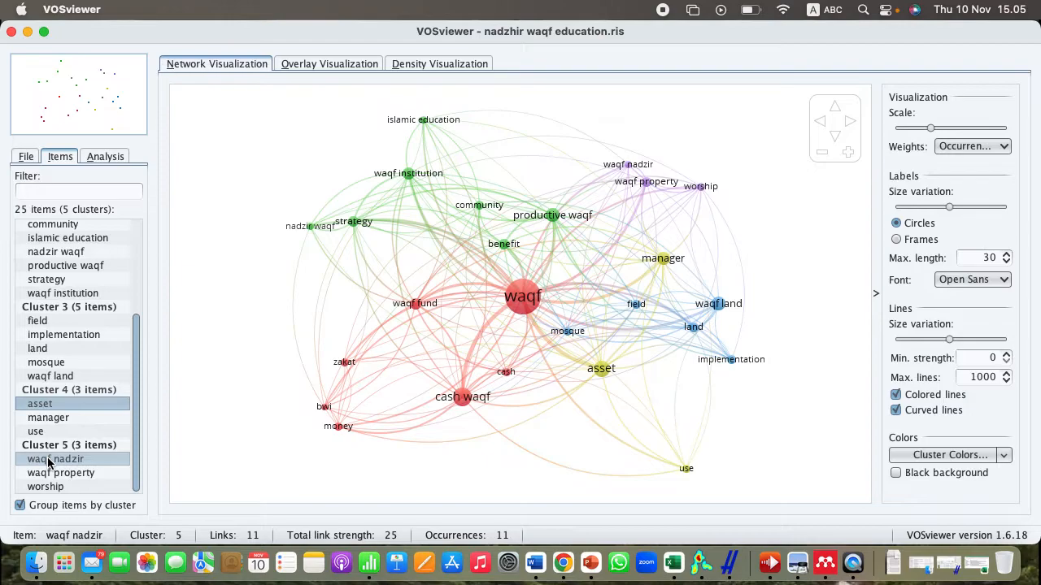
pyautogui.hotkey('ctrl', 'Right')
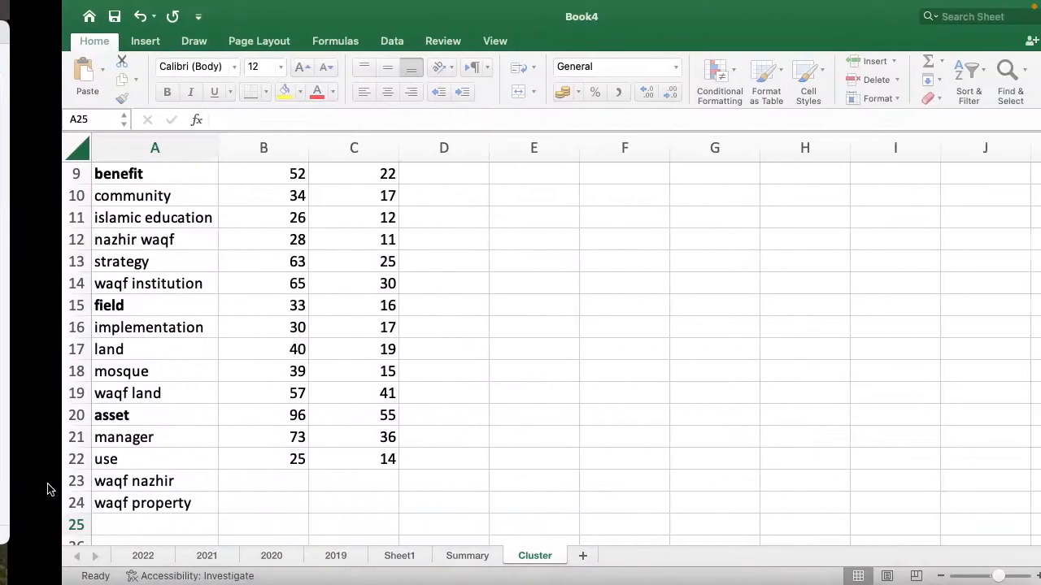
pyautogui.write('worship')
pyautogui.press('Tab')
# Make the "waqf nazhir" entry in A23 bold to mark the start of its cluster.
pyautogui.press('Up')
pyautogui.click(49, 488)
pyautogui.press('super+b')
# Give "waqf nazhir" in row 23 a link strength of 25 and an occurrence of 11.
pyautogui.press('Tab')
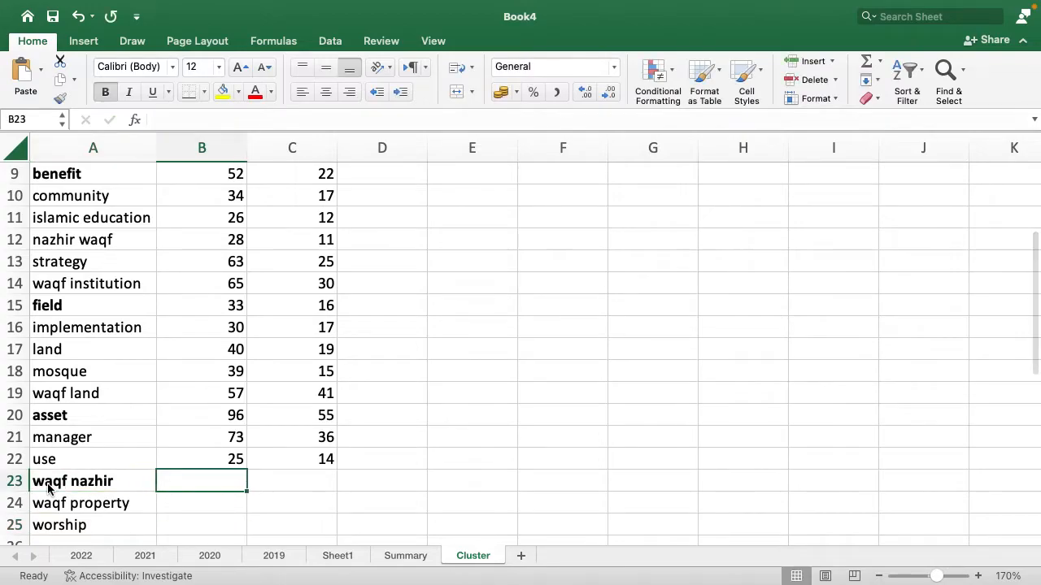
pyautogui.write('25')
pyautogui.press('Tab')
pyautogui.write('11')
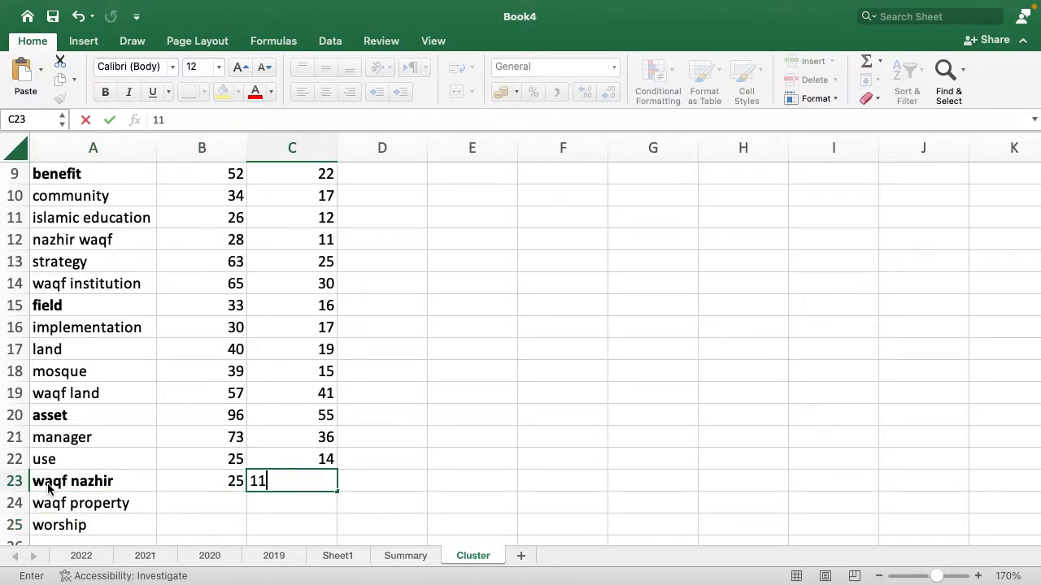
pyautogui.press('Return')
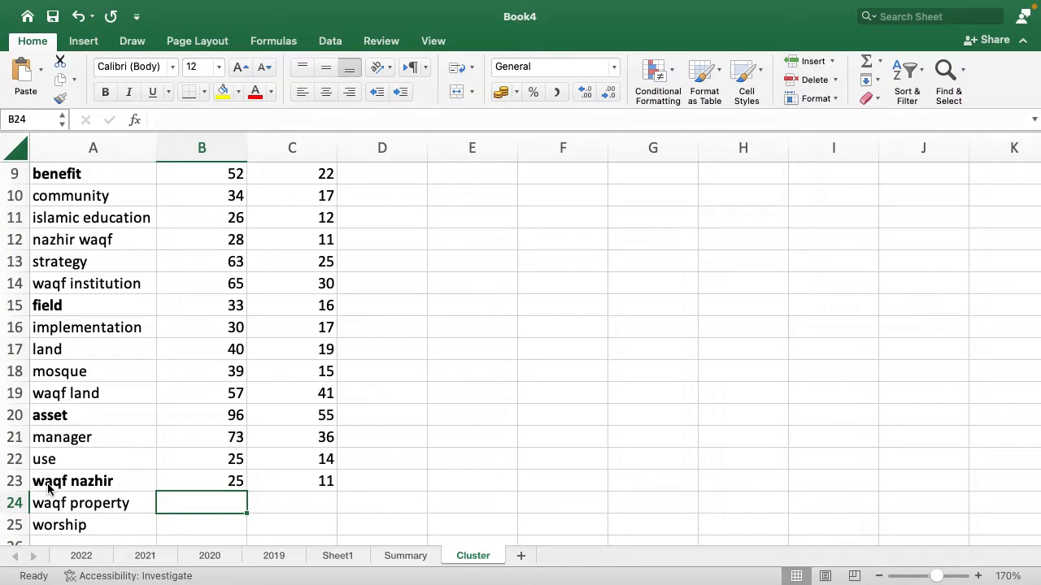
# Give "waqf property" in row 24 a link strength of 41 and an occurrence of 19.
pyautogui.write('41')
pyautogui.press('Tab')
pyautogui.write('19')
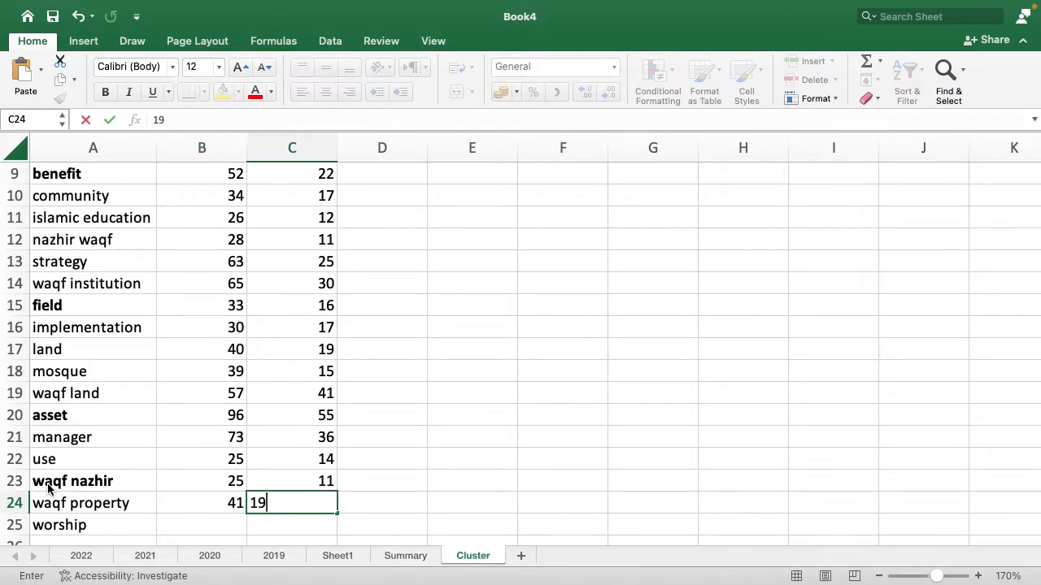
pyautogui.press('Return')
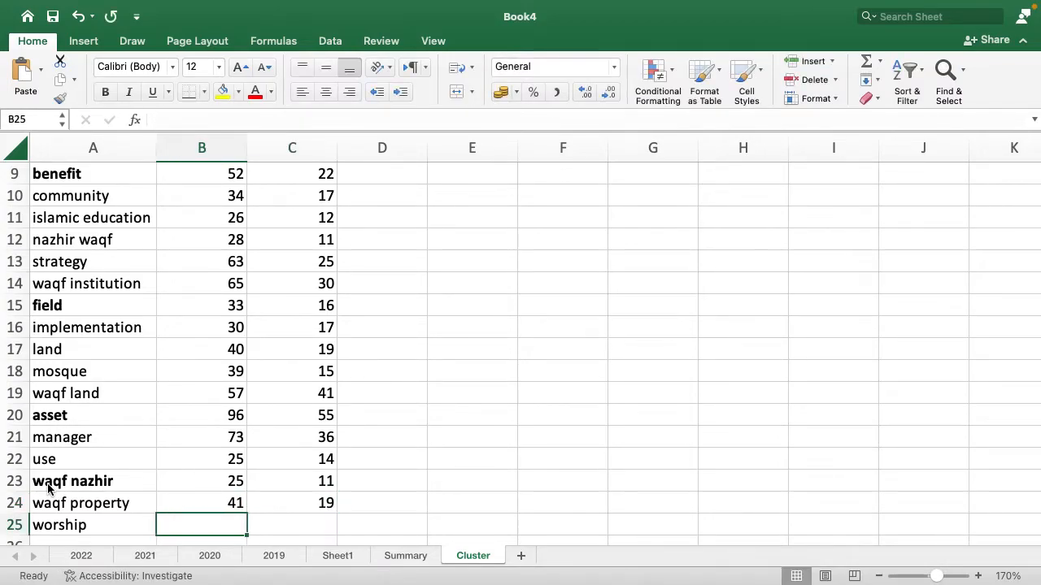
# Give "worship" in row 25 a link strength of 34 and an occurrence of 14.
pyautogui.write('34')
pyautogui.press('Tab')
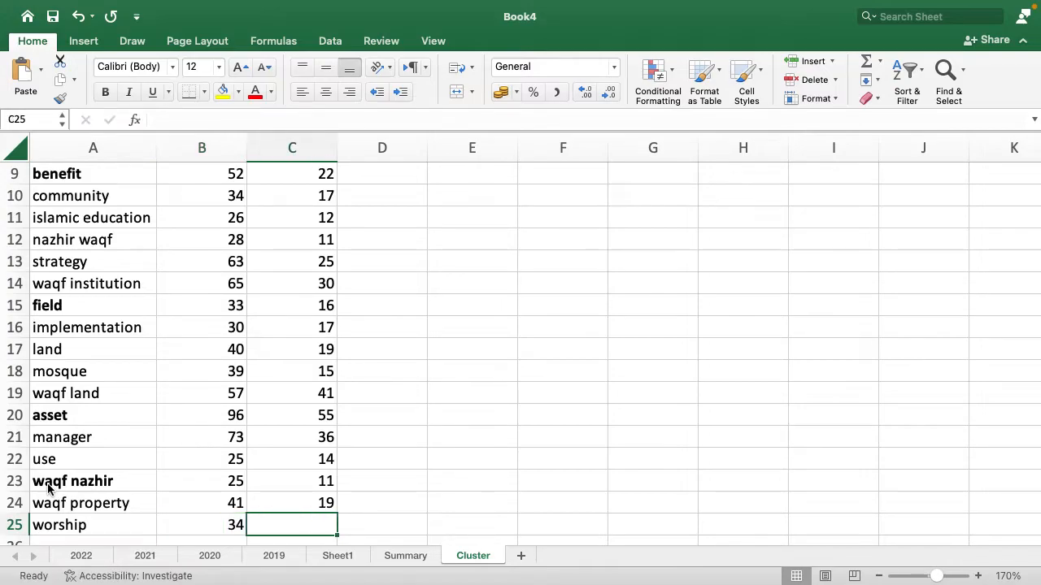
pyautogui.write('14')
pyautogui.press('Return')
pyautogui.press('Up')
pyautogui.press('Left')
pyautogui.press('Left')
pyautogui.press('Right')
pyautogui.press('Right')
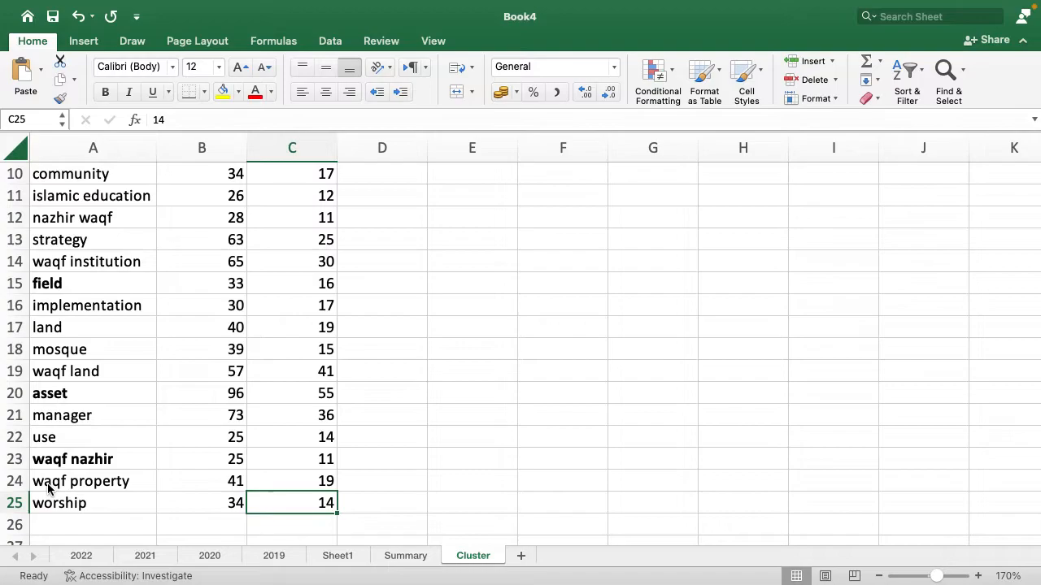
# Narrow the Link Strength column, column B, to about half its width and select the Occurrence header in C1.
pyautogui.press('Up')
pyautogui.press('Up')
pyautogui.press('Up')
pyautogui.press('Up')
pyautogui.press('Up')
pyautogui.press('Up')
pyautogui.press('Up')
pyautogui.press('Up')
pyautogui.press('Up')
pyautogui.press('Up')
pyautogui.press('Up')
pyautogui.press('Up')
pyautogui.press('Up')
pyautogui.press('Up')
pyautogui.press('Up')
pyautogui.press('Up')
pyautogui.press('Up')
pyautogui.press('Up')
pyautogui.press('Up')
pyautogui.press('Up')
pyautogui.press('Left')
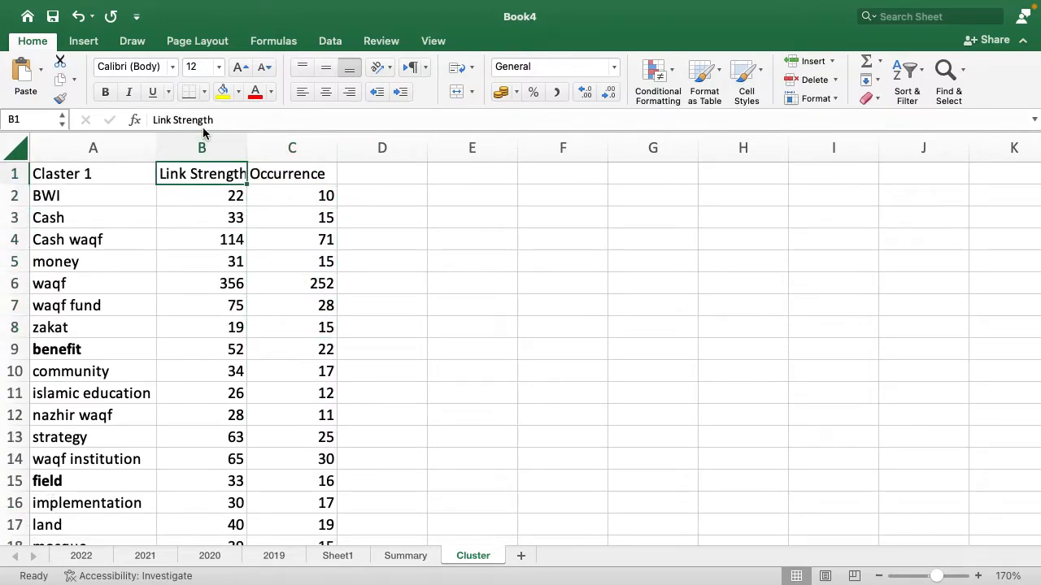
pyautogui.moveTo(248, 147); pyautogui.dragTo(207, 146)
pyautogui.click(249, 173)
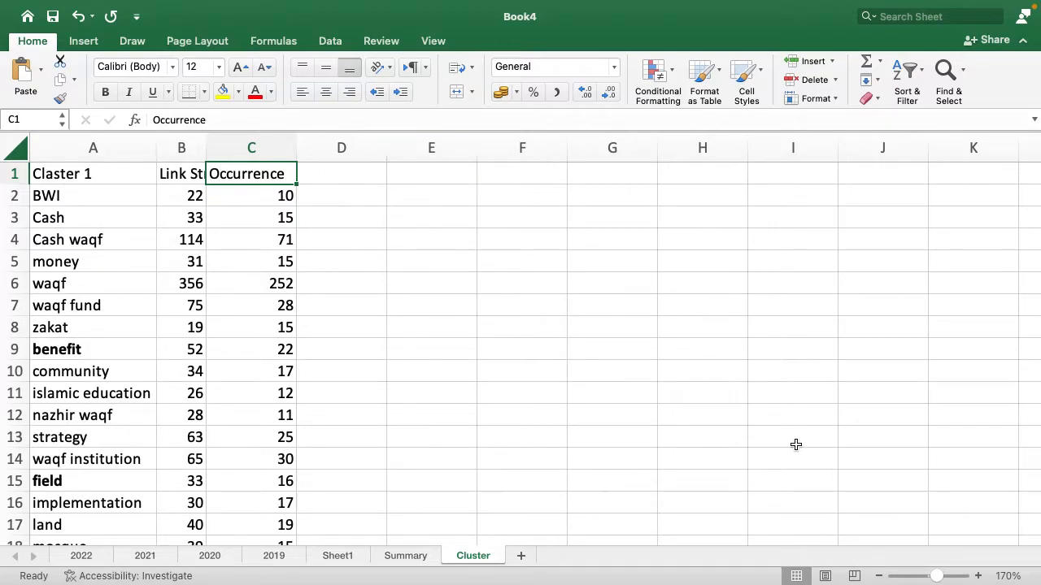
# Zoom the Cluster sheet out to 110% to fit the whole table in view.
pyautogui.click(878, 576)
pyautogui.click(879, 575)
pyautogui.click(878, 576)
pyautogui.click(878, 575)
pyautogui.click(878, 576)
pyautogui.click(878, 576)
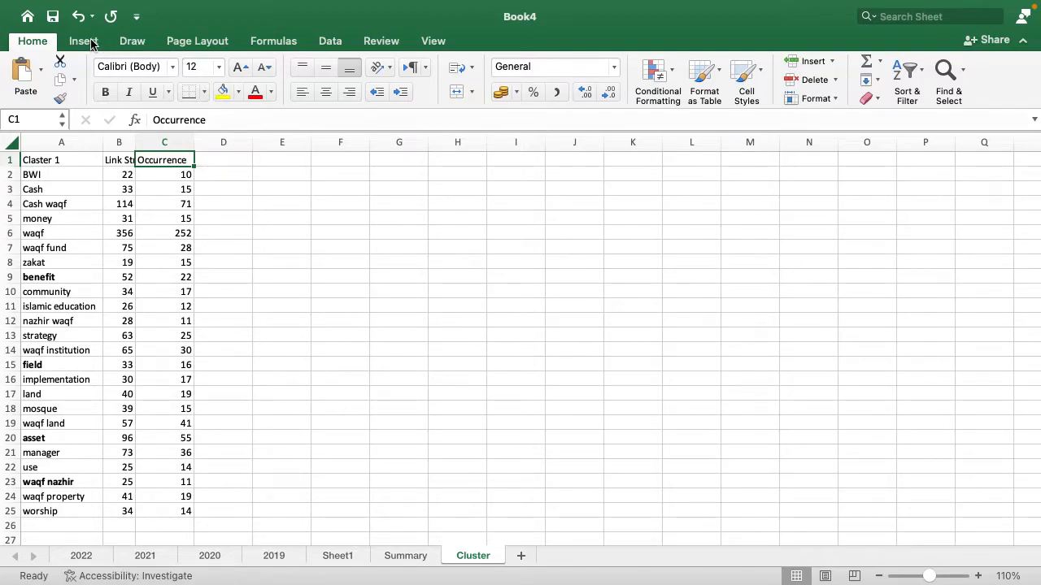
# Insert two entire blank columns between the Link Strength and Occurrence columns.
pyautogui.moveTo(236, 6)
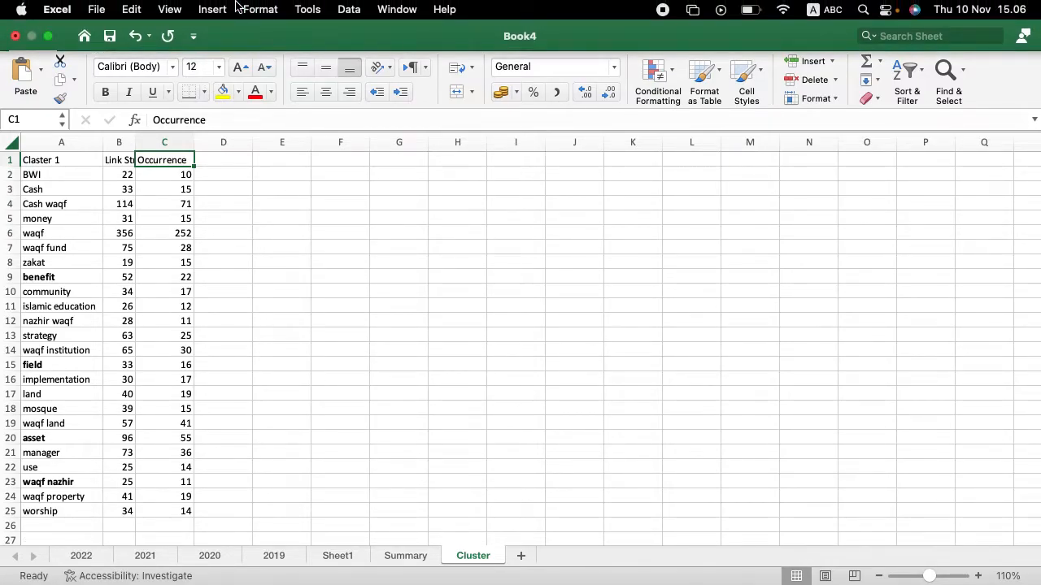
pyautogui.press('super+shift+=')
pyautogui.click(515, 206)
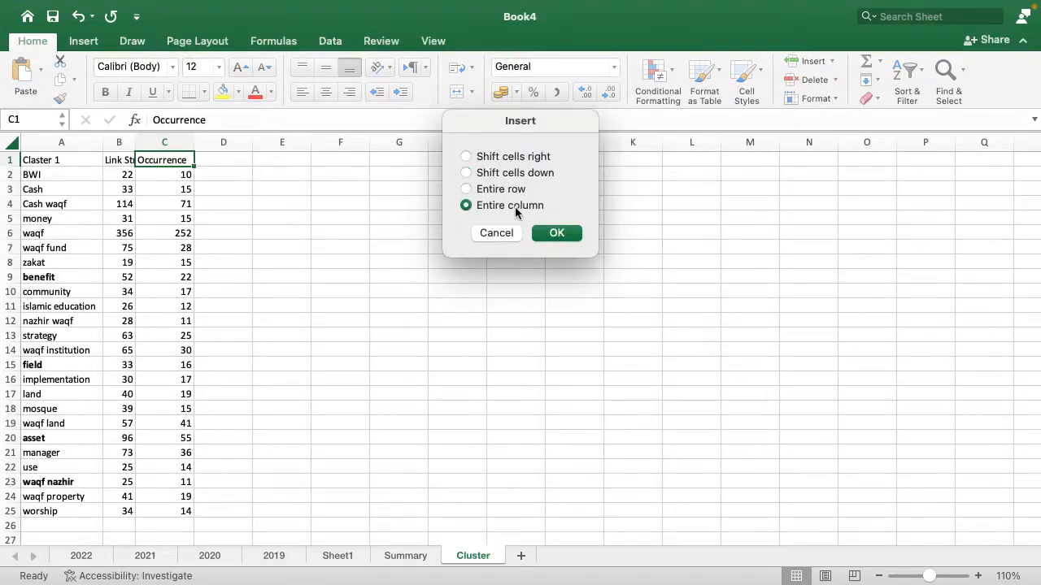
pyautogui.click(560, 235)
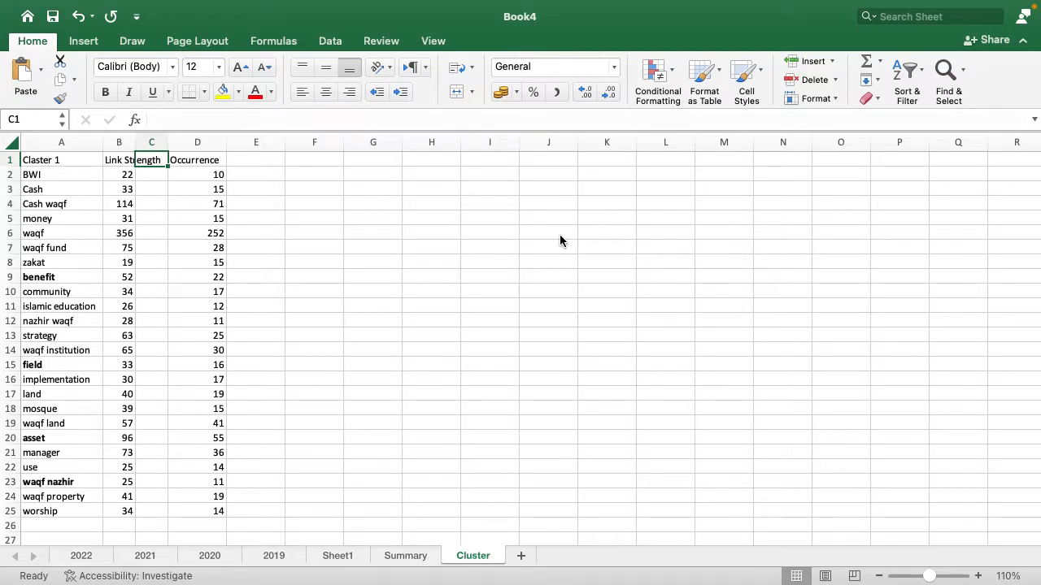
pyautogui.press('super+shift+=')
pyautogui.click(525, 205)
pyautogui.click(553, 232)
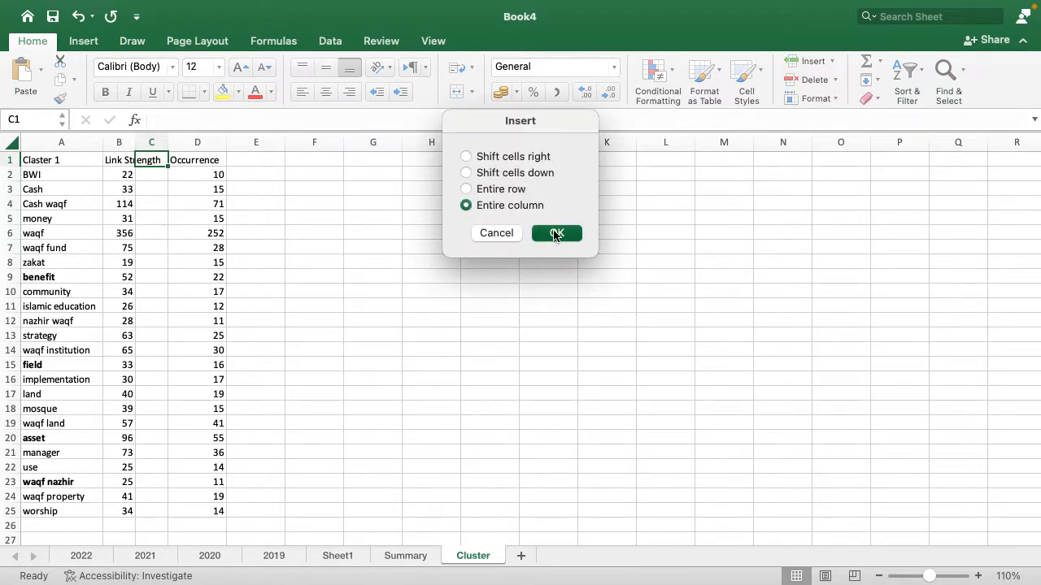
# Copy the cluster item list in A1:A25 into column D, starting at D1, beside the Occurrence column.
pyautogui.click(41, 160)
pyautogui.hotkey('shift', 'Down')
pyautogui.hotkey('shift', 'Down')
pyautogui.hotkey('shift', 'Down')
pyautogui.hotkey('shift', 'Down')
pyautogui.hotkey('shift', 'Down')
pyautogui.hotkey('shift', 'Down')
pyautogui.hotkey('shift', 'Down')
pyautogui.hotkey('shift', 'Down')
pyautogui.hotkey('shift', 'Down')
pyautogui.hotkey('shift', 'Down')
pyautogui.hotkey('shift', 'Down')
pyautogui.hotkey('shift', 'Down')
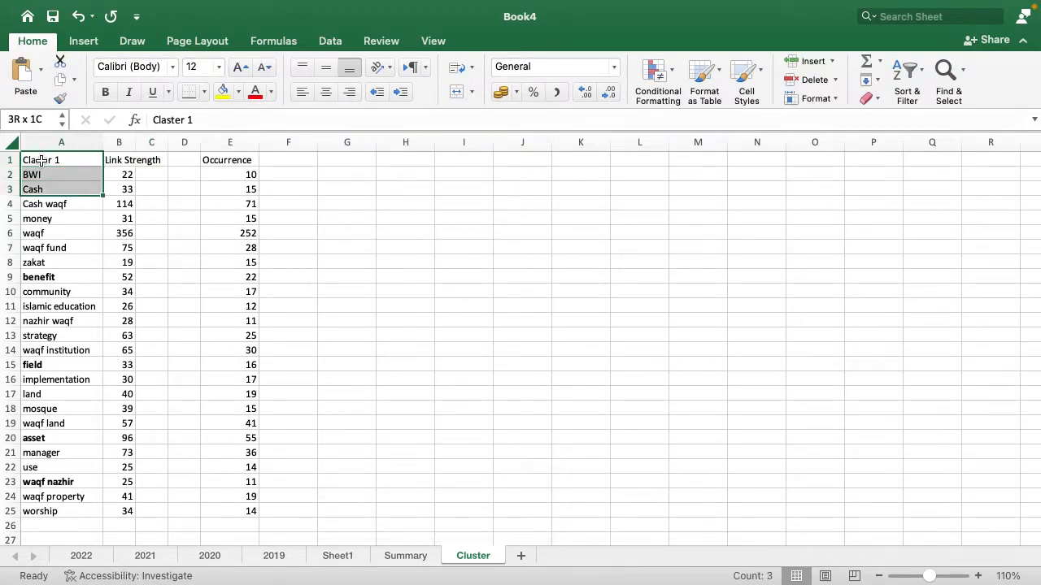
pyautogui.hotkey('shift', 'Down')
pyautogui.hotkey('shift', 'Down')
pyautogui.hotkey('shift', 'Down')
pyautogui.hotkey('shift', 'Down')
pyautogui.hotkey('shift', 'Down')
pyautogui.hotkey('shift', 'Down')
pyautogui.hotkey('shift', 'Down')
pyautogui.hotkey('shift', 'Down')
pyautogui.hotkey('shift', 'Down')
pyautogui.hotkey('shift', 'Down')
pyautogui.hotkey('shift', 'Down')
pyautogui.hotkey('shift', 'Down')
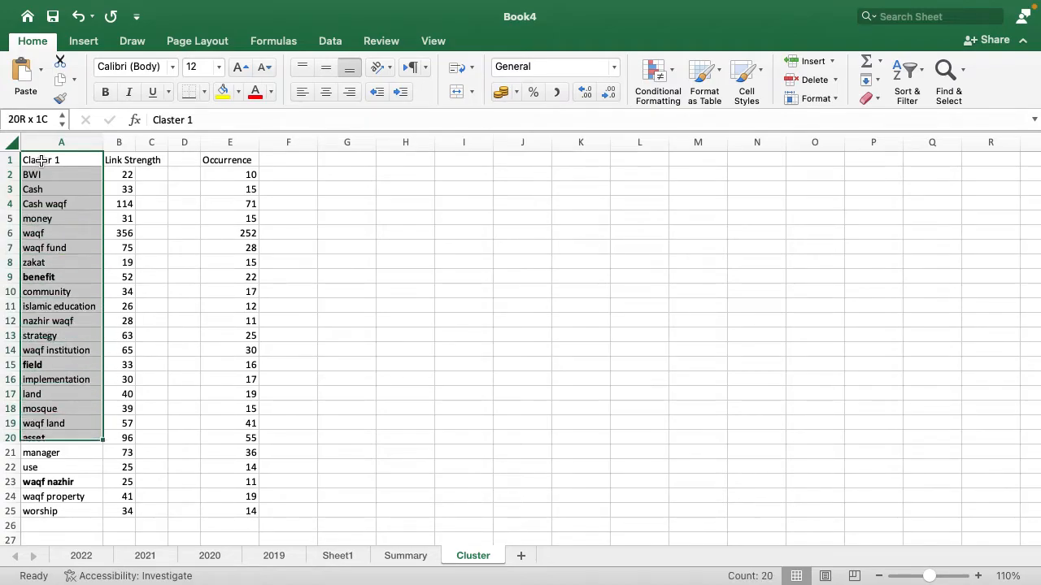
pyautogui.press('super+c')
pyautogui.press('Right')
pyautogui.press('Right')
pyautogui.press('Right')
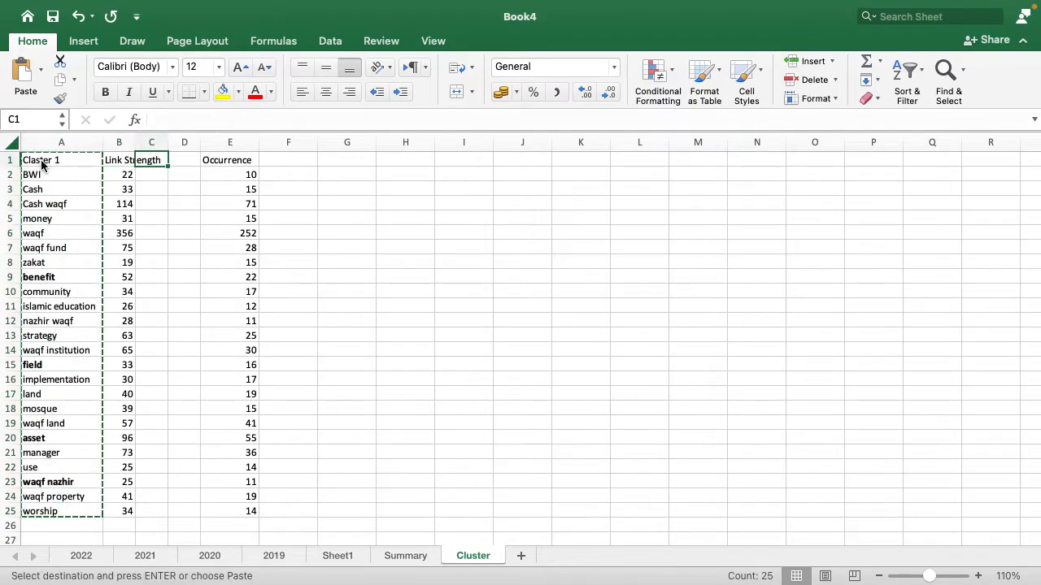
pyautogui.press('Return')
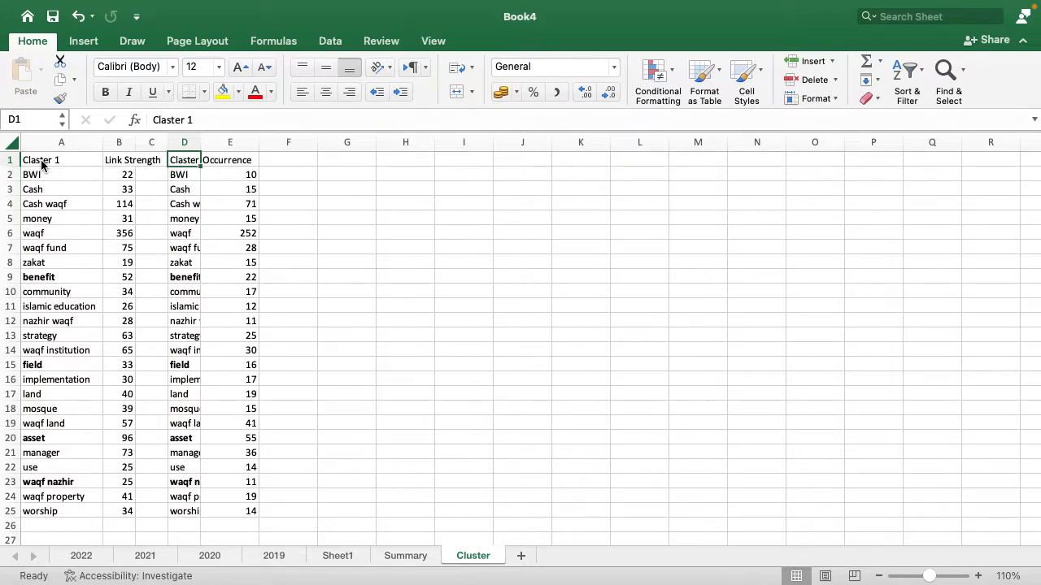
# Change the item list headers in D1 and A1 to "Claster" and fit column D's width to its contents.
pyautogui.write('Claster')
pyautogui.press('BackSpace')
pyautogui.press('BackSpace')
pyautogui.write('ter')
pyautogui.press('Return')
pyautogui.press('Up')
pyautogui.press('Left')
pyautogui.press('Left')
pyautogui.press('Right')
pyautogui.press('Right')
pyautogui.hotkey('ctrl', 'c')
pyautogui.press('Left')
pyautogui.press('Left')
pyautogui.press('Left')
pyautogui.press('Return')
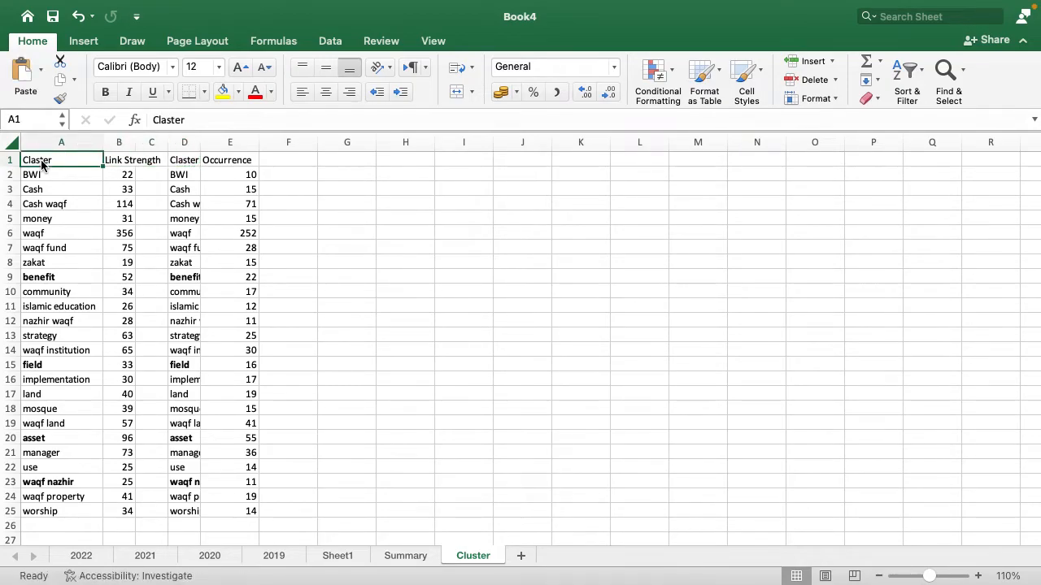
pyautogui.doubleClick(197, 146)
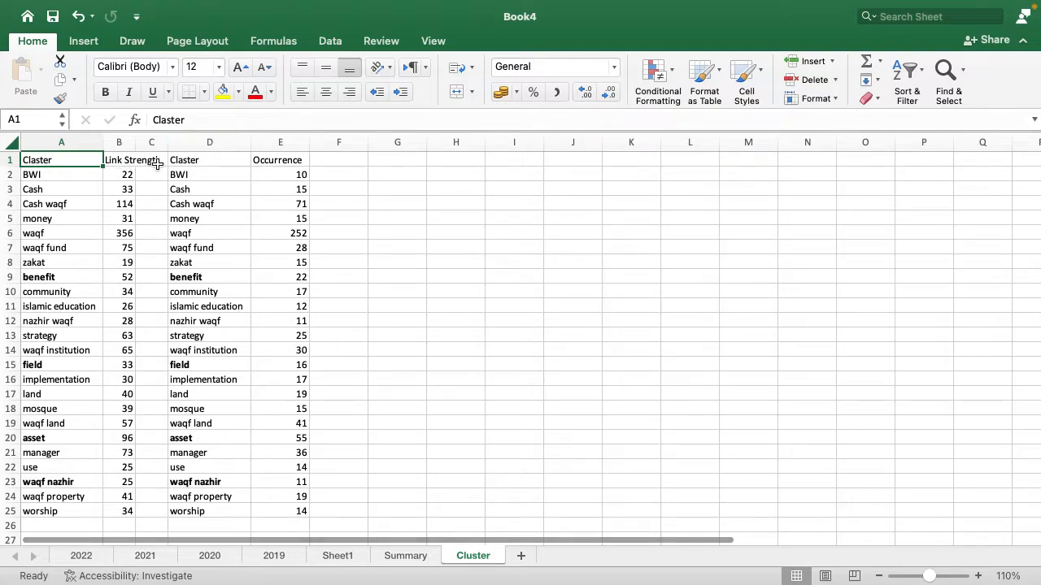
# Sort the table in A1:B25 by Link Strength values, from largest to smallest.
pyautogui.press('Right')
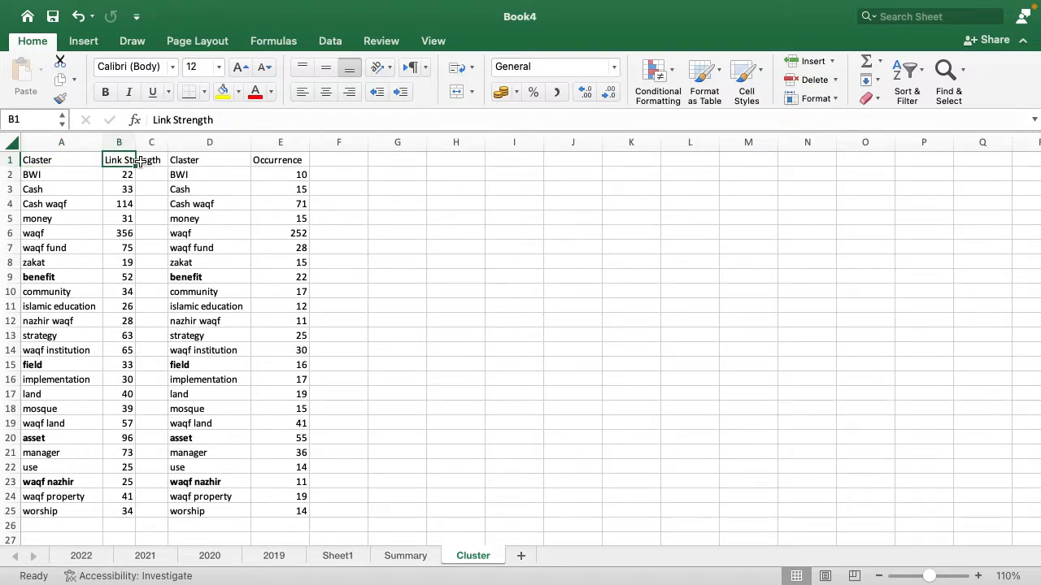
pyautogui.hotkey('shift', 'Left')
pyautogui.hotkey('shift', 'Down')
pyautogui.hotkey('shift', 'Down')
pyautogui.hotkey('shift', 'Down')
pyautogui.hotkey('shift', 'Down')
pyautogui.hotkey('shift', 'Down')
pyautogui.hotkey('shift', 'Down')
pyautogui.hotkey('shift', 'Down')
pyautogui.hotkey('shift', 'Down')
pyautogui.hotkey('shift', 'Down')
pyautogui.hotkey('shift', 'Down')
pyautogui.hotkey('shift', 'Down')
pyautogui.hotkey('shift', 'Down')
pyautogui.hotkey('shift', 'Down')
pyautogui.hotkey('shift', 'Down')
pyautogui.hotkey('shift', 'Down')
pyautogui.hotkey('shift', 'Down')
pyautogui.hotkey('shift', 'Down')
pyautogui.hotkey('shift', 'Down')
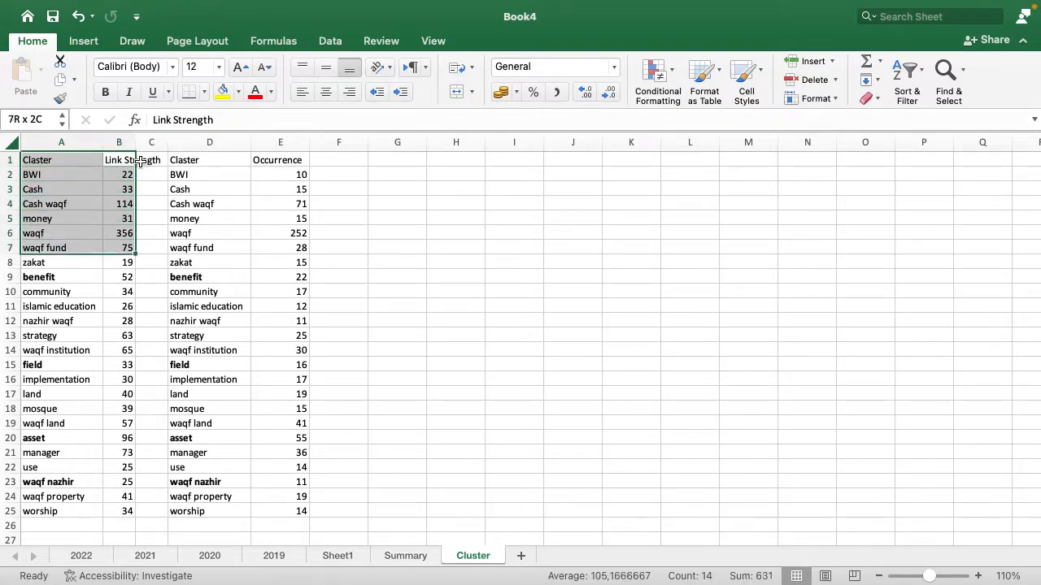
pyautogui.hotkey('shift', 'Down')
pyautogui.hotkey('shift', 'Down')
pyautogui.hotkey('shift', 'Down')
pyautogui.hotkey('shift', 'Down')
pyautogui.hotkey('shift', 'Down')
pyautogui.hotkey('shift', 'Down')
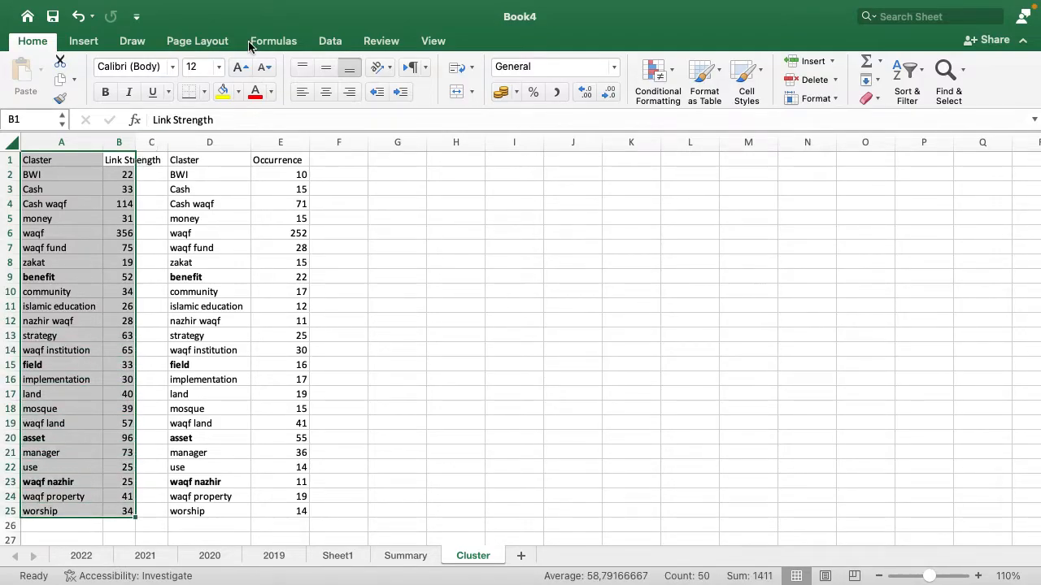
pyautogui.click(329, 42)
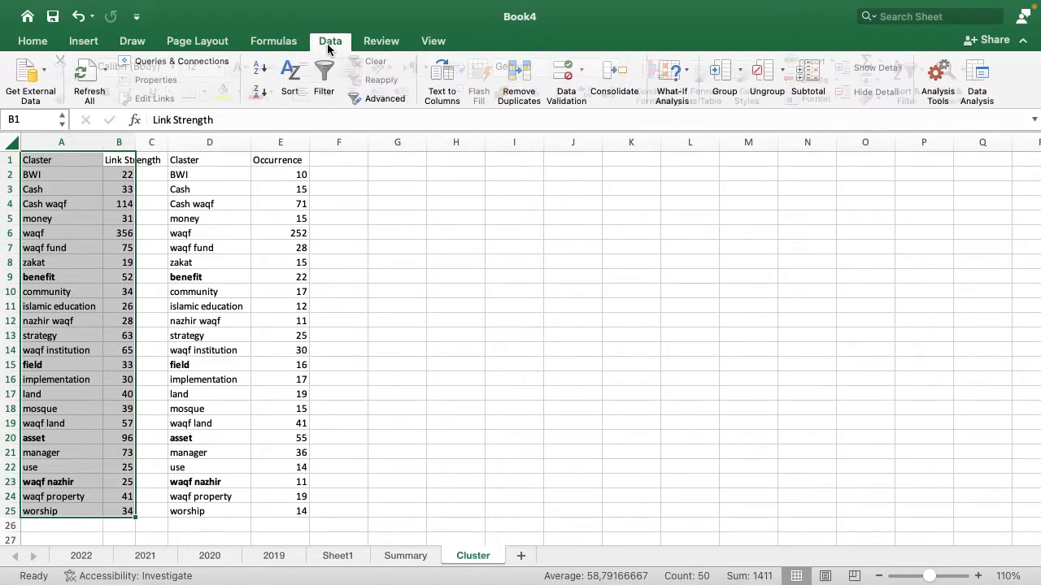
pyautogui.click(291, 71)
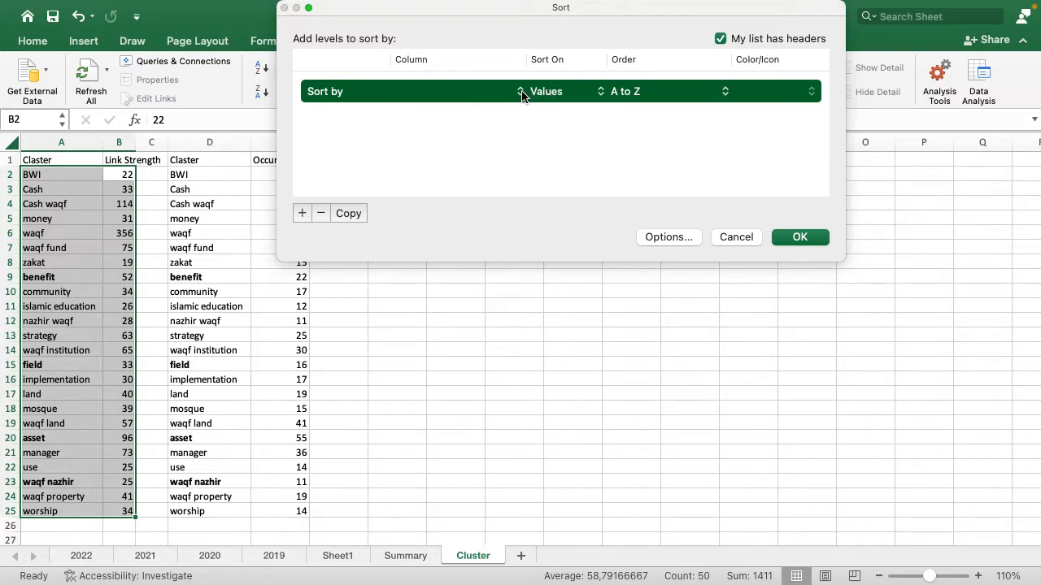
pyautogui.click(601, 94)
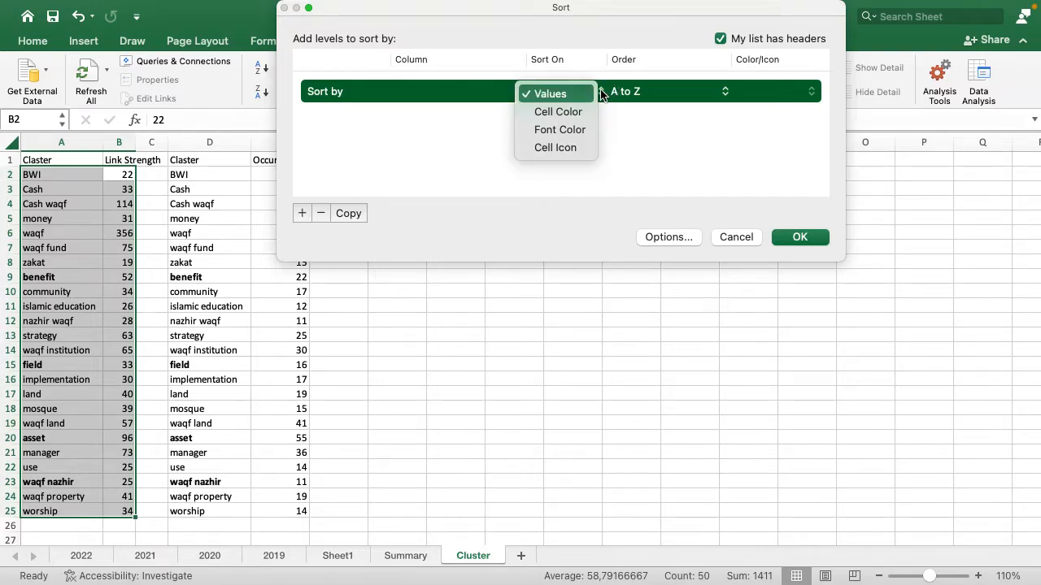
pyautogui.click(443, 95)
pyautogui.click(442, 95)
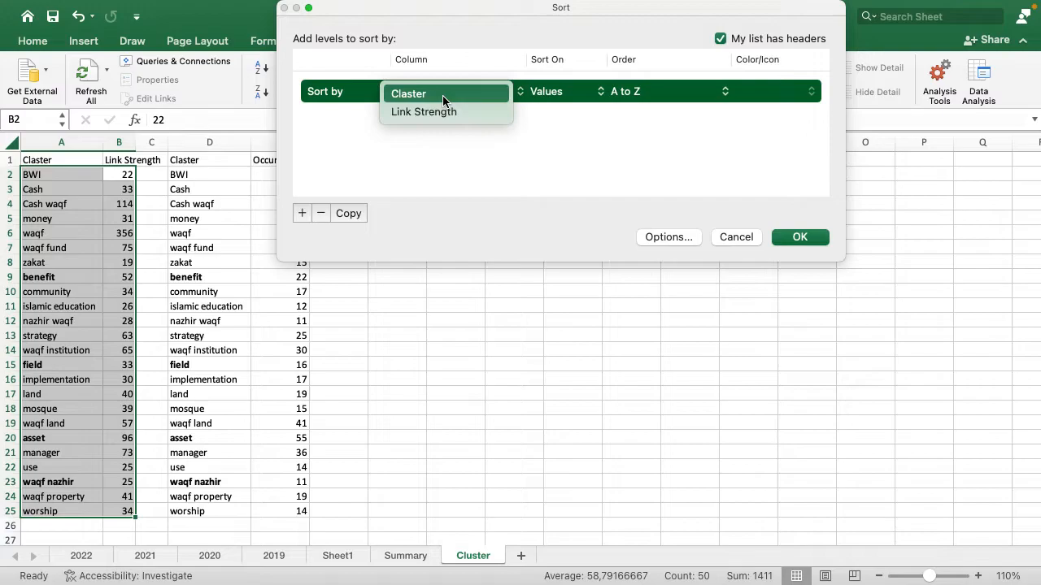
pyautogui.click(442, 113)
pyautogui.click(656, 94)
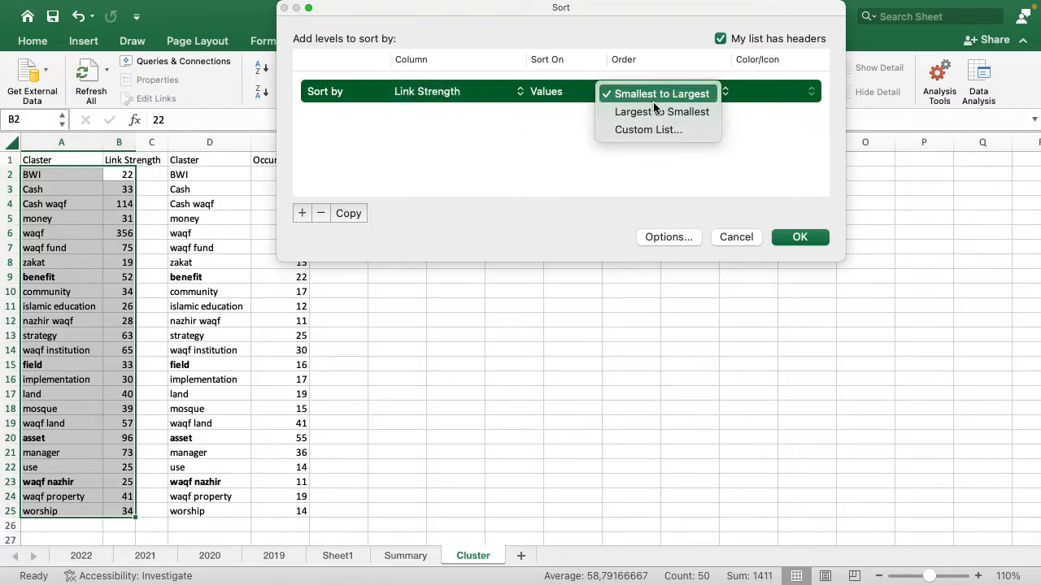
pyautogui.click(657, 112)
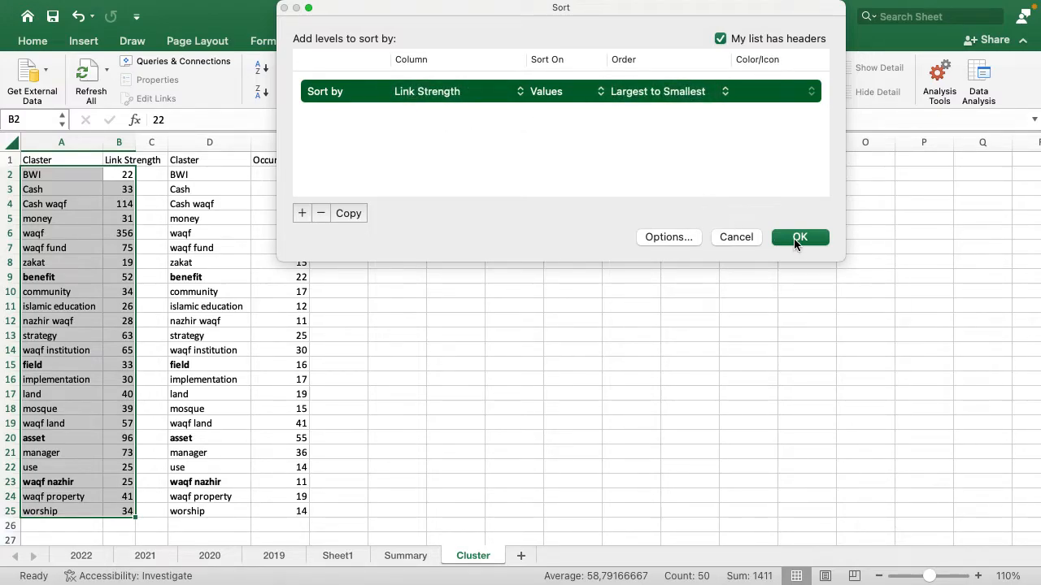
pyautogui.click(793, 238)
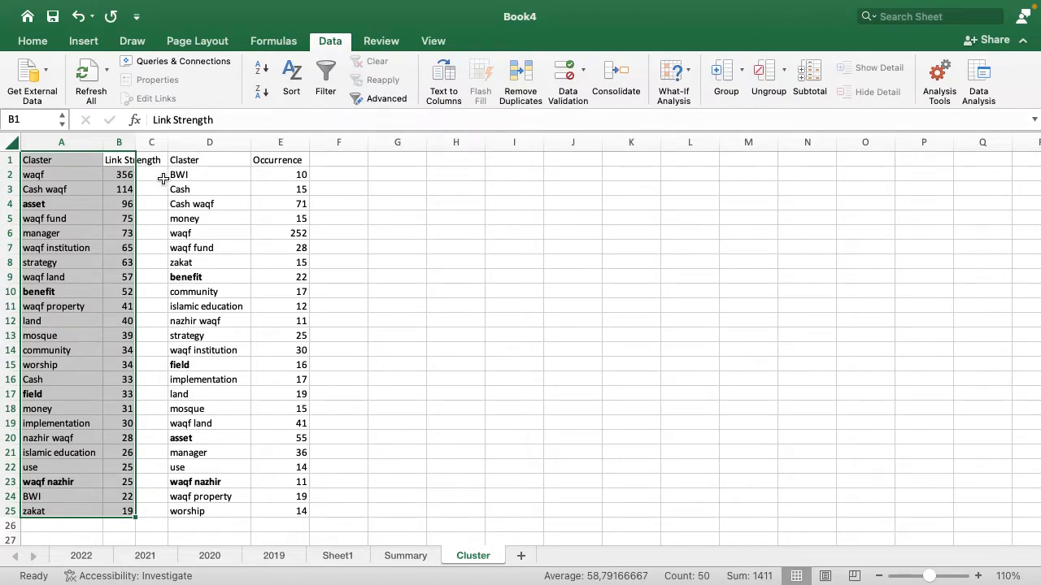
# Copy the Claster and Occurrence table in D1:E25 to A28, below the Link Strength table.
pyautogui.click(218, 165)
pyautogui.hotkey('shift', 'Right')
pyautogui.hotkey('shift', 'Down')
pyautogui.hotkey('shift', 'Down')
pyautogui.hotkey('shift', 'Down')
pyautogui.hotkey('shift', 'Down')
pyautogui.hotkey('shift', 'Down')
pyautogui.hotkey('shift', 'Down')
pyautogui.hotkey('shift', 'Down')
pyautogui.hotkey('shift', 'Down')
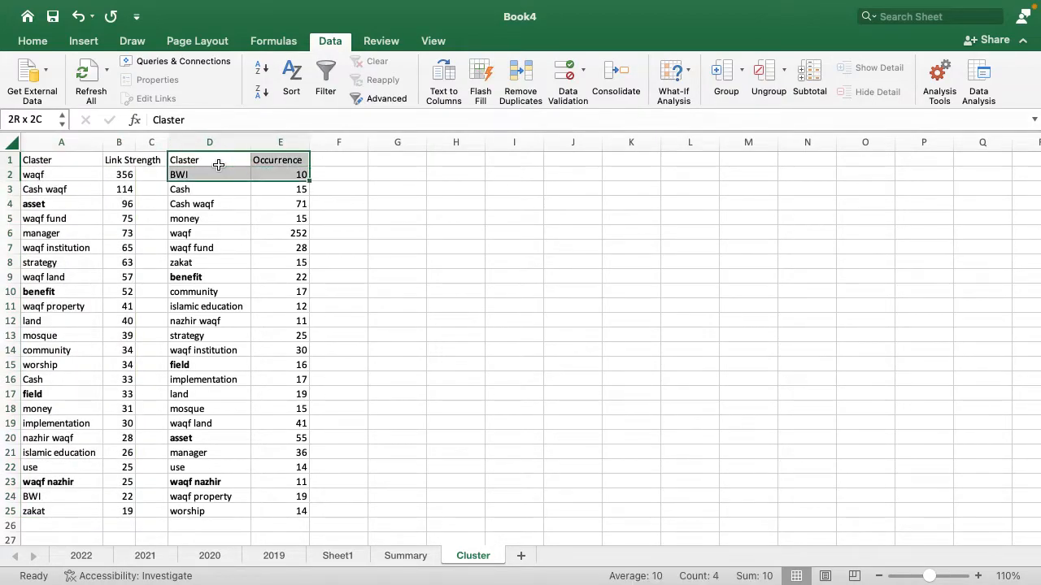
pyautogui.hotkey('shift', 'Down')
pyautogui.hotkey('shift', 'Down')
pyautogui.hotkey('shift', 'Down')
pyautogui.hotkey('shift', 'Down')
pyautogui.hotkey('shift', 'Down')
pyautogui.hotkey('shift', 'Down')
pyautogui.hotkey('shift', 'Down')
pyautogui.hotkey('shift', 'Down')
pyautogui.hotkey('shift', 'Down')
pyautogui.hotkey('shift', 'Down')
pyautogui.hotkey('shift', 'Down')
pyautogui.hotkey('shift', 'Down')
pyautogui.hotkey('shift', 'Down')
pyautogui.hotkey('shift', 'Down')
pyautogui.hotkey('shift', 'Down')
pyautogui.hotkey('shift', 'Down')
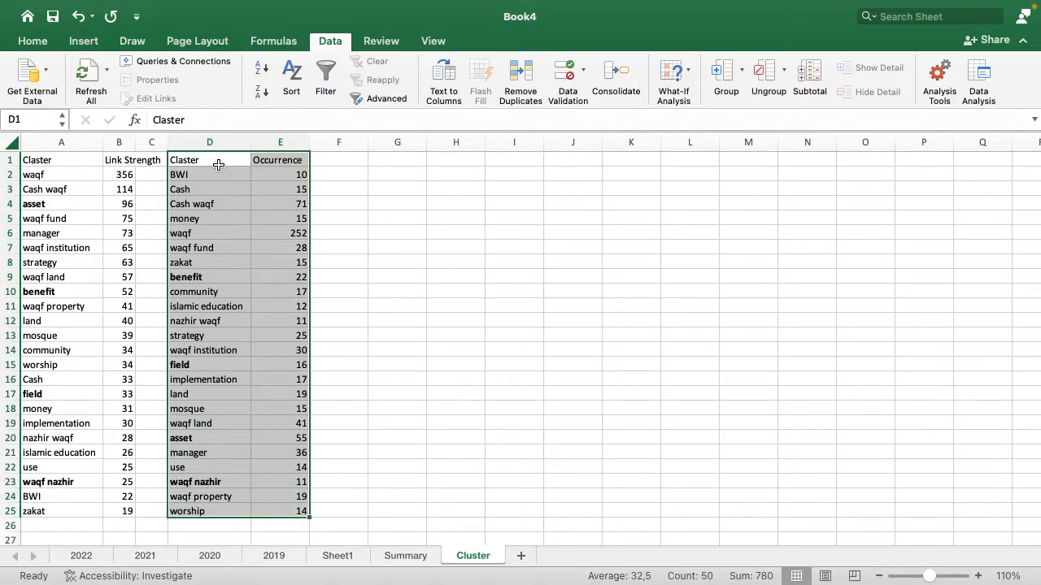
pyautogui.press('super+c')
pyautogui.press('Down')
pyautogui.press('Down')
pyautogui.press('Down')
pyautogui.press('Down')
pyautogui.press('Down')
pyautogui.press('Down')
pyautogui.press('Down')
pyautogui.press('Down')
pyautogui.press('Down')
pyautogui.press('Down')
pyautogui.press('Down')
pyautogui.press('Down')
pyautogui.press('Down')
pyautogui.press('Down')
pyautogui.press('Down')
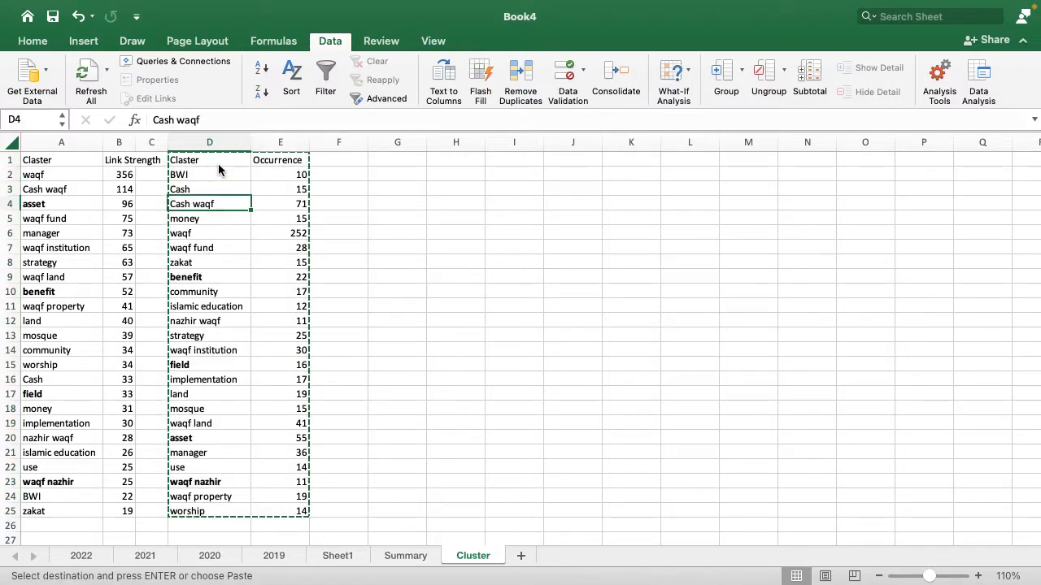
pyautogui.press('Down')
pyautogui.press('Down')
pyautogui.press('Down')
pyautogui.press('Down')
pyautogui.press('Down')
pyautogui.press('Down')
pyautogui.press('Down')
pyautogui.press('Down')
pyautogui.press('Down')
pyautogui.press('Down')
pyautogui.press('Down')
pyautogui.press('Down')
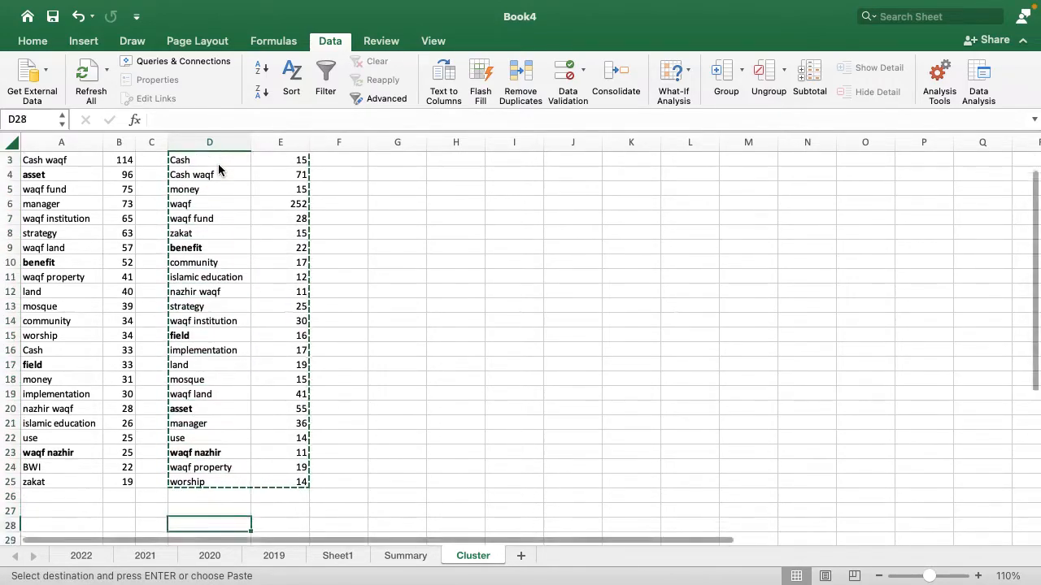
pyautogui.press('Left')
pyautogui.press('Left')
pyautogui.press('Left')
pyautogui.press('Return')
# Sort the table in D1:E25 by Occurrence values, from smallest to largest.
pyautogui.press('Right')
pyautogui.press('Right')
pyautogui.press('Up')
pyautogui.press('Up')
pyautogui.press('Right')
pyautogui.press('Up')
pyautogui.hotkey('shift', 'Up')
pyautogui.hotkey('shift', 'Up')
pyautogui.hotkey('shift', 'Up')
pyautogui.hotkey('shift', 'Up')
pyautogui.hotkey('shift', 'Up')
pyautogui.hotkey('shift', 'Up')
pyautogui.hotkey('shift', 'Up')
pyautogui.hotkey('shift', 'Up')
pyautogui.scroll(3, 218, 163)
pyautogui.hotkey('shift', 'Up')
pyautogui.hotkey('shift', 'Up')
pyautogui.hotkey('shift', 'Up')
pyautogui.hotkey('shift', 'Up')
pyautogui.hotkey('shift', 'Up')
pyautogui.hotkey('shift', 'Up')
pyautogui.hotkey('shift', 'Up')
pyautogui.hotkey('shift', 'Up')
pyautogui.hotkey('shift', 'Up')
pyautogui.hotkey('shift', 'Up')
pyautogui.hotkey('shift', 'Up')
pyautogui.hotkey('shift', 'Up')
pyautogui.hotkey('shift', 'Up')
pyautogui.hotkey('shift', 'Up')
pyautogui.hotkey('shift', 'Up')
pyautogui.hotkey('shift', 'Up')
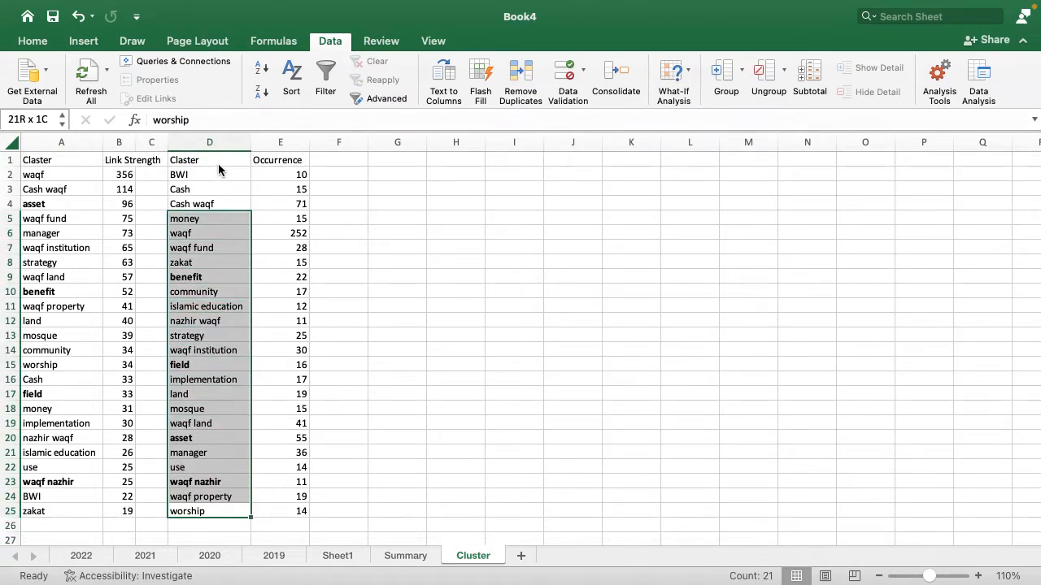
pyautogui.hotkey('shift', 'Right')
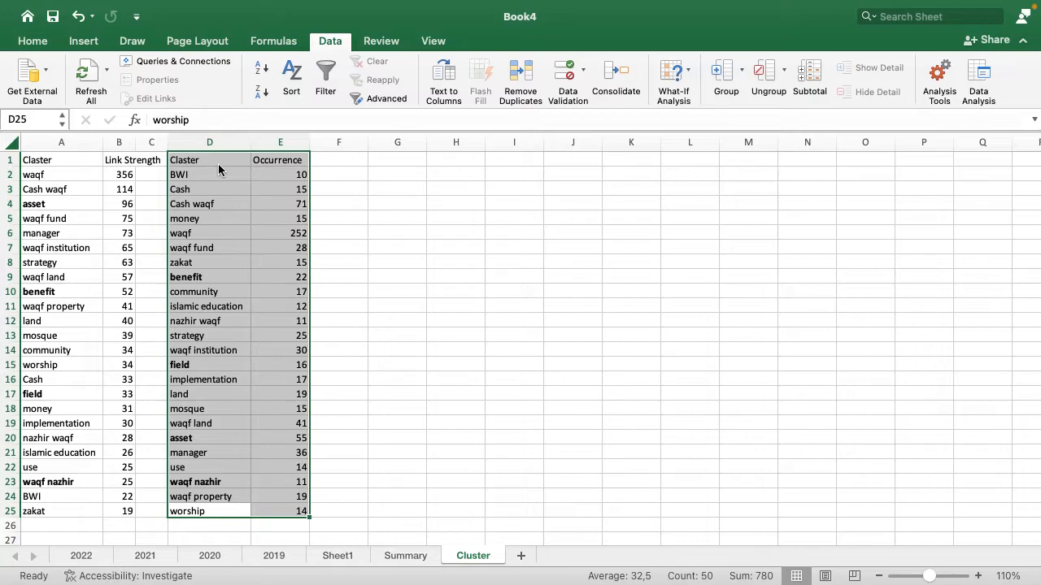
pyautogui.click(288, 71)
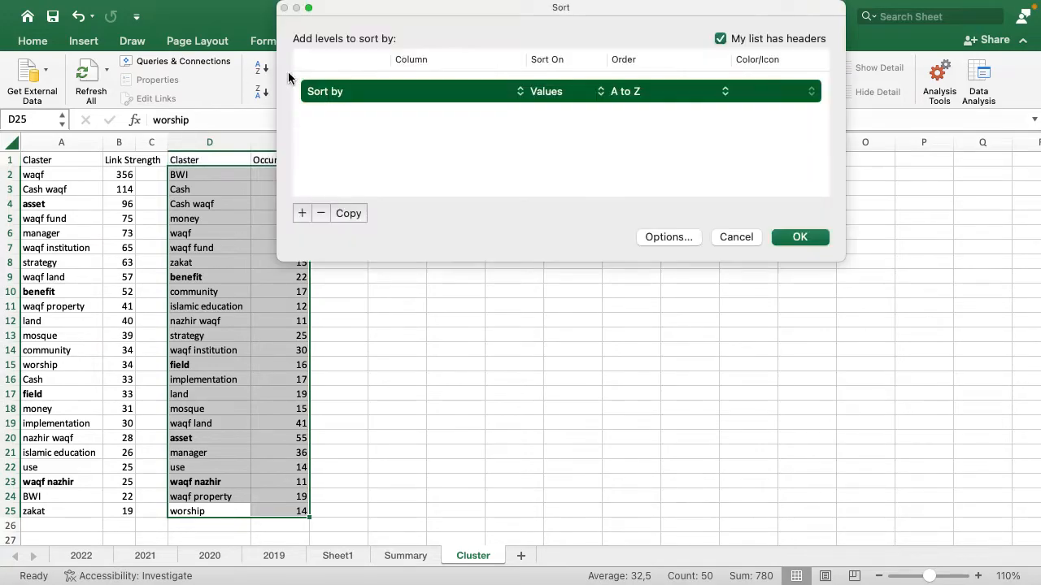
pyautogui.click(517, 96)
pyautogui.click(484, 111)
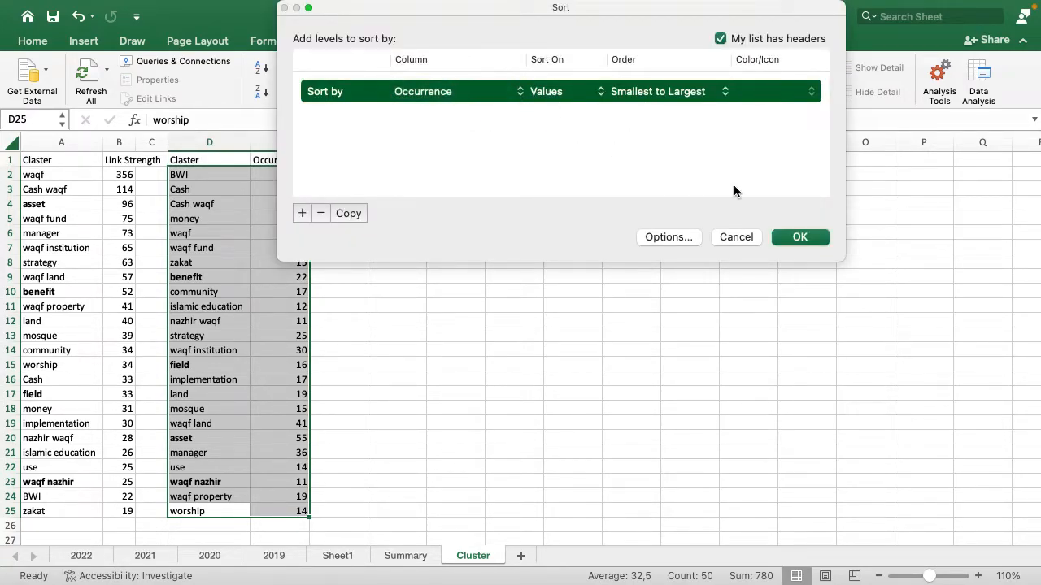
pyautogui.click(799, 236)
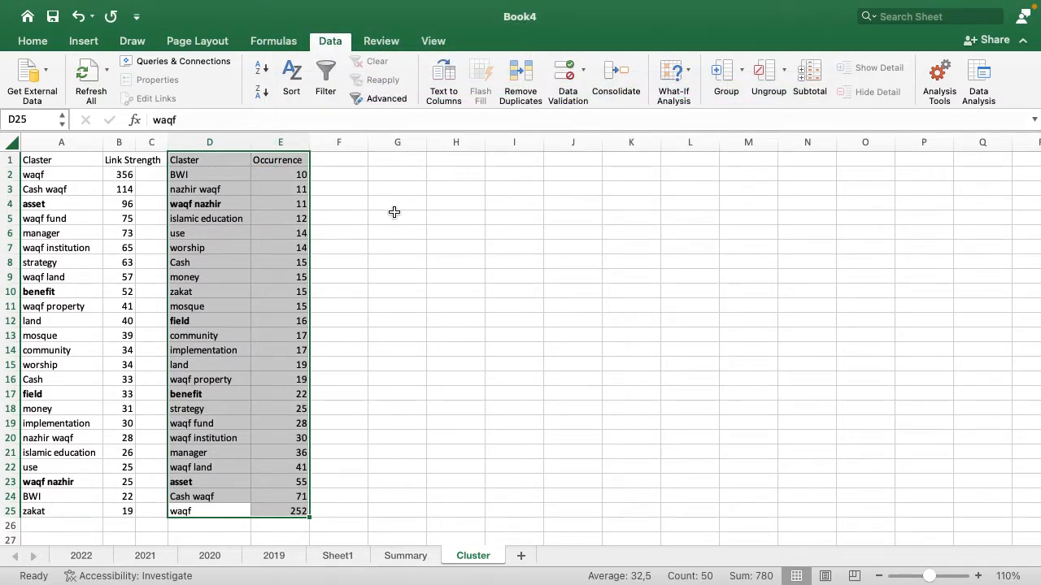
# Try to reverse the order of the Claster and Occurrence table in D1:E25 with a quick descending sort.
pyautogui.click(263, 91)
pyautogui.click(384, 219)
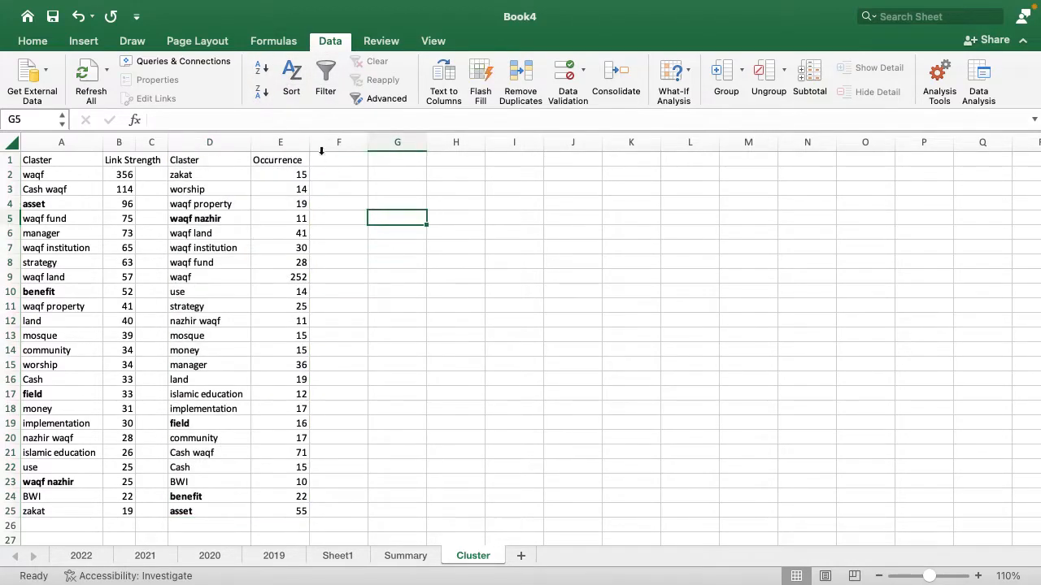
pyautogui.press('Left')
pyautogui.press('Up')
pyautogui.press('Up')
pyautogui.press('Left')
pyautogui.press('Left')
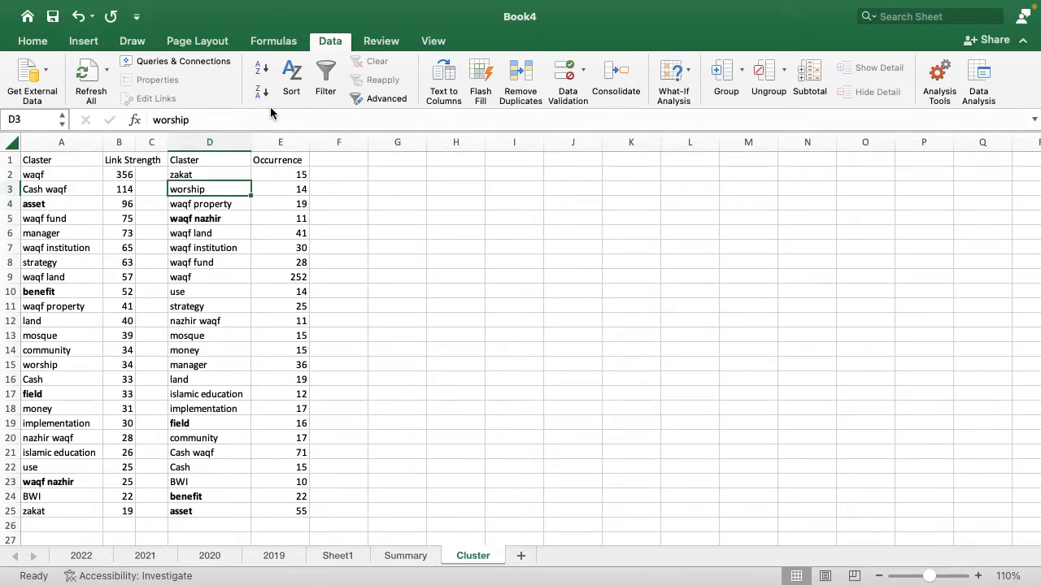
# Undo the descending sort and the preceding Occurrence sort of the table in D1:E25.
pyautogui.press('super+z')
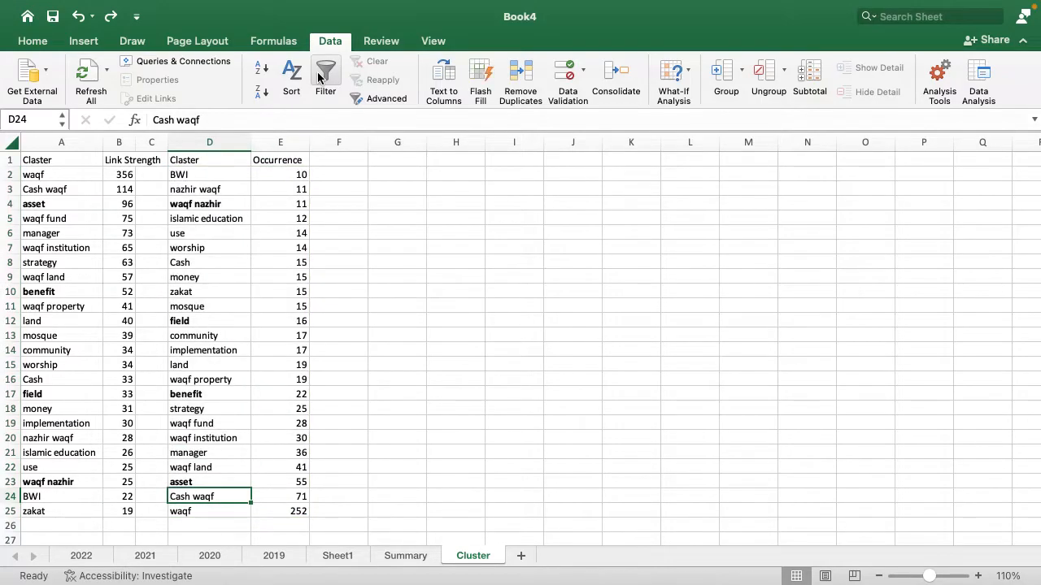
pyautogui.press('Up')
pyautogui.press('super+z')
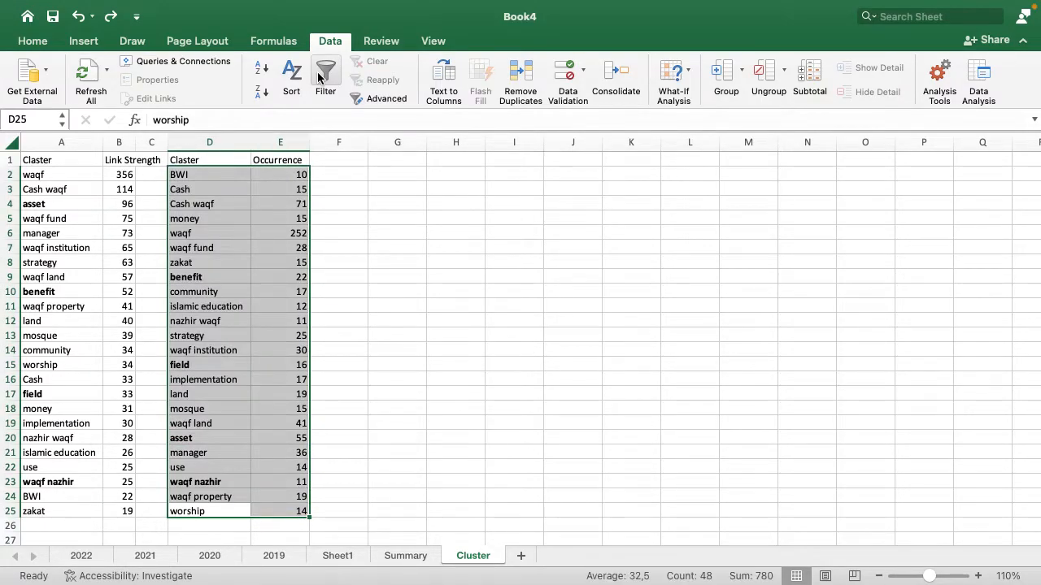
# Undo the pasting of the Occurrence table copy at A28, check the area below row 25, and restore the copy.
pyautogui.press('super+c')
pyautogui.press('Right')
pyautogui.press('pagedown')
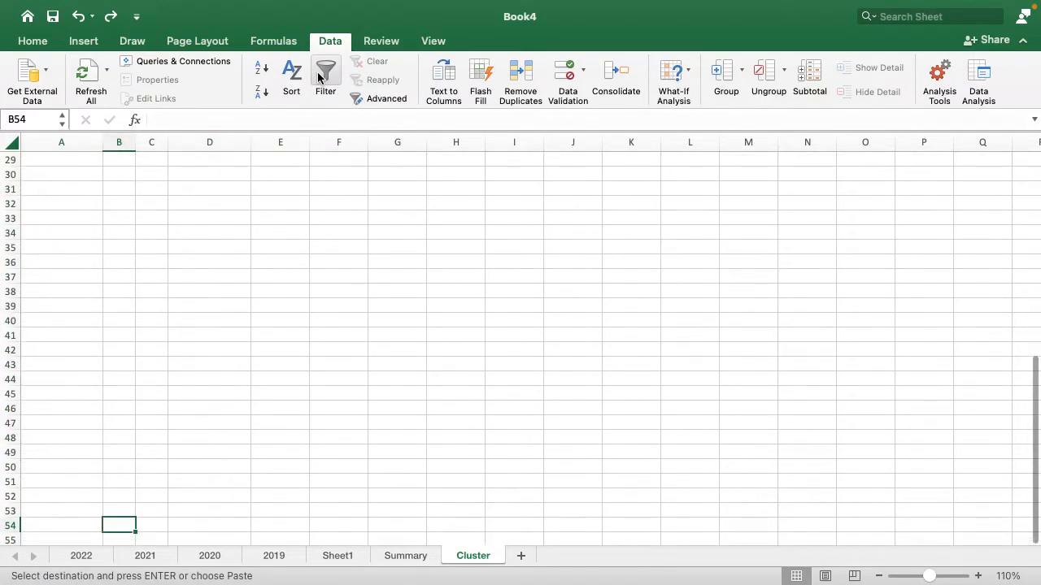
pyautogui.press('pageup')
pyautogui.press('pageup')
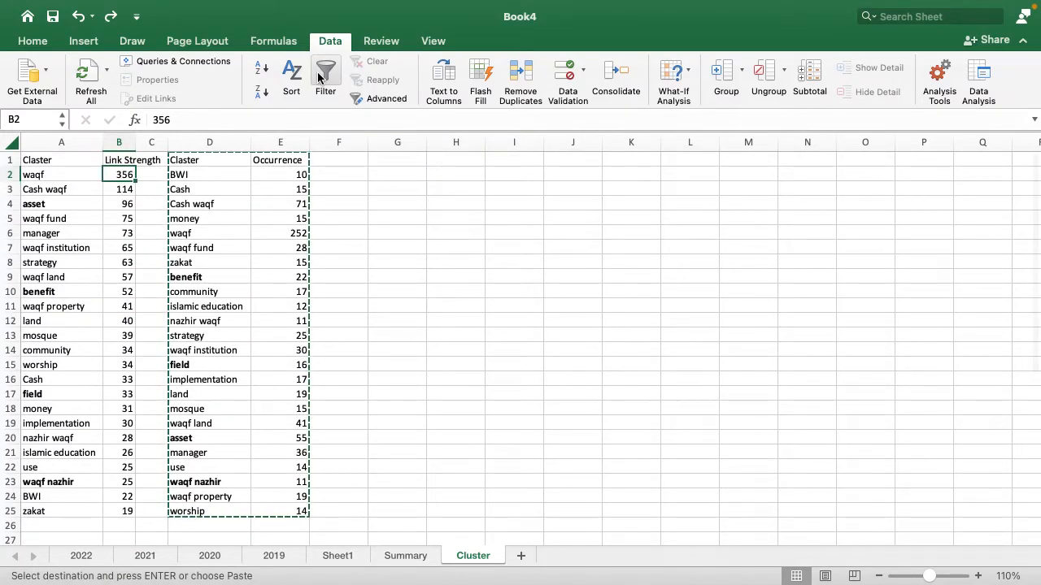
pyautogui.press('super+z')
# Set up a sort of the table in D1:E25 by Occurrence values, from smallest to largest.
pyautogui.press('Up')
pyautogui.press('Right')
pyautogui.press('Right')
pyautogui.press('Up')
pyautogui.press('Up')
pyautogui.press('Right')
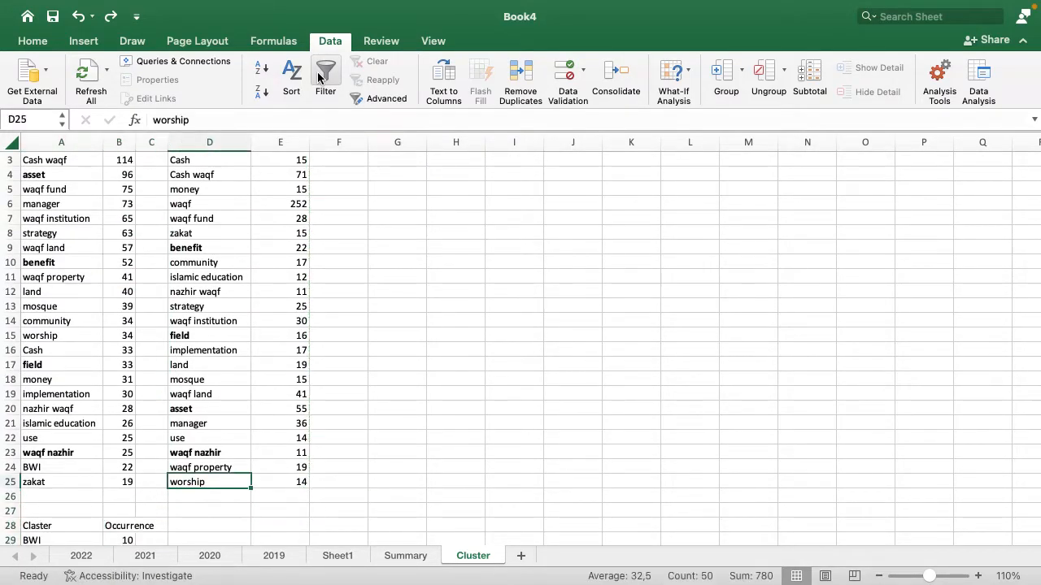
pyautogui.press('shift+super+Up')
pyautogui.hotkey('shift', 'Right')
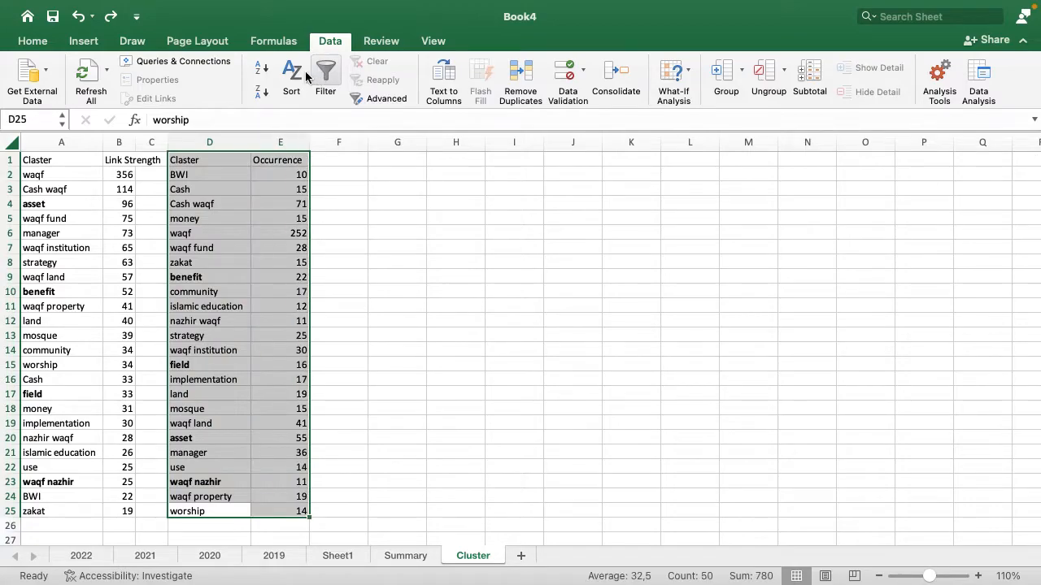
pyautogui.click(291, 75)
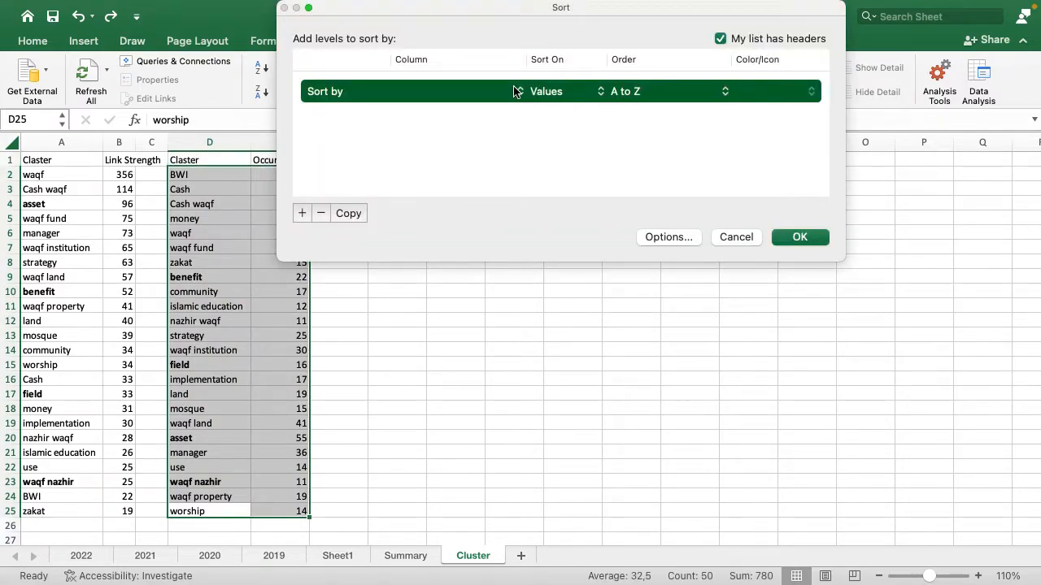
pyautogui.click(639, 91)
pyautogui.click(639, 112)
pyautogui.click(455, 91)
pyautogui.click(471, 111)
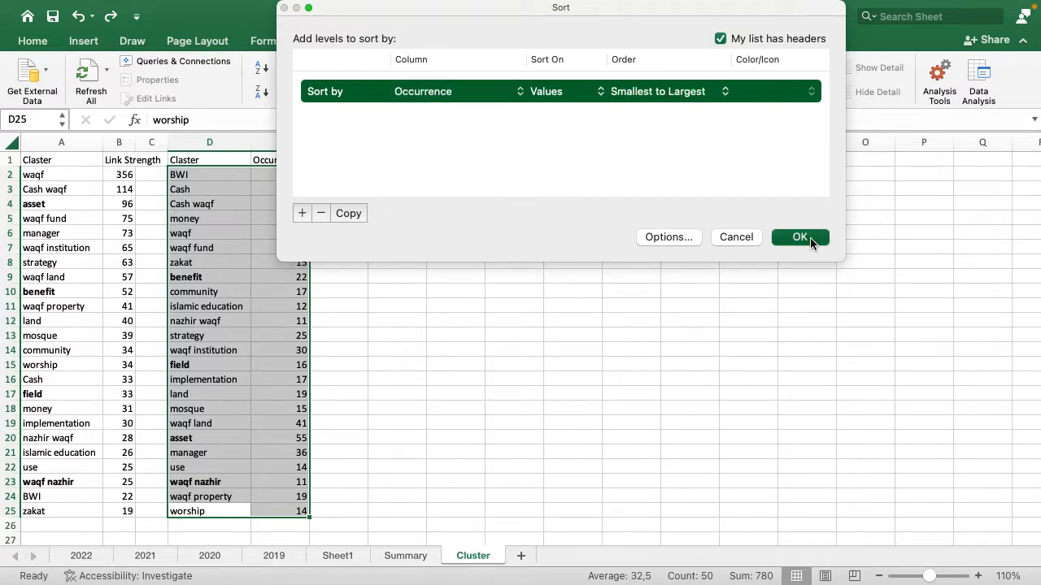
# Sort the second Claster table in columns D and E by Occurrence from largest to smallest.
pyautogui.click(810, 237)
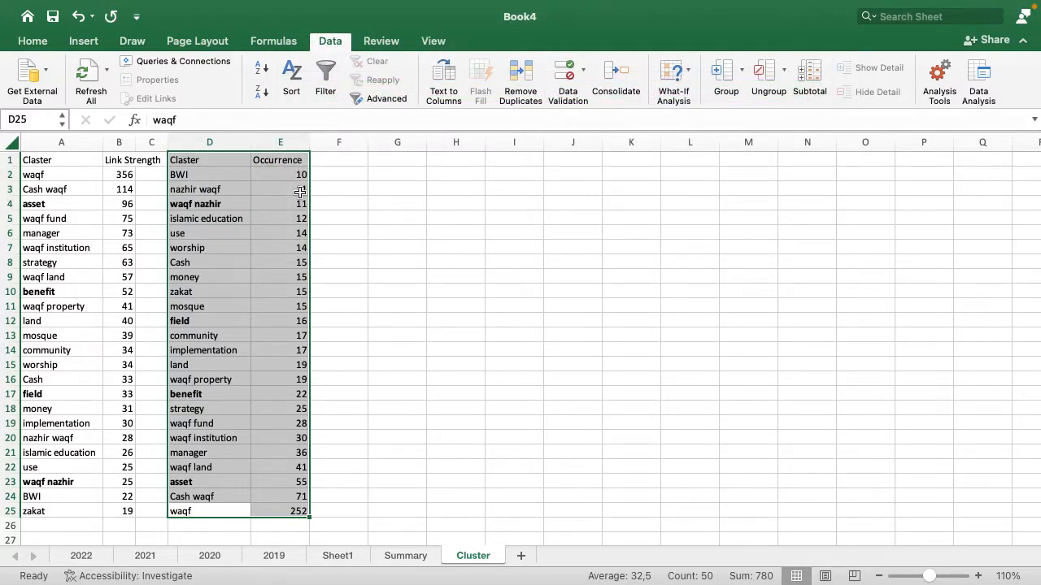
pyautogui.click(294, 81)
pyautogui.click(665, 95)
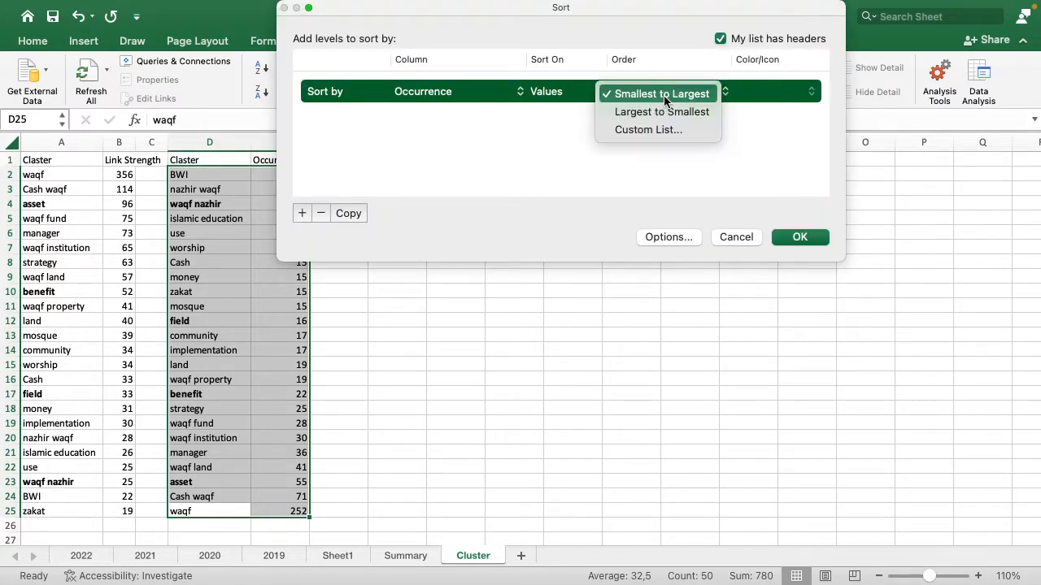
pyautogui.click(665, 112)
pyautogui.click(800, 236)
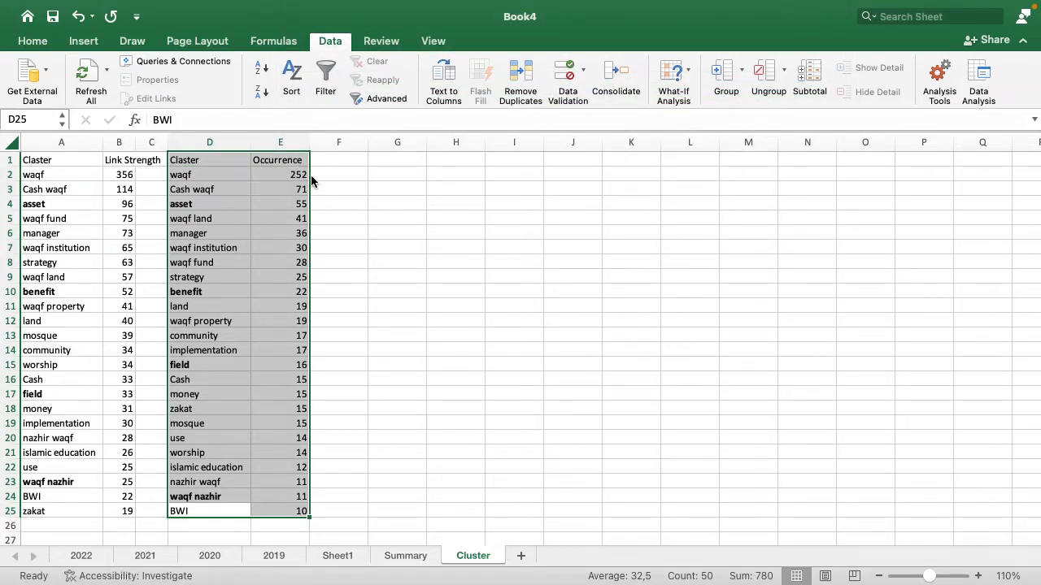
# Look through the highest-ranked clusters in the Link Strength list in column A.
pyautogui.click(294, 176)
pyautogui.press('Left')
pyautogui.press('Left')
pyautogui.press('Left')
pyautogui.press('Left')
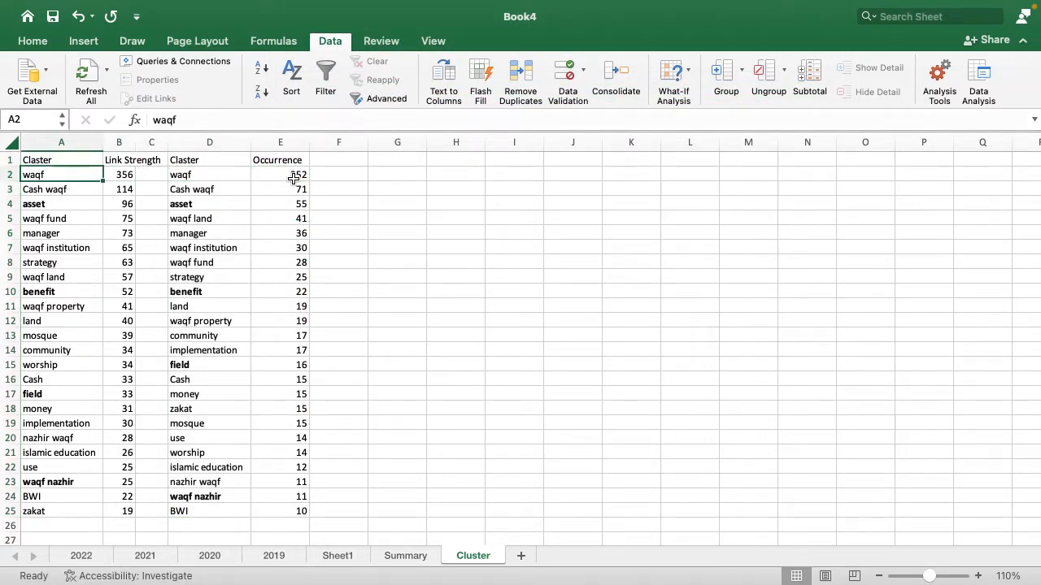
pyautogui.press('Down')
pyautogui.press('Down')
pyautogui.press('Down')
pyautogui.press('Down')
pyautogui.press('Down')
pyautogui.press('Down')
pyautogui.press('Down')
pyautogui.press('Down')
pyautogui.press('Up')
pyautogui.press('Up')
pyautogui.press('Up')
pyautogui.press('Up')
pyautogui.press('Up')
pyautogui.press('Up')
pyautogui.press('Up')
pyautogui.press('Up')
# Insert a horizontal bar chart of the top five clusters by Link Strength (A1:B6) and place it beside the tables near the upper rows.
pyautogui.press('Down')
pyautogui.press('Down')
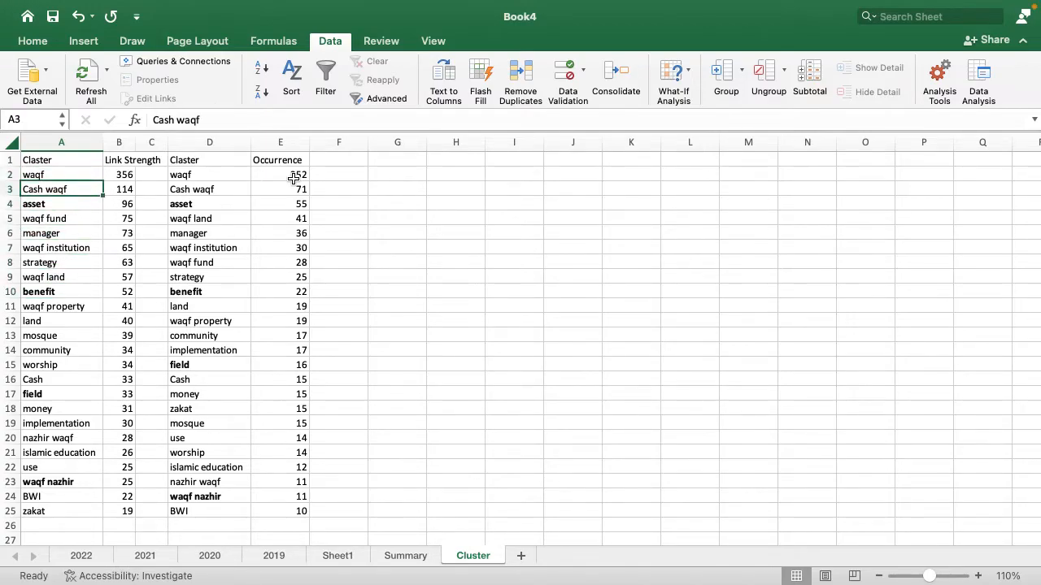
pyautogui.press('Down')
pyautogui.press('Down')
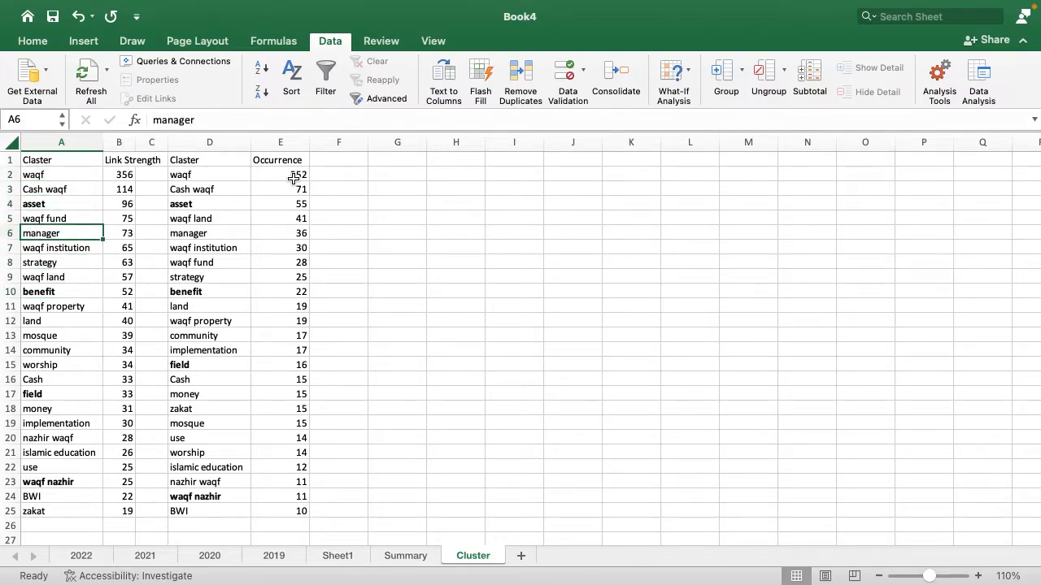
pyautogui.hotkey('shift', 'Up')
pyautogui.hotkey('shift', 'Up')
pyautogui.hotkey('shift', 'Up')
pyautogui.hotkey('shift', 'Up')
pyautogui.hotkey('shift', 'Up')
pyautogui.hotkey('shift', 'Right')
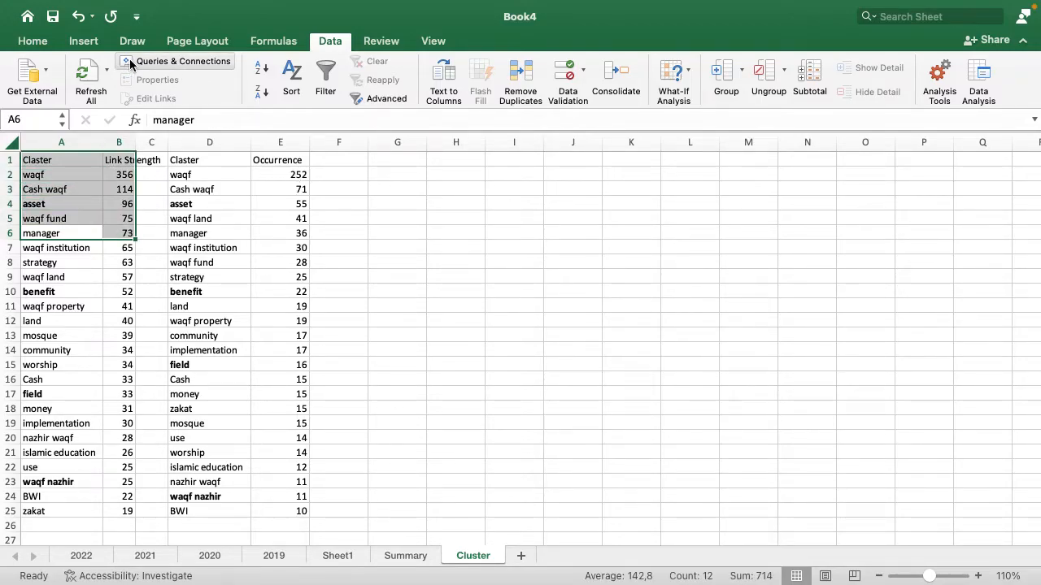
pyautogui.click(83, 41)
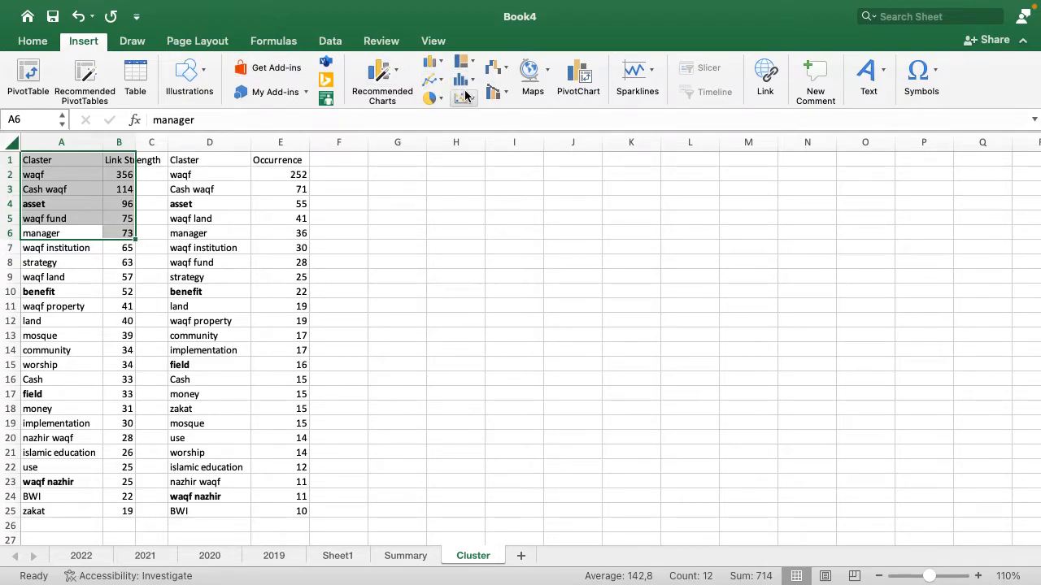
pyautogui.click(397, 73)
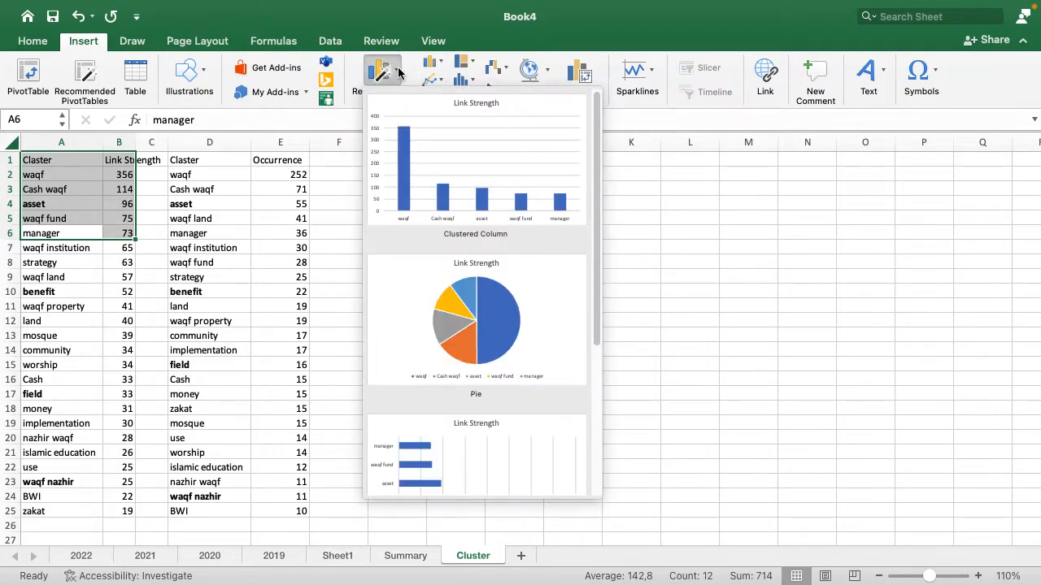
pyautogui.click(489, 439)
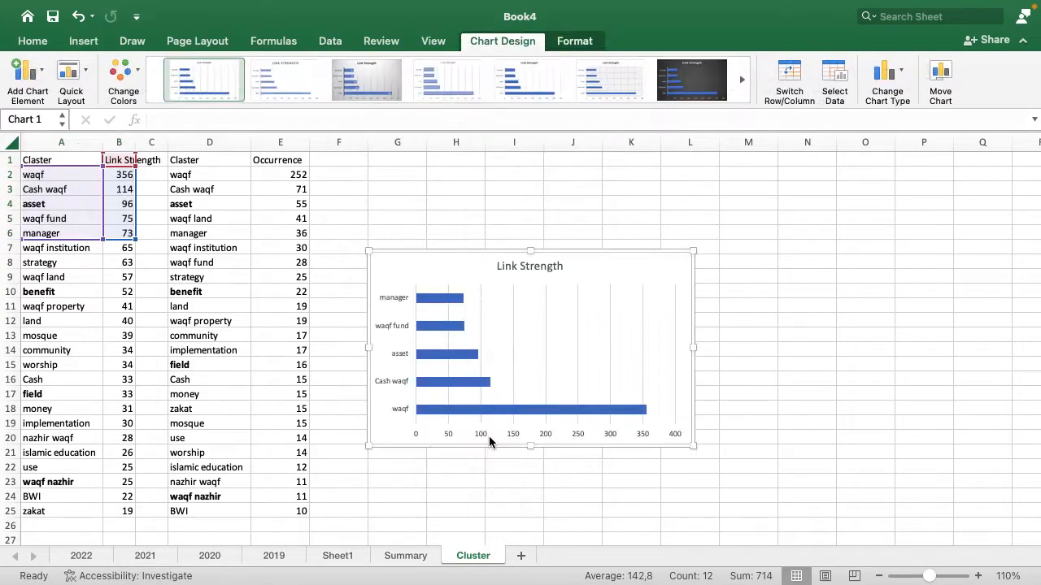
pyautogui.moveTo(481, 251); pyautogui.dragTo(478, 172)
# Insert a horizontal bar chart of the top five clusters by Occurrence (D1:E6) and place it directly below the Link Strength chart.
pyautogui.click(177, 163)
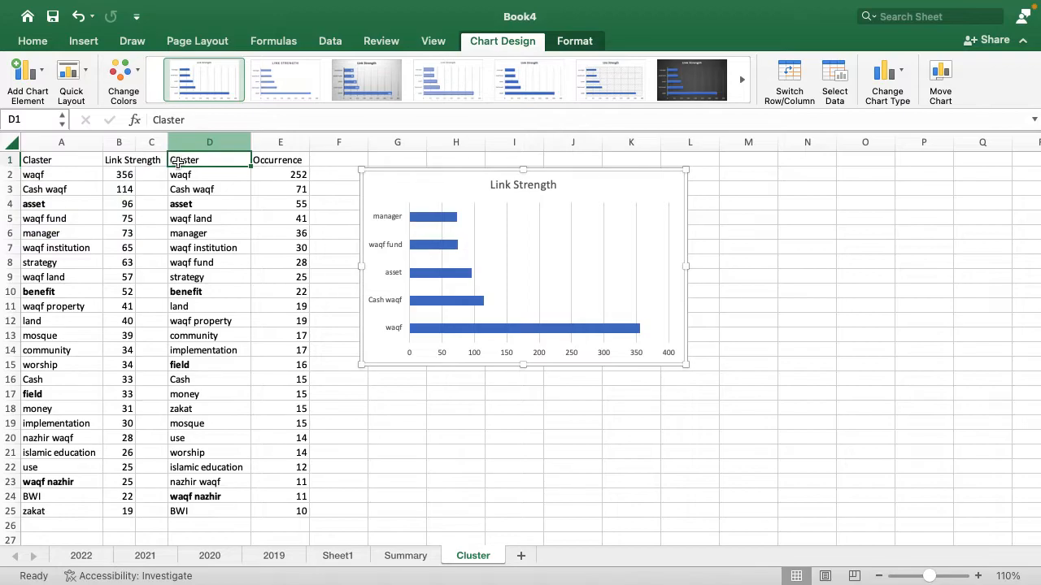
pyautogui.hotkey('shift', 'Down')
pyautogui.hotkey('shift', 'Down')
pyautogui.hotkey('shift', 'Down')
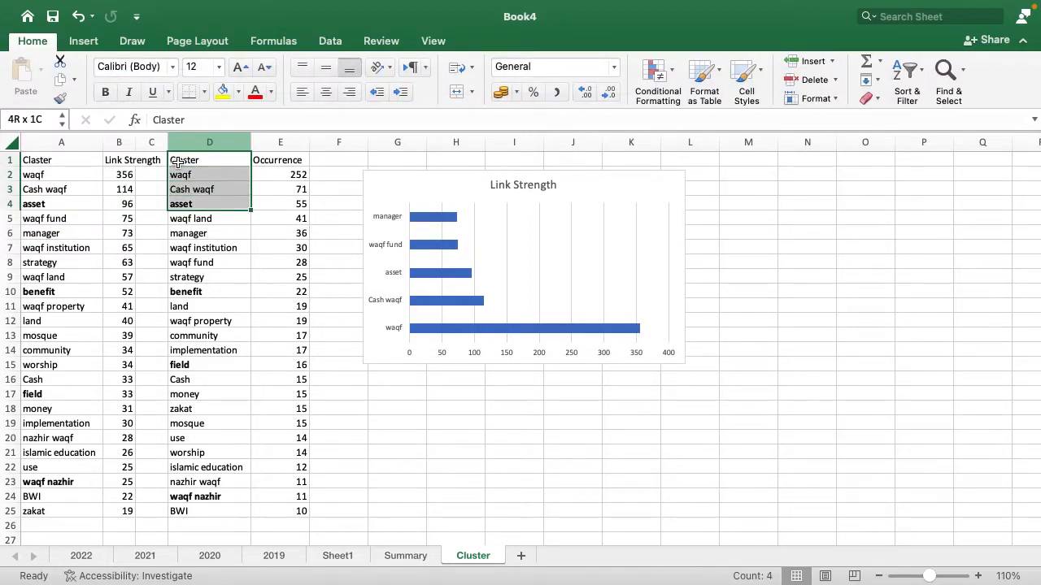
pyautogui.hotkey('shift', 'Down')
pyautogui.hotkey('shift', 'Down')
pyautogui.hotkey('shift', 'Right')
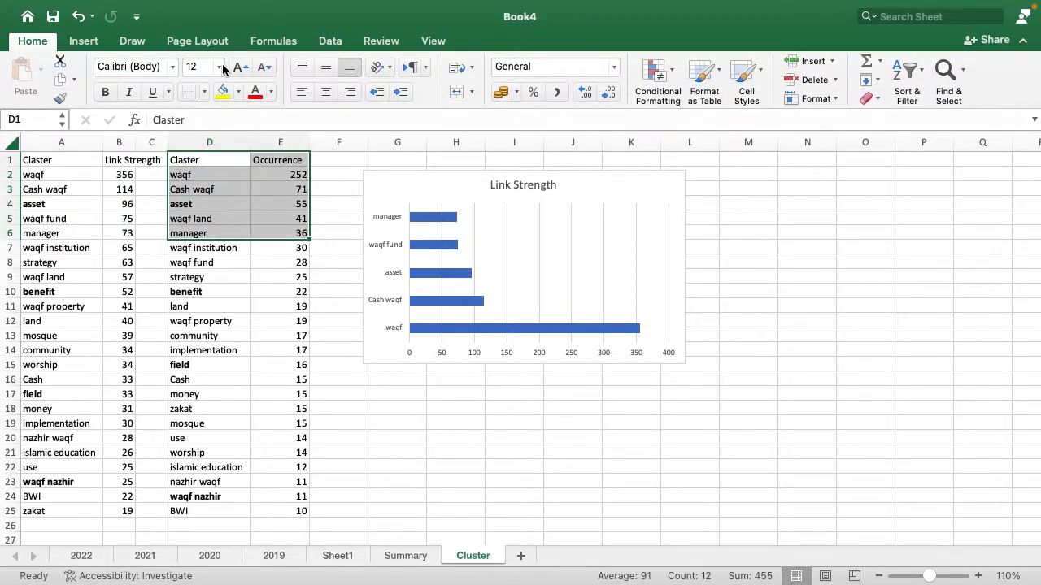
pyautogui.click(94, 47)
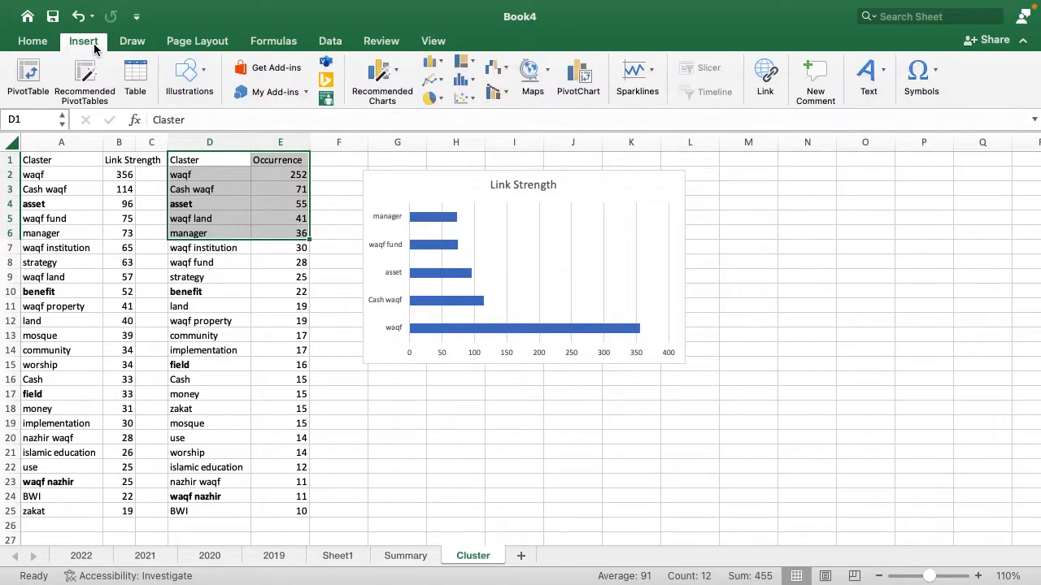
pyautogui.click(381, 72)
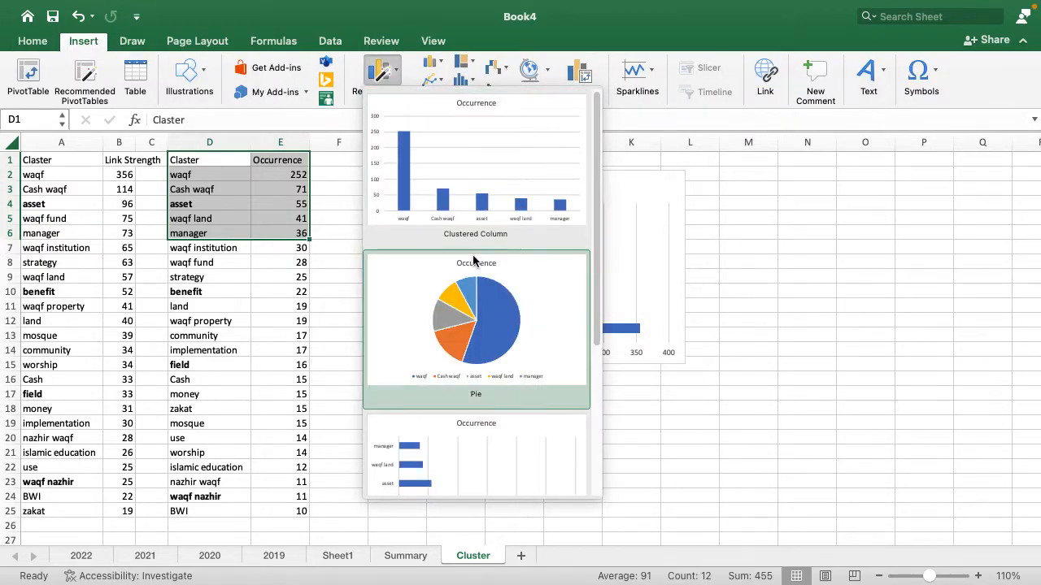
pyautogui.click(470, 475)
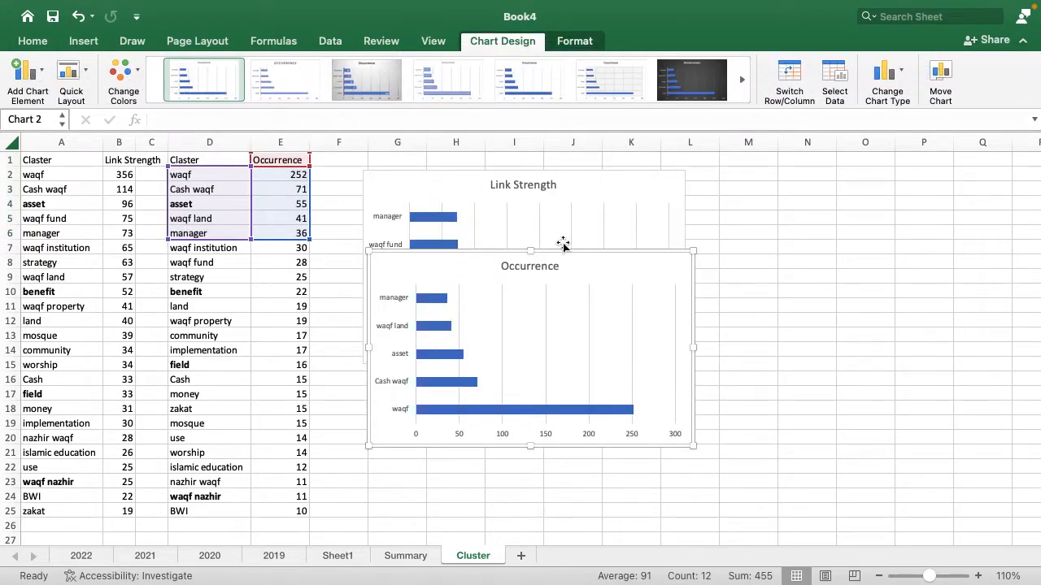
pyautogui.moveTo(564, 245); pyautogui.dragTo(549, 366)
pyautogui.click(821, 285)
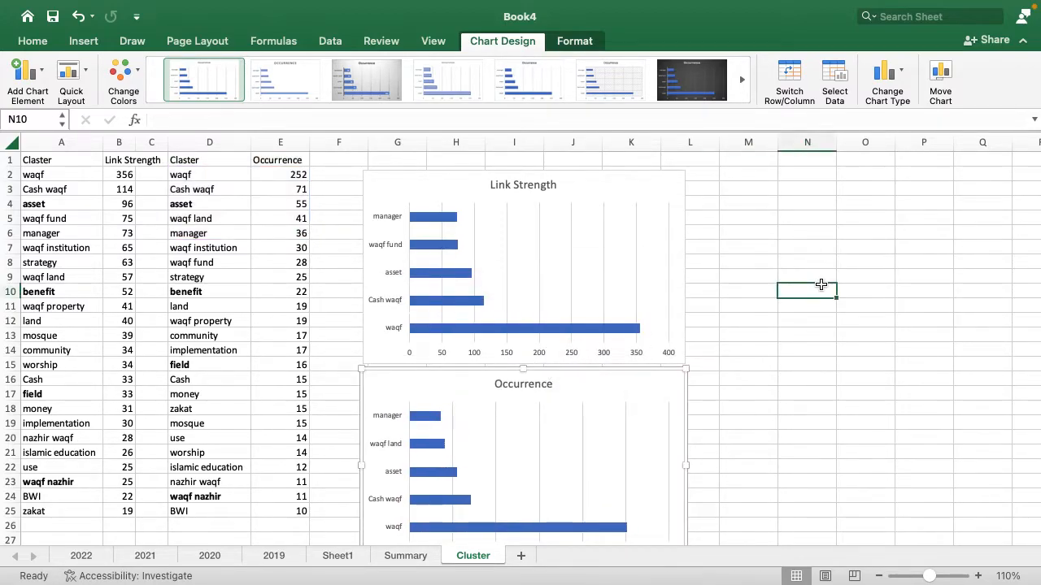
pyautogui.press('Down')
pyautogui.press('Down')
pyautogui.press('Down')
pyautogui.press('Down')
pyautogui.press('Down')
pyautogui.press('Down')
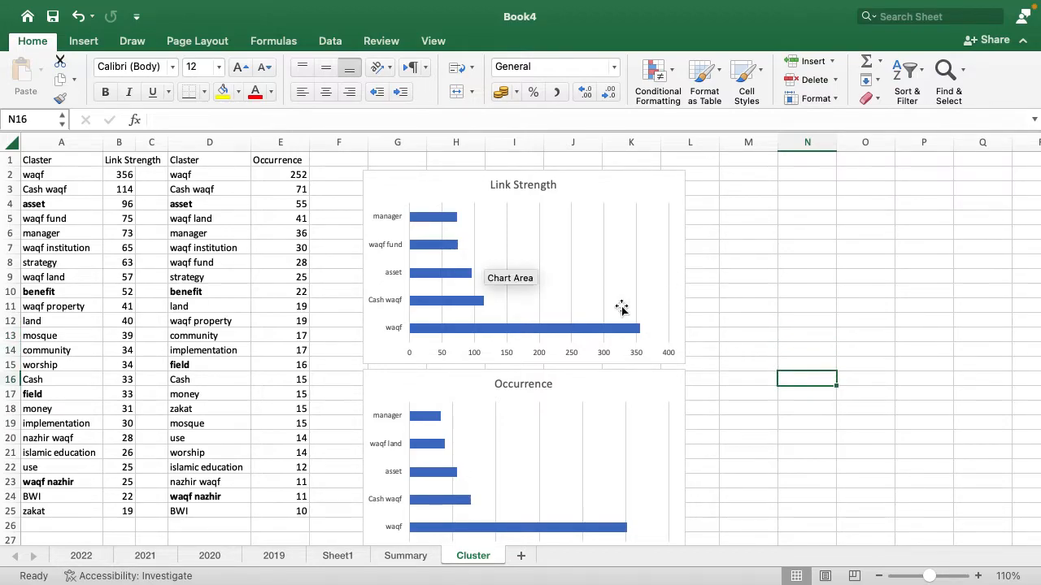
# Switch to VOSviewer and save a screenshot of the network visualization to the Desktop as a PNG named "Nadzhir waqf Education".
pyautogui.press('super+Tab')
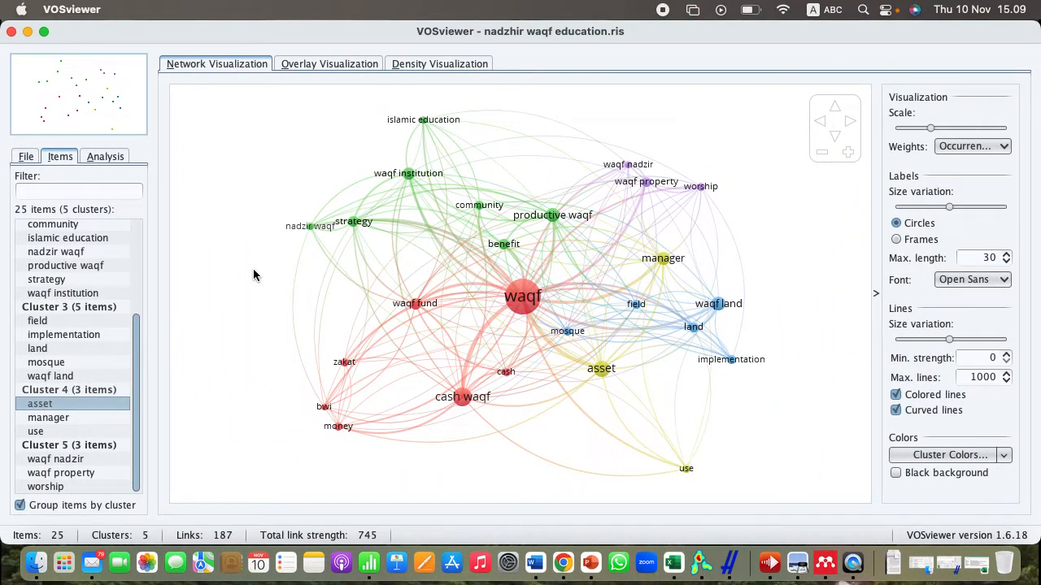
pyautogui.click(27, 159)
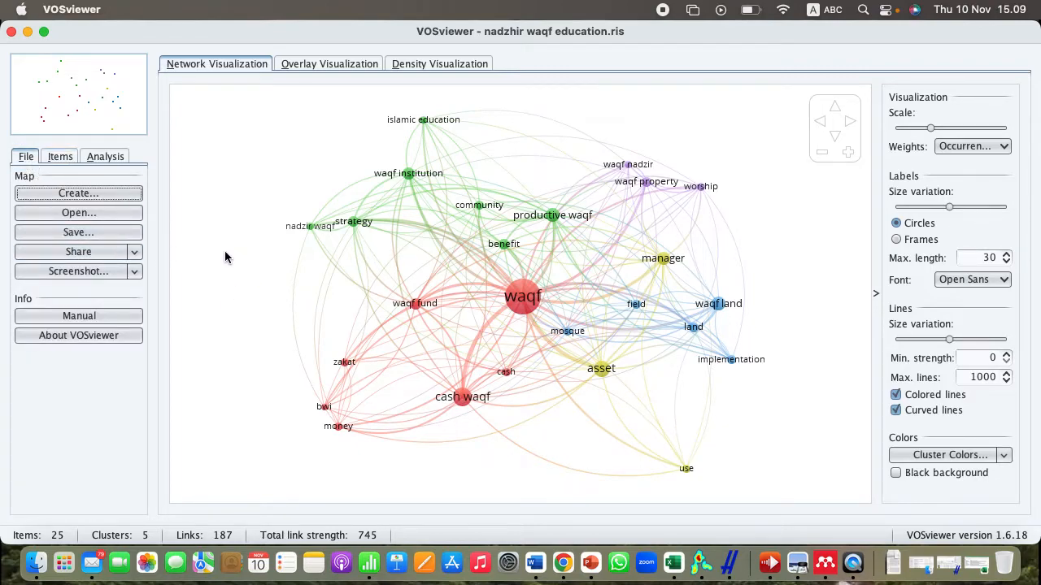
pyautogui.click(135, 272)
pyautogui.click(115, 290)
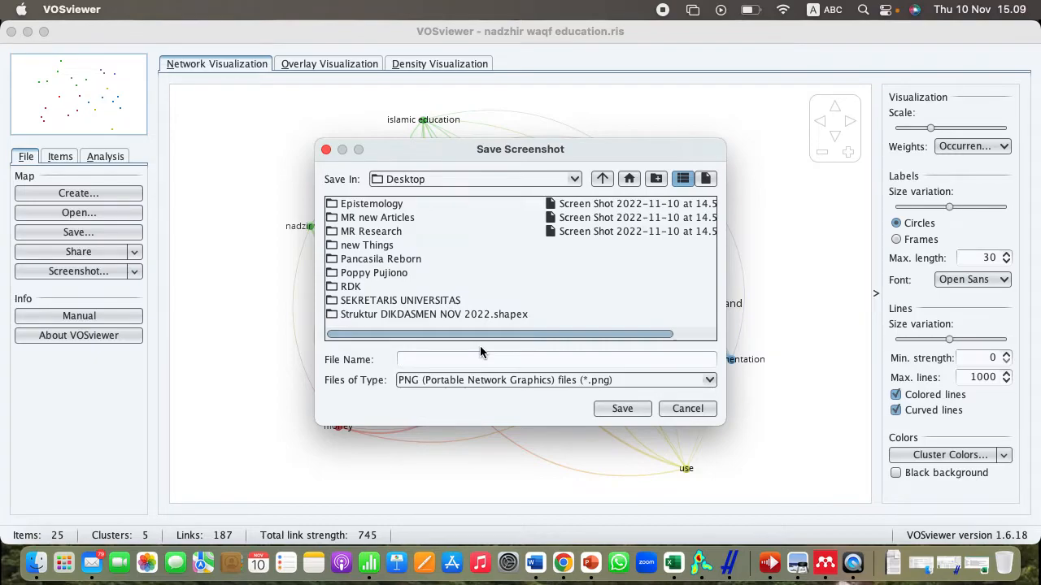
pyautogui.write('Naz')
pyautogui.press('BackSpace')
pyautogui.write('dzhir waqf Education')
pyautogui.press('Return')
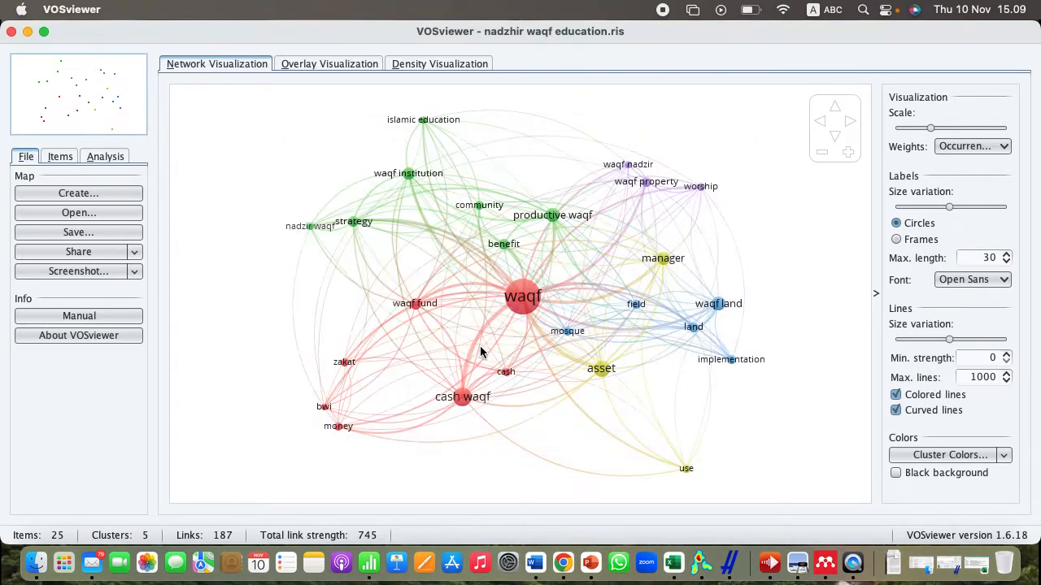
# Show the overlay visualization and examine the score range and normalization settings behind its color scale.
pyautogui.click(317, 68)
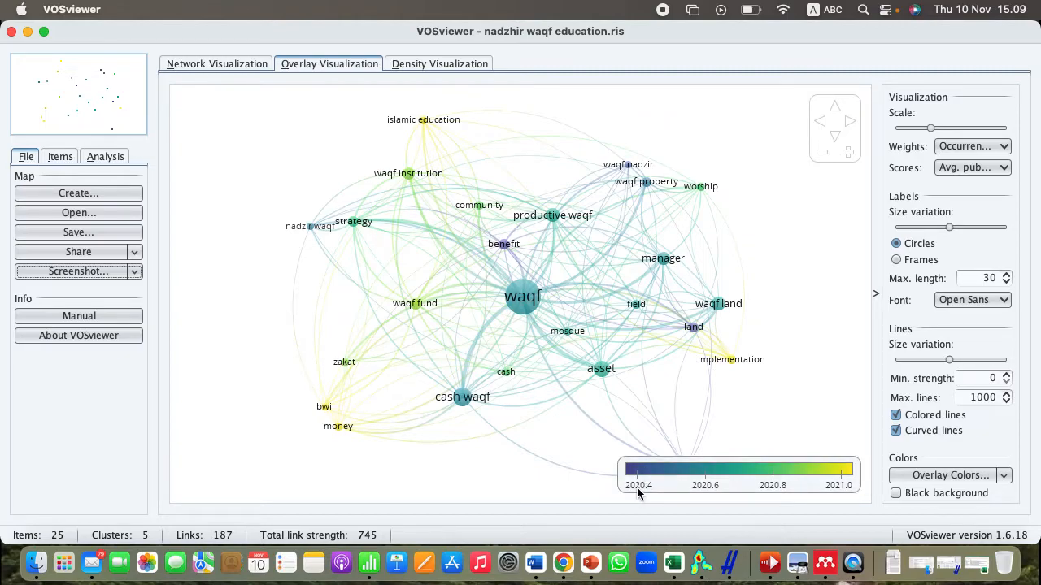
pyautogui.click(845, 475)
pyautogui.click(597, 331)
pyautogui.click(797, 463)
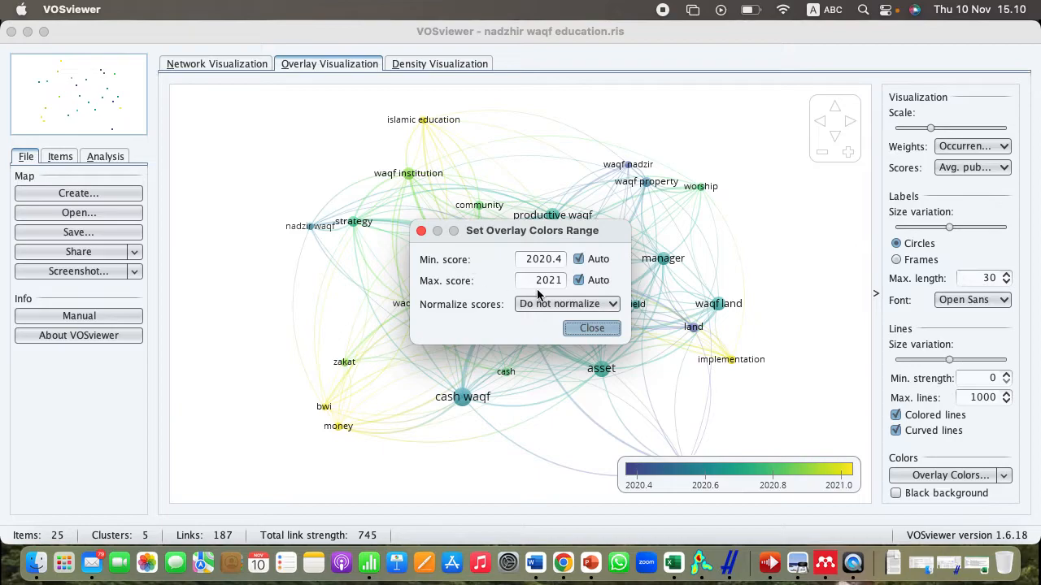
pyautogui.click(574, 327)
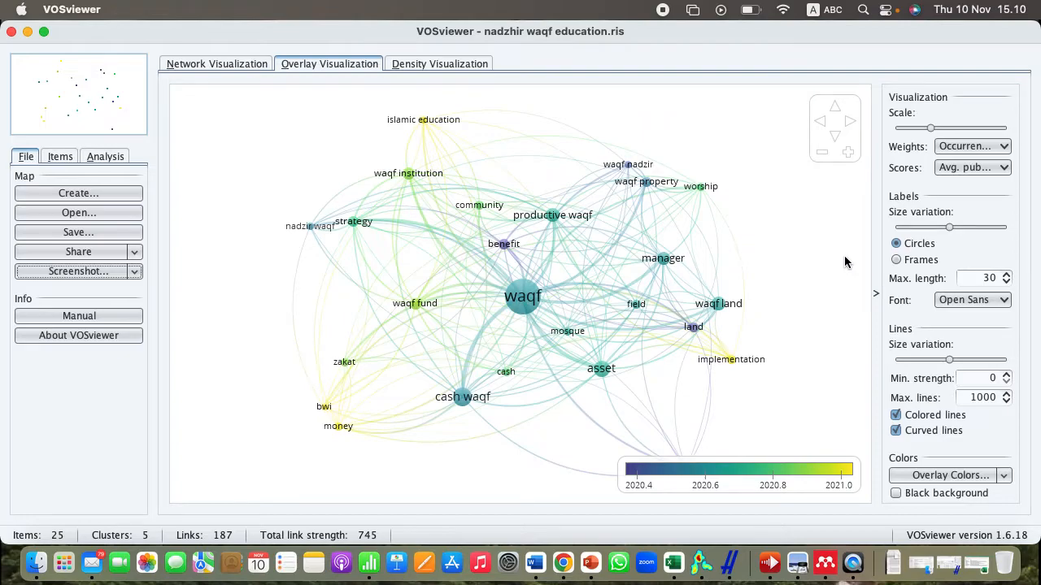
pyautogui.click(814, 272)
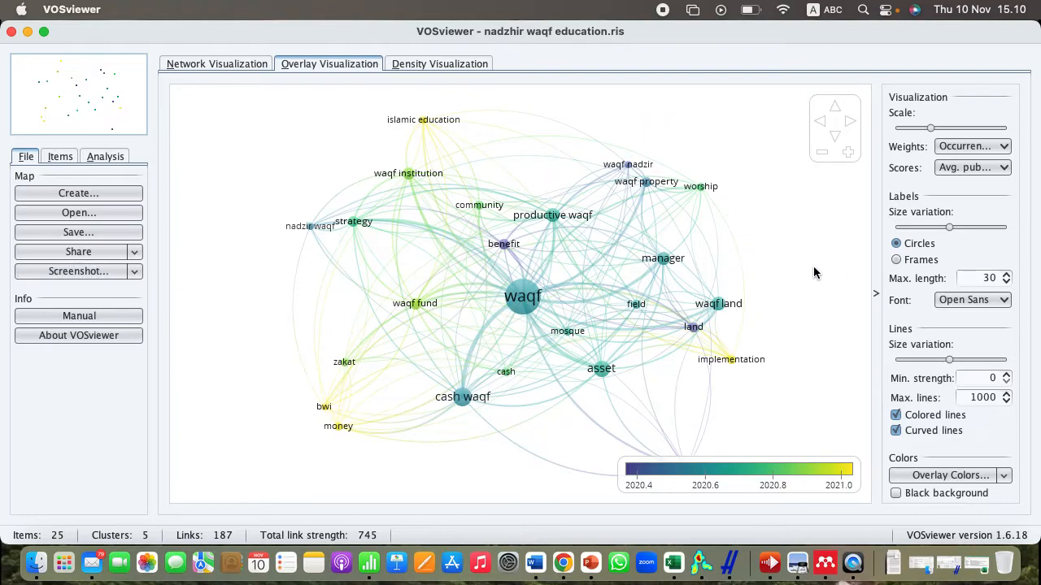
pyautogui.click(821, 154)
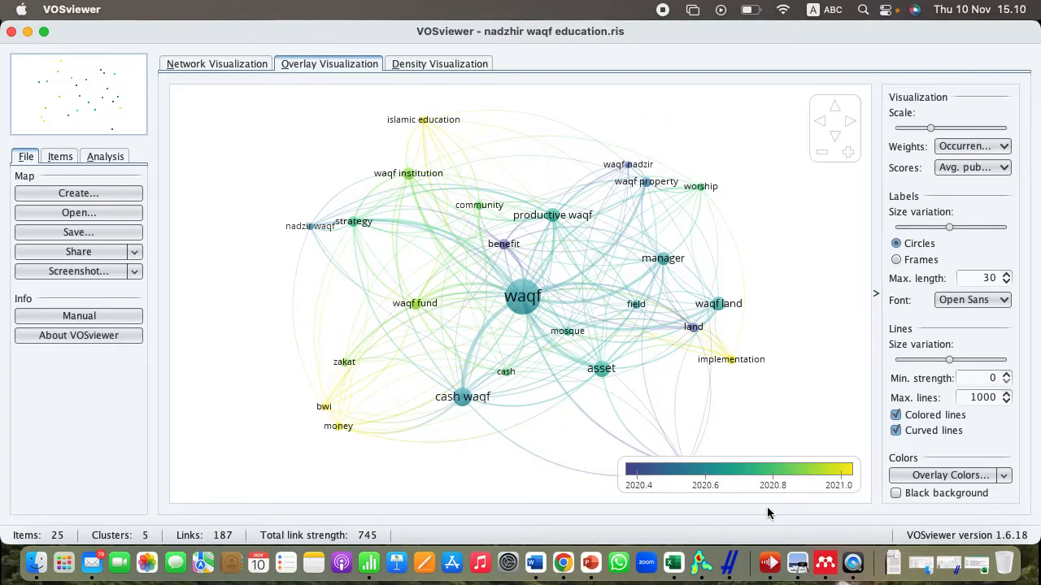
pyautogui.click(778, 465)
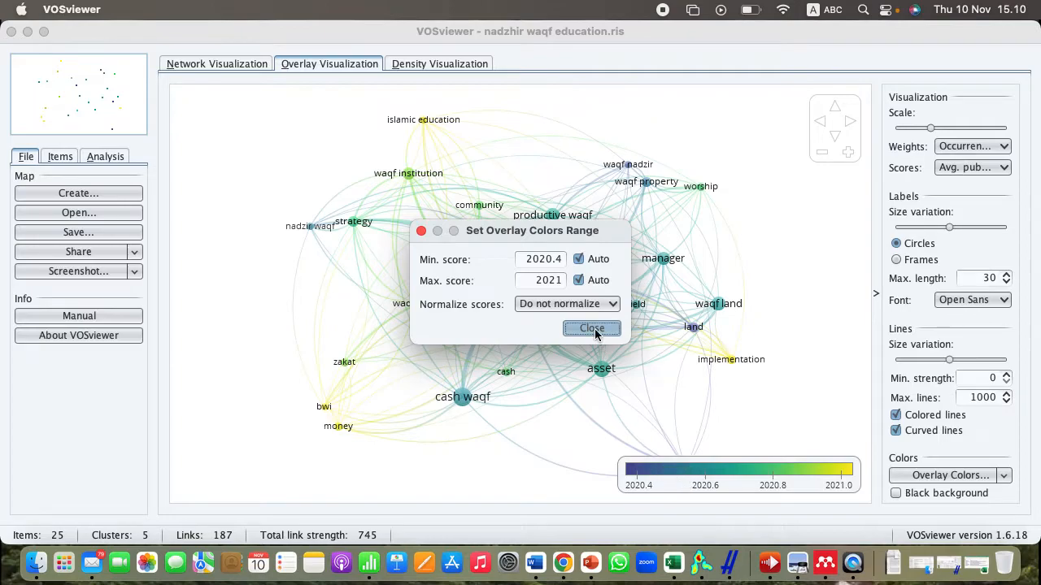
pyautogui.click(593, 328)
pyautogui.click(728, 465)
pyautogui.click(421, 231)
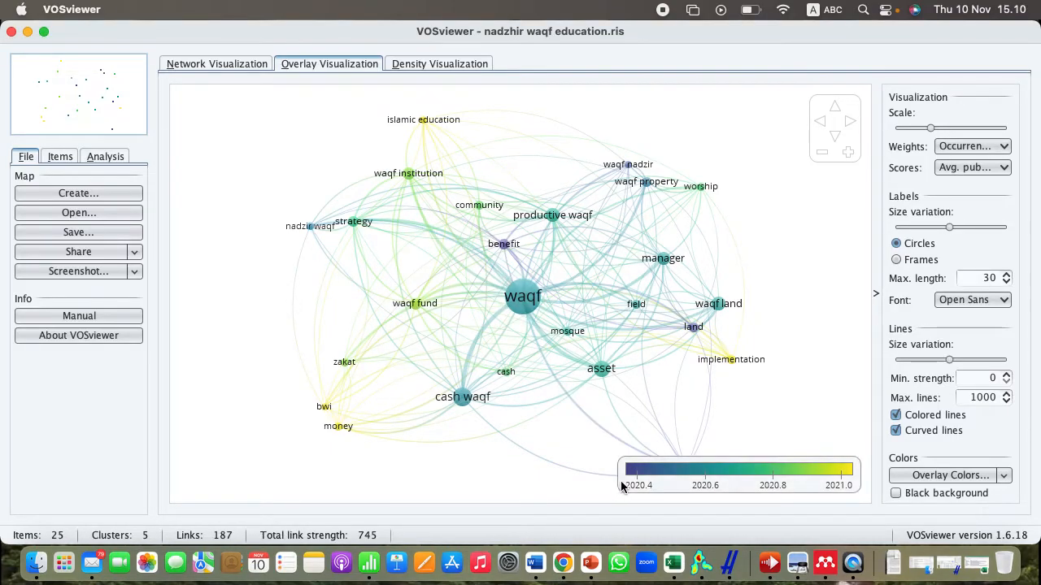
pyautogui.click(620, 484)
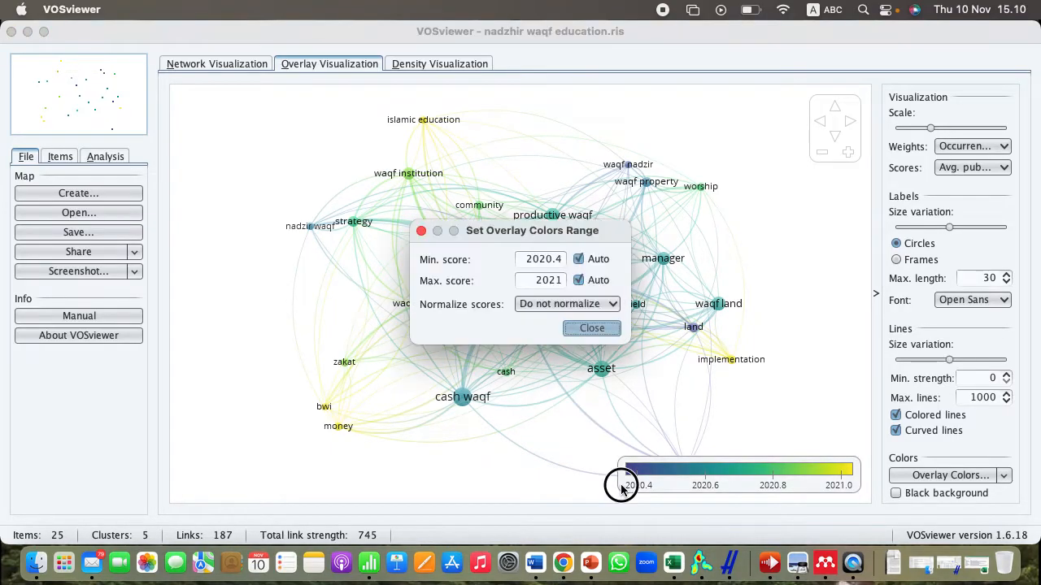
pyautogui.click(587, 330)
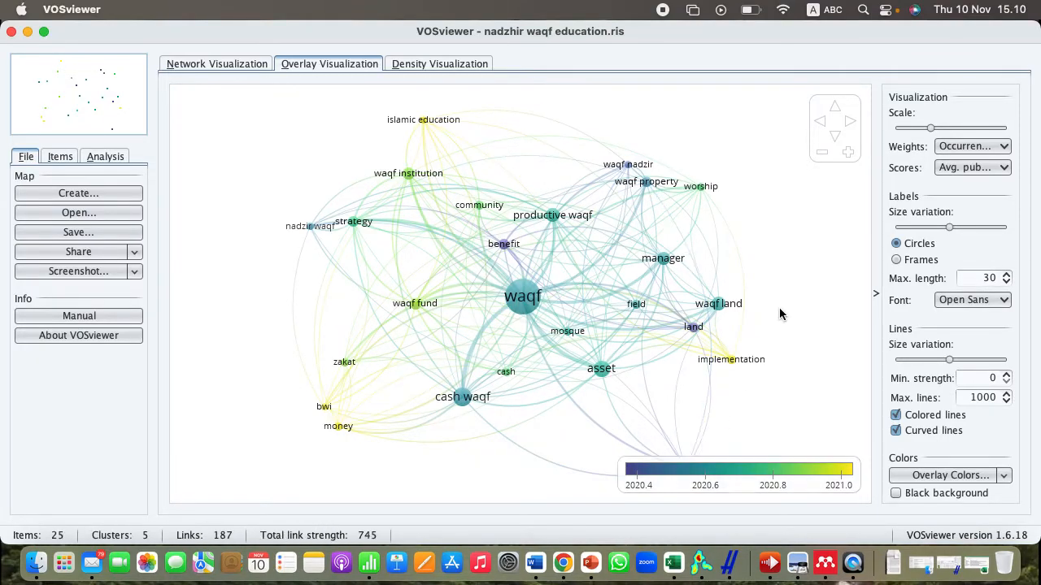
# Toggle the overlay map's black background on and off, and slightly lower the label size variation.
pyautogui.click(896, 494)
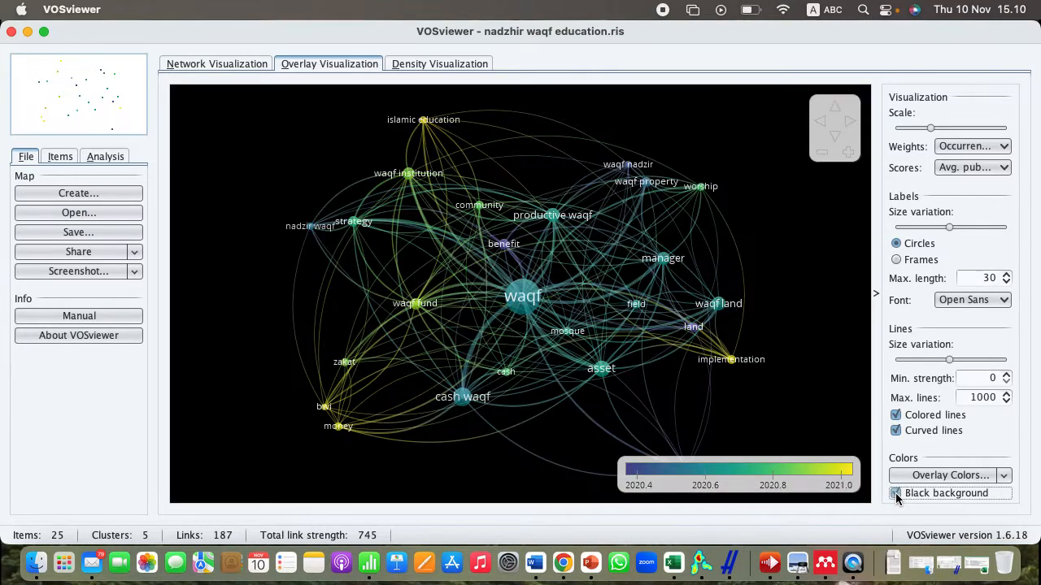
pyautogui.click(896, 493)
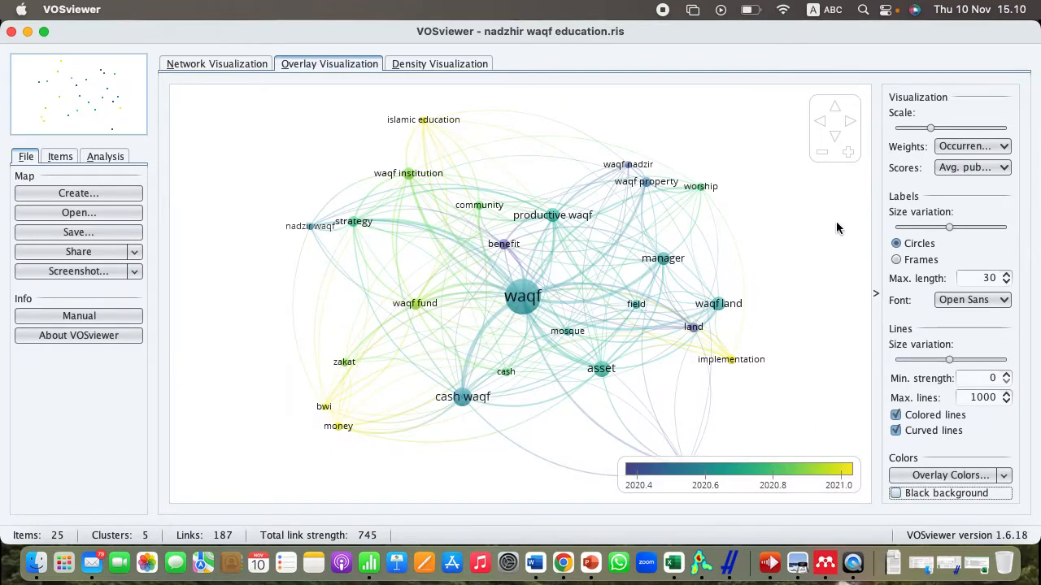
pyautogui.moveTo(949, 227)
pyautogui.mouseDown()
pyautogui.moveTo(898, 228)
pyautogui.moveTo(945, 236)
pyautogui.moveTo(936, 232)
pyautogui.mouseUp()
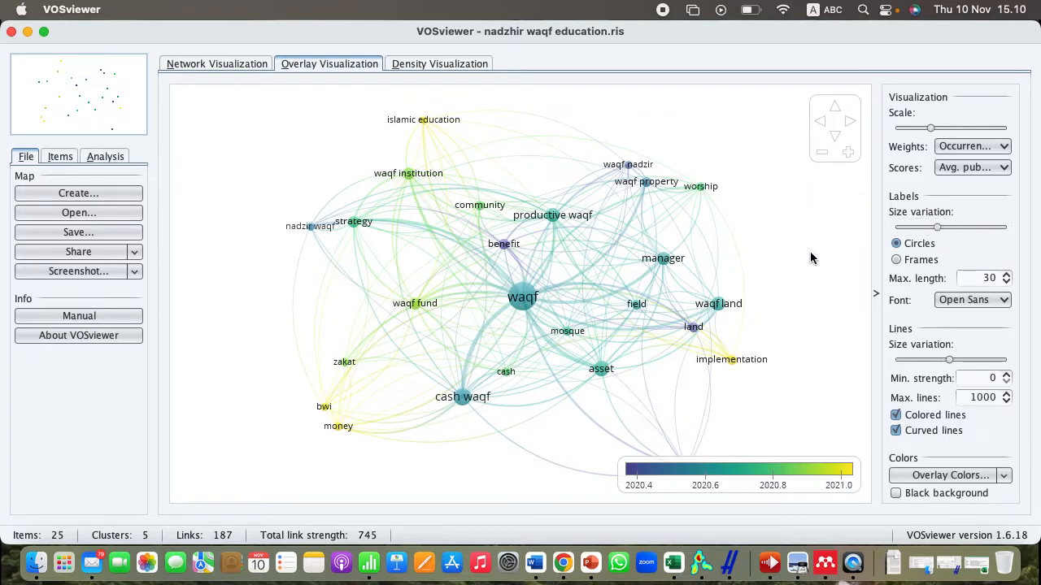
# Save a screenshot of the overlay visualization to the Desktop as a PNG named "Nadzhir waqf Education overlay".
pyautogui.click(135, 273)
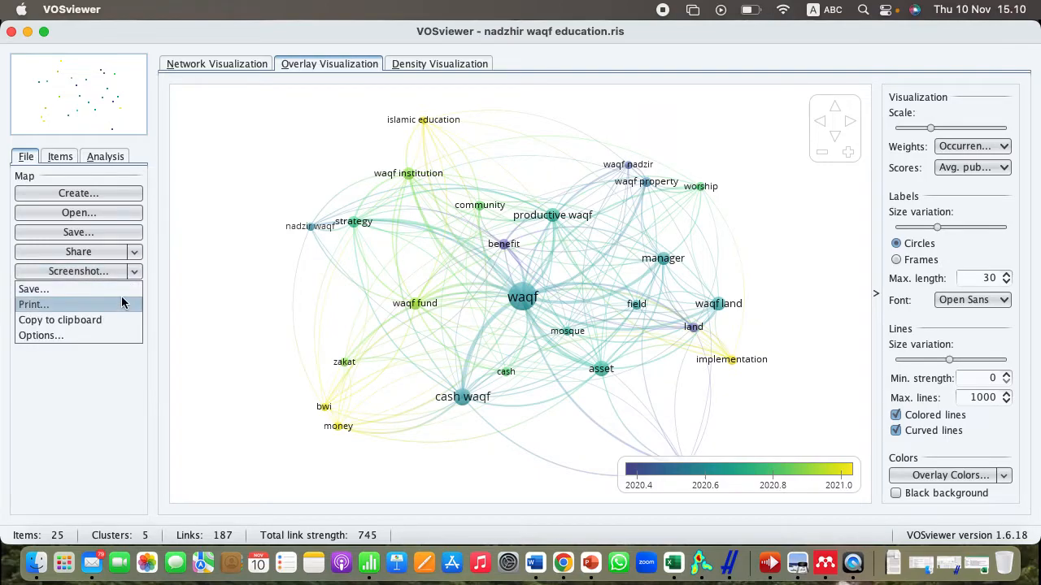
pyautogui.click(121, 290)
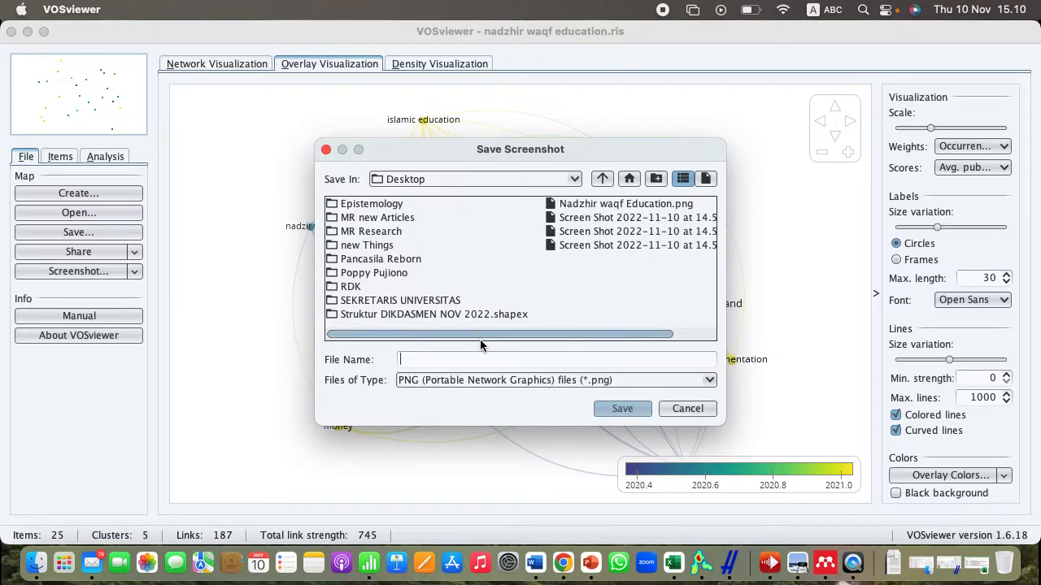
pyautogui.click(561, 204)
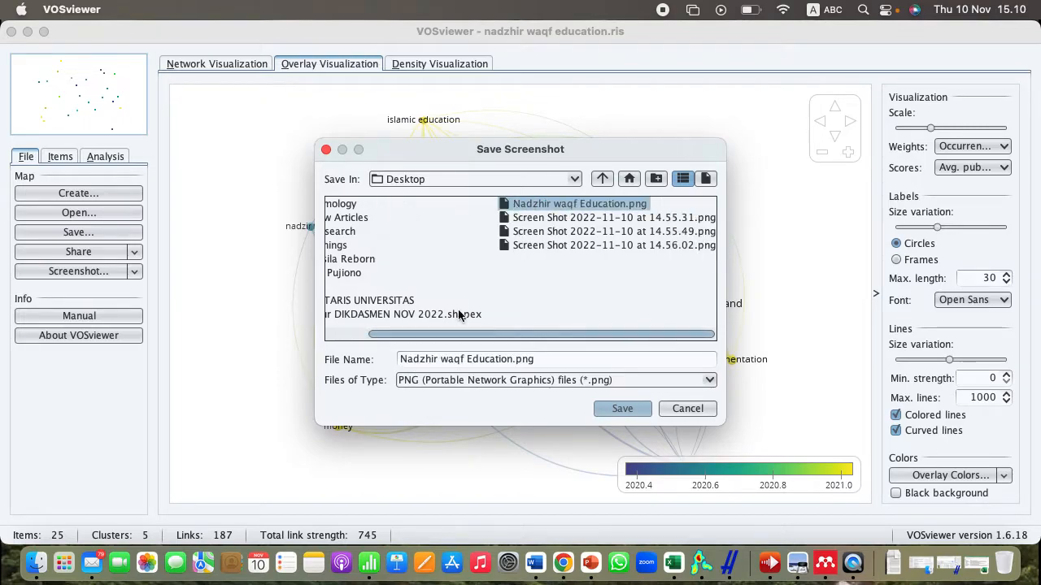
pyautogui.click(465, 365)
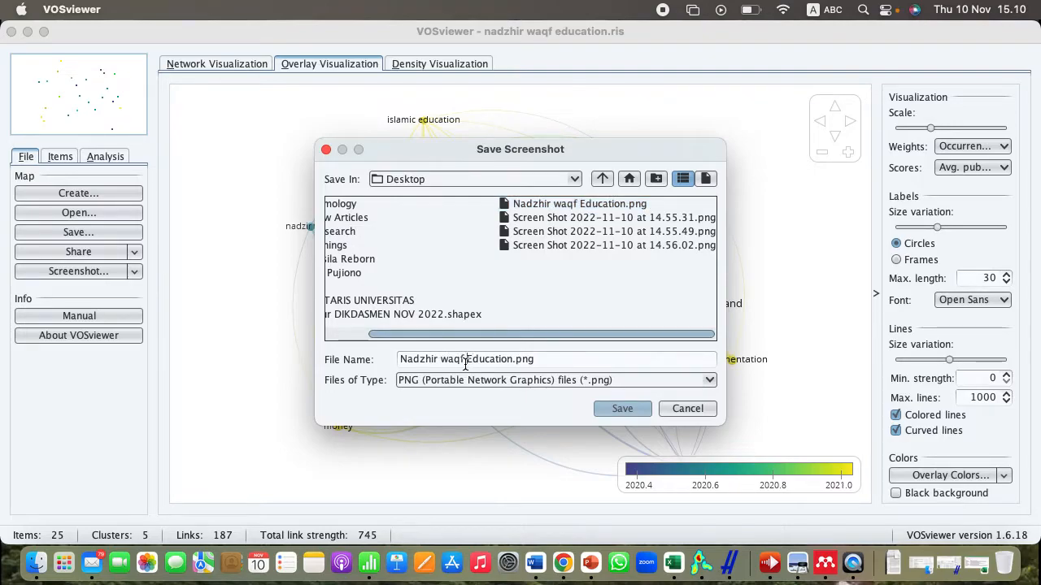
pyautogui.write('overlay')
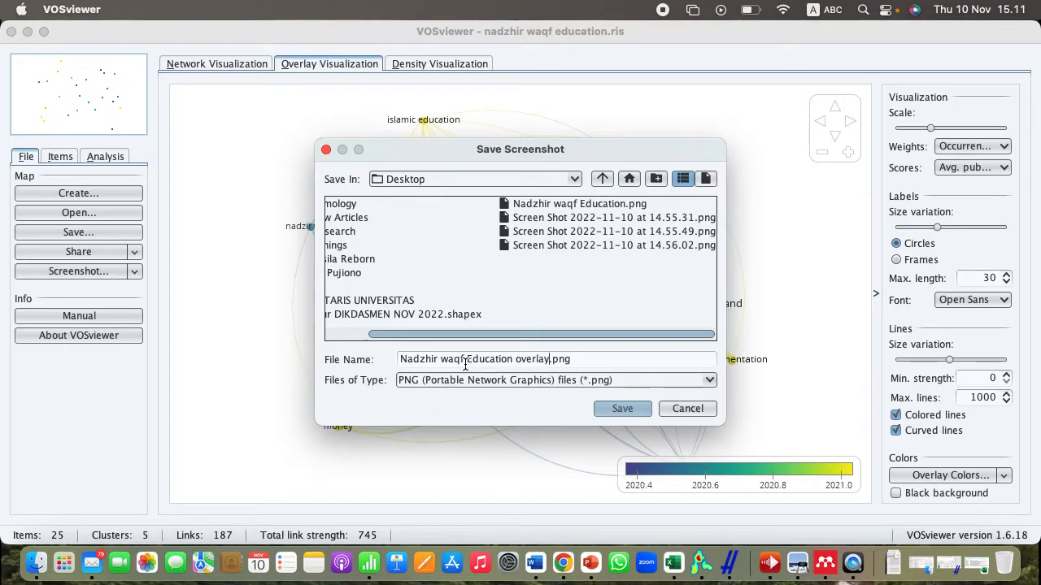
pyautogui.press('Return')
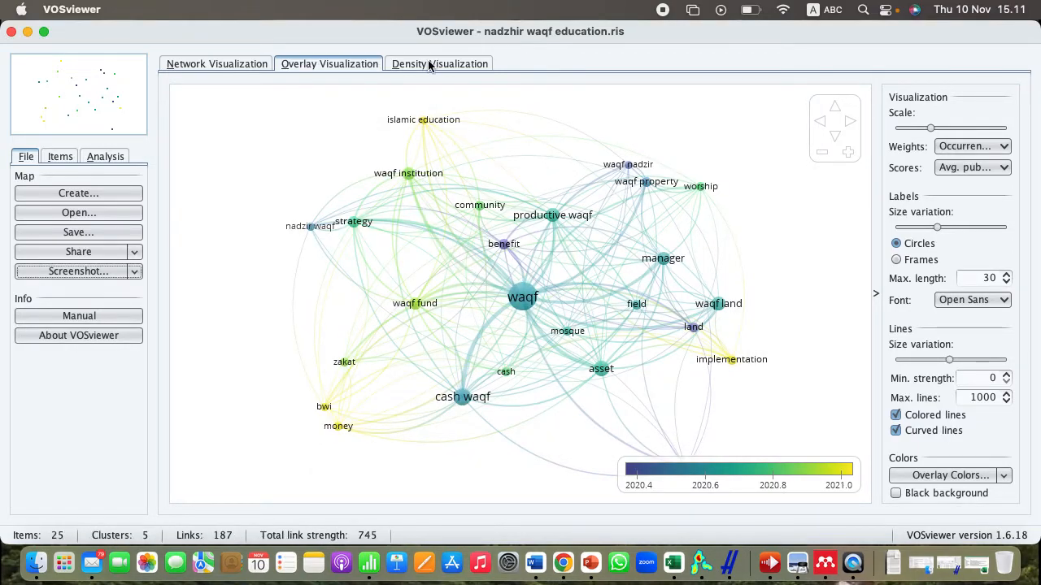
# Show the density visualization, check its predefined color schemes, and examine the densest and sparsest terms on the map.
pyautogui.click(430, 65)
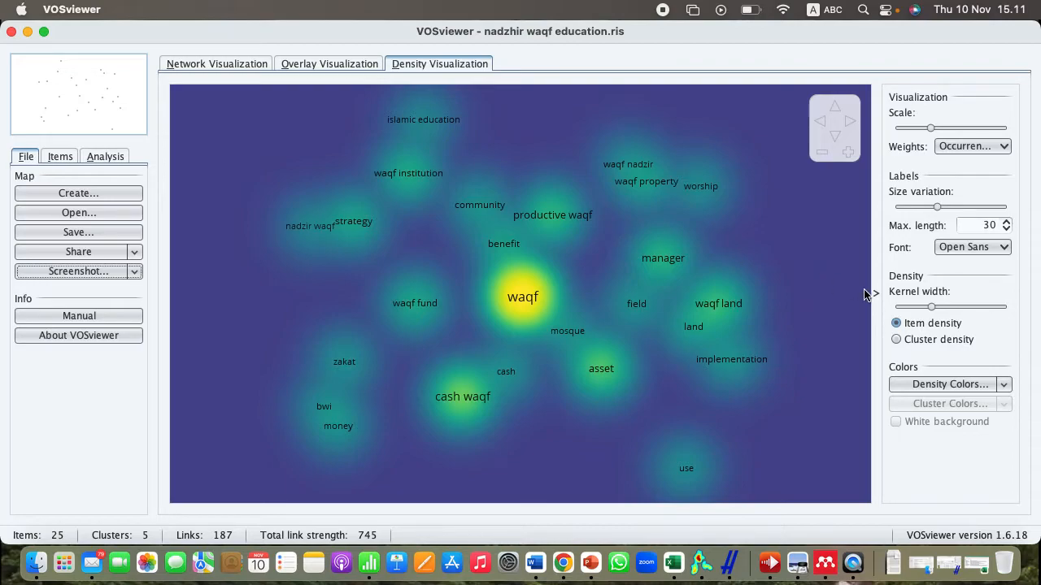
pyautogui.click(1006, 386)
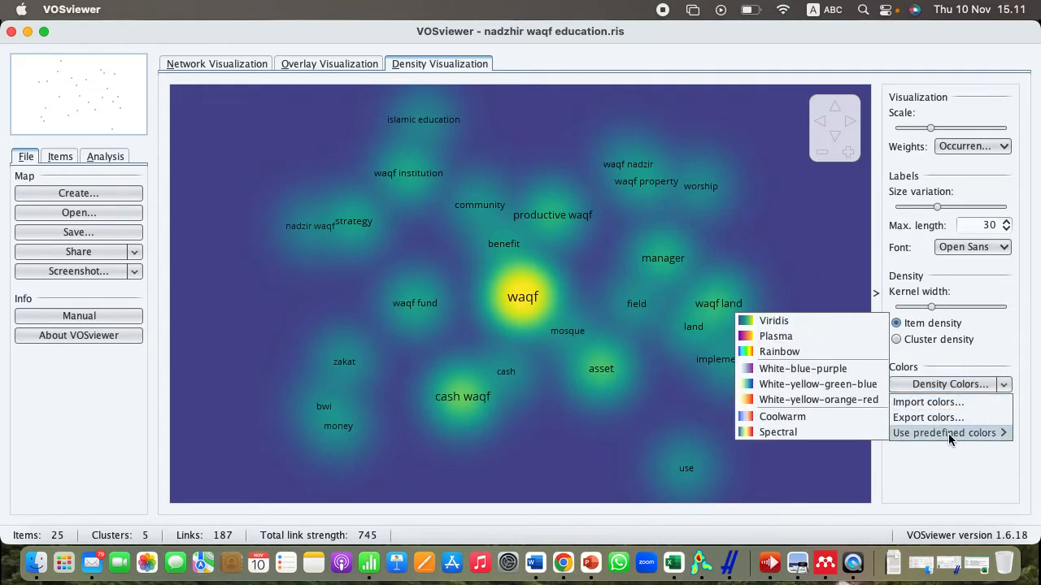
pyautogui.click(948, 448)
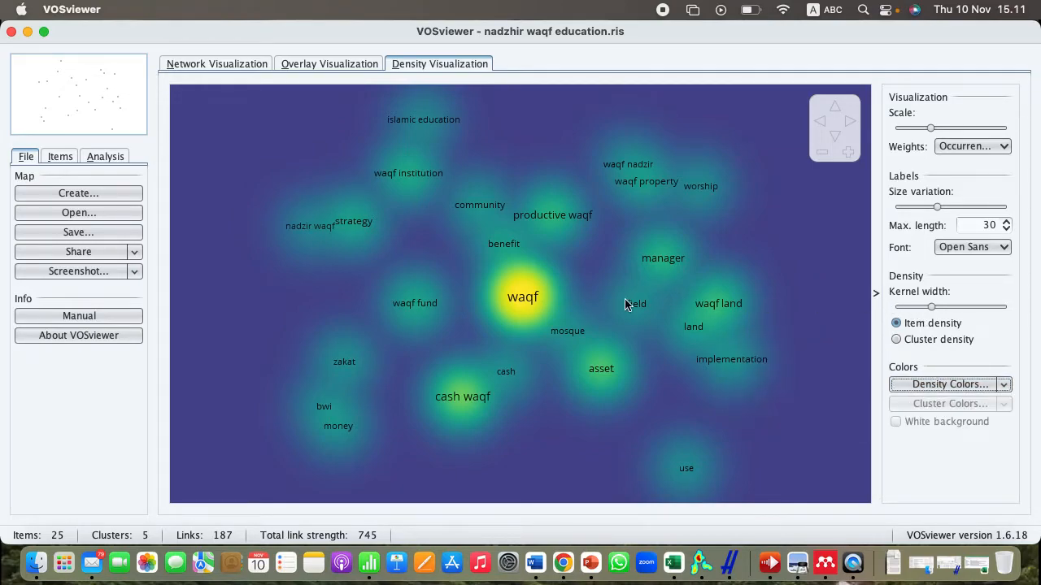
pyautogui.moveTo(523, 304)
pyautogui.moveTo(688, 478)
# Save a screenshot of the density visualization to the Desktop as a PNG named "Nadzhir waqf Education density".
pyautogui.click(133, 273)
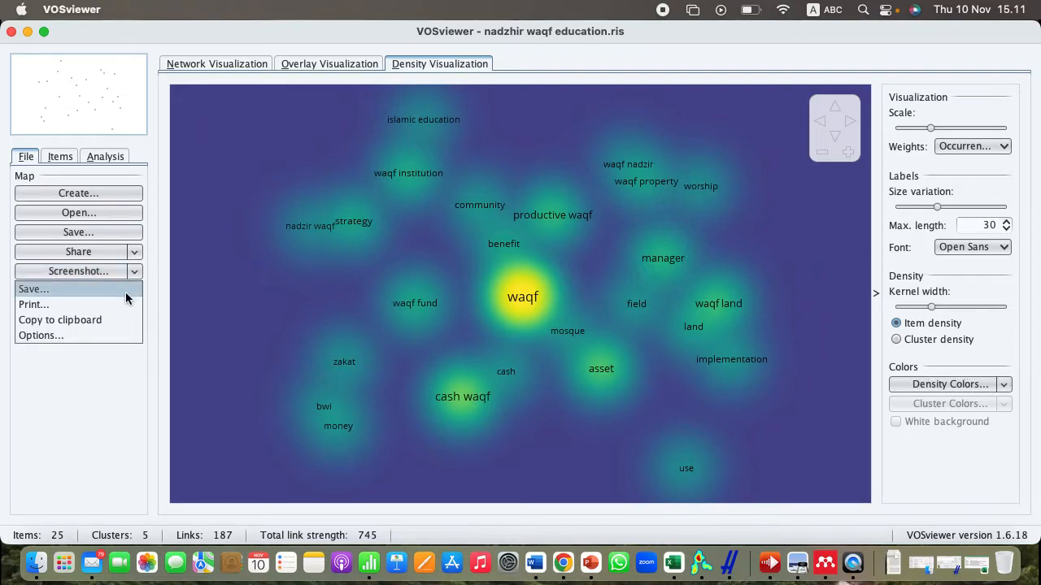
pyautogui.click(125, 292)
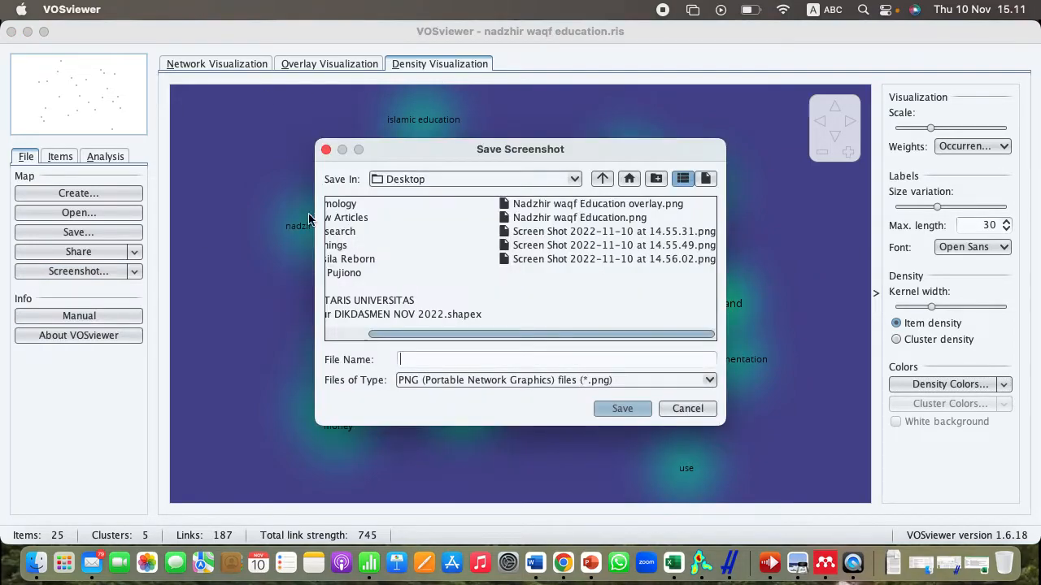
pyautogui.click(536, 208)
pyautogui.click(526, 361)
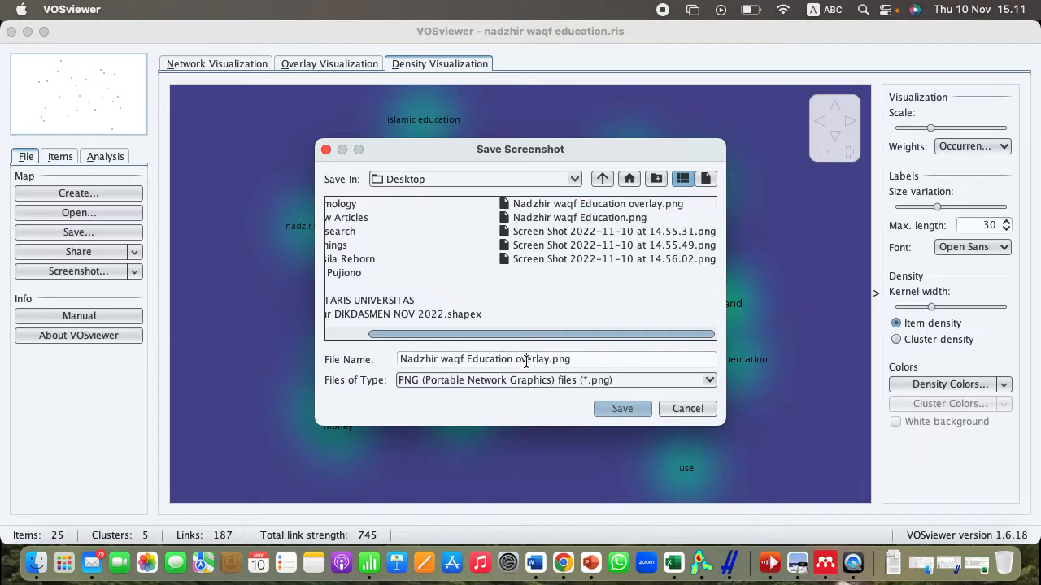
pyautogui.doubleClick(526, 361)
pyautogui.hotkey('shift', 'Left')
pyautogui.hotkey('shift', 'Left')
pyautogui.write('de.pnsity')
pyautogui.press('Return')
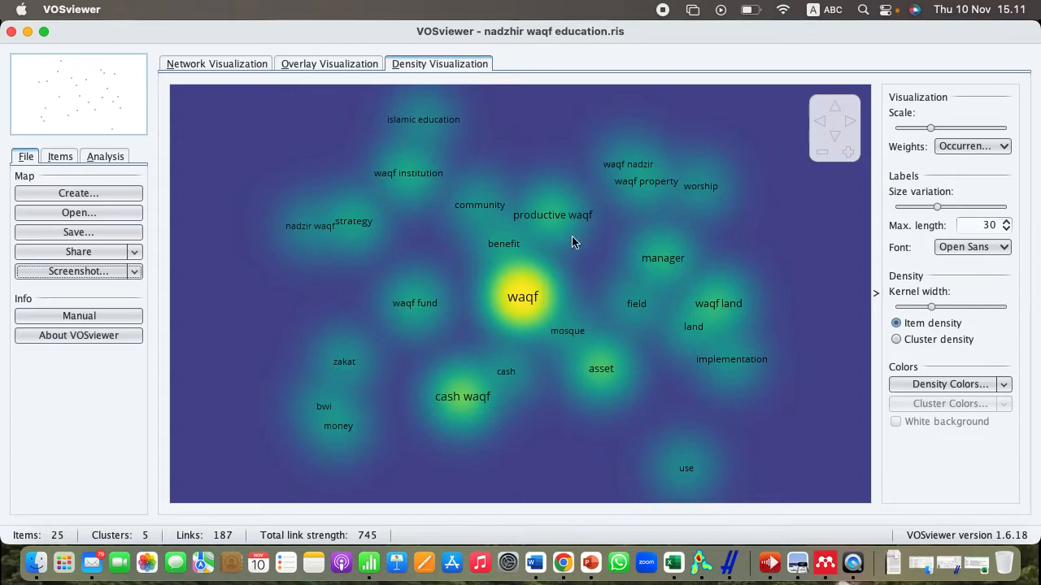
# Look over the map's analysis settings and its list of items grouped by cluster, starting from Cluster 1.
pyautogui.click(106, 156)
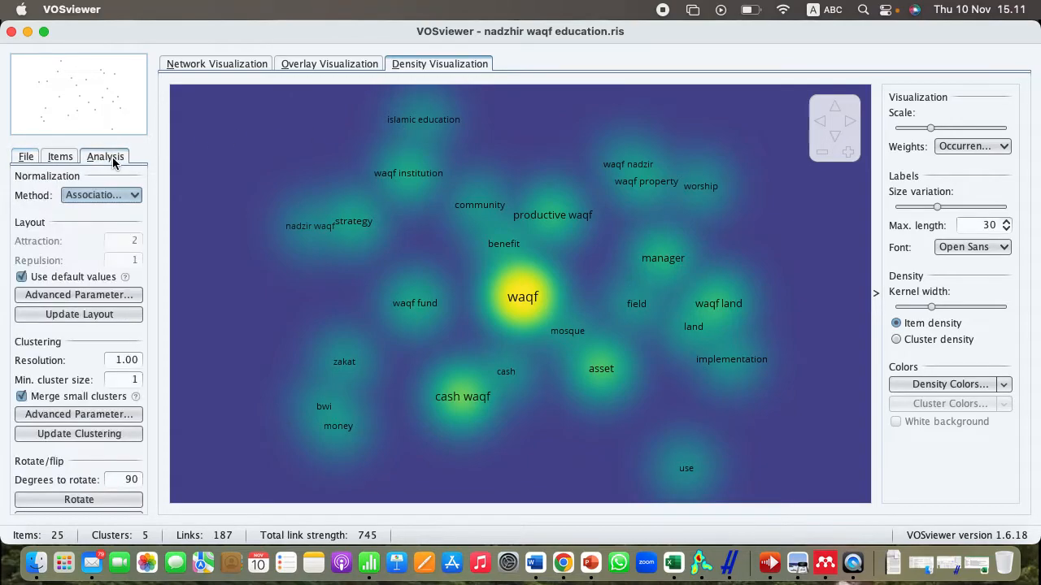
pyautogui.click(64, 158)
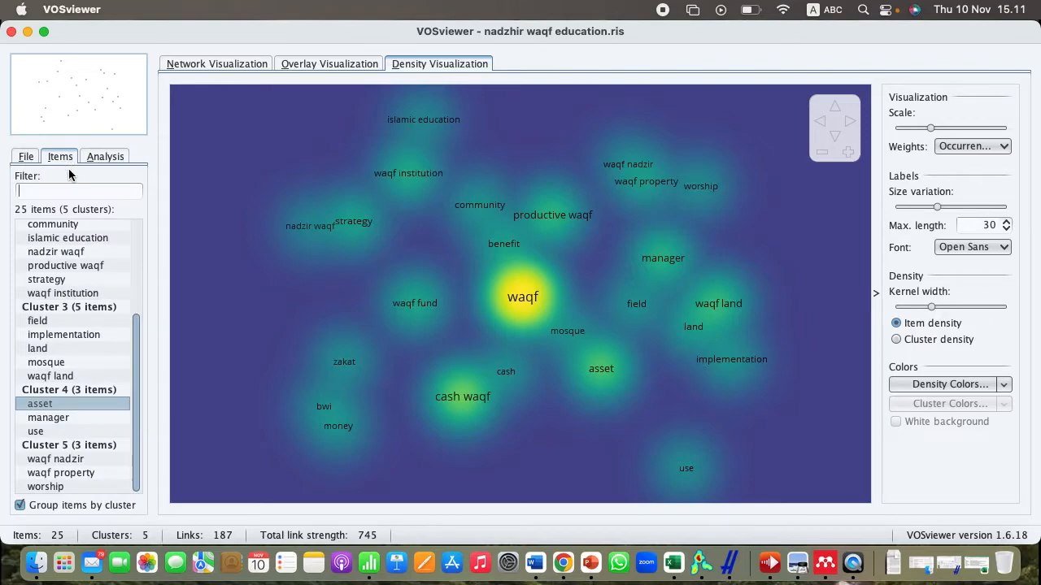
pyautogui.moveTo(133, 320); pyautogui.dragTo(133, 218)
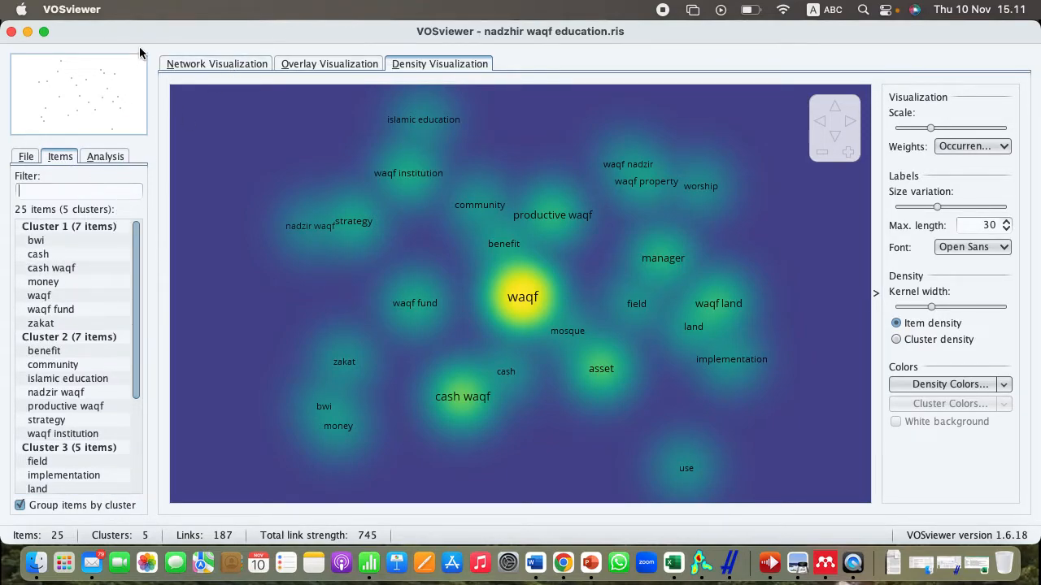
# Minimize VOSviewer, switch to Word, and close the document "Artikel pak MR Nov 2022", saving its changes.
pyautogui.click(27, 32)
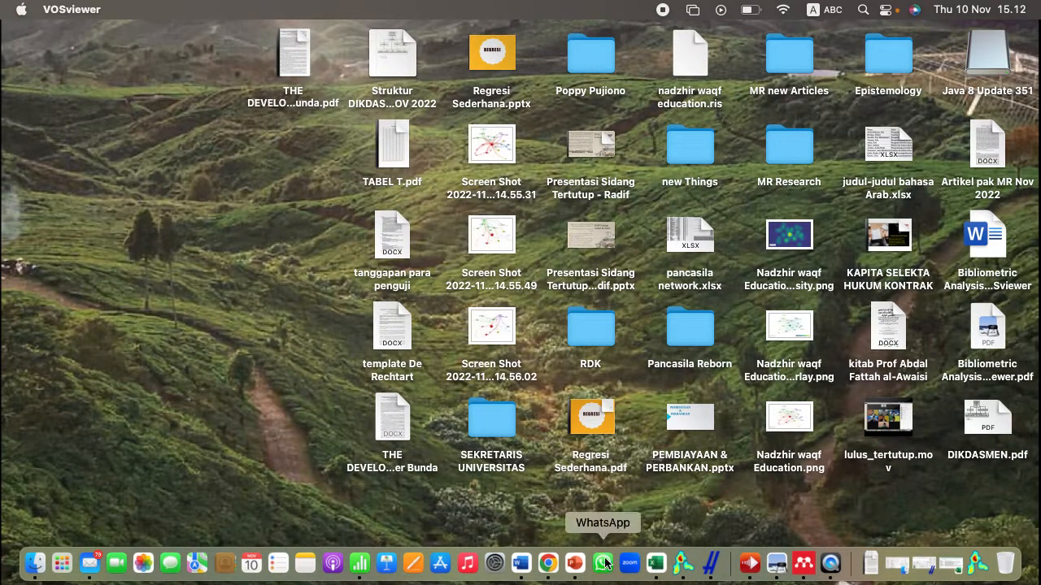
pyautogui.click(522, 564)
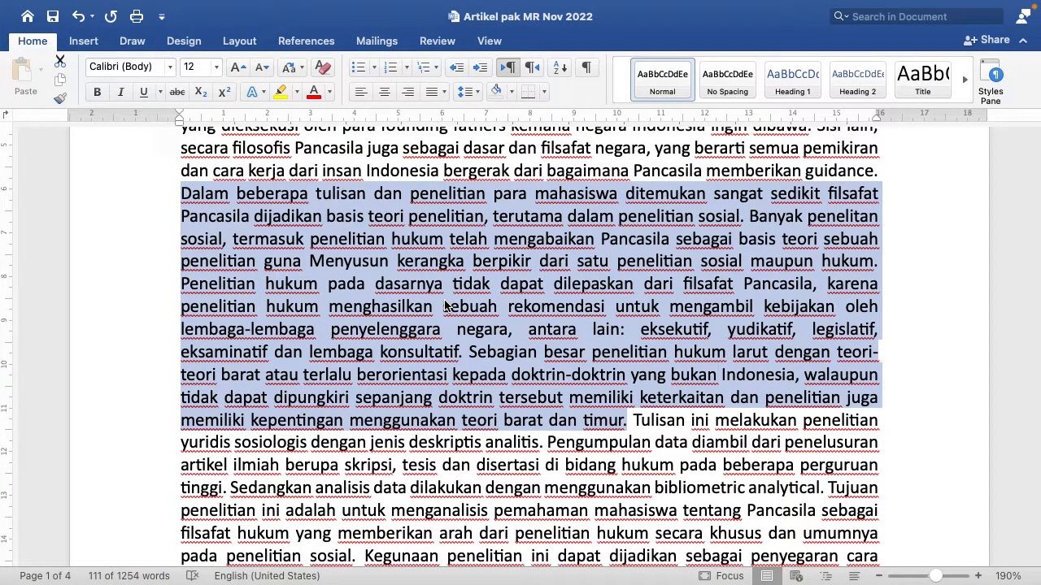
pyautogui.press('super+w')
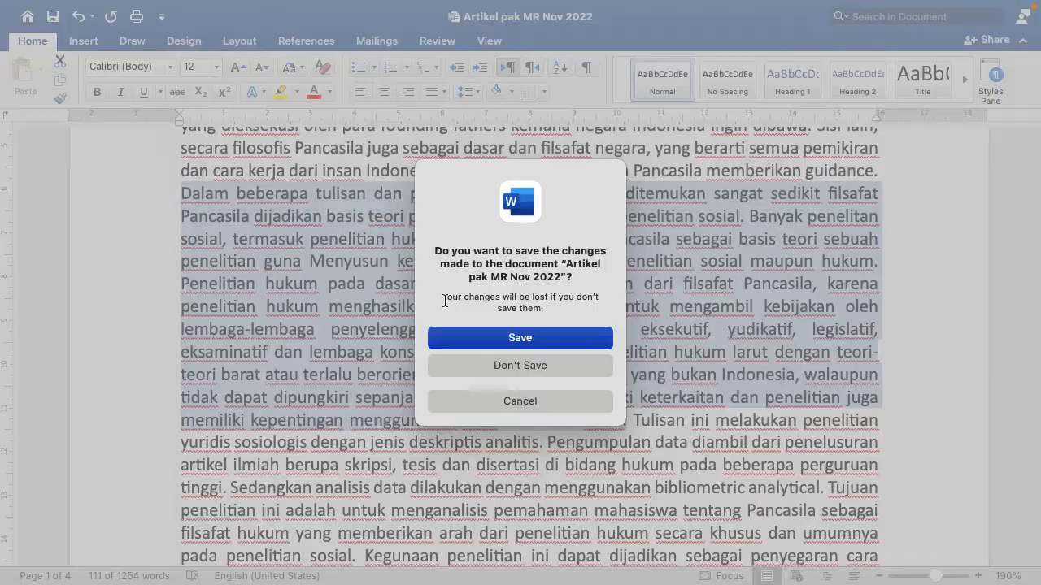
pyautogui.click(526, 338)
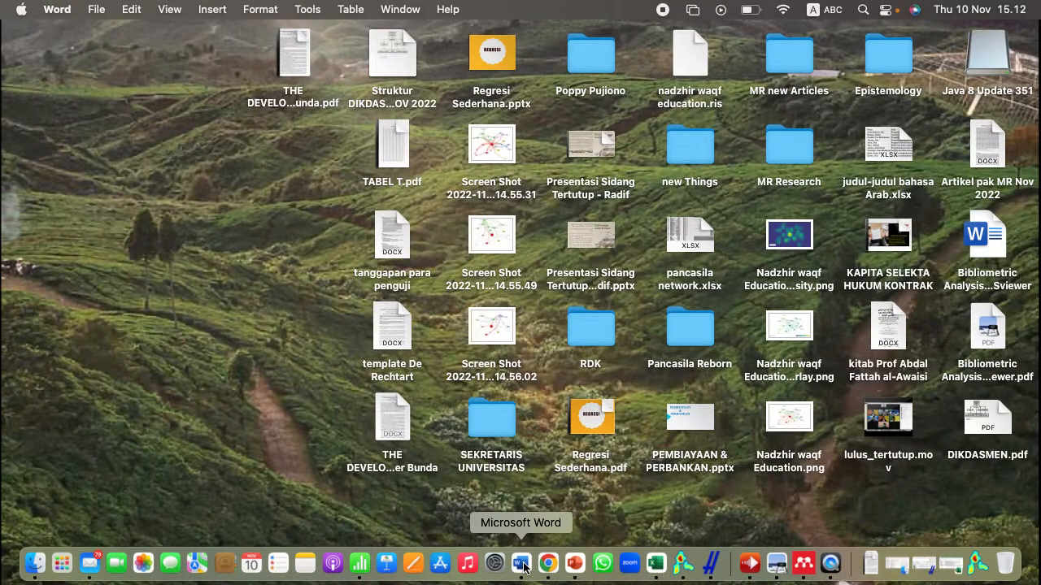
# Create a new blank Word document and show it in full screen.
pyautogui.click(524, 567)
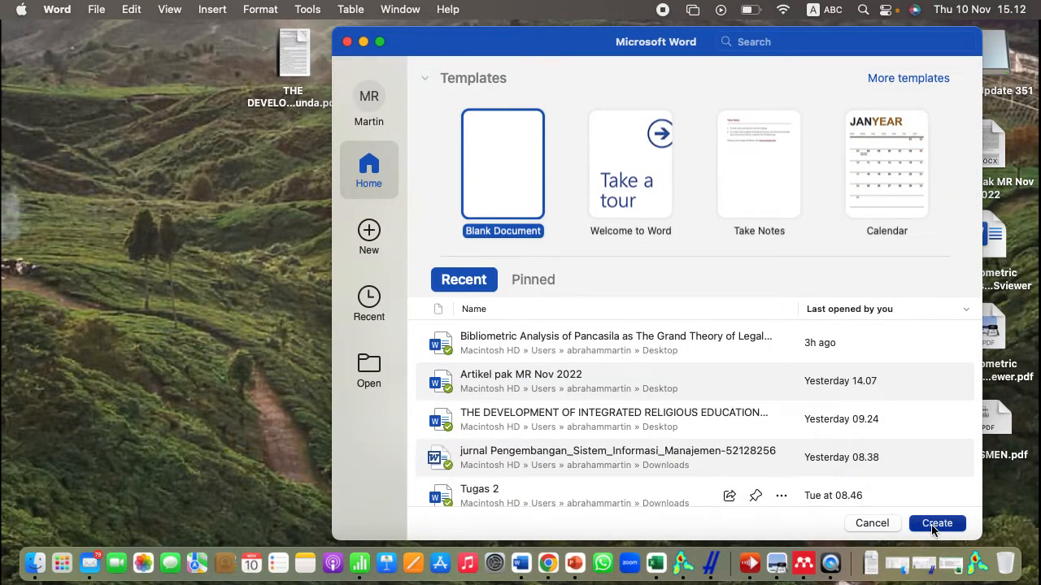
pyautogui.press('Return')
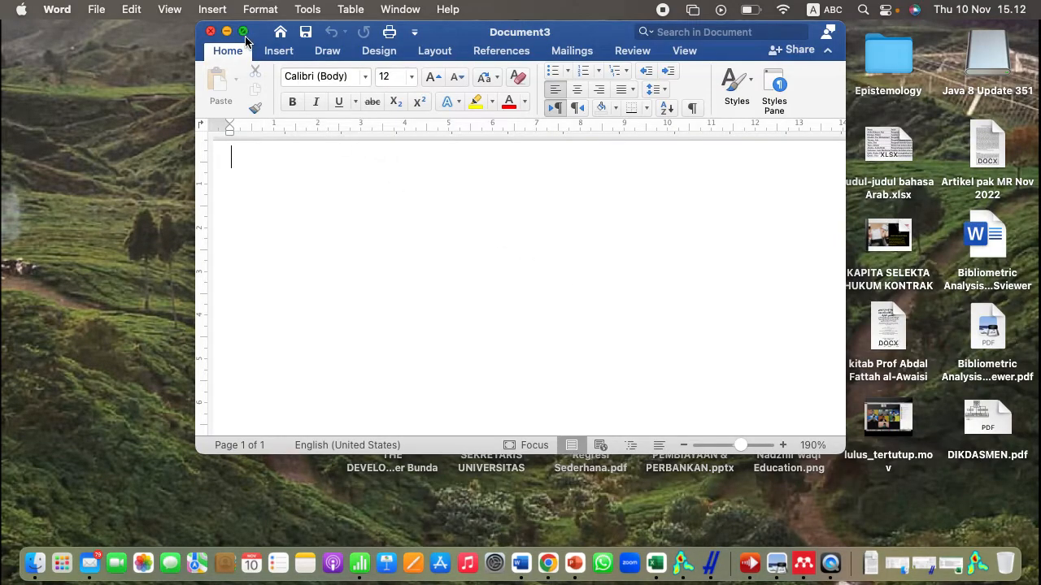
pyautogui.click(238, 32)
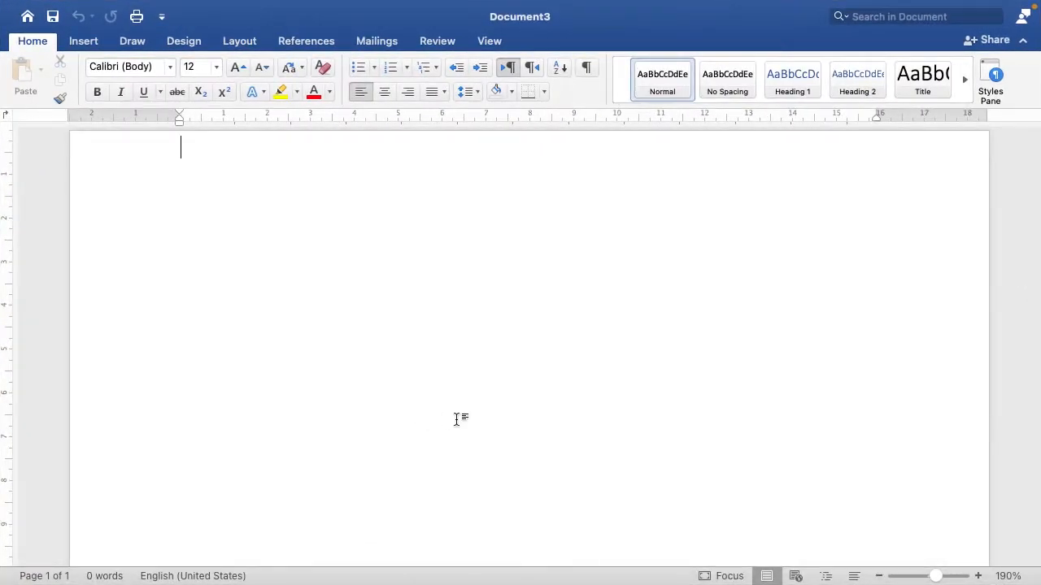
# Write the beginning of the article title: "Analisis Bibliometrik terhadap Pendidikan Nazhir Wakaf".
pyautogui.write('Biblio')
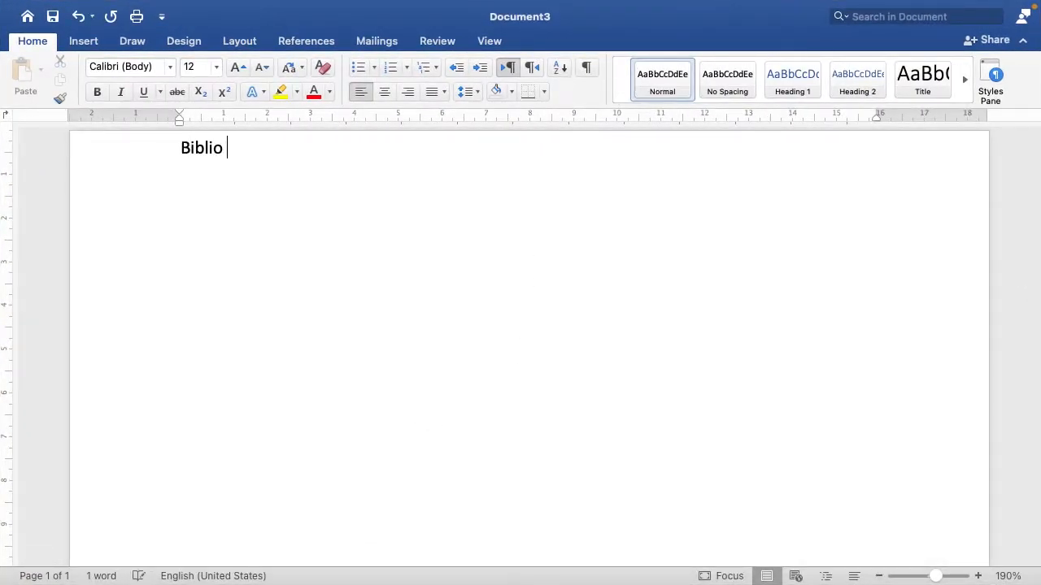
pyautogui.press('BackSpace')
pyautogui.write('metrik')
pyautogui.press('Home')
pyautogui.write('Anal')
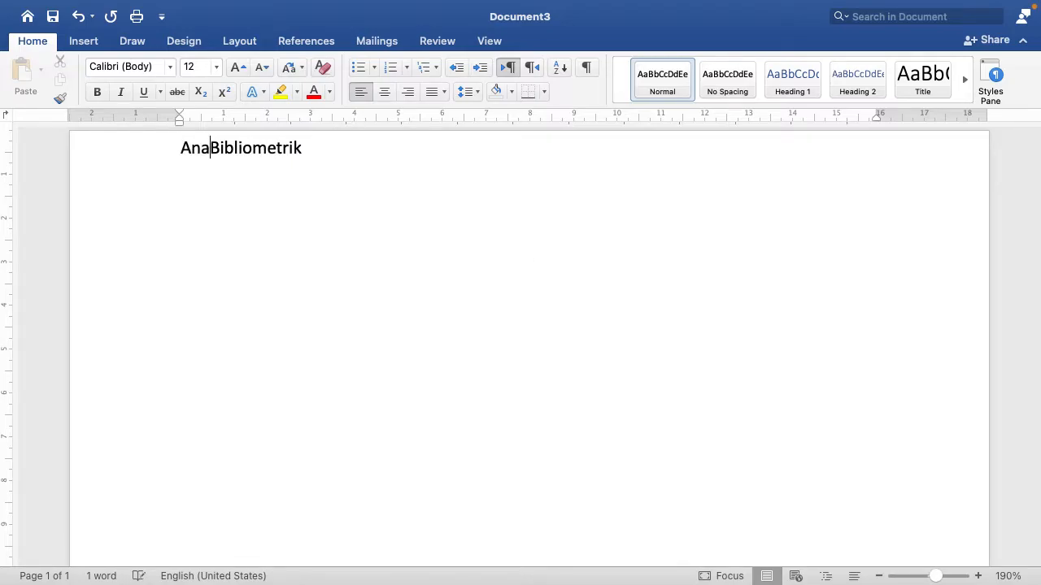
pyautogui.write('isis')
pyautogui.press('End')
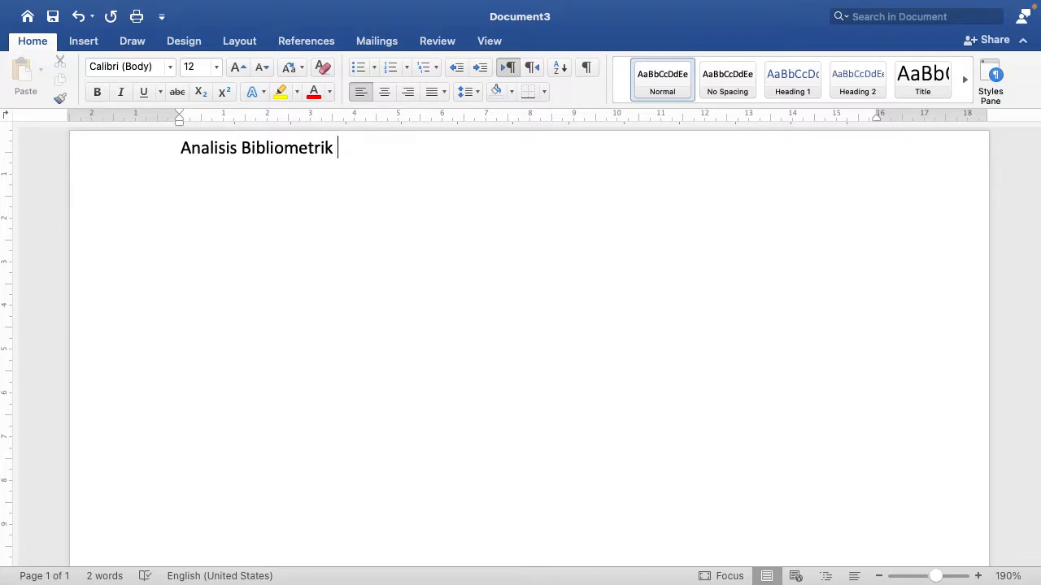
pyautogui.write('terhadap ')
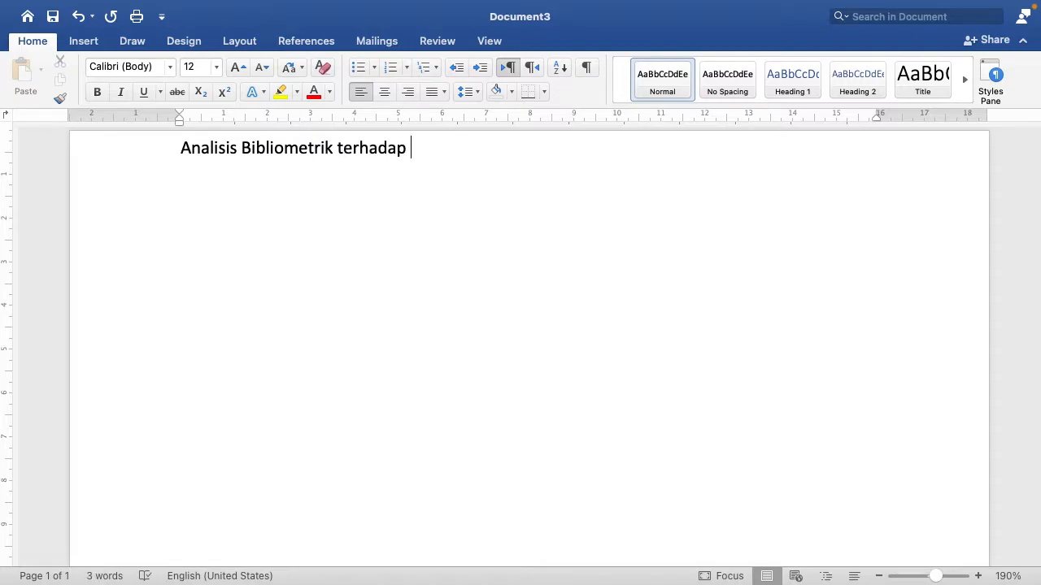
pyautogui.write('Pendidikan Nazhir Wakaf')
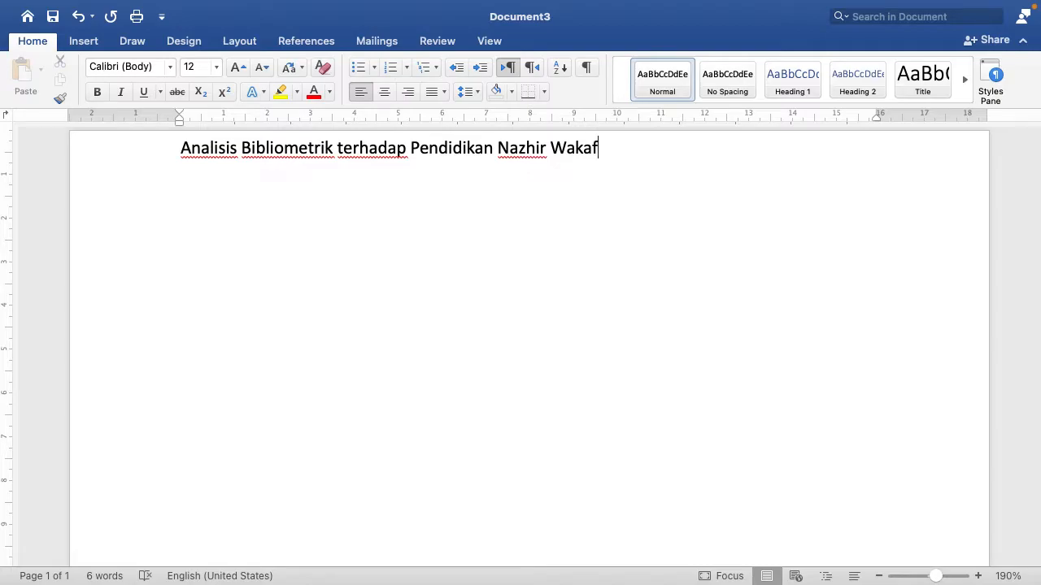
# Complete the title with "pada Google Scholar dari tahun 2019 sampai 2022 dengan menggunakan VOSviewer".
pyautogui.write('pada G')
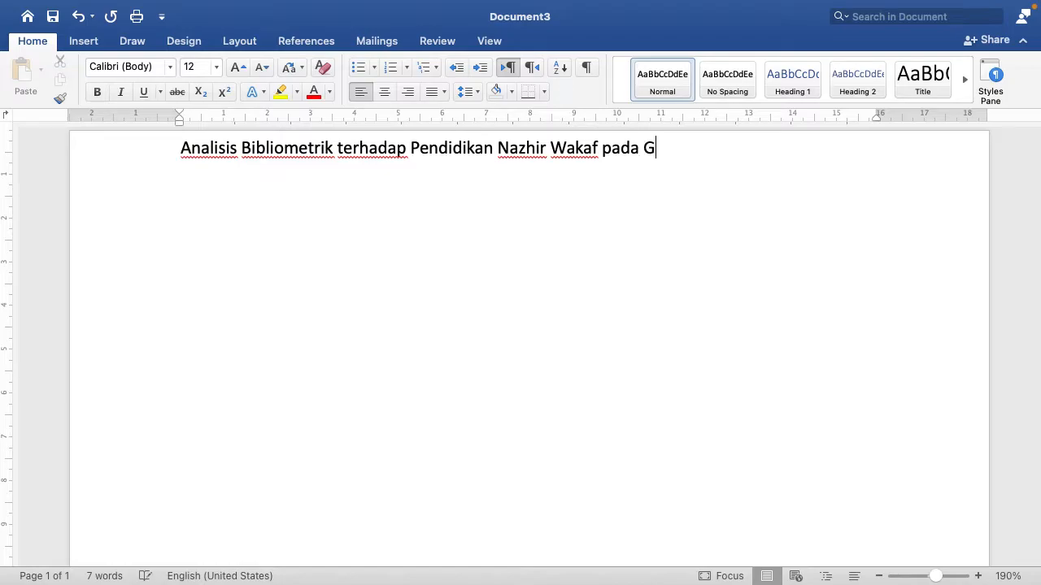
pyautogui.write('oogle Scho')
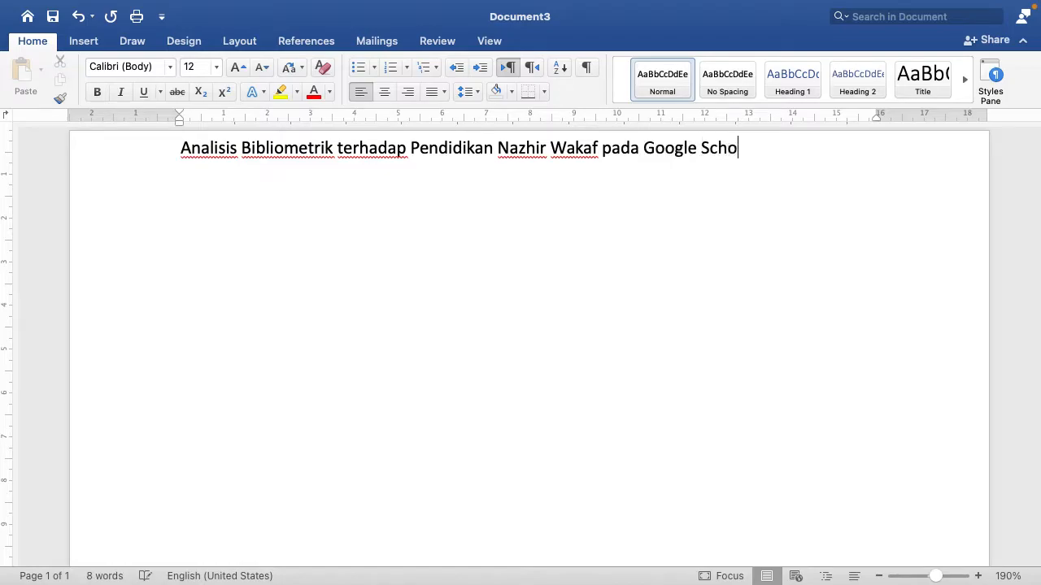
pyautogui.write('lar dari tahun 2019 sampai 2022 ')
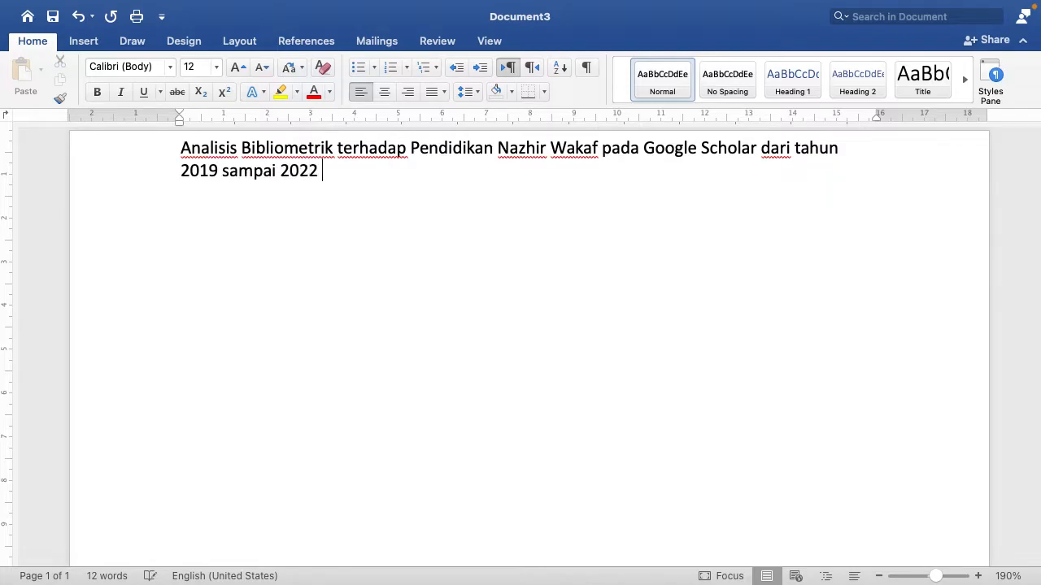
pyautogui.write('dengan mengguana')
pyautogui.press('BackSpace')
pyautogui.press('BackSpace')
pyautogui.press('BackSpace')
pyautogui.write('nakan ')
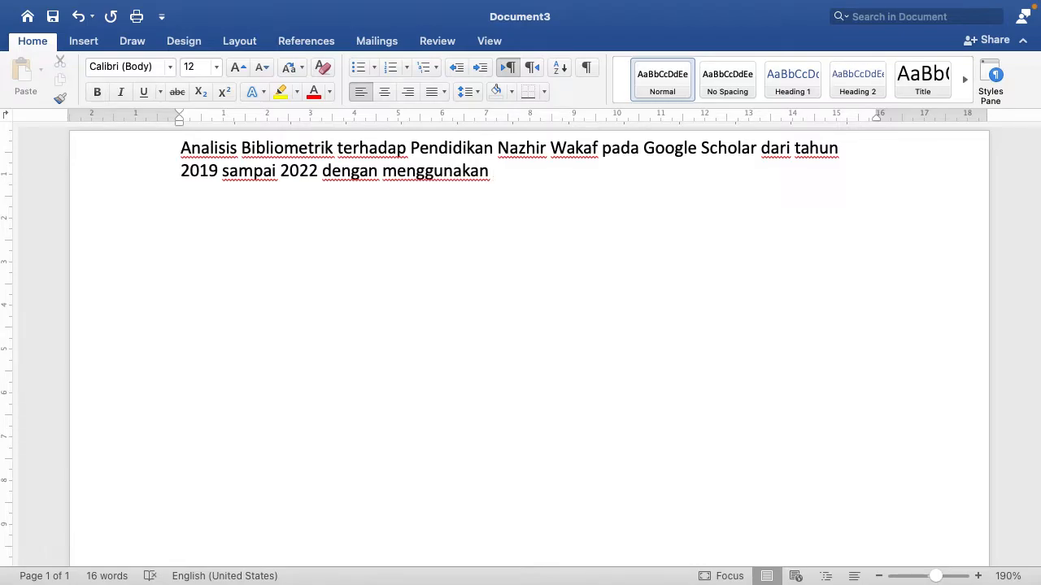
pyautogui.write('VOSviewer')
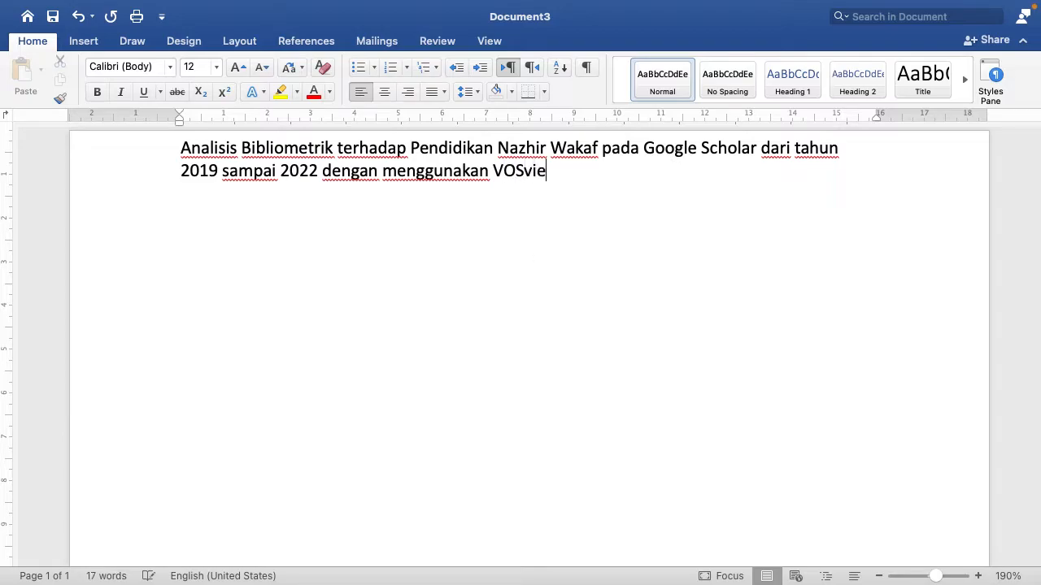
# Center the article title and start left-aligned paragraphs below it.
pyautogui.press('super+e')
pyautogui.press('Return')
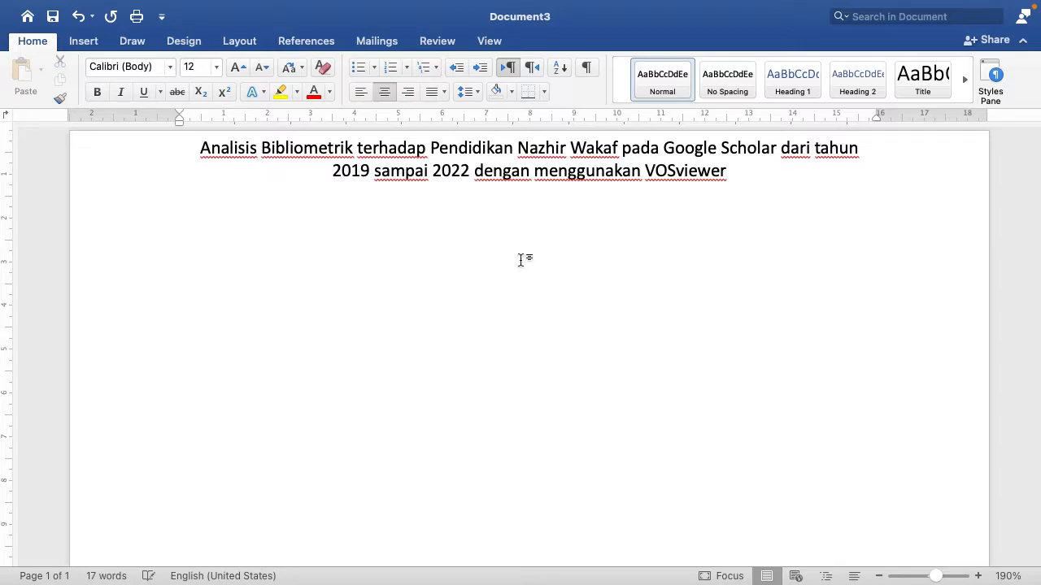
pyautogui.press('super+l')
pyautogui.press('Return')
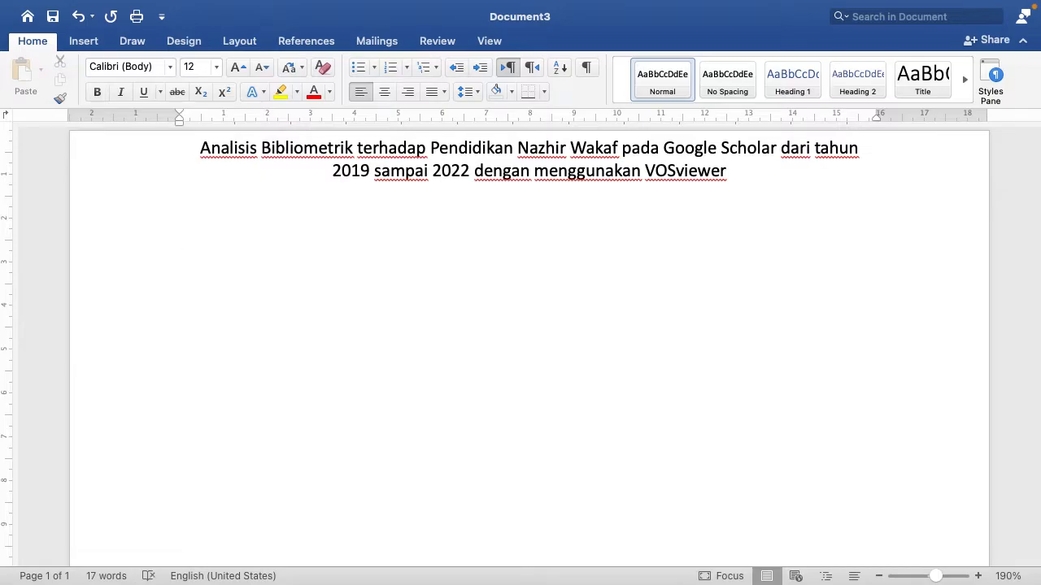
# Add a centered "Abstrak" heading below the title, with a left-aligned paragraph under it.
pyautogui.write('Abstrak')
pyautogui.press('Return')
pyautogui.press('Up')
pyautogui.press('super+e')
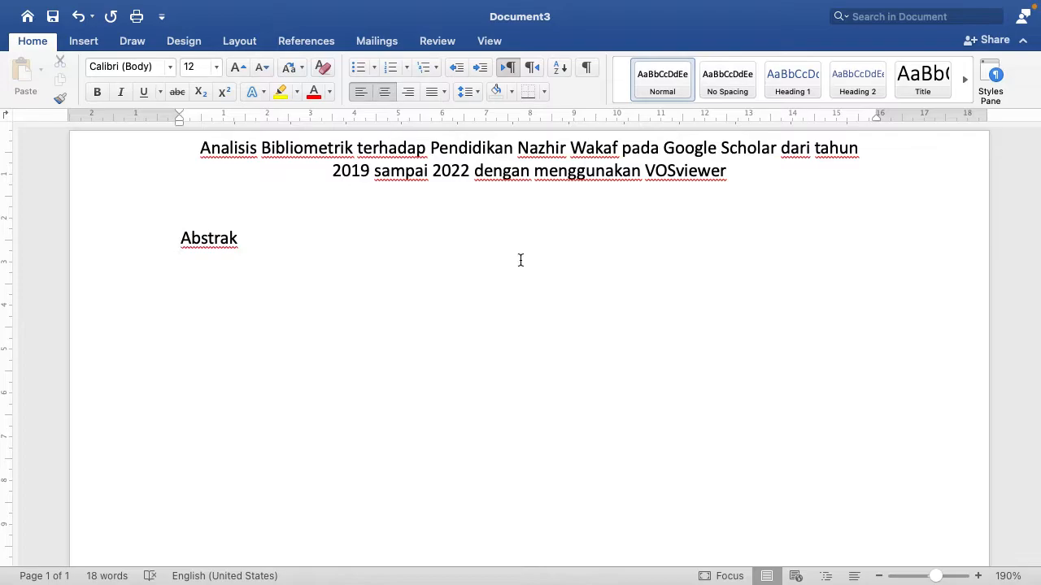
pyautogui.press('Down')
pyautogui.press('super+l')
# Begin the abstract with "Vosviewer merupakan software untuk menganalisis bibliometric dalam rangka mencari novelty penelitian yang belum".
pyautogui.write('Vosvi')
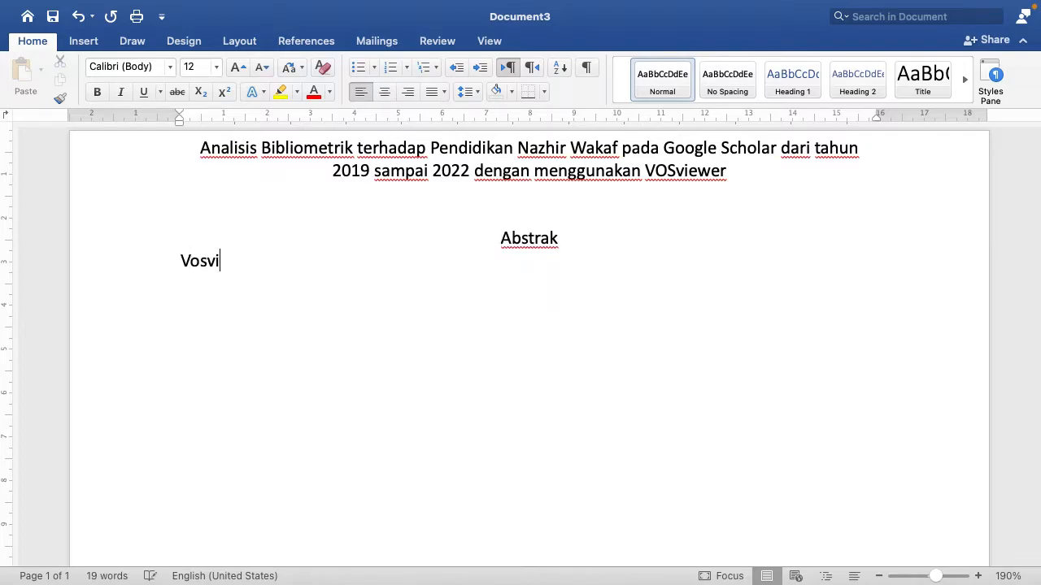
pyautogui.write('ewer merupakan ')
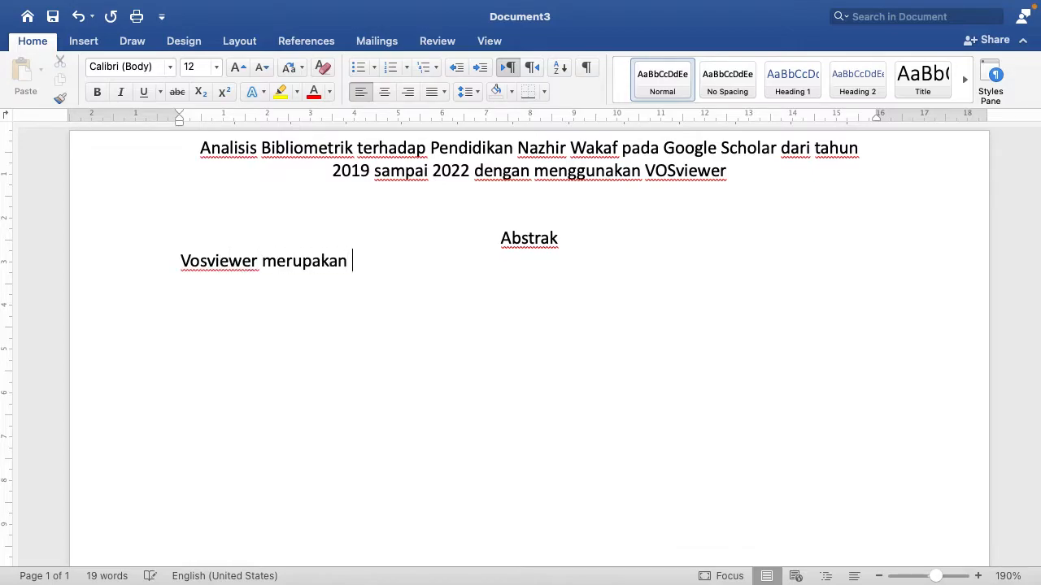
pyautogui.write('software ')
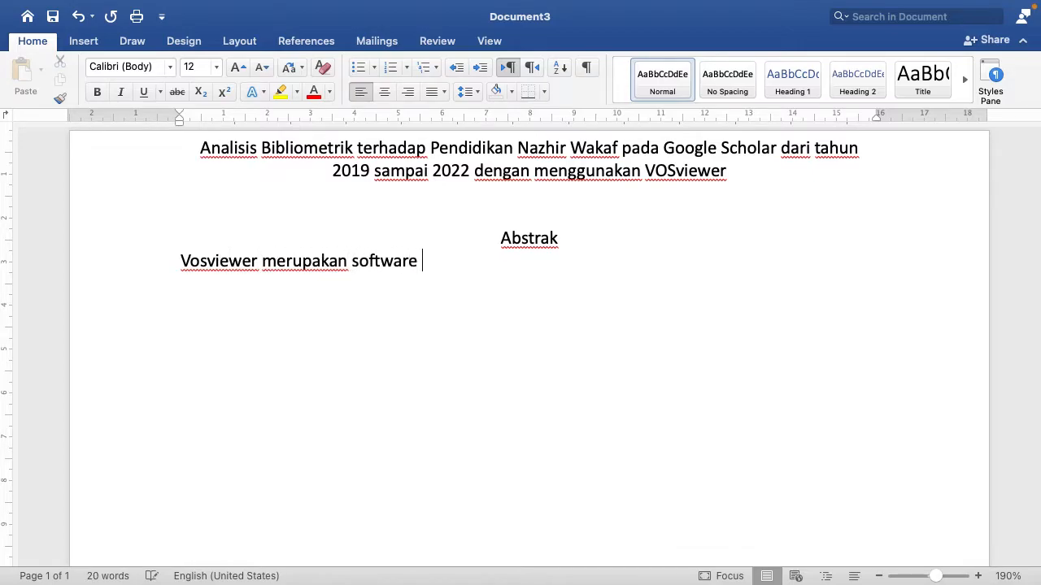
pyautogui.write('untuk menganali')
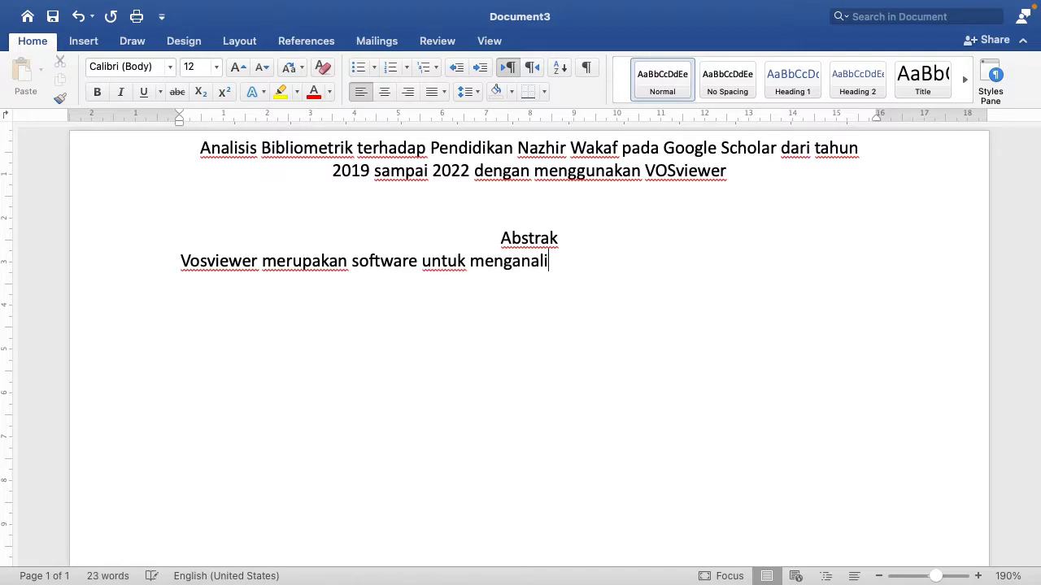
pyautogui.write('sis bibli')
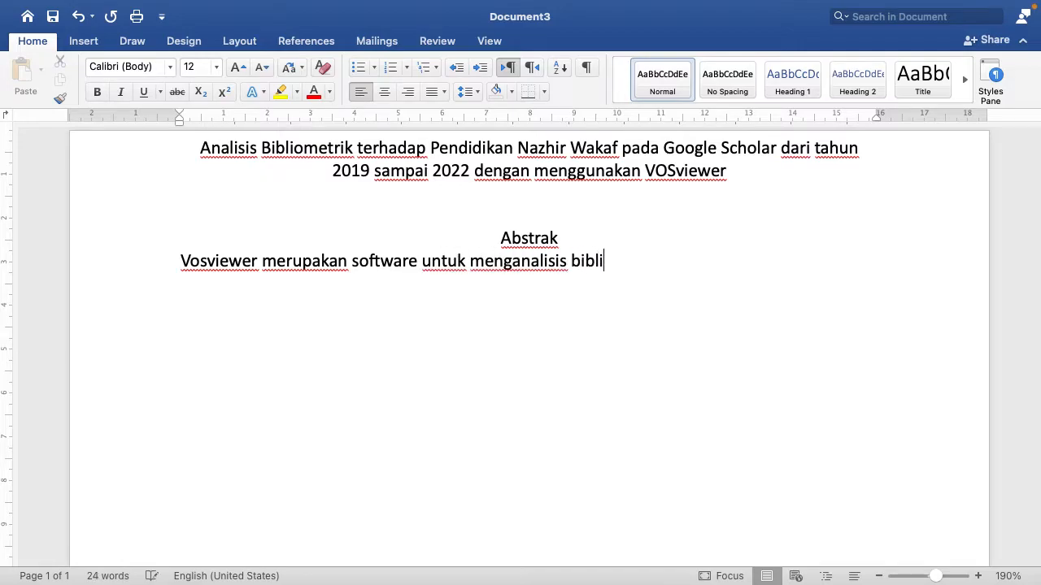
pyautogui.write('ometric')
pyautogui.write('dalam rangka mencari novelty penelitian yang belum di')
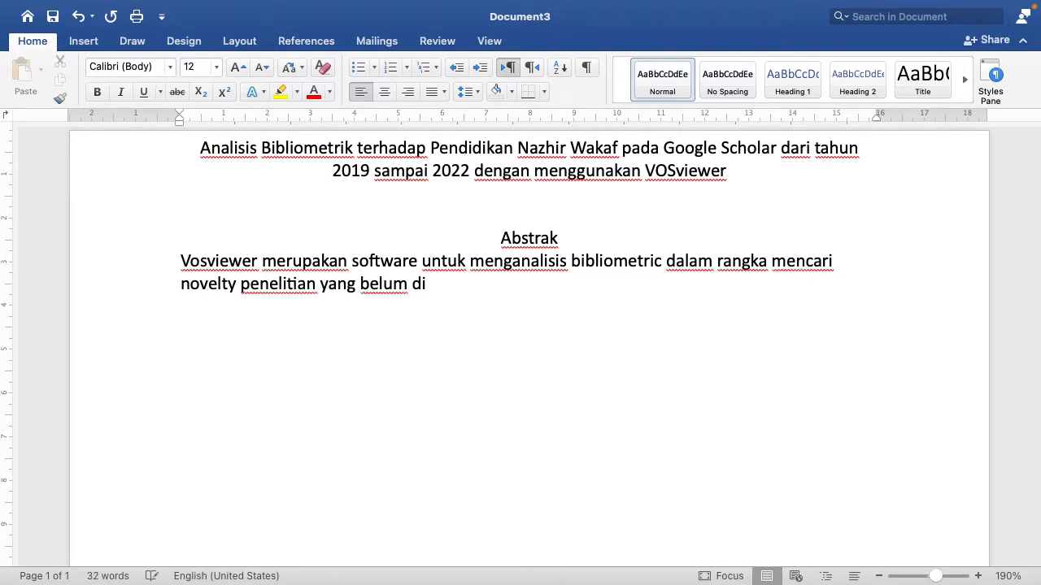
# Finish the abstract's first sentence with "muncul pada ranah bidang ilmu pengetahuan.".
pyautogui.press('BackSpace')
pyautogui.press('BackSpace')
pyautogui.write('terkua')
pyautogui.hotkey('shift', 'alt', 'Left')
pyautogui.write('muncul ')
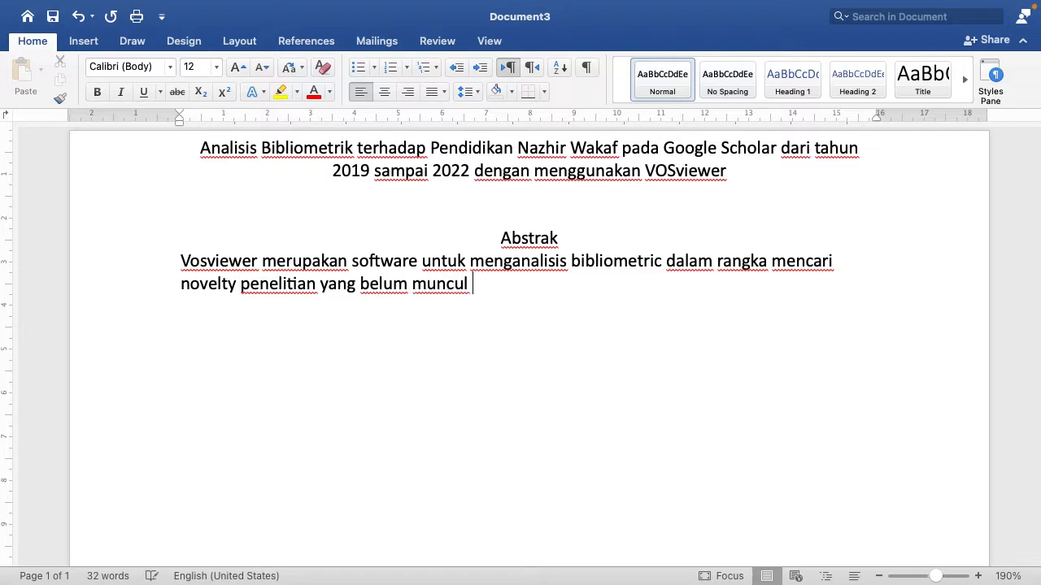
pyautogui.write('pada ranah ')
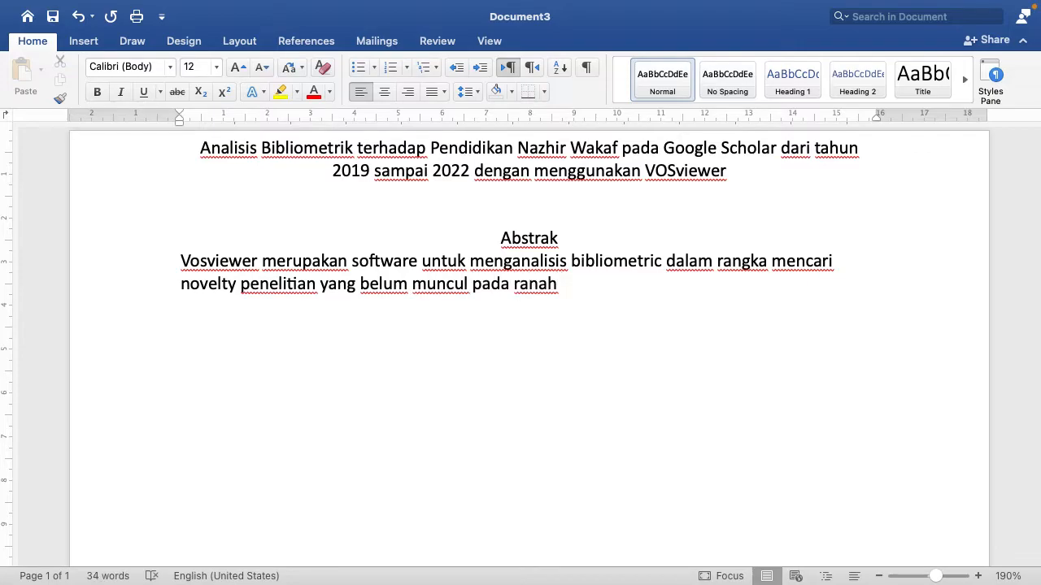
pyautogui.write('bidang ilmu pengetahuan.')
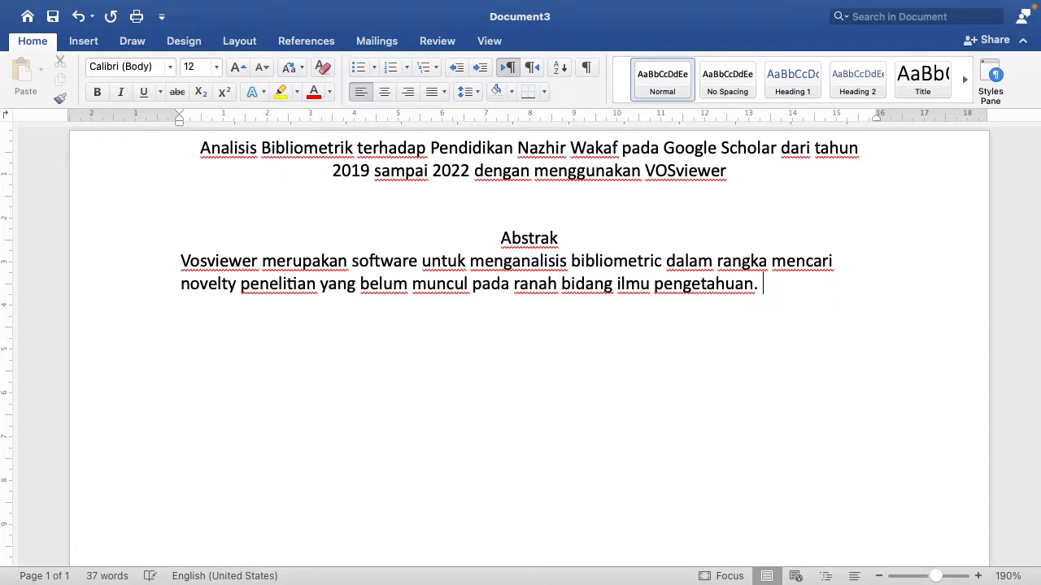
# Start the abstract's second sentence with "Penelitian ini bertujuan untuk menganalisis bibliometric".
pyautogui.write(' Penelitian ini bertu')
pyautogui.write('juan ')
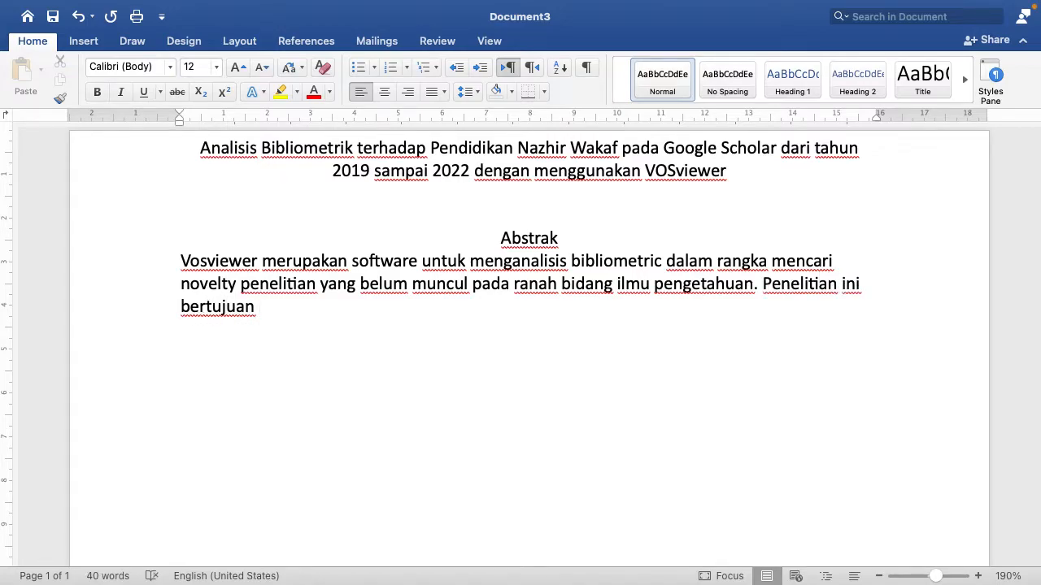
pyautogui.write('unjuk')
pyautogui.press('BackSpace')
pyautogui.press('BackSpace')
pyautogui.press('BackSpace')
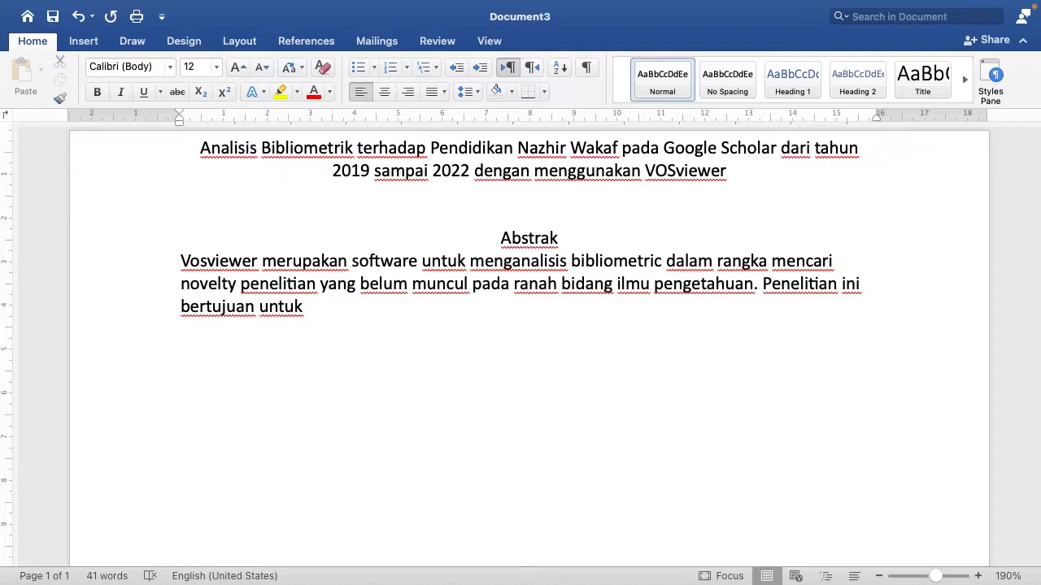
pyautogui.write('mencari')
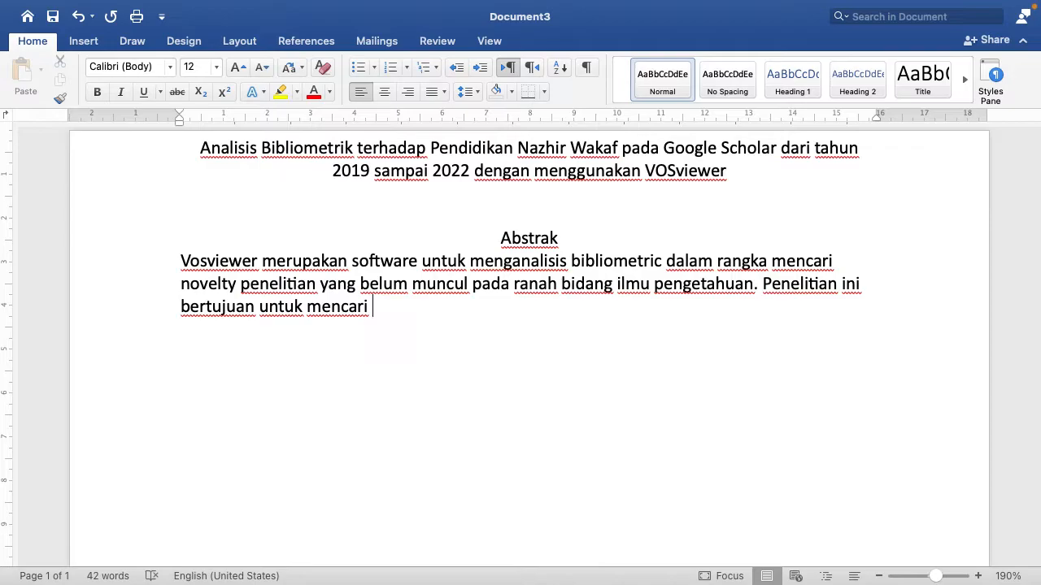
pyautogui.hotkey('shift', 'alt', 'Left')
pyautogui.write('menganalisis bib')
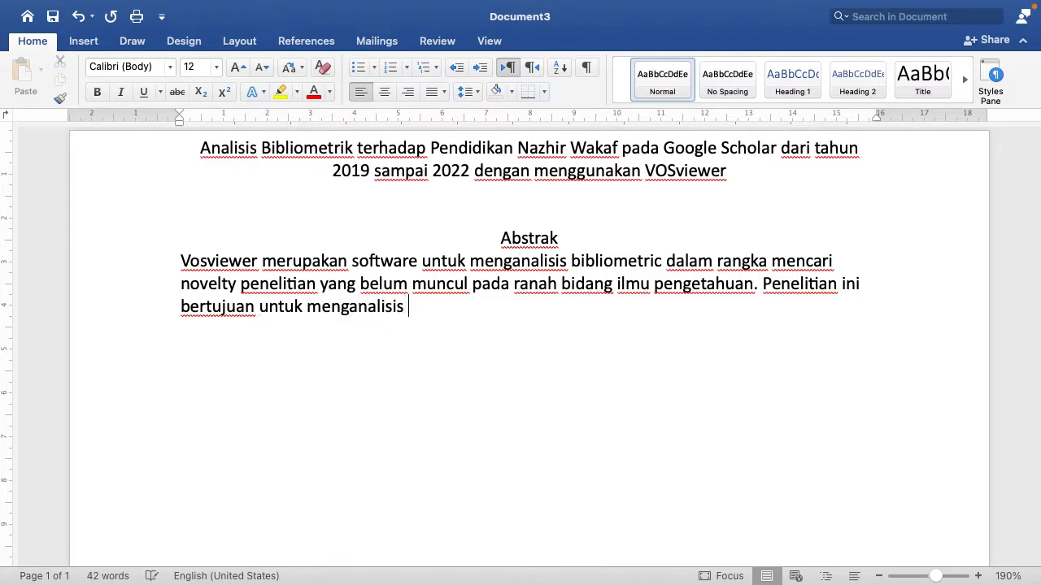
pyautogui.write('lio')
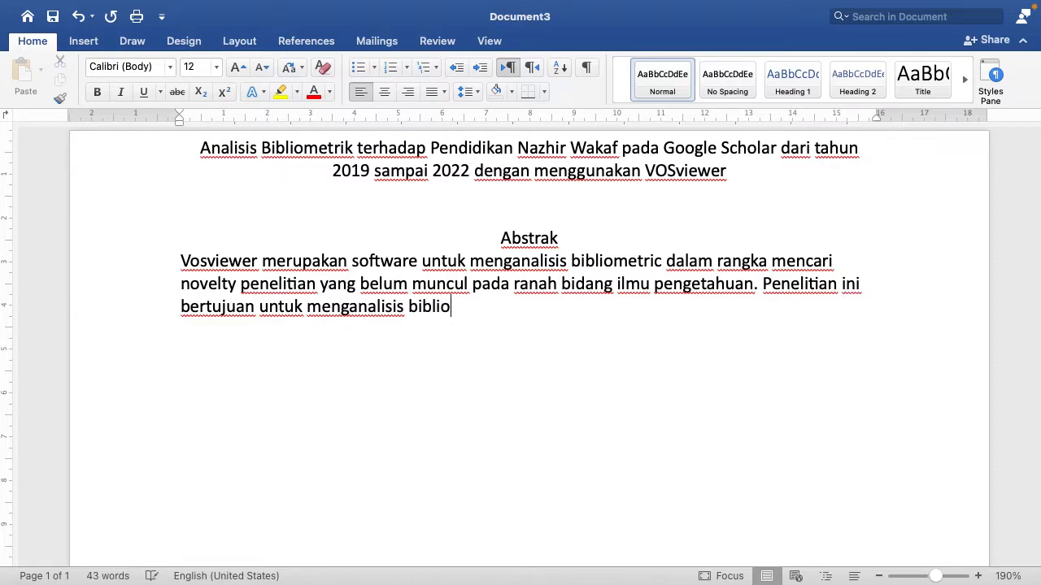
pyautogui.write('metric pada')
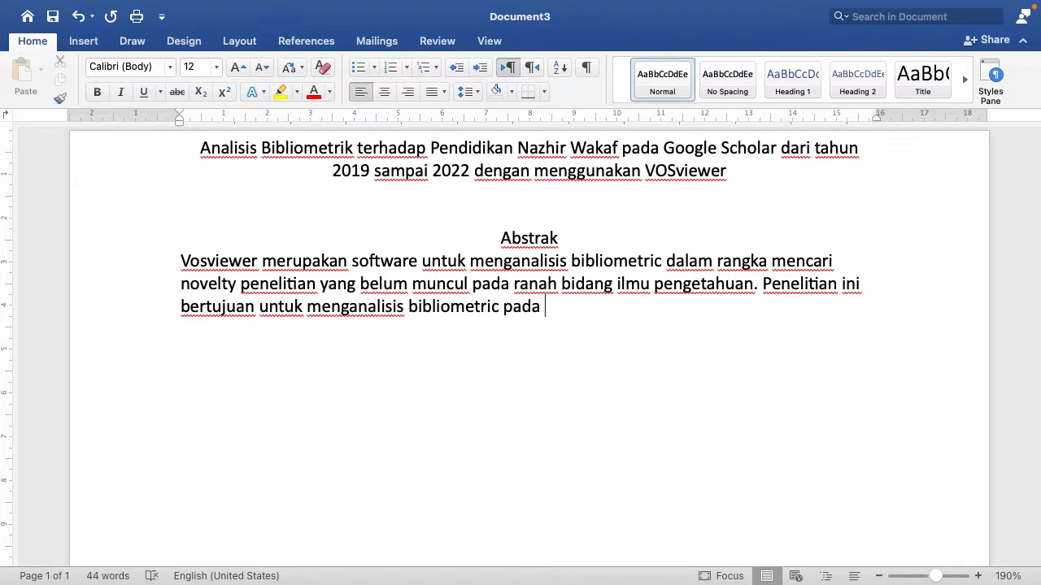
# Continue the research aim sentence with "terhadap Pendidikan nazhir wakaf pada google scholar".
pyautogui.hotkey('shift', 'alt', 'Left')
pyautogui.write('gerh')
pyautogui.press('BackSpace')
pyautogui.press('BackSpace')
pyautogui.press('BackSpace')
pyautogui.press('BackSpace')
pyautogui.write('terhadap ')
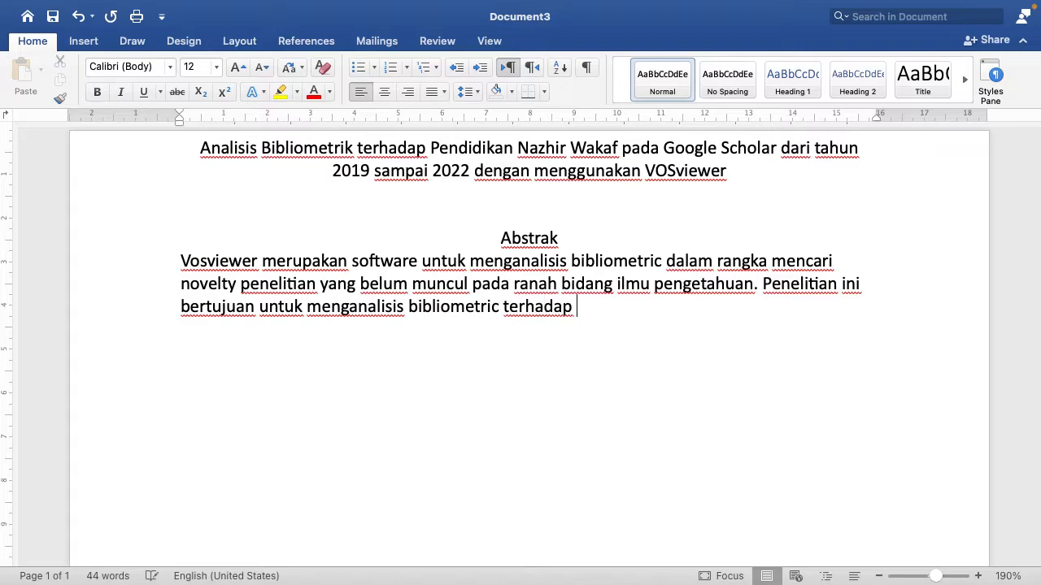
pyautogui.write('pendidikan nah')
pyautogui.press('BackSpace')
pyautogui.write('zhir wakaf pa')
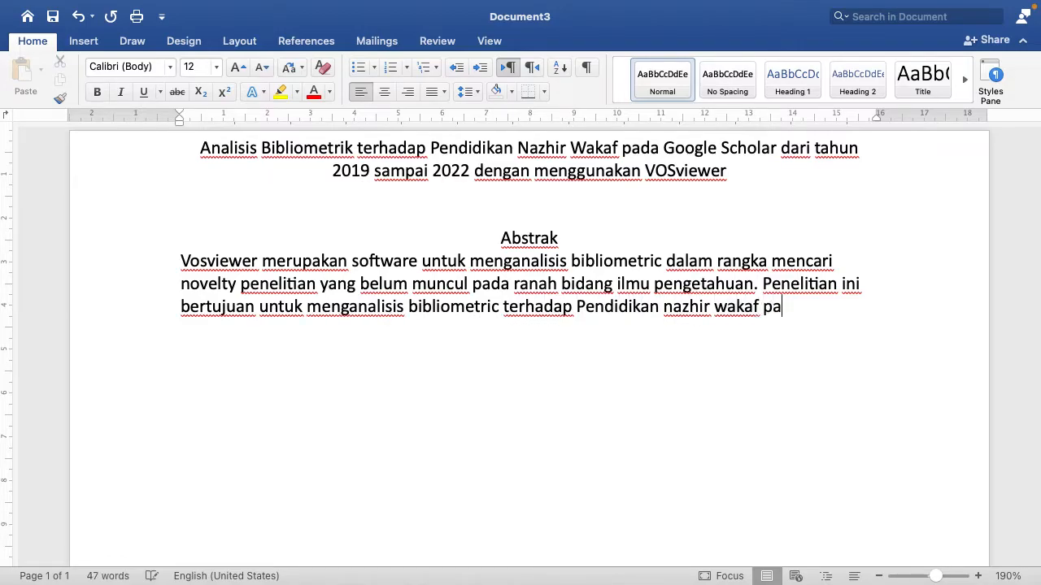
pyautogui.write('da google scholar')
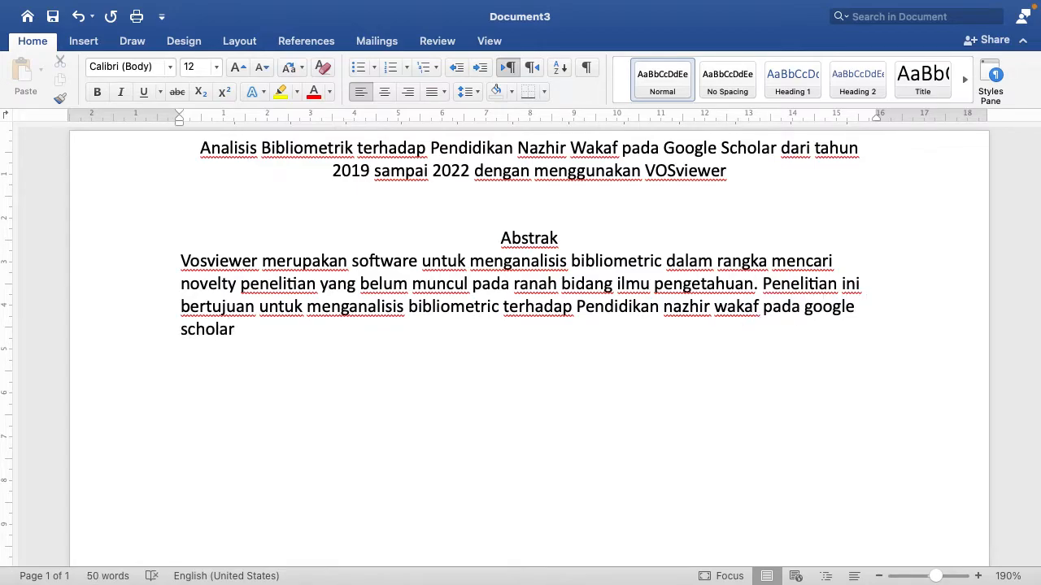
# End the research aim sentence with the period "dari tahun 2019 sampai tahun 2022.".
pyautogui.write(' dari tahun 2')
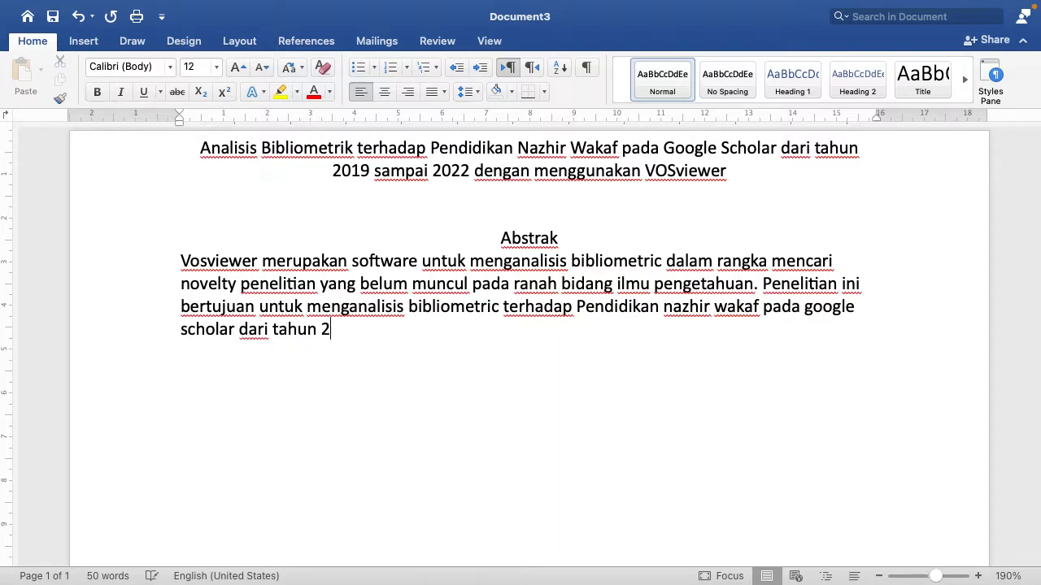
pyautogui.write('019 sampa')
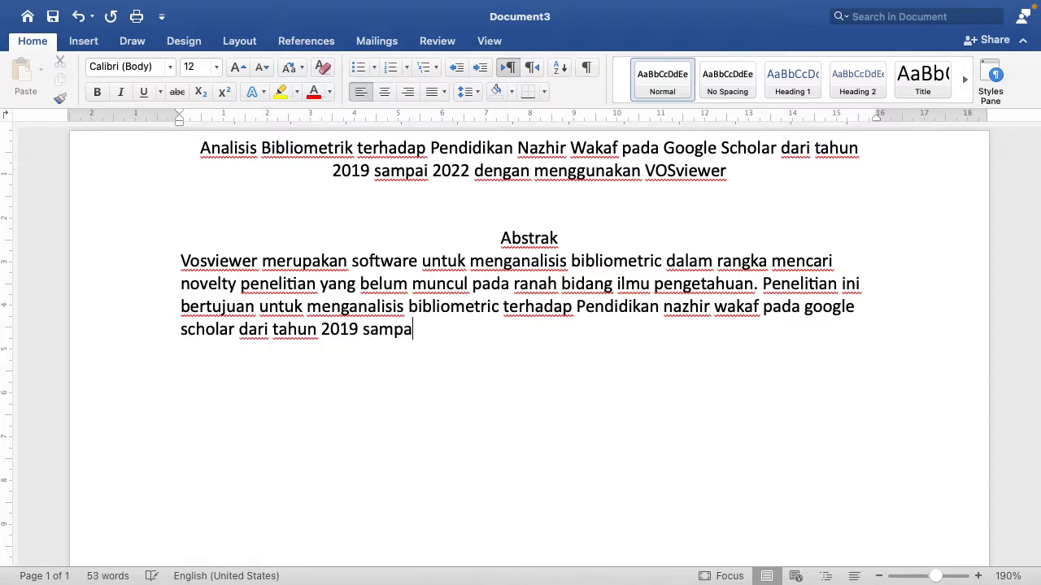
pyautogui.write('i tahun 2022 de')
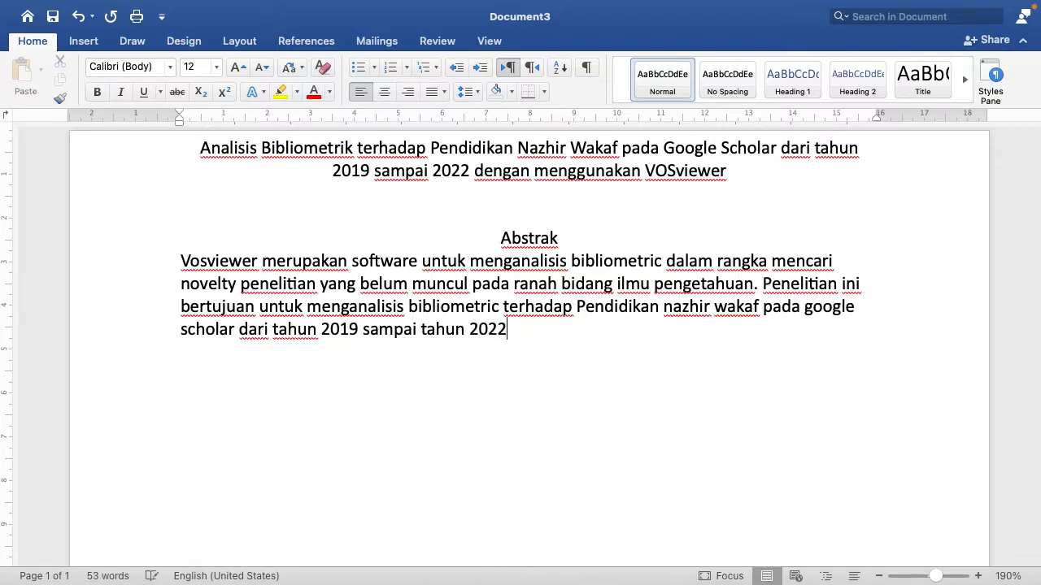
pyautogui.press('BackSpace')
pyautogui.press('BackSpace')
# Start the method sentence with "Metode penelitian yang digunakan adalah menggunakan aplikasi publish and perish".
pyautogui.write('Metode pen')
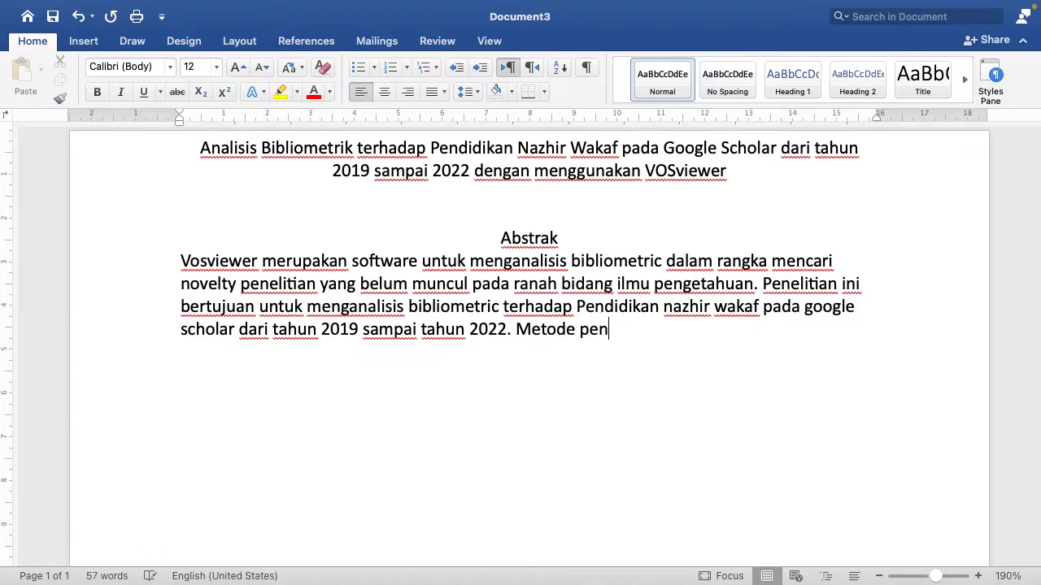
pyautogui.write('el')
pyautogui.write('itian')
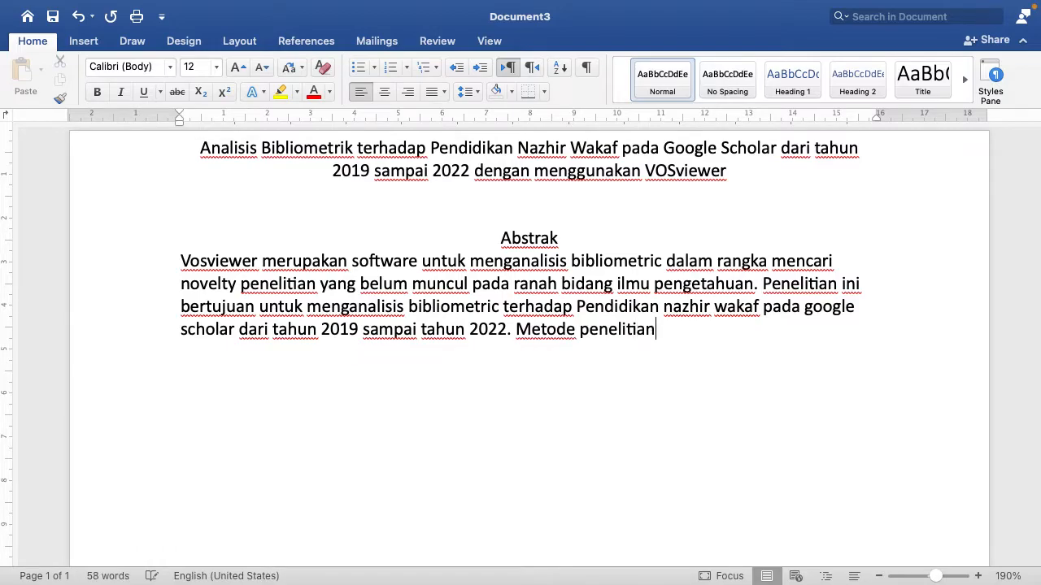
pyautogui.write(' yang digunakan adalah')
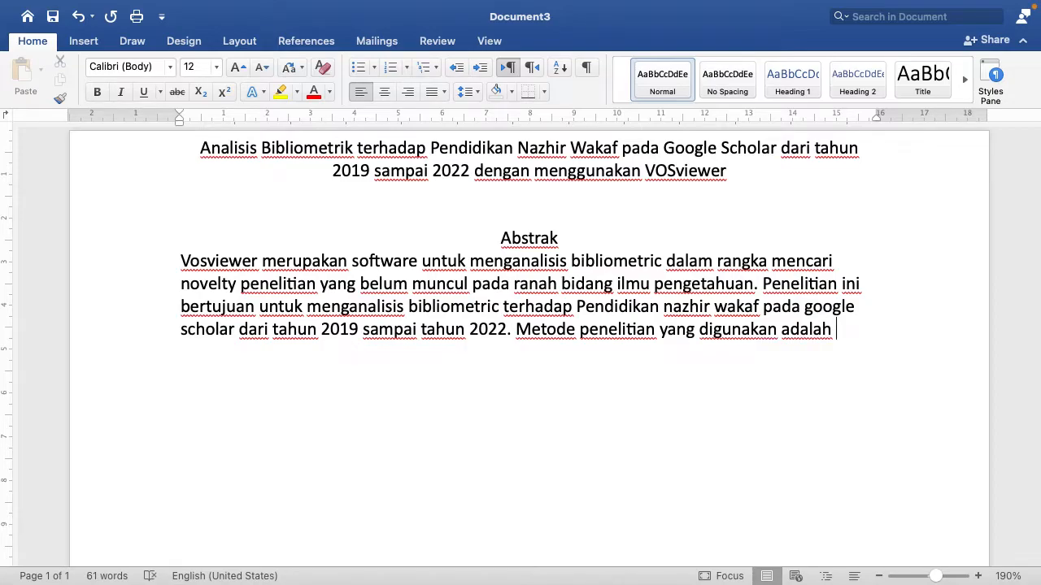
pyautogui.write('menggun')
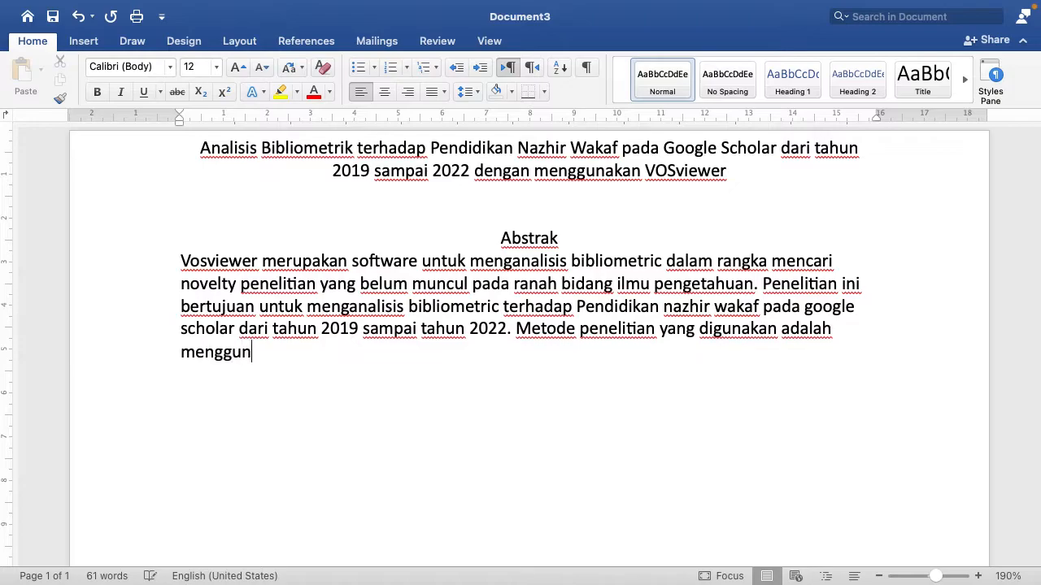
pyautogui.write('akan publish and f')
pyautogui.press('BackSpace')
pyautogui.write('perish ')
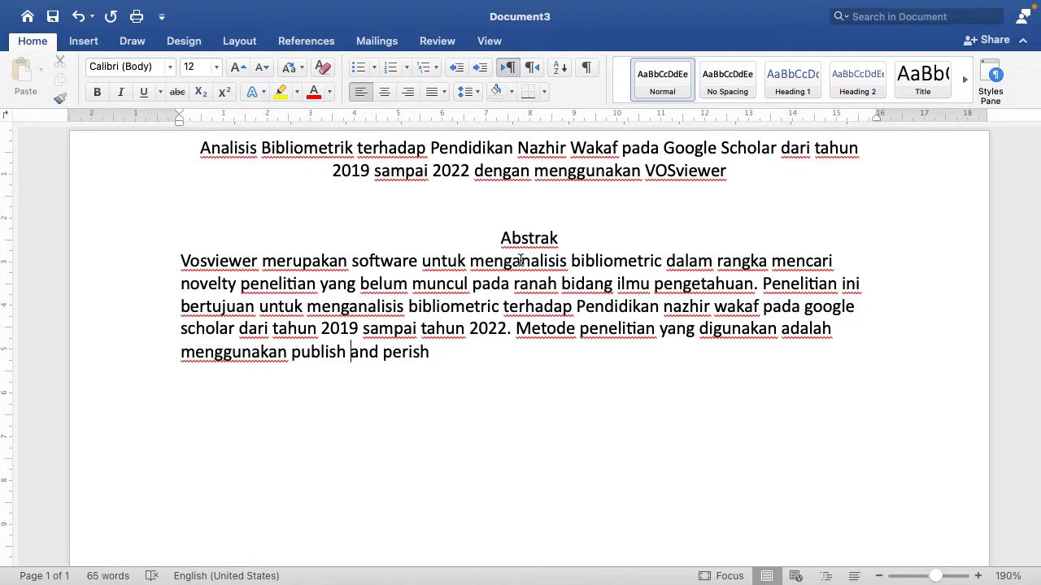
pyautogui.write('aplikasi ')
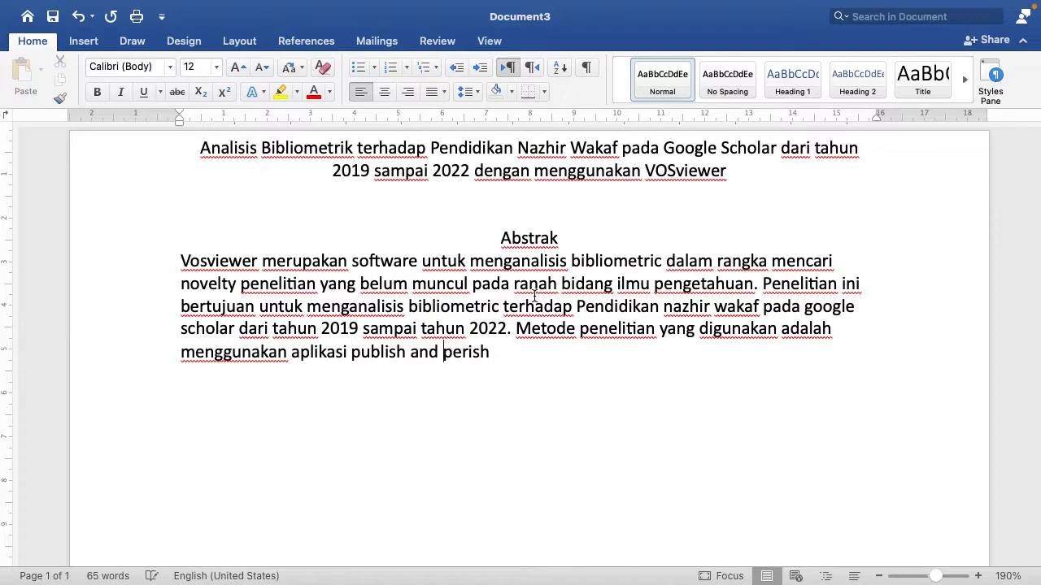
# Continue the method sentence with "untuk mengumpulkan data referensi selama empat" and begin the word "tahun".
pyautogui.write('untuk mengumpulkan data re')
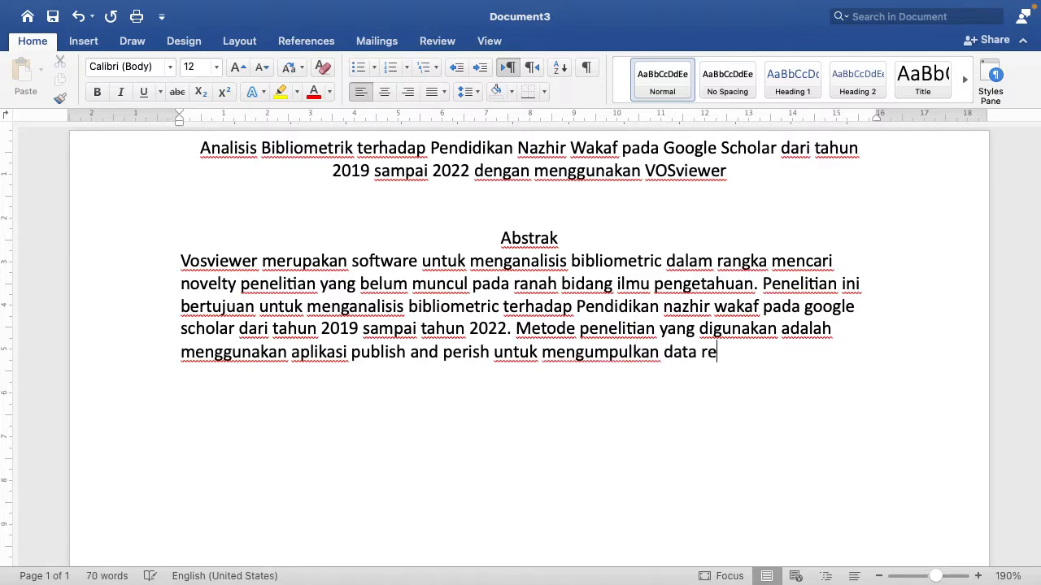
pyautogui.write('ferensi')
pyautogui.press('BackSpace')
pyautogui.write('ee')
pyautogui.press('BackSpace')
pyautogui.write('nsi selama empat tah')
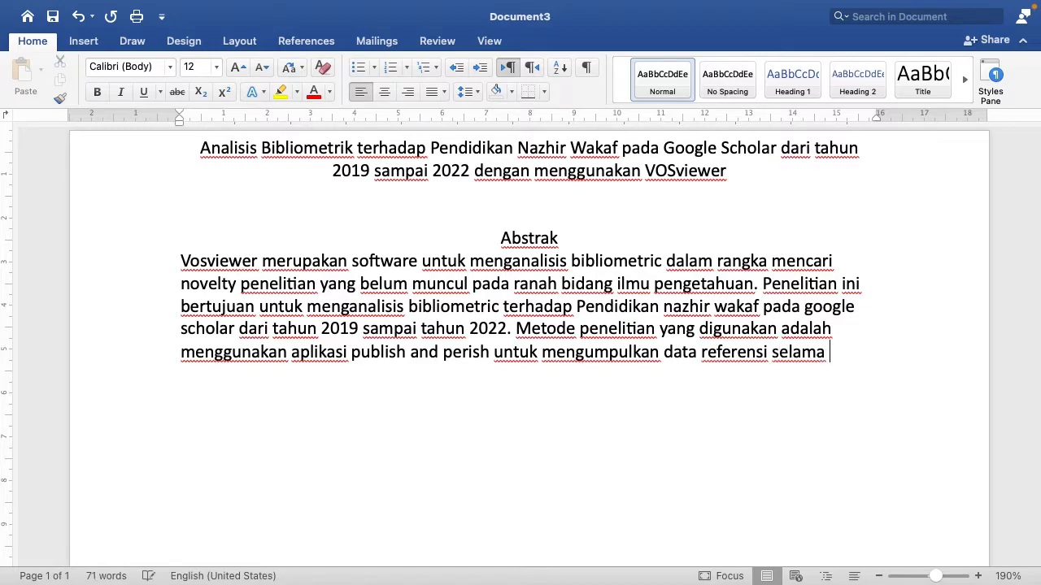
# Finish the data collection sentence with "tahun terakhir terhitung sejak tahun 2019 hingga 2022.".
pyautogui.write('un terak')
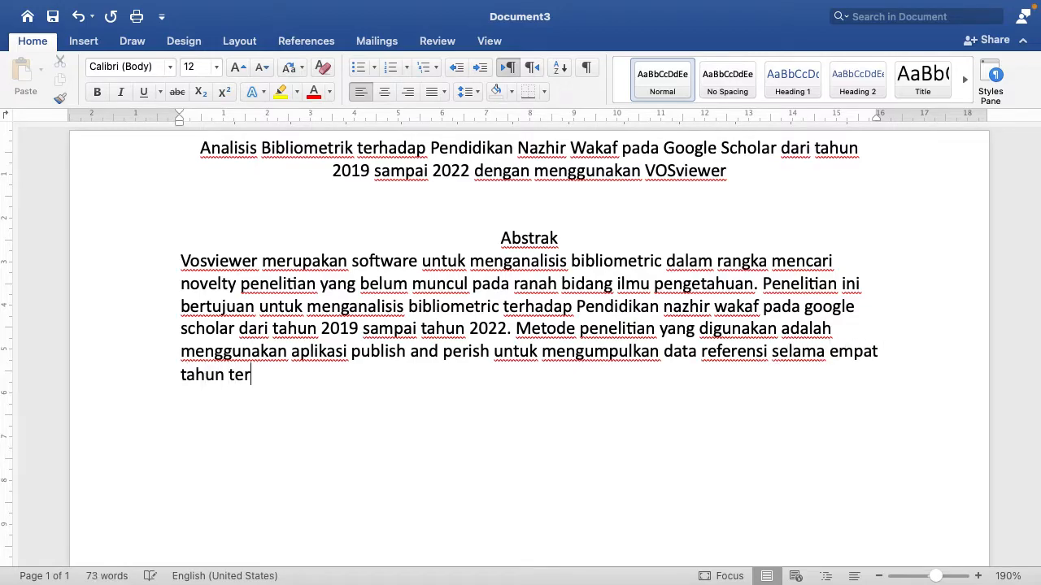
pyautogui.press('BackSpace')
pyautogui.write('akhir terh')
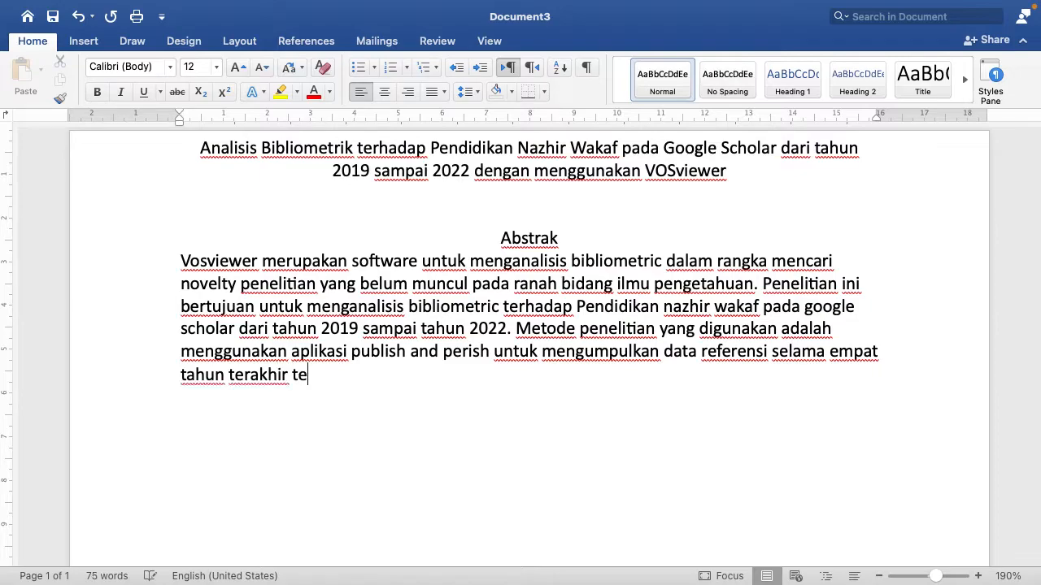
pyautogui.press('BackSpace')
pyautogui.write('rhitung sejak ')
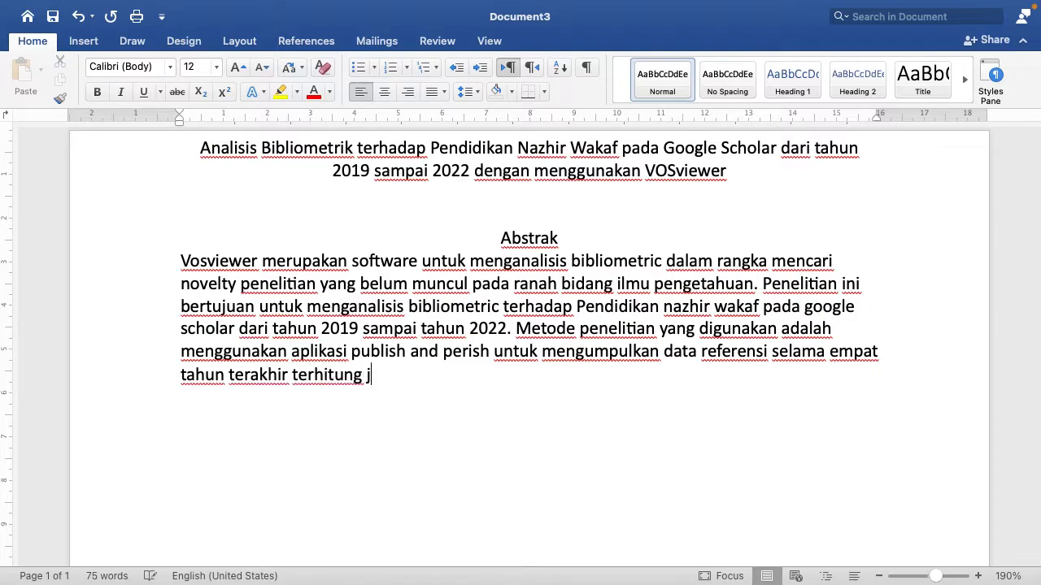
pyautogui.write('ta')
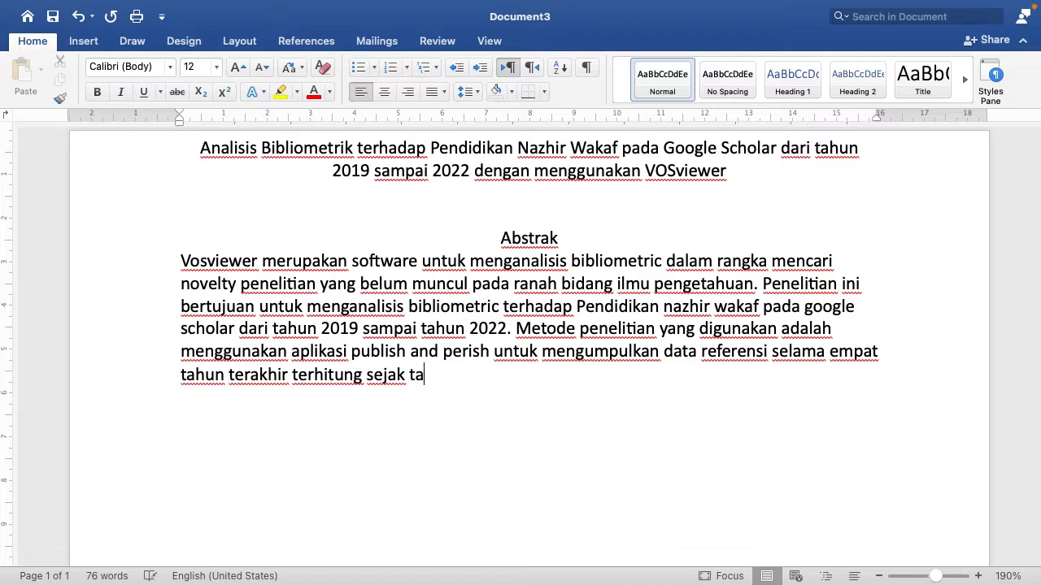
pyautogui.write('hun 2019 ')
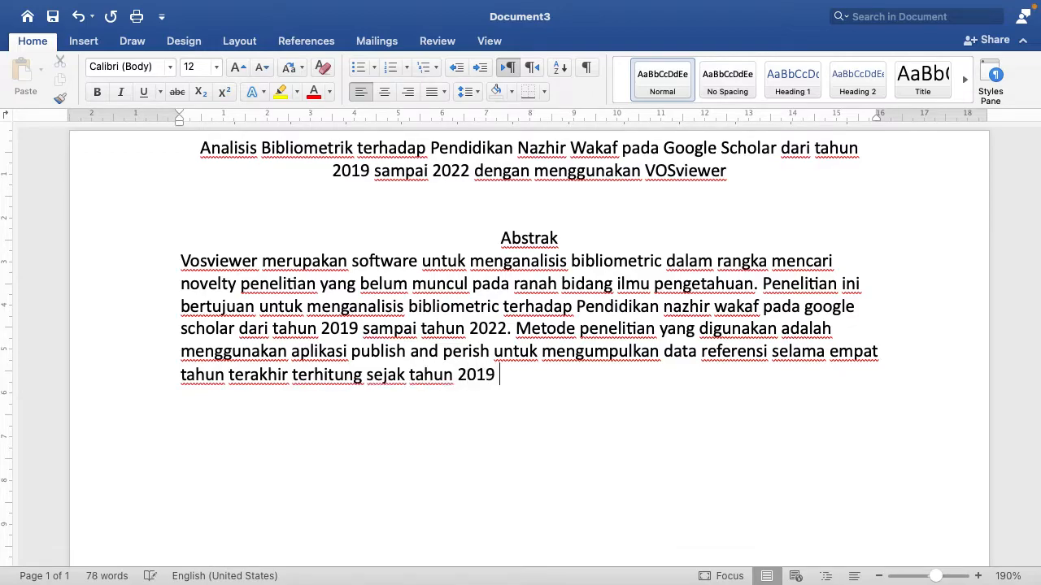
pyautogui.write('hingga 2022.')
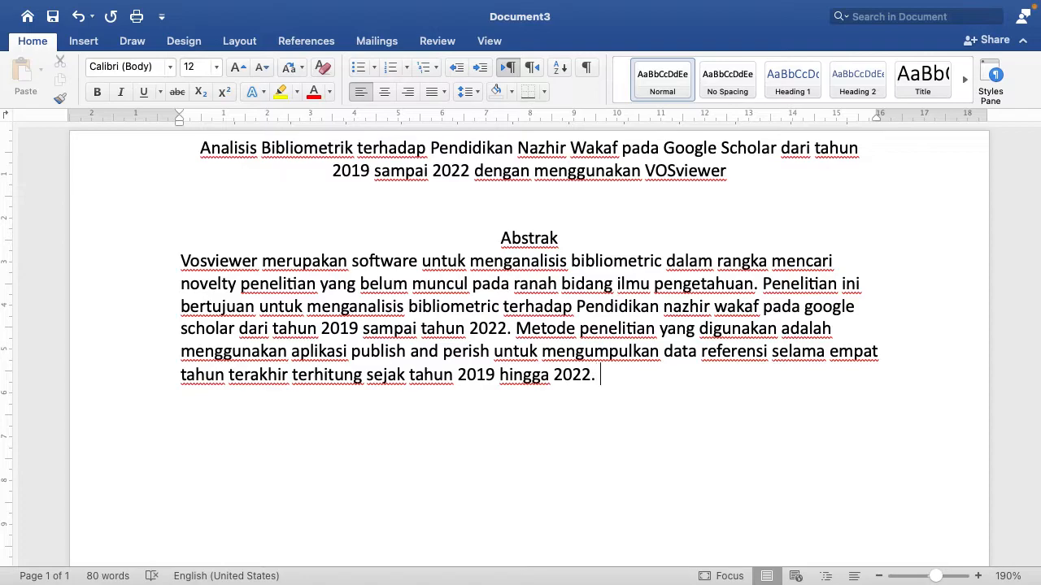
# Start the next method sentence in the abstract with "Kemudian menggunakan aplikasi VOSviewer untuk menganalisis".
pyautogui.write(' Kemudian ')
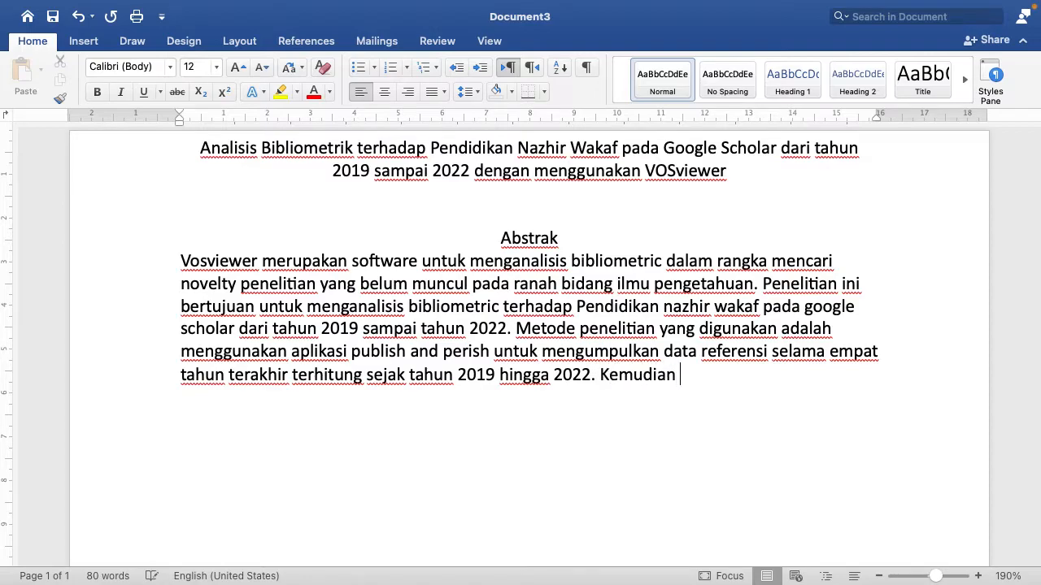
pyautogui.write('menggun')
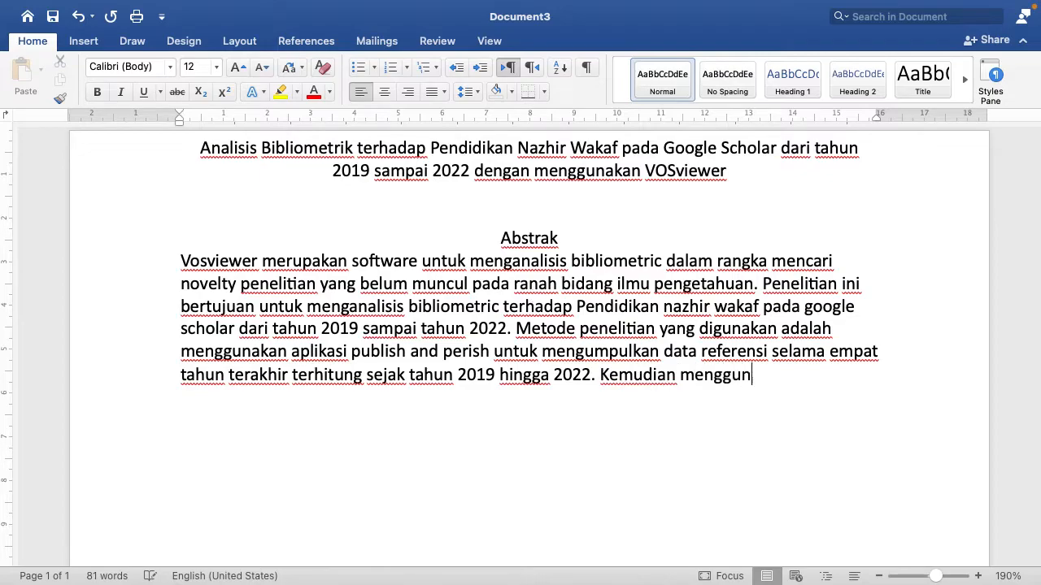
pyautogui.write('akan VOS')
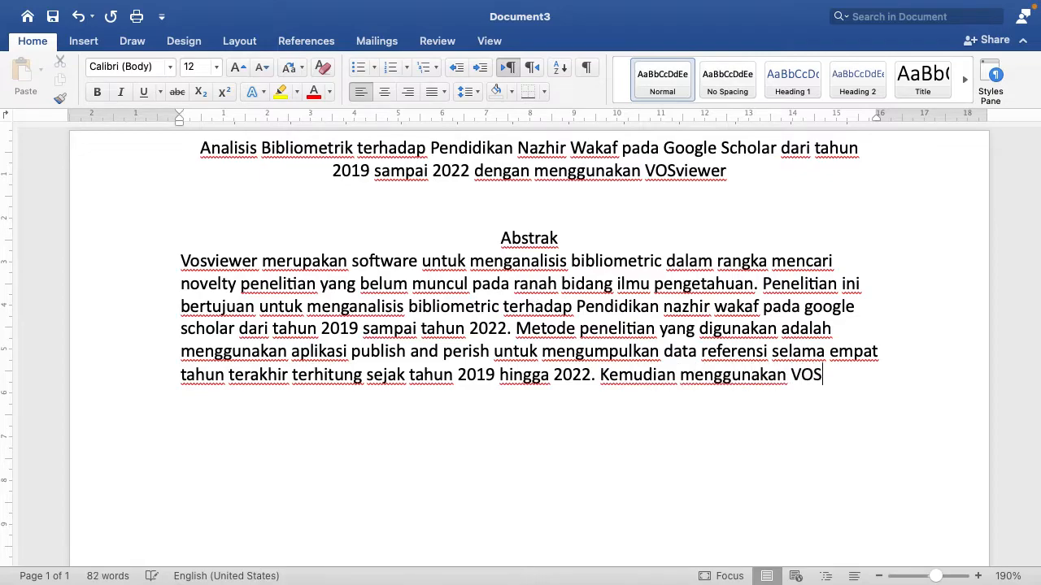
pyautogui.write('vieweraplikasi')
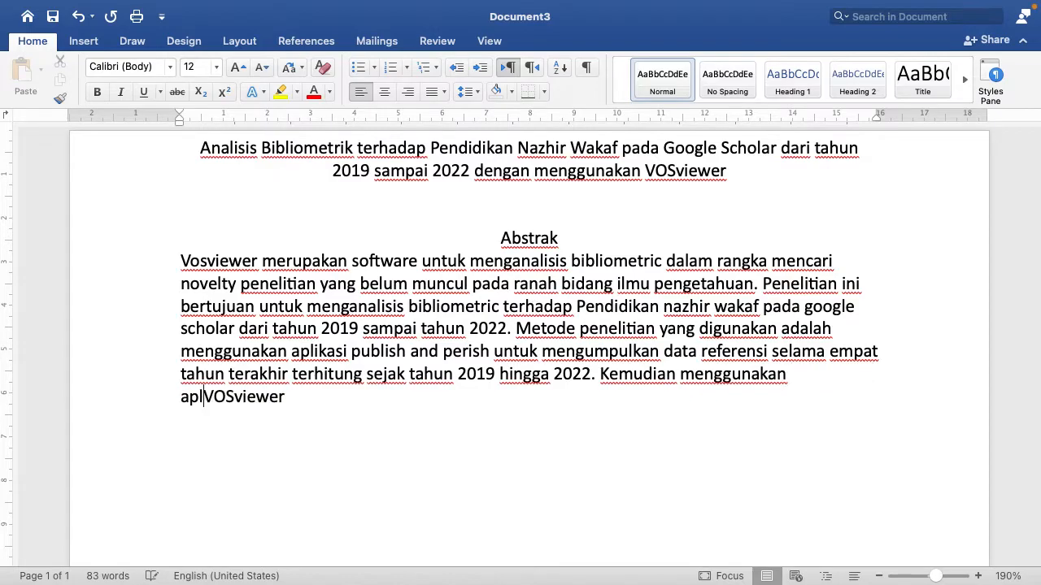
pyautogui.press('End')
pyautogui.write('untuk meng')
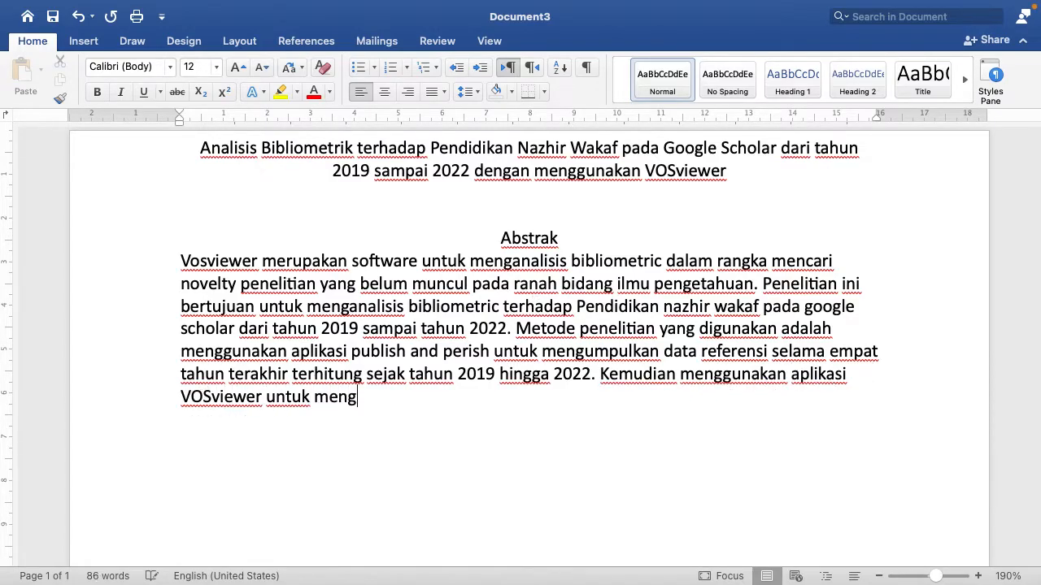
pyautogui.write('analisis bo')
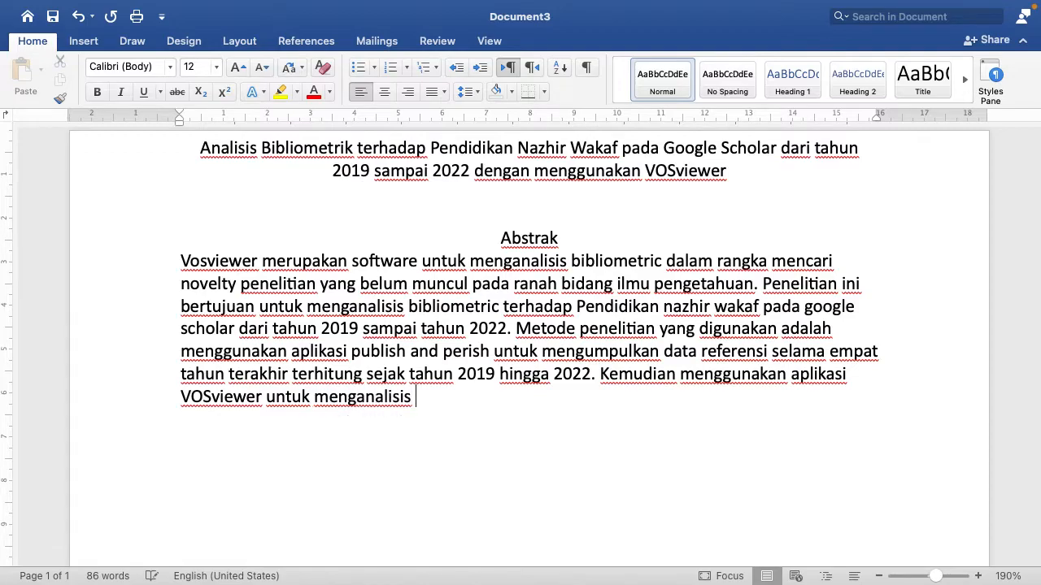
# Continue the VOSviewer sentence with "bibliometric dengan" and begin the word "merujuk".
pyautogui.press('BackSpace')
pyautogui.write('bibl')
pyautogui.press('BackSpace')
pyautogui.press('BackSpace')
pyautogui.press('BackSpace')
pyautogui.write('ibliom')
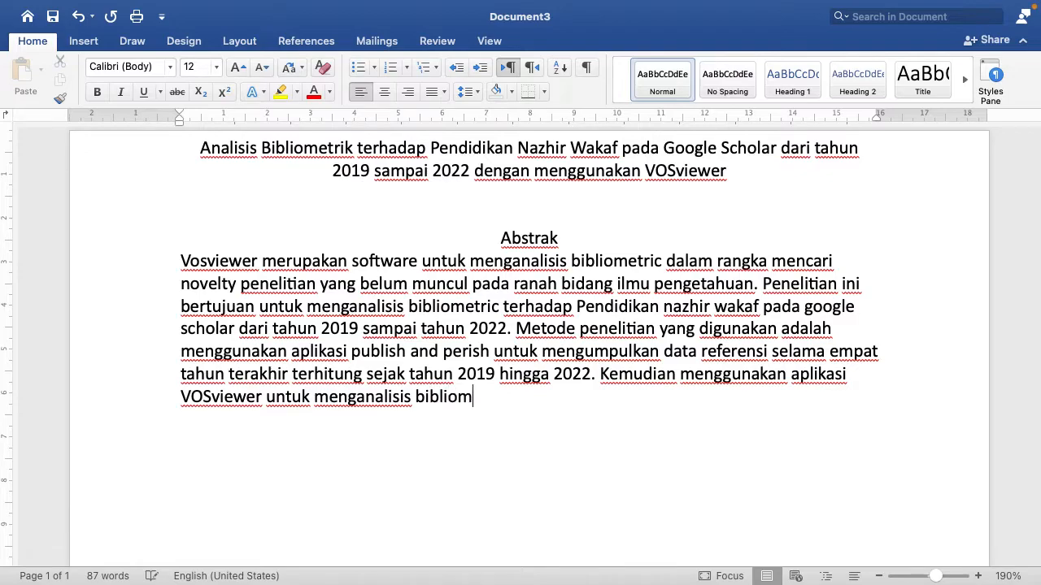
pyautogui.write('etric')
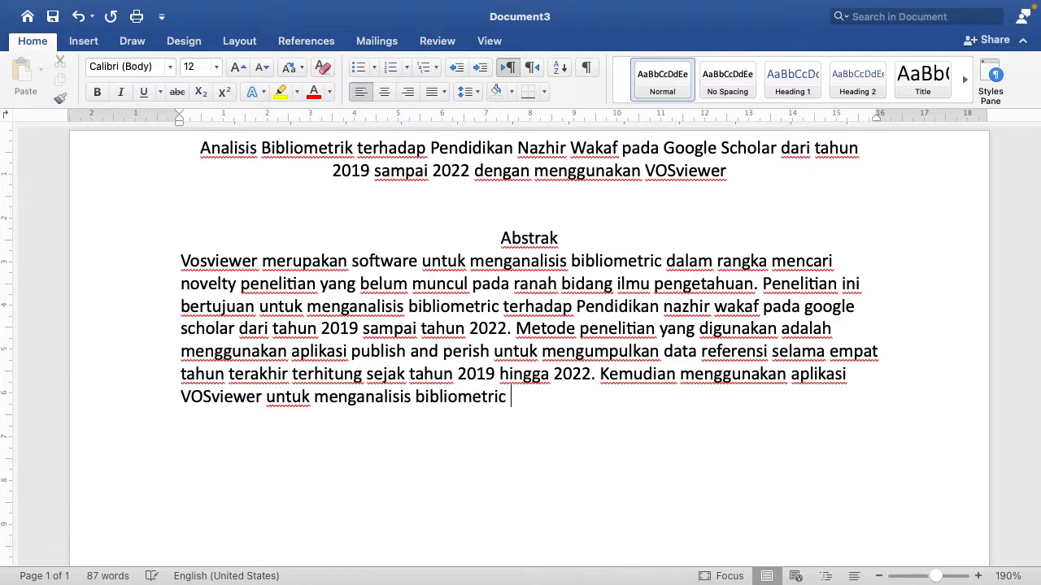
pyautogui.press('BackSpace')
pyautogui.press('BackSpace')
pyautogui.write('c')
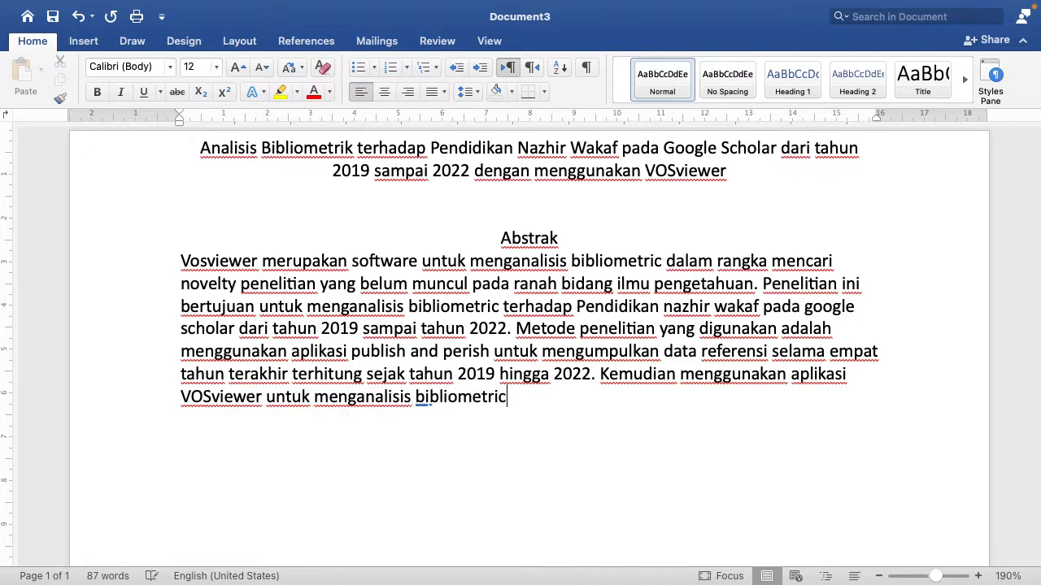
pyautogui.press('BackSpace')
pyautogui.write('k')
pyautogui.press('BackSpace')
pyautogui.press('BackSpace')
pyautogui.write('k')
pyautogui.press('BackSpace')
pyautogui.press('BackSpace')
pyautogui.write('c dengan meru')
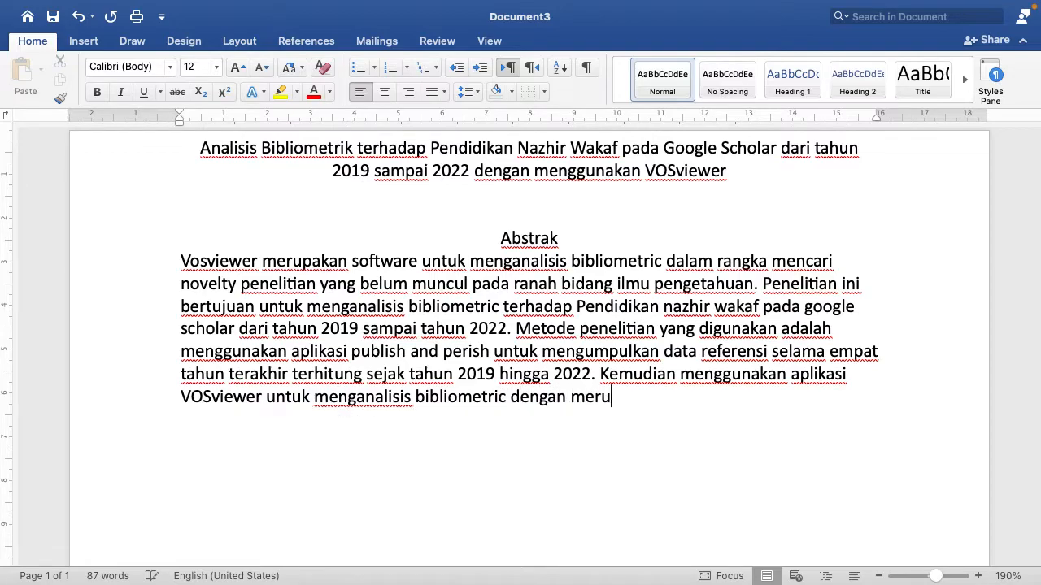
# Complete "merujuk" and continue the sentence with "kepada luaran yang dihasilkan dari aplikasi publish and".
pyautogui.write('juk kepada ')
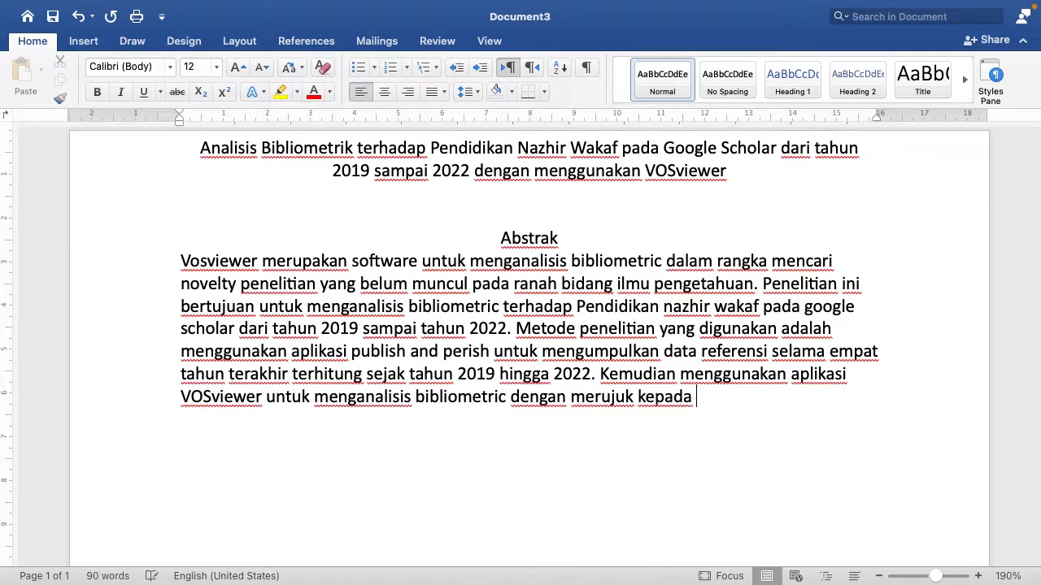
pyautogui.write('luaran yang dihas')
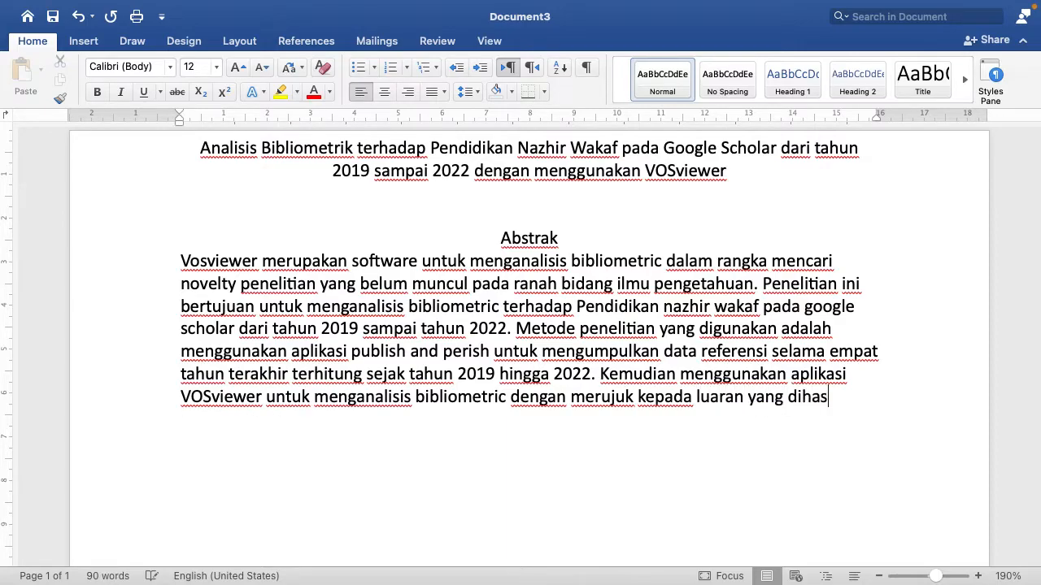
pyautogui.write('ilkan dari ')
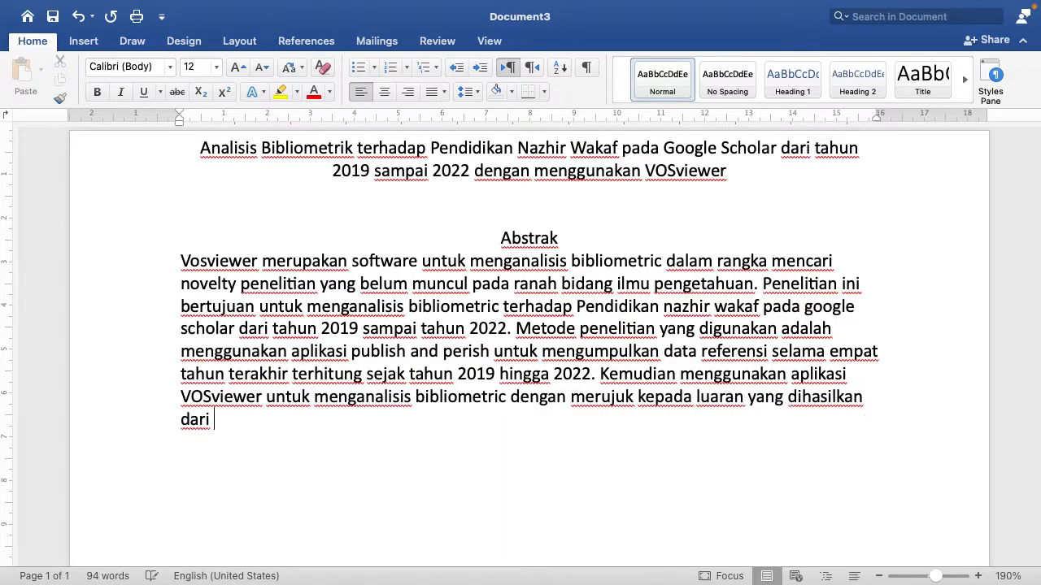
pyautogui.write('aplikasi p')
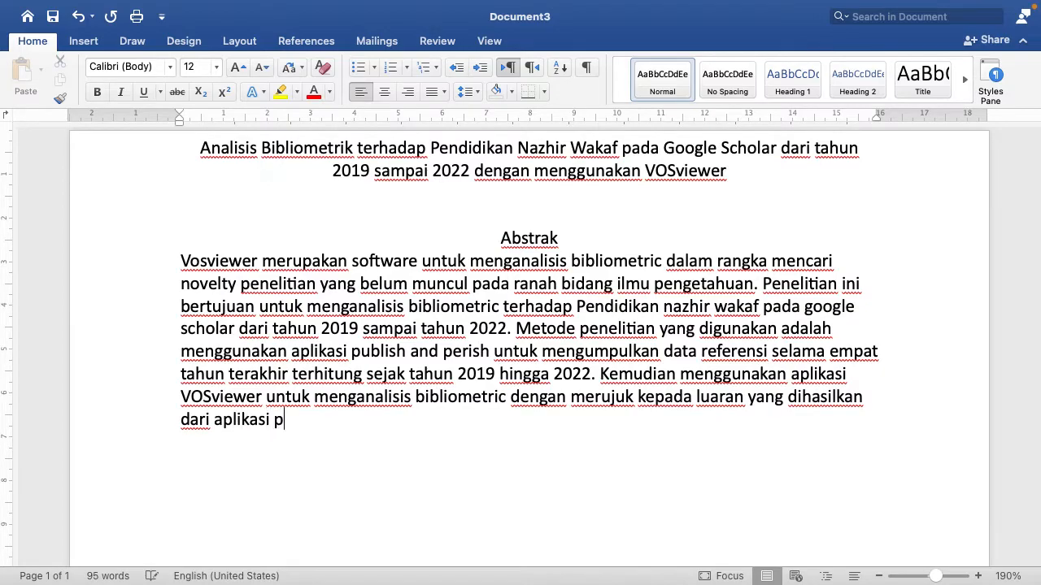
pyautogui.write('ublish and ')
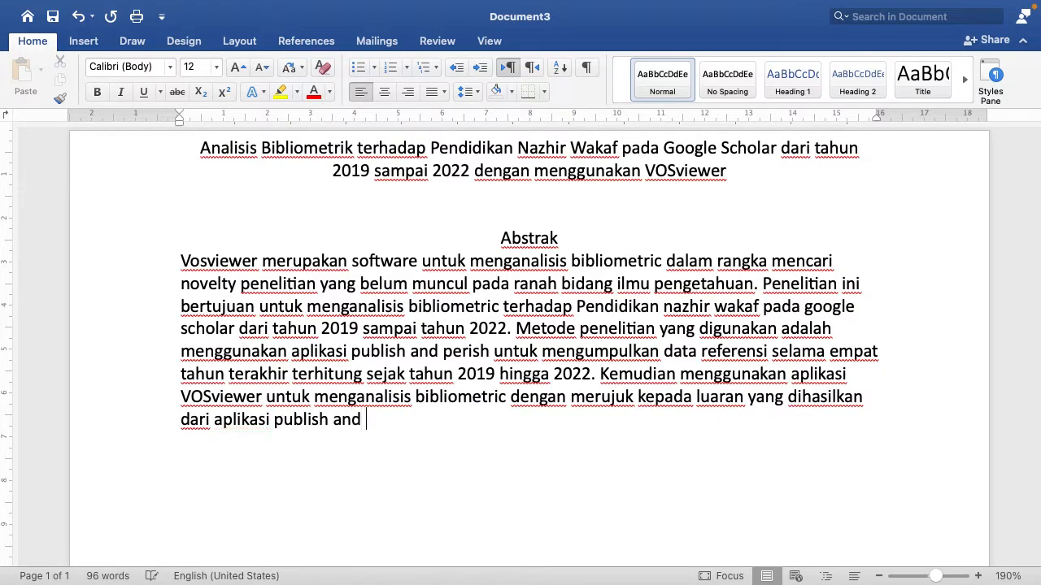
# End the VOSviewer sentence with "perish berupa file *.ris dan *.xls.".
pyautogui.write('perish berupa file &')
pyautogui.press('BackSpace')
pyautogui.write('*.ri')
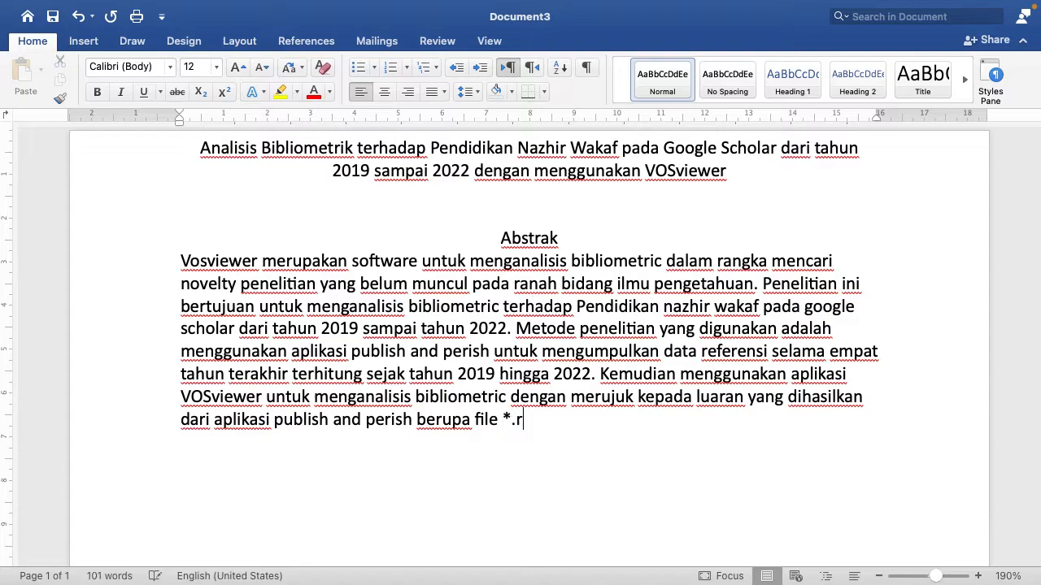
pyautogui.write('s dan *.xl')
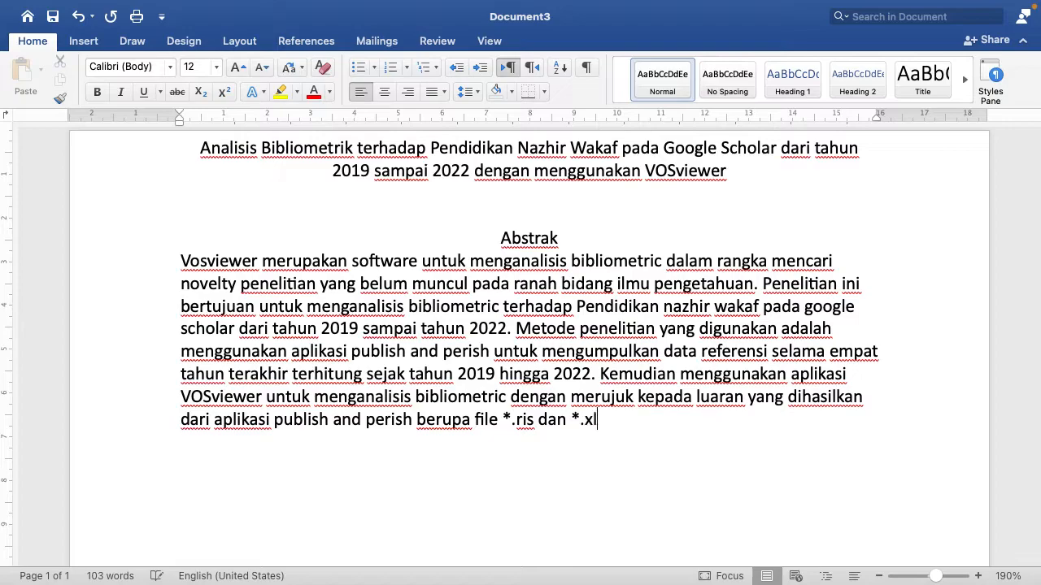
pyautogui.write('s.')
# Start the findings sentence with "Temuan pada penelitian ini adalah" and reword it to "Penelitian ini menemukan bahwa".
pyautogui.press('Return')
pyautogui.write('Temuan pada penelitian ini adalah')
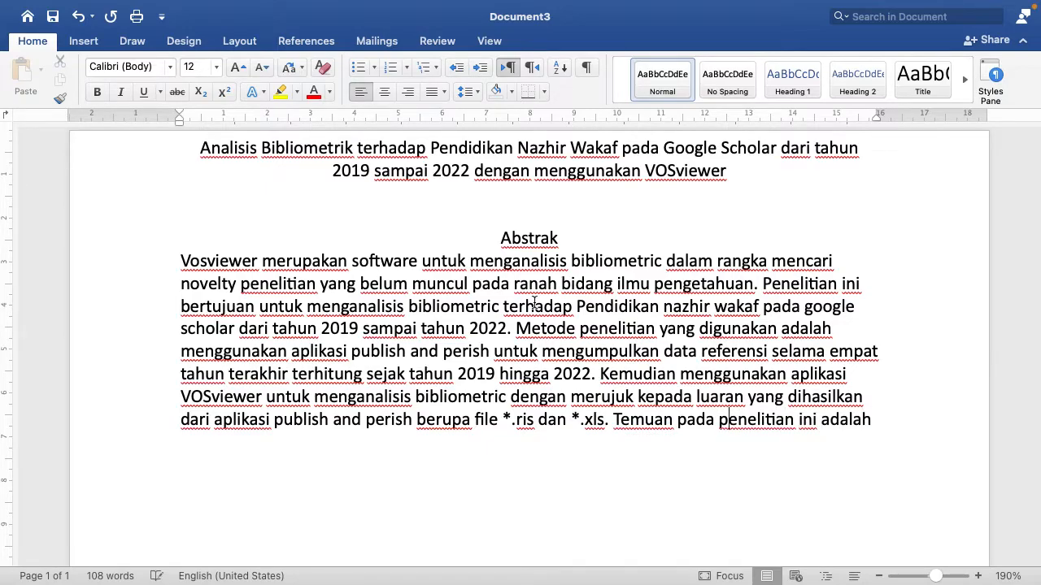
pyautogui.hotkey('shift', 'alt', 'Left')
pyautogui.hotkey('shift', 'alt', 'Left')
pyautogui.hotkey('shift', 'alt', 'Left')
pyautogui.write('P')
pyautogui.hotkey('alt', 'Right')
pyautogui.hotkey('alt', 'Right')
pyautogui.hotkey('shift', 'alt', 'Right')
pyautogui.write('menemukan bahwa')
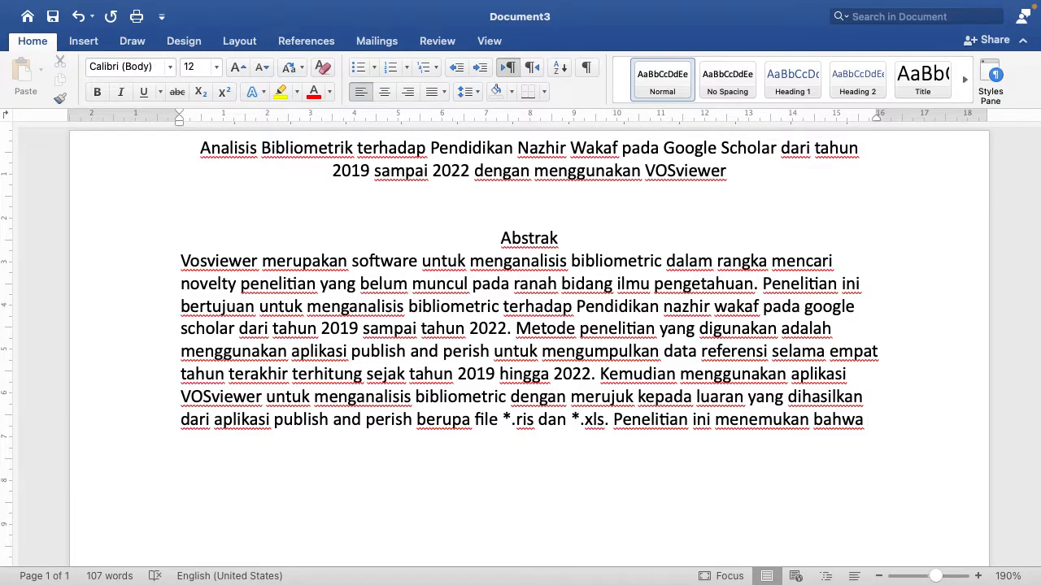
# Switch to Publish or Perish and check the number of papers for the education waqf nadzir search.
pyautogui.hotkey('ctrl', 'Left')
pyautogui.hotkey('ctrl', 'Right')
pyautogui.hotkey('ctrl', 'Right')
pyautogui.hotkey('ctrl', 'Right')
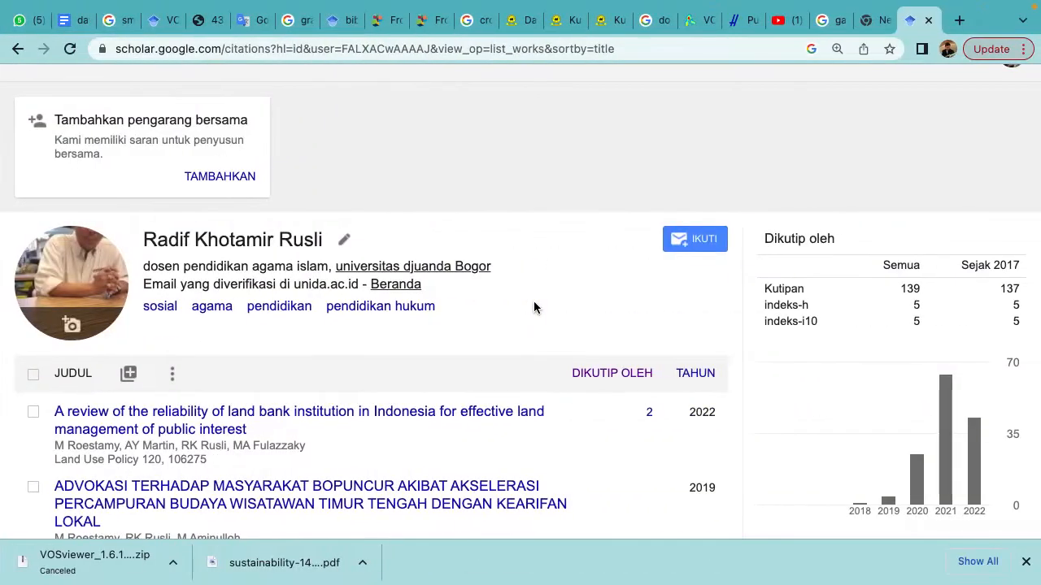
pyautogui.hotkey('ctrl', 'Left')
pyautogui.hotkey('ctrl', 'Left')
pyautogui.hotkey('ctrl', 'Left')
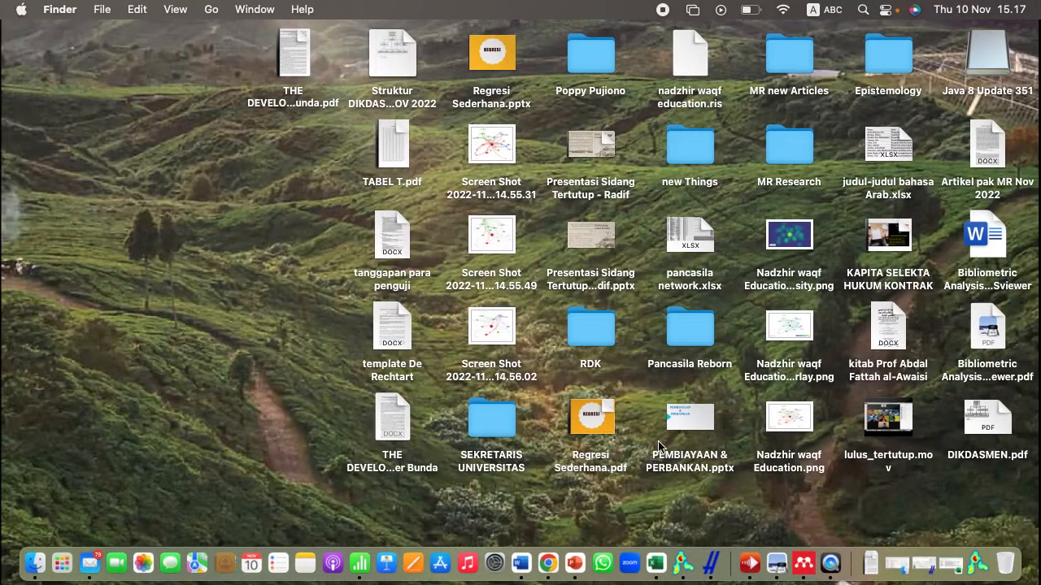
pyautogui.click(687, 562)
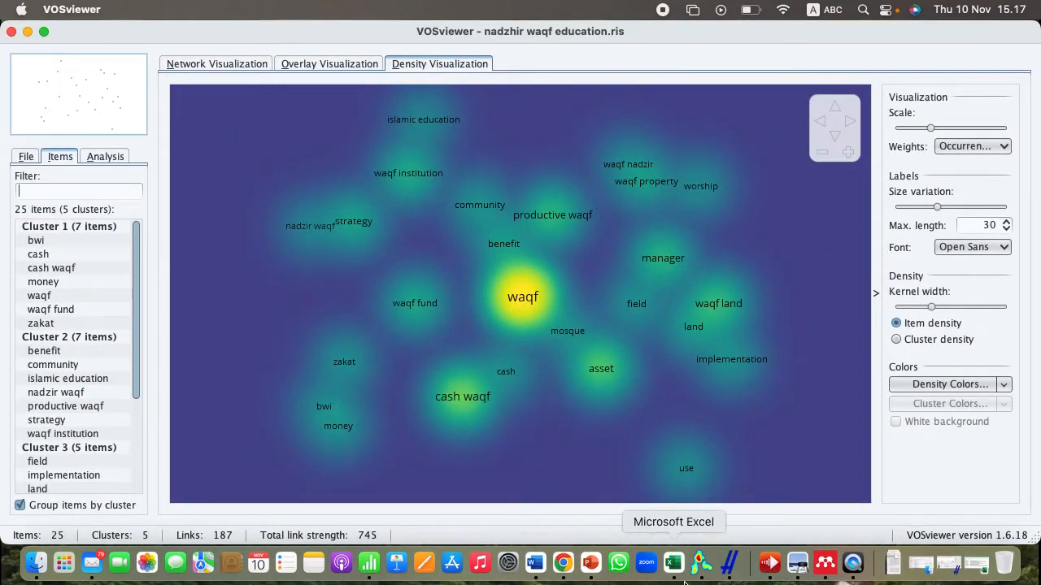
pyautogui.click(729, 562)
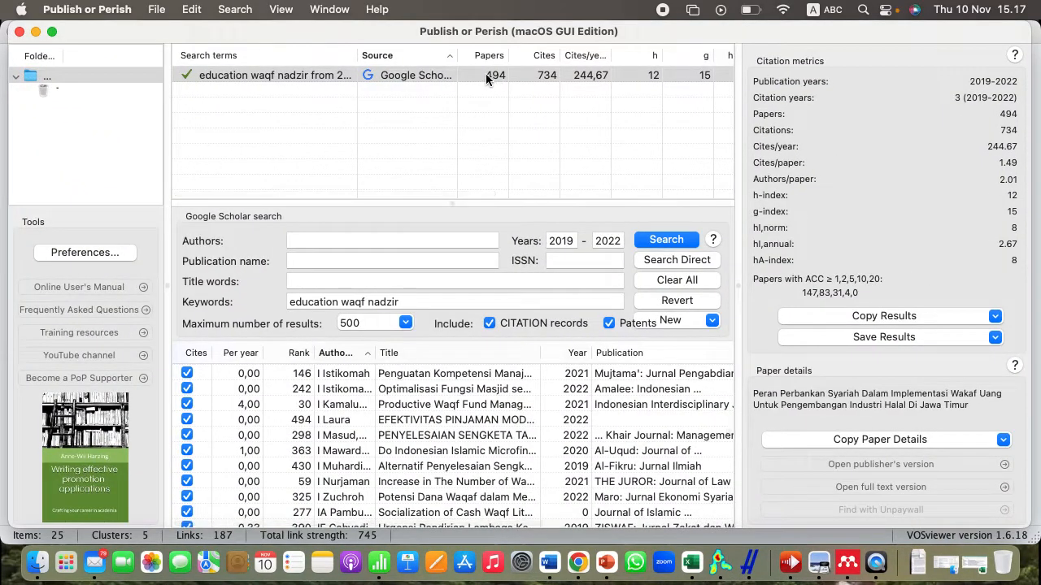
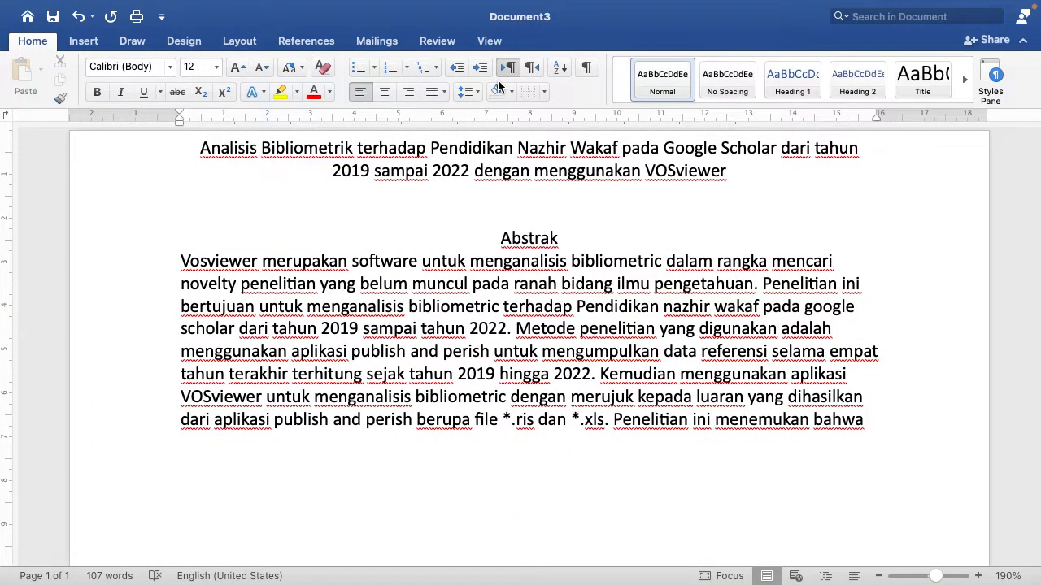
# Continue the findings sentence in the abstract with "terdapat 494 publikasi di bidang Pendidikan nazhir wakaf dengan".
pyautogui.write('terdapat ')
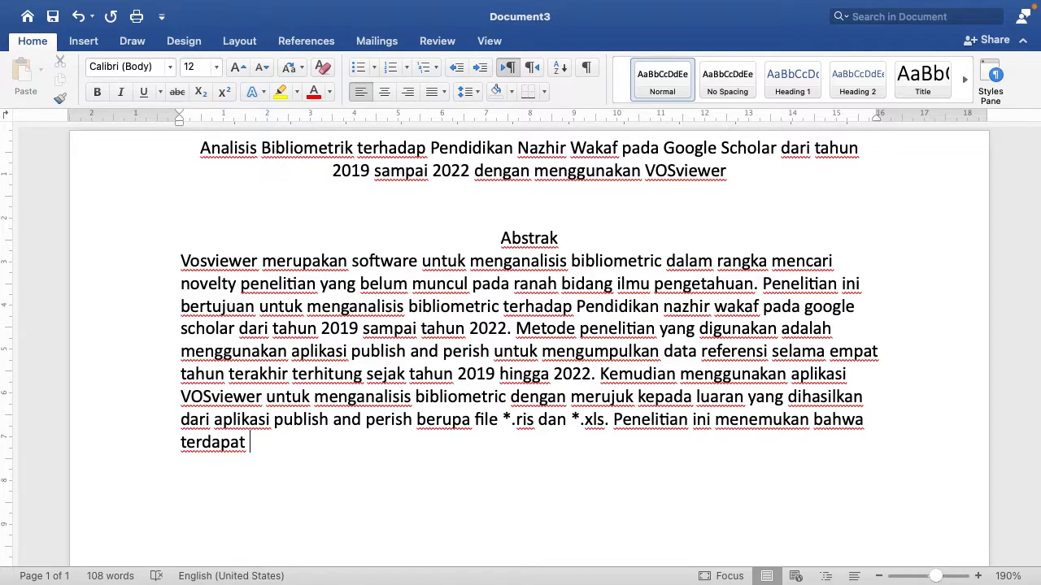
pyautogui.write('494 publikasi ')
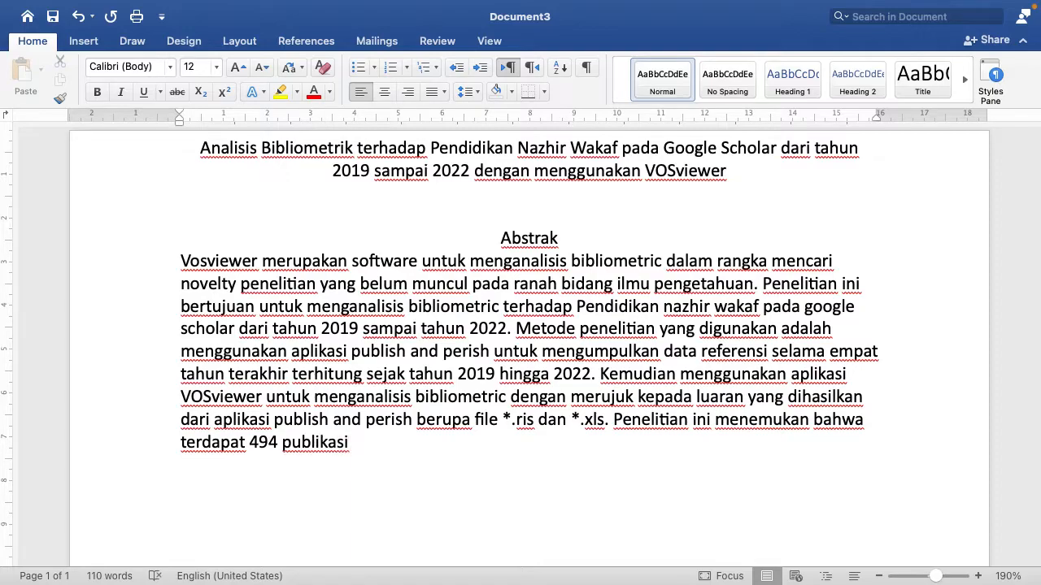
pyautogui.write('di bidang')
pyautogui.write('Pendidikan na')
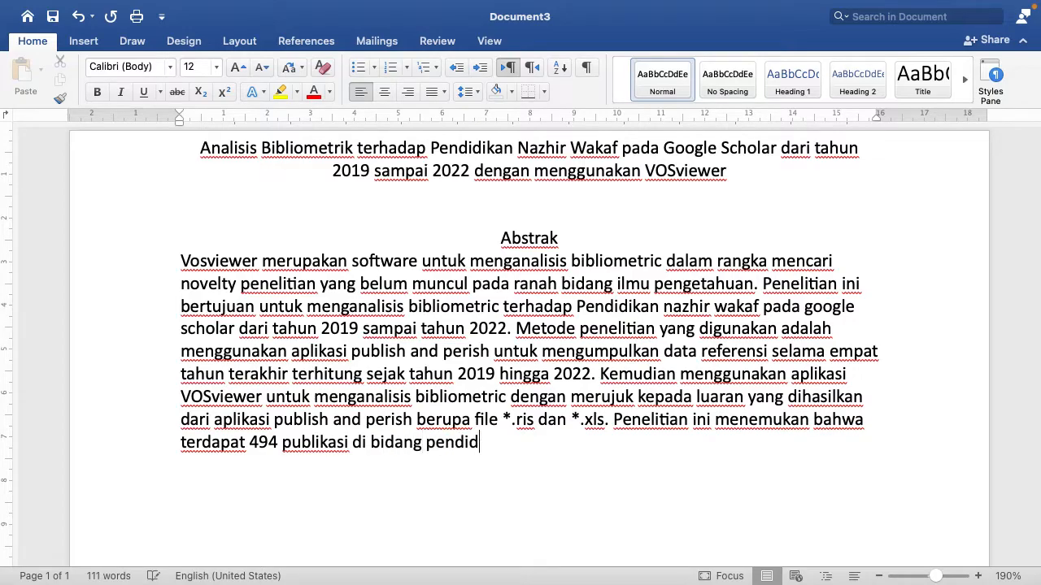
pyautogui.write('zhir wakaf')
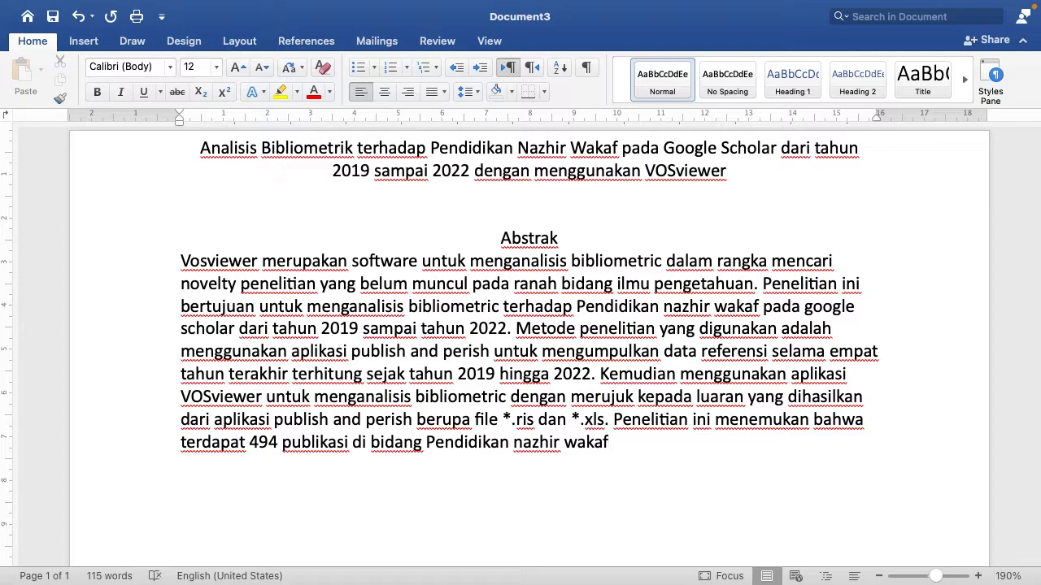
pyautogui.write(' dengan')
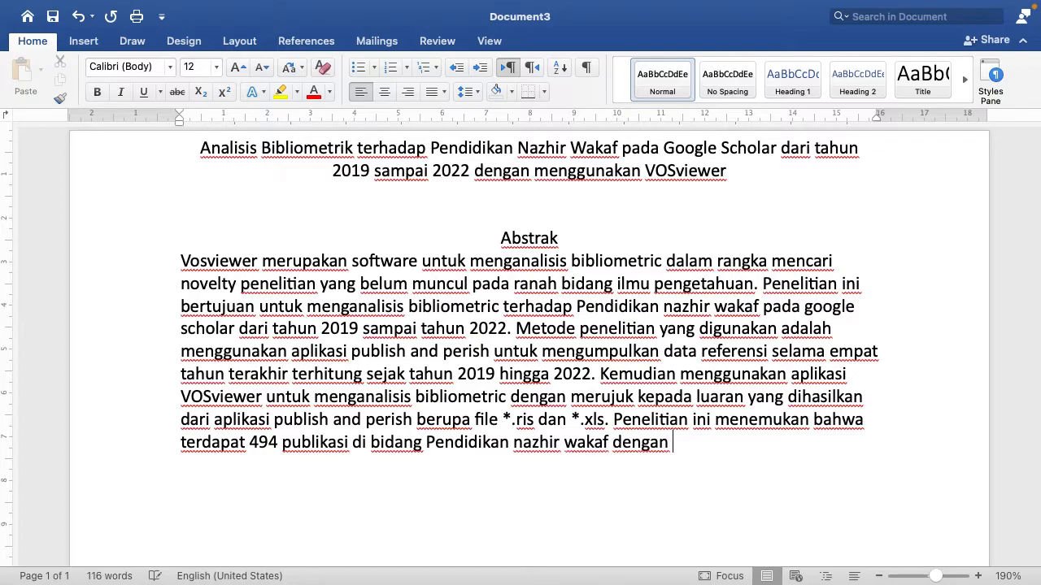
# Check the citation count in Publish or Perish and continue the abstract's findings sentence in Word with "total sitasi sebanyak 734 kali".
pyautogui.hotkey('ctrl', 'Left')
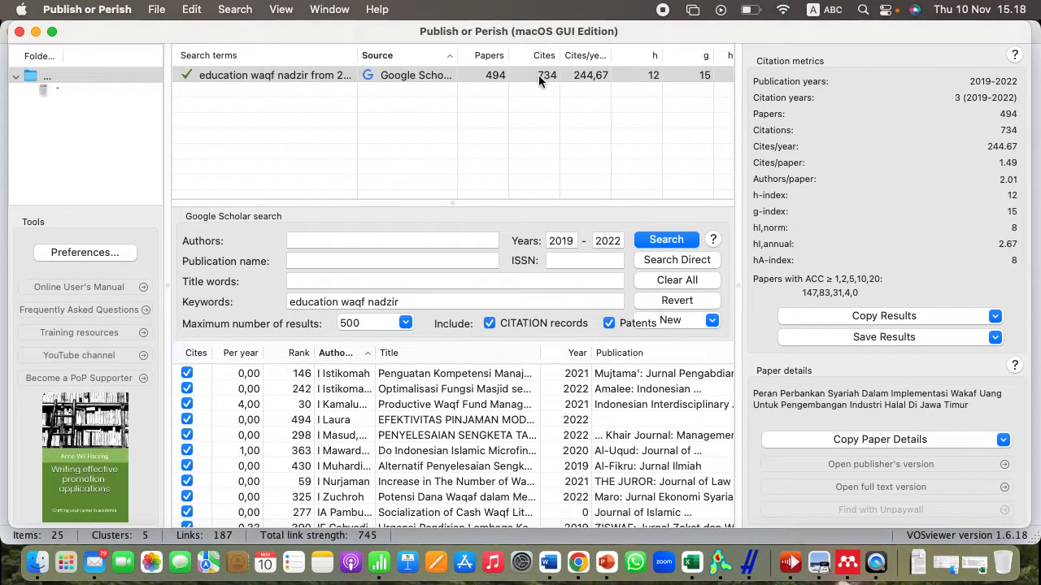
pyautogui.hotkey('ctrl', 'Right')
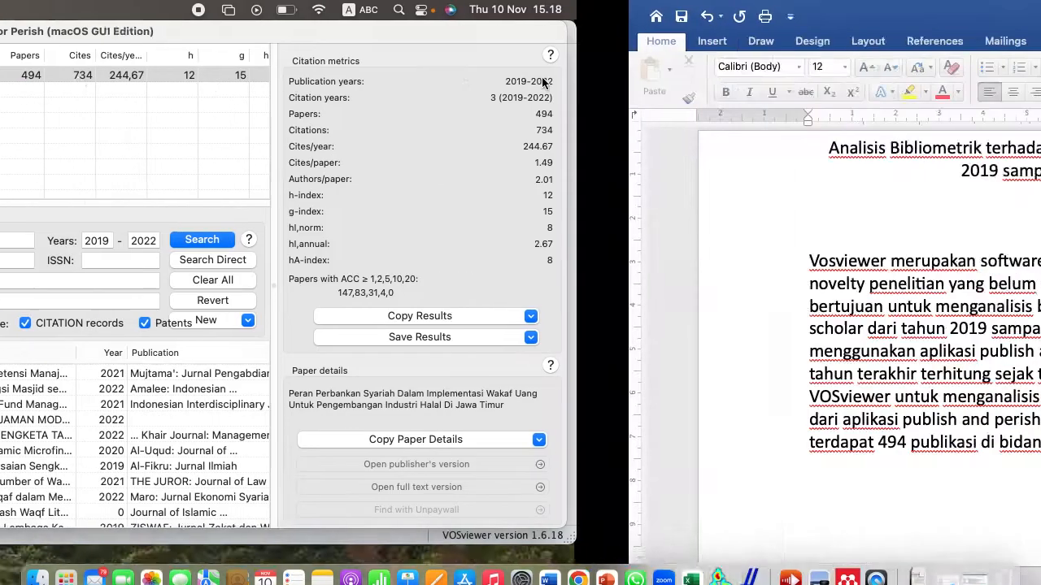
pyautogui.write('total sisa')
pyautogui.press('BackSpace')
pyautogui.press('BackSpace')
pyautogui.write('tasi sebanyak')
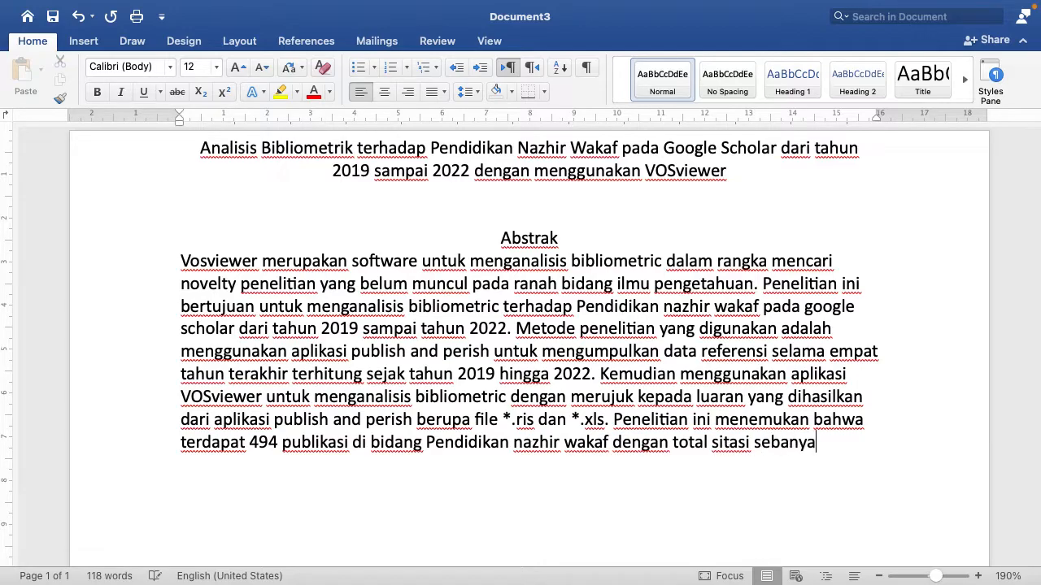
pyautogui.hotkey('ctrl', 'Left')
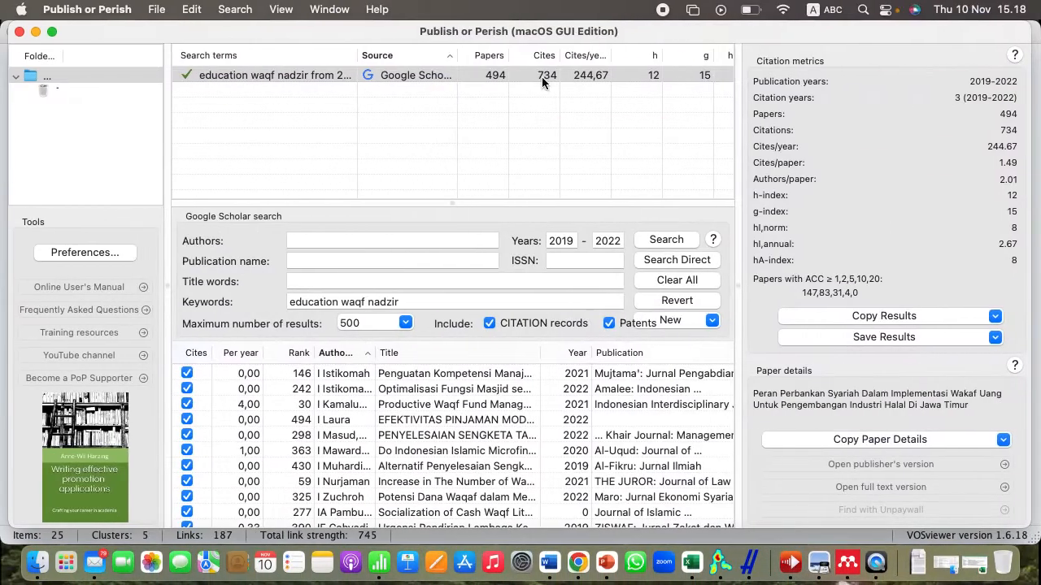
pyautogui.hotkey('ctrl', 'Right')
pyautogui.write('734 kali')
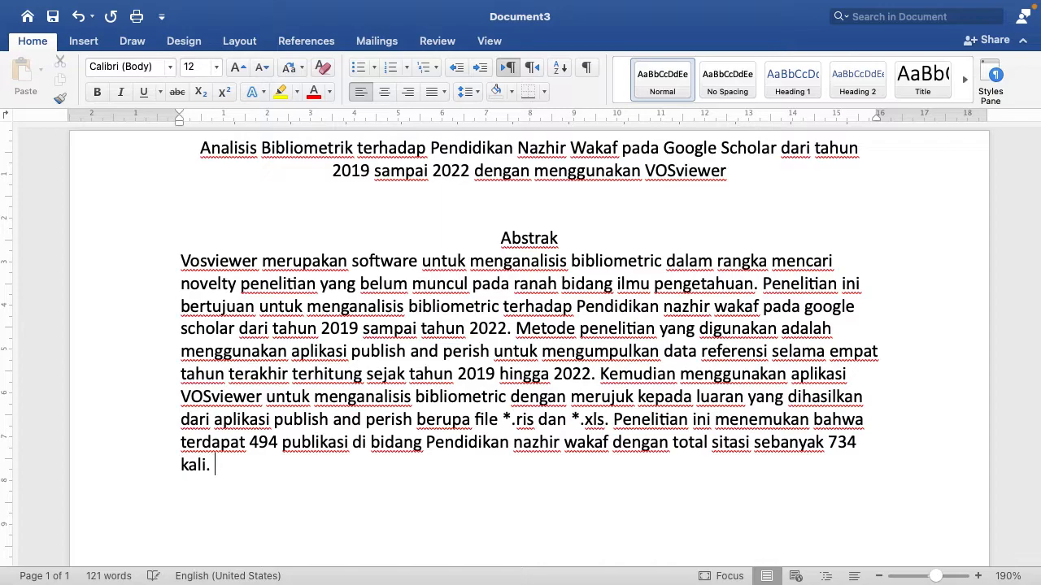
# End the citation sentence, start a new one with "Adapun jumlah", and recheck the search metrics in Publish or Perish.
pyautogui.write('. adapun jumlah')
pyautogui.hotkey('ctrl', 'Left')
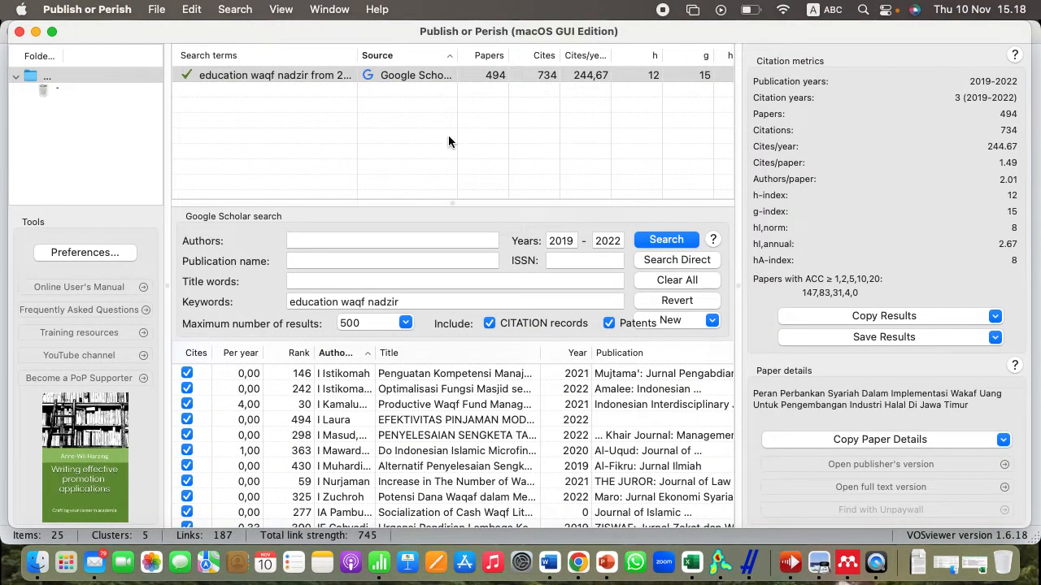
pyautogui.hotkey('ctrl', 'Right')
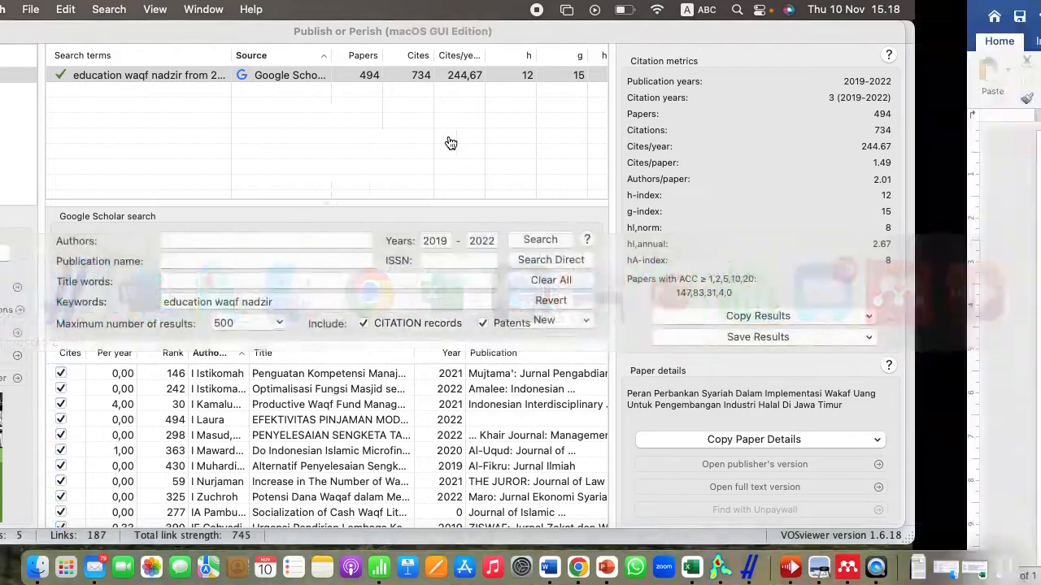
# Switch to Excel and copy the first five terms with their link strengths, A2:B6, from the Cluster sheet.
pyautogui.hotkey('ctrl', 'Right')
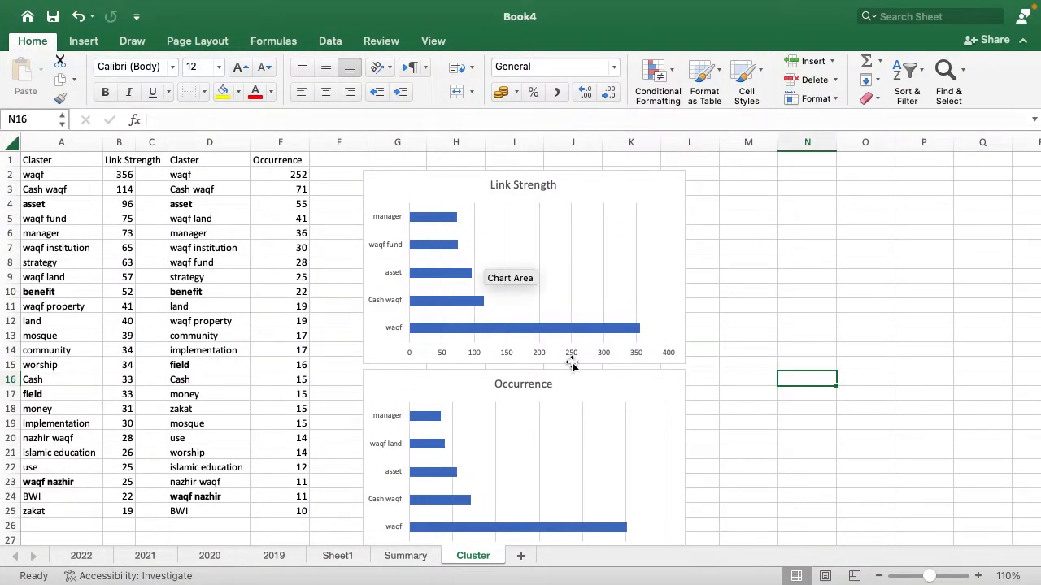
pyautogui.click(72, 188)
pyautogui.press('Up')
pyautogui.hotkey('shift', 'Right')
pyautogui.hotkey('shift', 'Down')
pyautogui.hotkey('shift', 'Down')
pyautogui.hotkey('shift', 'Down')
pyautogui.hotkey('shift', 'Down')
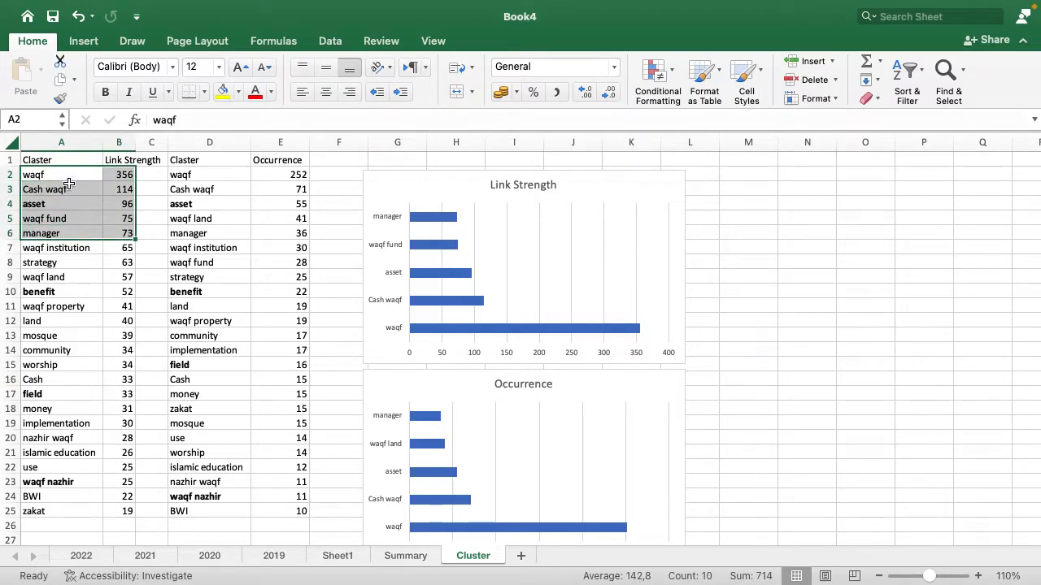
pyautogui.press('super+c')
# Switch to Google Translate in Chrome, replace the source text with the copied Excel rows, and select them for copying as plain text.
pyautogui.hotkey('ctrl', 'Left')
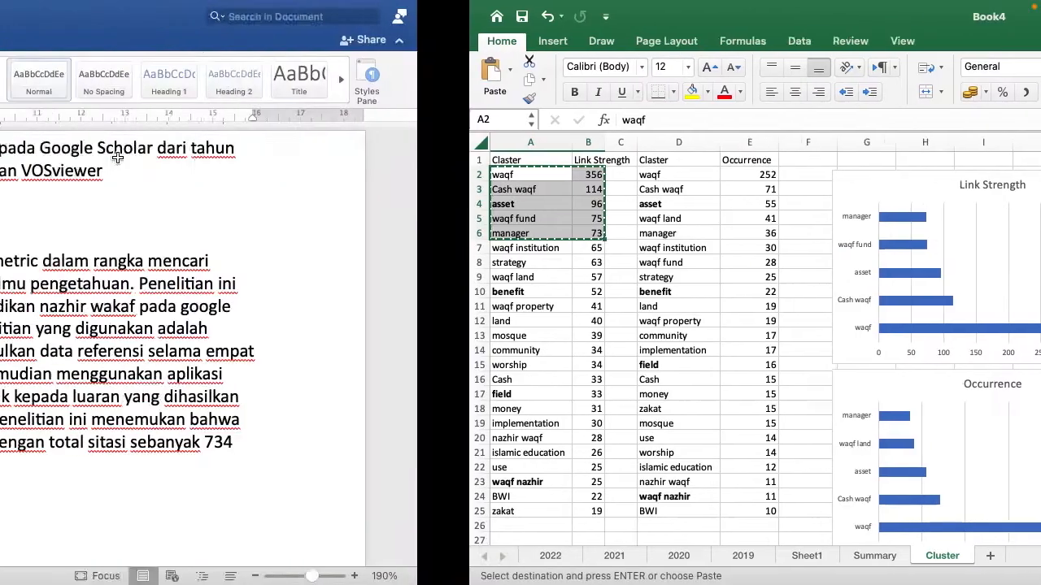
pyautogui.hotkey('ctrl', 'Left')
pyautogui.hotkey('ctrl', 'Right')
pyautogui.hotkey('ctrl', 'Right')
pyautogui.hotkey('ctrl', 'Right')
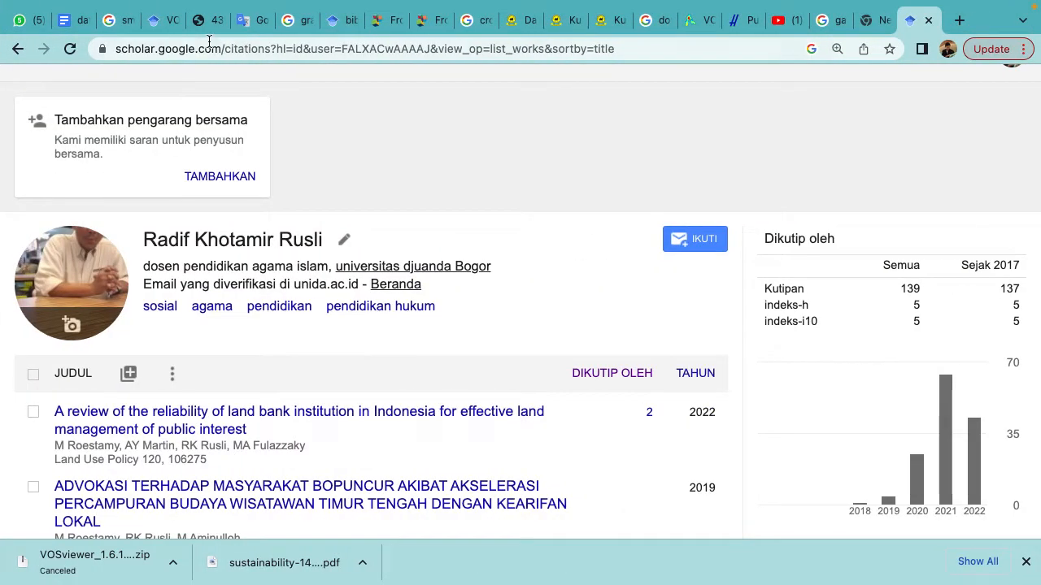
pyautogui.click(250, 21)
pyautogui.press('super+a')
pyautogui.press('super+v')
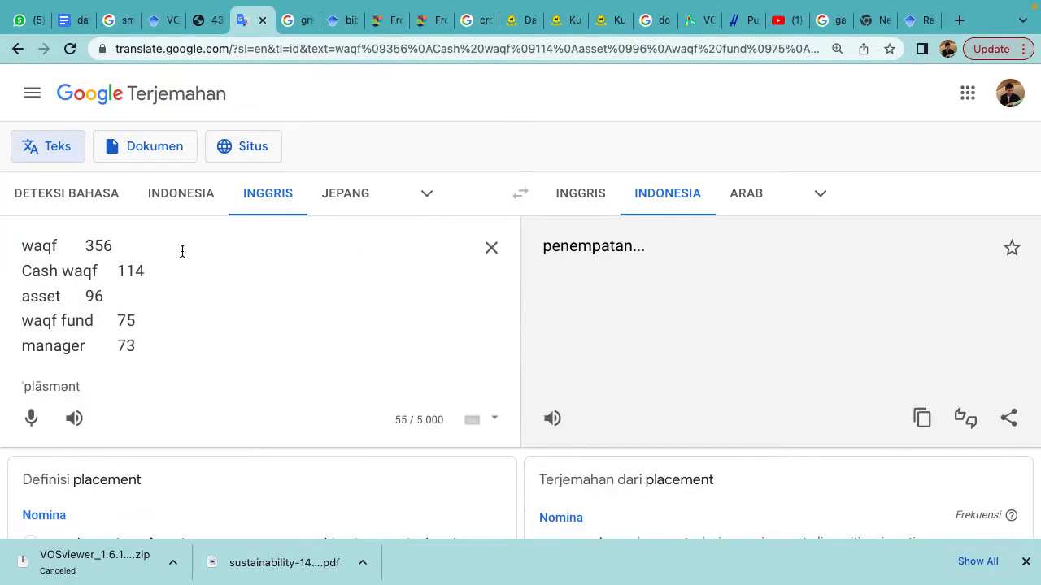
pyautogui.press('super+Left')
pyautogui.press('Up')
pyautogui.hotkey('shift', 'Down')
pyautogui.hotkey('shift', 'Down')
pyautogui.hotkey('shift', 'Down')
pyautogui.hotkey('shift', 'Down')
pyautogui.hotkey('shift', 'Down')
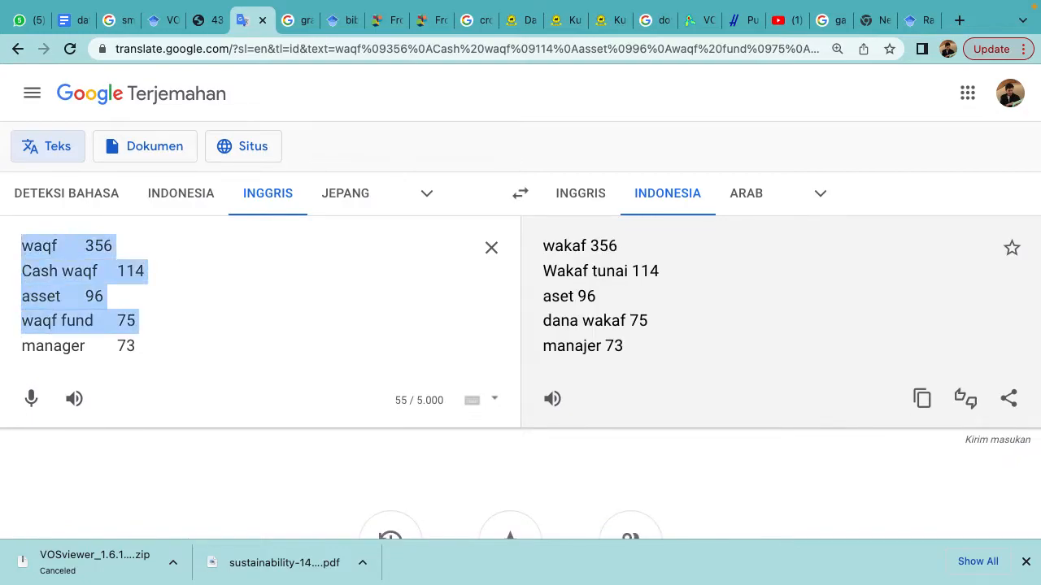
# Return to Word, paste the term list as plain text below the abstract, and return to the end of "Adapun jumlah".
pyautogui.hotkey('ctrl', 'Left')
pyautogui.hotkey('ctrl', 'Left')
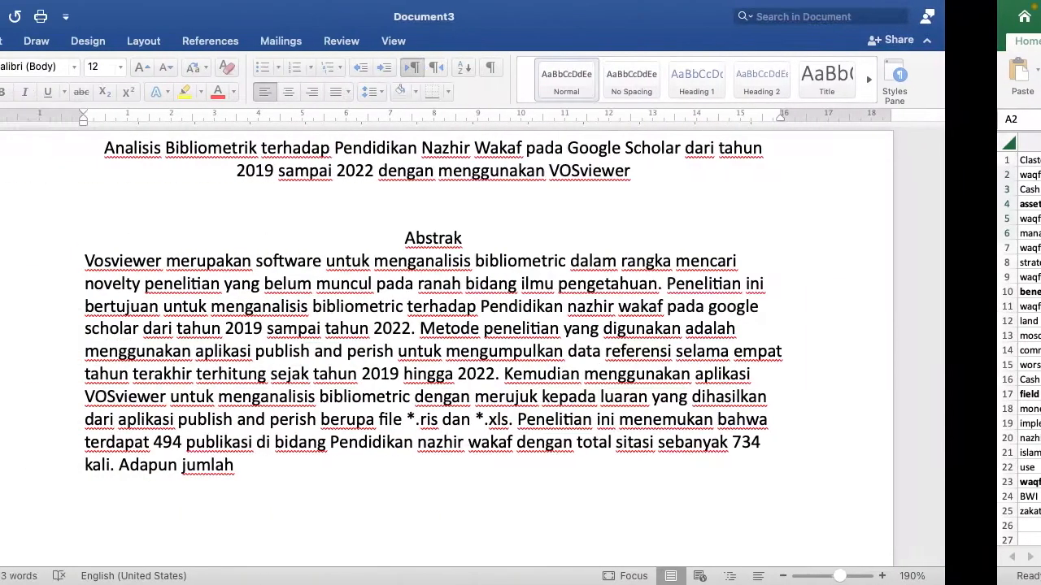
pyautogui.press('super+v')
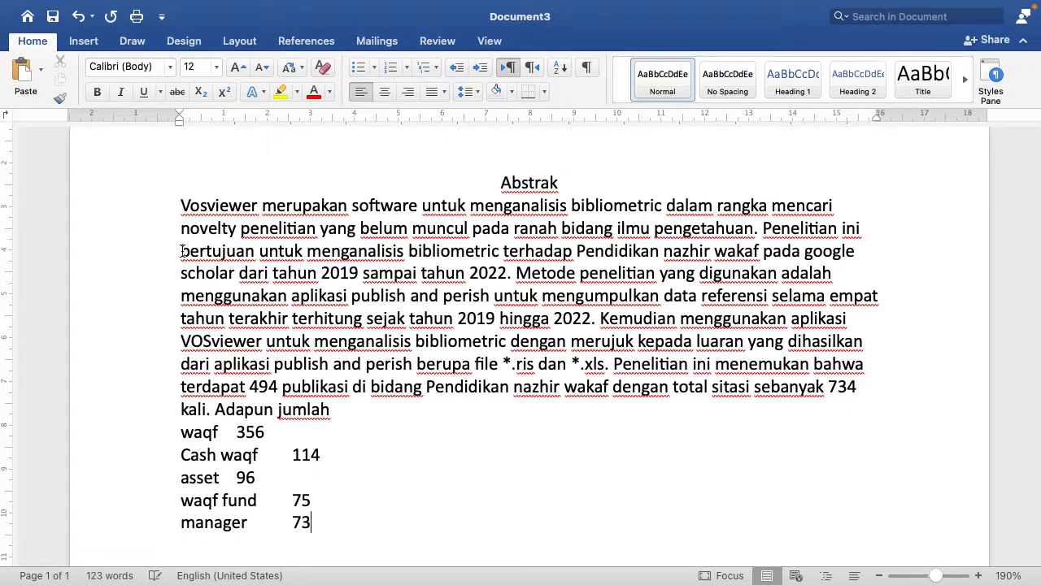
pyautogui.press('super+Right')
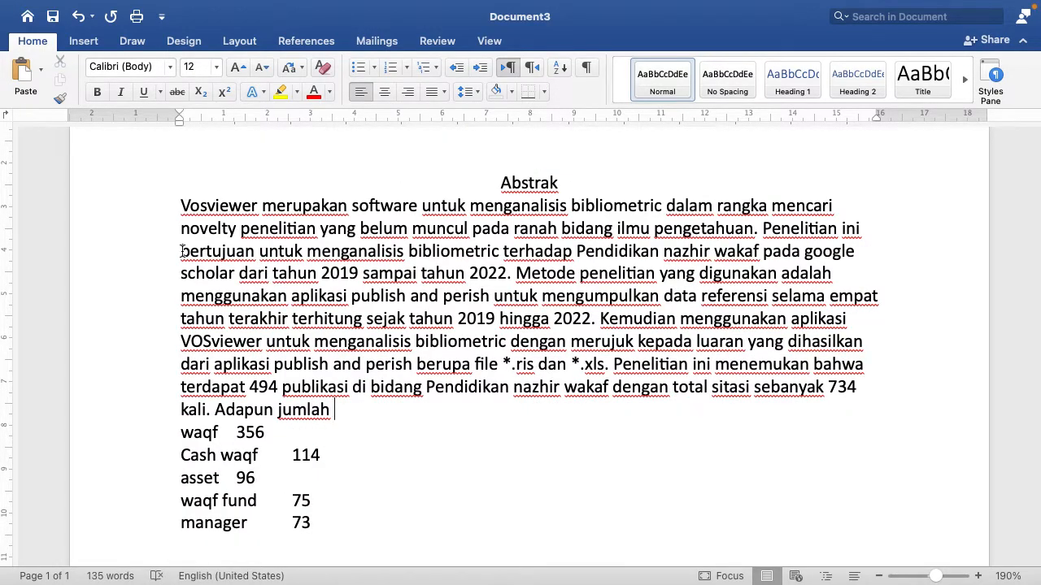
# Continue the sentence with "hubungan interkoneksi antar terminology di dalam penelitian yang ada,".
pyautogui.write('kali. Adapun jumlah hubungan inter')
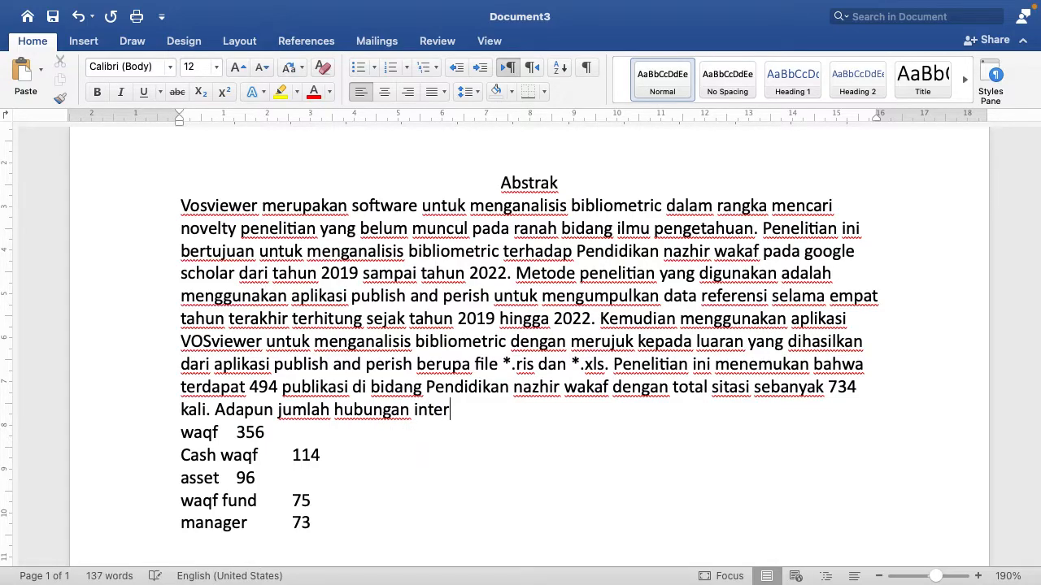
pyautogui.write('koneksi ant')
pyautogui.press('BackSpace')
pyautogui.write('ntar termino')
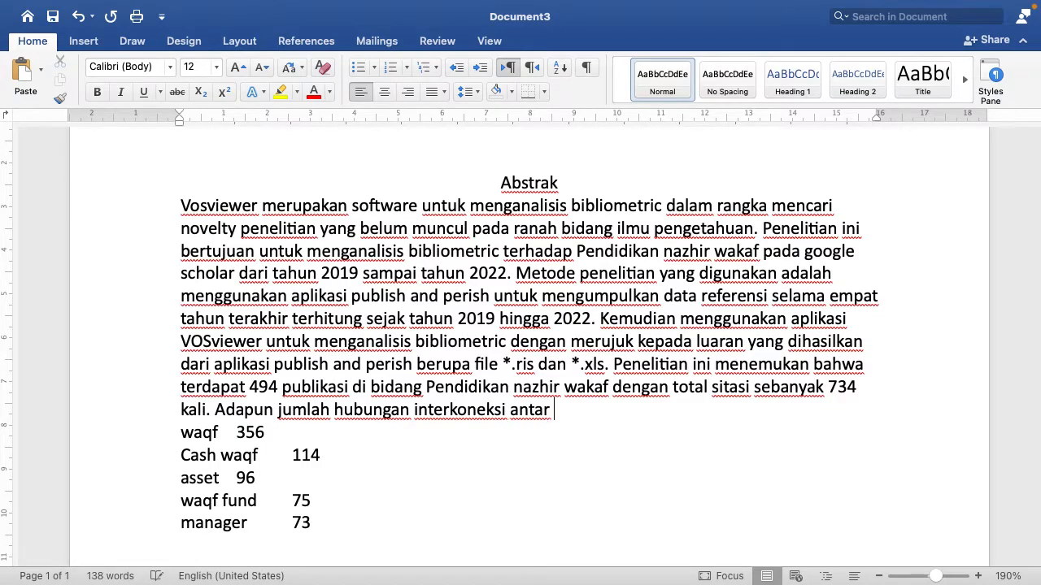
pyautogui.write('logy did')
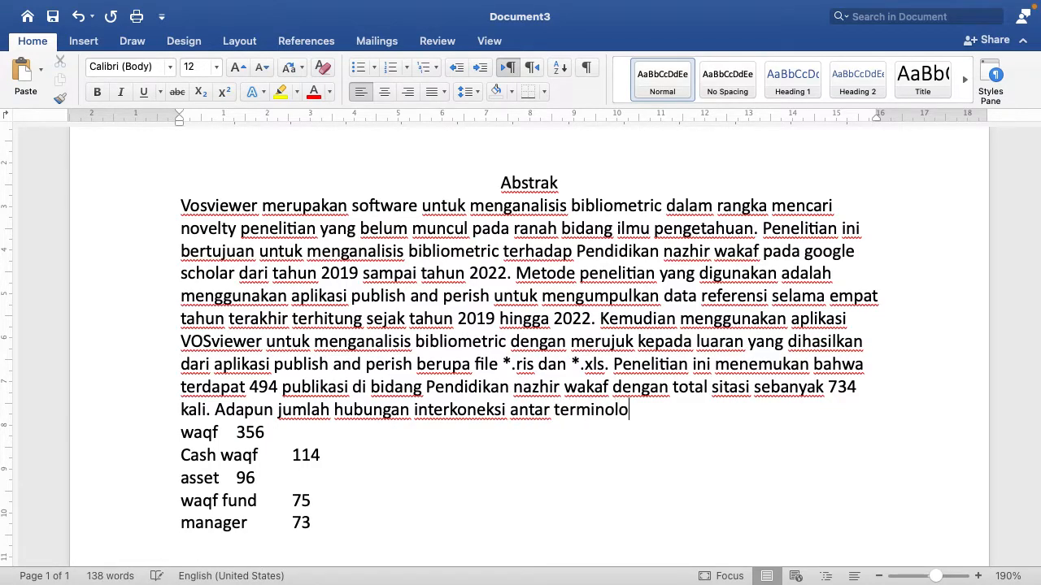
pyautogui.press('BackSpace')
pyautogui.press('BackSpace')
pyautogui.press('BackSpace')
pyautogui.write('di dalam penelitian yang ada, ')
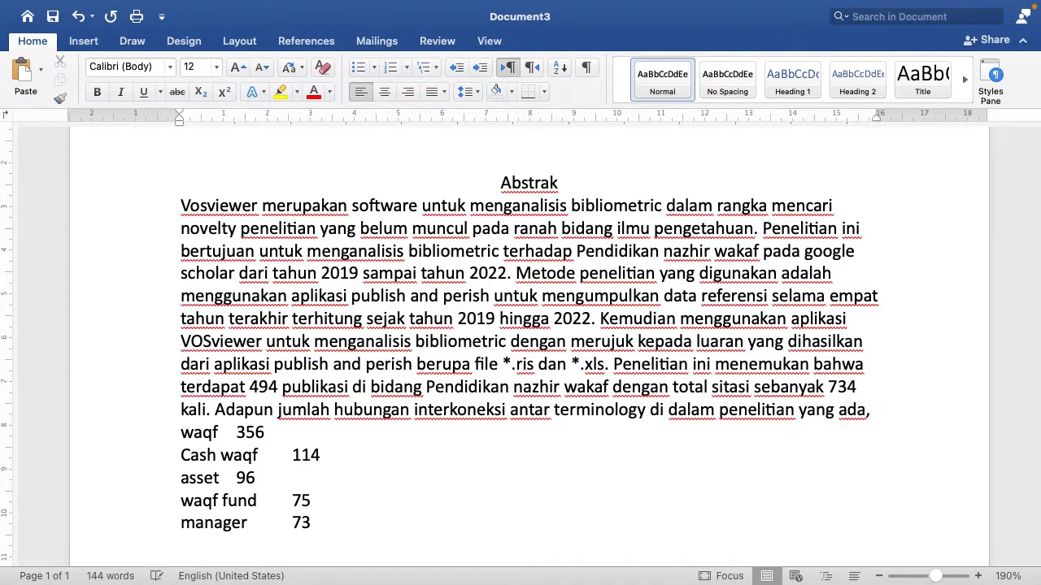
pyautogui.write('terdapat jum')
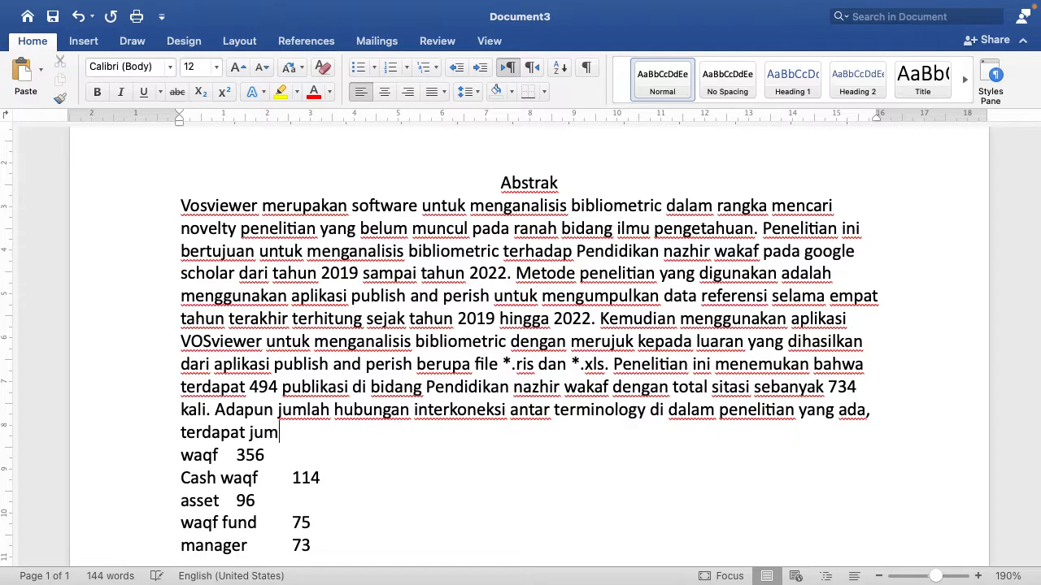
pyautogui.press('BackSpace')
pyautogui.press('BackSpace')
pyautogui.press('BackSpace')
pyautogui.write('tem')
pyautogui.press('BackSpace')
pyautogui.write('rm yang')
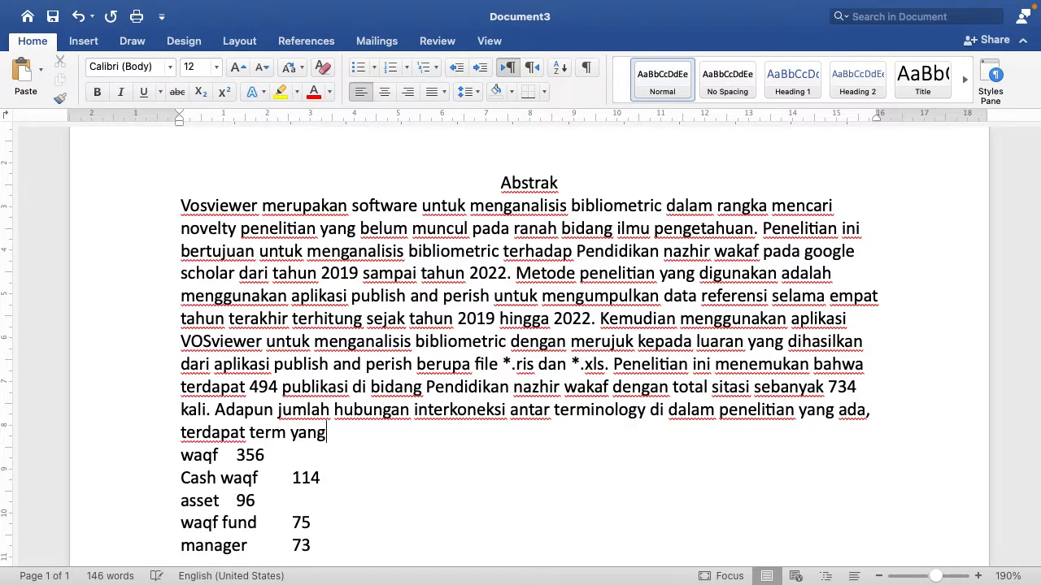
# Replace "terdapat term yang" in the last line of the abstract with the beginning of the word "ditemukan".
pyautogui.hotkey('shift', 'alt', 'Left')
pyautogui.hotkey('shift', 'alt', 'Left')
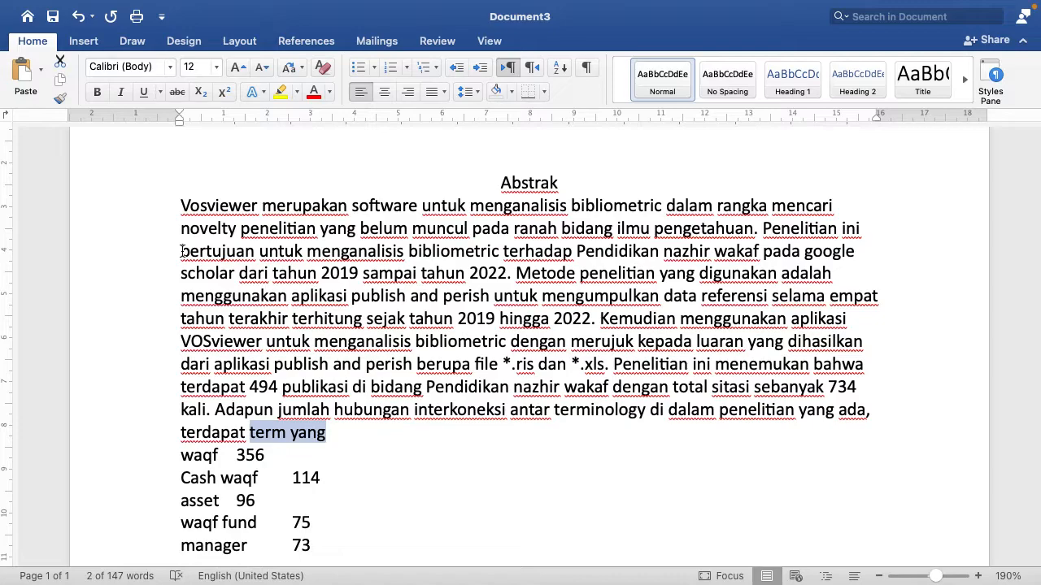
pyautogui.hotkey('shift', 'alt', 'Left')
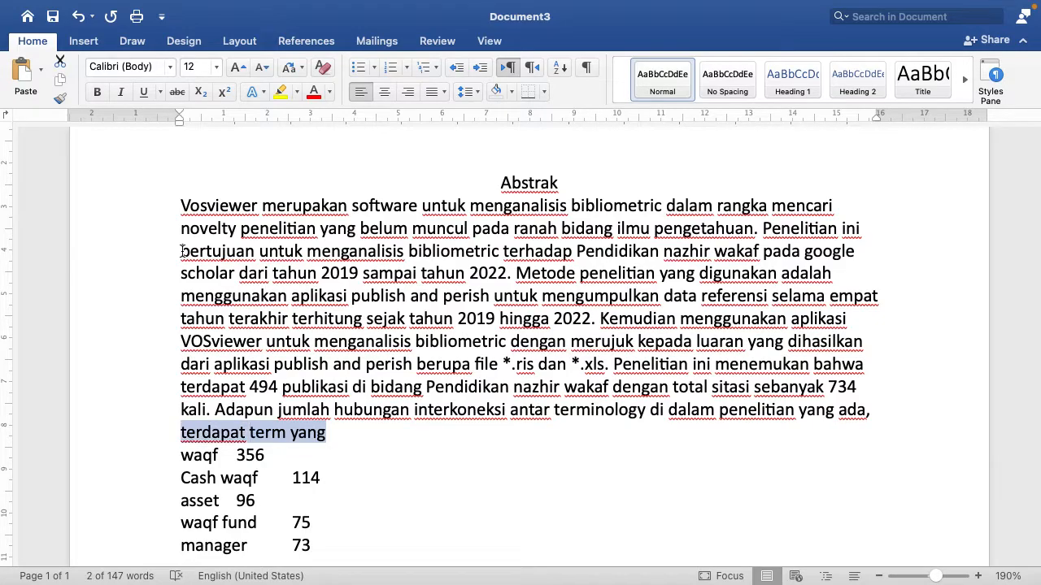
pyautogui.write('ditermu')
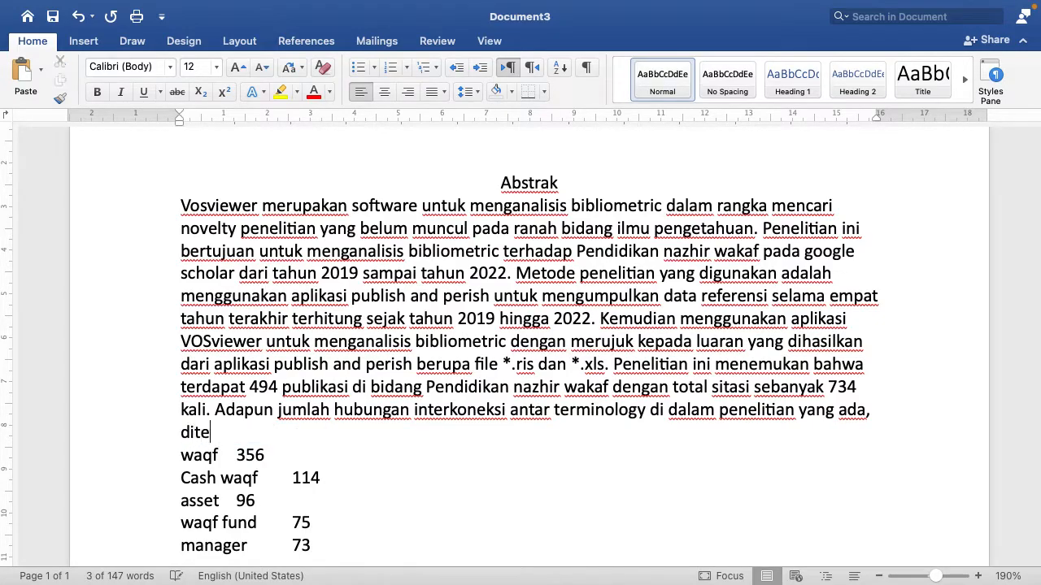
pyautogui.press('BackSpace')
pyautogui.press('BackSpace')
pyautogui.press('BackSpace')
pyautogui.write('mu')
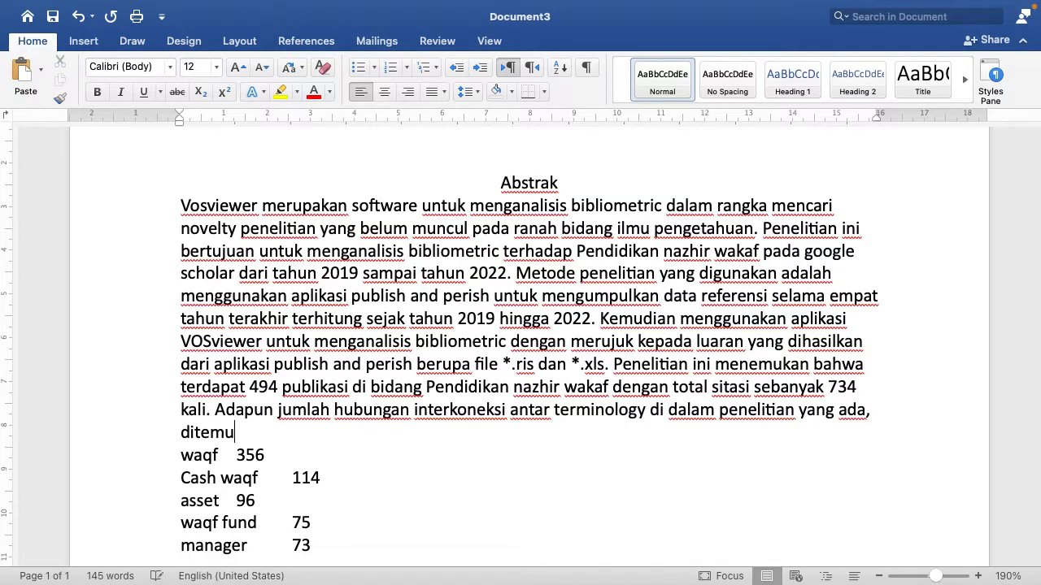
# Complete "ditemukan" and continue with "jumlah tertinggi adalah", correcting the misspelled "jumalh".
pyautogui.write('kan jumalh ter')
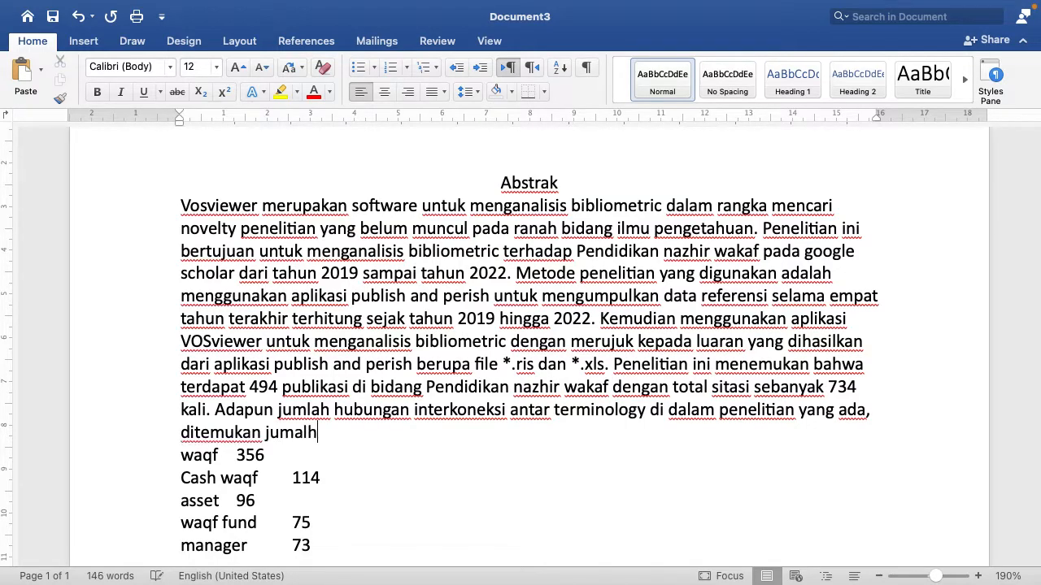
pyautogui.press('BackSpace')
pyautogui.press('BackSpace')
pyautogui.press('BackSpace')
pyautogui.press('BackSpace')
pyautogui.press('BackSpace')
pyautogui.press('BackSpace')
pyautogui.press('BackSpace')
pyautogui.write('lah tertinggi adalah')
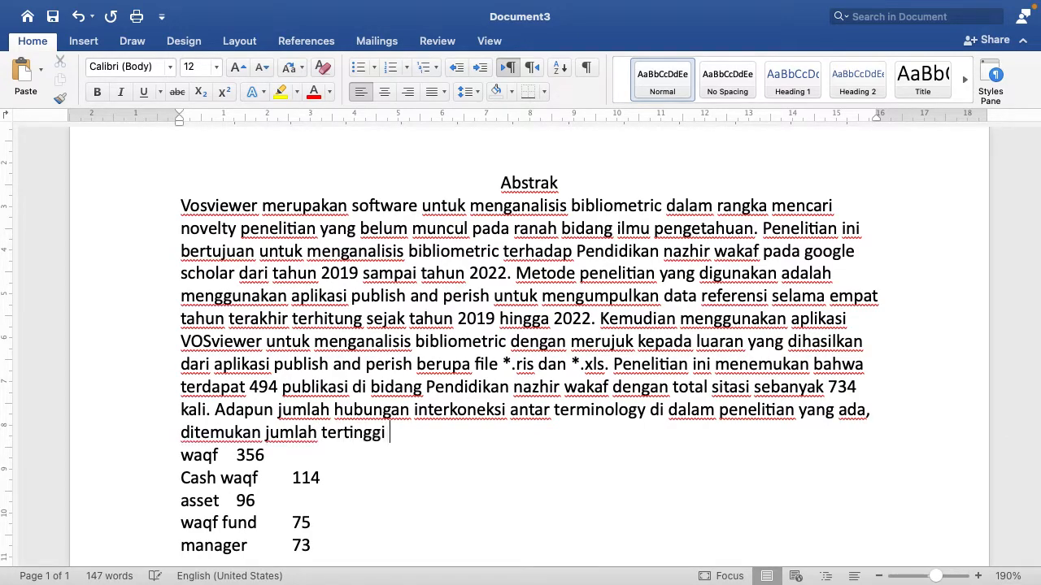
# Replace "tertinggi adalah" with "hubungan terkuat adalah term" in the interconnection sentence.
pyautogui.hotkey('shift', 'alt', 'Left')
pyautogui.hotkey('shift', 'alt', 'Left')
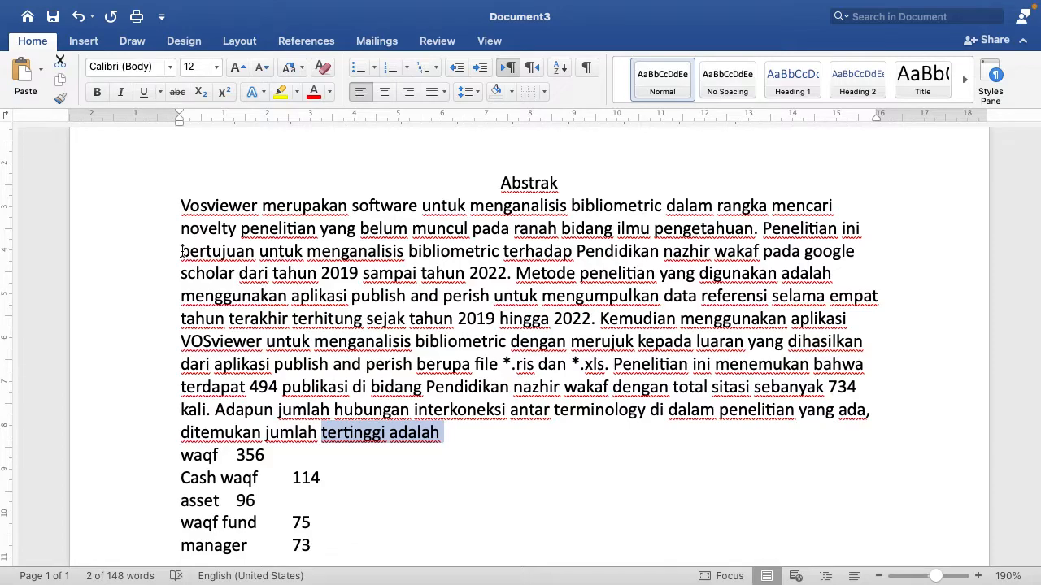
pyautogui.write('hubungan terkuat a')
pyautogui.press('BackSpace')
pyautogui.write('adalah term')
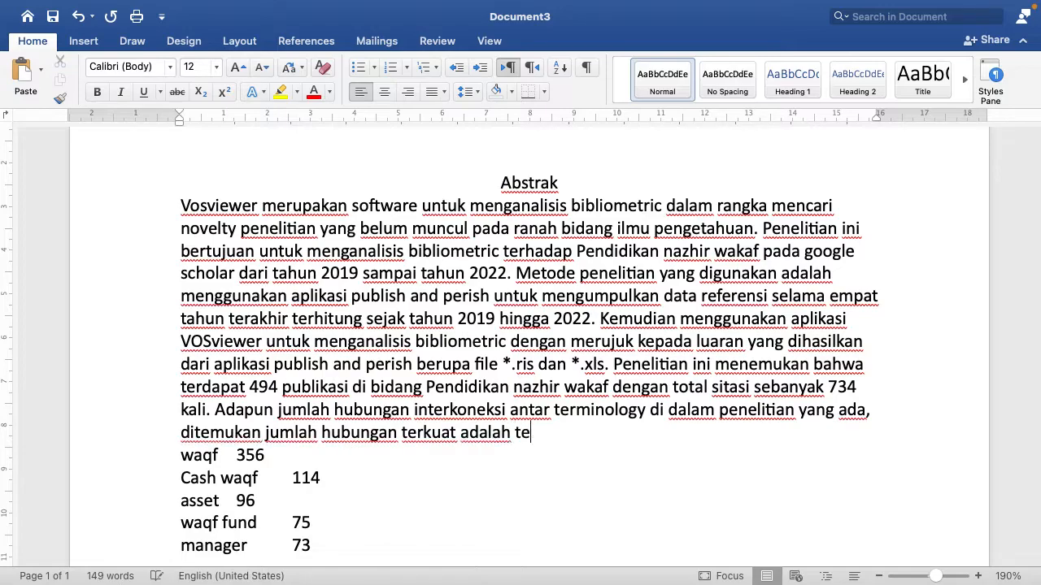
# Run the waqf row into the link-strength sentence so it reads "term waqf sebesar 356,".
pyautogui.hotkey('shift', 'Right')
pyautogui.press('BackSpace')
pyautogui.press('Right')
pyautogui.press('Right')
pyautogui.press('Right')
pyautogui.press('Right')
pyautogui.hotkey('shift', 'Right')
pyautogui.write('sebs')
pyautogui.press('BackSpace')
pyautogui.write('esar')
pyautogui.press('End')
pyautogui.write(', la')
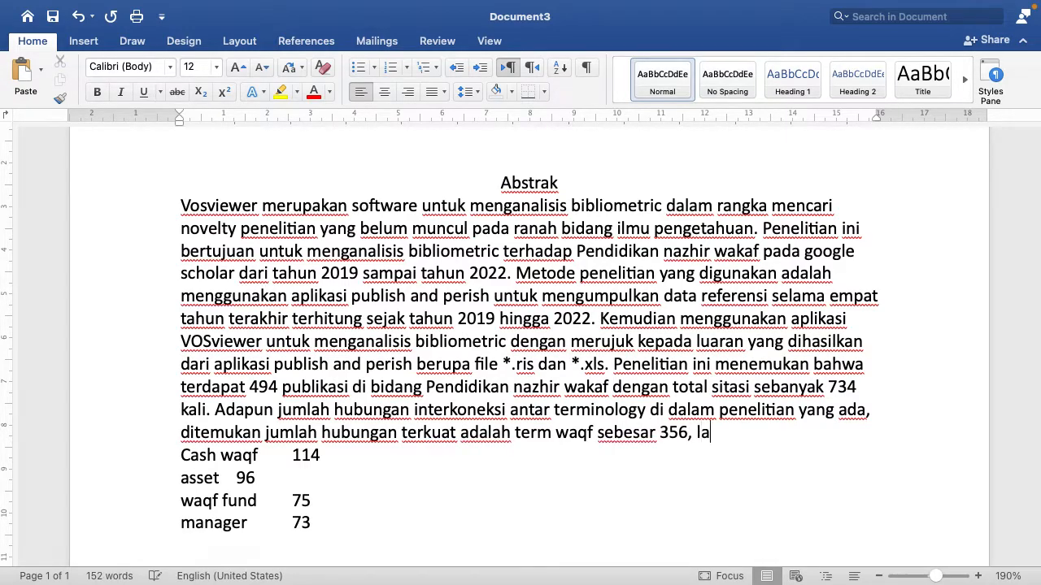
pyautogui.press('BackSpace')
pyautogui.press('BackSpace')
# Join the next two list rows to the sentence as "Cash waqf 114, asset 96,".
pyautogui.press('Delete')
pyautogui.hotkey('shift', 'Right')
pyautogui.press('End')
pyautogui.write(',')
pyautogui.press('Delete')
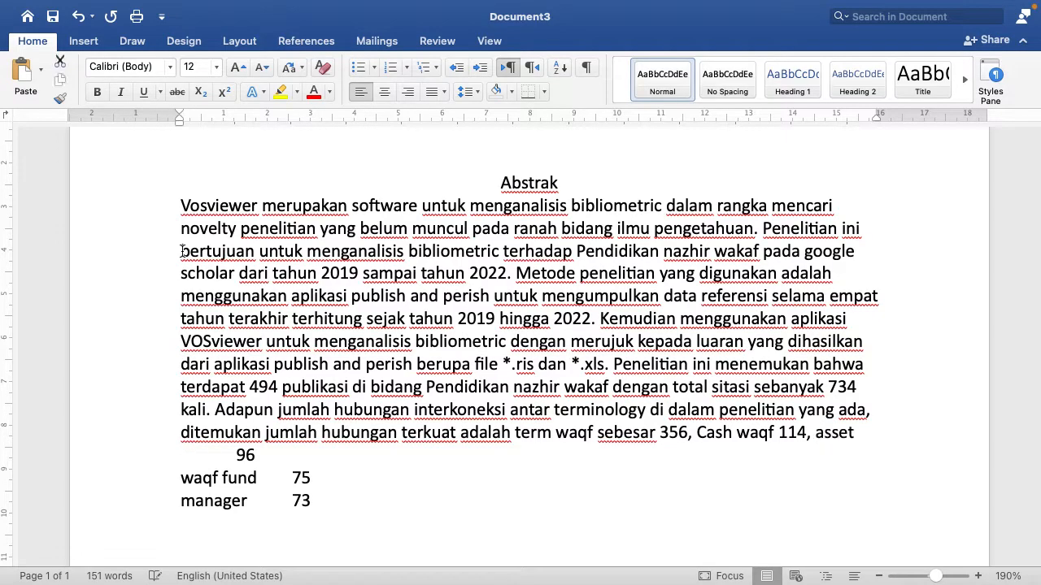
pyautogui.hotkey('shift', 'Right')
pyautogui.press('BackSpace')
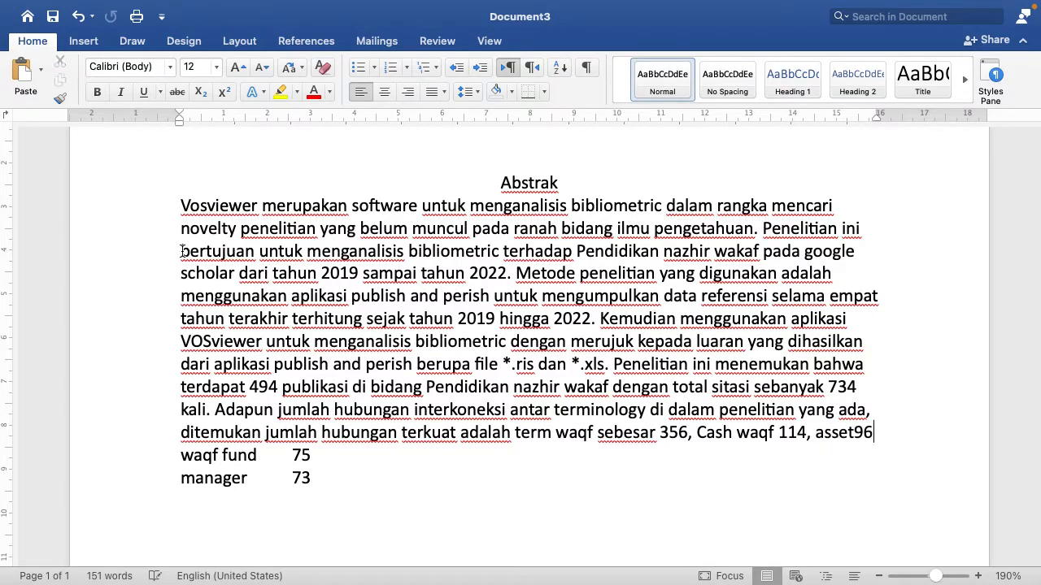
pyautogui.write(',6')
pyautogui.press('super+z')
pyautogui.write(',')
pyautogui.press('Delete')
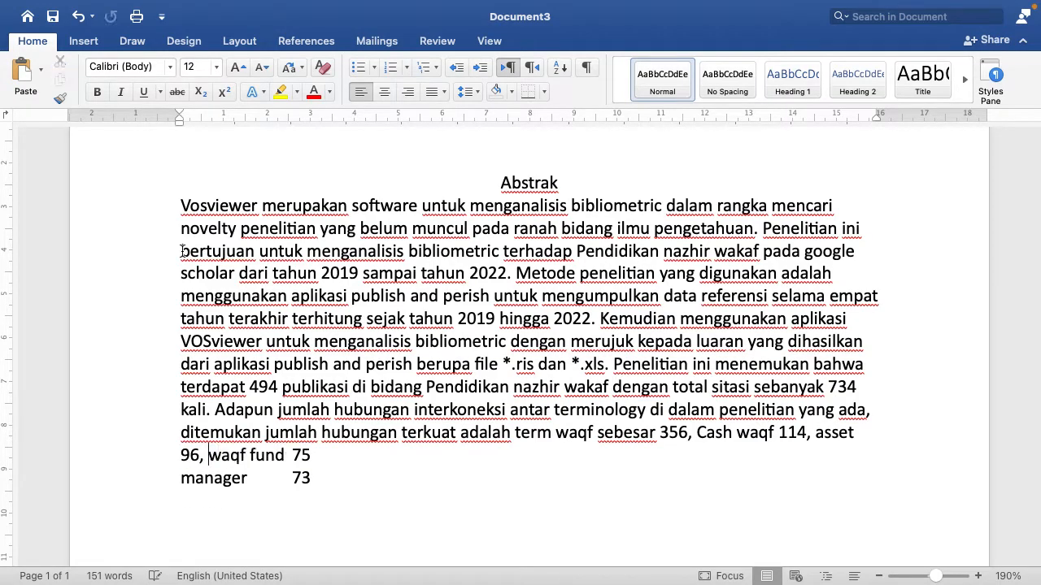
# Merge the last two list rows into the sentence and end it with "waqf fund 75, dan manager 73.".
pyautogui.hotkey('alt', 'Right')
pyautogui.hotkey('shift', 'Right')
pyautogui.press('Delete')
pyautogui.write('dan')
pyautogui.hotkey('alt', 'Right')
pyautogui.hotkey('shift', 'Right')
pyautogui.hotkey('alt', 'Right')
pyautogui.write('. ')
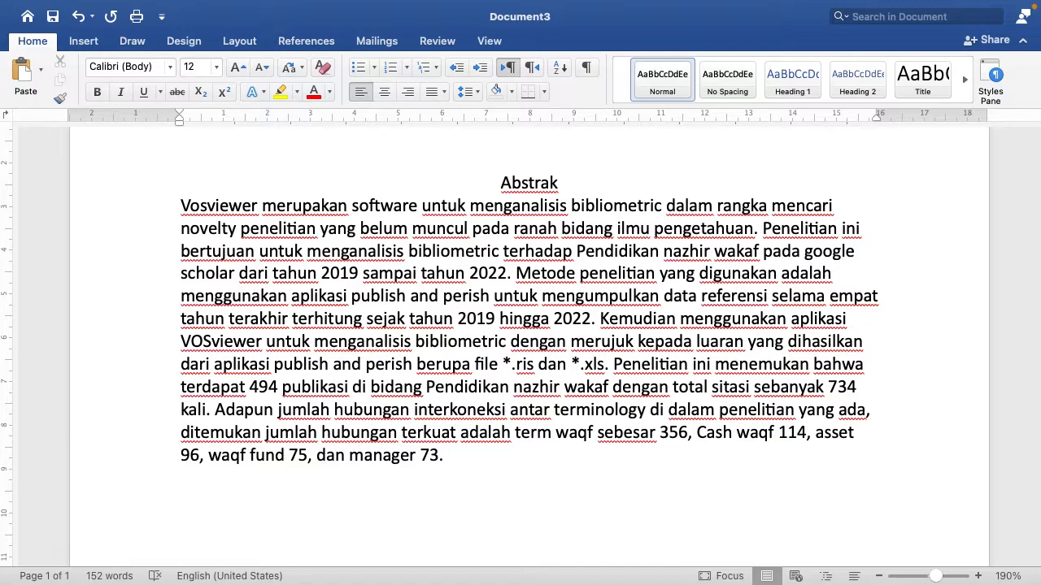
# Start a new abstract sentence with "Sedangkan jumlah frequensi".
pyautogui.write('Sedang')
pyautogui.write('na')
pyautogui.press('BackSpace')
pyautogui.press('BackSpace')
pyautogui.write('ka')
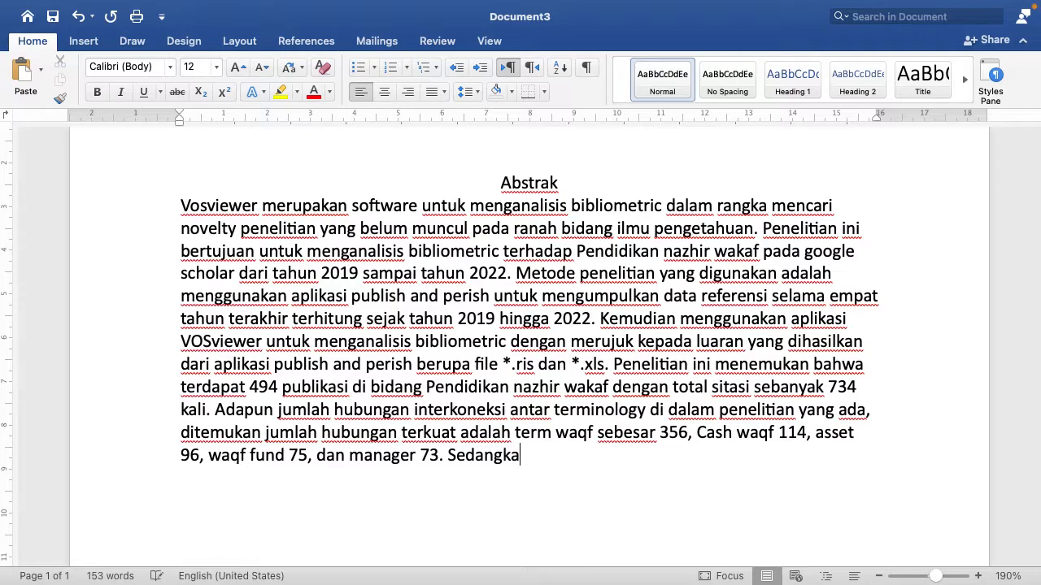
pyautogui.write('n uumlah ')
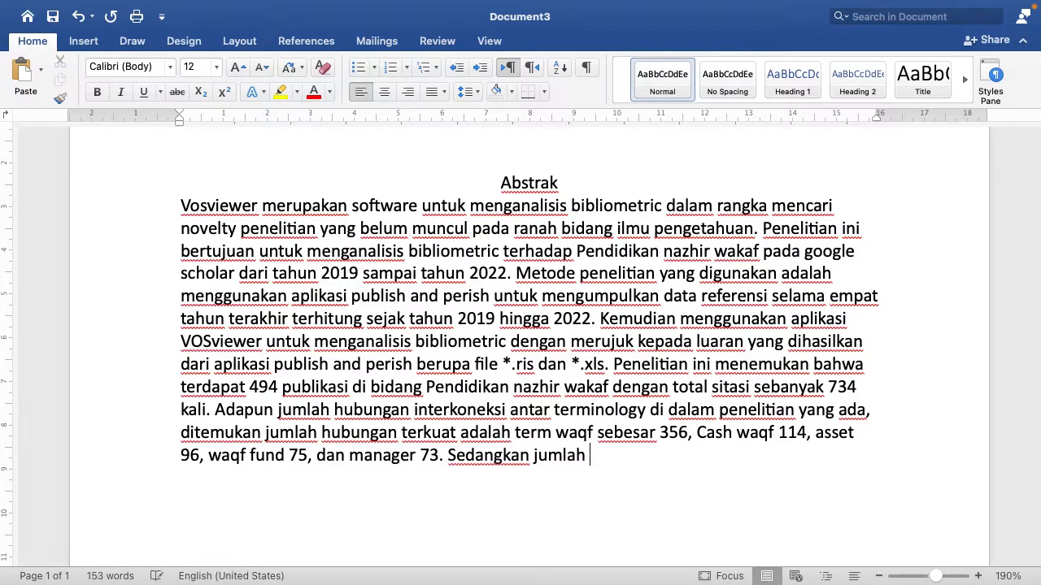
pyautogui.write('terjadinya')
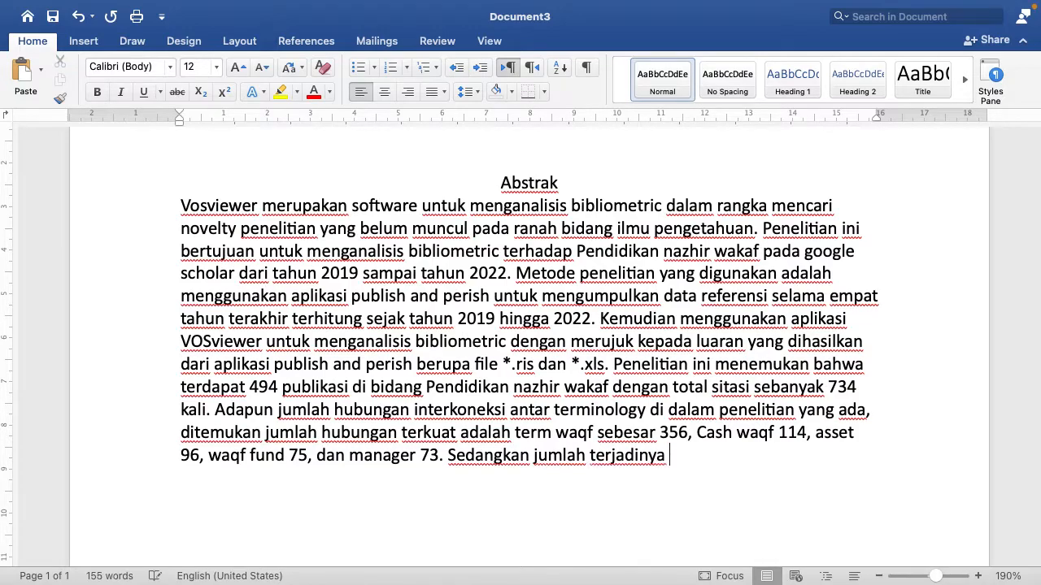
pyautogui.hotkey('alt', 'shift', 'Left')
pyautogui.write('se')
pyautogui.press('BackSpace')
pyautogui.press('BackSpace')
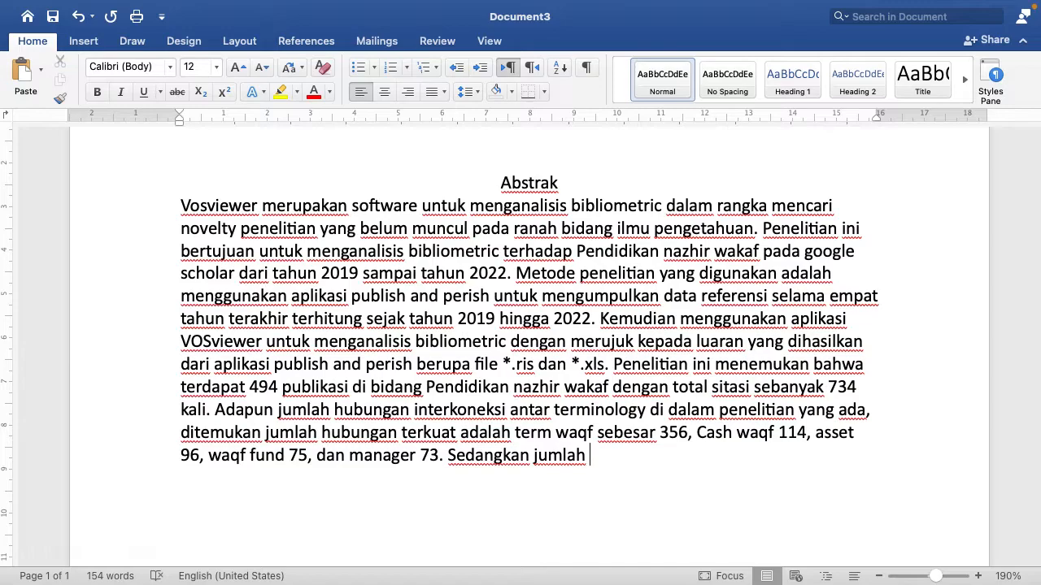
pyautogui.press('BackSpace')
pyautogui.press('BackSpace')
pyautogui.write('frequensi ')
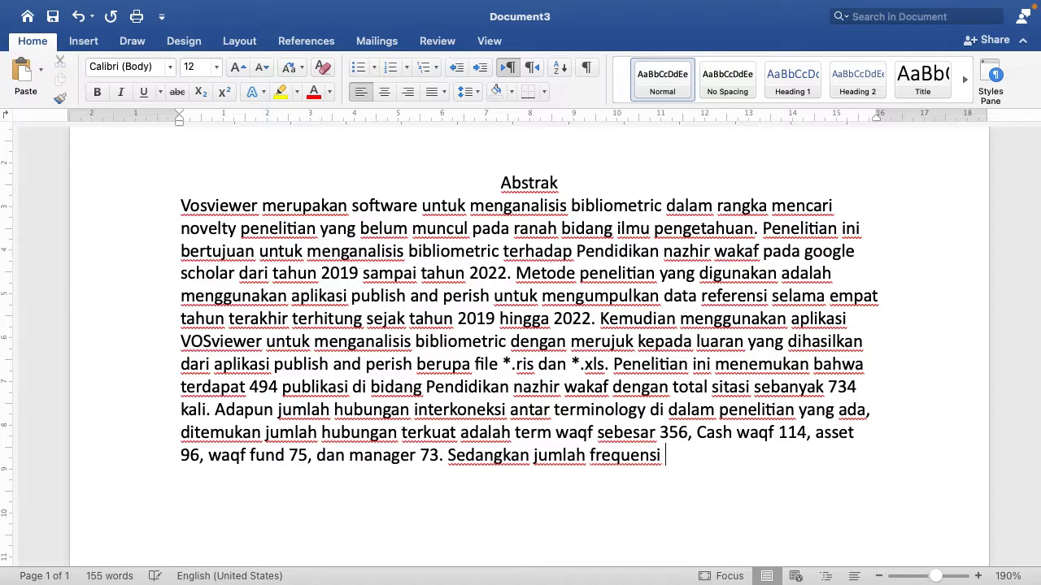
pyautogui.write('termi')
pyautogui.press('BackSpace')
pyautogui.press('BackSpace')
pyautogui.press('BackSpace')
pyautogui.press('BackSpace')
pyautogui.press('BackSpace')
pyautogui.write('kemu')
pyautogui.press('BackSpace')
pyautogui.press('BackSpace')
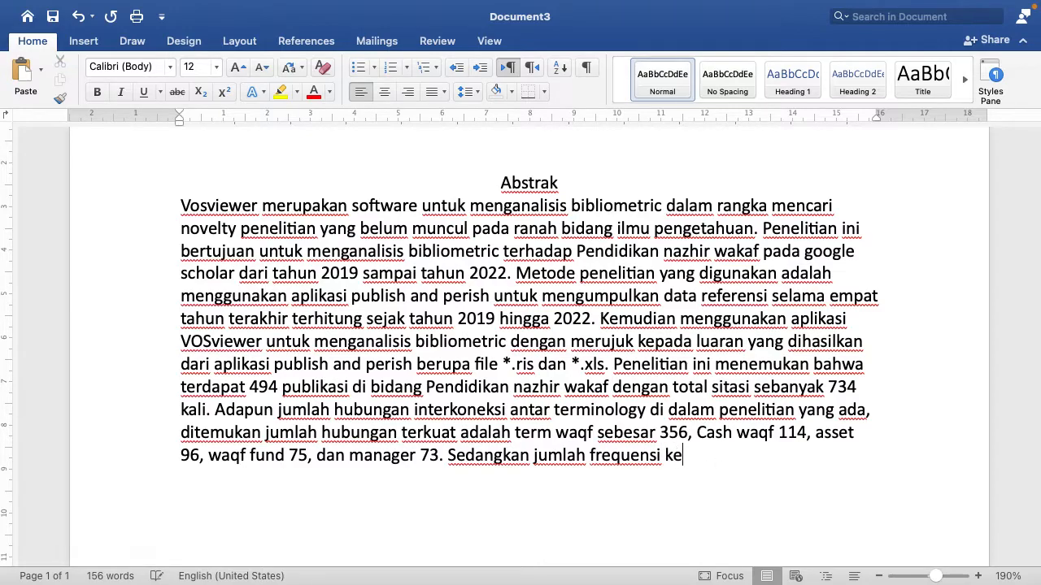
pyautogui.press('BackSpace')
pyautogui.press('BackSpace')
# Continue the frequency sentence with "munculnya terminology yang sering muncul adalah".
pyautogui.write('munculny')
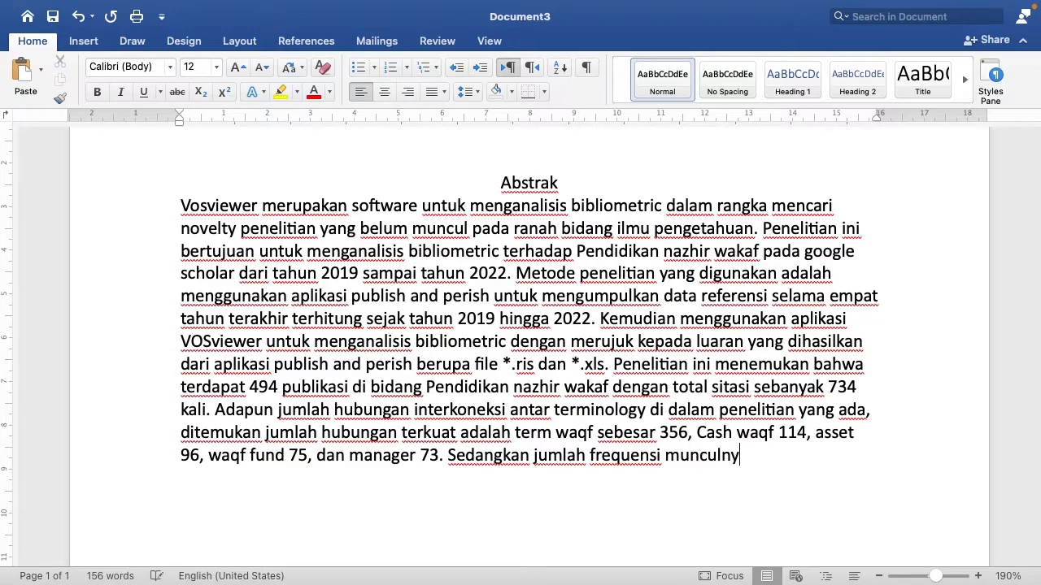
pyautogui.write('a te')
pyautogui.write('r')
pyautogui.press('BackSpace')
pyautogui.write('erminology di')
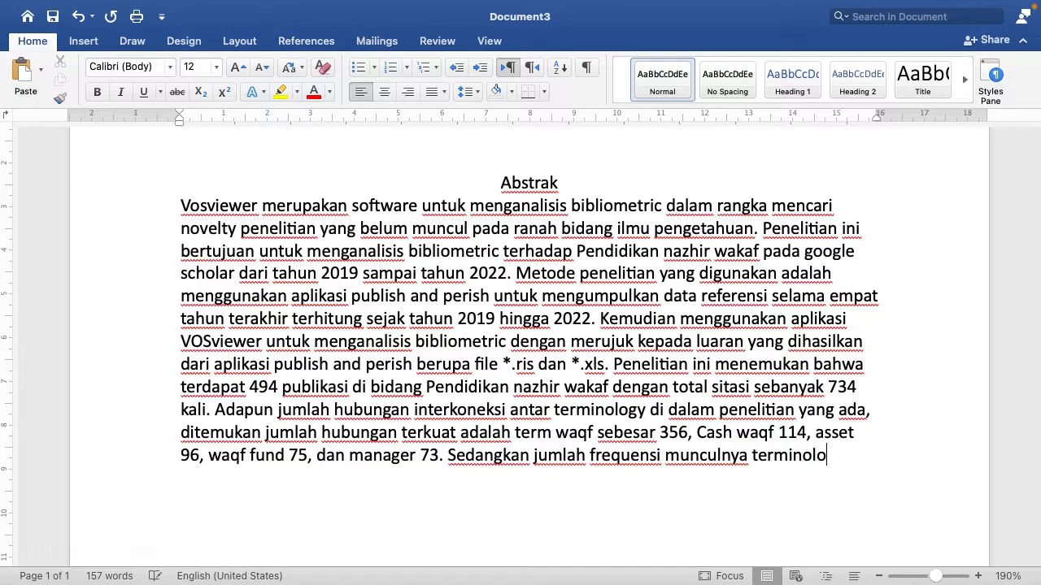
pyautogui.press('BackSpace')
pyautogui.press('BackSpace')
pyautogui.write('y yang sering muncul adalah')
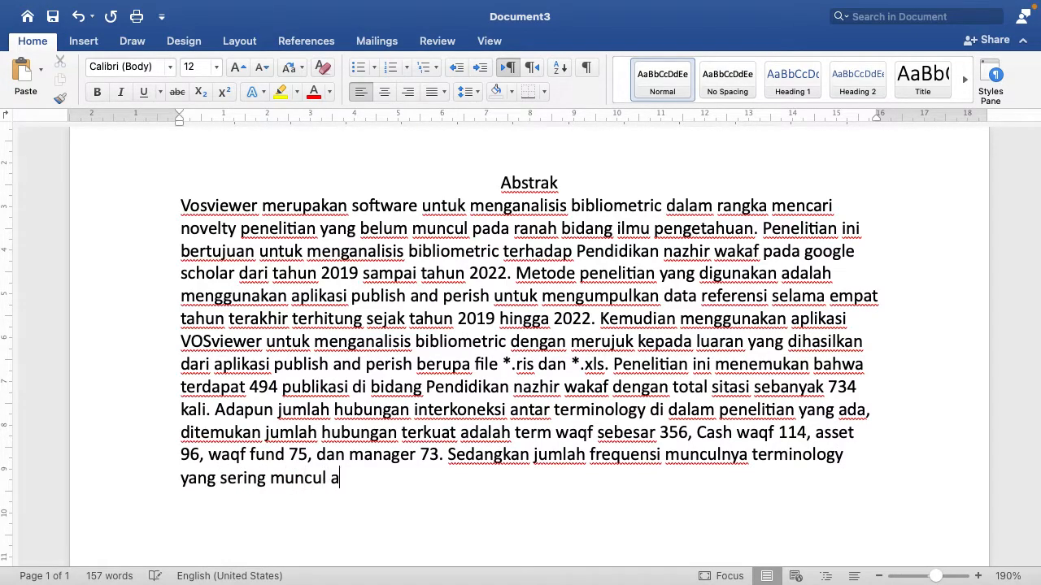
# Switch to the Excel workbook and copy the top five terms with their occurrences, D2:E6, from the Cluster sheet.
pyautogui.hotkey('ctrl', 'Left')
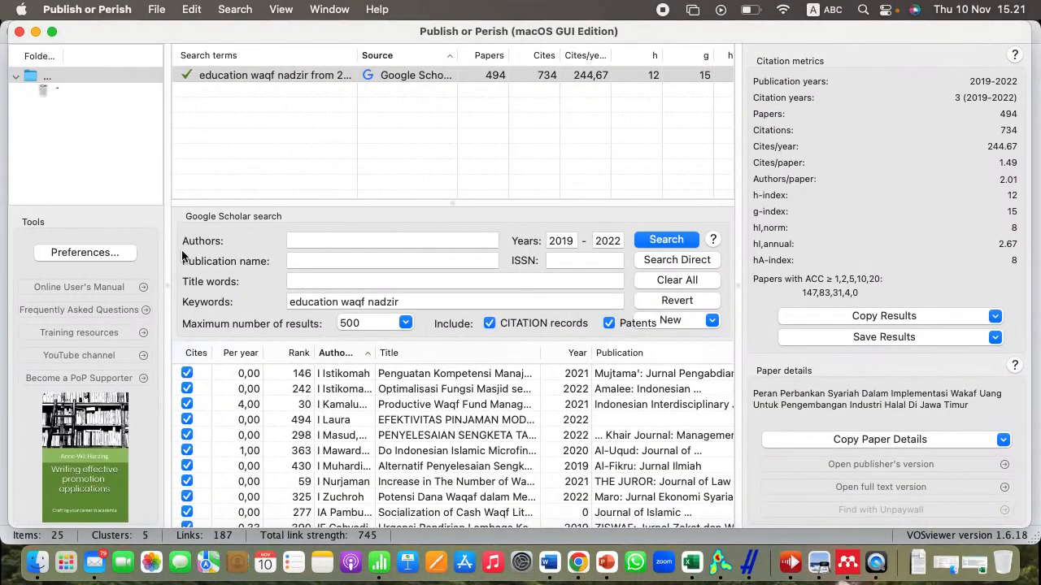
pyautogui.hotkey('ctrl', 'Right')
pyautogui.hotkey('ctrl', 'Right')
pyautogui.hotkey('ctrl', 'Right')
pyautogui.hotkey('ctrl', 'Left')
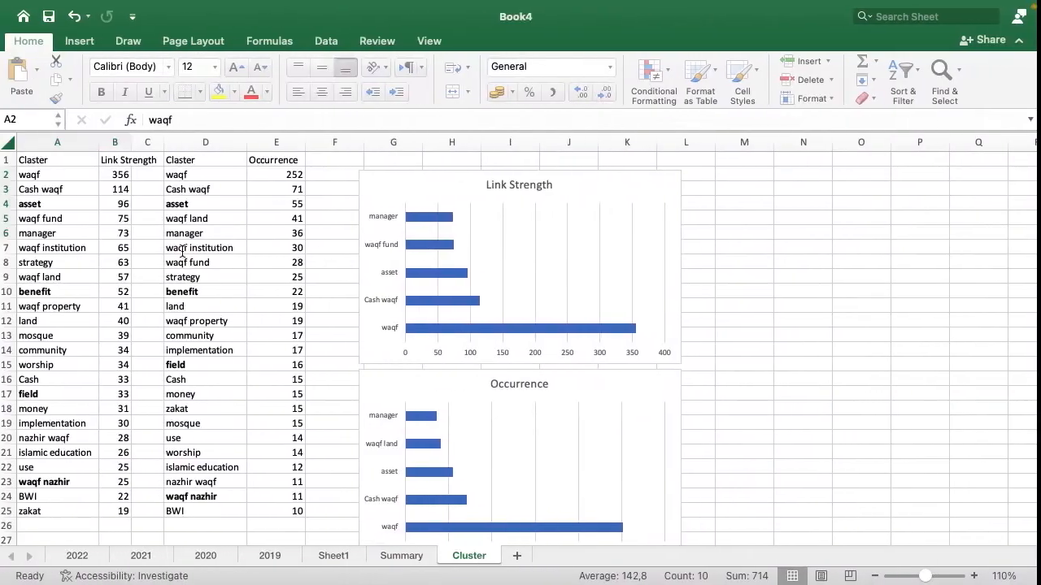
pyautogui.click(200, 168)
pyautogui.press('Up')
pyautogui.hotkey('shift', 'Down')
pyautogui.hotkey('shift', 'Down')
pyautogui.hotkey('shift', 'Down')
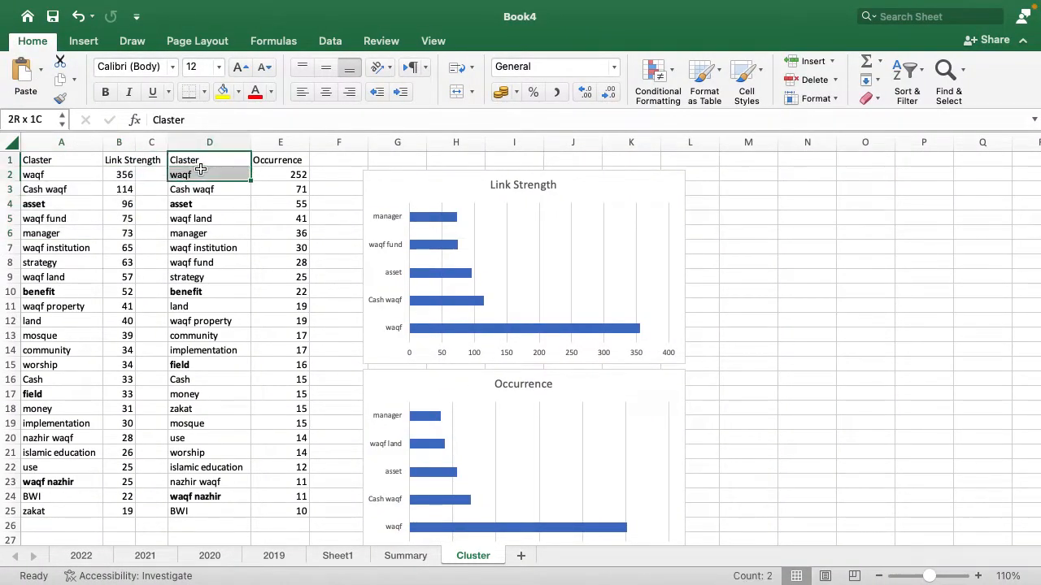
pyautogui.press('Down')
pyautogui.press('Down')
pyautogui.press('Up')
pyautogui.hotkey('shift', 'Down')
pyautogui.hotkey('shift', 'Down')
pyautogui.hotkey('shift', 'Down')
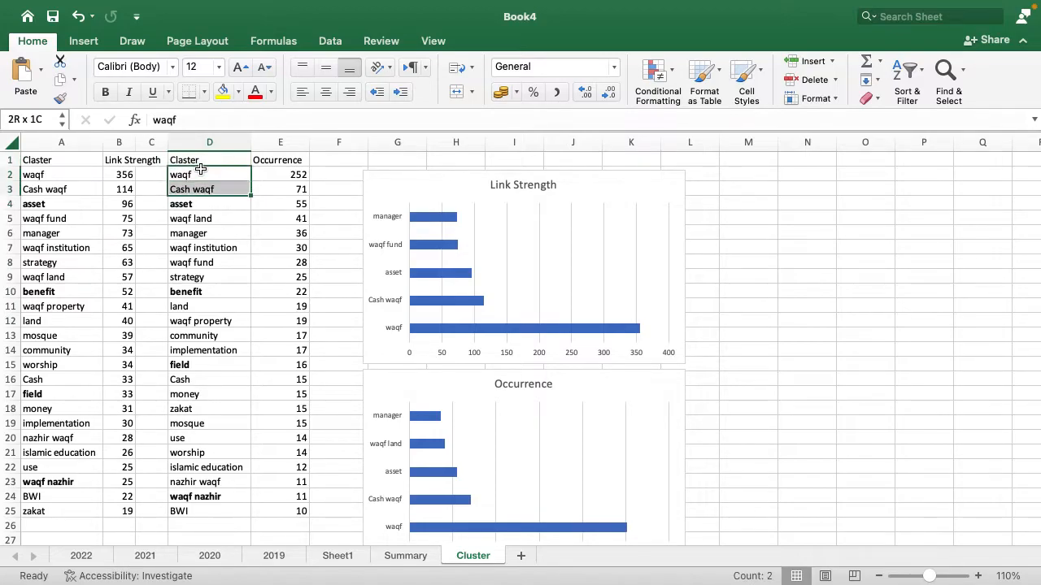
pyautogui.press('super+c')
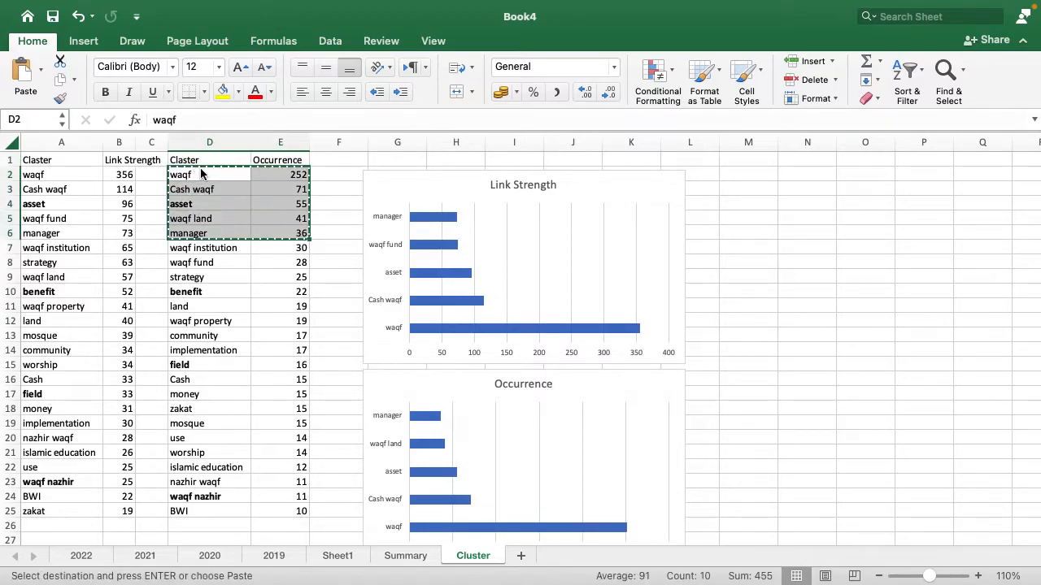
# Switch to Google Translate in the browser and replace the source text with the copied occurrence list.
pyautogui.hotkey('ctrl', 'Left')
pyautogui.hotkey('ctrl', 'Left')
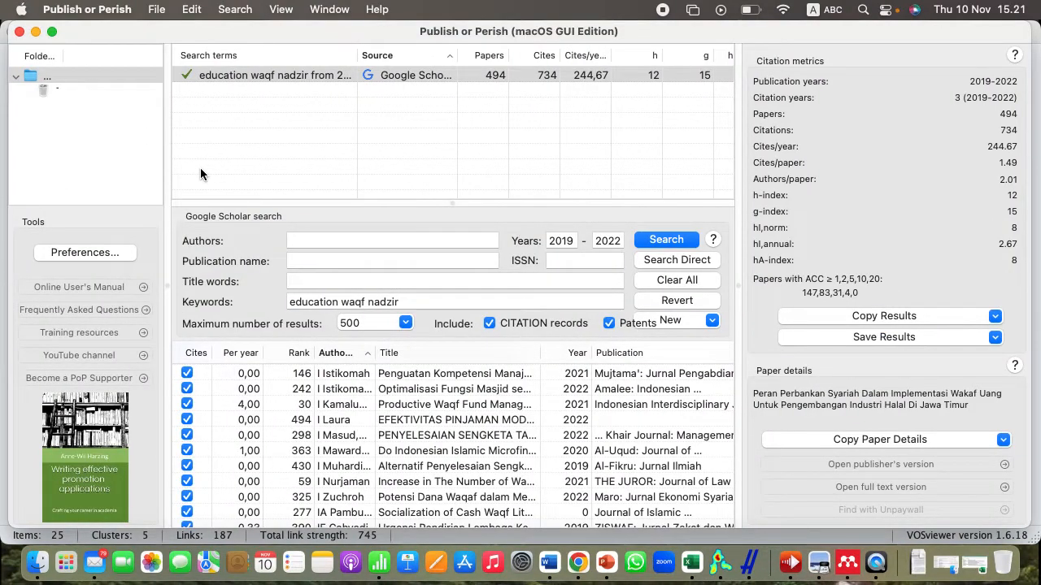
pyautogui.hotkey('ctrl', 'Right')
pyautogui.hotkey('ctrl', 'Right')
pyautogui.hotkey('ctrl', 'Right')
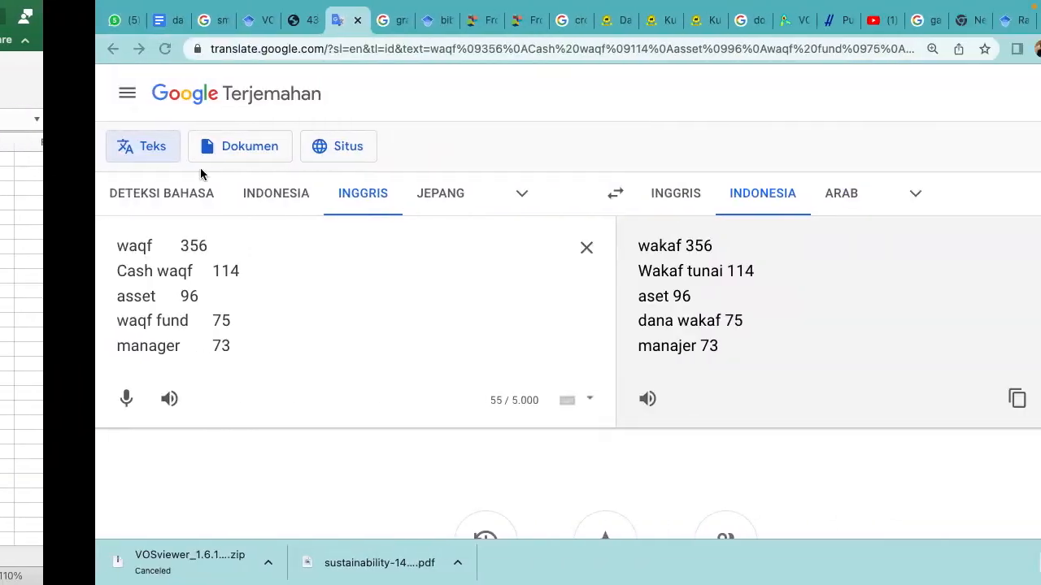
pyautogui.click(160, 235)
pyautogui.press('super+a')
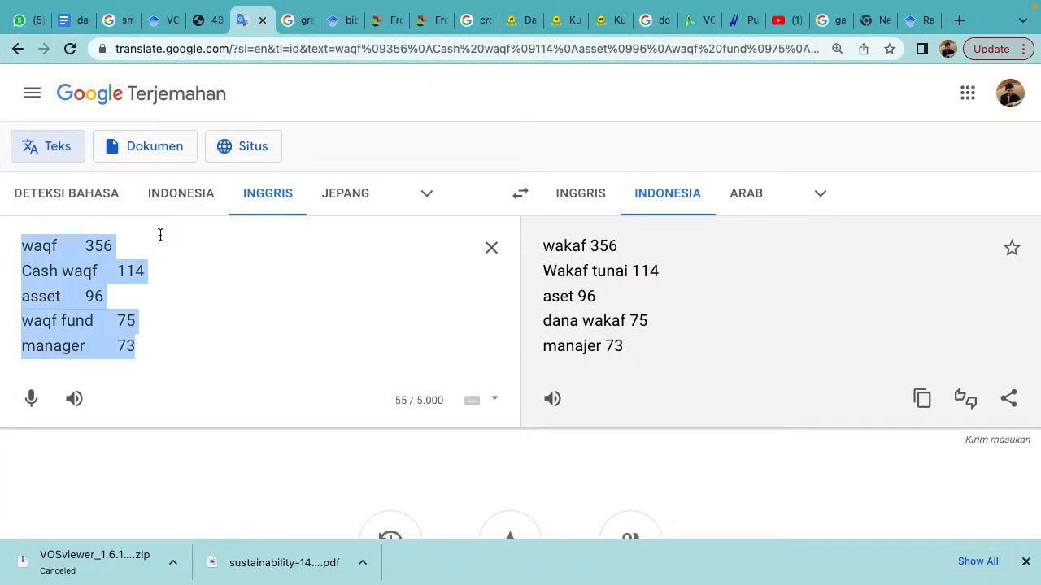
pyautogui.press('super+v')
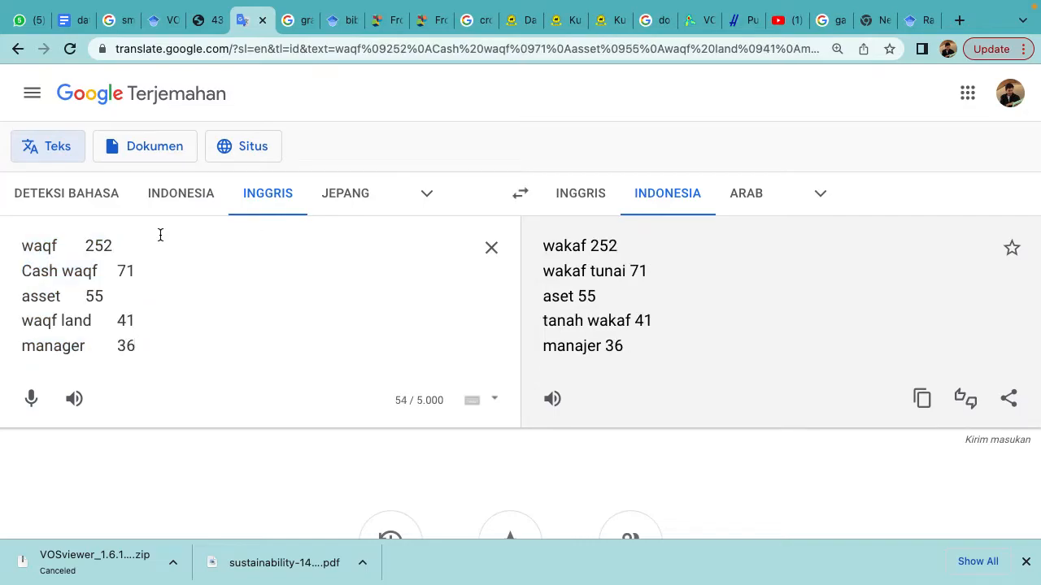
# Copy the occurrence list from Google Translate as plain text and paste it after the frequency sentence in the Word document.
pyautogui.press('super+a')
pyautogui.hotkey('ctrl', 'Left')
pyautogui.hotkey('ctrl', 'Left')
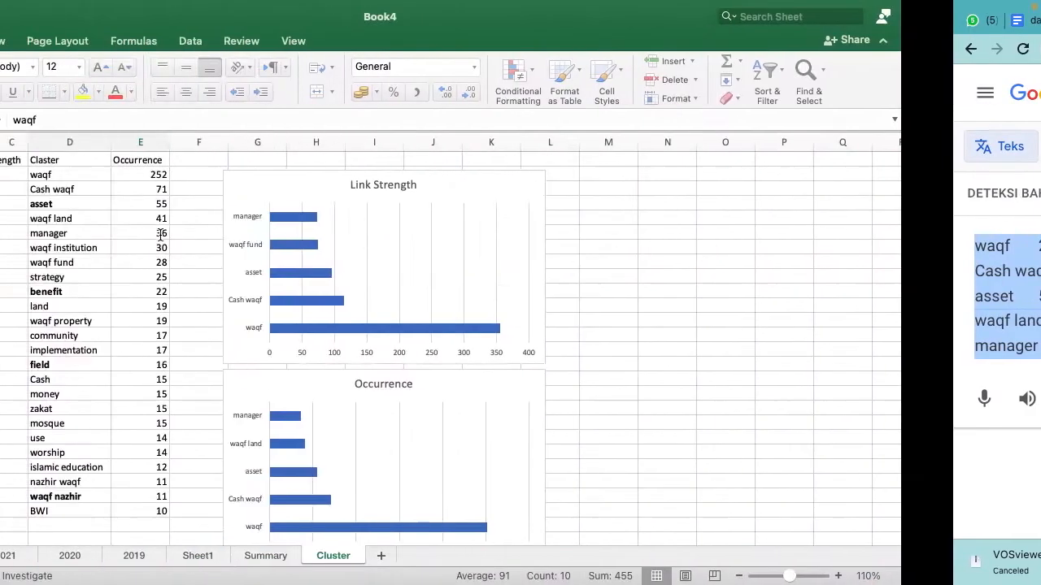
pyautogui.press('super+v')
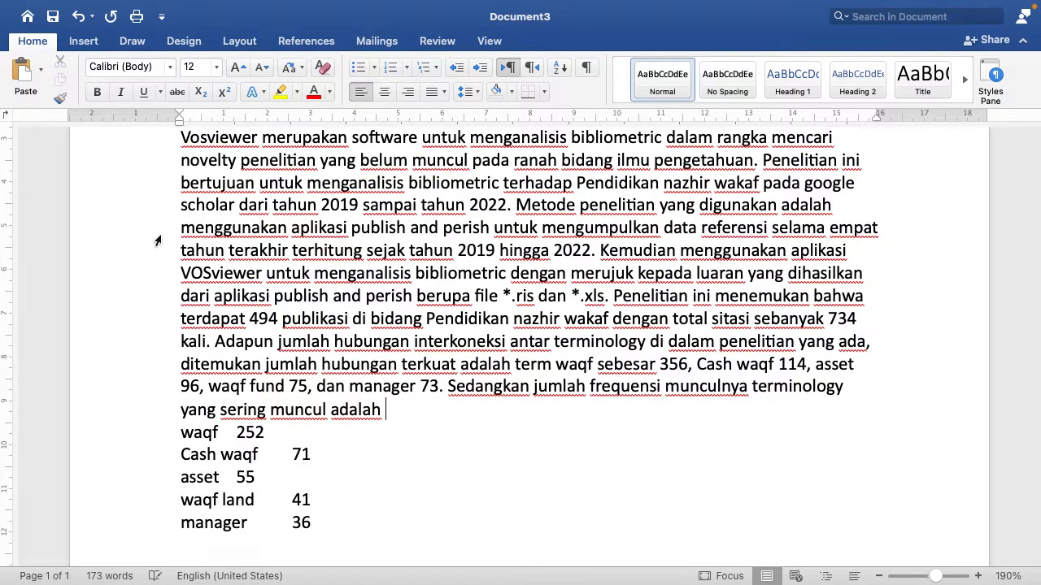
# Run the waqf row into the frequency sentence as "term waqf sebanyak 252 kali,".
pyautogui.hotkey('shift', 'Right')
pyautogui.write('term')
pyautogui.press('Delete')
pyautogui.hotkey('alt', 'Right')
pyautogui.hotkey('shift', 'Right')
pyautogui.write('seb')
pyautogui.write('anyak 734')
pyautogui.write(' kali')
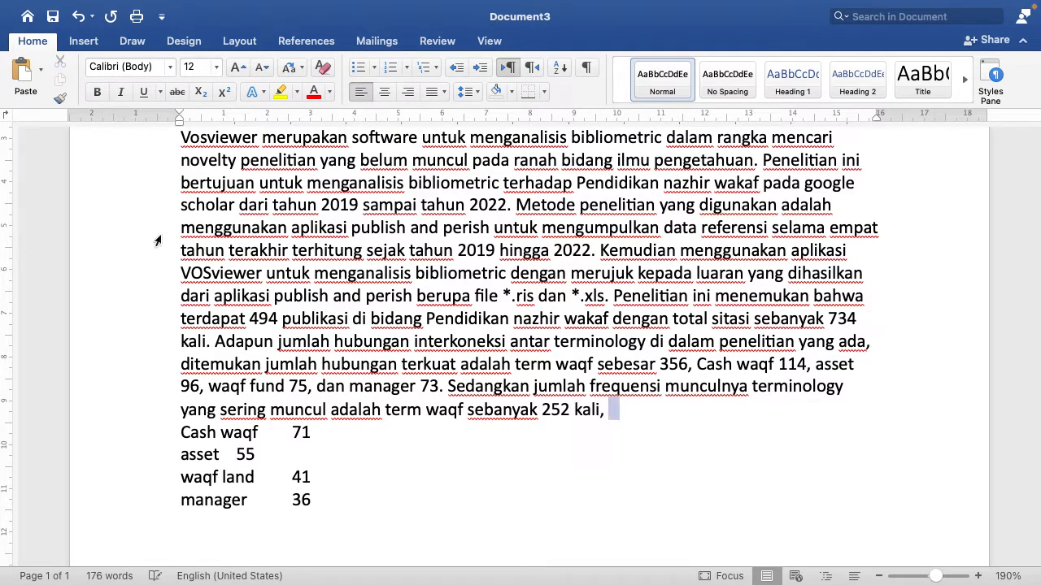
# Join the Cash waqf row to the frequency sentence as "Cash waqf 71 kali,".
pyautogui.hotkey('shift', 'Right')
pyautogui.press('Delete')
pyautogui.press('Right')
pyautogui.press('Right')
pyautogui.press('Right')
pyautogui.press('Right')
pyautogui.press('Right')
pyautogui.hotkey('shift', 'Right')
pyautogui.write('71 kali,')
# Join the asset row to the frequency sentence as "asset 55 kali".
pyautogui.press('Delete')
pyautogui.press('Right')
pyautogui.press('Right')
pyautogui.press('Right')
pyautogui.press('Right')
pyautogui.press('Right')
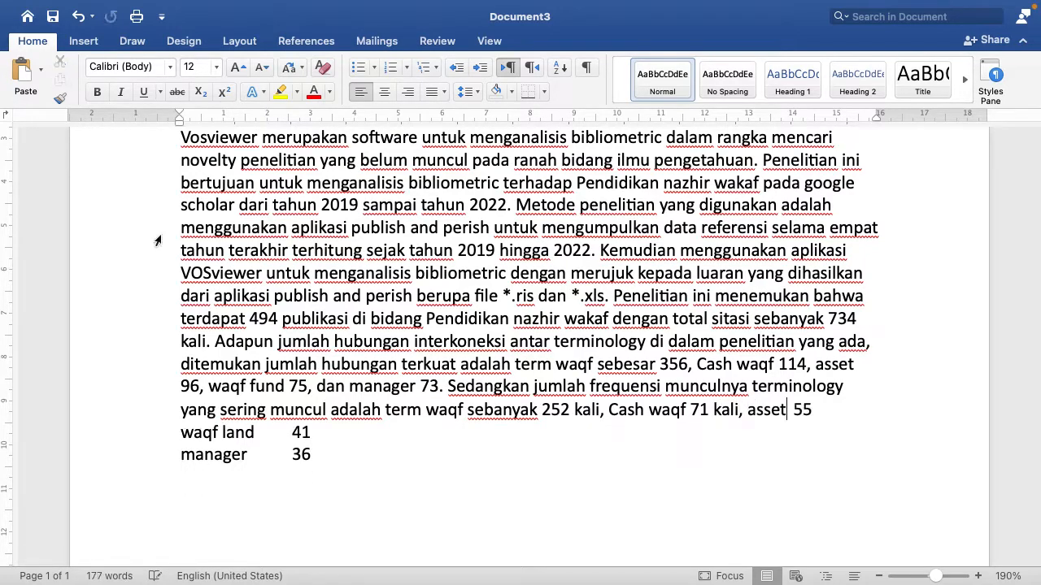
pyautogui.press('Right')
pyautogui.press('Right')
pyautogui.write('ka')
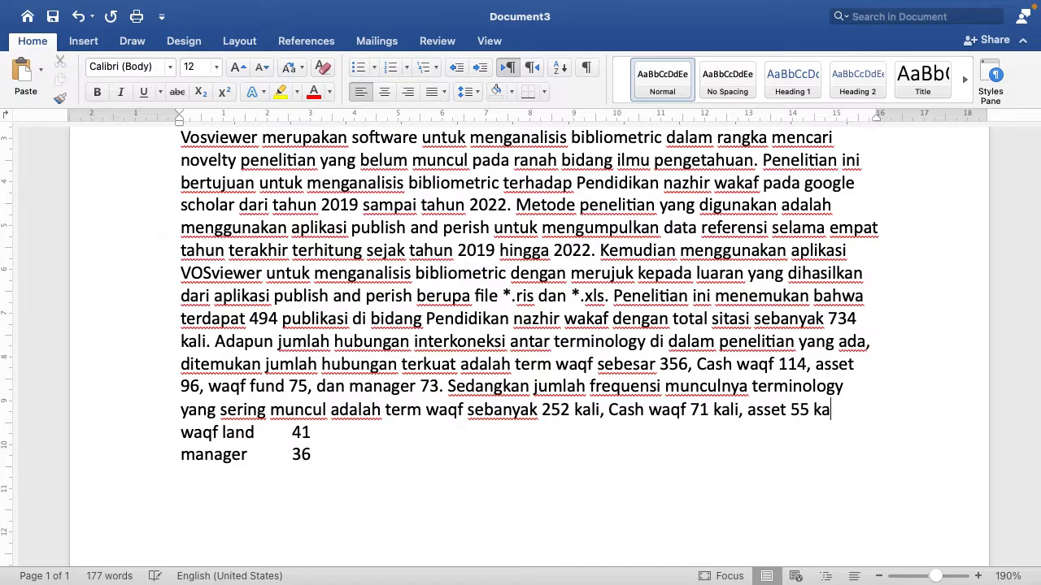
# Join the waqf land row to the frequency sentence as "waqf land 41 kali, dan".
pyautogui.press('Right')
pyautogui.hotkey('shift', 'Right')
pyautogui.press('Right')
pyautogui.press('Right')
pyautogui.write('kali, dan')
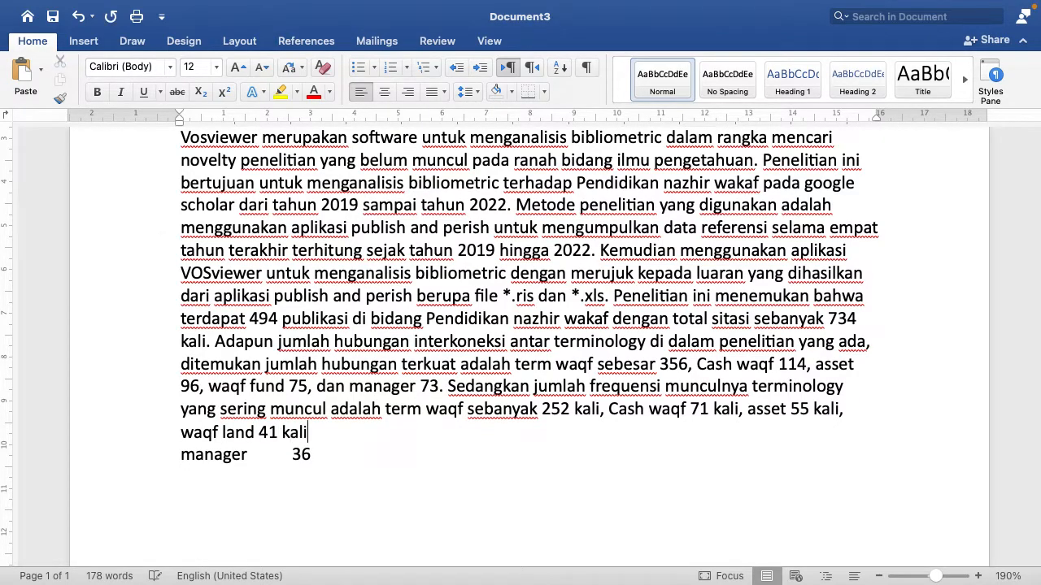
# Merge the last list row and end the frequency sentence with "manager 36 kali.".
pyautogui.hotkey('shift', 'Right')
pyautogui.hotkey('shift', 'Right')
pyautogui.press('BackSpace')
pyautogui.press('Right')
pyautogui.press('Right')
pyautogui.write('ka')
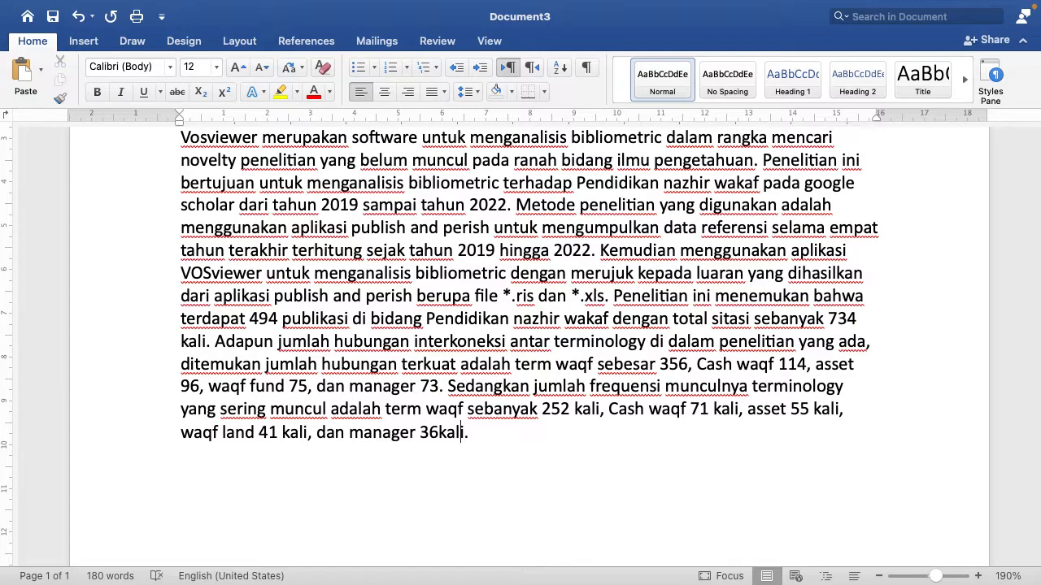
pyautogui.press('End')
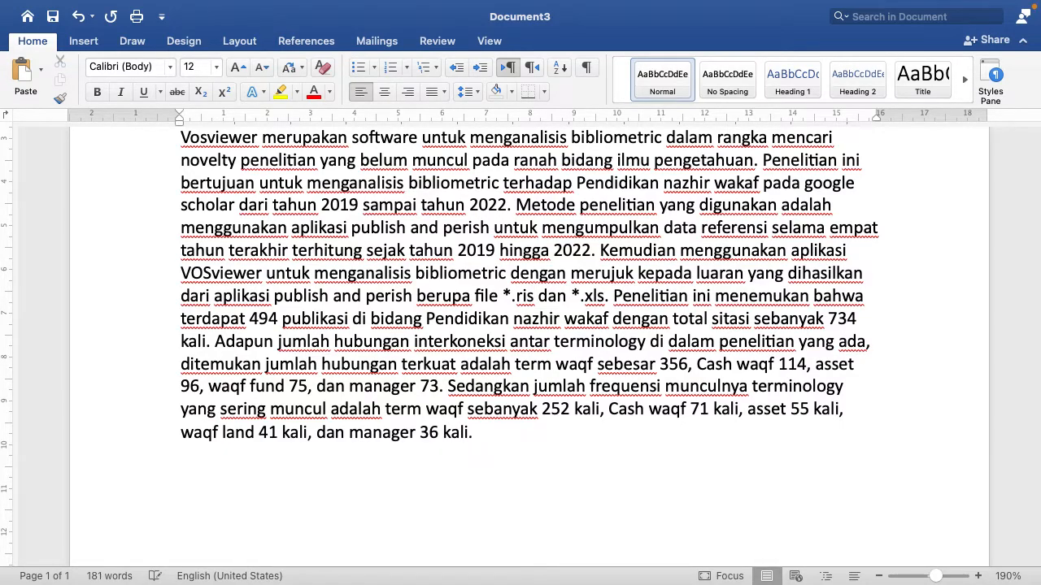
# Continue the abstract after the frequency sentence with "Dari temuan tersebut, peneliti menyimpulkan belum terdapat".
pyautogui.write('dari ')
pyautogui.write('temuan ')
pyautogui.write('terse')
pyautogui.write('but, penelit')
pyautogui.write('i menyui')
pyautogui.press('BackSpace')
pyautogui.press('BackSpace')
pyautogui.write('im')
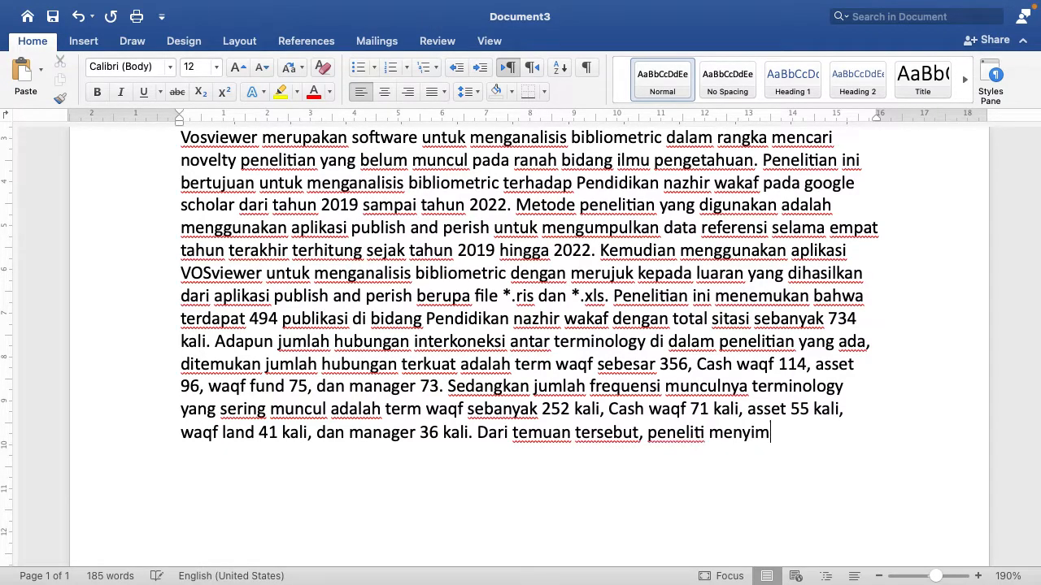
pyautogui.write('pulkan belum terdapat')
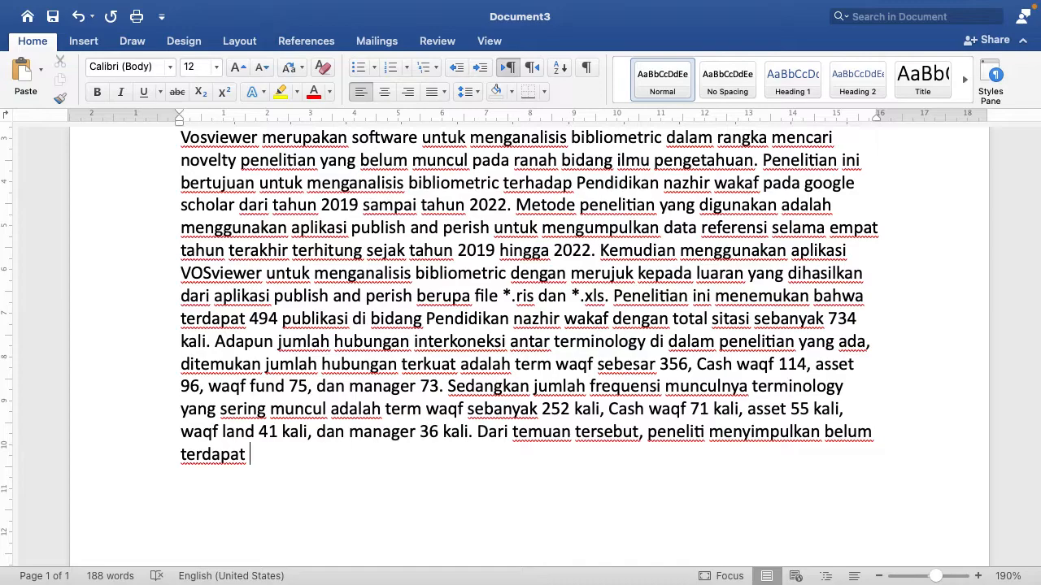
# Finish the conclusion sentence with "terminology kurikulum yang dikaitkan dengan program Pendidikan nazhir wakaf".
pyautogui.write('terminology kuri')
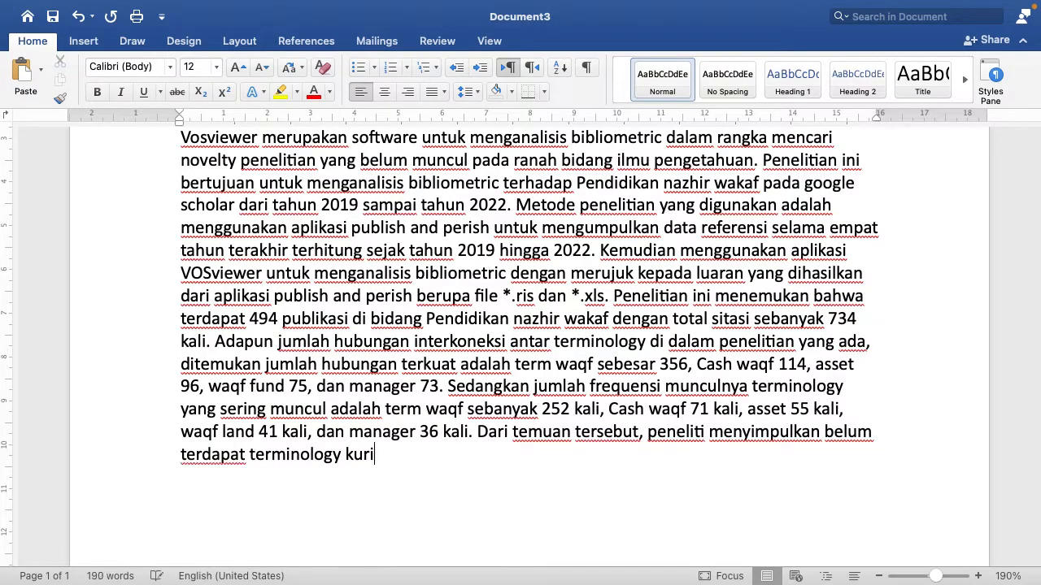
pyautogui.write('kulum y')
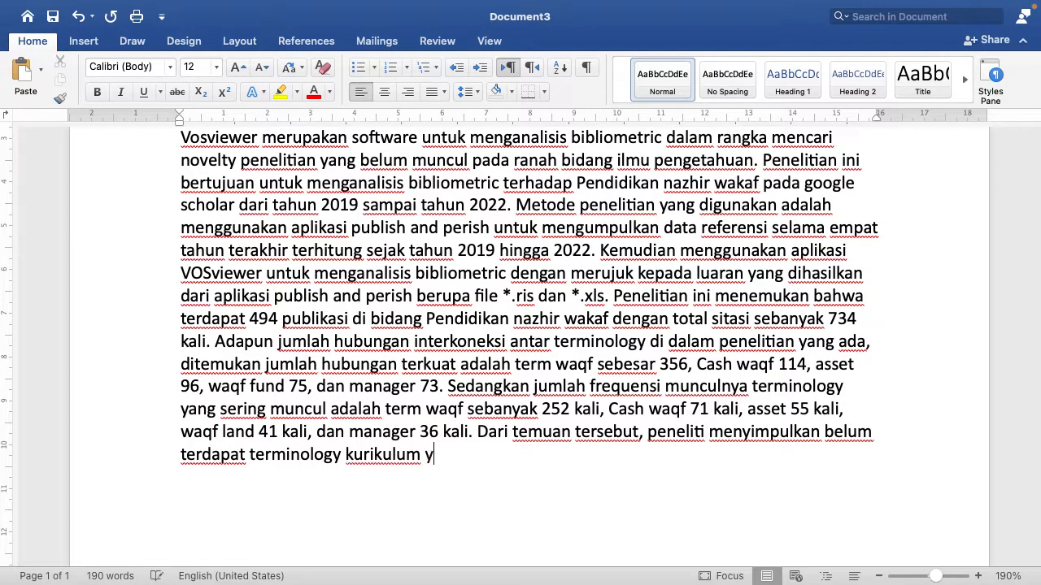
pyautogui.write('ang dikatkan')
pyautogui.press('BackSpace')
pyautogui.press('BackSpace')
pyautogui.press('BackSpace')
pyautogui.press('BackSpace')
pyautogui.press('BackSpace')
pyautogui.write('itkan den')
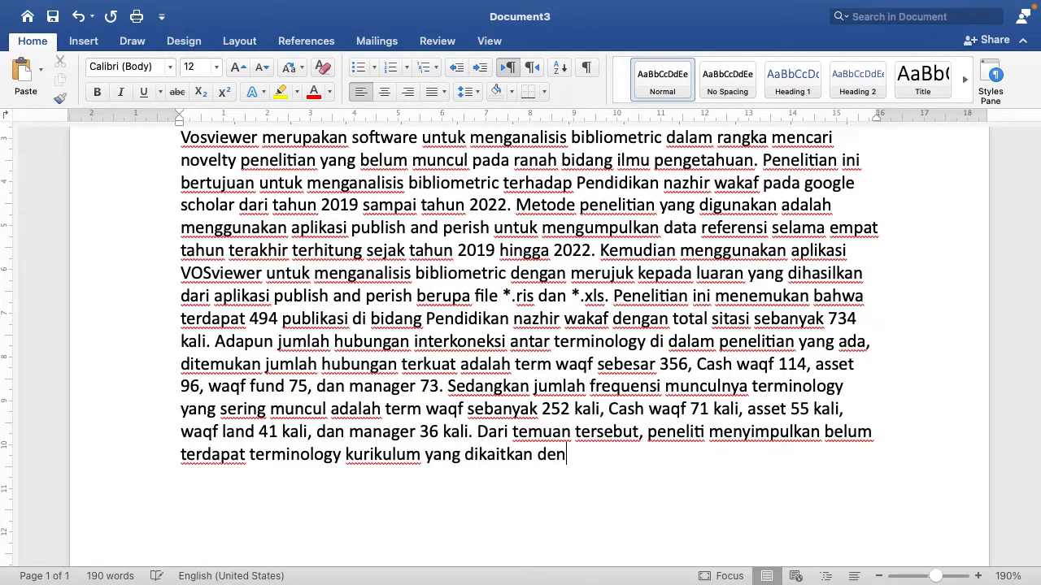
pyautogui.write('gan program Pendidikan n')
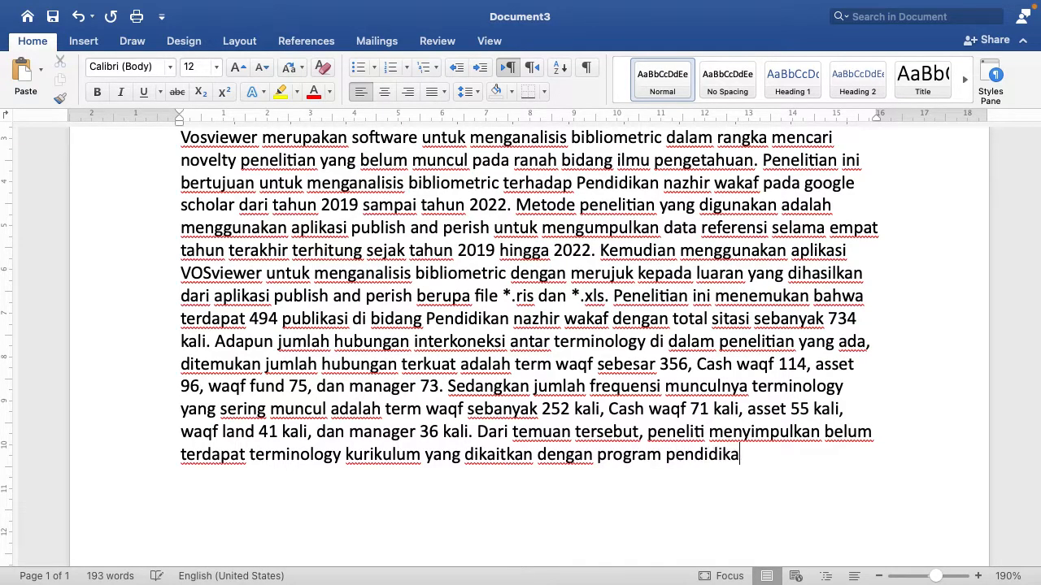
pyautogui.write('azhir wakaf')
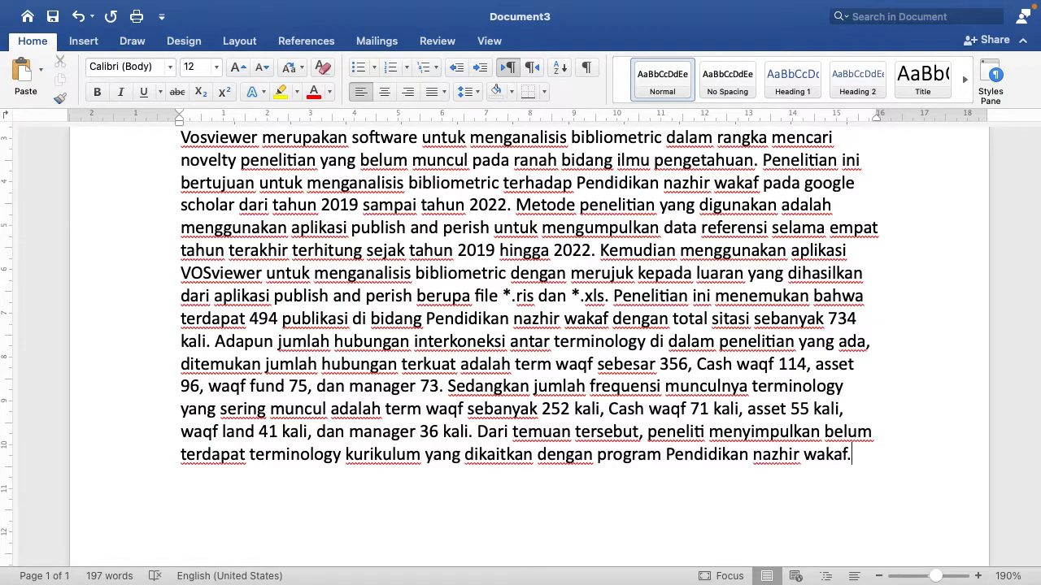
# End the conclusion sentence with a period and begin the recommendation with "Maka, disarankan untuk melakukan penelitian lanjutan berupa".
pyautogui.write('. Maka, di')
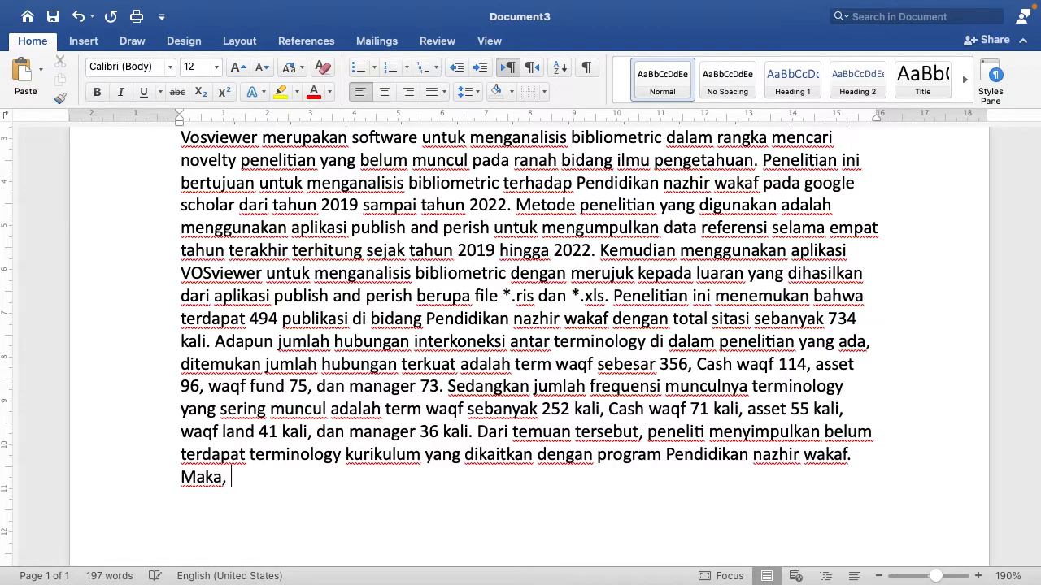
pyautogui.write('reko')
pyautogui.press('BackSpace')
pyautogui.press('BackSpace')
pyautogui.press('BackSpace')
pyautogui.press('BackSpace')
pyautogui.write('sarankan ')
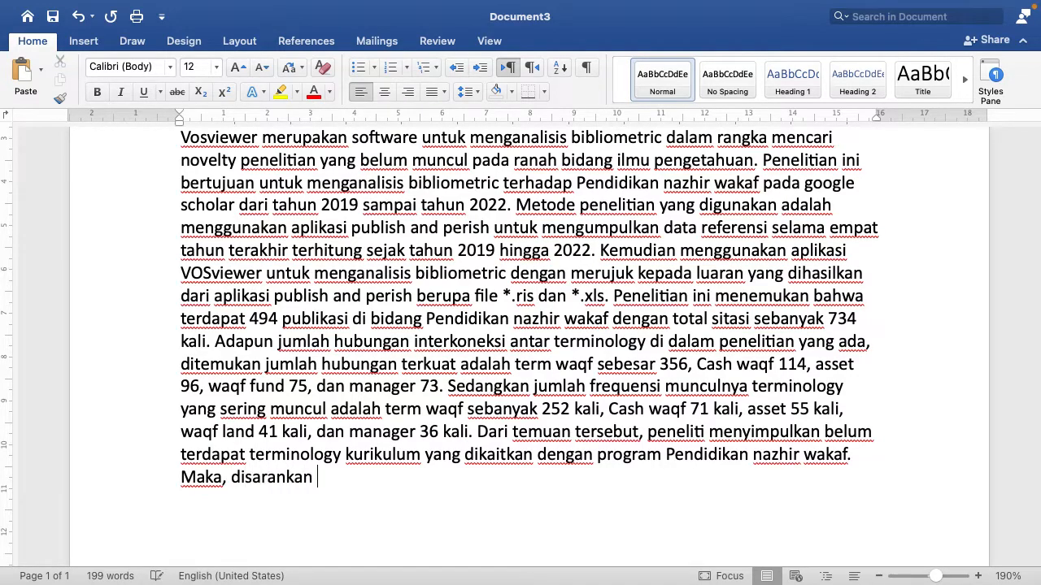
pyautogui.write('untuk mel')
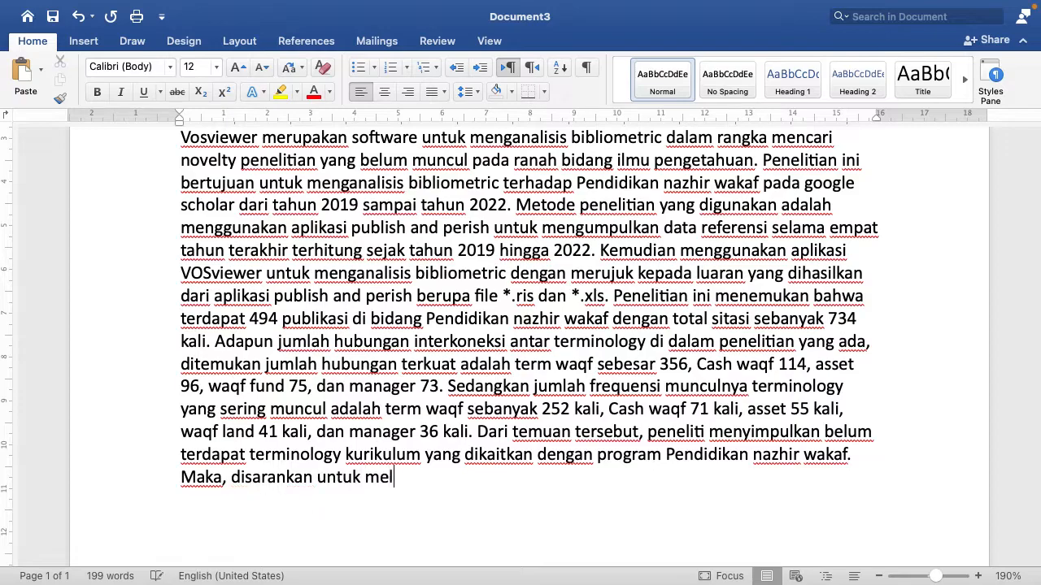
pyautogui.write('akukan peneli')
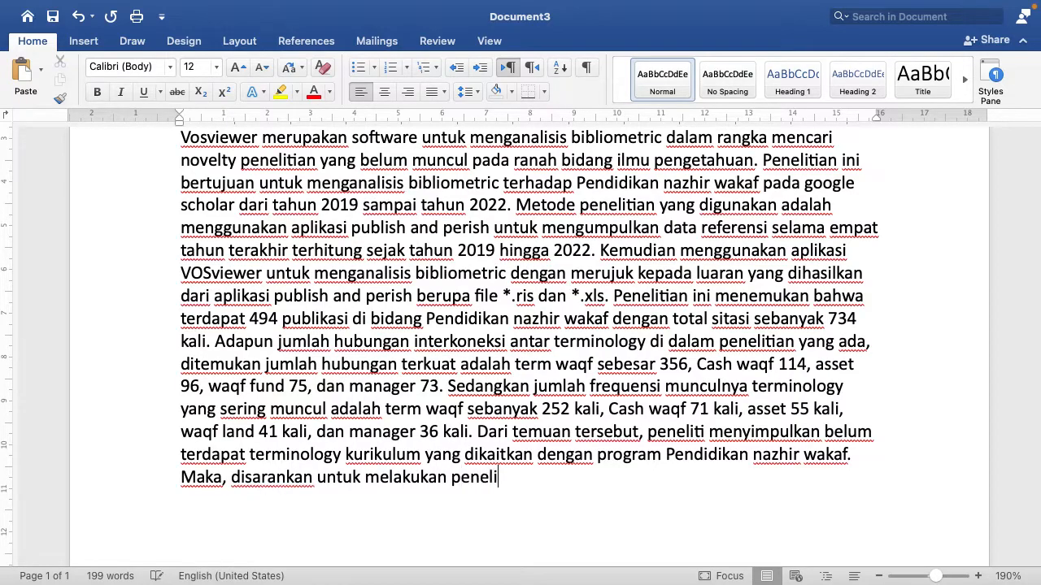
pyautogui.write('tian lanjutan berupa')
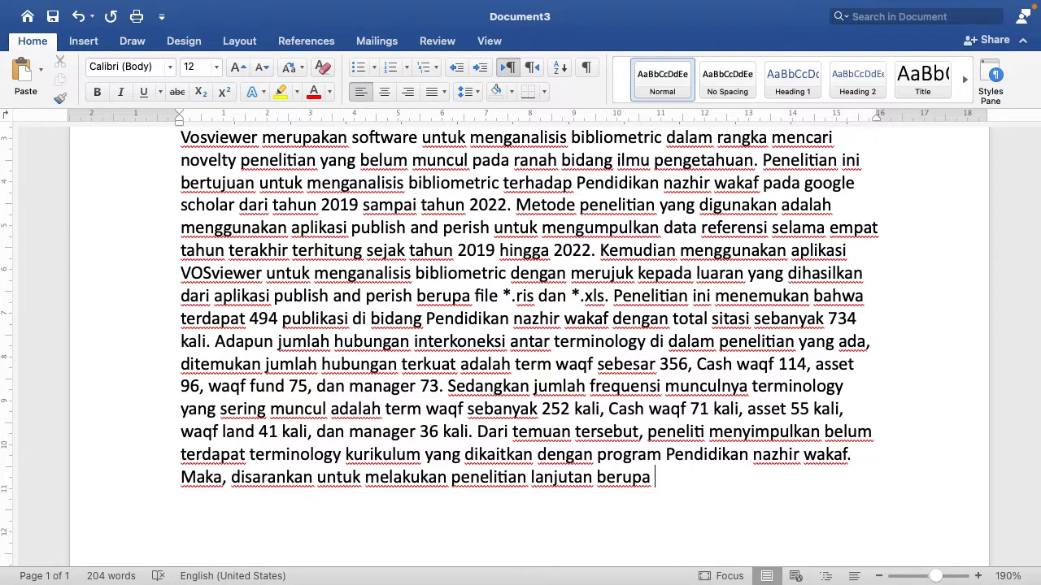
# Complete the recommendation sentence with "pengembangan kurikulum program profesi nazhir wakaf.".
pyautogui.write('pengemba')
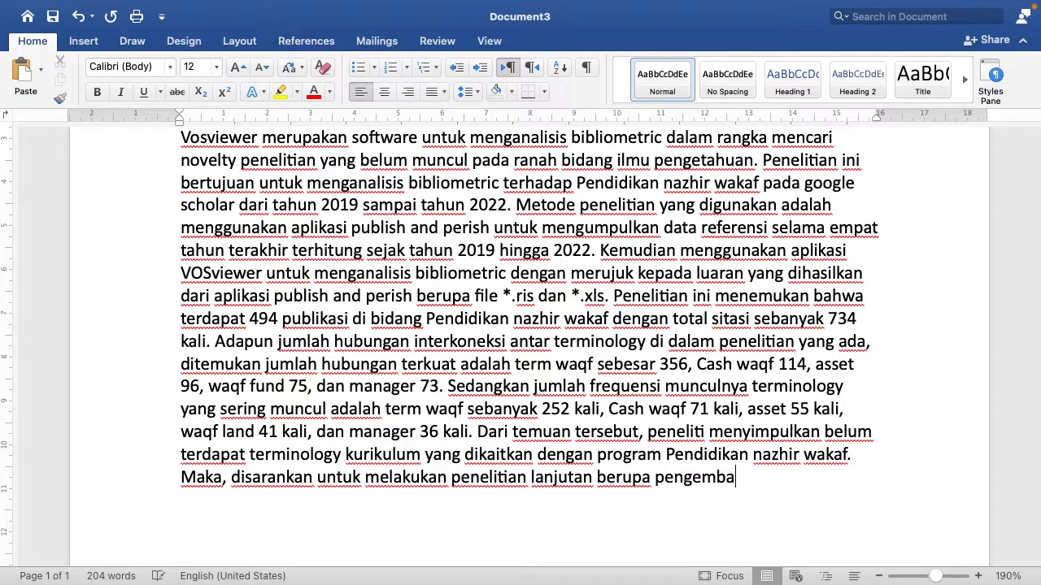
pyautogui.write('ngan k')
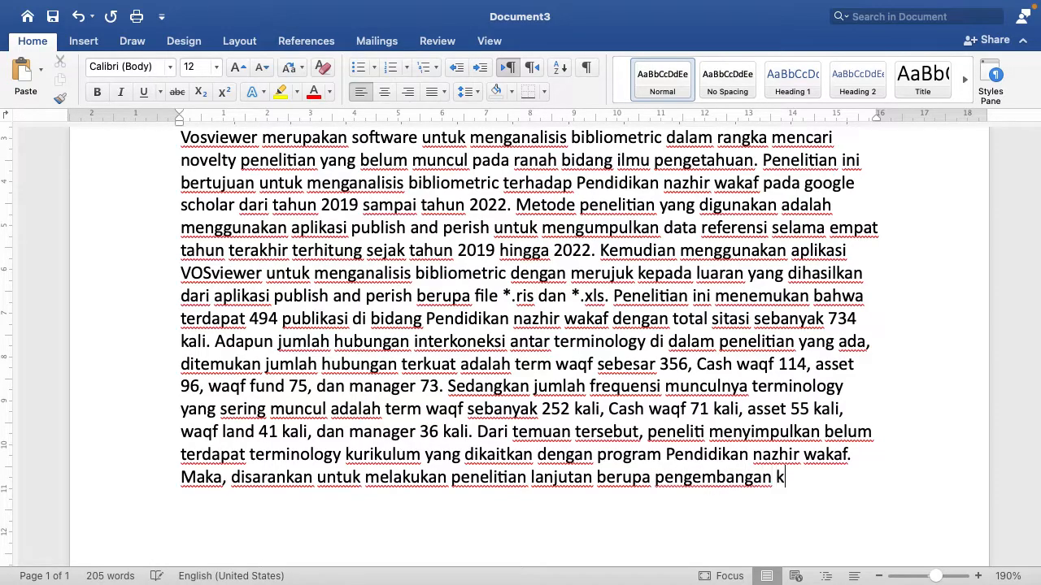
pyautogui.write('urikulum nazh')
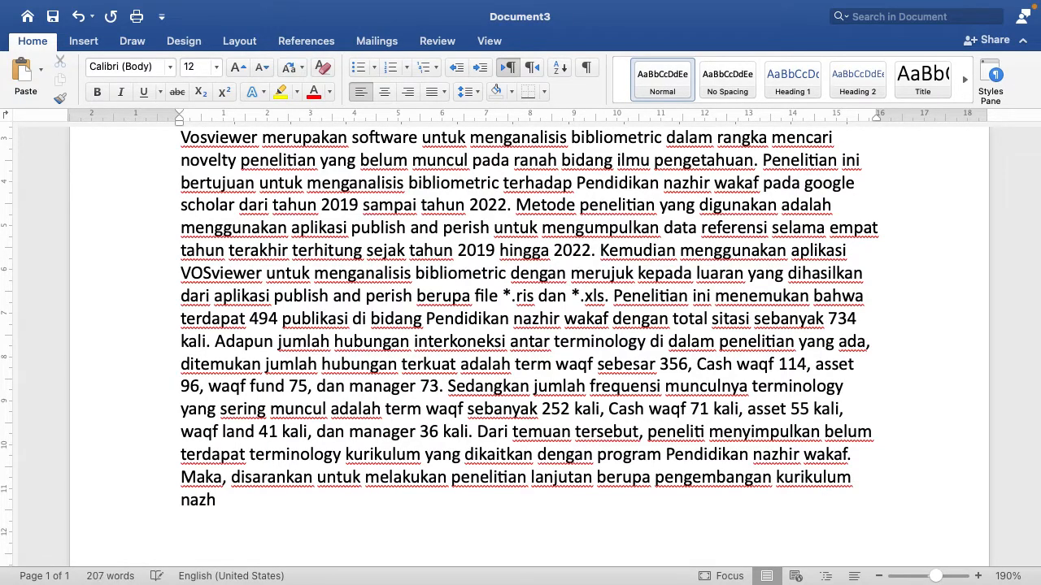
pyautogui.press('BackSpace')
pyautogui.press('BackSpace')
pyautogui.press('BackSpace')
pyautogui.press('BackSpace')
pyautogui.write('prog')
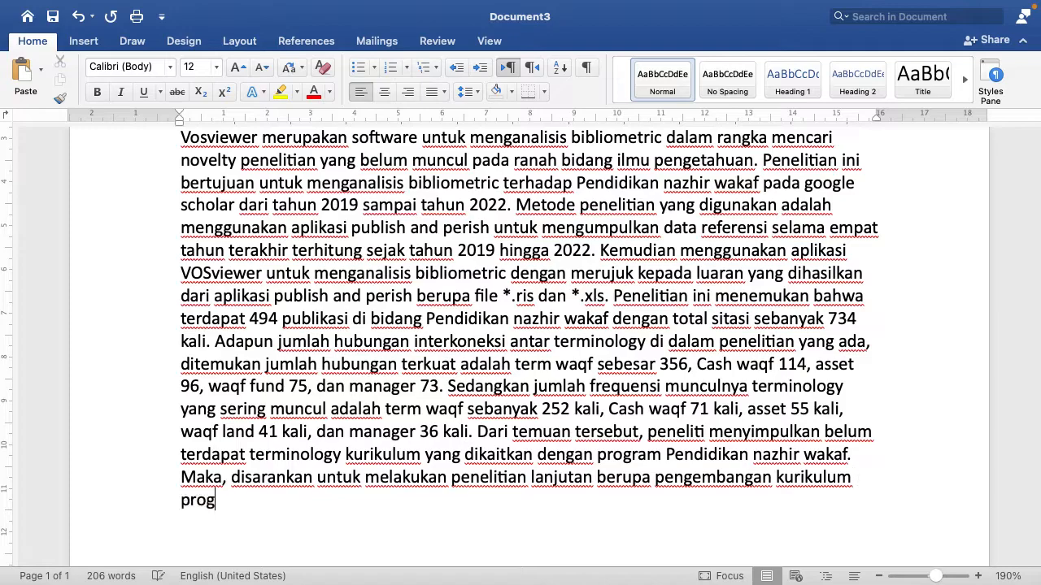
pyautogui.write('ram profesi nazhir wakaf.')
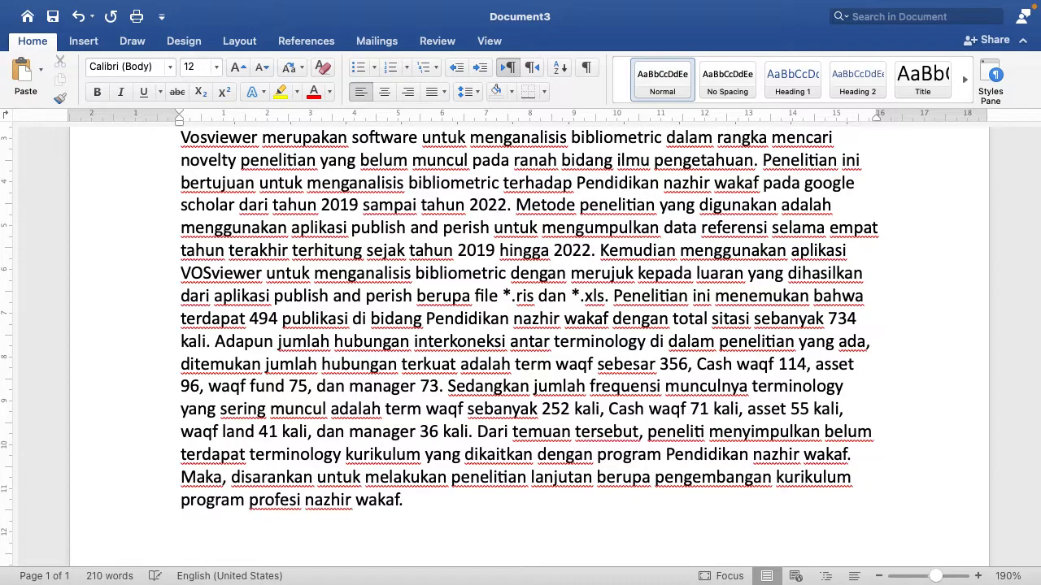
# Add the section headings "Pendahuluan" and "Pembahasan" on separate lines below the abstract, with a new line after them.
pyautogui.write('  Pendahulun')
pyautogui.press('Return')
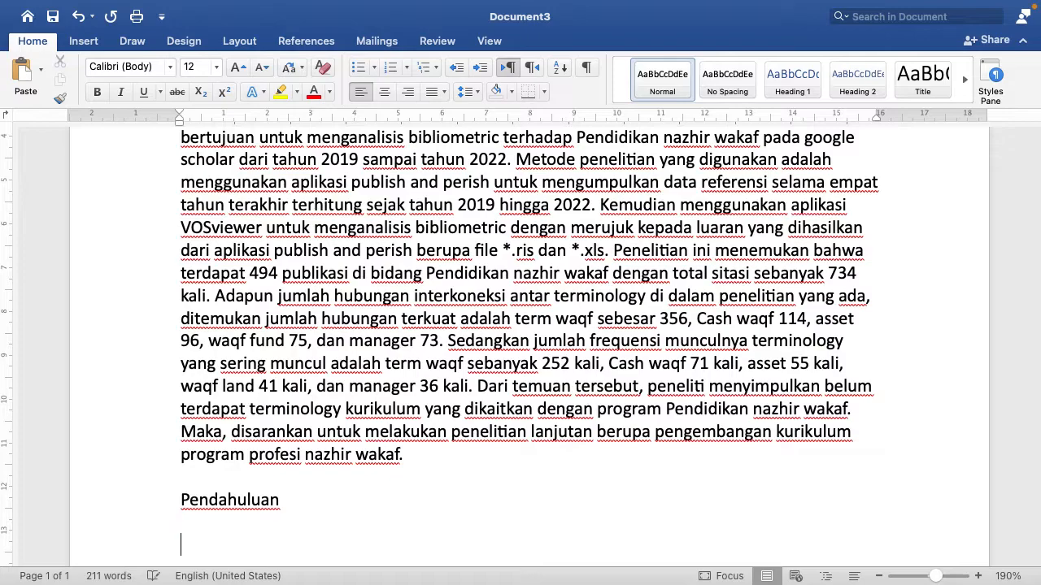
pyautogui.write('Pembahasan')
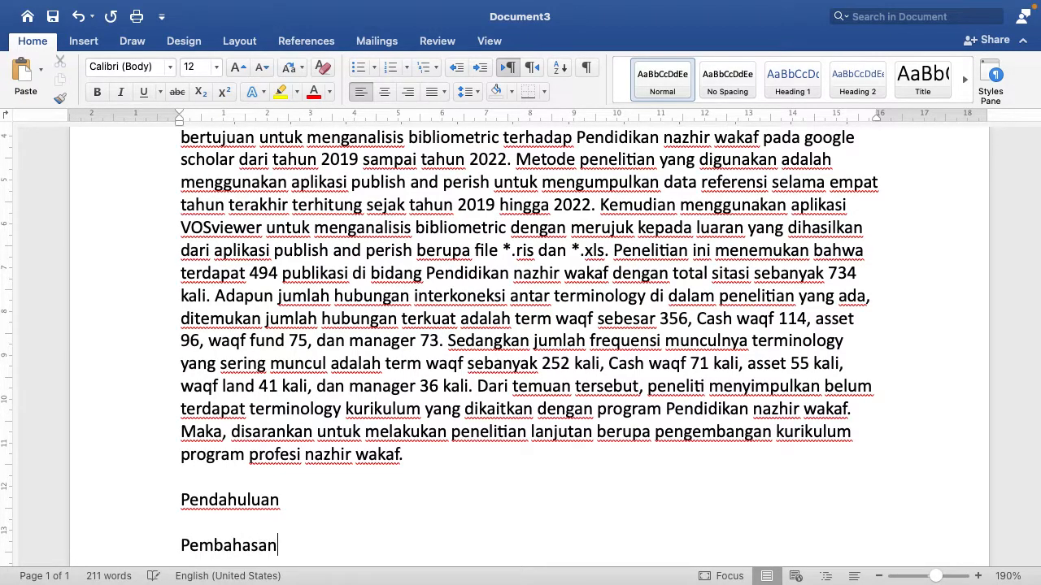
pyautogui.press('Return')
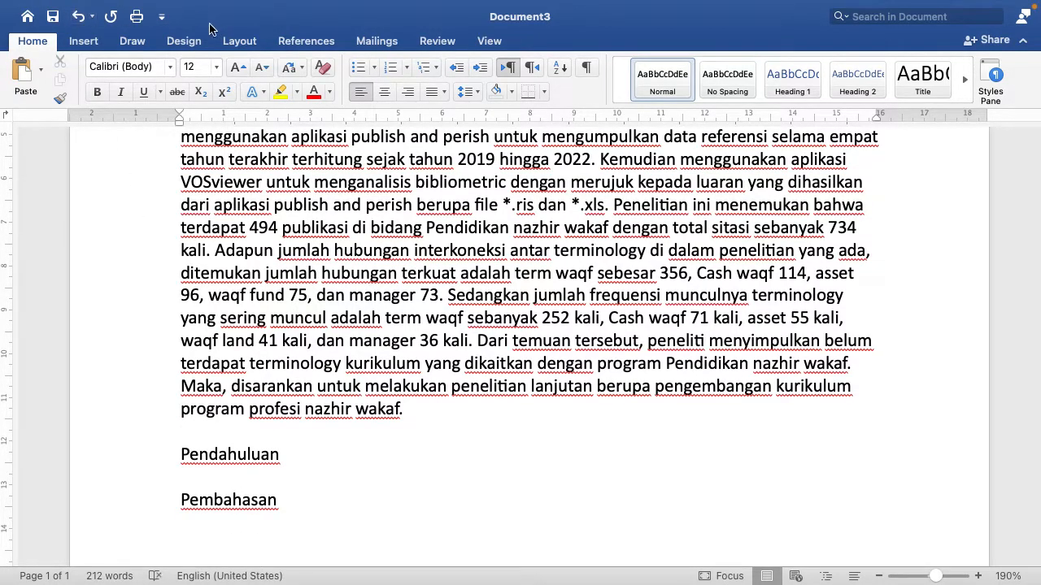
# Insert six Desktop images below the Pembahasan heading: the three Nadzhir waqf Education PNGs and the three VOSviewer screenshots.
pyautogui.click(83, 42)
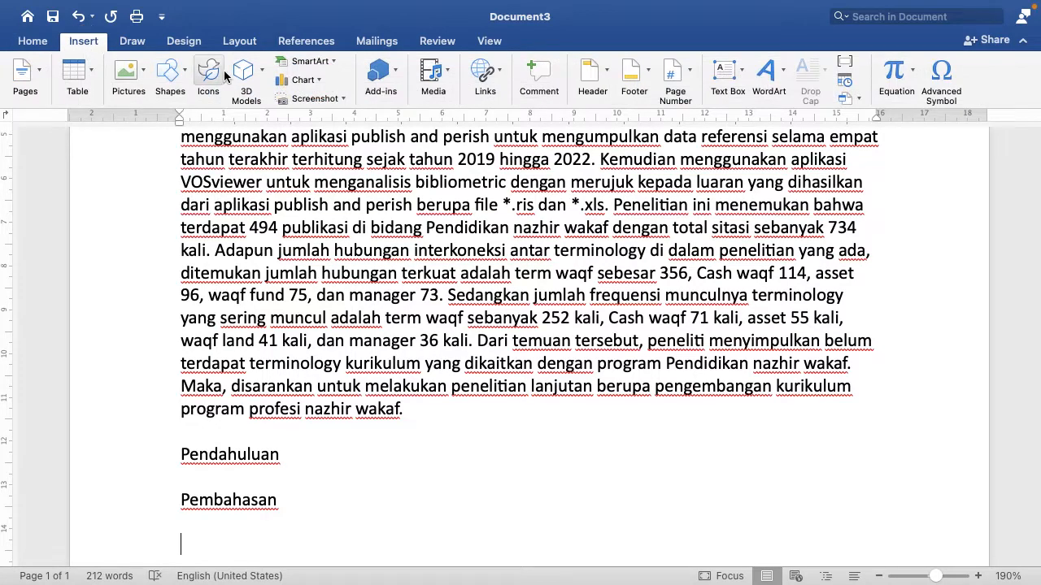
pyautogui.click(130, 75)
pyautogui.click(166, 116)
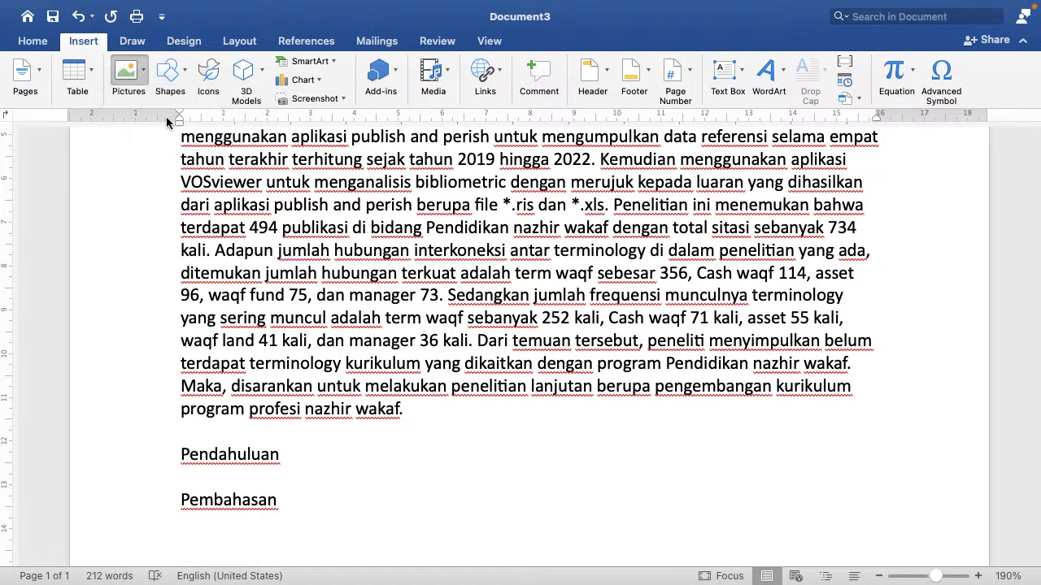
pyautogui.click(478, 234)
pyautogui.keyDown('shift'); pyautogui.click(572, 230); pyautogui.keyUp('shift')
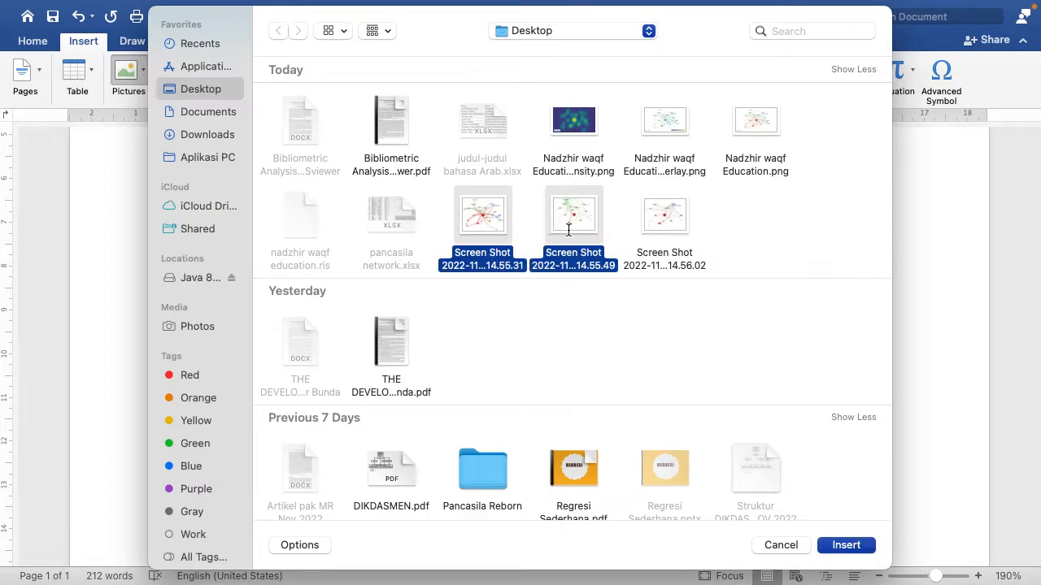
pyautogui.keyDown('shift'); pyautogui.click(664, 228); pyautogui.keyUp('shift')
pyautogui.keyDown('shift'); pyautogui.click(580, 136); pyautogui.keyUp('shift')
pyautogui.keyDown('shift'); pyautogui.click(681, 133); pyautogui.keyUp('shift')
pyautogui.keyDown('shift'); pyautogui.click(779, 135); pyautogui.keyUp('shift')
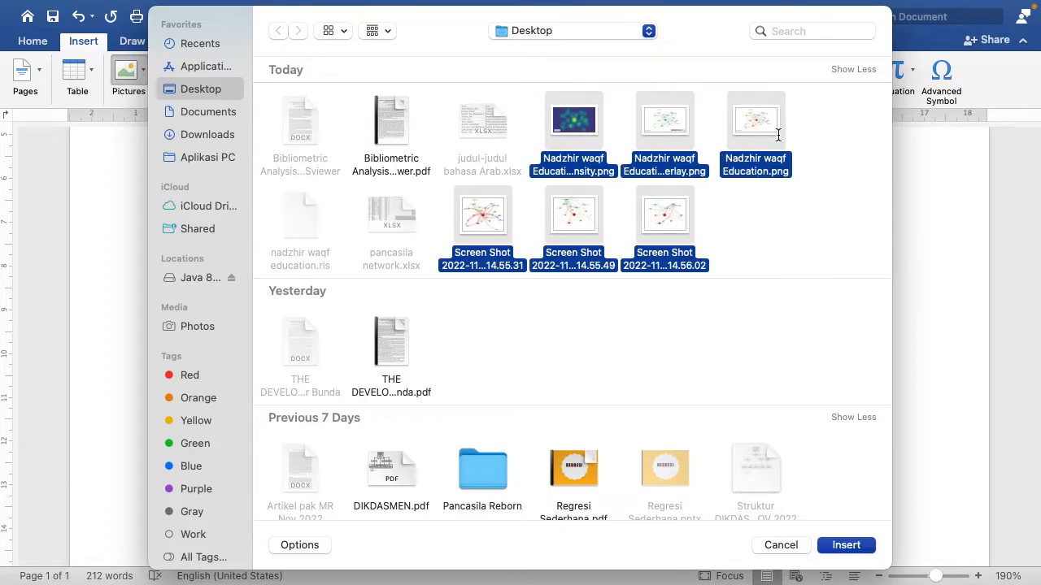
pyautogui.press('Return')
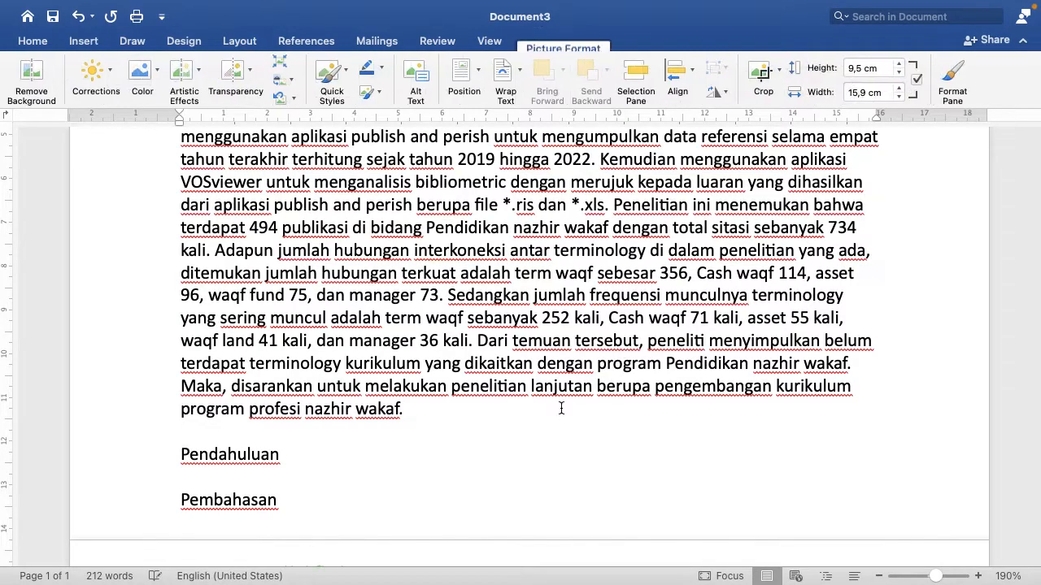
# Start a new line after the last inserted VOSviewer network map.
pyautogui.click(917, 370)
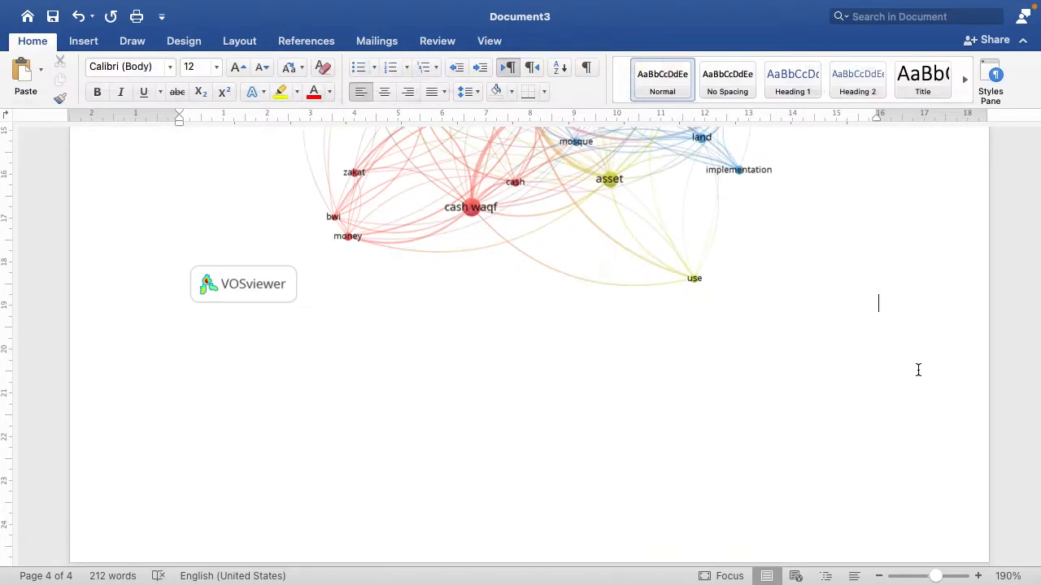
pyautogui.scroll(8, 918, 369)
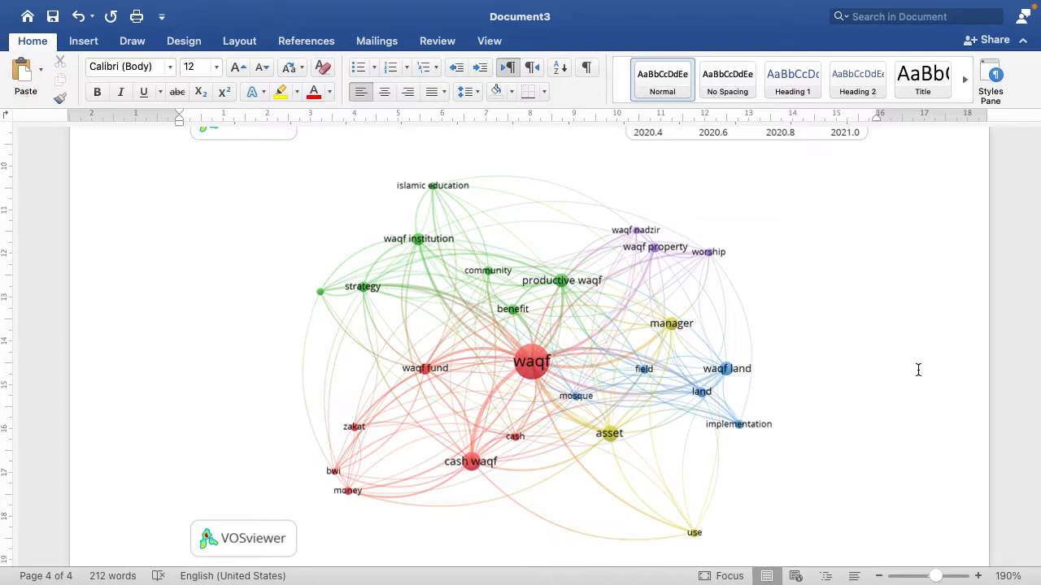
pyautogui.press('Return')
# Switch to the Excel workbook Book4 and open the Summary sheet with the publications per year.
pyautogui.press('super+Tab')
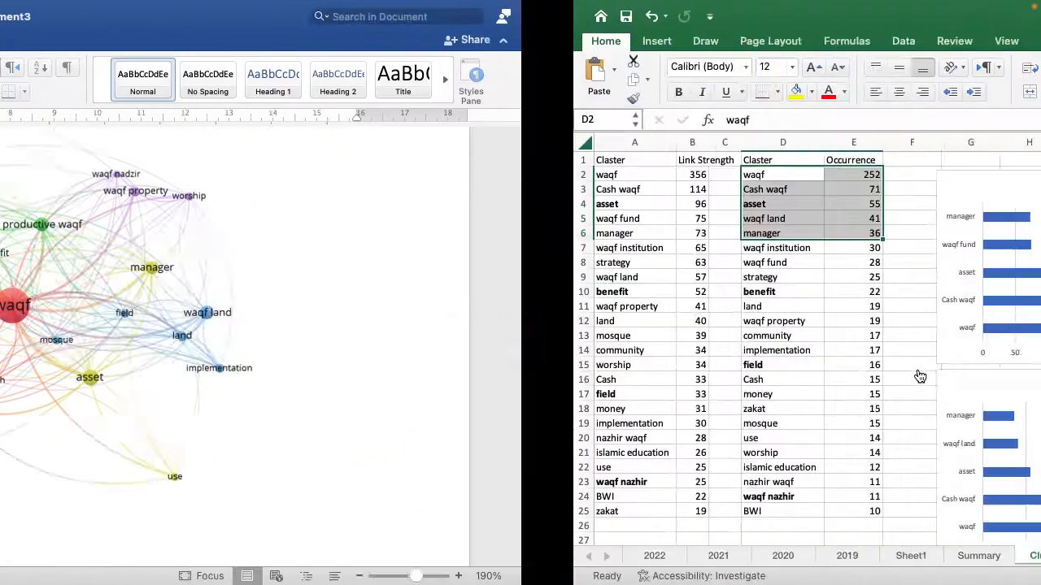
pyautogui.click(641, 372)
pyautogui.click(667, 351)
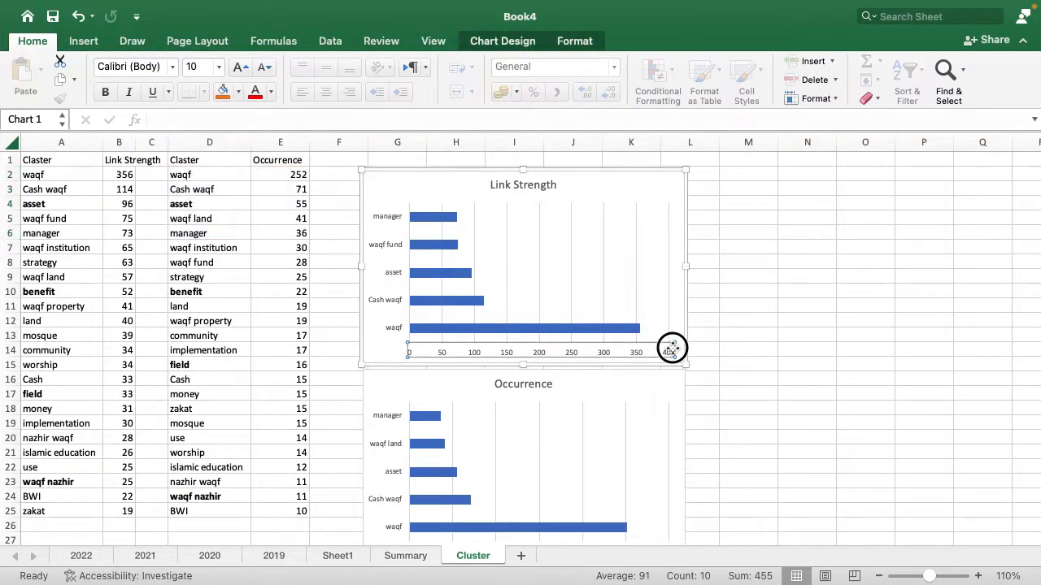
pyautogui.click(401, 561)
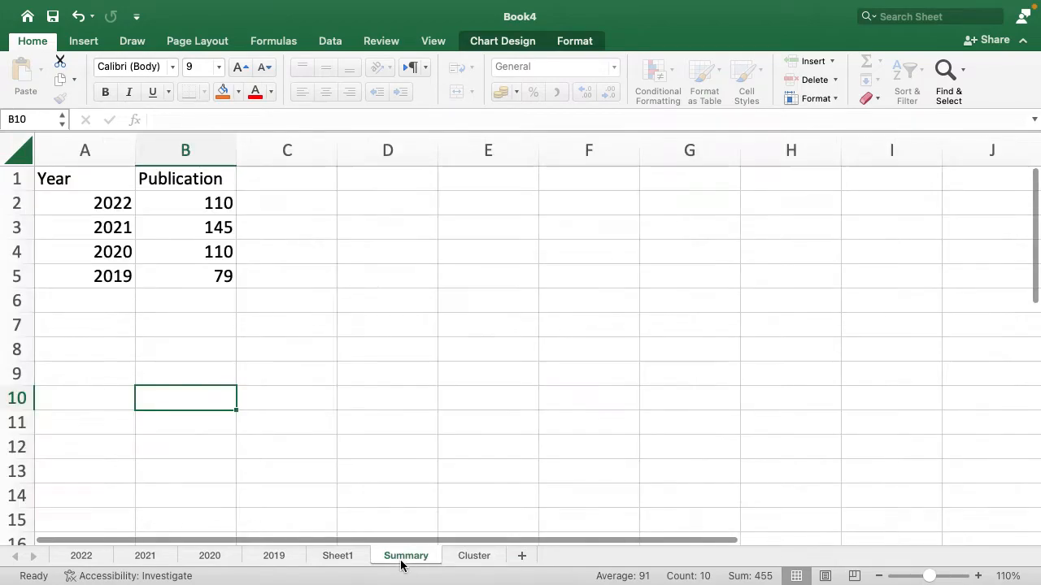
pyautogui.click(374, 410)
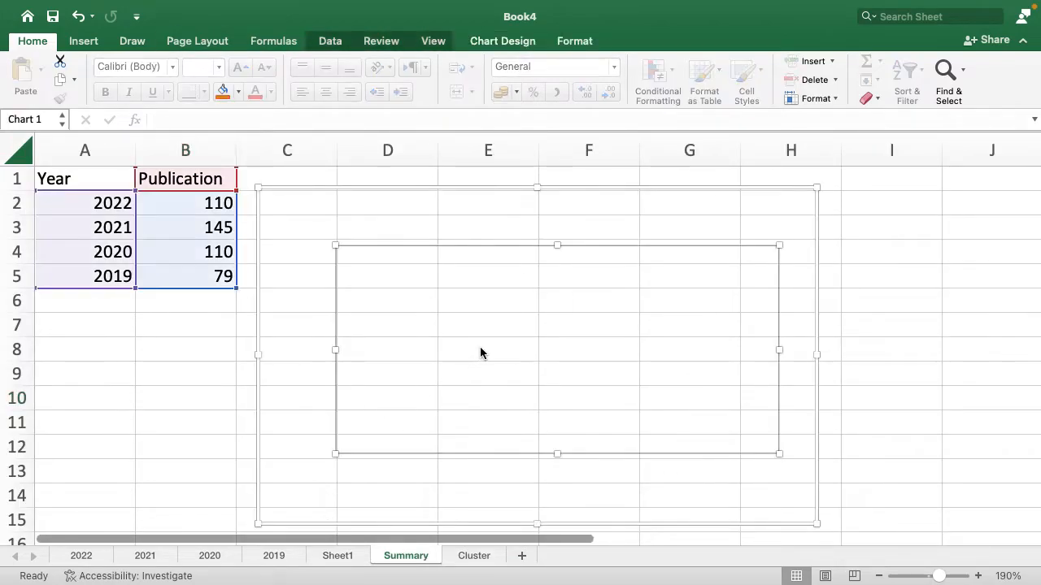
pyautogui.click(366, 188)
pyautogui.click(198, 204)
# Insert a scatter chart with smooth lines and markers from the Year and Publication data in A1:B5.
pyautogui.click(103, 181)
pyautogui.hotkey('shift', 'Down')
pyautogui.hotkey('shift', 'Down')
pyautogui.hotkey('shift', 'Down')
pyautogui.hotkey('shift', 'Down')
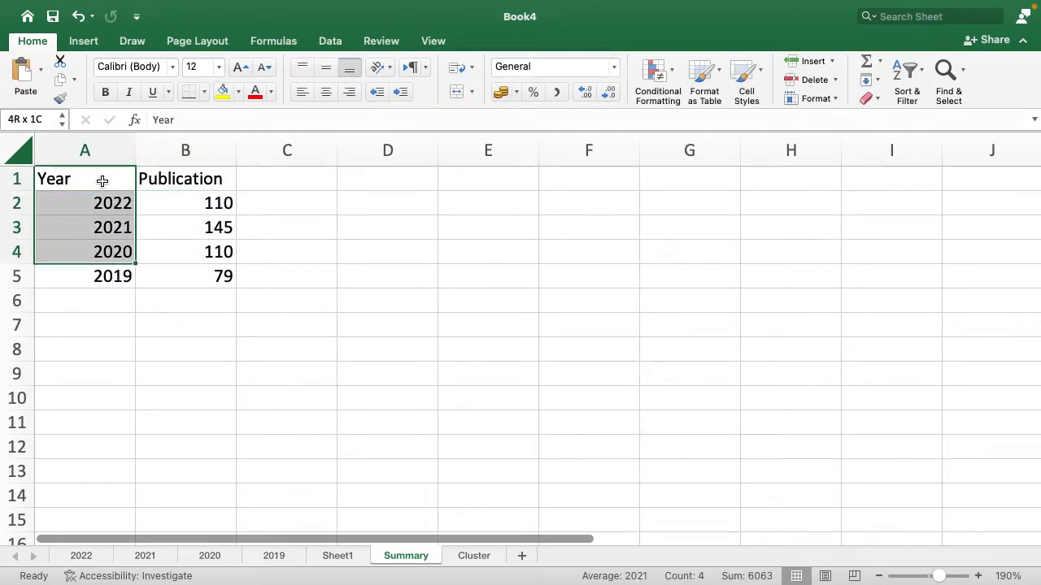
pyautogui.hotkey('shift', 'Right')
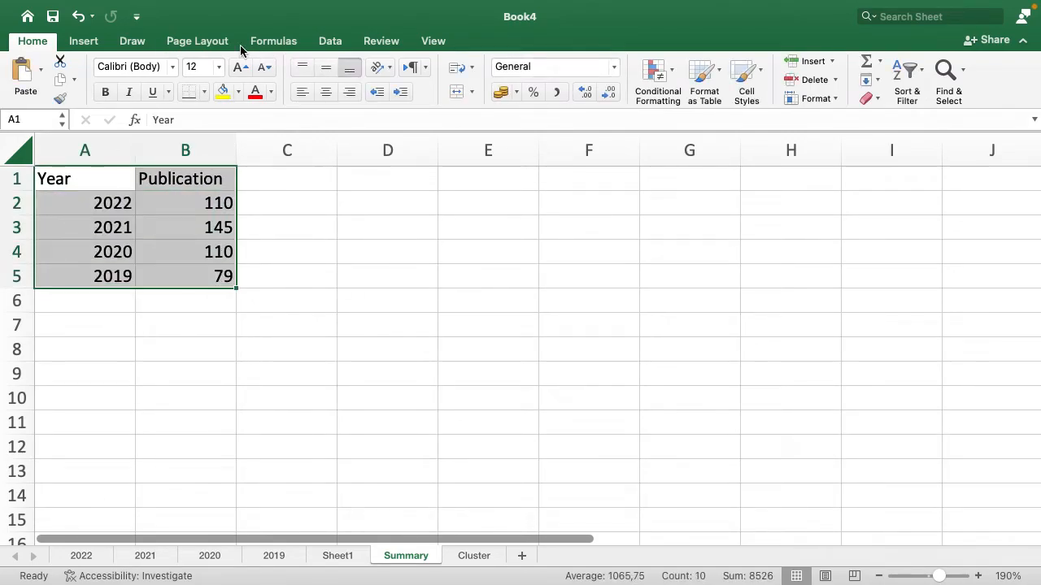
pyautogui.click(83, 41)
pyautogui.click(474, 99)
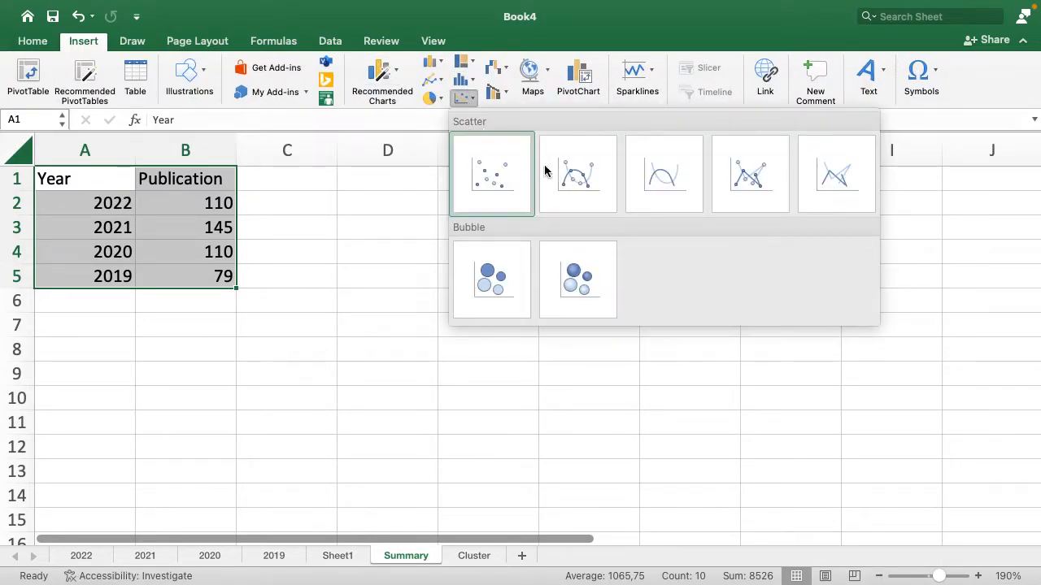
pyautogui.click(569, 173)
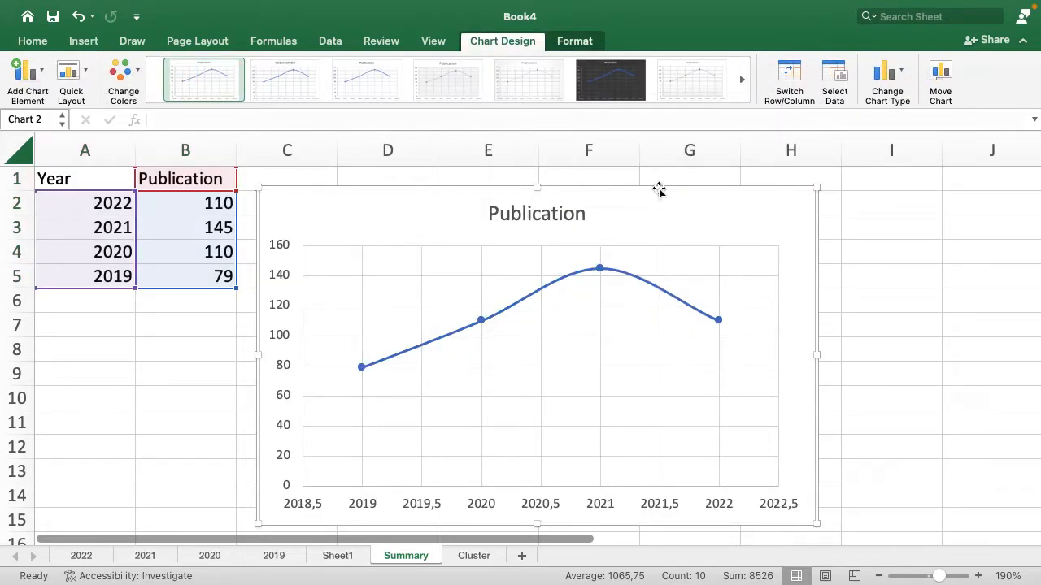
# Copy the Publication scatter chart into Document3 below the last VOSviewer map and start a new line after it.
pyautogui.hotkey('ctrl', 'Right')
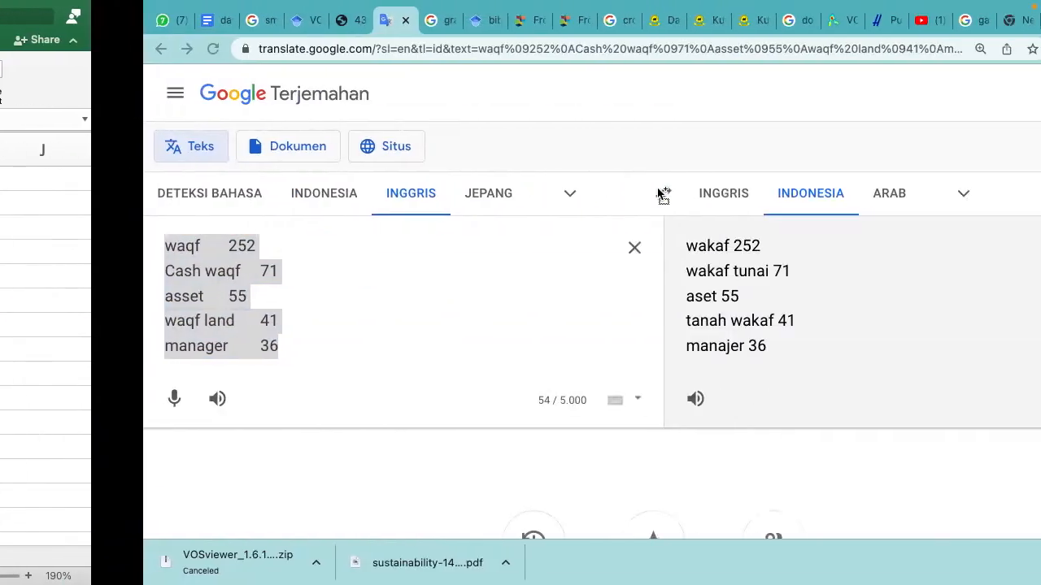
pyautogui.hotkey('ctrl', 'Left')
pyautogui.hotkey('ctrl', 'Left')
pyautogui.hotkey('ctrl', 'Left')
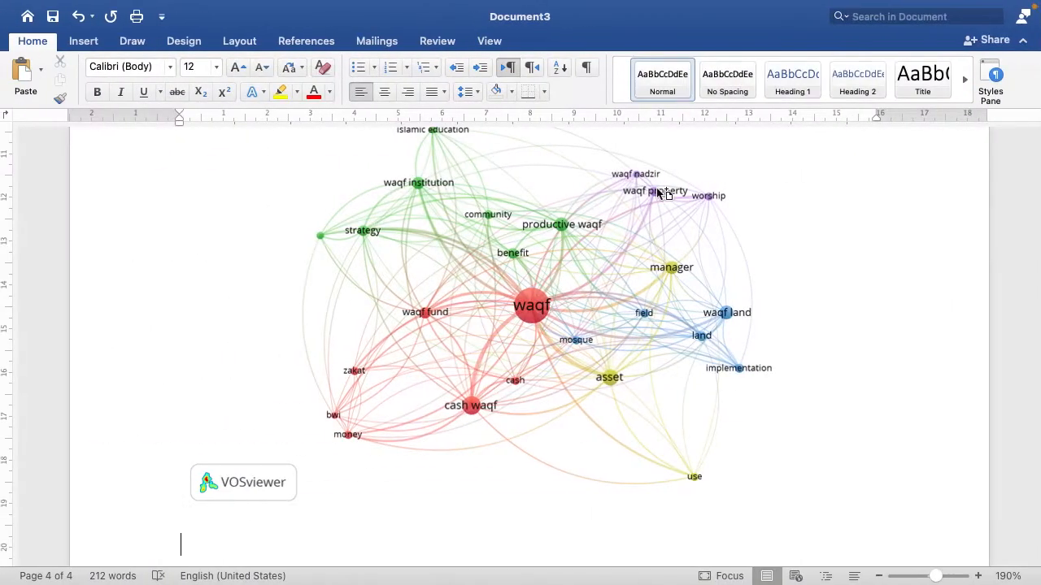
pyautogui.hotkey('ctrl', 'Right')
pyautogui.scroll(-2, 658, 187)
pyautogui.press('cmd+v')
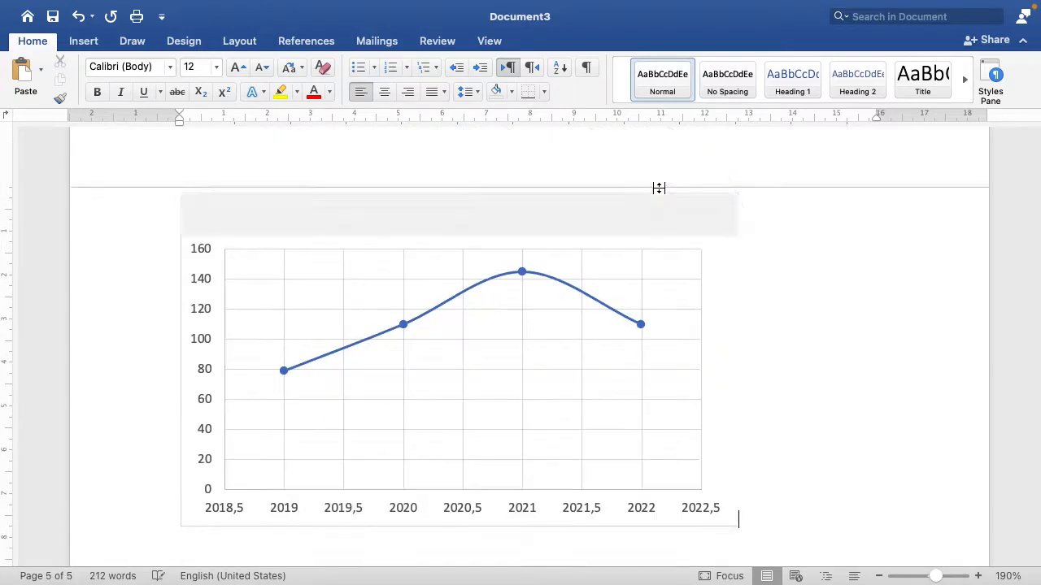
pyautogui.press('Return')
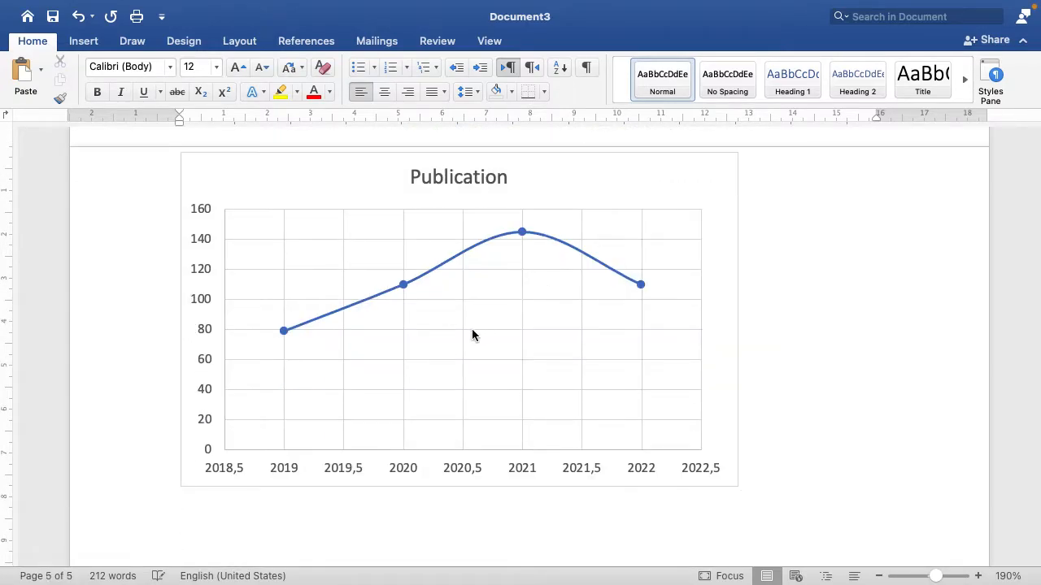
# Copy the Link Strength bar chart from Book4's Cluster sheet into the Word document below the Publication chart.
pyautogui.hotkey('ctrl', 'Left')
pyautogui.hotkey('ctrl', 'Right')
pyautogui.hotkey('ctrl', 'Right')
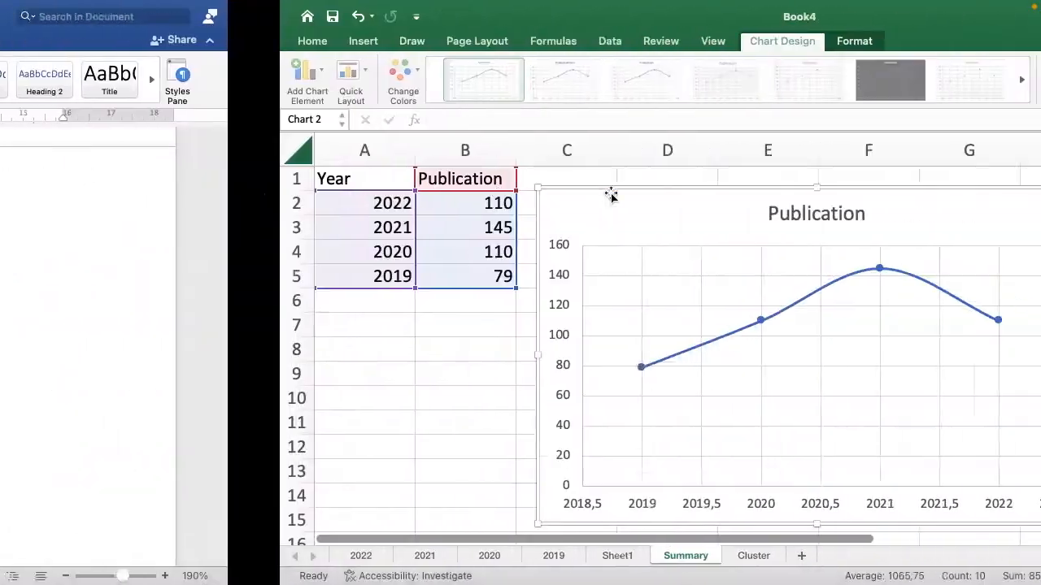
pyautogui.hotkey('ctrl', 'Left')
pyautogui.hotkey('ctrl', 'Right')
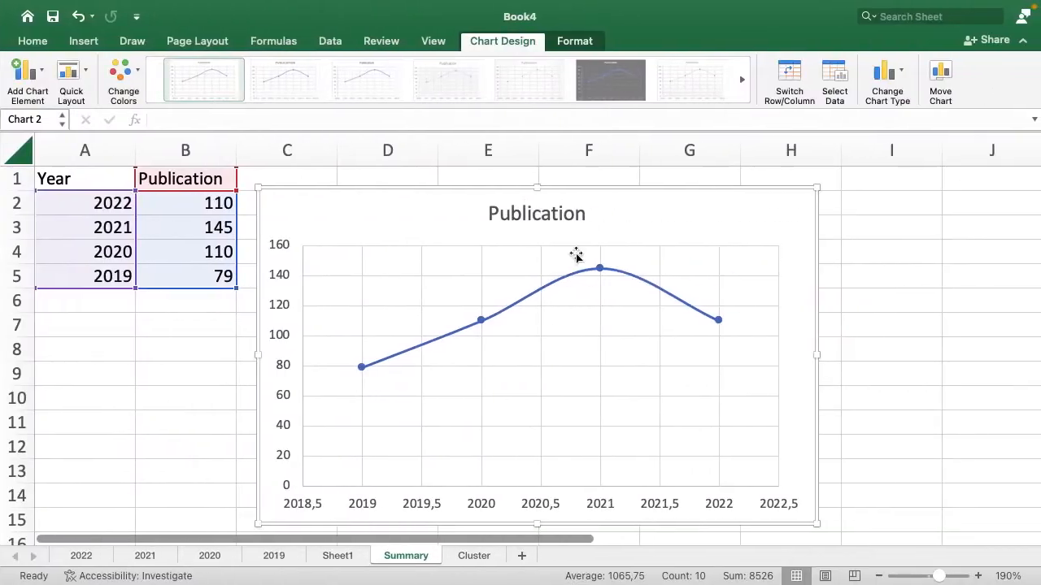
pyautogui.click(475, 557)
pyautogui.click(487, 171)
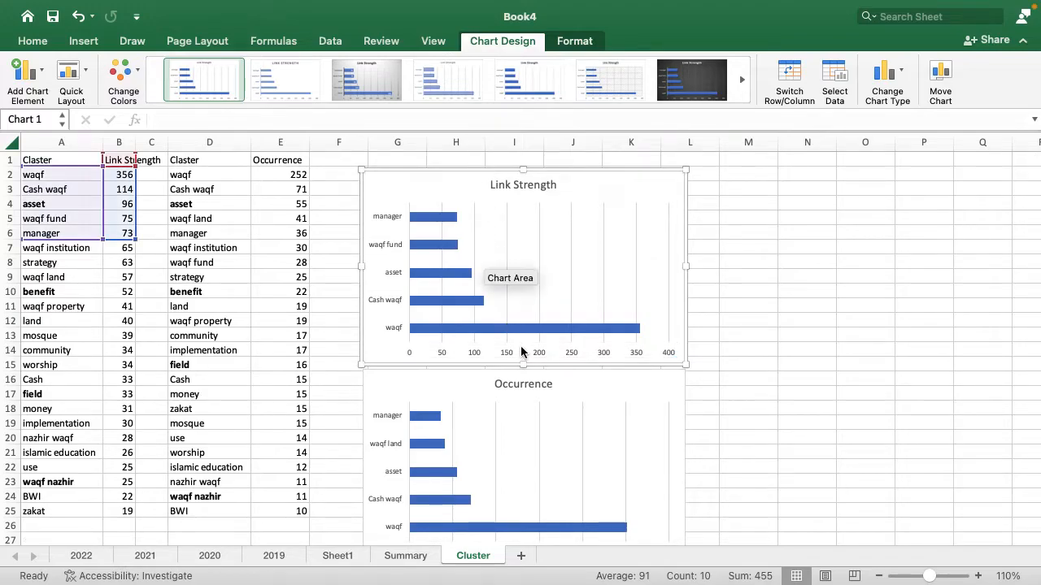
pyautogui.hotkey('ctrl', 'Left')
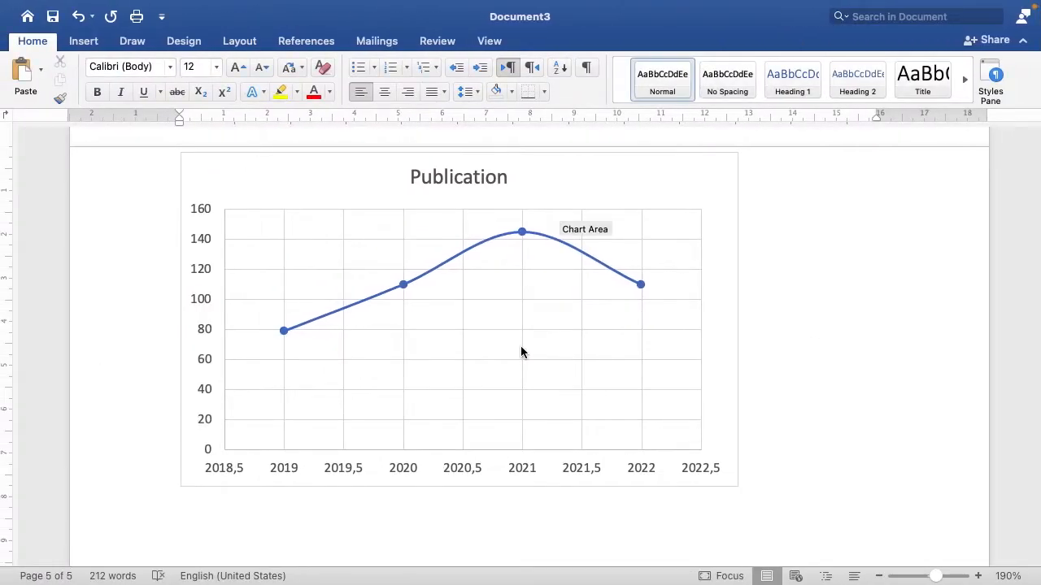
pyautogui.press('super+v')
pyautogui.scroll(-1, 520, 358)
# Copy the Occurrence bar chart from the Cluster sheet into the Word document below the Link Strength chart.
pyautogui.hotkey('ctrl', 'Right')
pyautogui.hotkey('ctrl', 'Right')
pyautogui.click(486, 380)
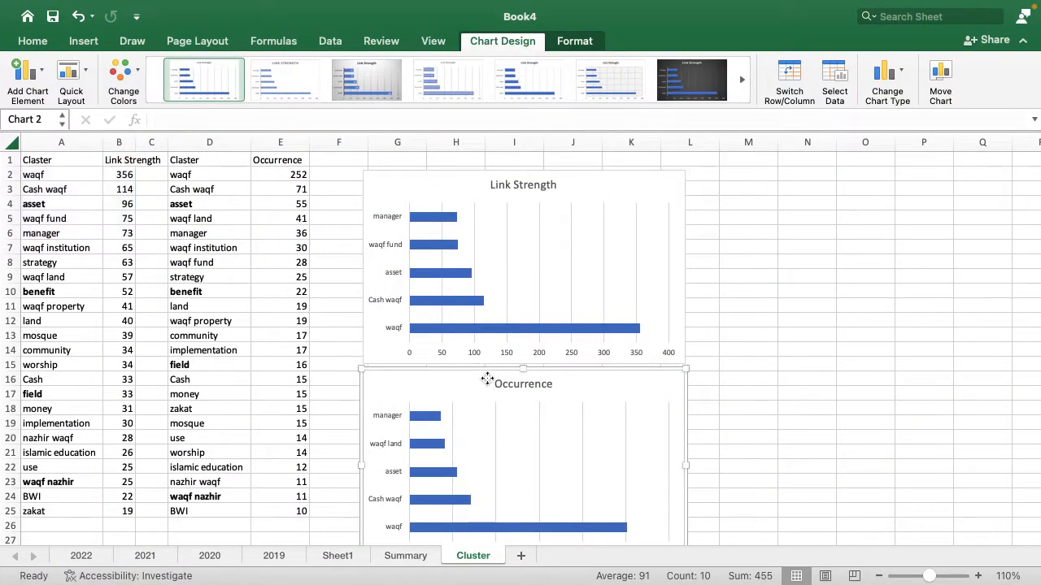
pyautogui.hotkey('ctrl', 'Left')
pyautogui.hotkey('ctrl', 'Left')
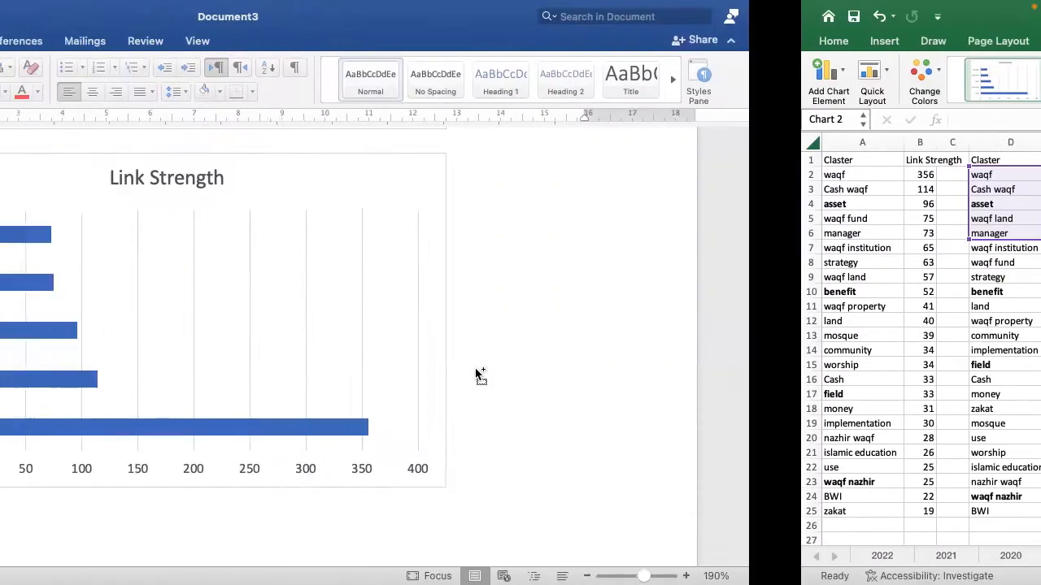
pyautogui.scroll(-5, 476, 372)
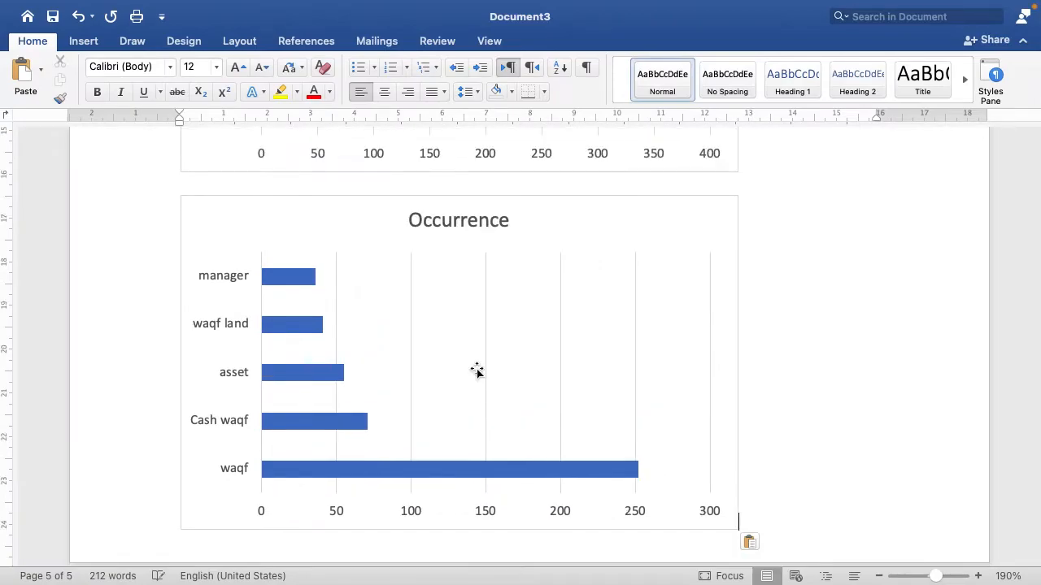
# Review the document from the inserted charts back up through the VOSviewer maps to the Abstrak text.
pyautogui.scroll(6, 476, 373)
pyautogui.scroll(20, 476, 372)
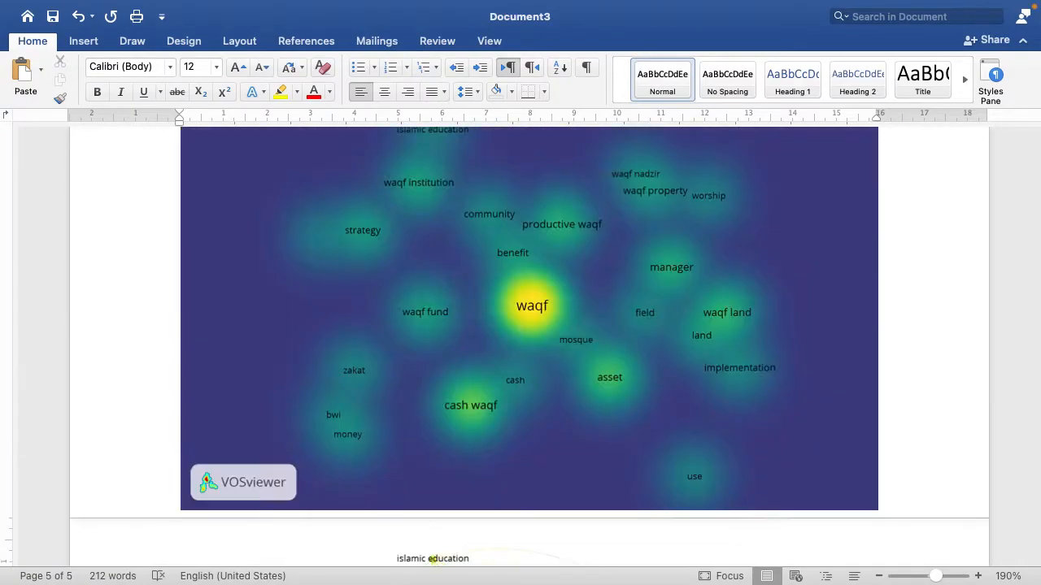
pyautogui.scroll(-5, 520, 350)
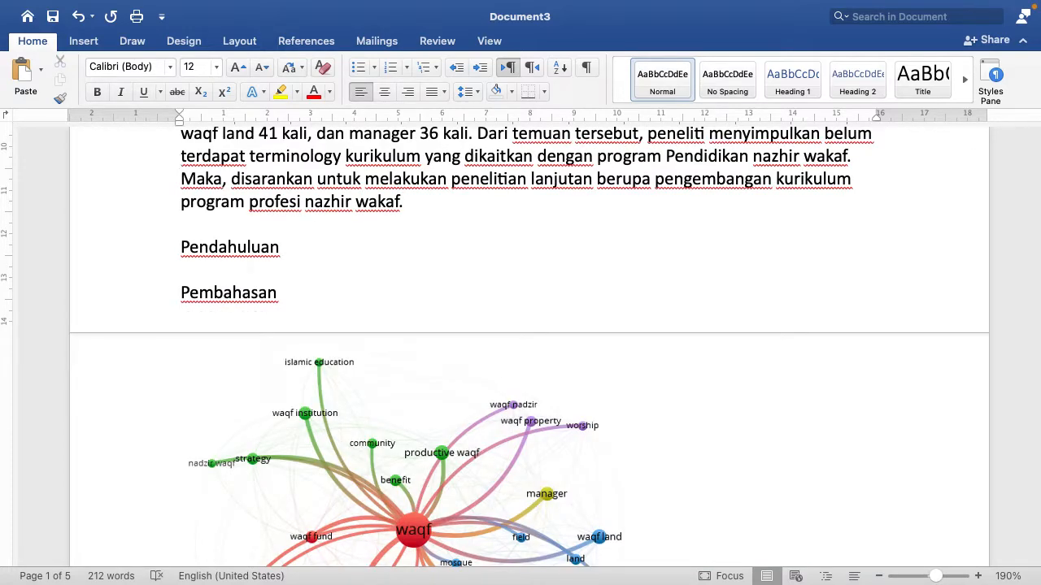
pyautogui.scroll(1, 520, 349)
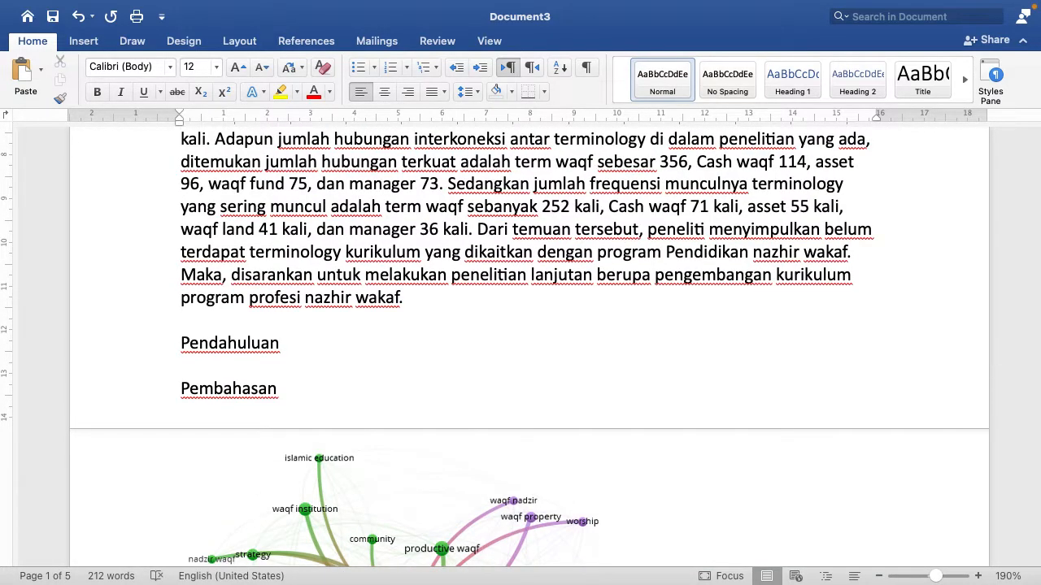
pyautogui.scroll(1, 520, 350)
pyautogui.press('Up')
pyautogui.press('Up')
pyautogui.press('Up')
pyautogui.press('Up')
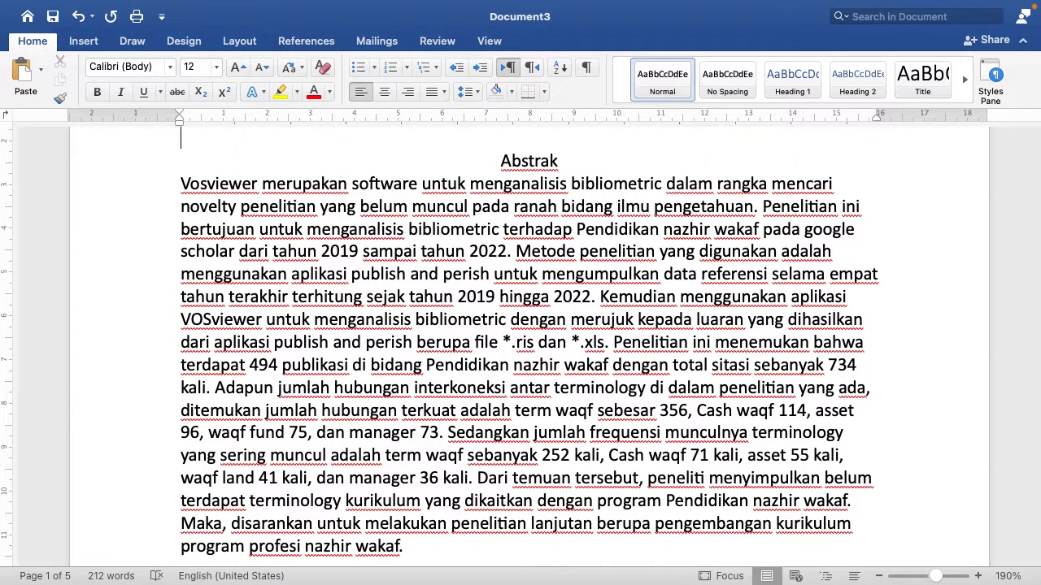
pyautogui.press('Down')
pyautogui.press('Down')
pyautogui.press('Down')
pyautogui.press('Down')
pyautogui.press('Down')
pyautogui.press('Down')
pyautogui.press('Down')
pyautogui.press('Down')
pyautogui.press('Down')
pyautogui.press('Down')
pyautogui.press('Down')
pyautogui.press('Down')
pyautogui.press('Down')
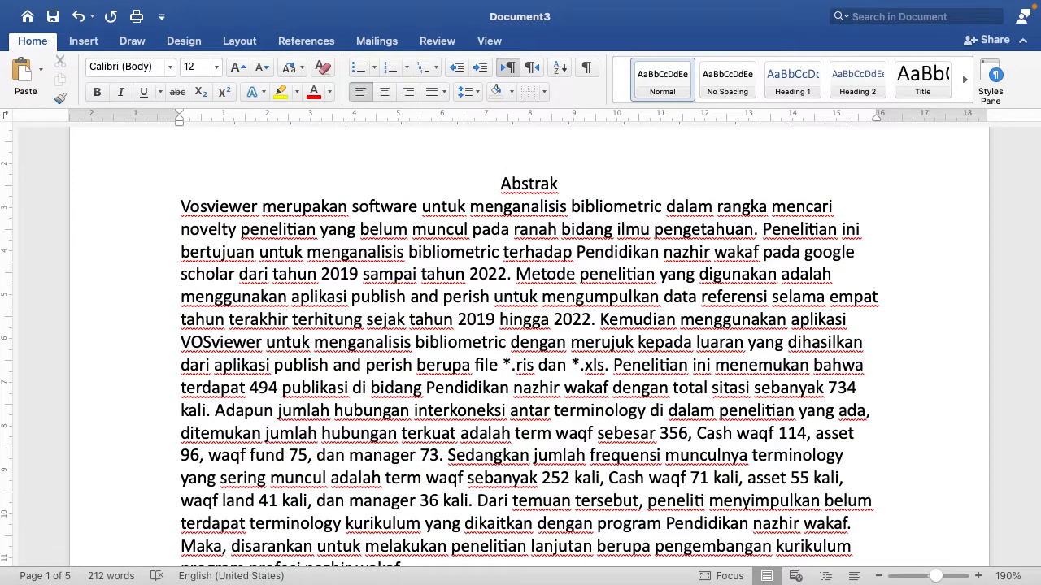
# Select the findings part of the abstract, from "Penelitian ini menemukan bahwa" to the end of the paragraph.
pyautogui.hotkey('alt', 'Right')
pyautogui.hotkey('alt', 'Right')
pyautogui.hotkey('alt', 'Right')
pyautogui.hotkey('alt', 'Right')
pyautogui.hotkey('alt', 'Right')
pyautogui.hotkey('alt', 'Right')
pyautogui.hotkey('alt', 'Right')
pyautogui.press('Up')
pyautogui.press('Up')
pyautogui.press('Up')
pyautogui.hotkey('alt', 'Right')
pyautogui.press('super+shift+Down')
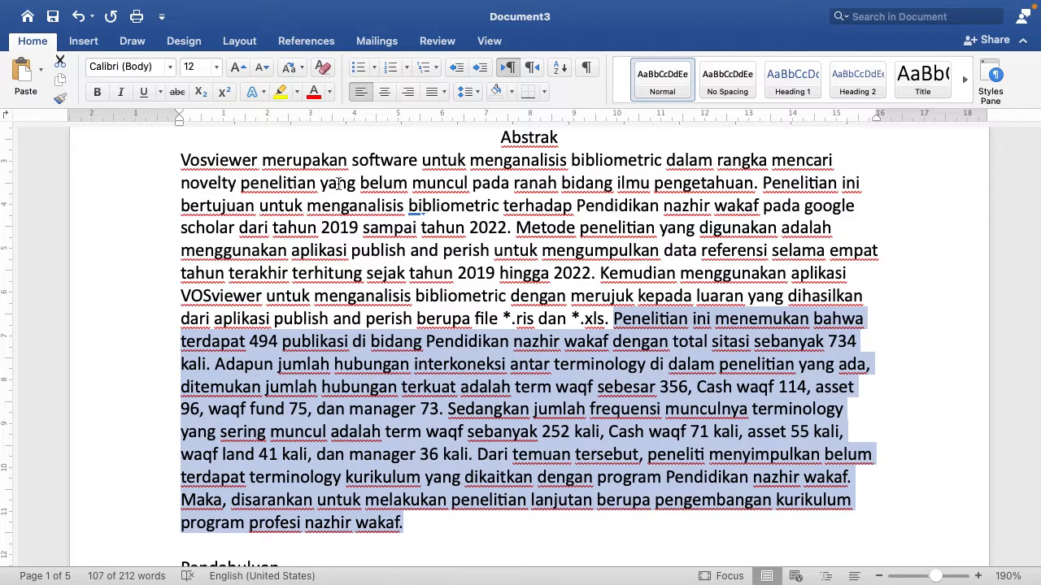
# Select the abstract's research aim, from "menganalisis bibliometric terhadap Pendidikan nazhir wakaf" to "sampai tahun 2022".
pyautogui.click(766, 184)
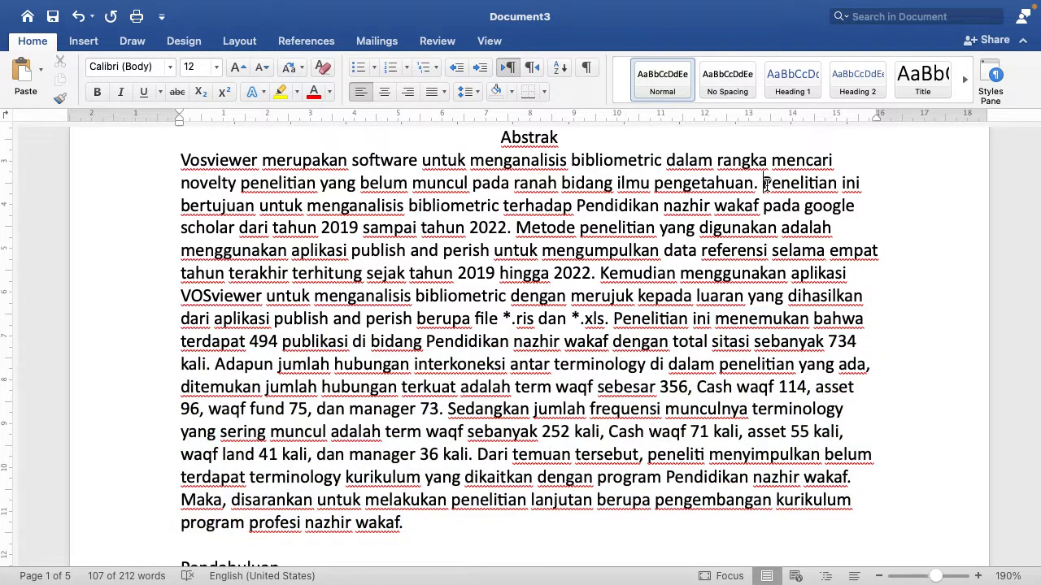
pyautogui.hotkey('shift', 'alt', 'Right')
pyautogui.hotkey('shift', 'alt', 'Right')
pyautogui.hotkey('shift', 'alt', 'Right')
pyautogui.hotkey('shift', 'alt', 'Right')
pyautogui.press('Right')
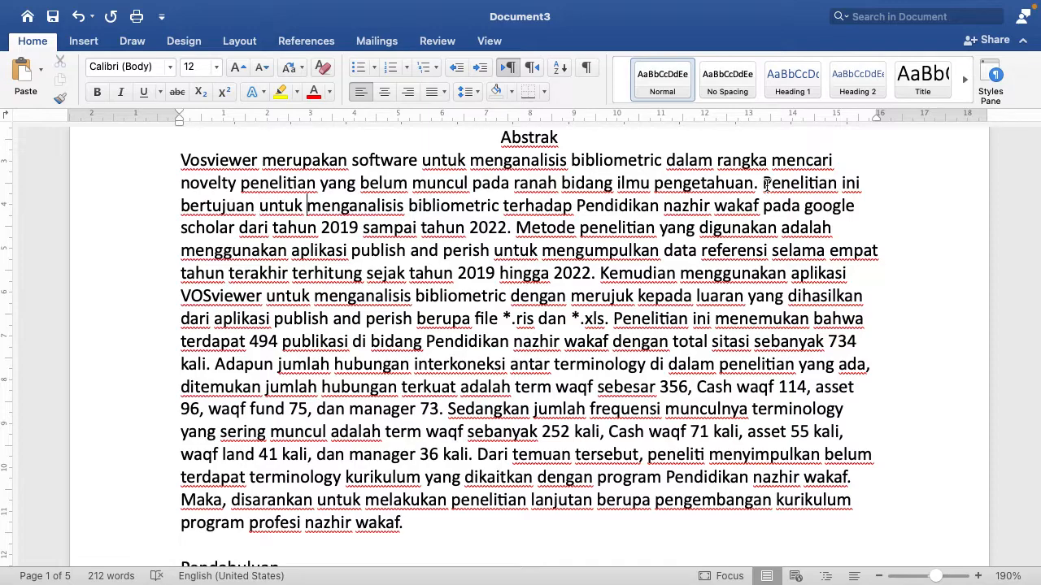
pyautogui.hotkey('shift', 'Down')
pyautogui.hotkey('shift', 'alt', 'Right')
pyautogui.hotkey('shift', 'alt', 'Right')
pyautogui.hotkey('shift', 'alt', 'Right')
pyautogui.hotkey('shift', 'alt', 'Right')
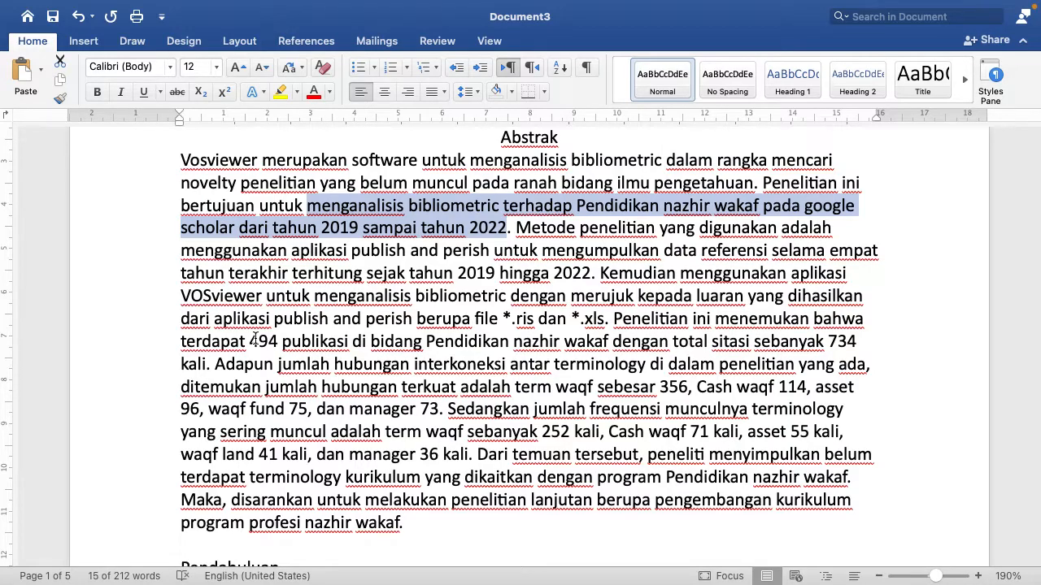
# Examine the network maps under Pembahasan and the abstract findings they are meant to illustrate.
pyautogui.click(365, 343)
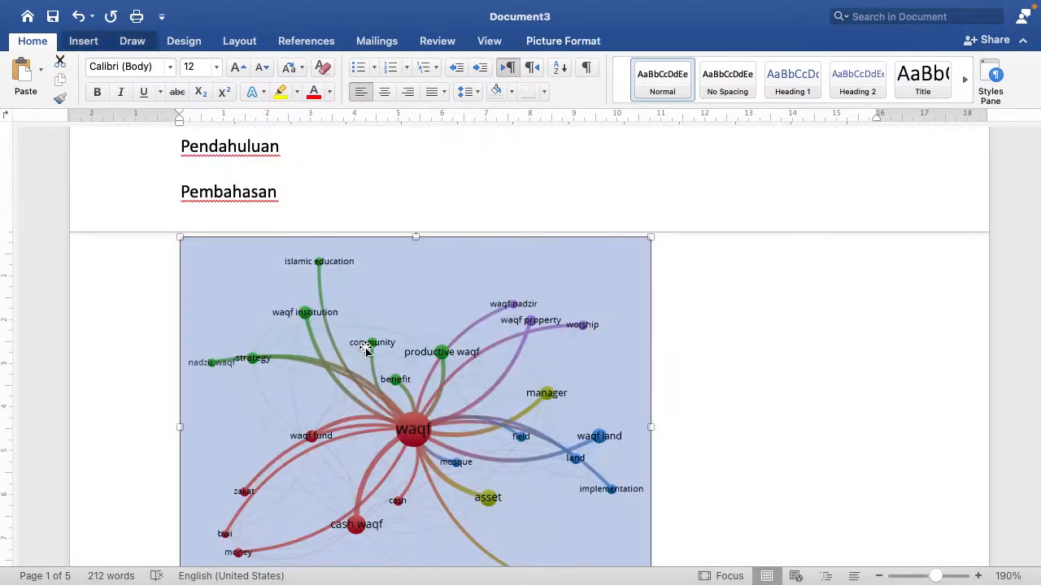
pyautogui.press('Up')
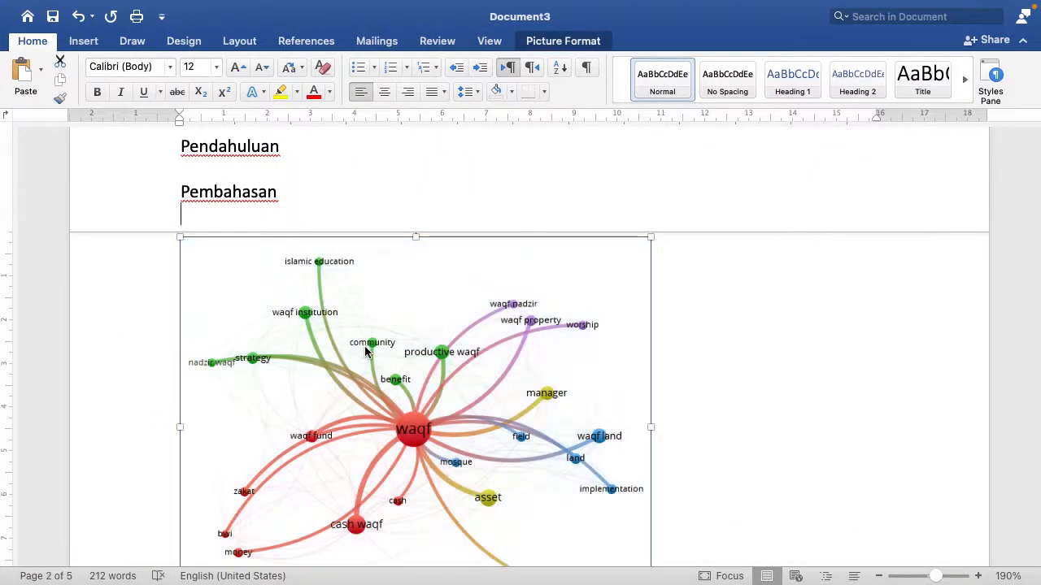
pyautogui.press('Down')
pyautogui.press('Down')
pyautogui.press('Up')
pyautogui.press('Up')
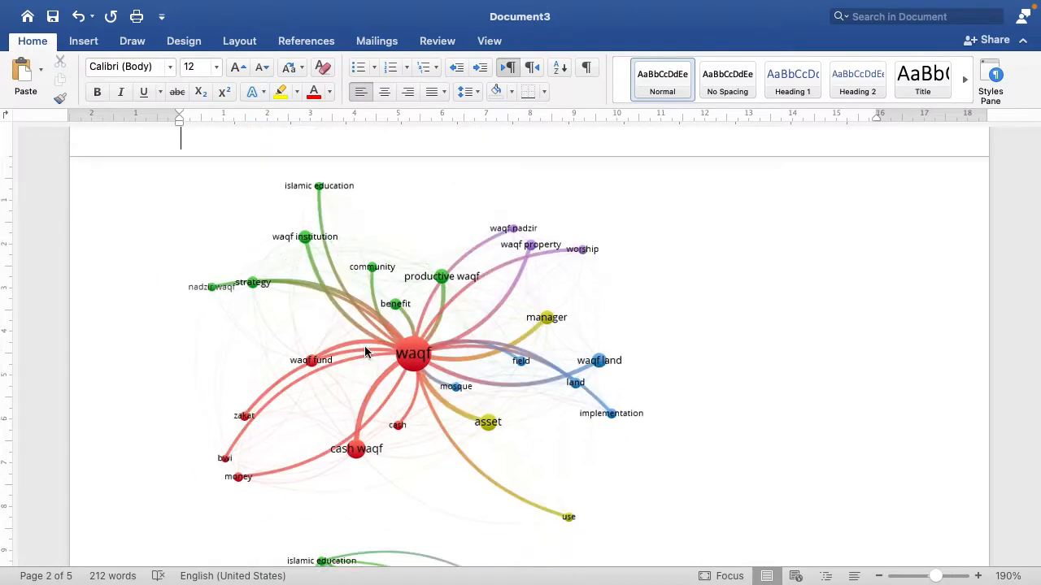
pyautogui.press('Down')
pyautogui.press('Down')
pyautogui.press('Up')
pyautogui.press('Up')
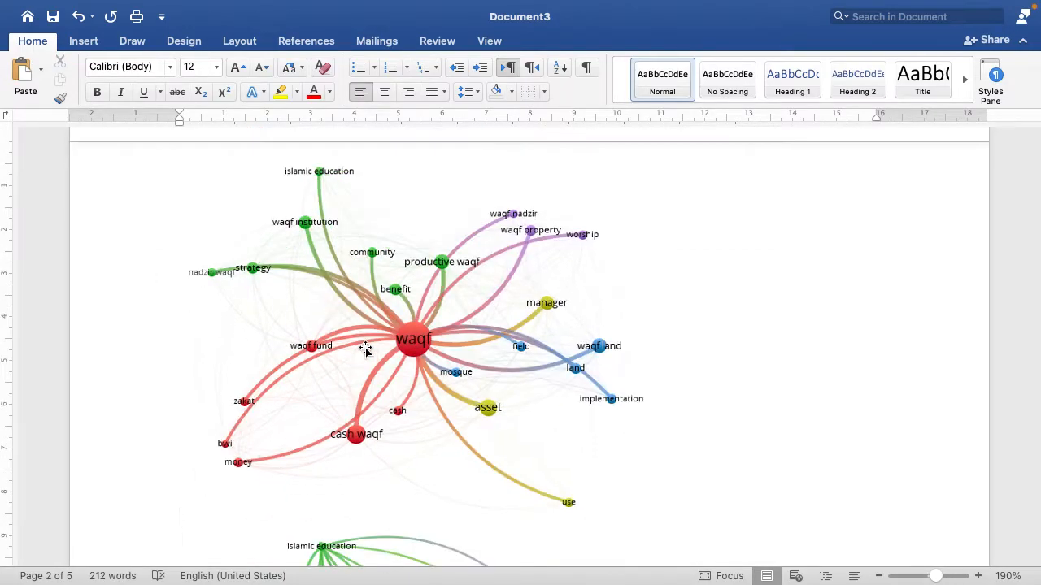
pyautogui.press('Down')
pyautogui.press('Down')
pyautogui.press('Down')
pyautogui.press('Down')
pyautogui.press('Up')
pyautogui.press('Up')
pyautogui.press('Down')
pyautogui.press('Up')
pyautogui.press('Up')
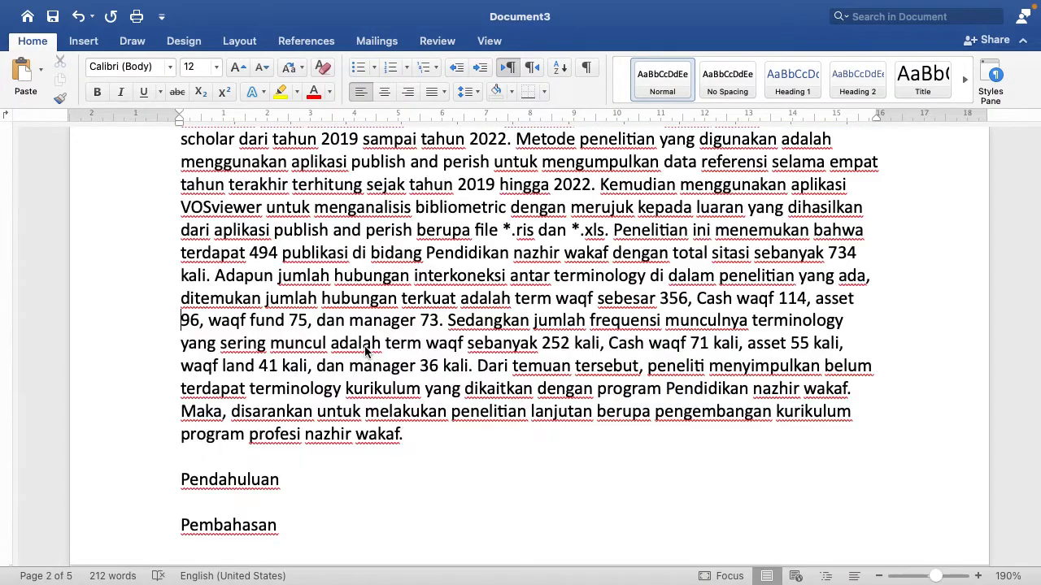
pyautogui.press('Up')
# Try out line breaks around the first network maps in the Pembahasan section to separate the images.
pyautogui.click(488, 349)
pyautogui.click(667, 386)
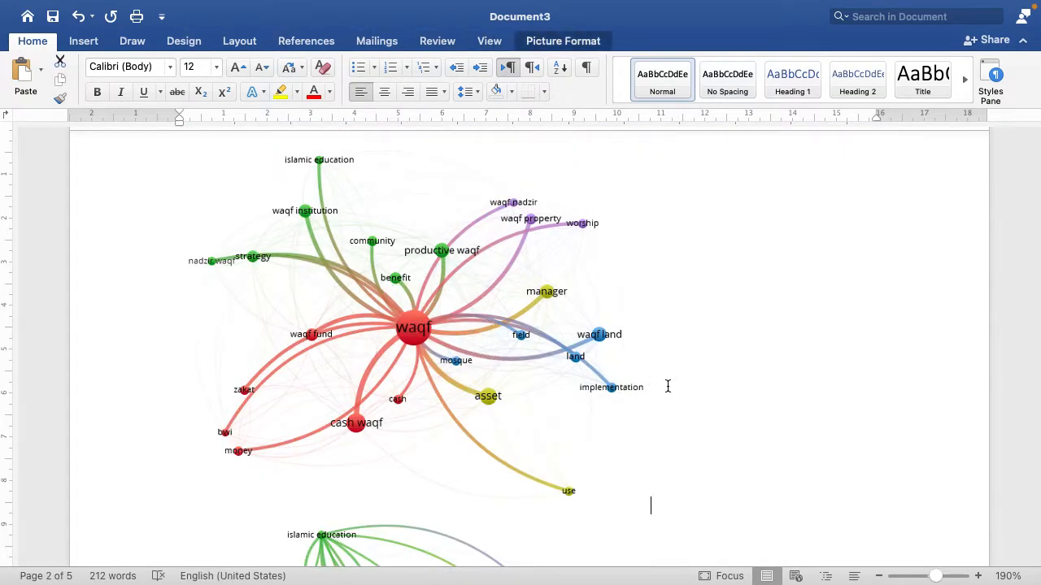
pyautogui.press('Return')
pyautogui.write('F')
pyautogui.press('BackSpace')
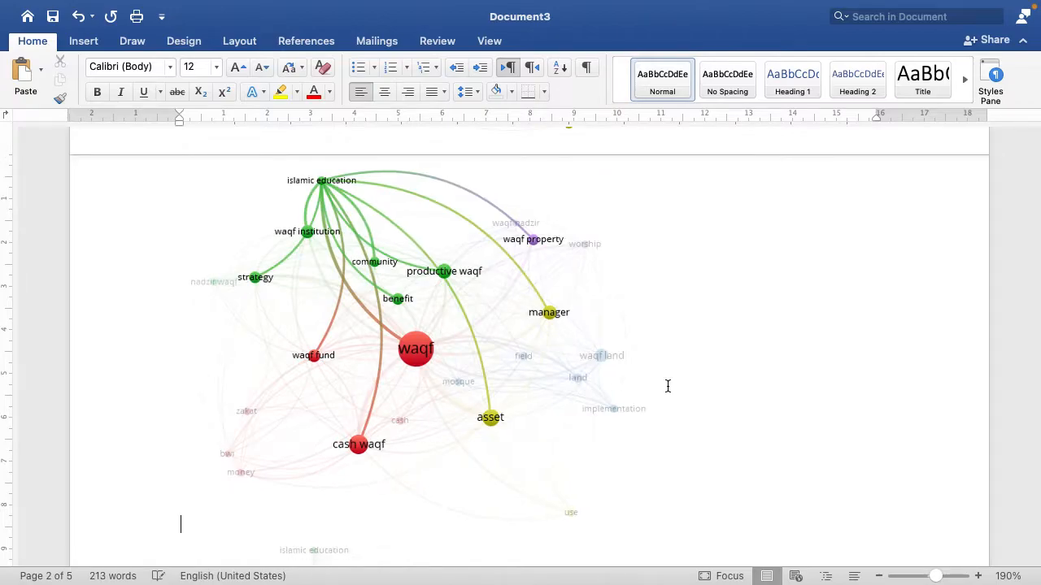
pyautogui.press('Return')
pyautogui.press('BackSpace')
# Show the document in the Multiple Pages view and place the cursor in the abstract.
pyautogui.click(488, 42)
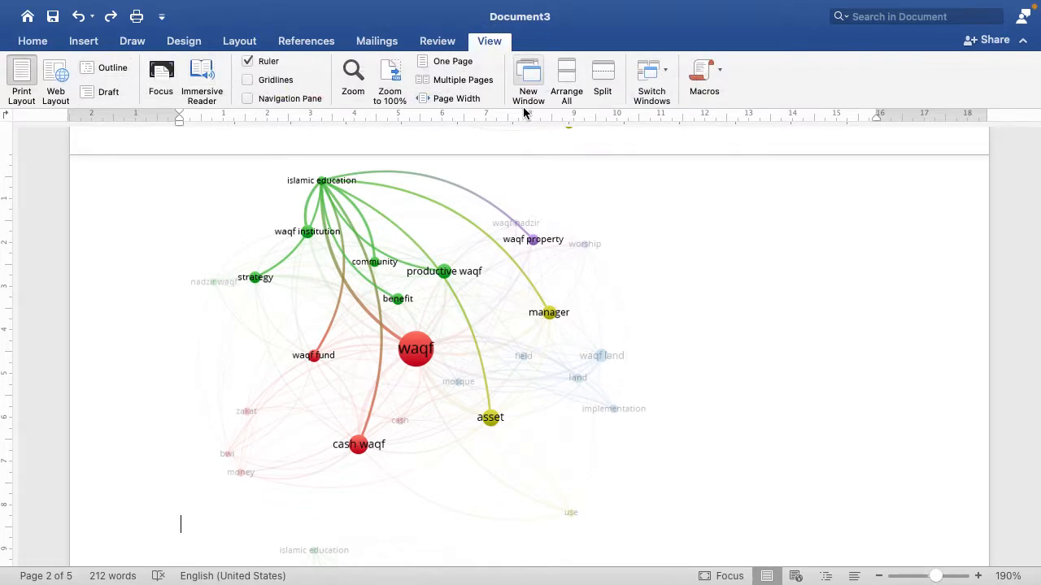
pyautogui.click(452, 80)
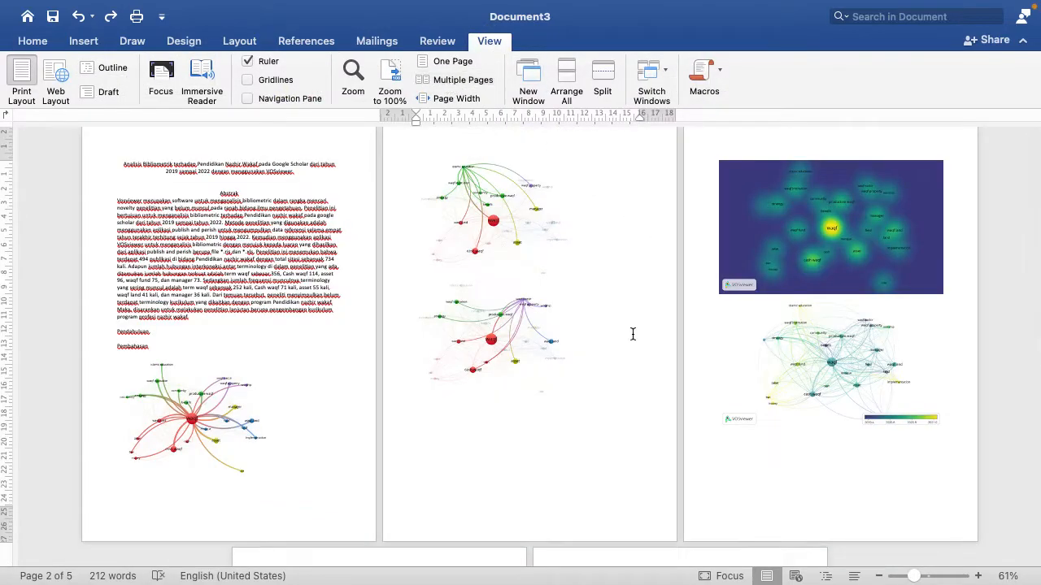
pyautogui.click(256, 286)
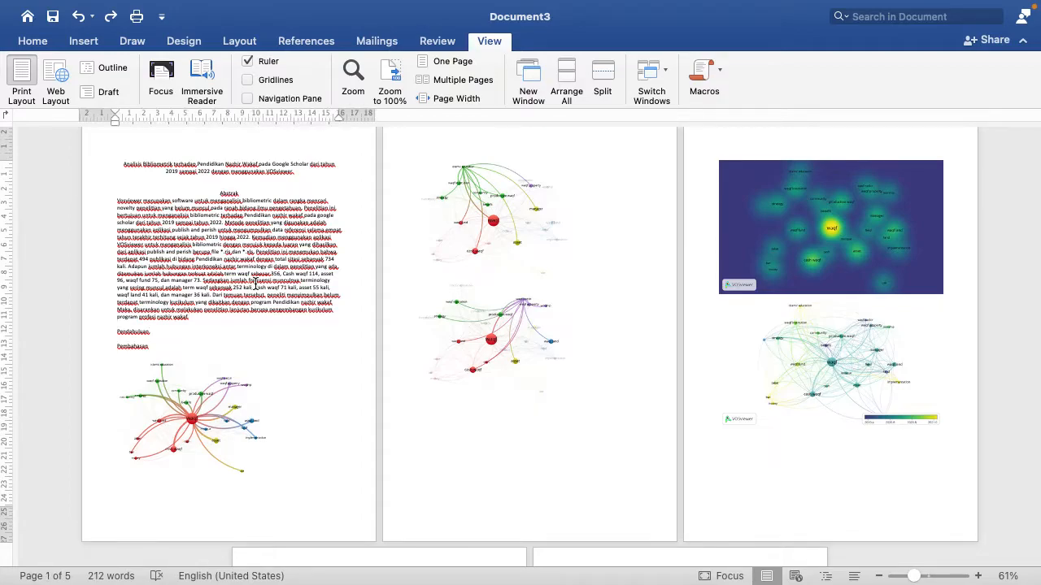
# Redo the last edit, then add blank lines below the islamic education map and below the final VOSviewer network map.
pyautogui.press('super+y')
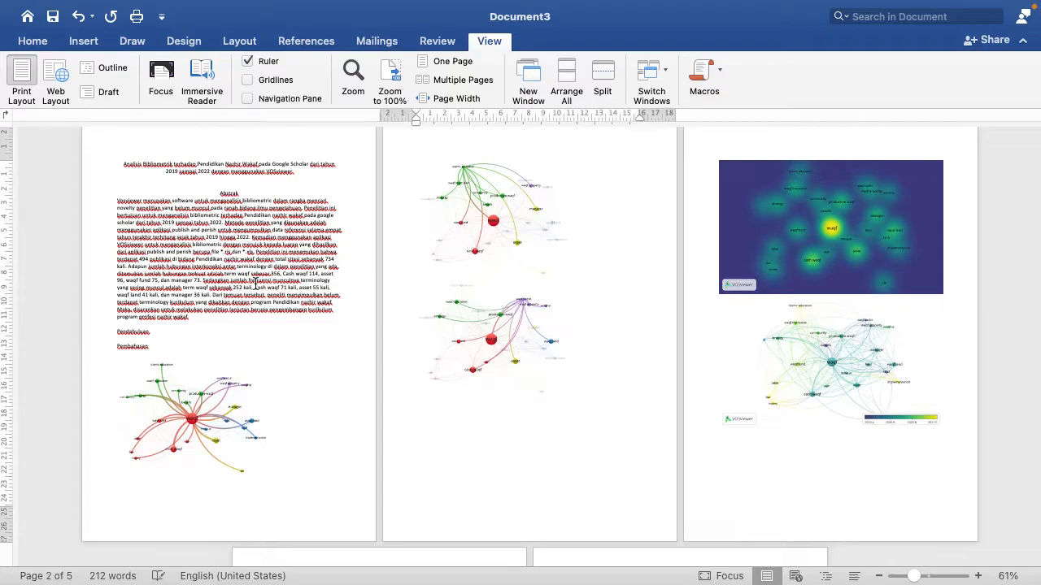
pyautogui.press('Return')
pyautogui.press('Down')
pyautogui.press('Down')
pyautogui.press('Down')
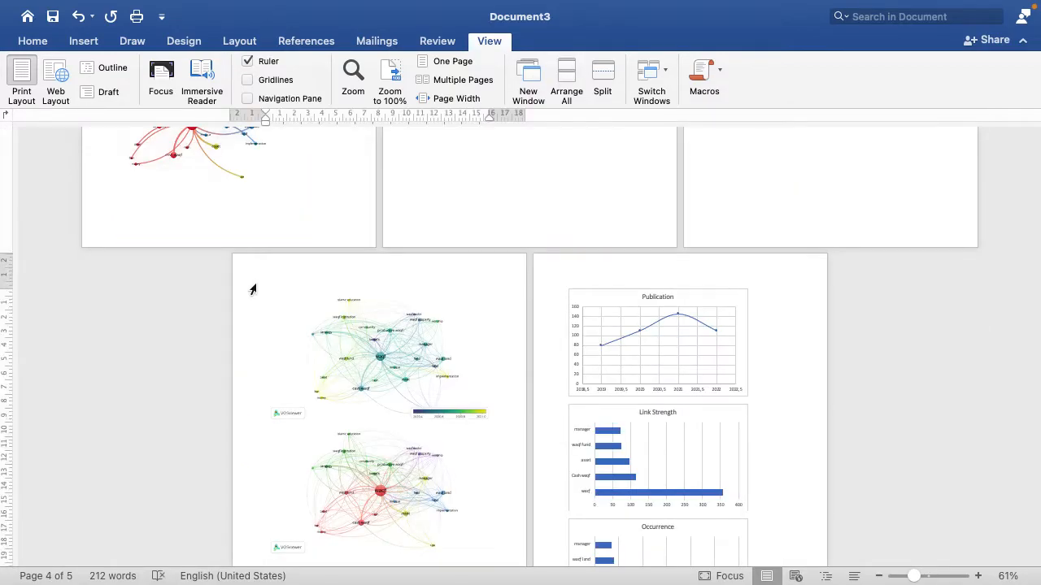
pyautogui.press('Return')
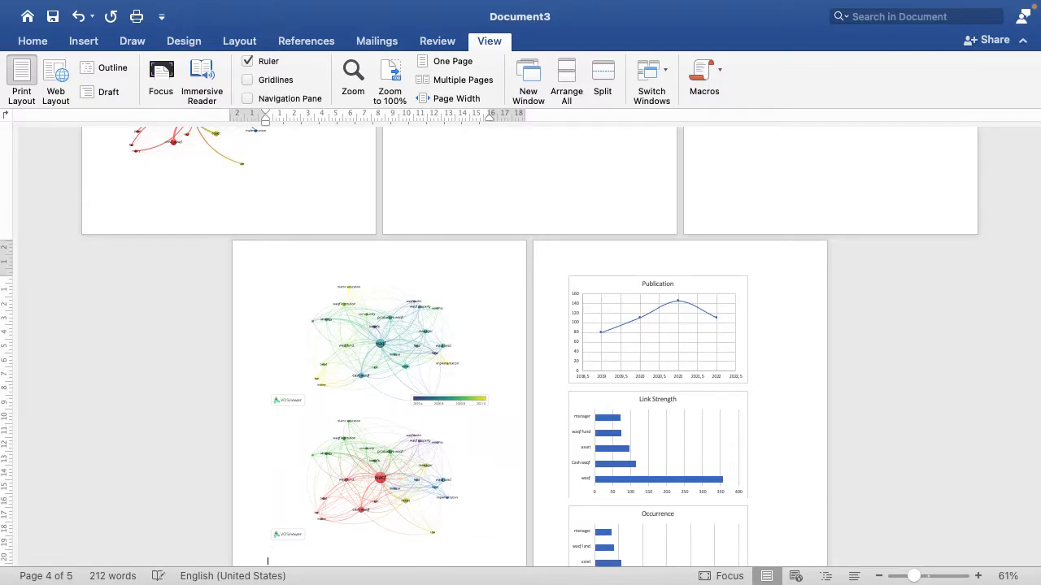
pyautogui.press('Up')
pyautogui.press('Up')
pyautogui.press('Up')
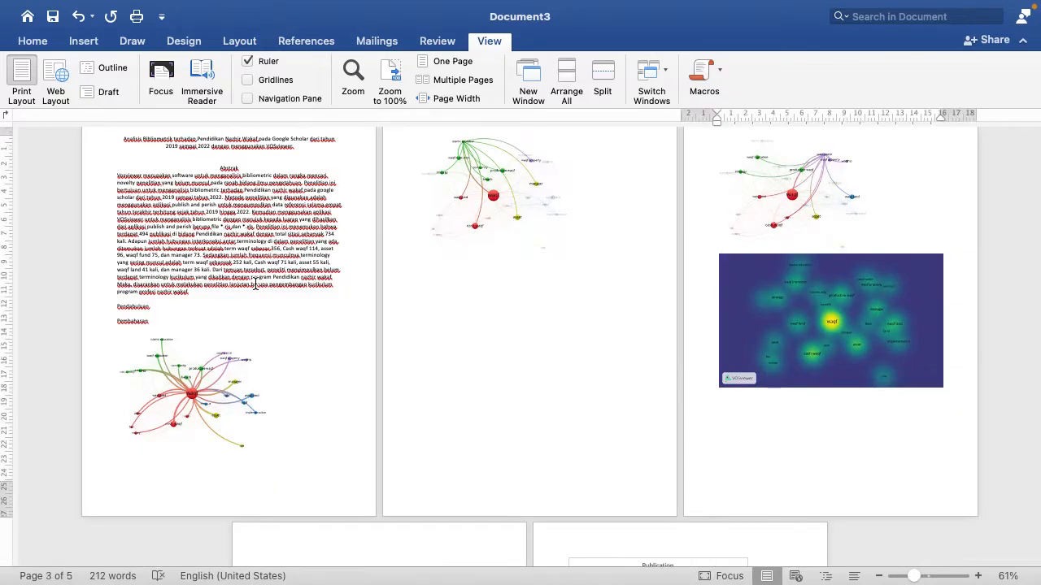
pyautogui.click(421, 207)
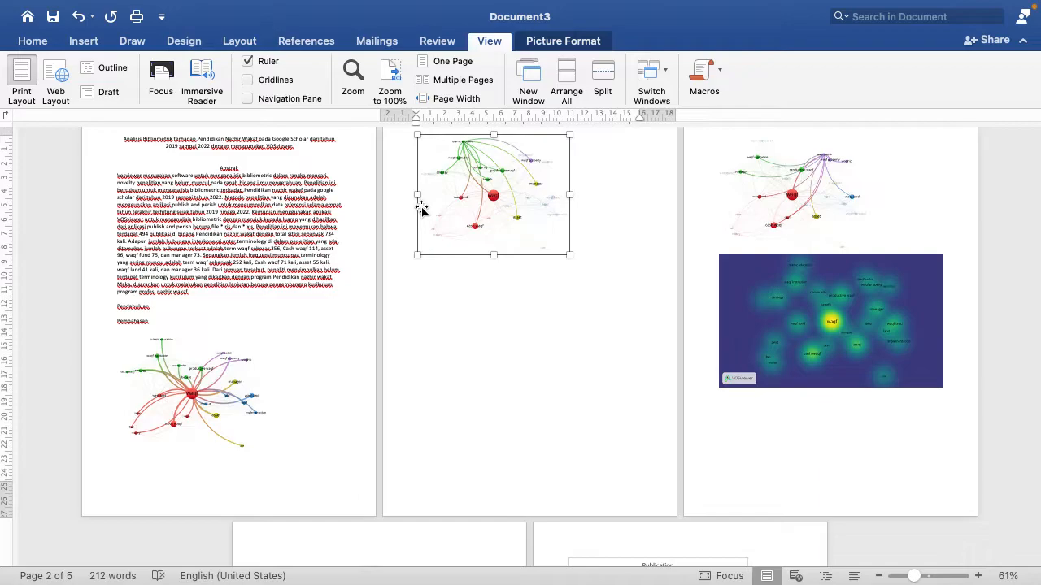
pyautogui.press('Return')
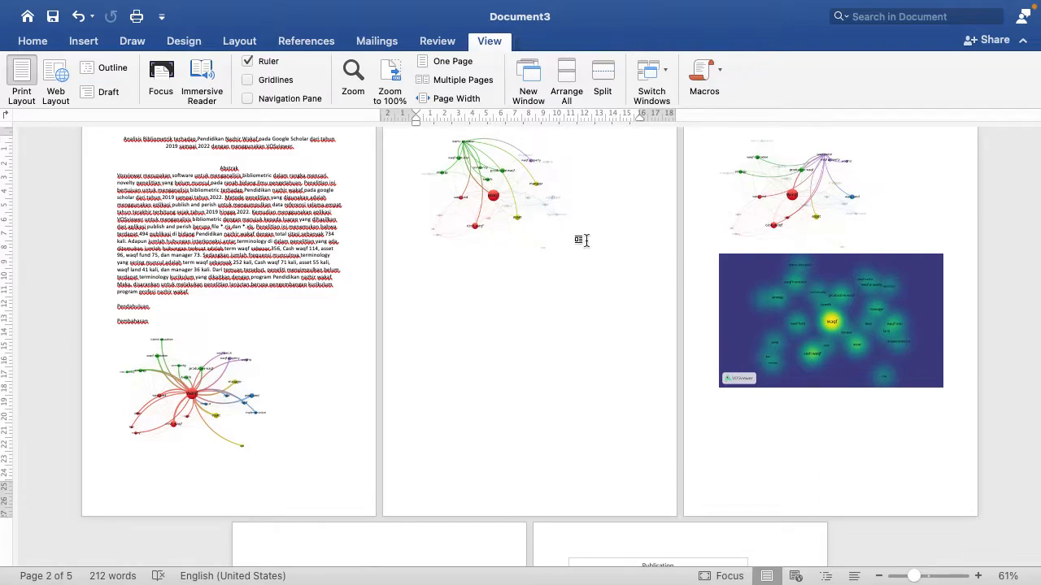
pyautogui.press('super+z')
# Remove the extra blank line above the density map and tidy the spacing around the network maps that follow it.
pyautogui.click(821, 432)
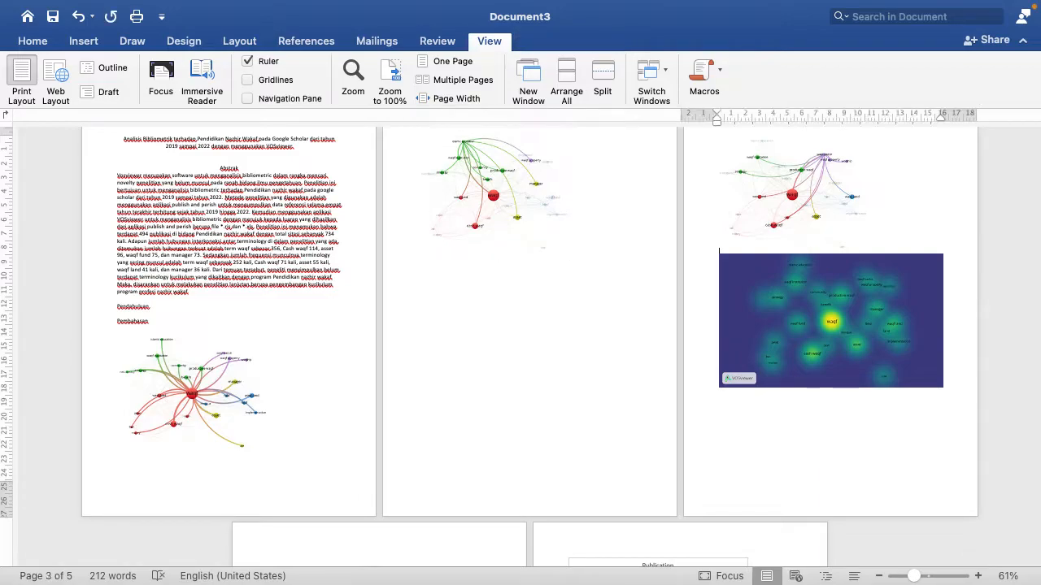
pyautogui.press('BackSpace')
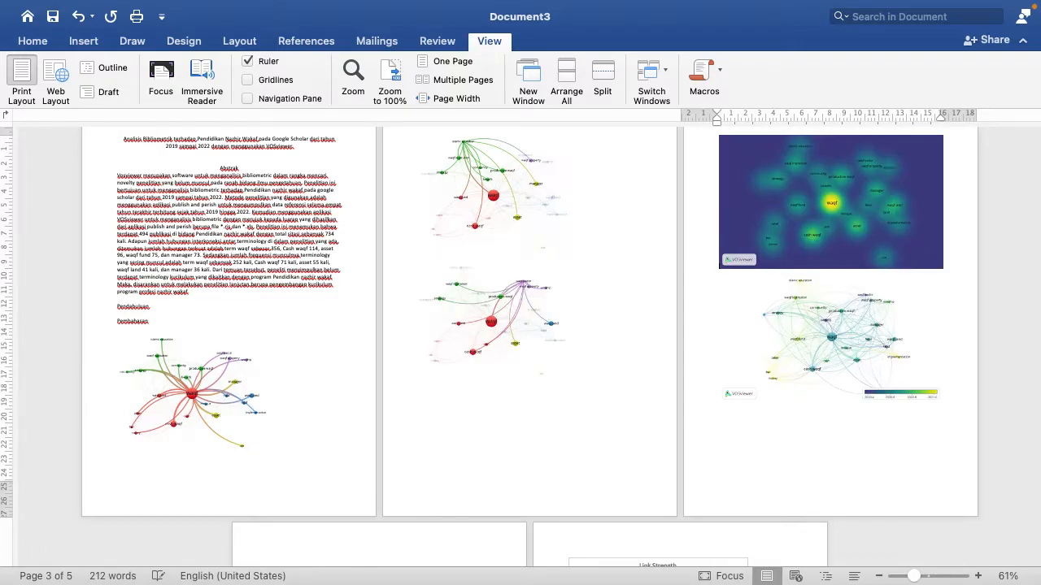
pyautogui.press('Return')
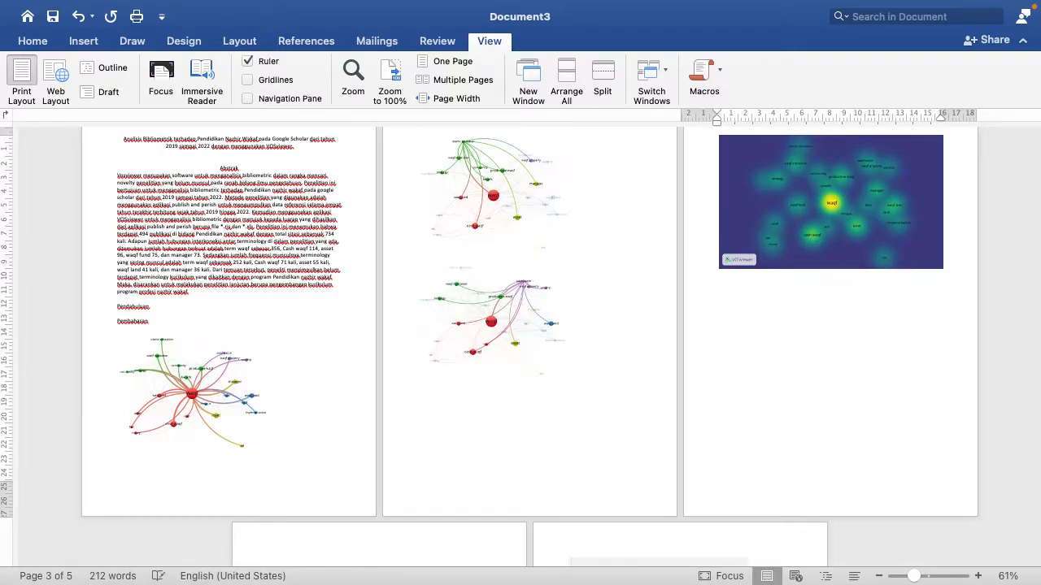
pyautogui.press('Down')
pyautogui.press('BackSpace')
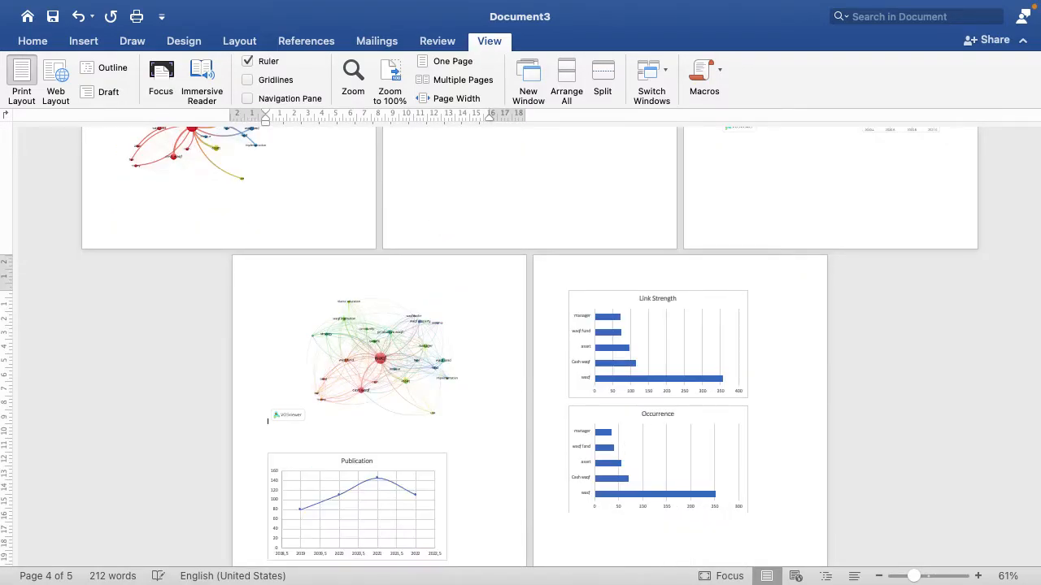
# Caption the waqf-centred network map under Pembahasan "Gambar 1. Pemetaan Referensi tentang Waqf".
pyautogui.scroll(2, 355, 273)
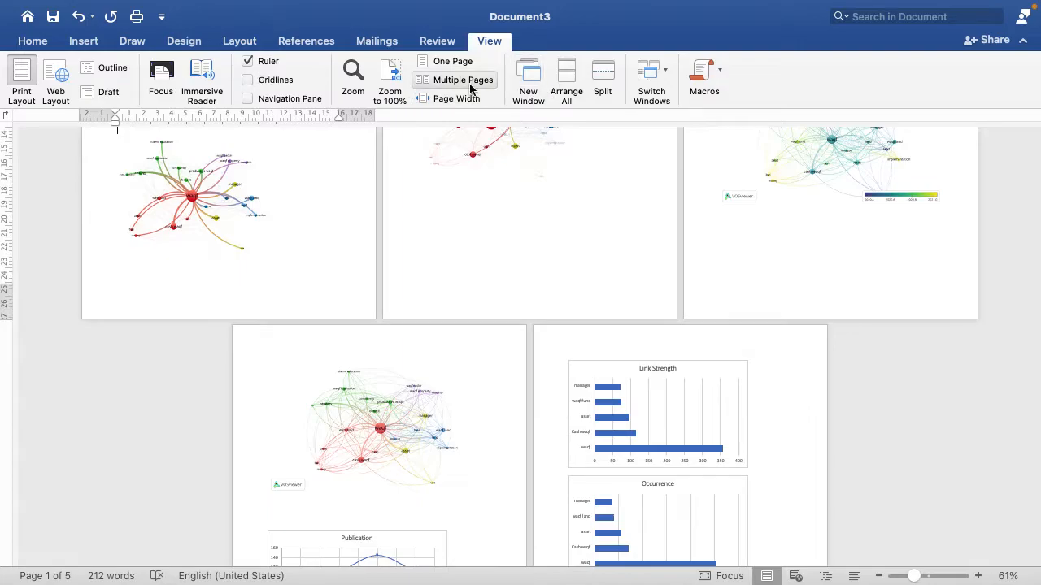
pyautogui.click(389, 74)
pyautogui.click(337, 253)
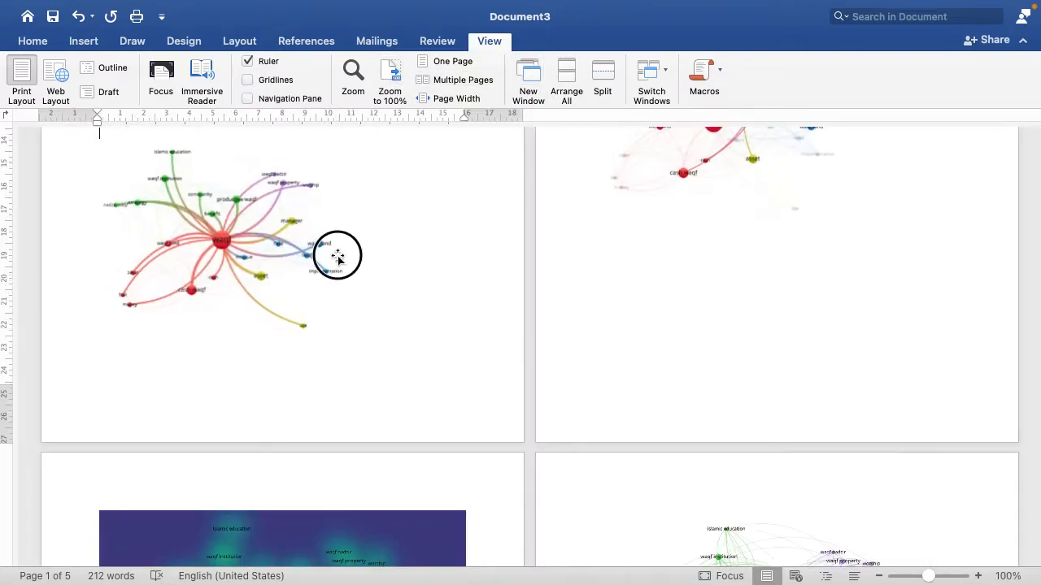
pyautogui.click(367, 300)
pyautogui.press('Return')
pyautogui.write('Gambar 1. ')
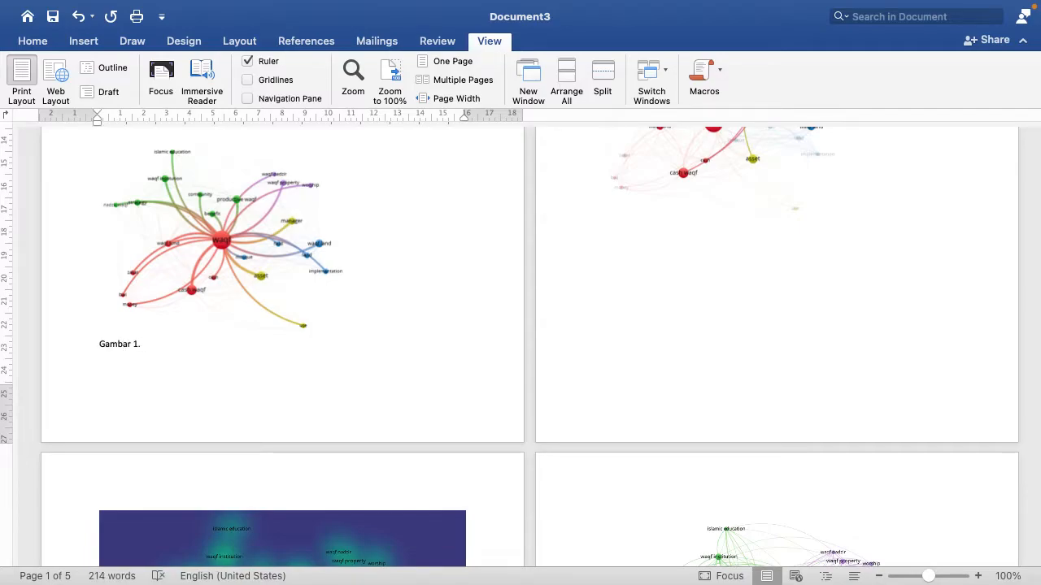
pyautogui.write('P')
pyautogui.press('BackSpace')
pyautogui.write('Pemeteaan')
pyautogui.press('BackSpace')
pyautogui.press('BackSpace')
pyautogui.press('BackSpace')
pyautogui.press('BackSpace')
pyautogui.write('aan ')
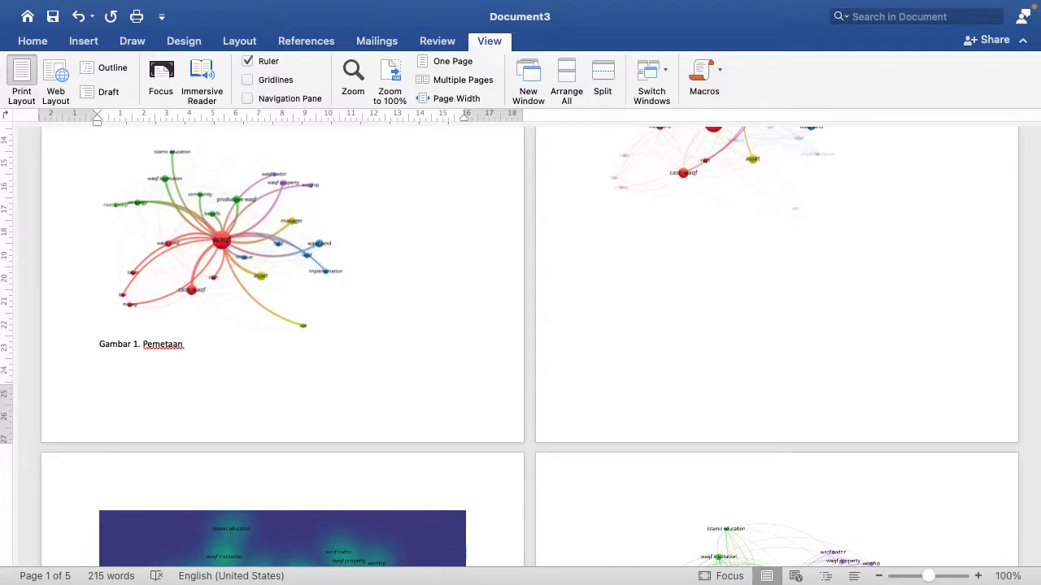
pyautogui.write('Referensi tentang Waqf')
pyautogui.press('Return')
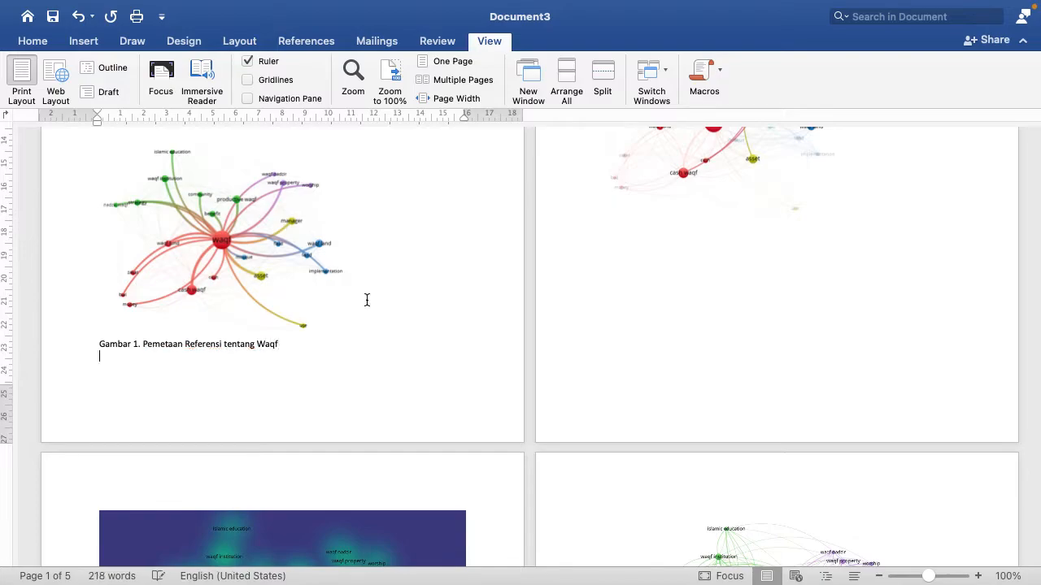
# Add the caption "Gambar 2. Pemetaan Referensi tentang Pendidikan Islam" below the islamic education map.
pyautogui.scroll(5, 366, 300)
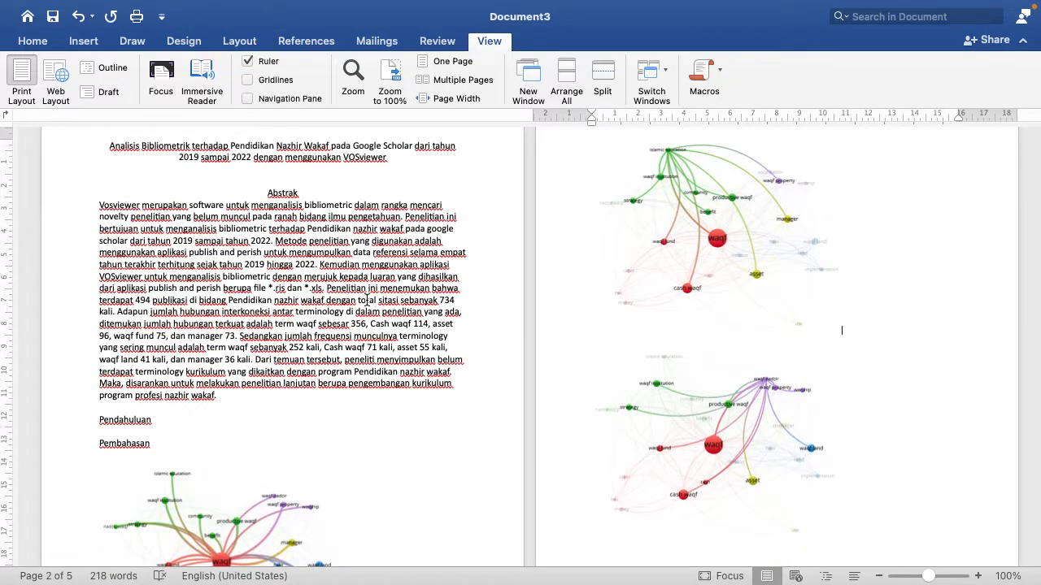
pyautogui.press('Return')
pyautogui.write('Gambar 2')
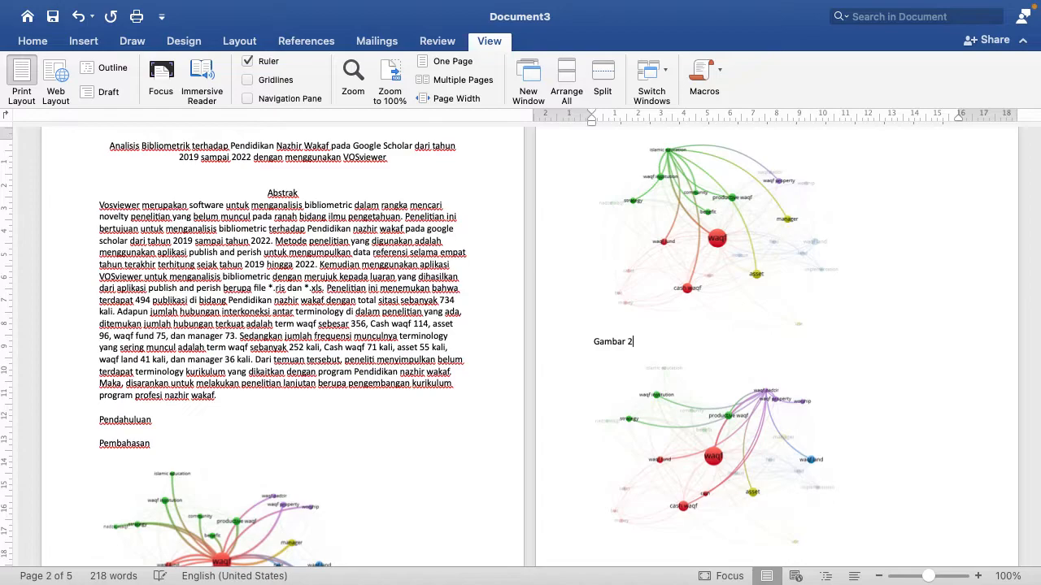
pyautogui.write('. Pemetaan Referen')
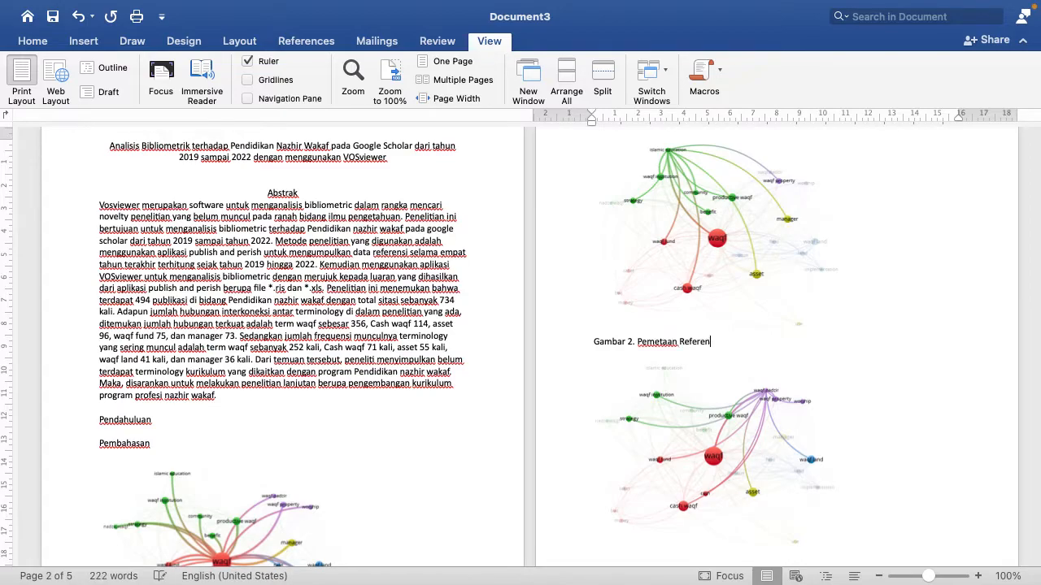
pyautogui.write('si tentang Islamic')
pyautogui.hotkey('alt', 'shift', 'Left')
pyautogui.write('Pendidikan Islam')
# Add the caption "Gambar 3. Pemeteaan Referensi tentang Nazhir Waqf" below the waqf nadzir map.
pyautogui.press('Down')
pyautogui.press('Down')
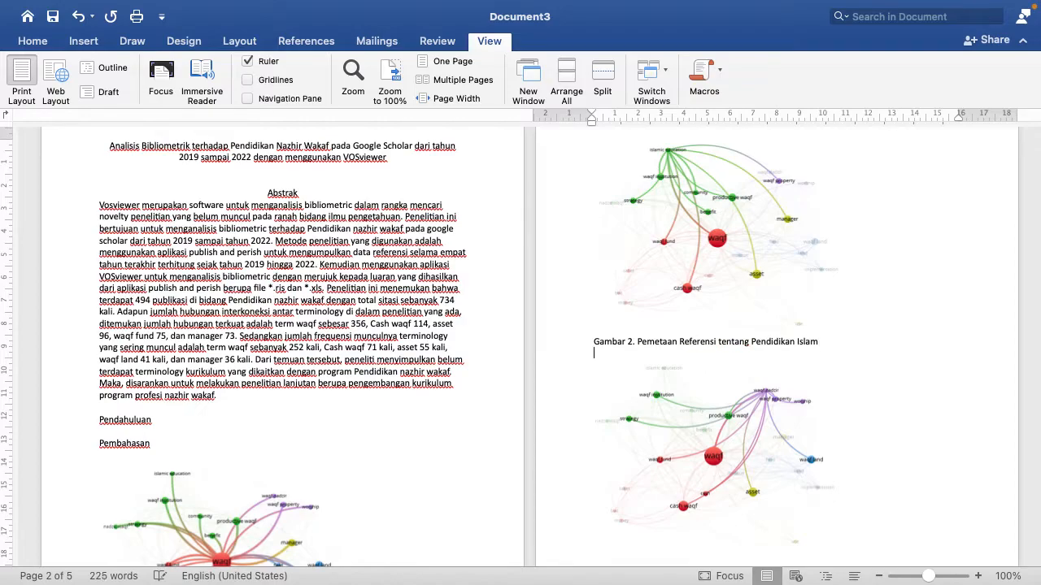
pyautogui.write('Gambar 3. Pemeteaan te')
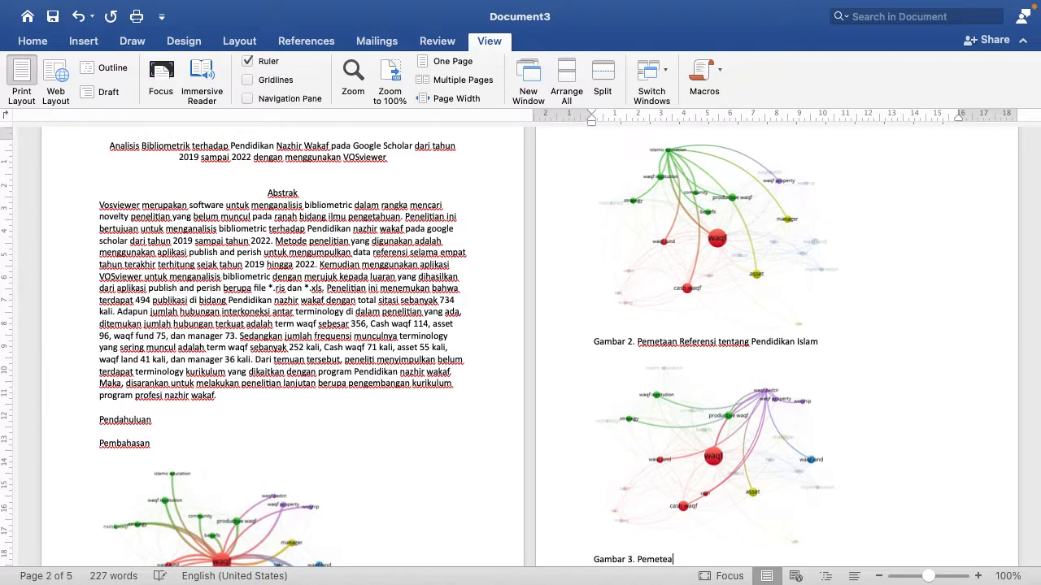
pyautogui.press('BackSpace')
pyautogui.press('BackSpace')
pyautogui.write('Referensi tentang ')
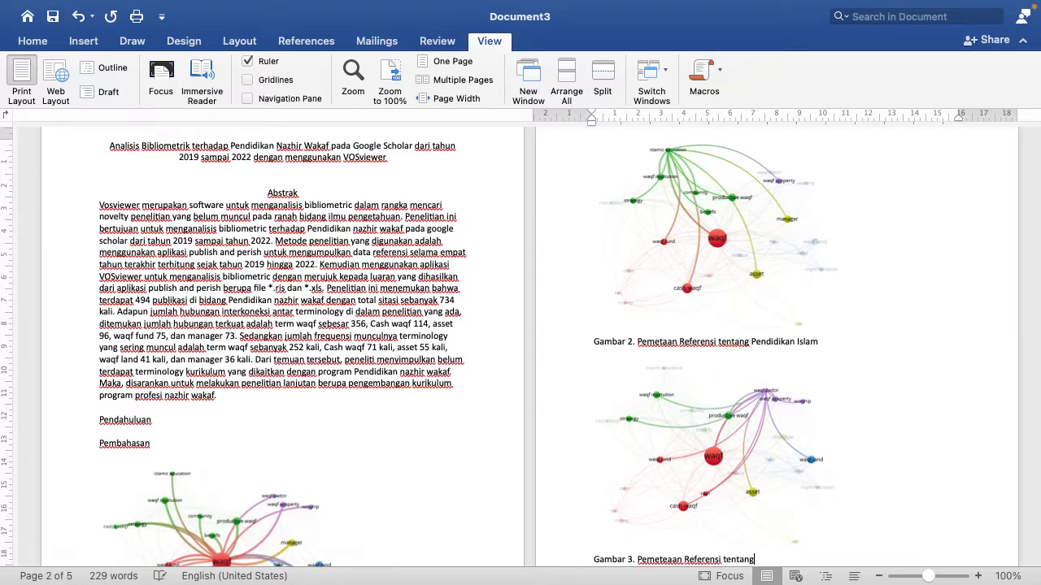
pyautogui.write('Na')
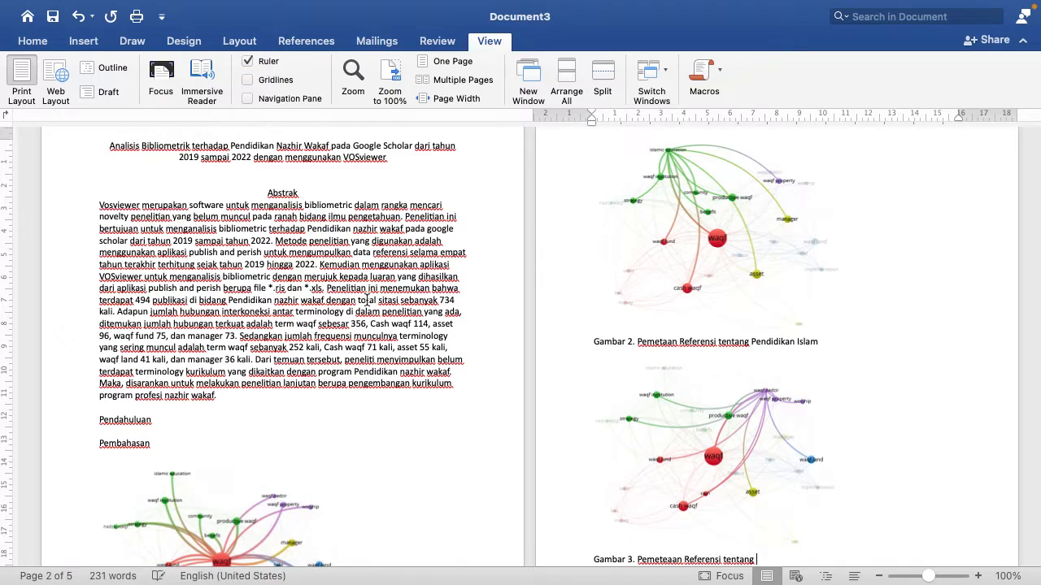
pyautogui.write('zhir Waqf')
# Move the full multicoloured cluster network map from above the Publication chart to directly above the density map.
pyautogui.scroll(-10, 520, 341)
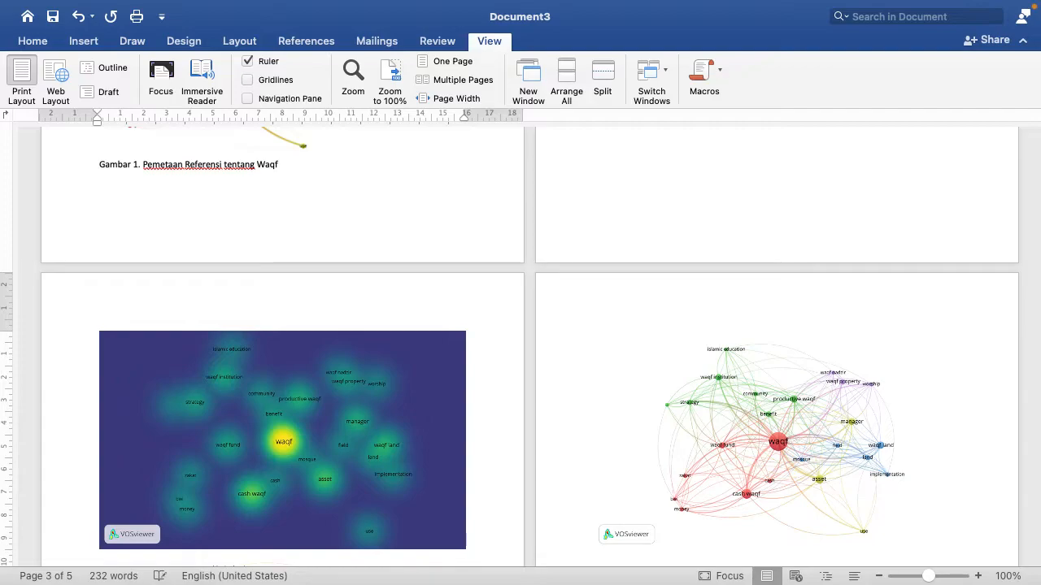
pyautogui.scroll(-10, 328, 282)
pyautogui.scroll(8, 328, 282)
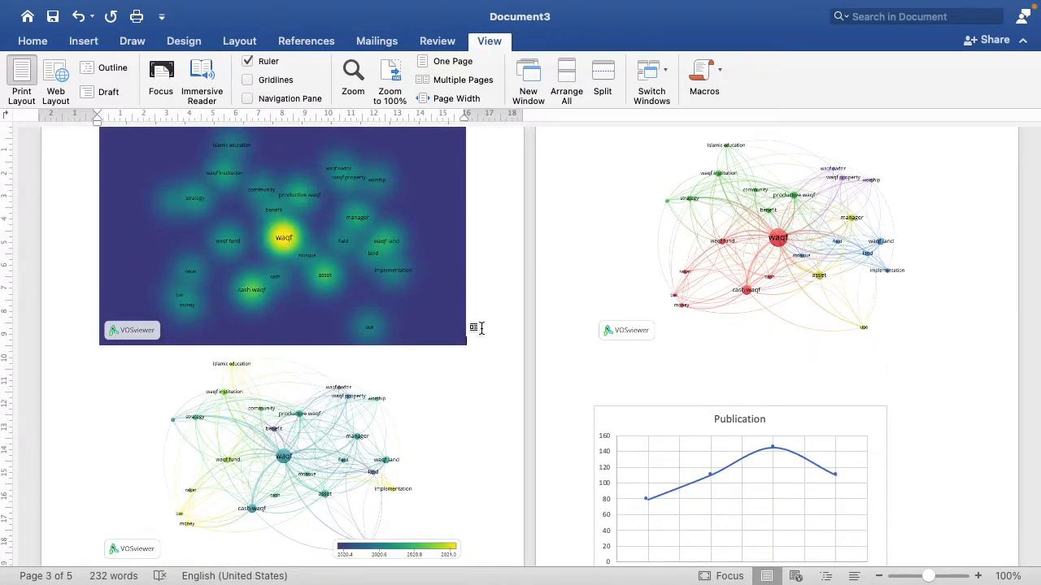
pyautogui.click(741, 258)
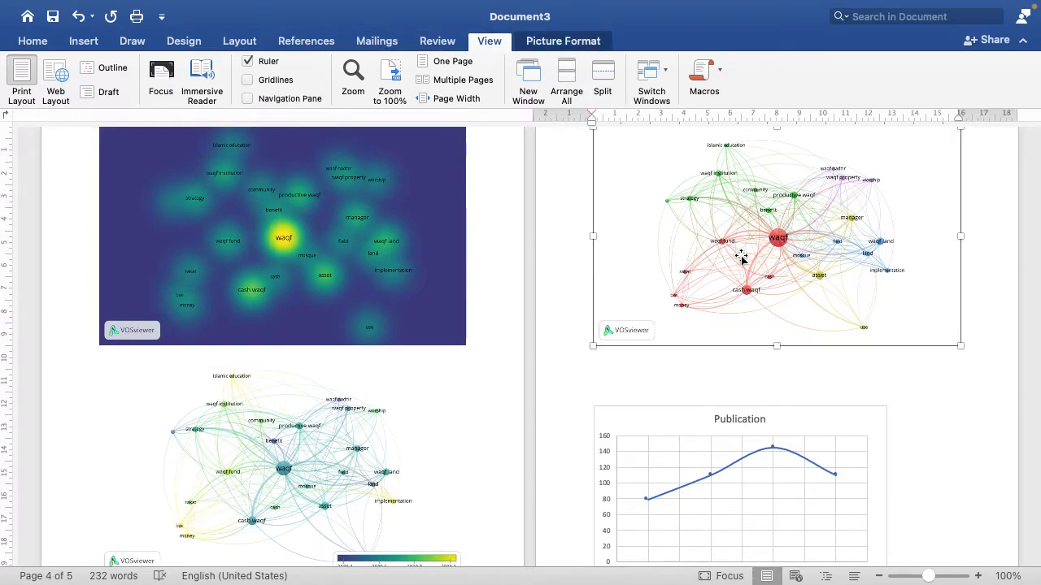
pyautogui.press('Delete')
pyautogui.scroll(5, 741, 257)
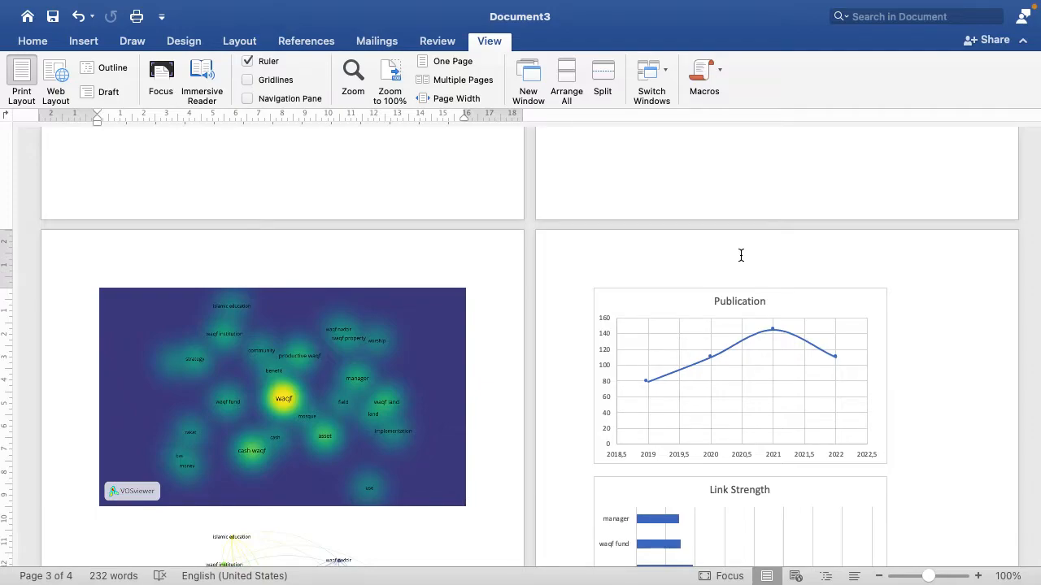
pyautogui.scroll(3, 740, 256)
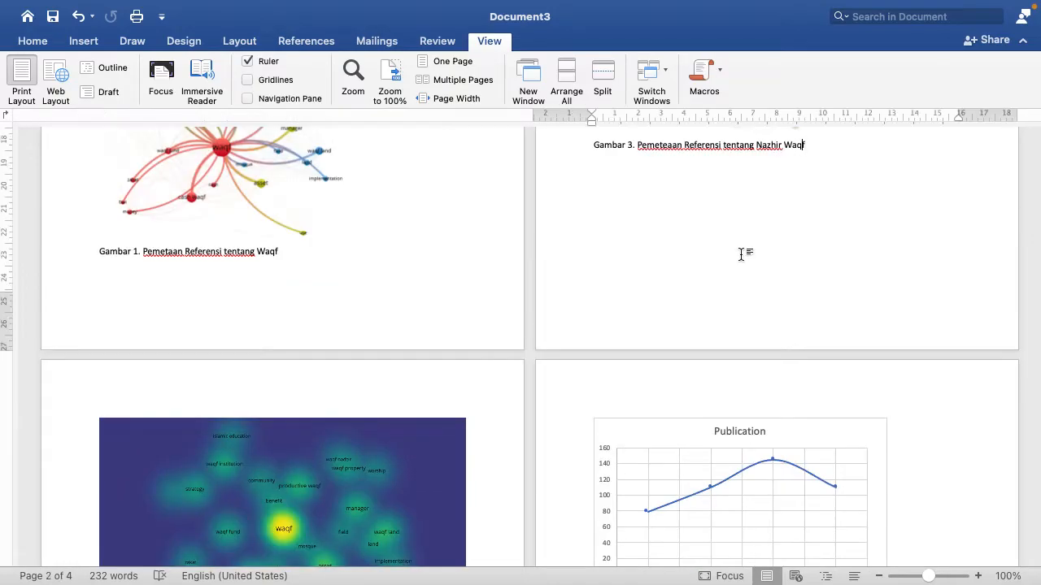
pyautogui.press('super+z')
pyautogui.scroll(-2, 741, 256)
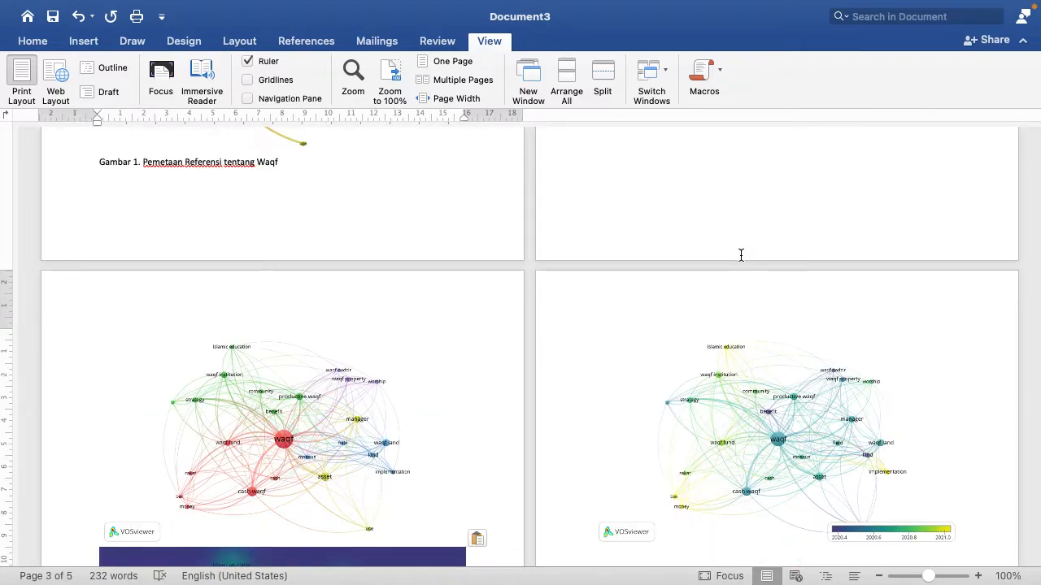
# Add the caption "Gambar 4. Pemetaan Jaringan Penddikan Nazhir Waqf" on a new line below the cluster network map.
pyautogui.press('Return')
pyautogui.press('Return')
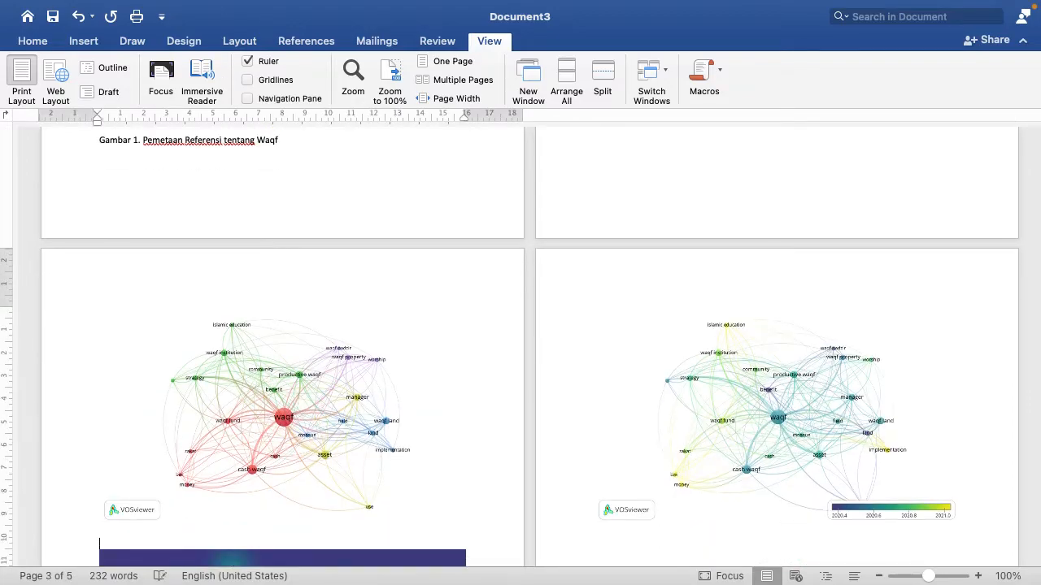
pyautogui.write('Gambar 4. ')
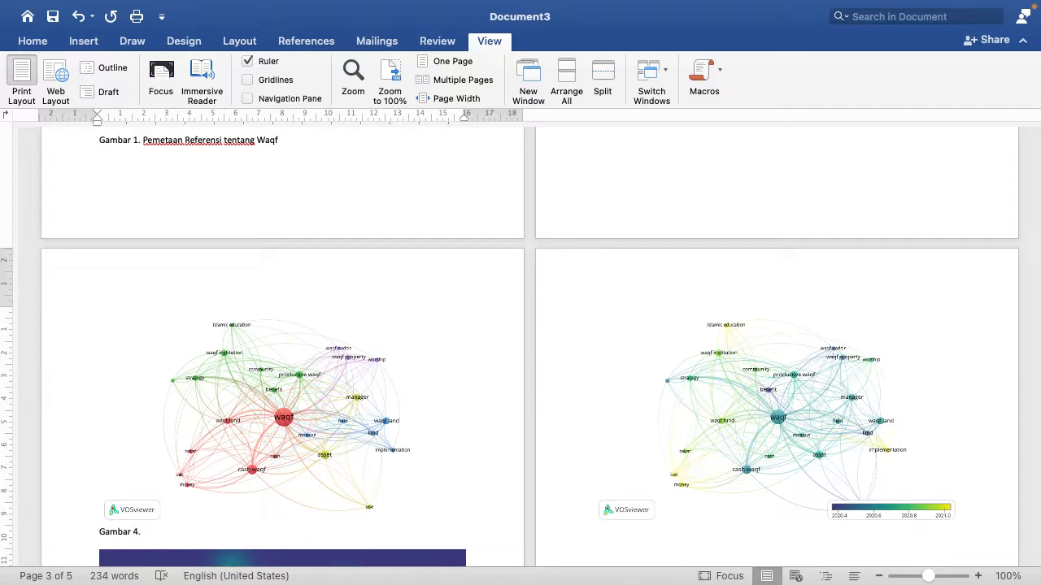
pyautogui.write('Pemetaan Jaringan Pendidi')
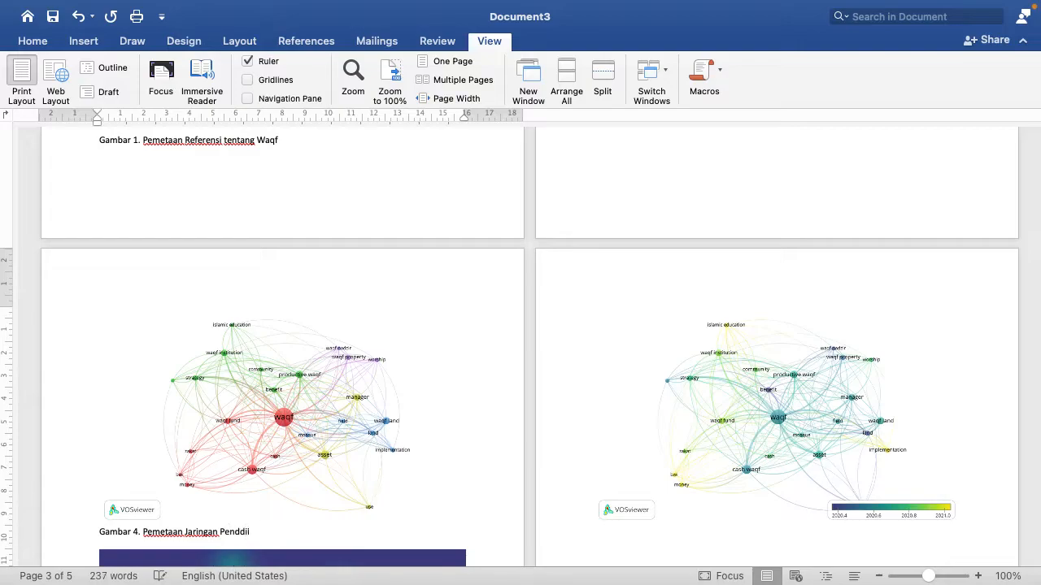
pyautogui.write('zhi')
pyautogui.press('BackSpace')
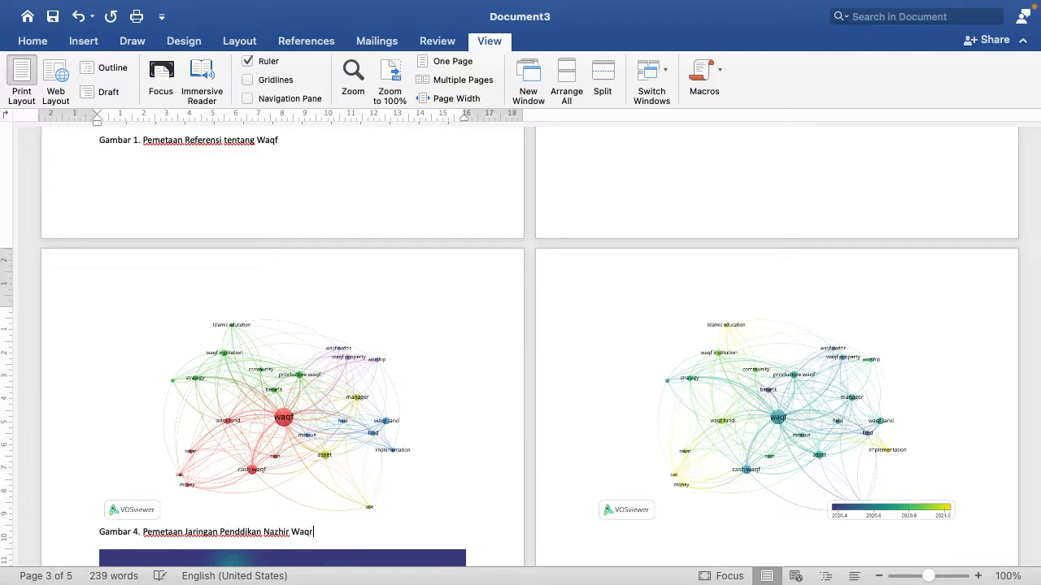
# Remove the density map that sits between the Gambar 4 caption and the year-coloured overlay map.
pyautogui.click(977, 576)
pyautogui.click(976, 576)
pyautogui.click(977, 576)
pyautogui.click(976, 576)
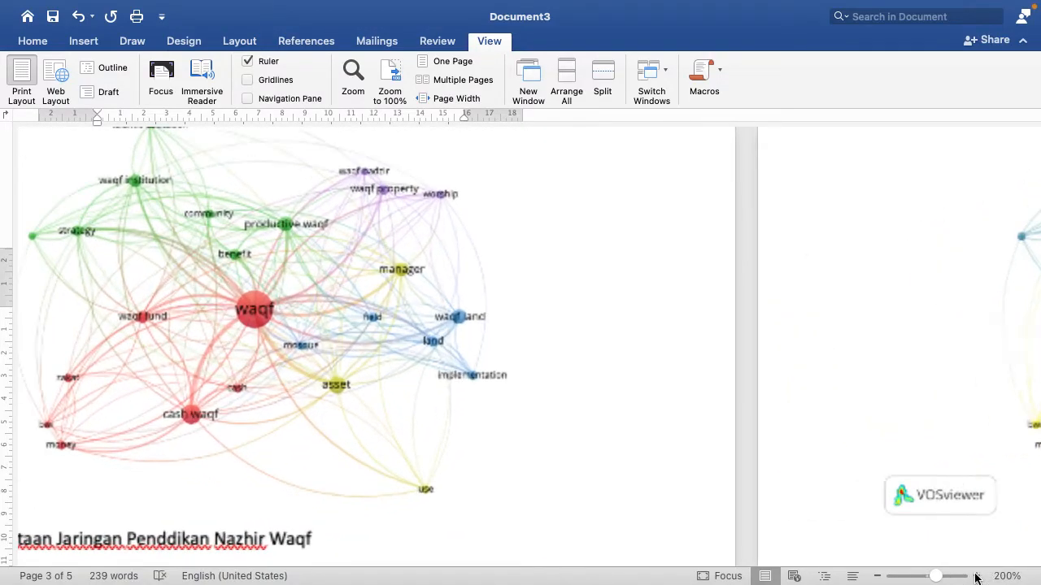
pyautogui.click(976, 575)
pyautogui.click(458, 469)
pyautogui.click(545, 538)
pyautogui.press('End')
pyautogui.press('Down')
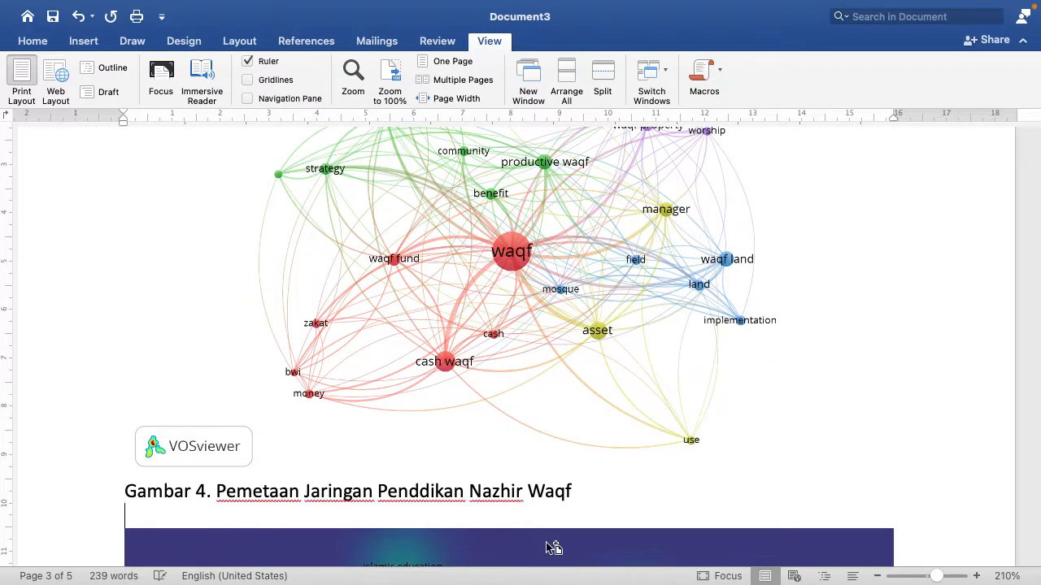
pyautogui.press('Down')
pyautogui.click(548, 543)
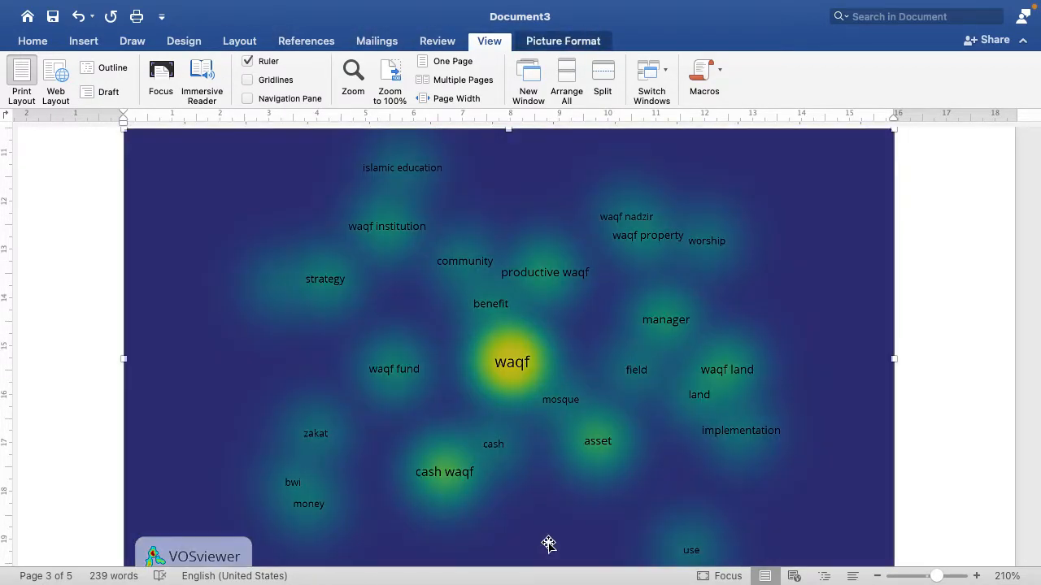
pyautogui.press('BackSpace')
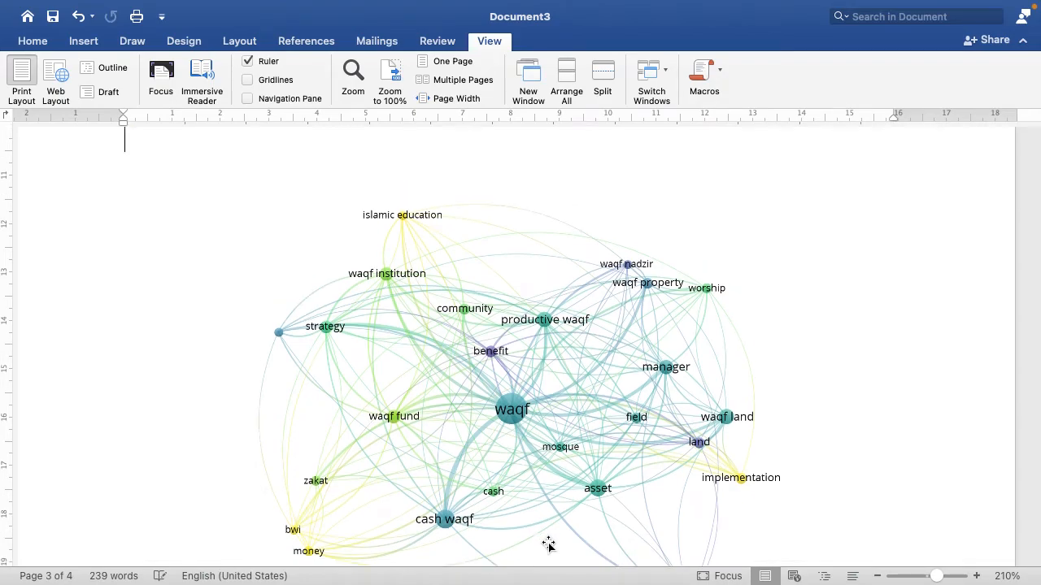
# Add the caption "Gambar. Pemetaan Overlay Pendidikan Nazhir Wakaf" on a new line below the year-coloured overlay map.
pyautogui.press('Up')
pyautogui.press('Down')
pyautogui.press('Return')
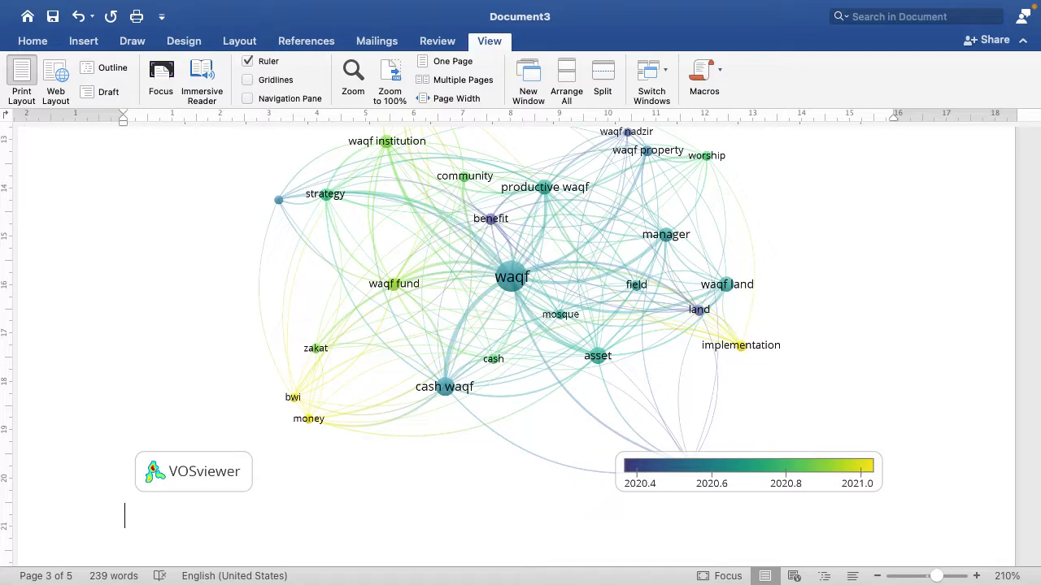
pyautogui.write('Gambar. Pemetaan O')
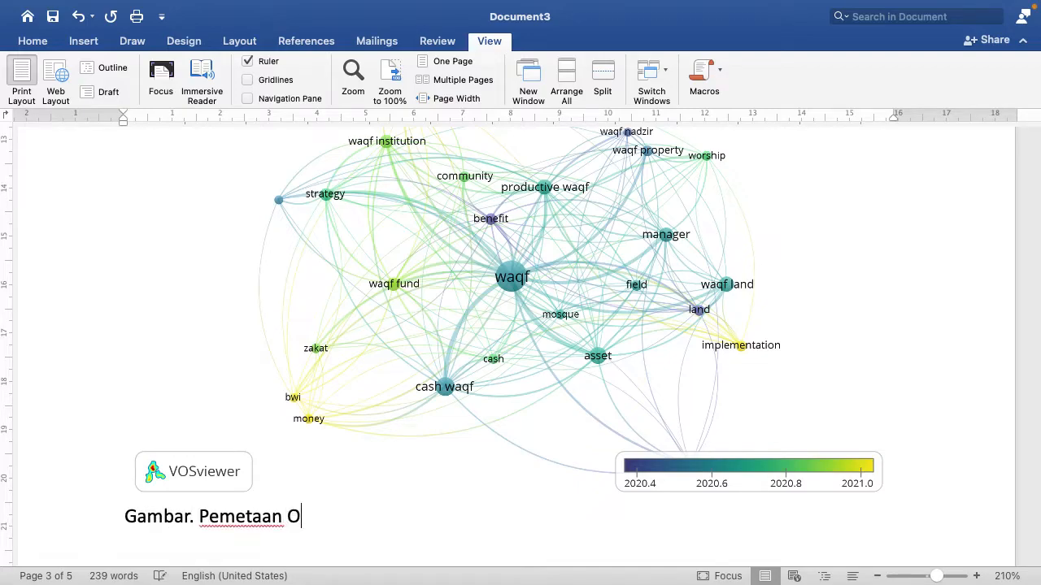
pyautogui.write('verlay Pendid')
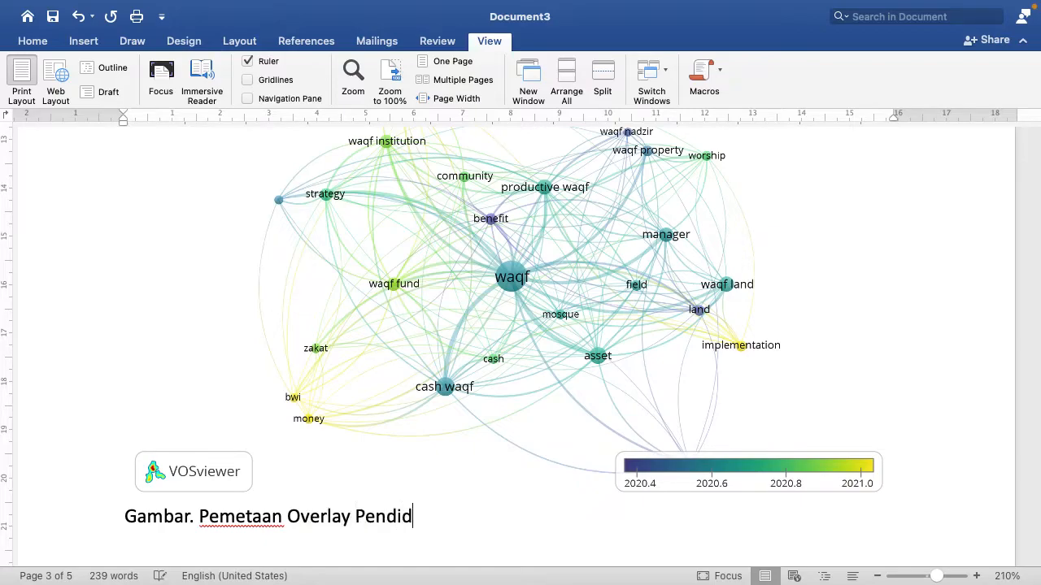
pyautogui.write('ikan Nazhir ')
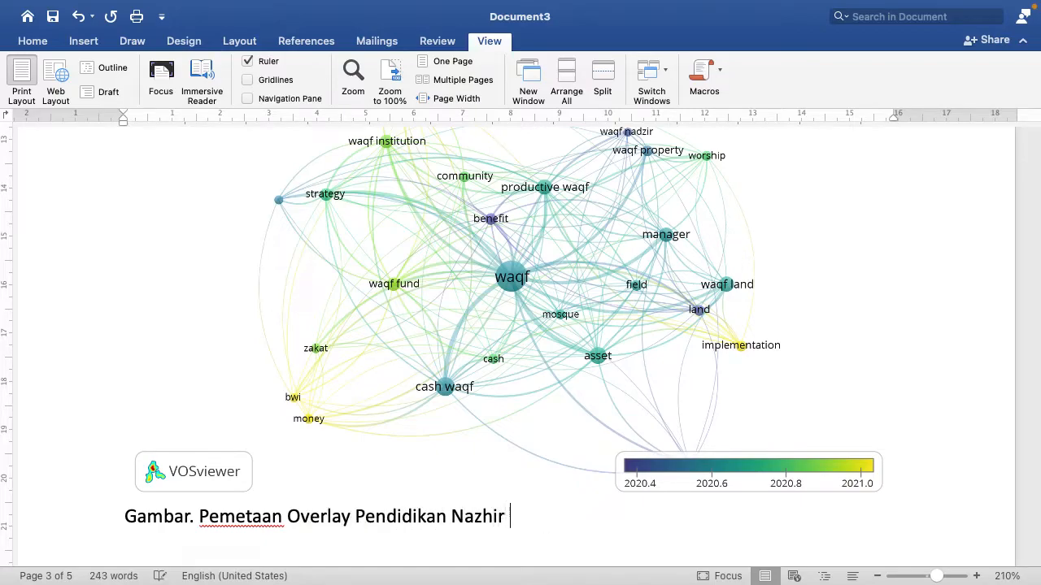
pyautogui.write('Waka')
pyautogui.press('BackSpace')
pyautogui.press('BackSpace')
pyautogui.write('kaf')
# Paste the density map below the overlay map's caption and start its own caption line with "Gambar".
pyautogui.press('Return')
pyautogui.scroll(-1, 520, 326)
pyautogui.press('super+v')
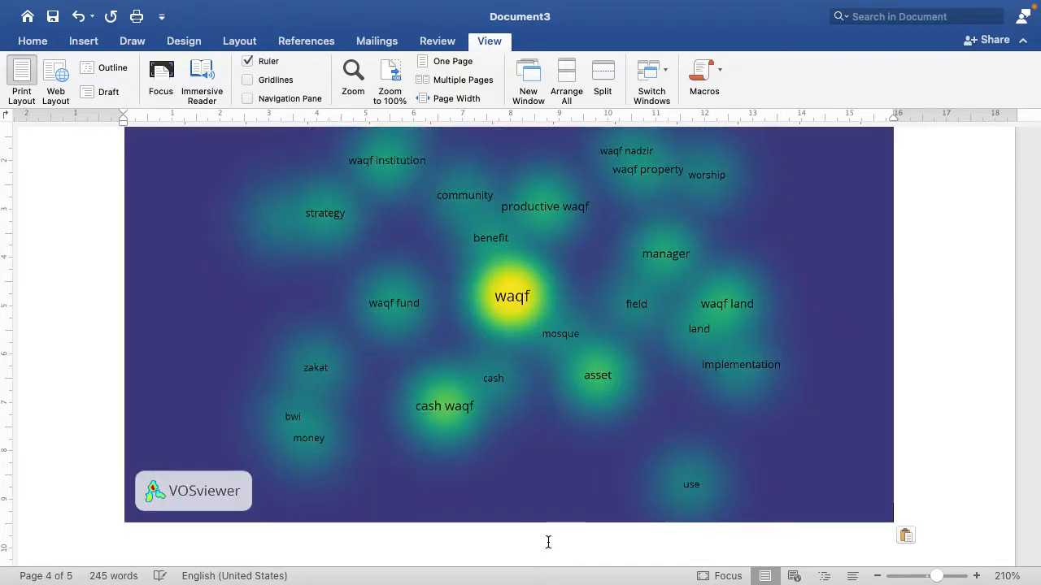
pyautogui.press('Return')
pyautogui.write('Gambar')
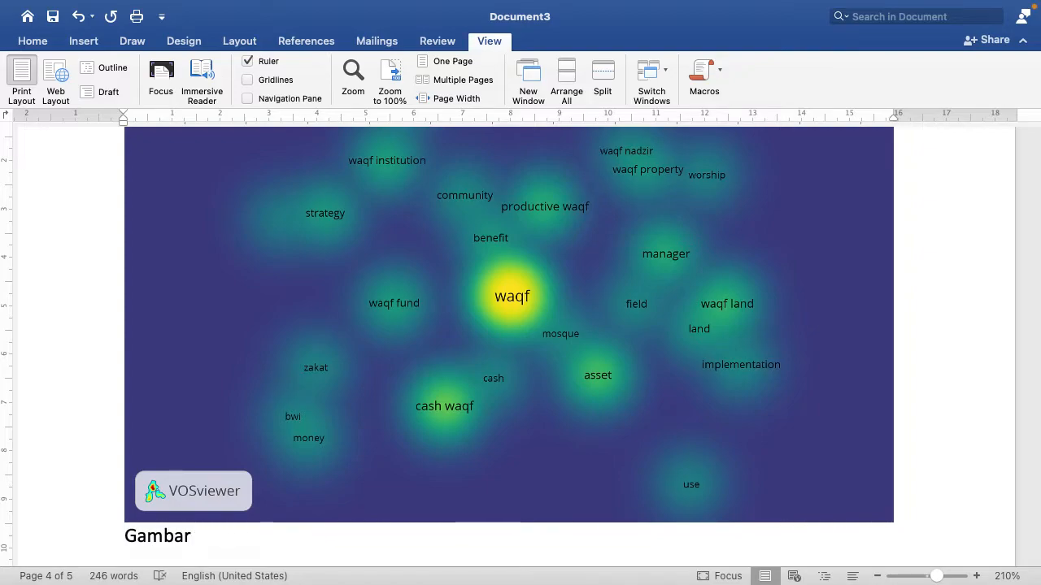
# Insert the figure number 5 after "Gambar" in the overlay map's caption.
pyautogui.press('Up')
pyautogui.press('Up')
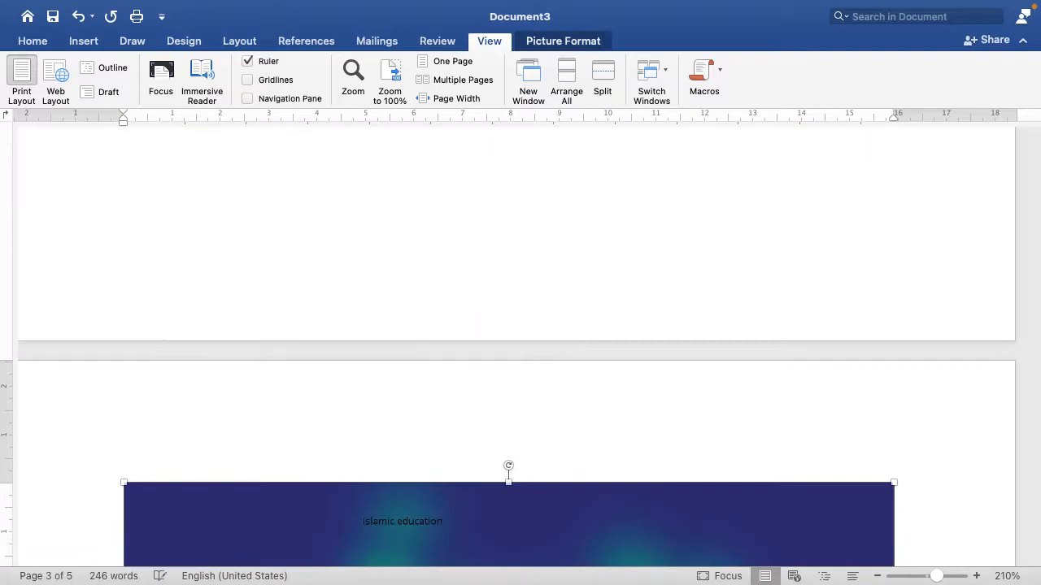
pyautogui.press('Up')
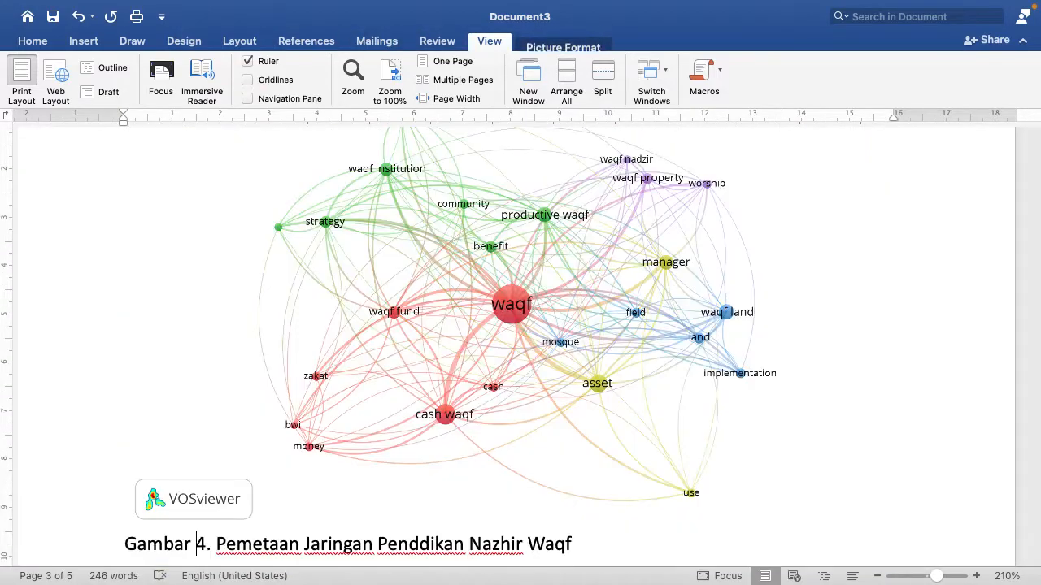
pyautogui.press('Right')
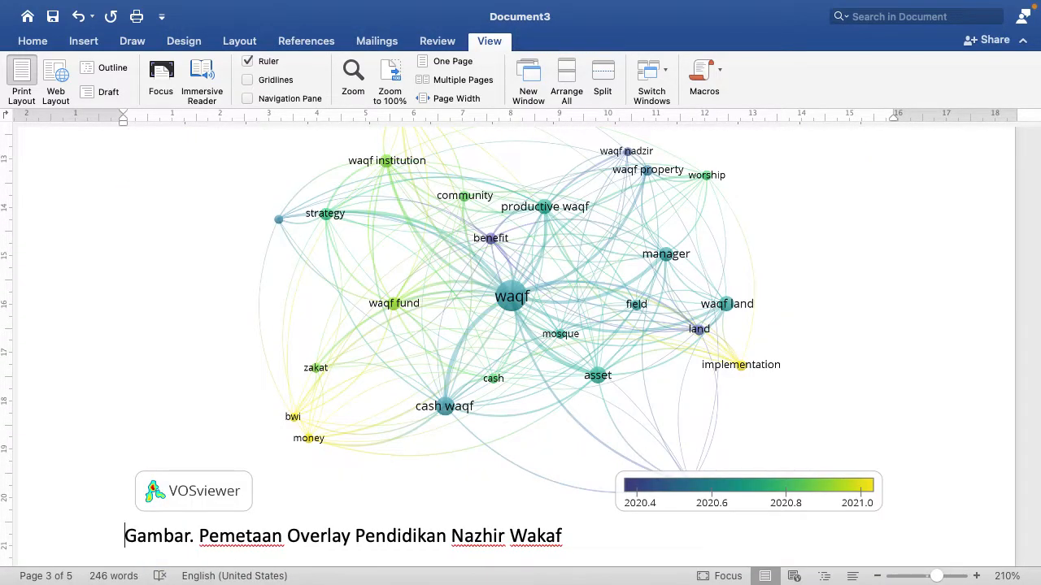
pyautogui.write('5')
# Complete the density map's caption as "Gambar 6. Pemetaan Density tentang Pendidikan Nazhir Wakaf".
pyautogui.press('Up')
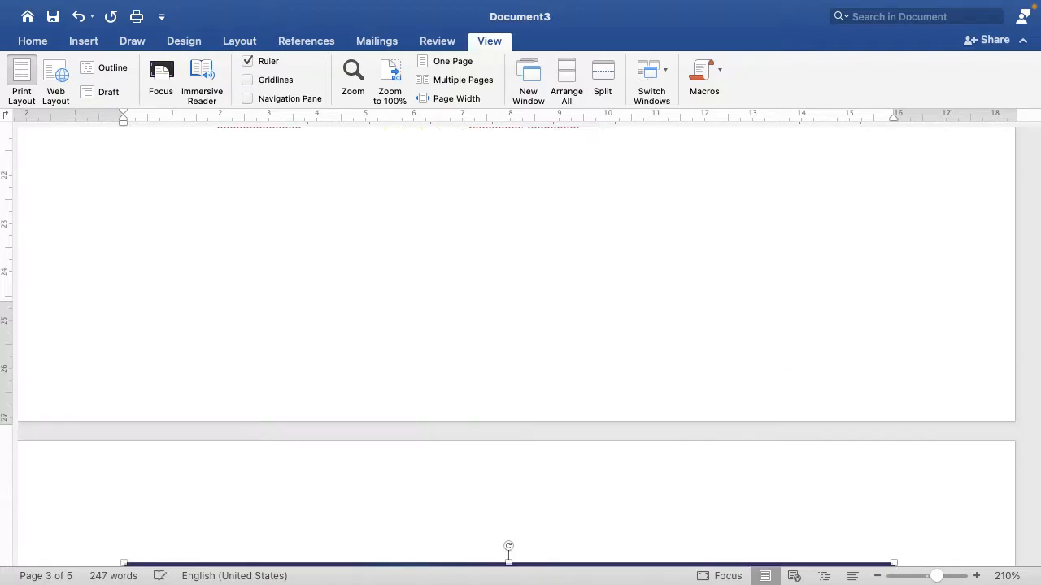
pyautogui.press('Right')
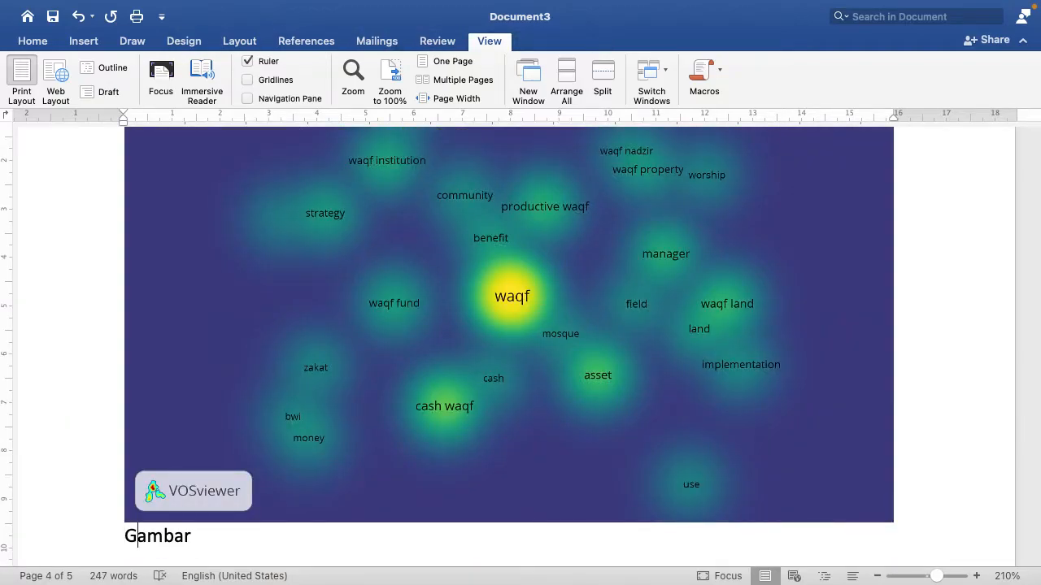
pyautogui.write('6. P')
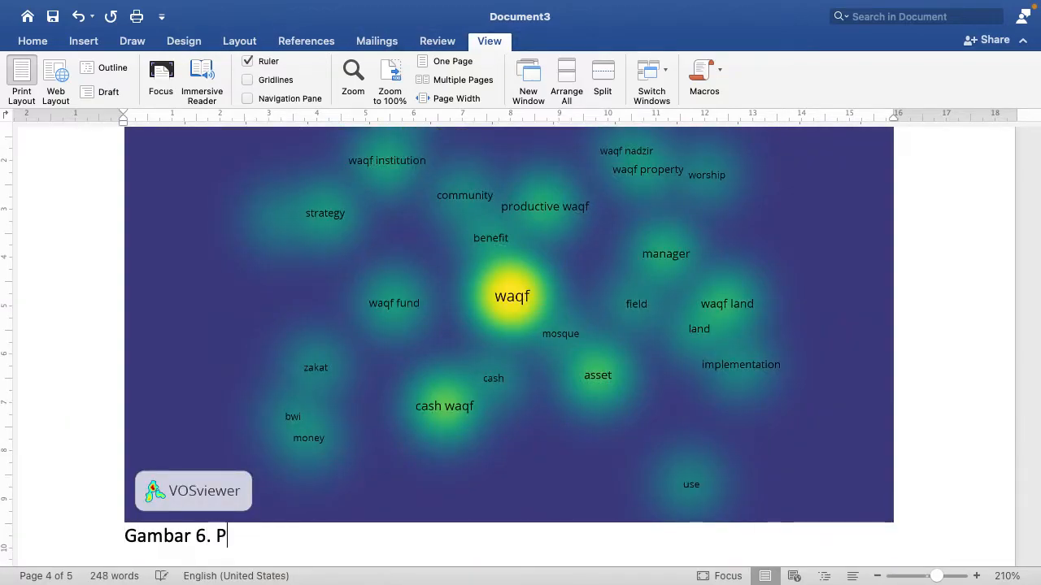
pyautogui.write('emetaan ')
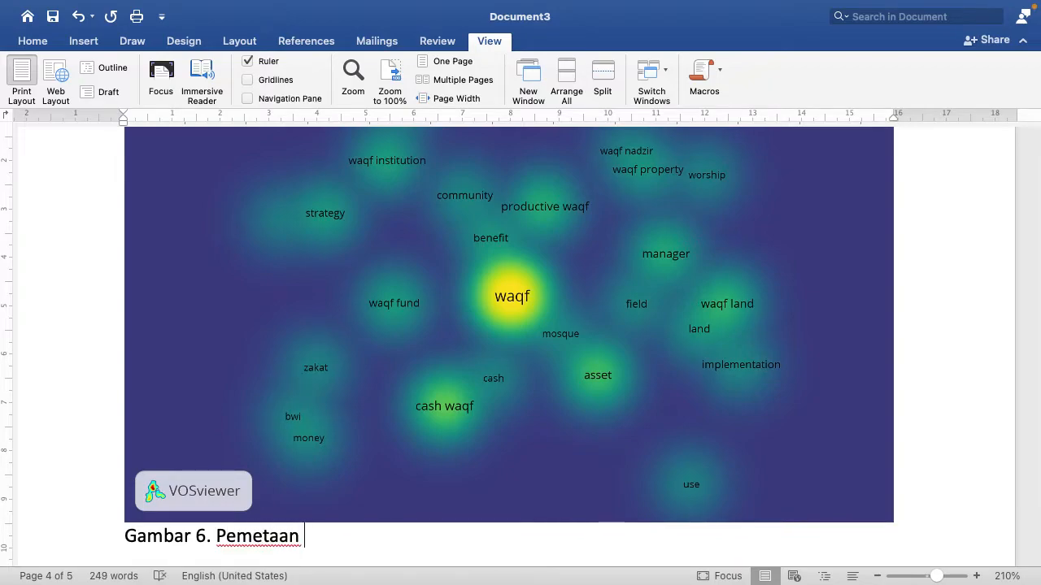
pyautogui.write('Densit')
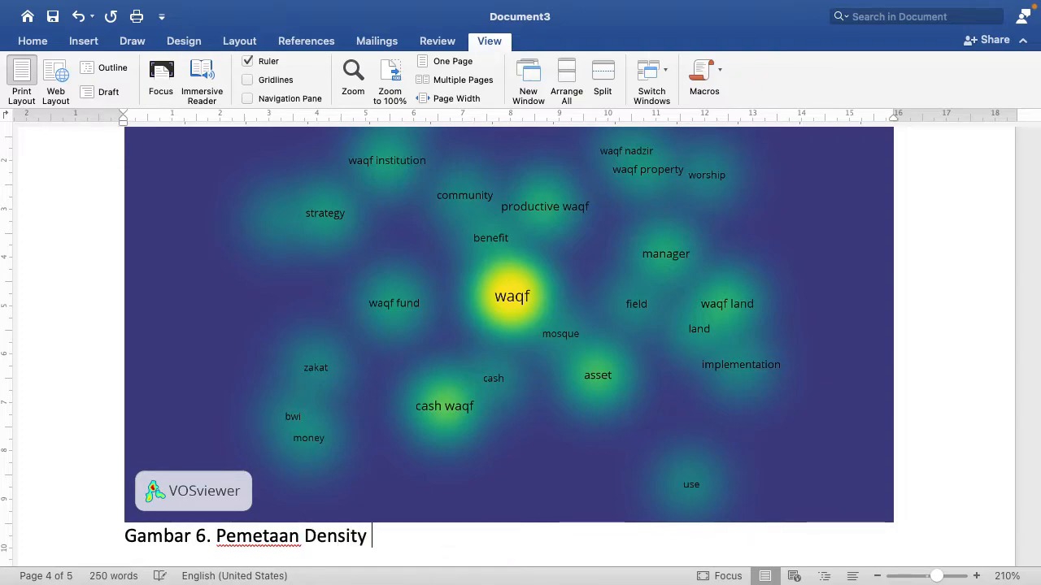
pyautogui.write('y terhadap')
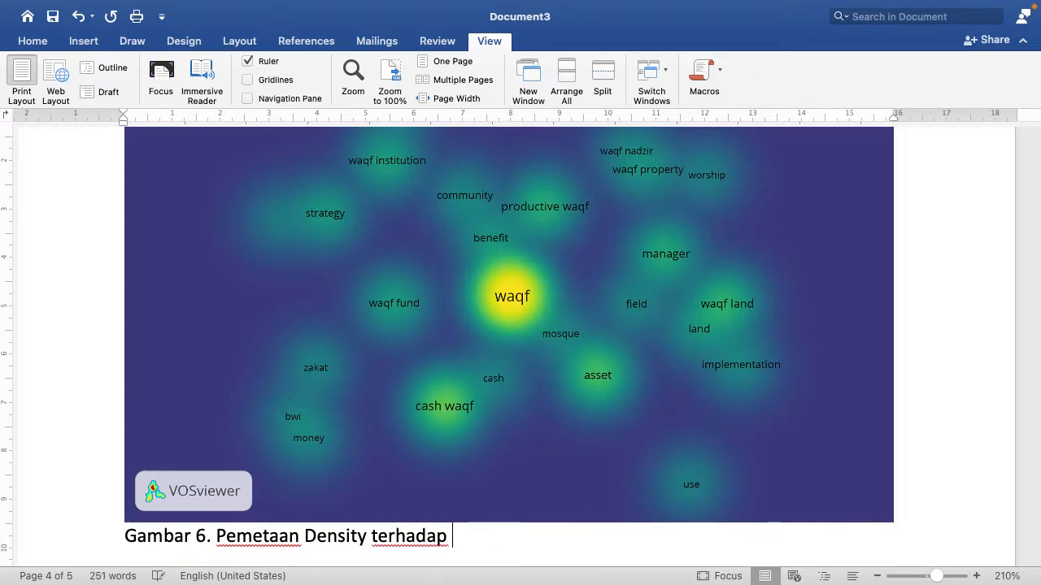
pyautogui.hotkey('alt', 'shift', 'Left')
pyautogui.write('tentan')
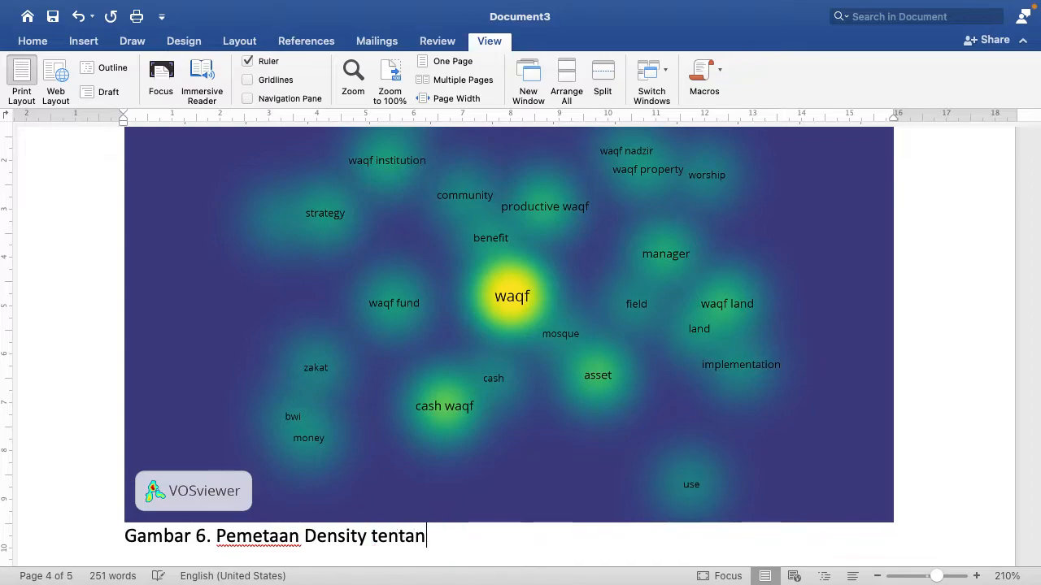
pyautogui.write('g Pend')
pyautogui.press('BackSpace')
pyautogui.write('endidian')
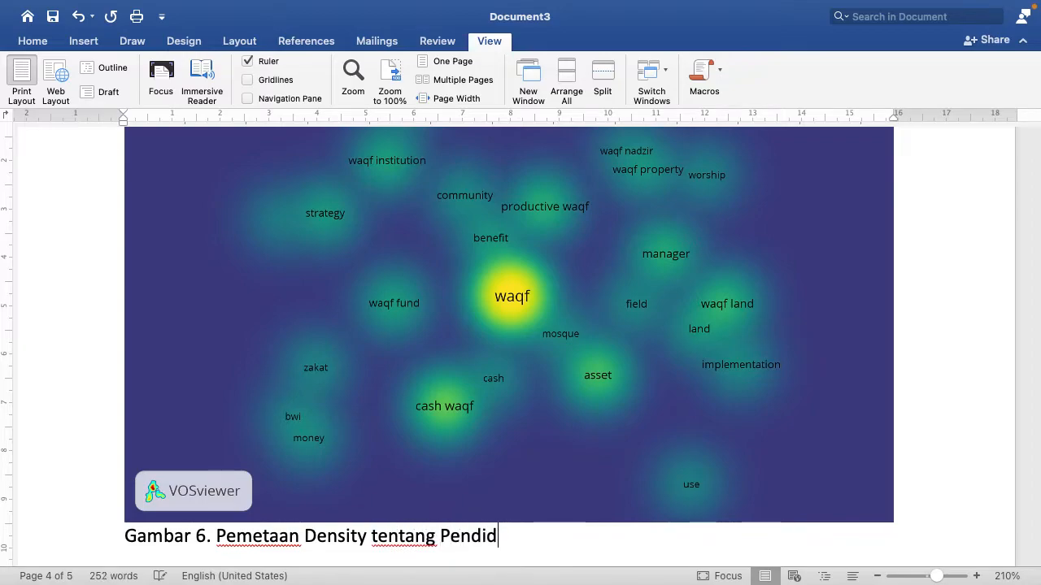
pyautogui.press('BackSpace')
pyautogui.press('BackSpace')
pyautogui.press('BackSpace')
pyautogui.write('ikan ')
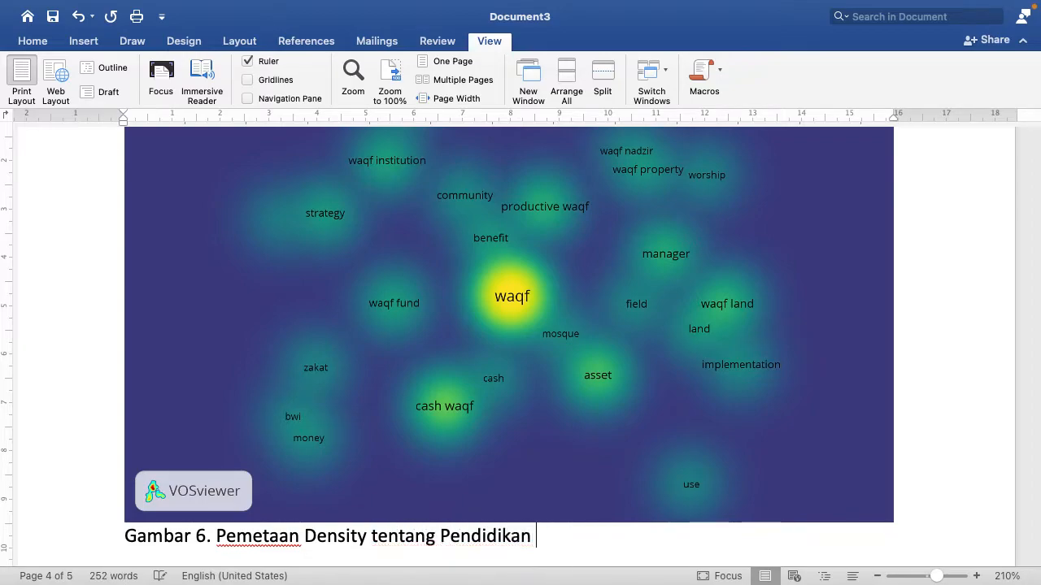
pyautogui.write('Nazhir Wakaf')
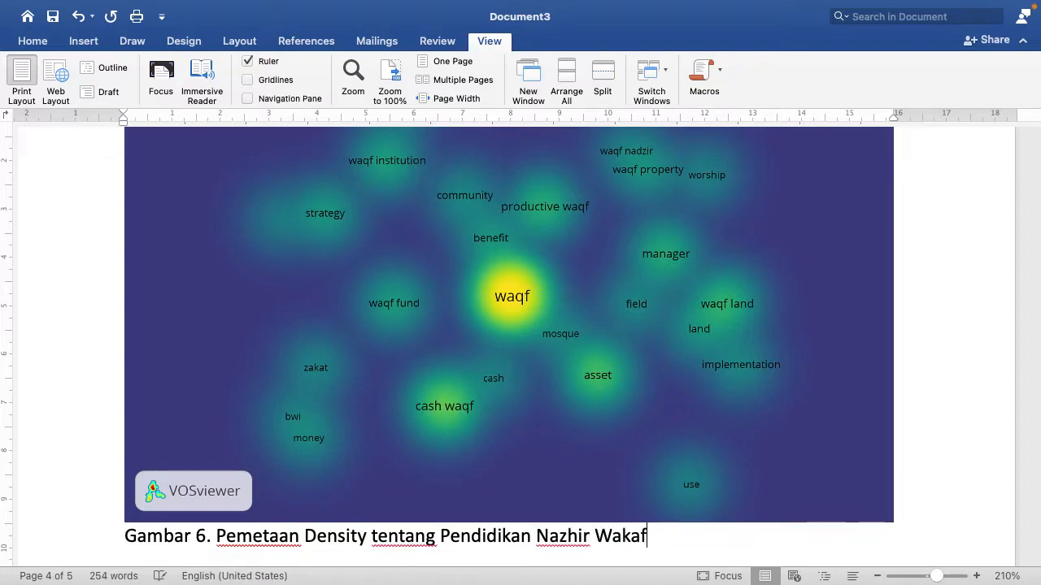
# Start a title on the blank line above the Publication chart reading "Tabel Jumlah Publikasi selama 2019 – 2020 pada".
pyautogui.press('Return')
pyautogui.press('Return')
pyautogui.rightClick(548, 537)
pyautogui.press('cmd+v')
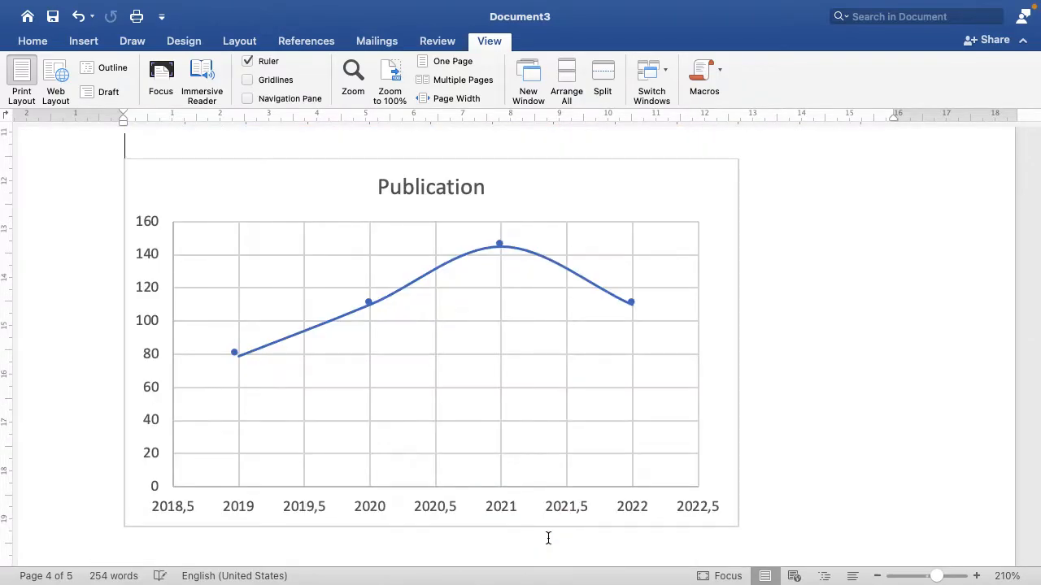
pyautogui.write('Tabel')
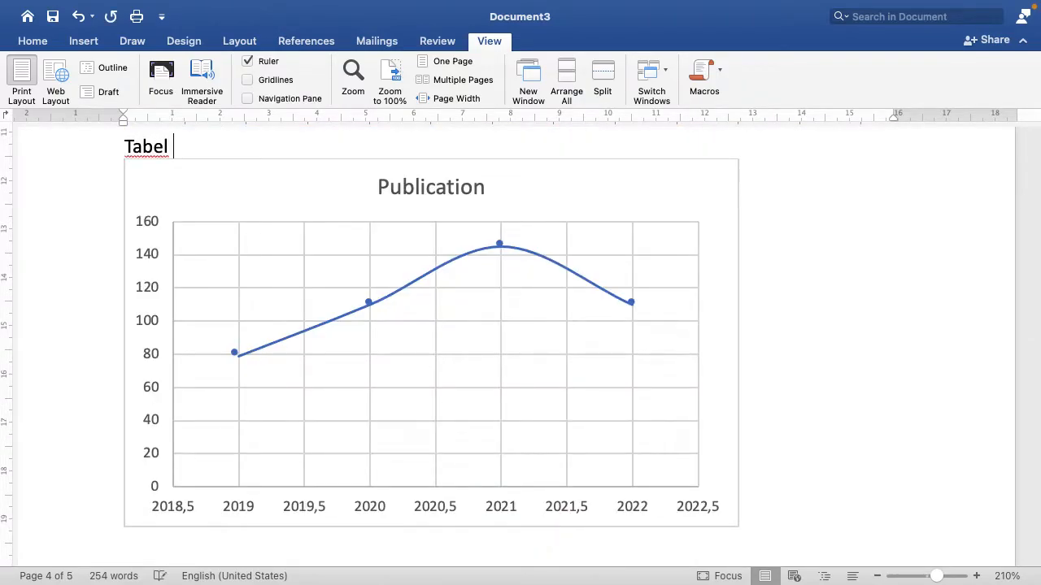
pyautogui.write(' Jumal')
pyautogui.press('BackSpace')
pyautogui.write('lah Publikasi ')
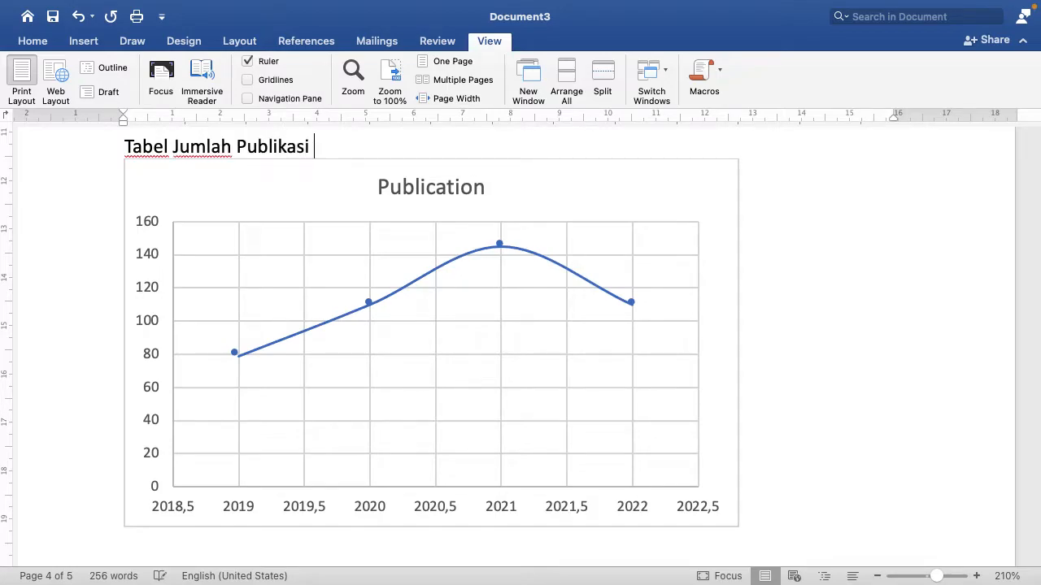
pyautogui.write('selama ')
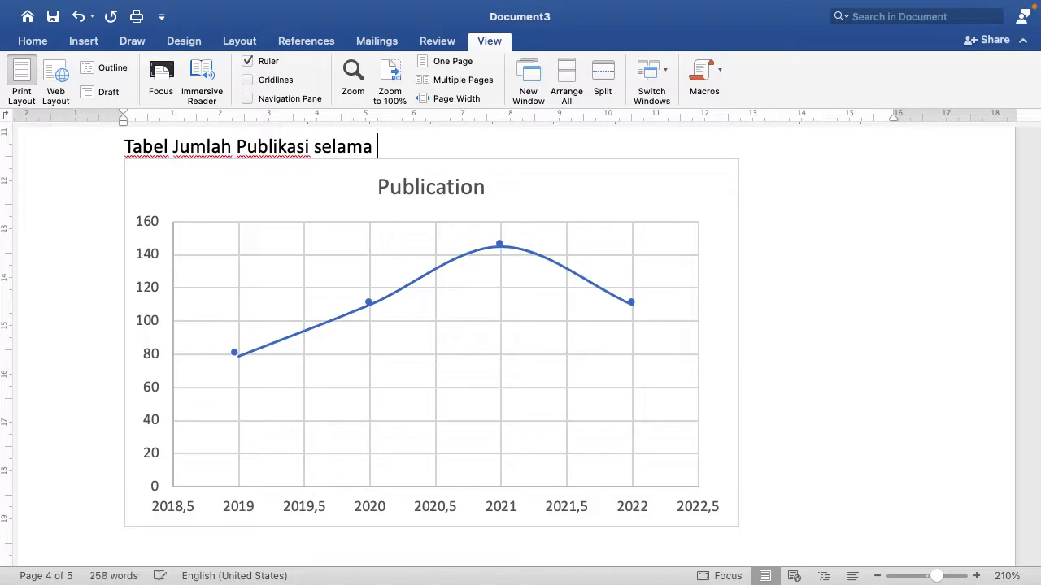
pyautogui.write('2019 - 2020 pada F')
# Complete the Publication chart's title with "Platform Google Scholar tentang Pendidikan Nazhir Wakaf".
pyautogui.press('BackSpace')
pyautogui.write('Pla')
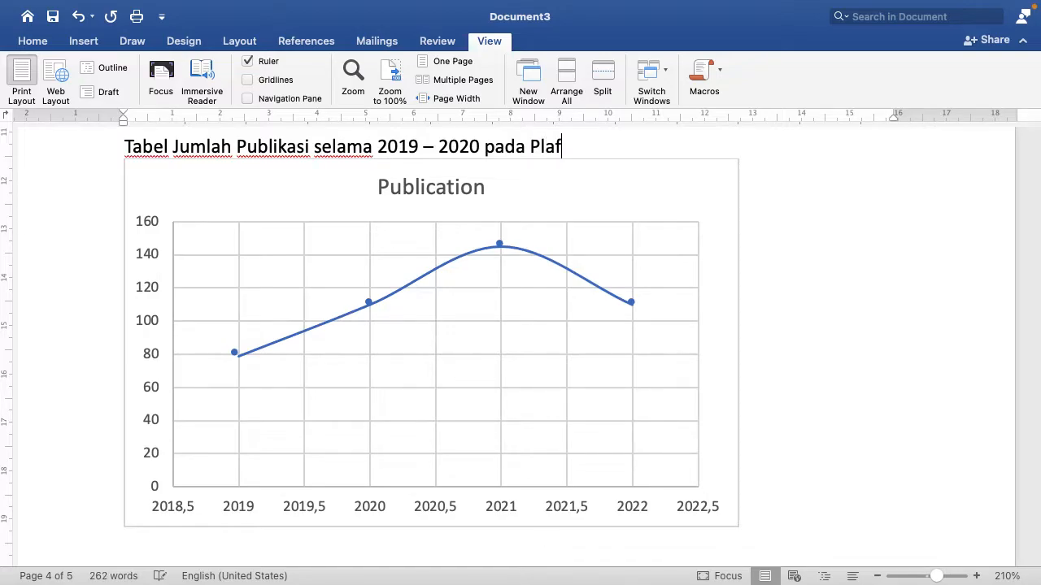
pyautogui.write('tform G=S')
pyautogui.press('BackSpace')
pyautogui.press('BackSpace')
pyautogui.write('oggo')
pyautogui.press('BackSpace')
pyautogui.press('BackSpace')
pyautogui.press('BackSpace')
pyautogui.write('ogle Scholar ')
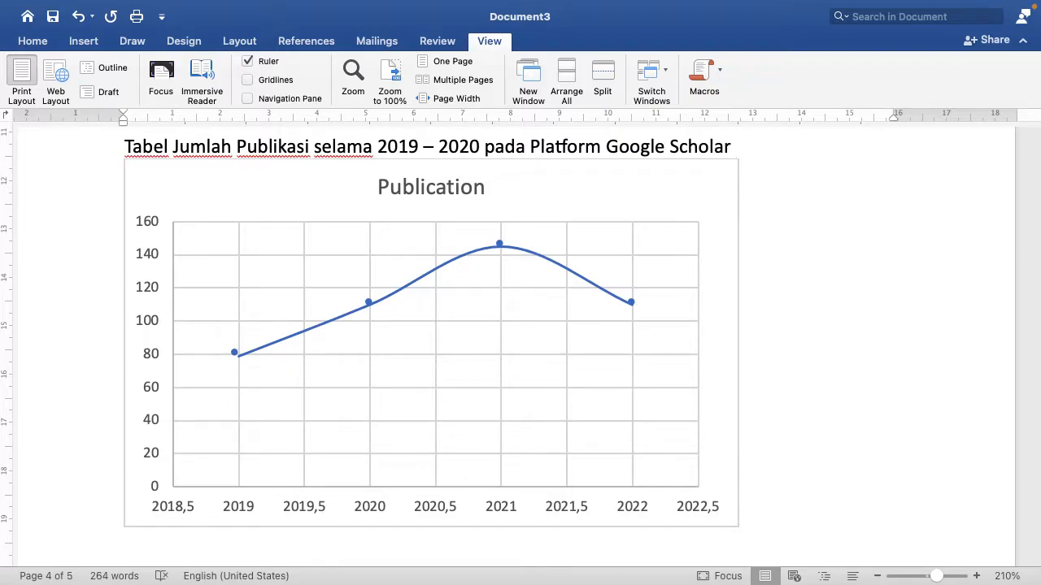
pyautogui.write('tentang Pendidikan Nazhir ')
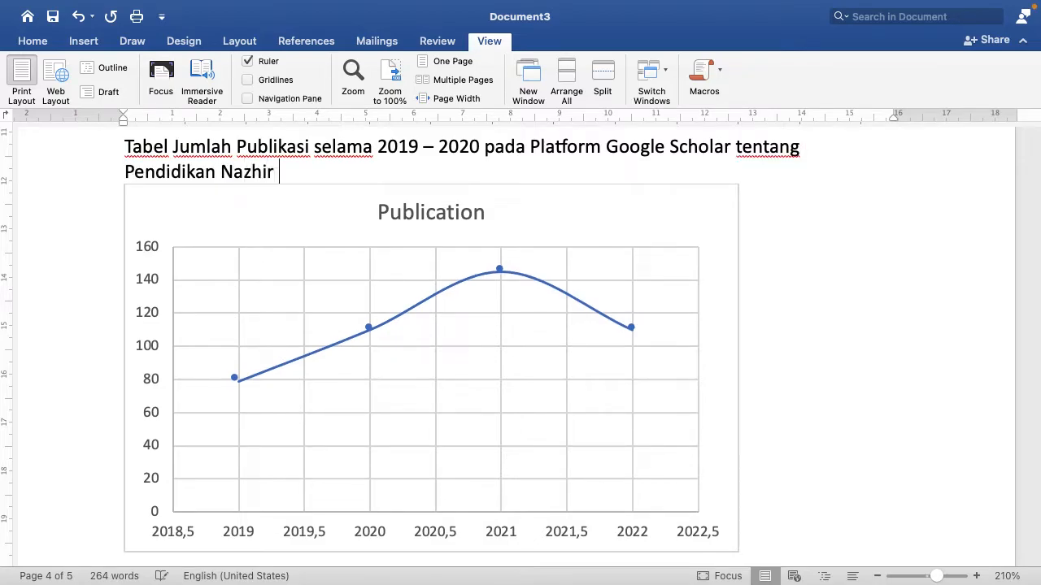
pyautogui.write('Waka')
# Copy the full title above the Publication chart.
pyautogui.press('super+shift+Up')
pyautogui.press('super+c')
pyautogui.press('super+shift+Down')
pyautogui.press('super+shift+Down')
pyautogui.press('super+shift+Down')
pyautogui.press('Up')
pyautogui.press('Down')
pyautogui.press('Up')
pyautogui.press('Up')
pyautogui.press('Up')
pyautogui.press('Up')
pyautogui.scroll(2, 548, 541)
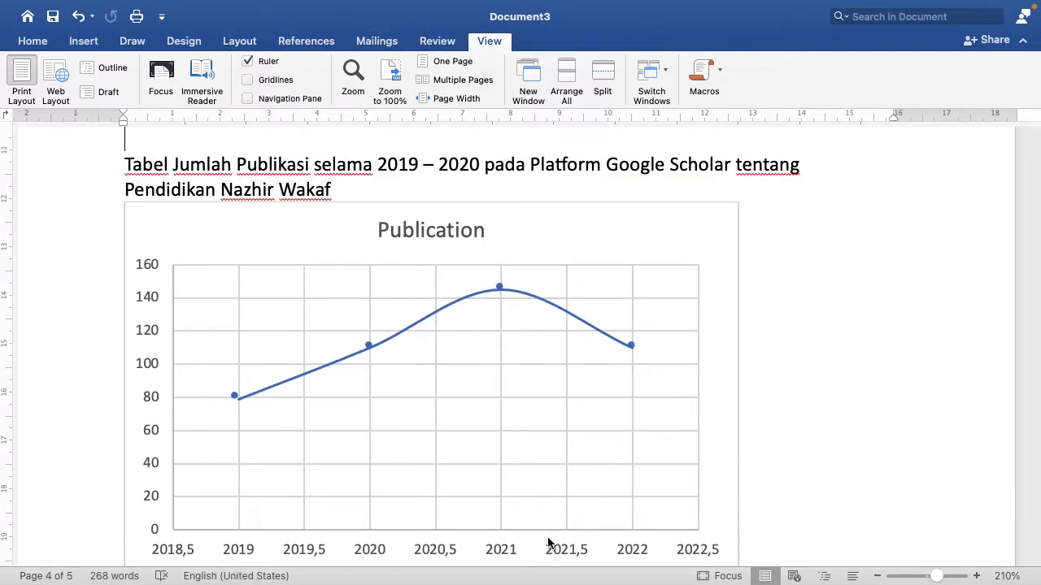
# Replace a single character in the title above the Publication chart with 2.
pyautogui.press('Right')
pyautogui.press('Right')
pyautogui.press('Right')
pyautogui.hotkey('shift', 'Right')
pyautogui.write('2')
# Paste the copied title below the Publication chart as the heading for the Link Strength chart.
pyautogui.scroll(-5, 548, 540)
pyautogui.press('Down')
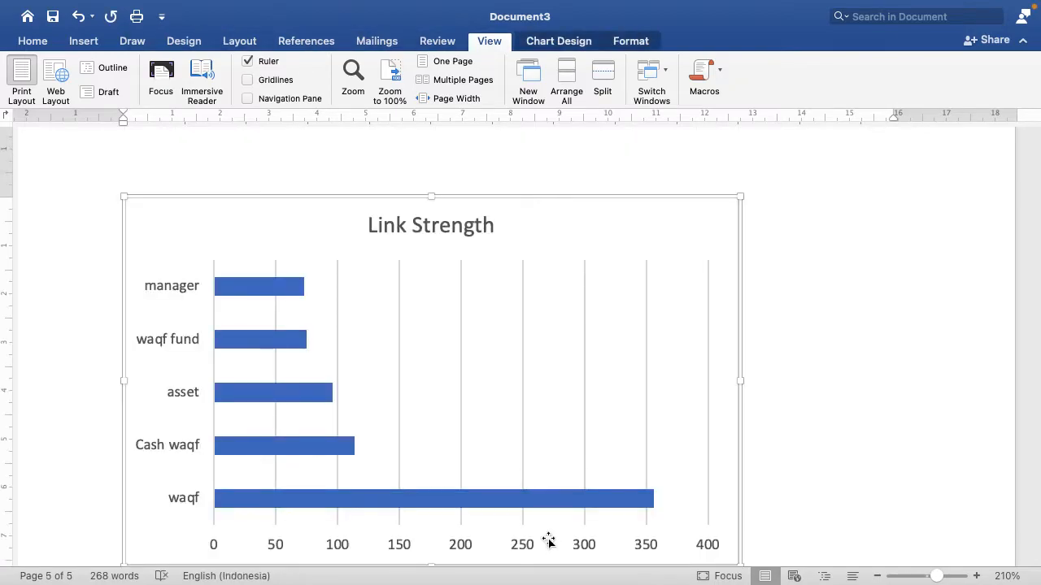
pyautogui.press('Up')
pyautogui.press('Down')
pyautogui.press('Up')
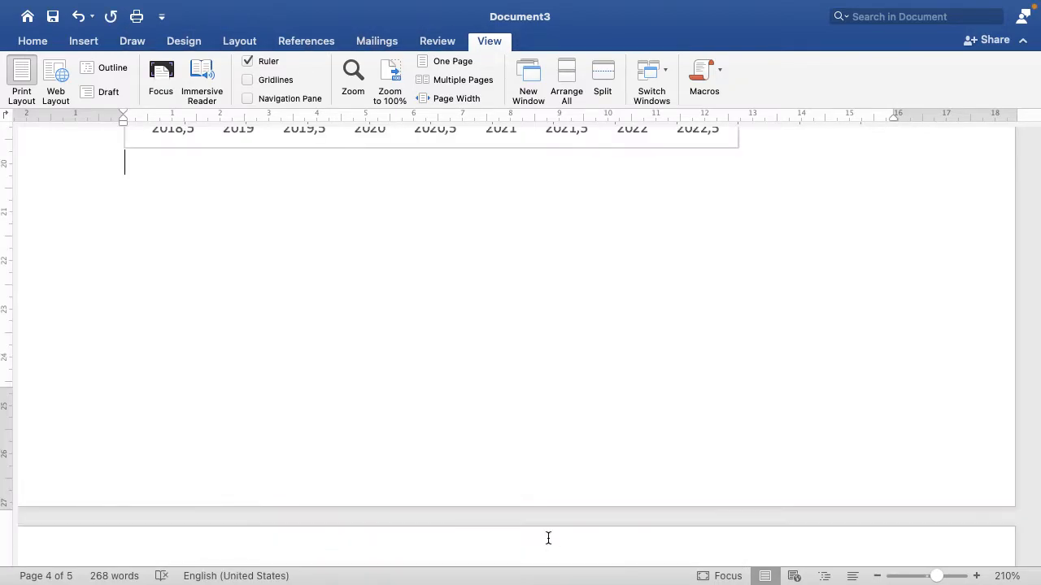
pyautogui.press('super+v')
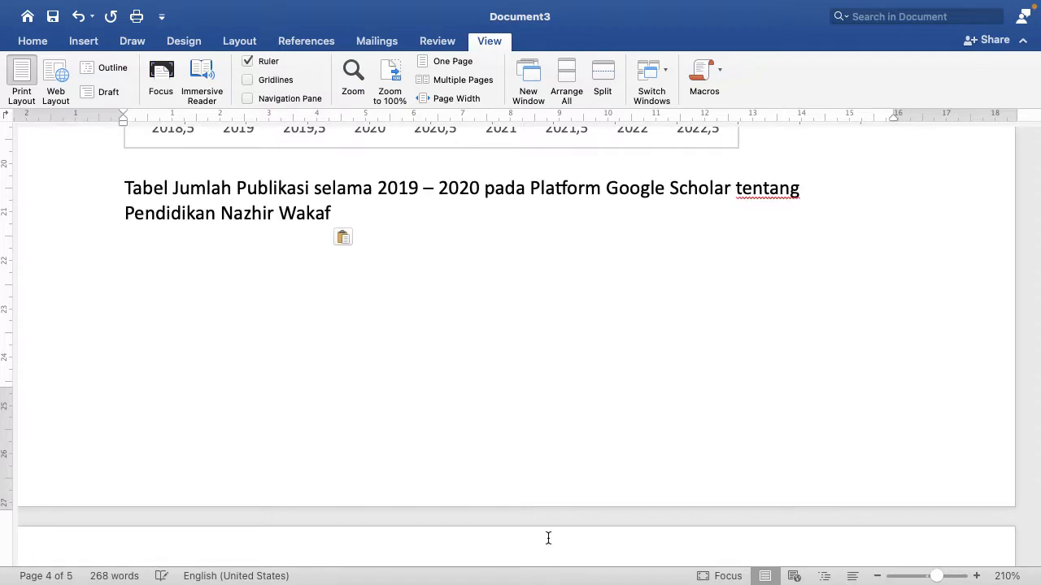
# Replace "Publikasi" in the Link Strength chart's heading with "Hubungan terkuat".
pyautogui.press('Down')
pyautogui.press('Up')
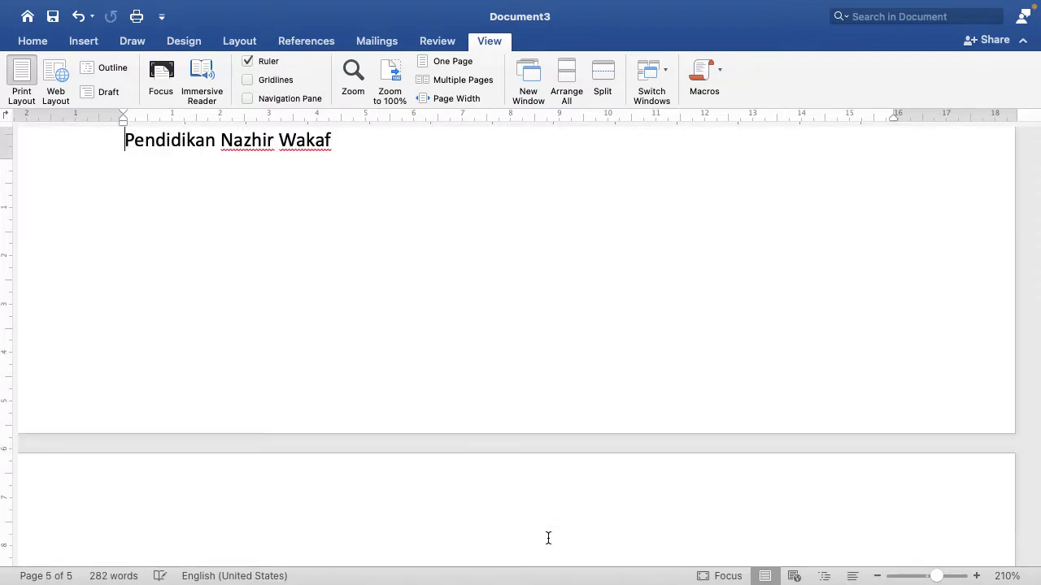
pyautogui.hotkey('alt', 'shift', 'Right')
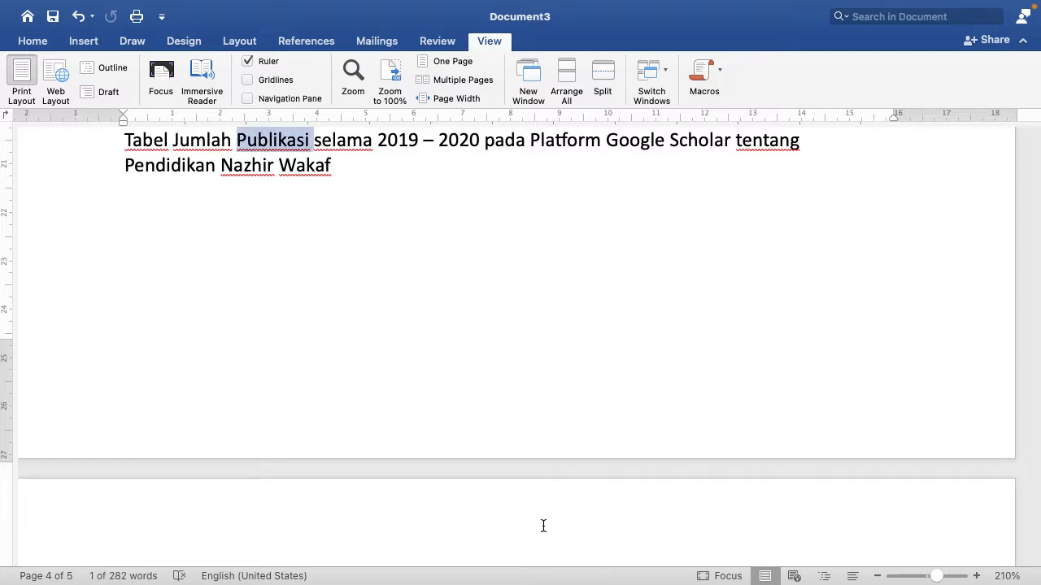
pyautogui.write('Hubungan ')
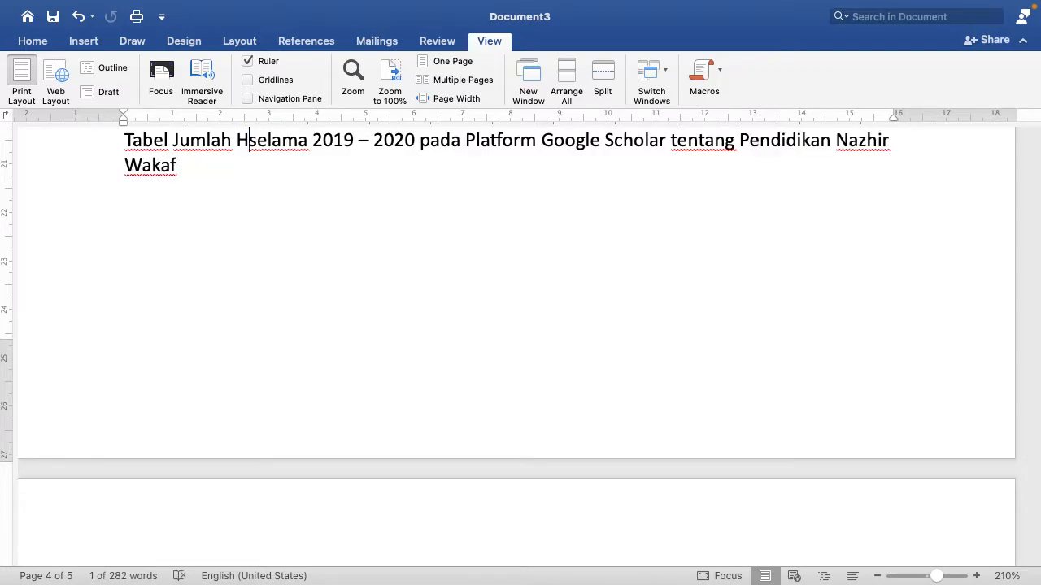
pyautogui.write('terkuat')
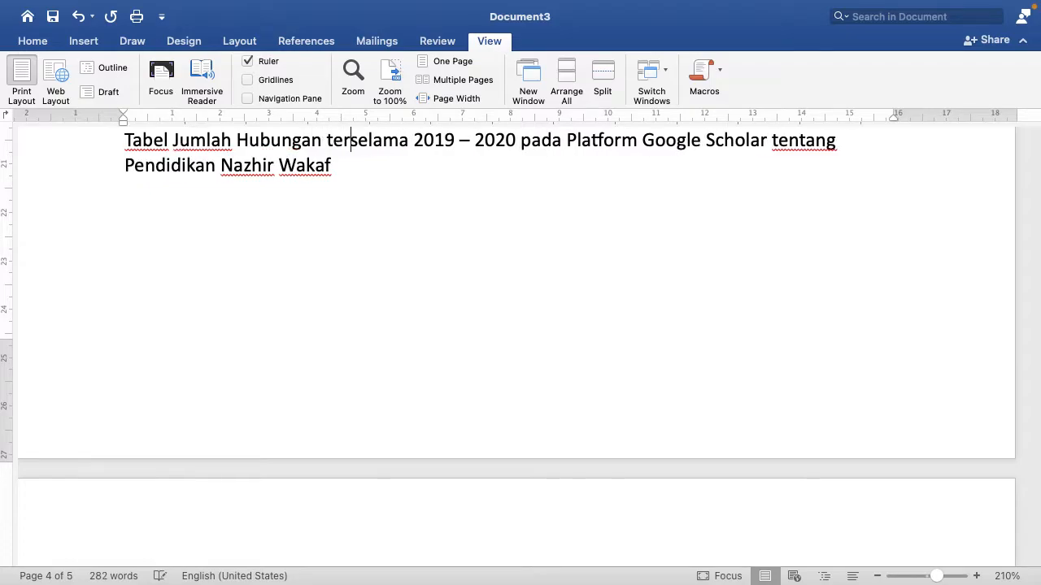
# Replace "terkuat" in the Link Strength chart's heading with "Interkoneksi".
pyautogui.hotkey('alt', 'shift', 'Left')
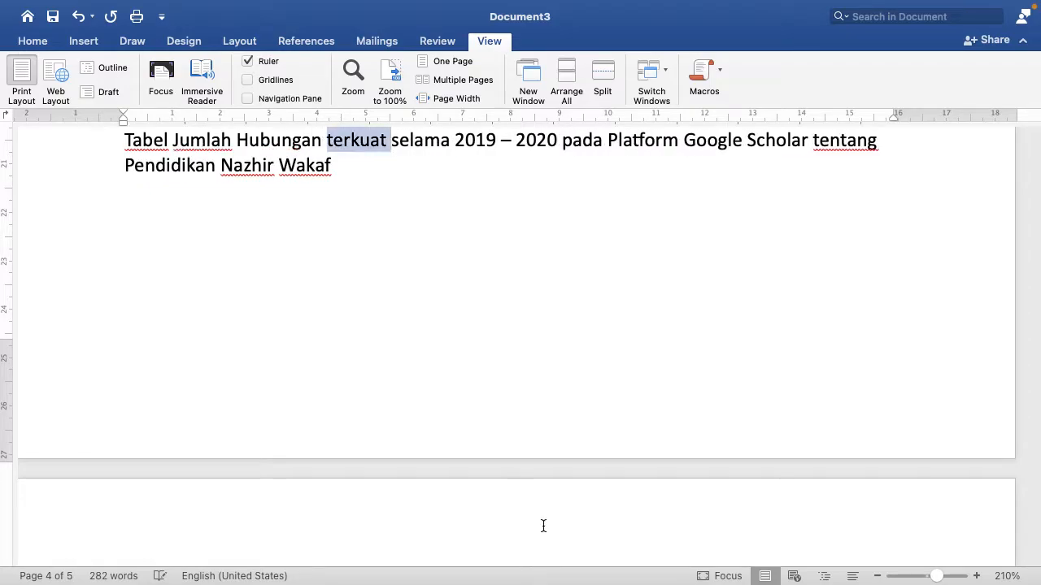
pyautogui.write('Ting')
pyautogui.press('BackSpace')
pyautogui.press('BackSpace')
pyautogui.press('BackSpace')
pyautogui.press('BackSpace')
pyautogui.write('INter')
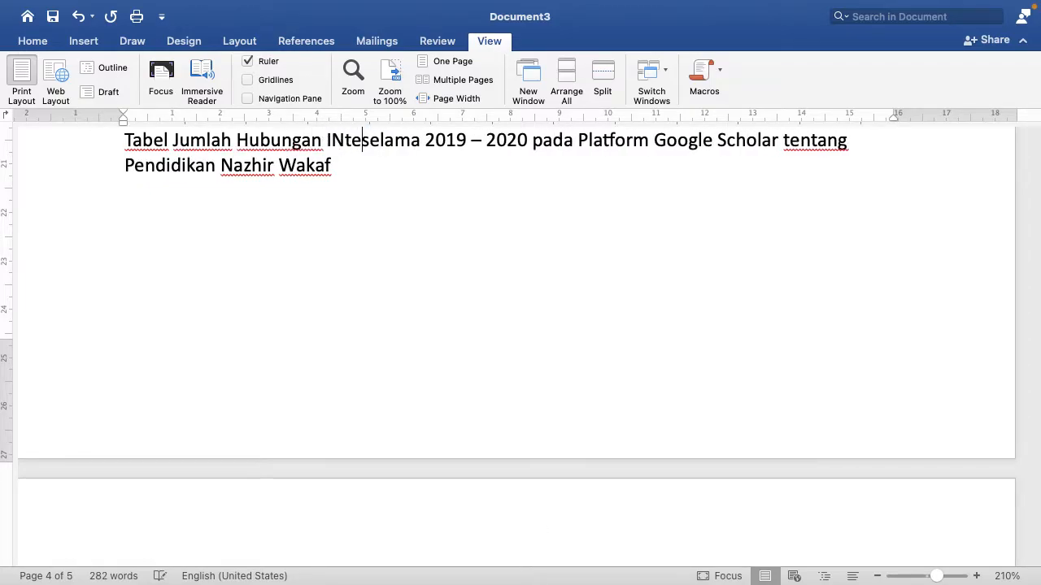
pyautogui.press('BackSpace')
pyautogui.press('BackSpace')
pyautogui.press('BackSpace')
pyautogui.press('BackSpace')
pyautogui.write('nterkoneksi ')
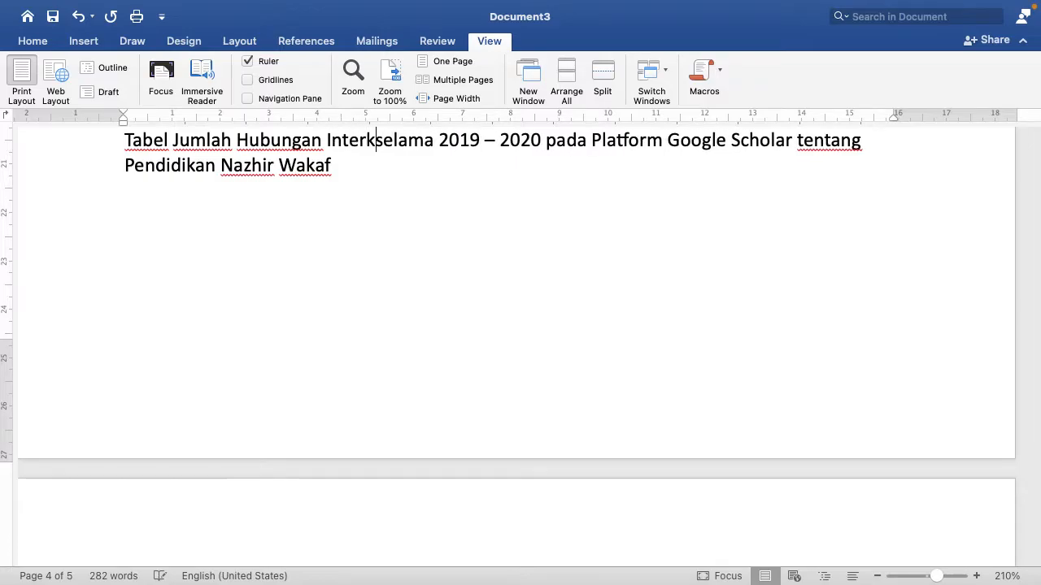
# Add "istilah paling kuat" after "Interkoneksi" in the Link Strength chart's heading.
pyautogui.write('isit')
pyautogui.press('BackSpace')
pyautogui.press('BackSpace')
pyautogui.write('tilah pa')
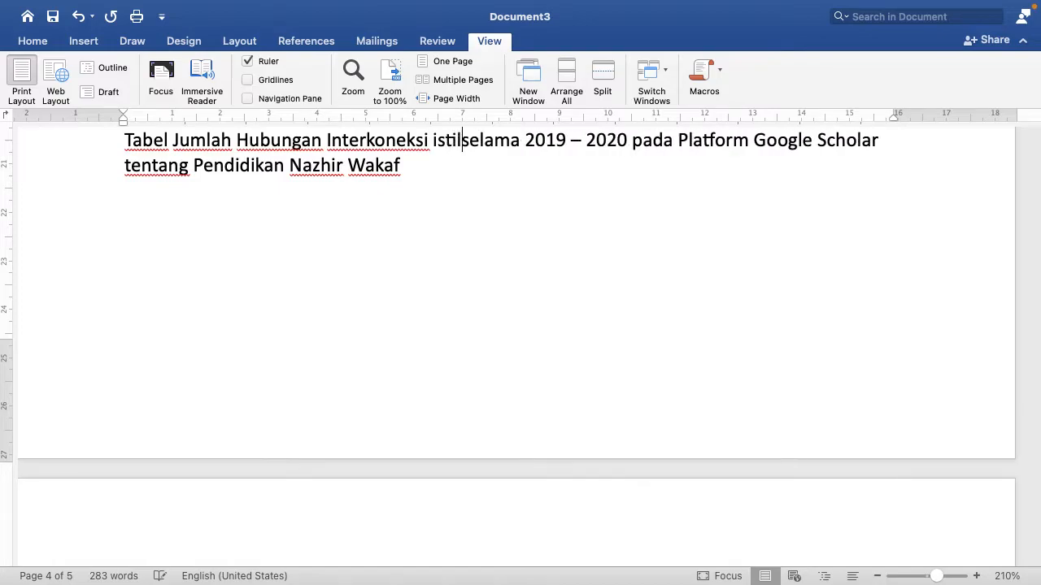
pyautogui.write('ling kuat')
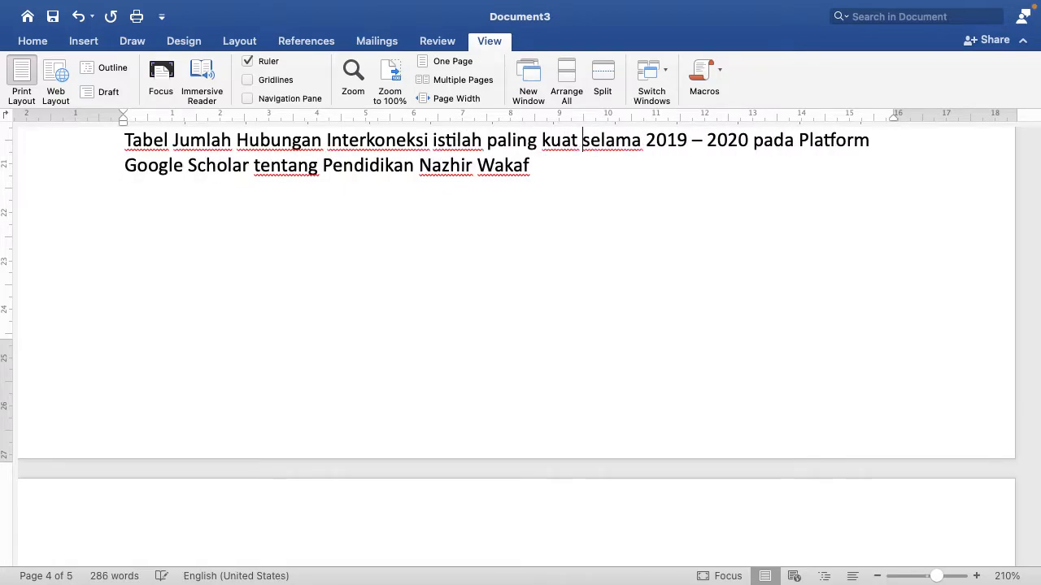
# Copy the full Link Strength heading onto a new line below that chart as the Occurrence chart's heading.
pyautogui.hotkey('shift', 'Down')
pyautogui.hotkey('shift', 'Down')
pyautogui.hotkey('shift', 'Left')
pyautogui.press('super+c')
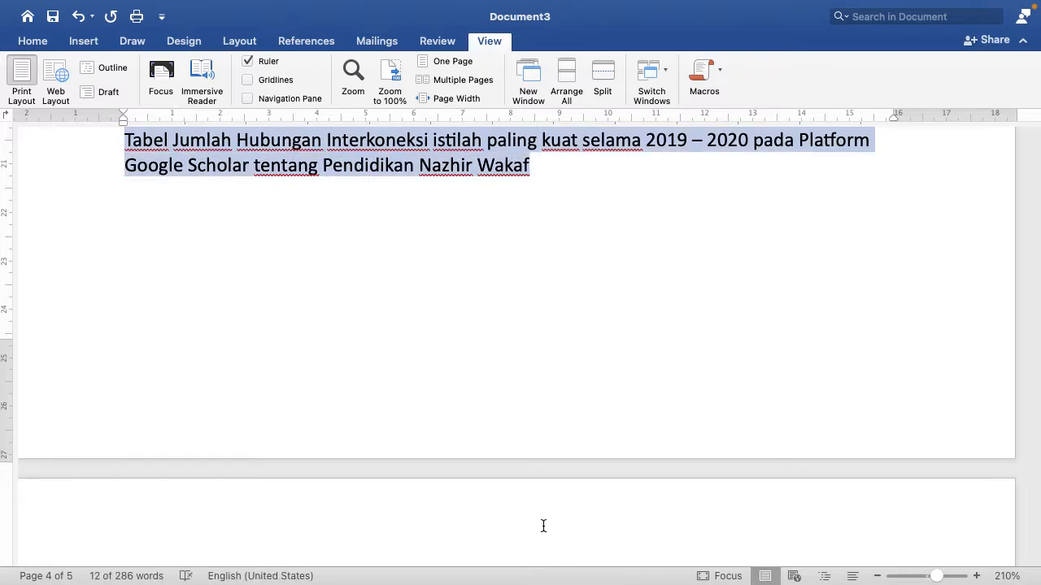
pyautogui.press('Down')
pyautogui.press('Down')
pyautogui.press('Up')
pyautogui.press('Up')
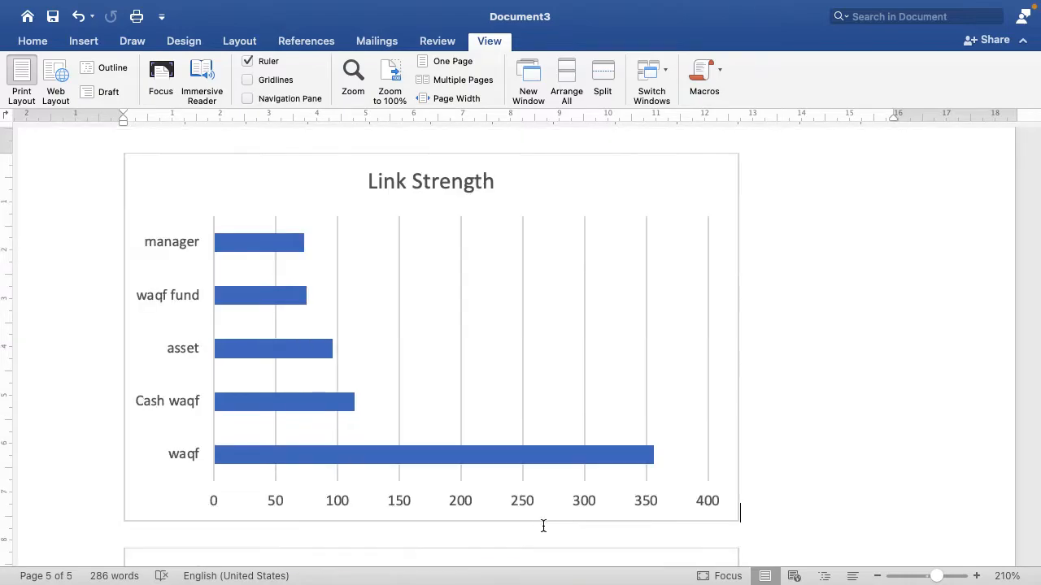
pyautogui.press('Return')
pyautogui.press('super+v')
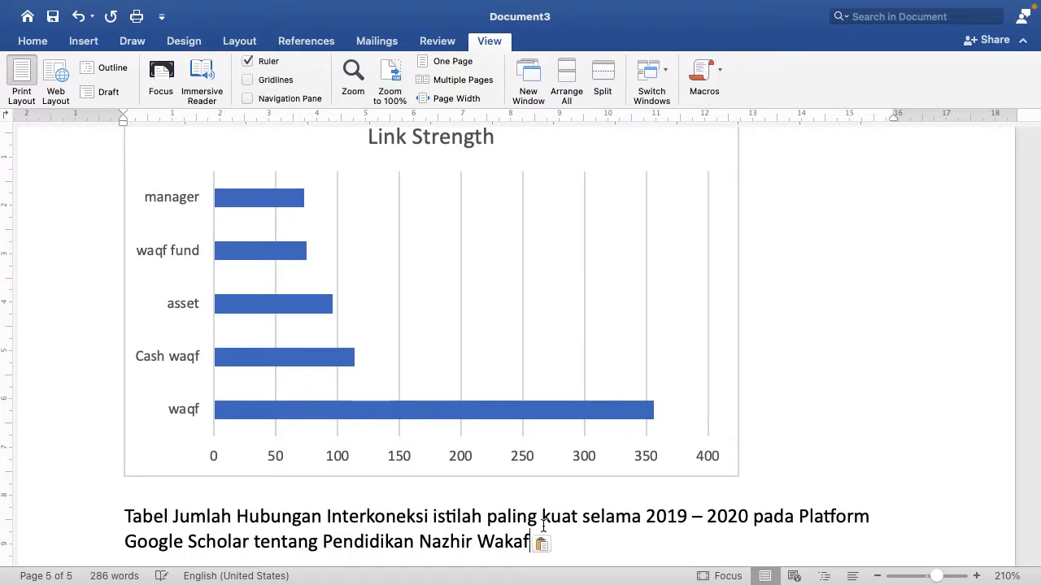
# Insert the number "3." after "Tabel" in the Occurrence chart's heading.
pyautogui.press('super+Up')
pyautogui.hotkey('alt', 'Right')
pyautogui.scroll(-5, 543, 527)
pyautogui.write('3.')
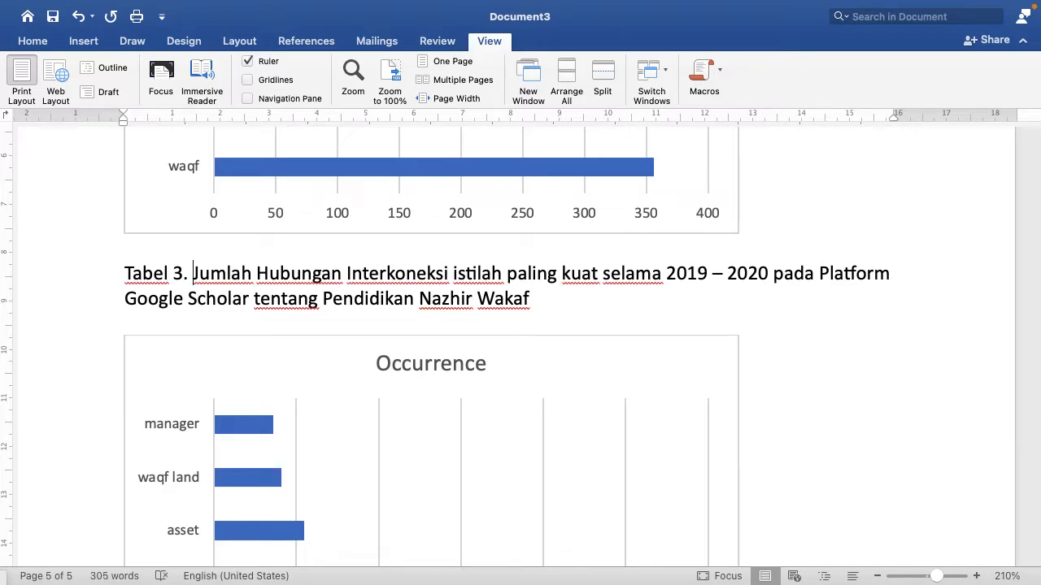
# Replace "Jumlah Hubungan Interkoneksi istilah" in the Occurrence chart's heading with "Frekuensi kemunculan terminology".
pyautogui.hotkey('shift', 'alt', 'Right')
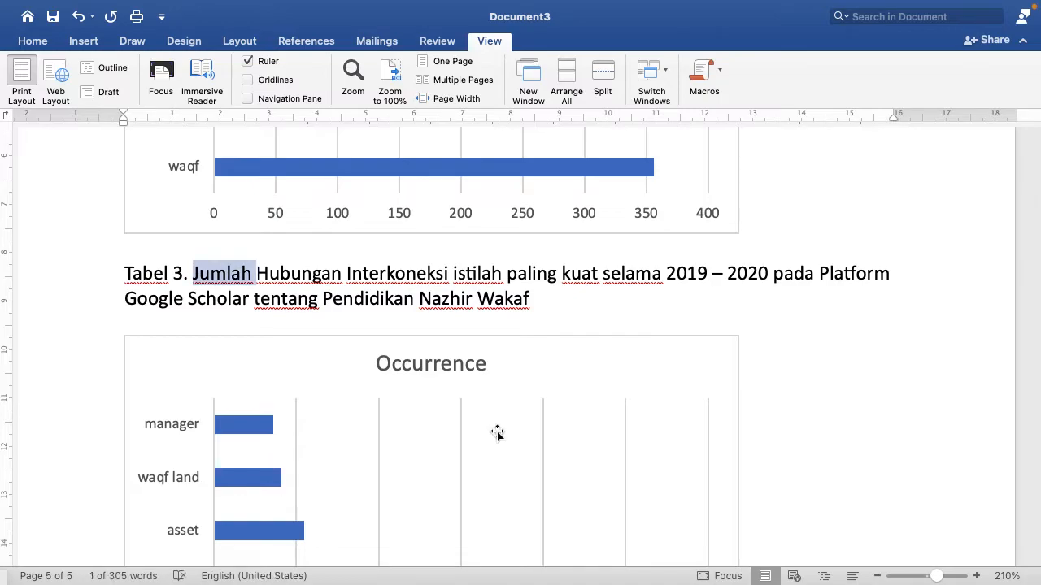
pyautogui.hotkey('shift', 'alt', 'Right')
pyautogui.hotkey('shift', 'alt', 'Right')
pyautogui.write('Frekuensi')
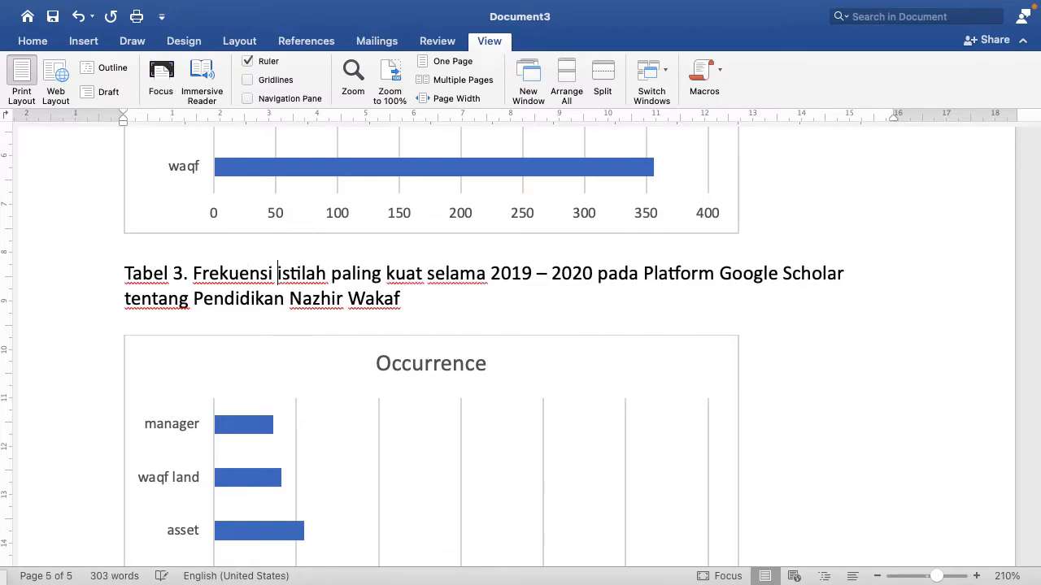
pyautogui.hotkey('shift', 'alt', 'Right')
pyautogui.write('kemun')
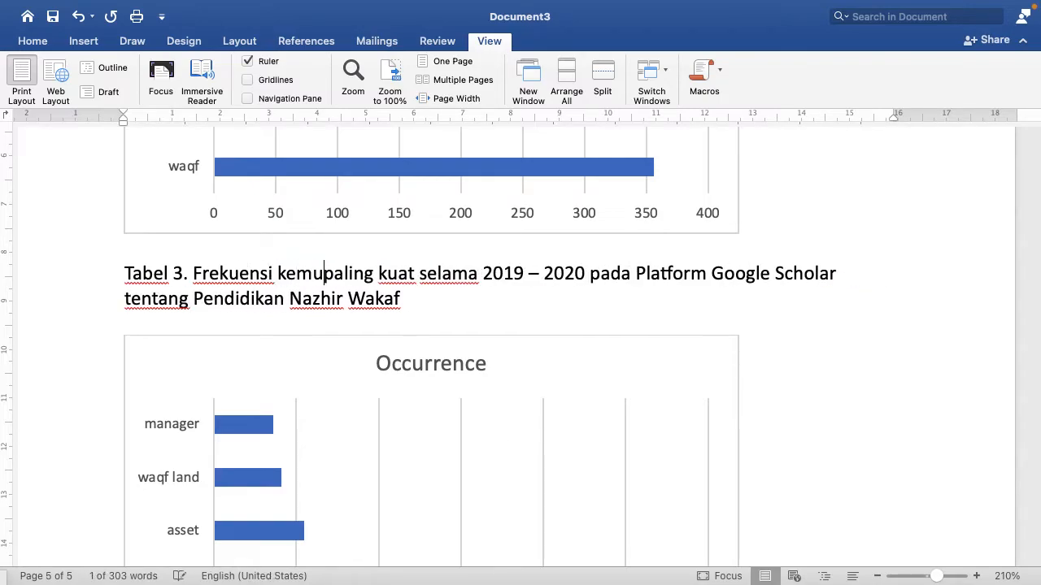
pyautogui.write('culan')
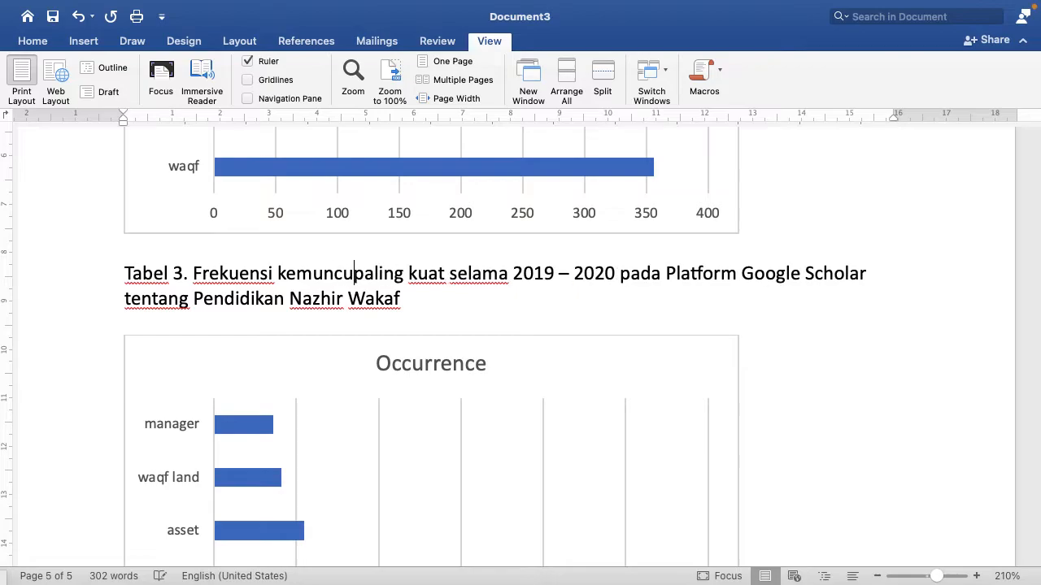
pyautogui.write(' terminologi')
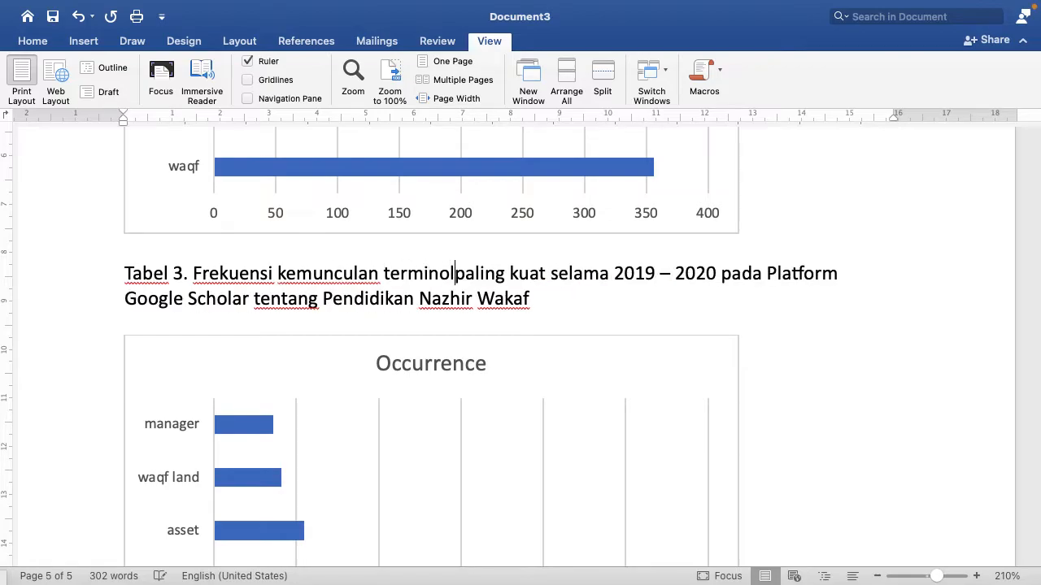
# Replace "kuat" with "sering" in the Occurrence chart's heading.
pyautogui.hotkey('alt', 'Right')
pyautogui.hotkey('shift', 'alt', 'Right')
pyautogui.write('sering')
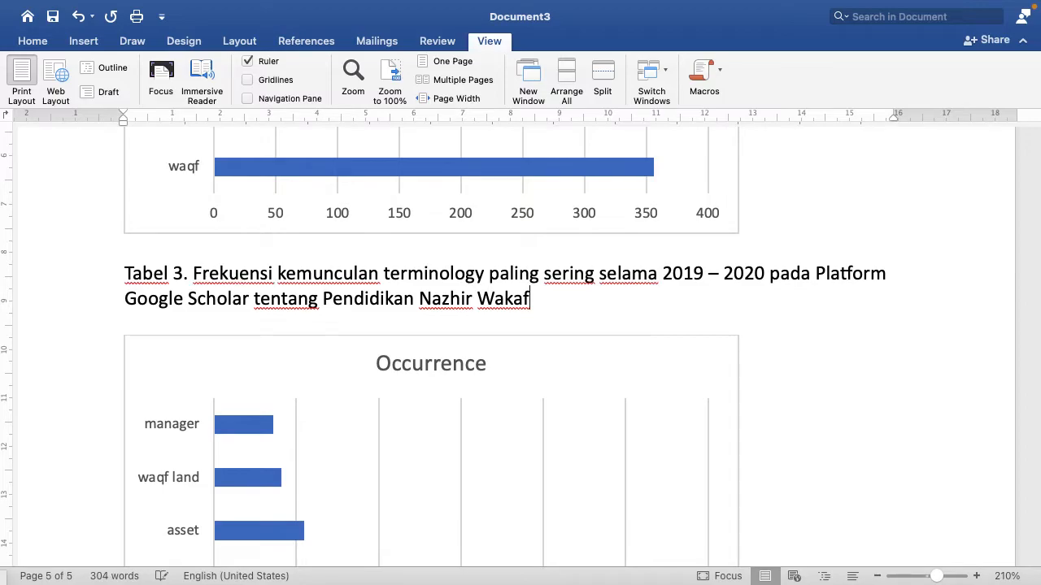
# Insert "1." before "Publikasi" in the title above the Publication chart.
pyautogui.press('Up')
pyautogui.press('Up')
pyautogui.press('Up')
pyautogui.press('Up')
pyautogui.press('Up')
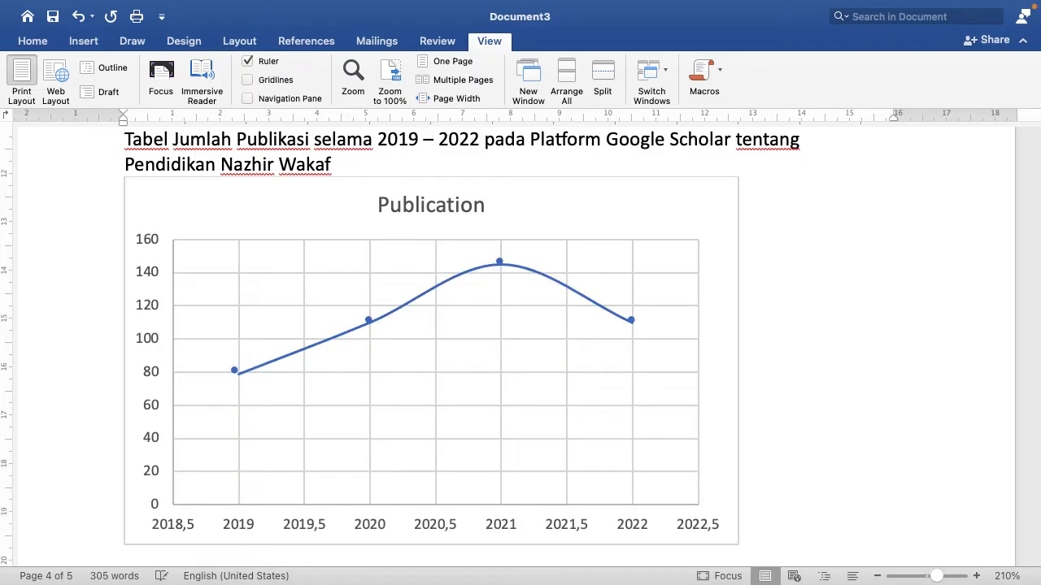
pyautogui.click(190, 139)
pyautogui.write('1.')
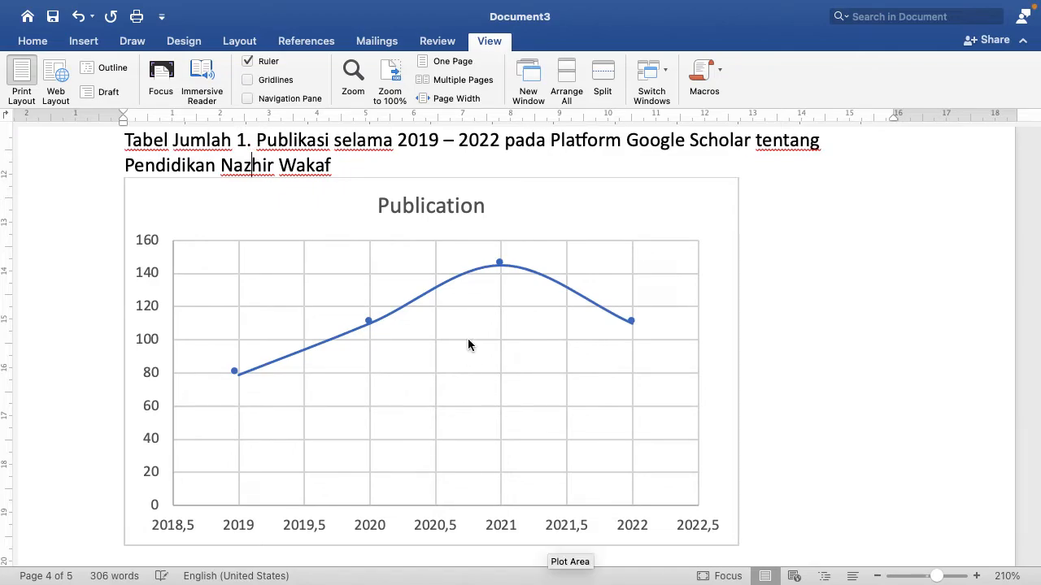
# Add the section heading "Kesimpulan" below the Occurrence chart at the end of the document.
pyautogui.click(467, 342)
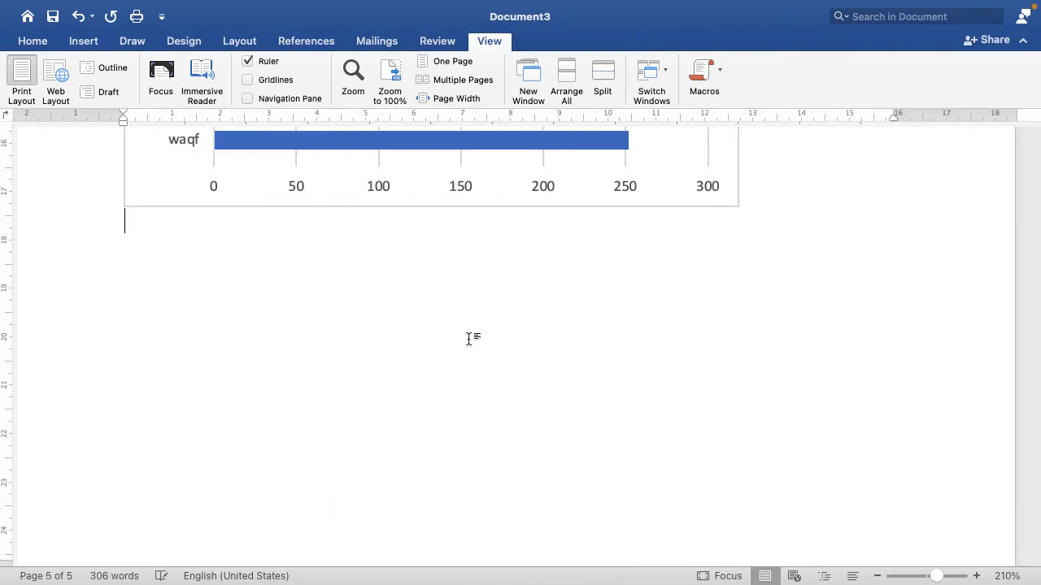
pyautogui.scroll(-3, 469, 341)
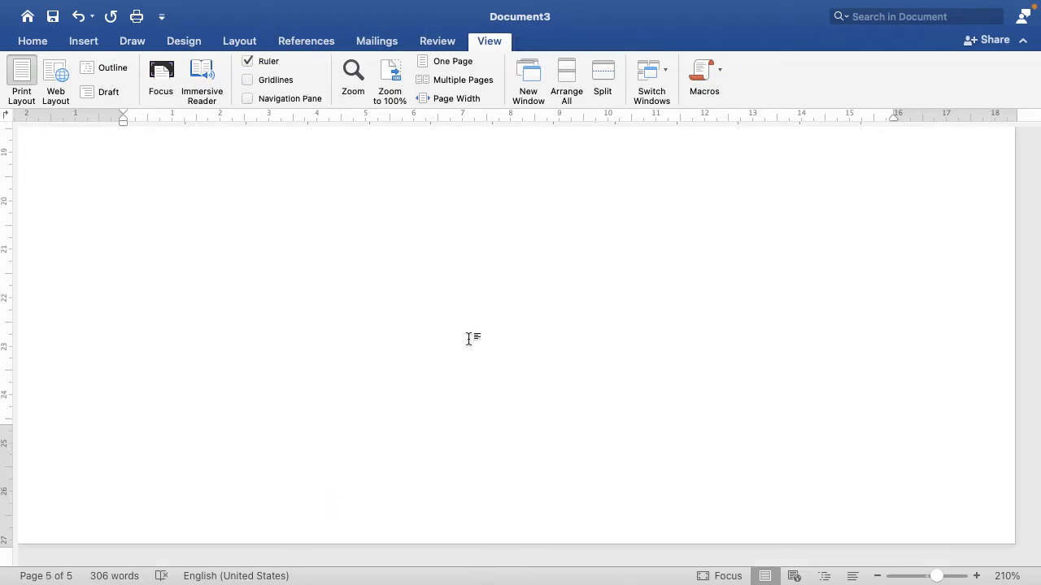
pyautogui.scroll(8, 469, 342)
pyautogui.press('Return')
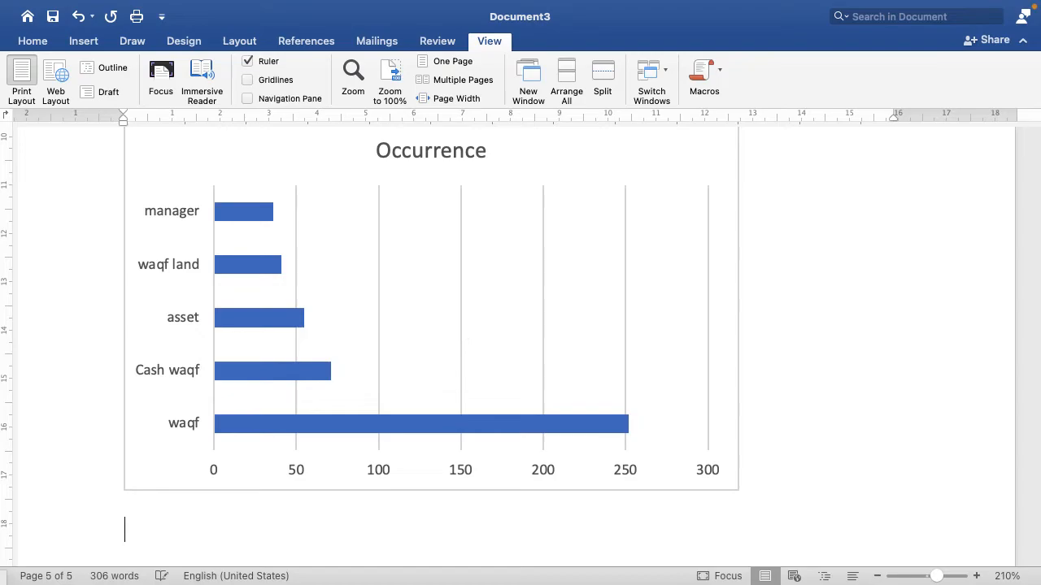
pyautogui.write('Keiimpulan.')
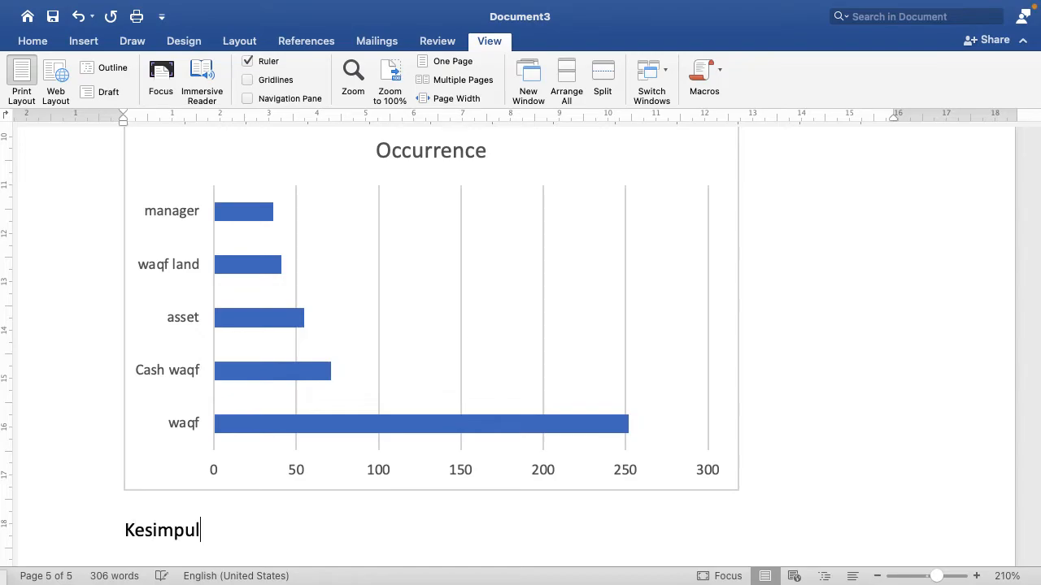
pyautogui.press('Return')
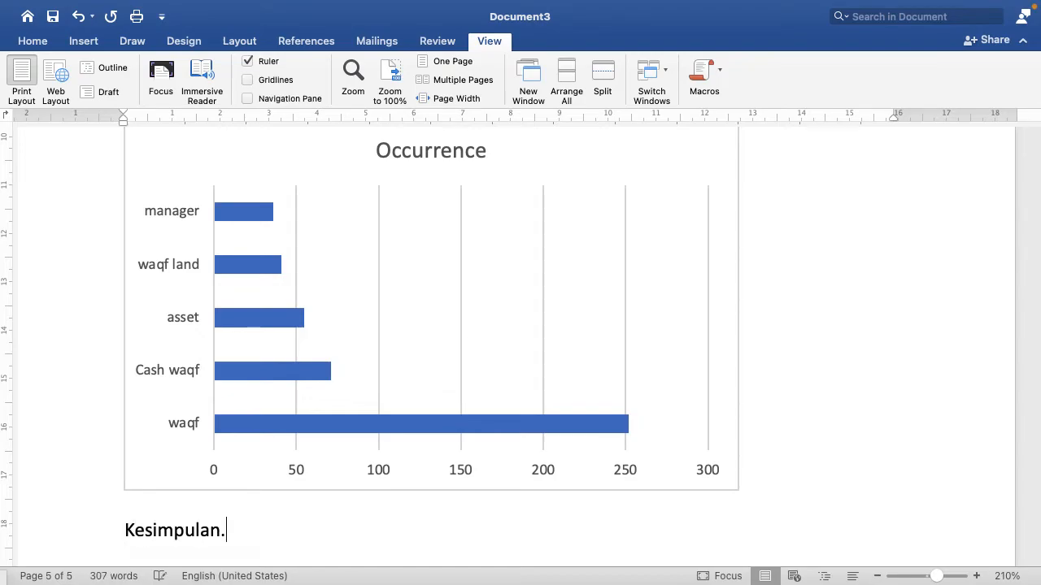
# Enter the placeholder text "Bla..bla..bla.." under the Kesimpulan heading.
pyautogui.write('bla')
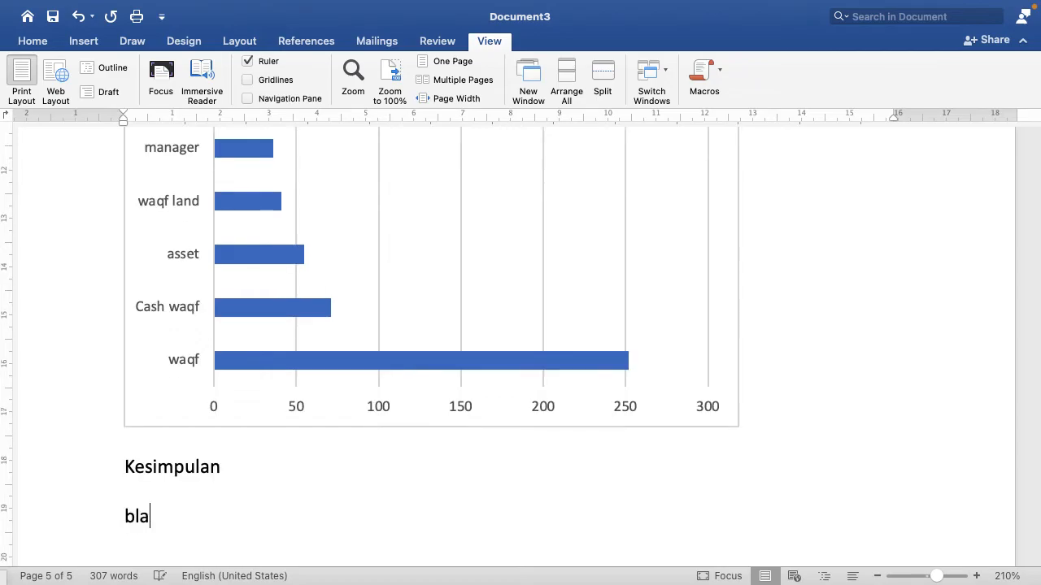
pyautogui.write('..bla..bla..bla')
pyautogui.press('Return')
# Add the section heading "Referensi." below the conclusion's placeholder text.
pyautogui.scroll(-5, 521, 325)
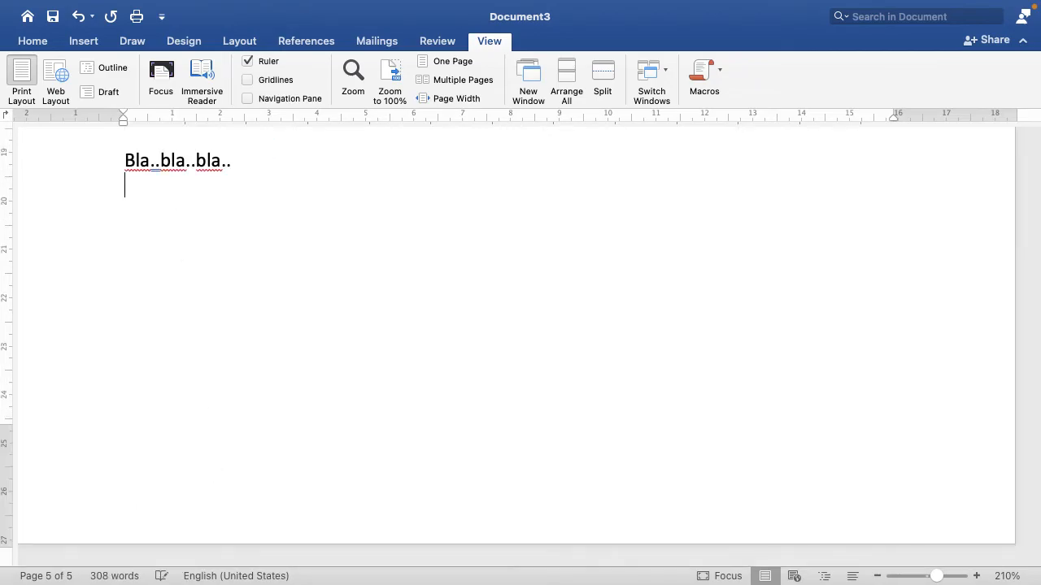
pyautogui.write('Referensi.')
pyautogui.press('Return')
pyautogui.press('BackSpace')
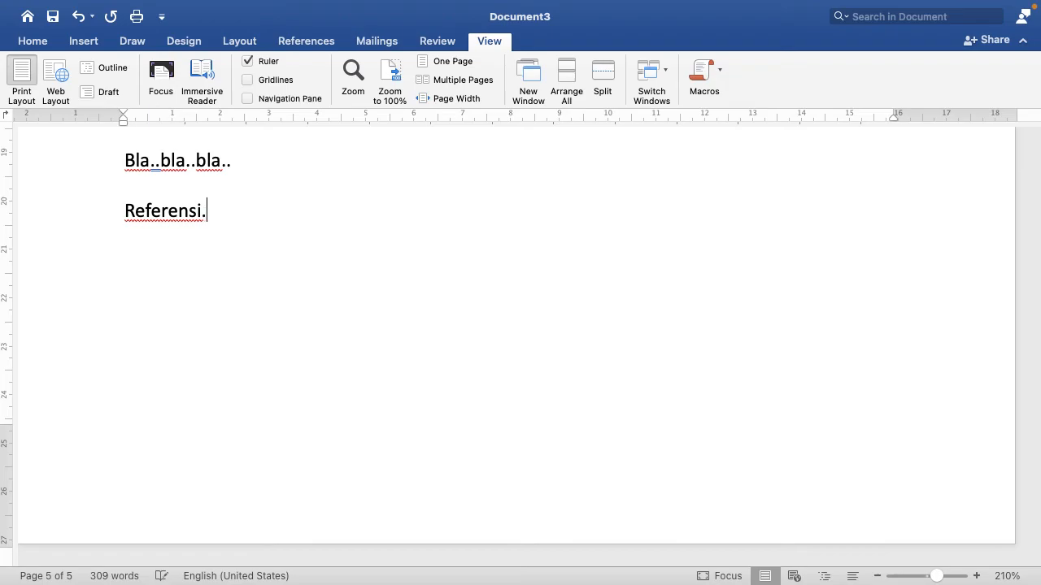
pyautogui.moveTo(777, 3)
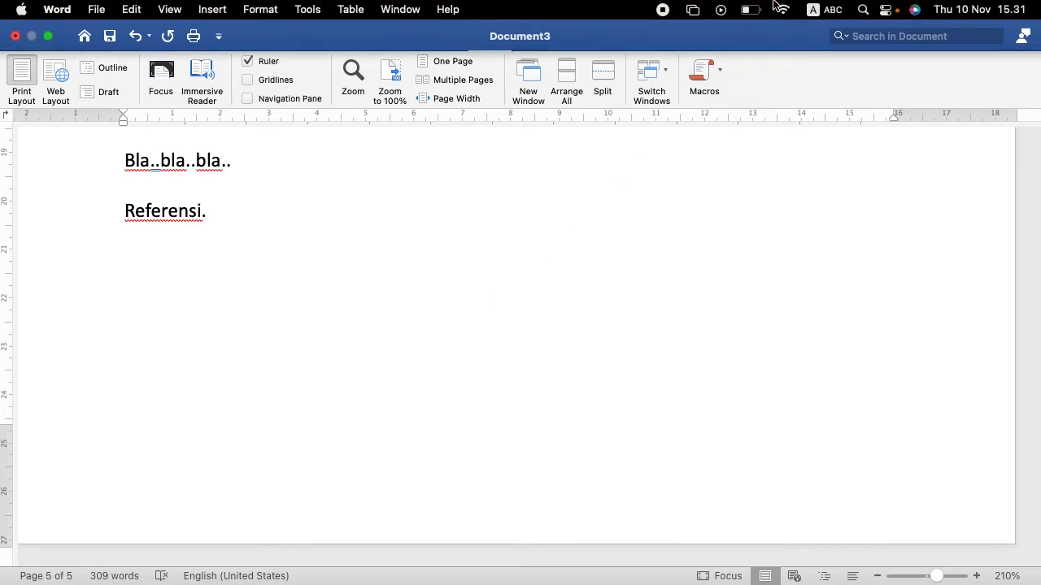